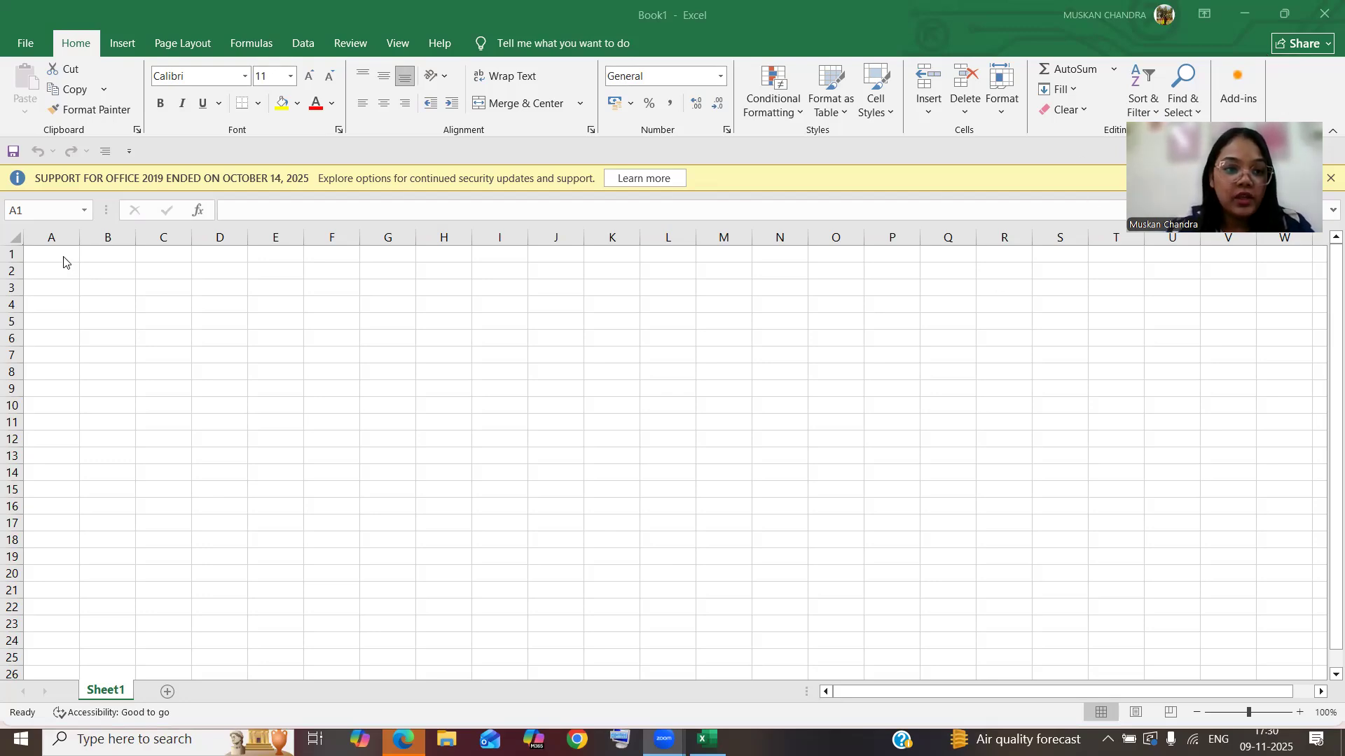
Step: Enter the heading "Parameter" in cell B2 and widen column B to fit it
click(105, 273)
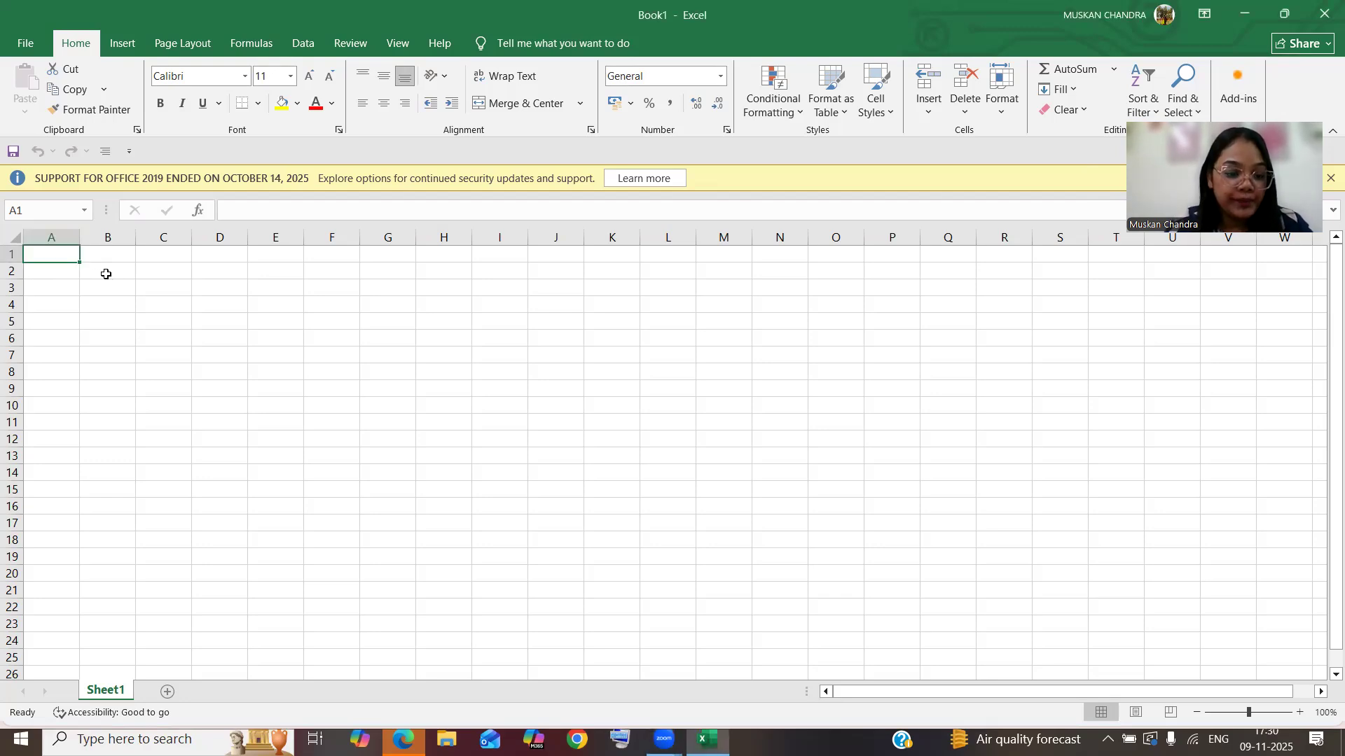
click(106, 274)
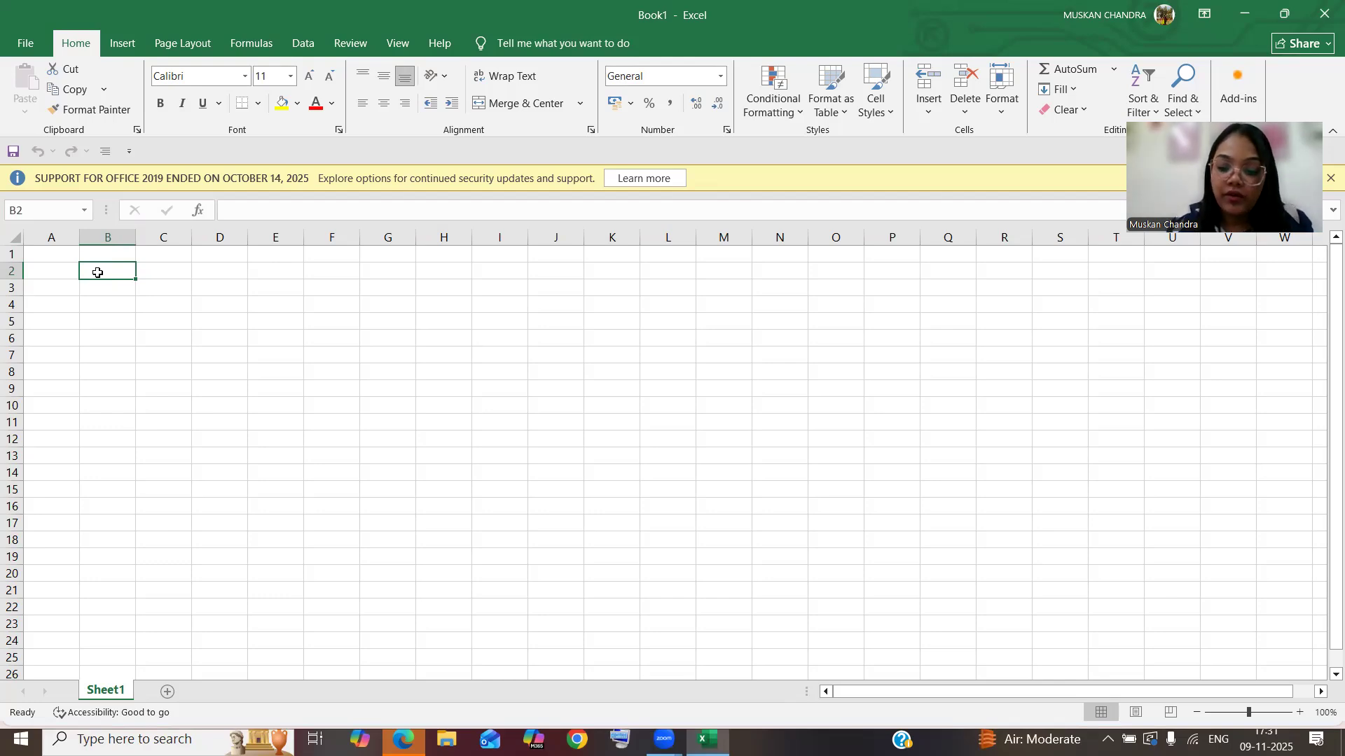
text(p)
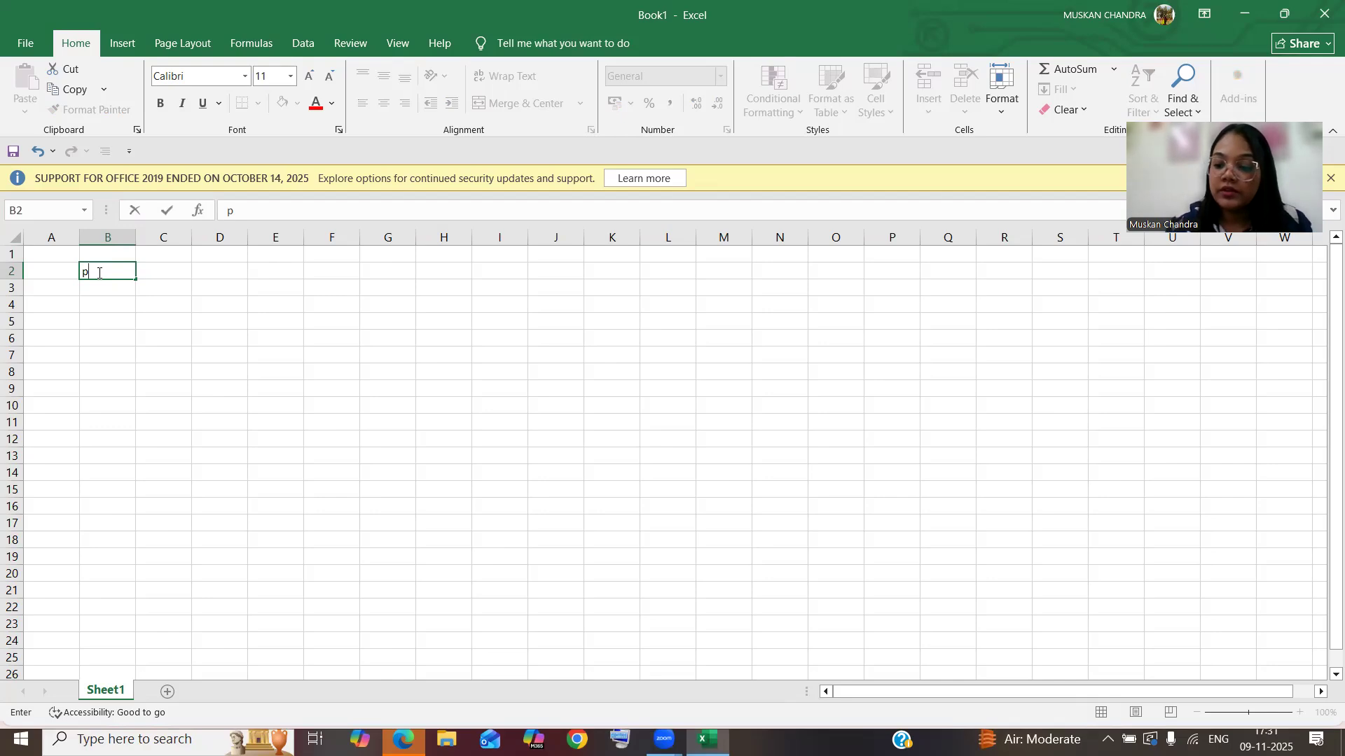
key(BackSpace)
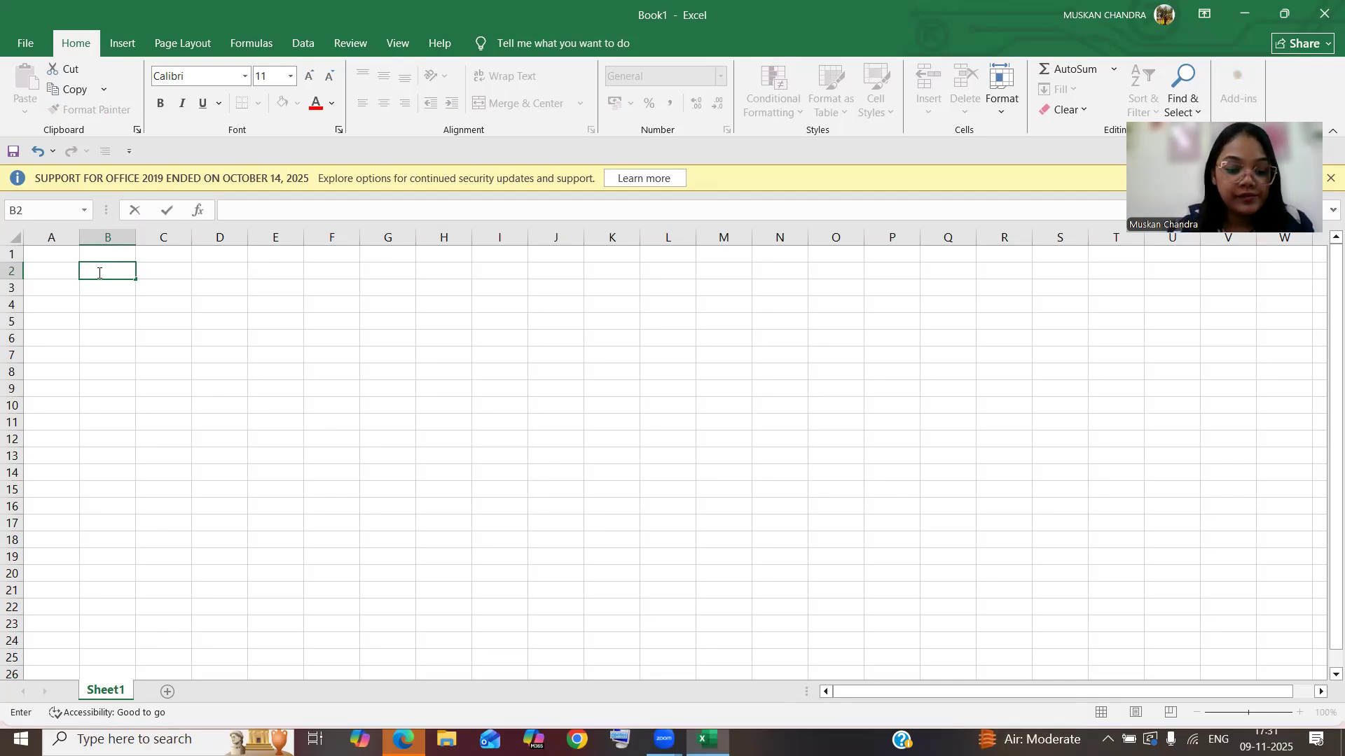
text(Para)
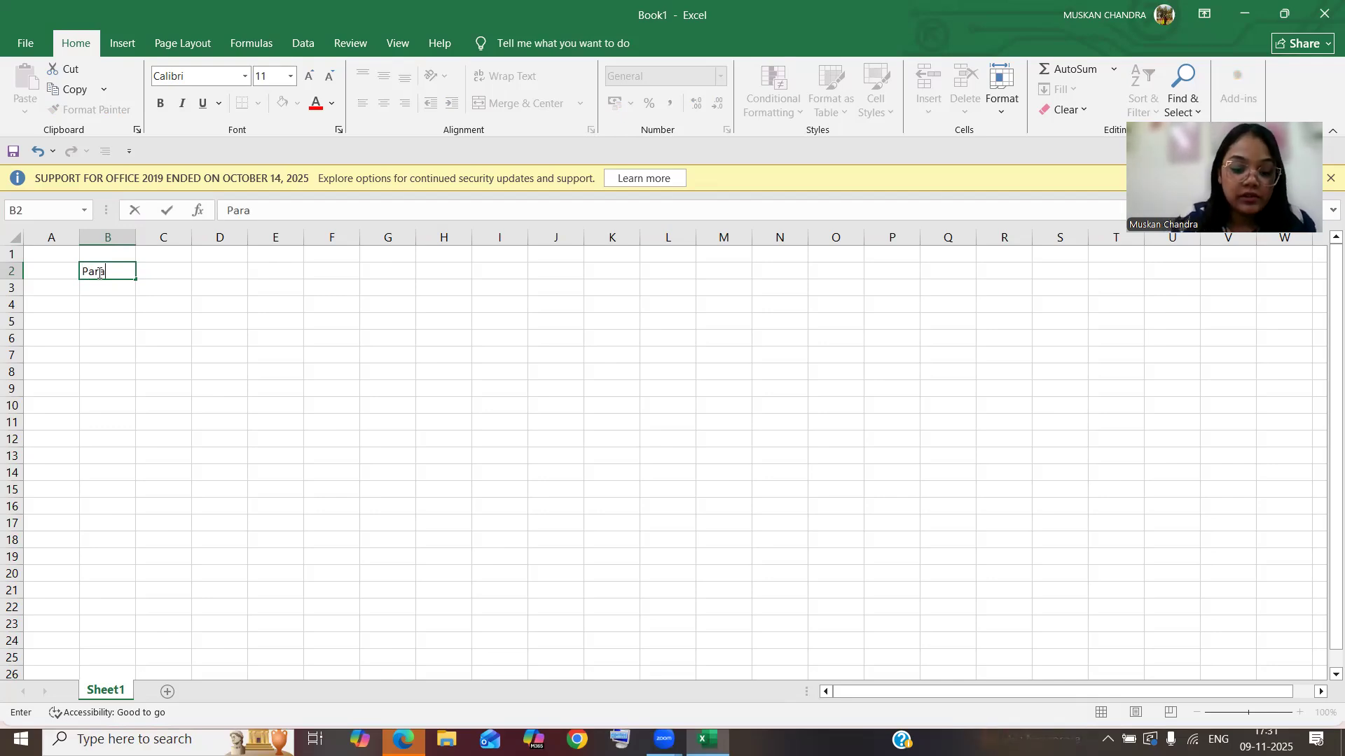
text(meter)
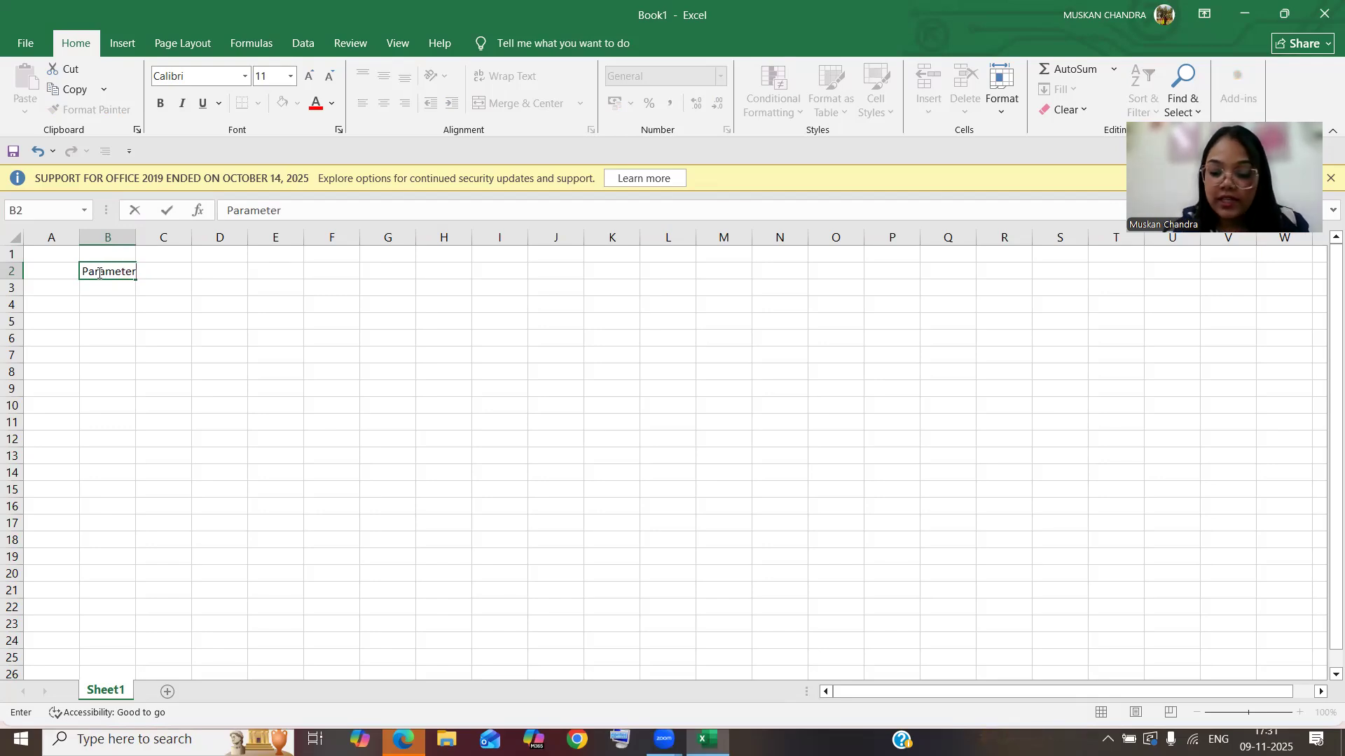
key(Tab)
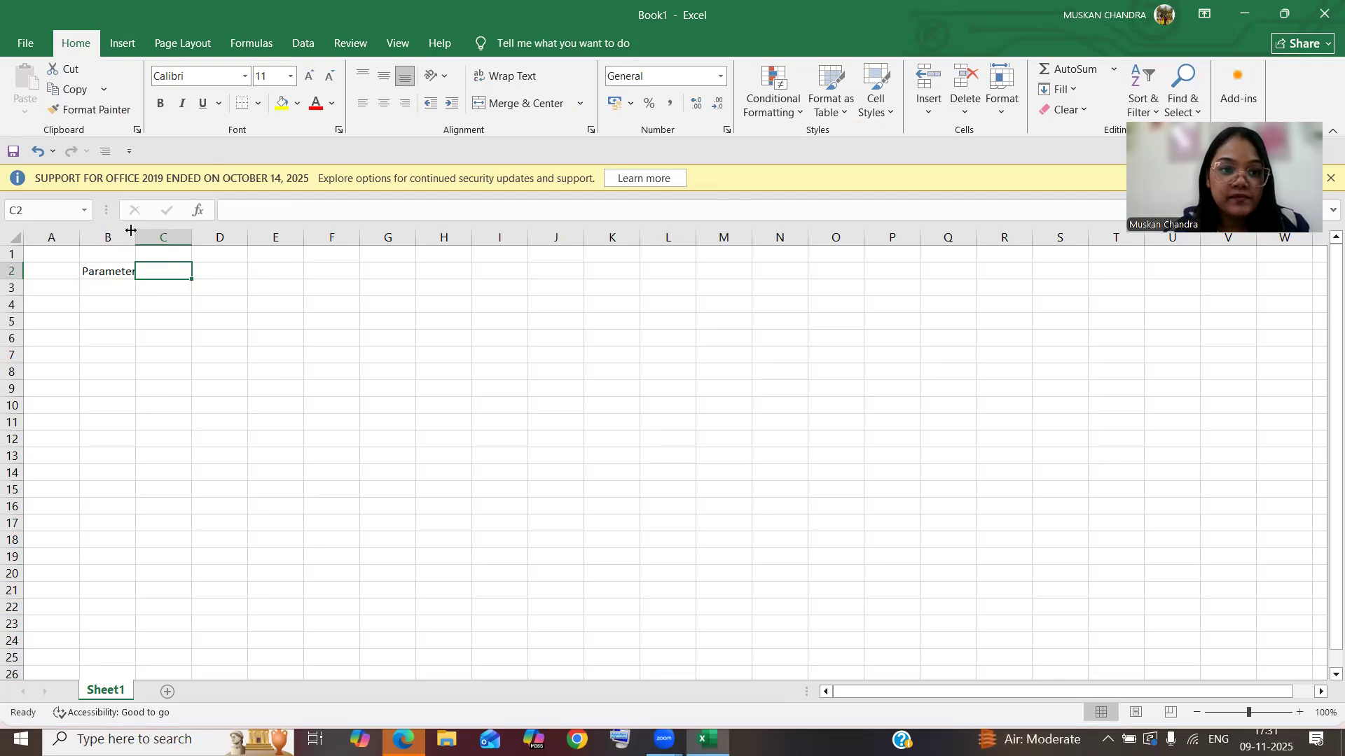
drag(135, 237, 174, 238)
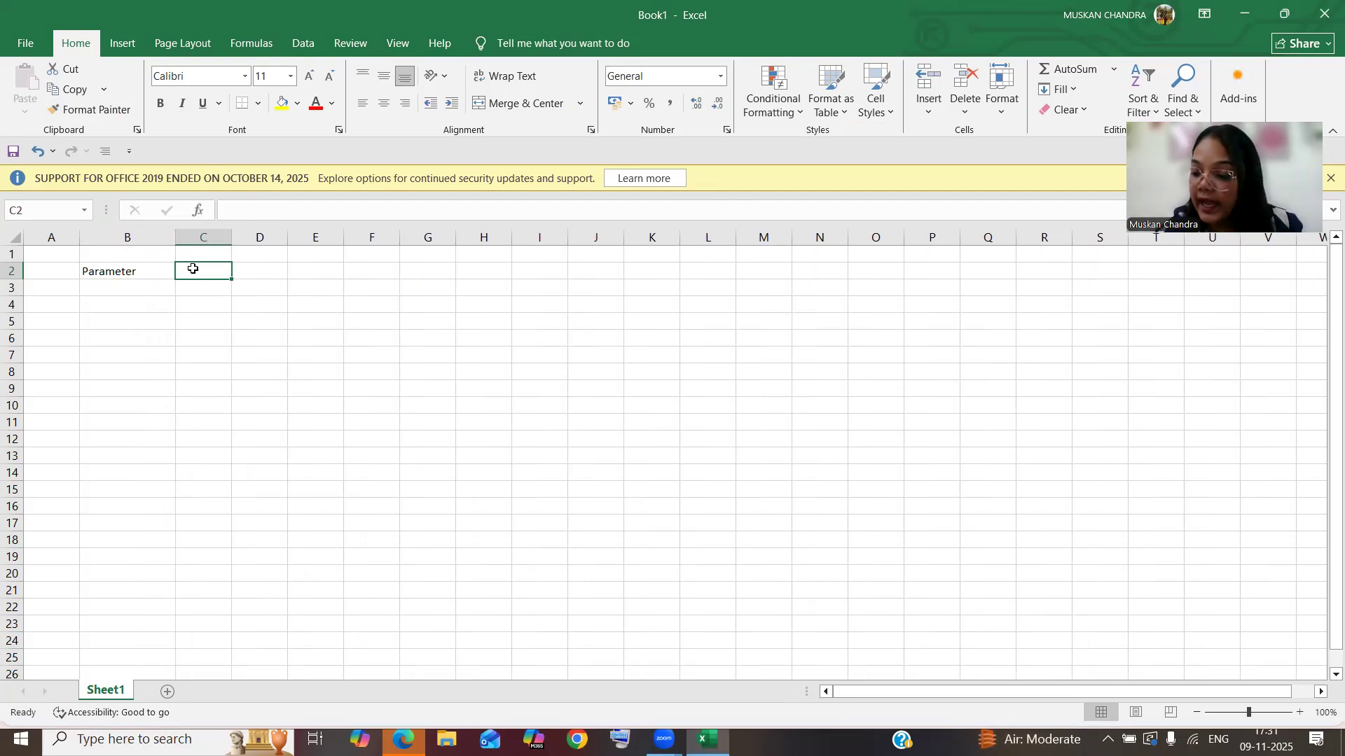
Step: Enter the heading "Value" in cell C2 and widen column C
text(V)
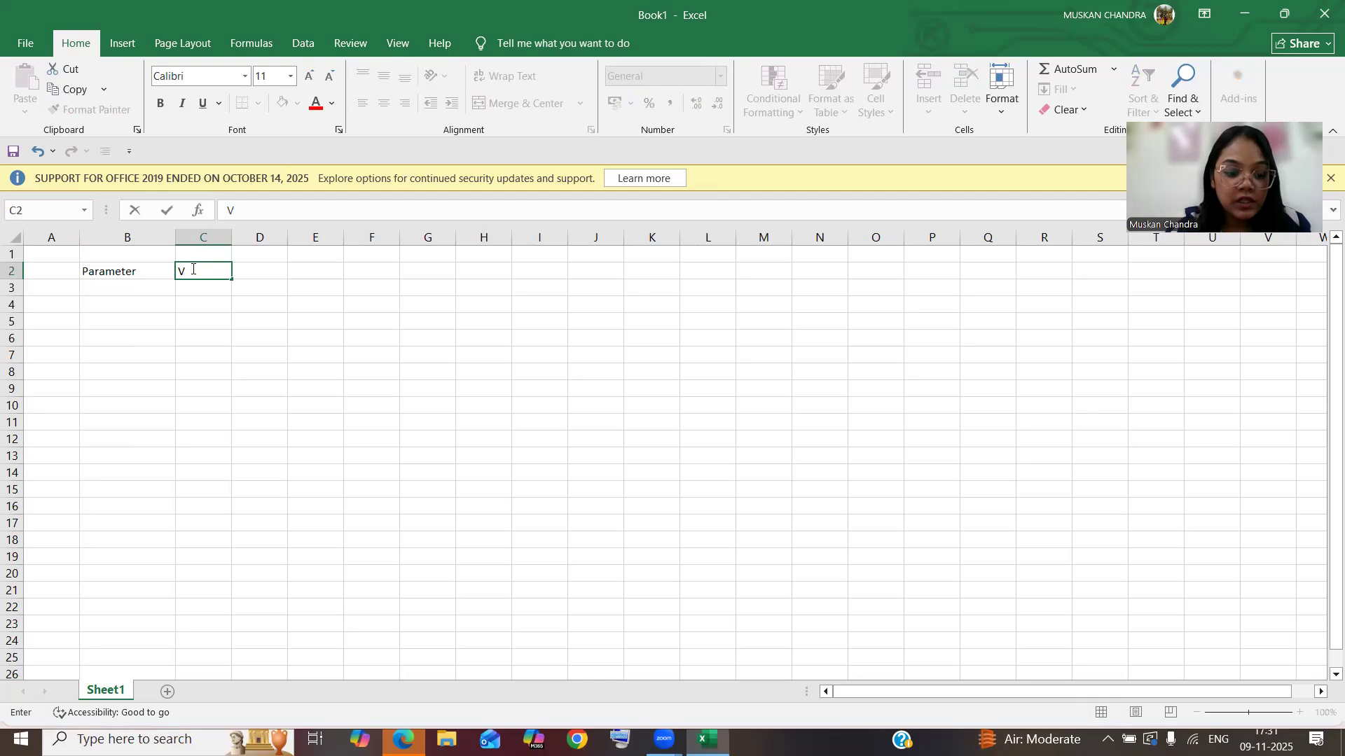
text(alue)
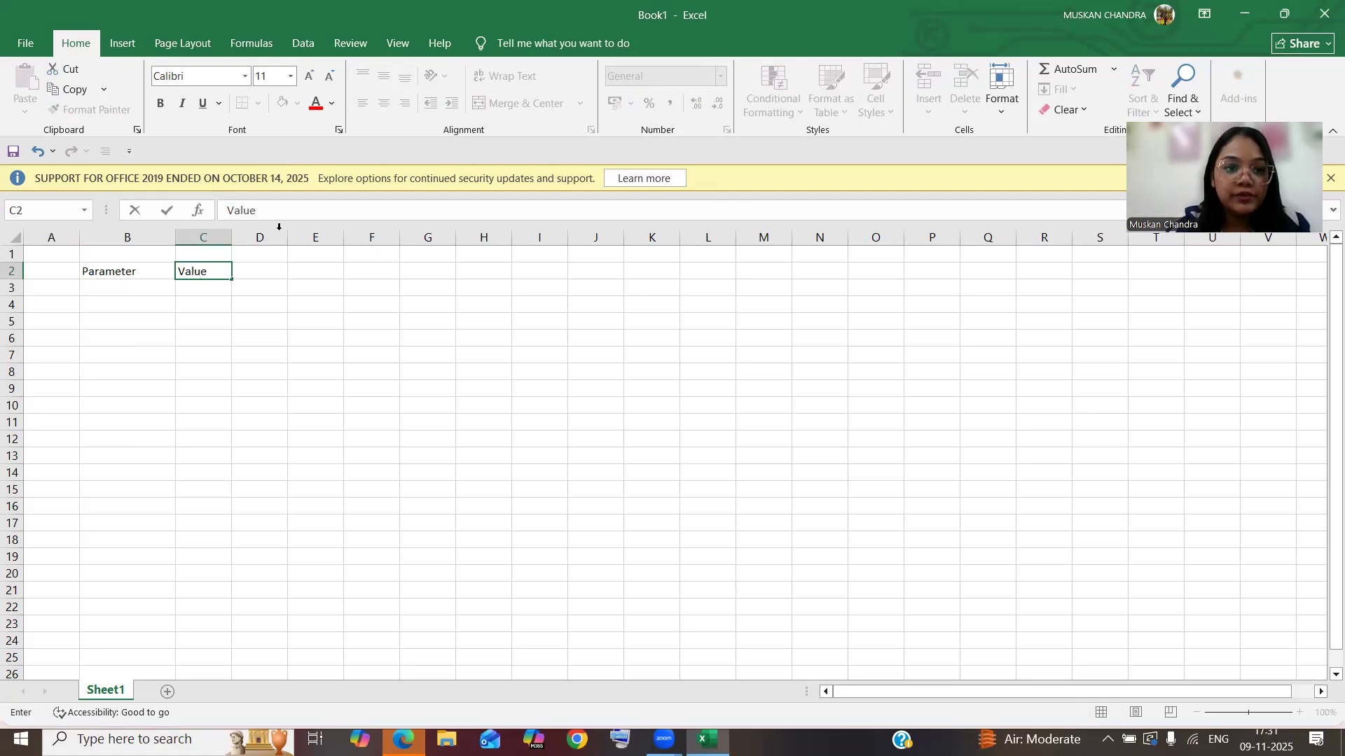
click(232, 247)
mouse_move(233, 246)
mouse_down()
mouse_move(234, 230)
mouse_move(267, 231)
mouse_up()
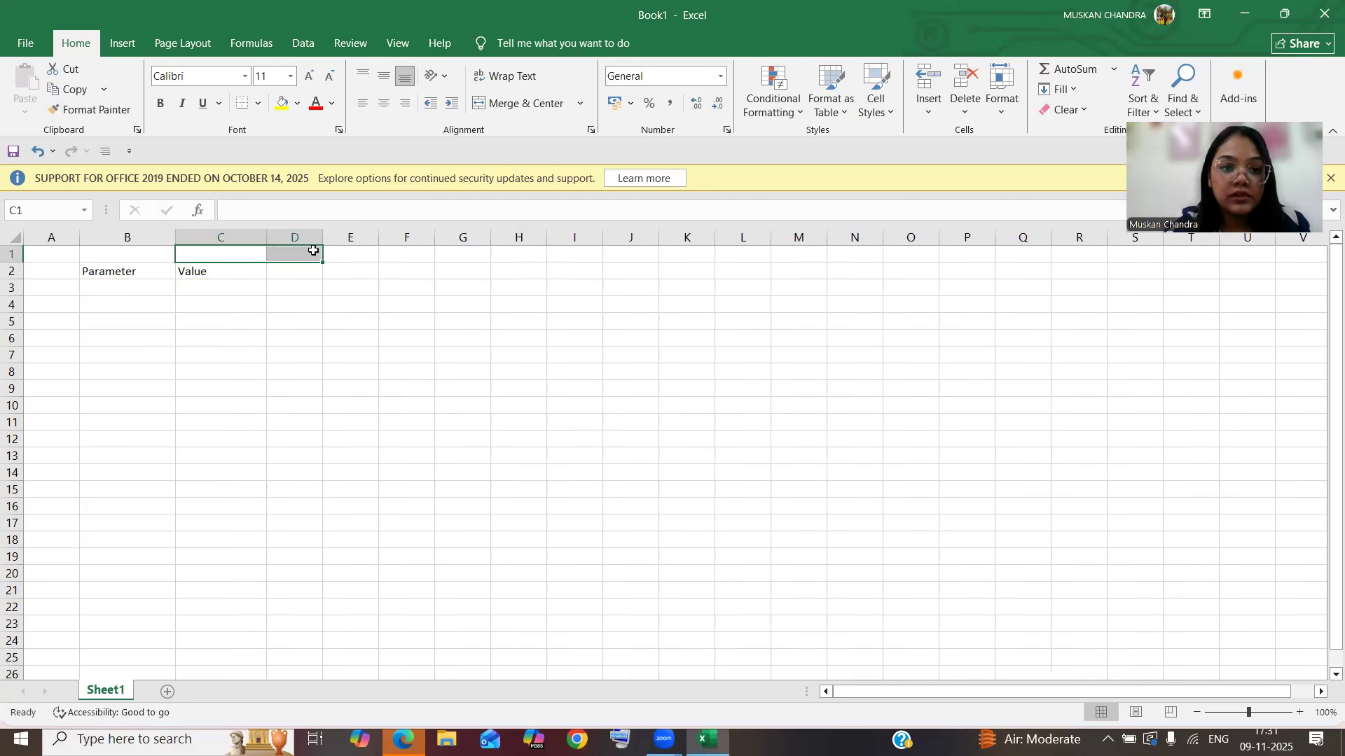
click(356, 258)
click(301, 256)
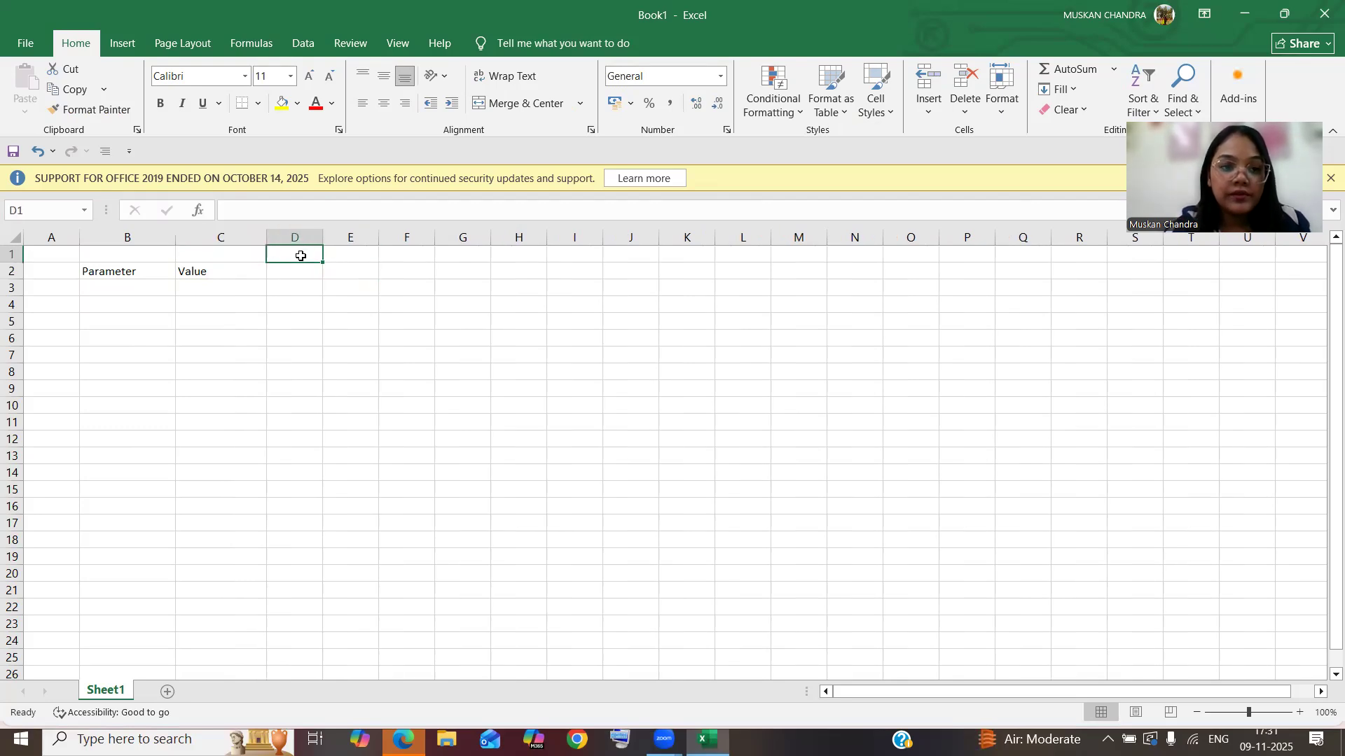
click(292, 267)
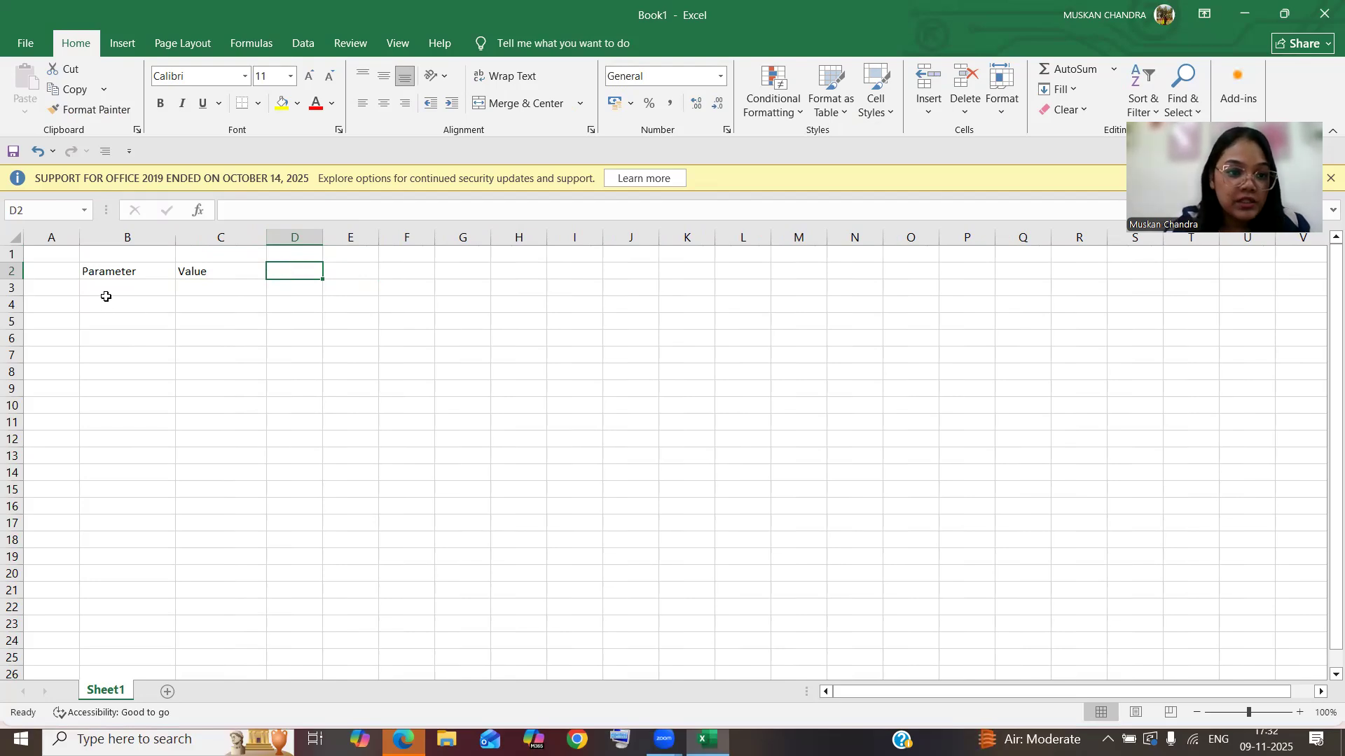
Step: Set the font color of the "Parameter" heading in B2 to black
click(113, 274)
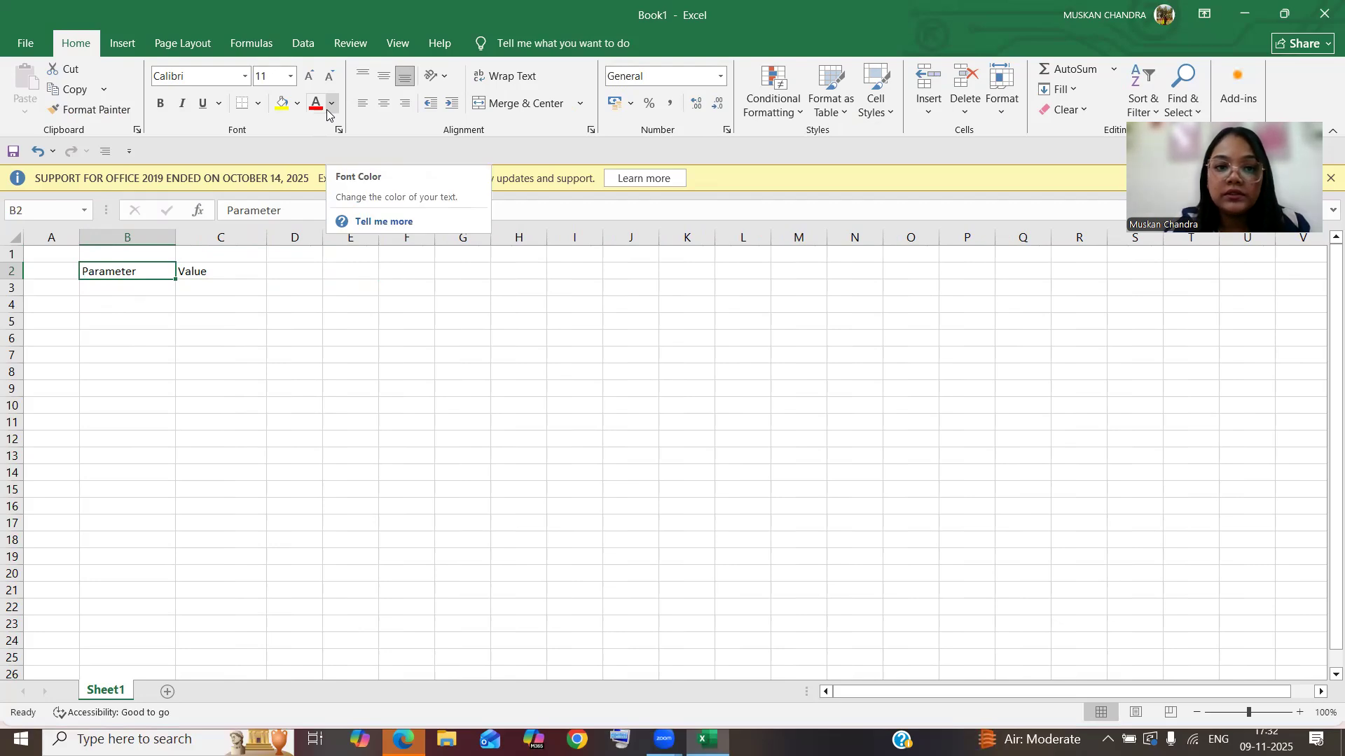
click(329, 108)
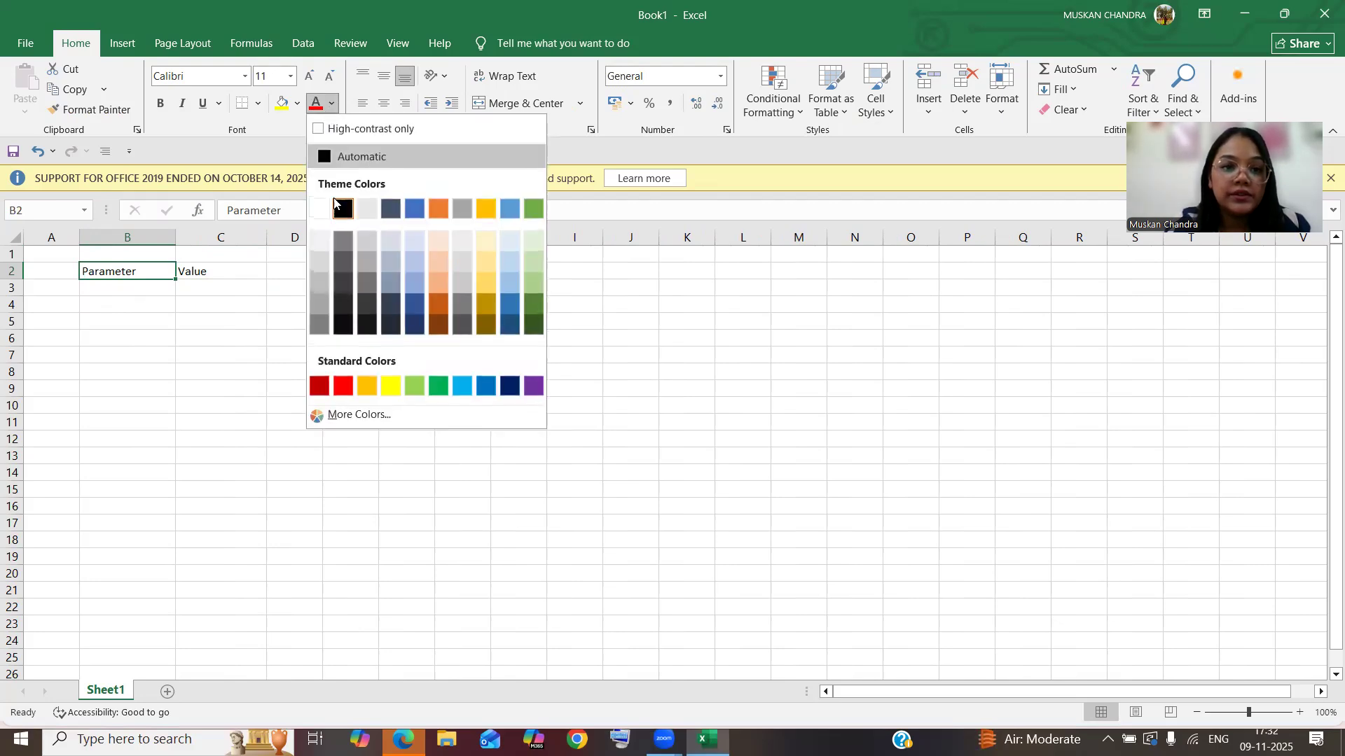
click(369, 209)
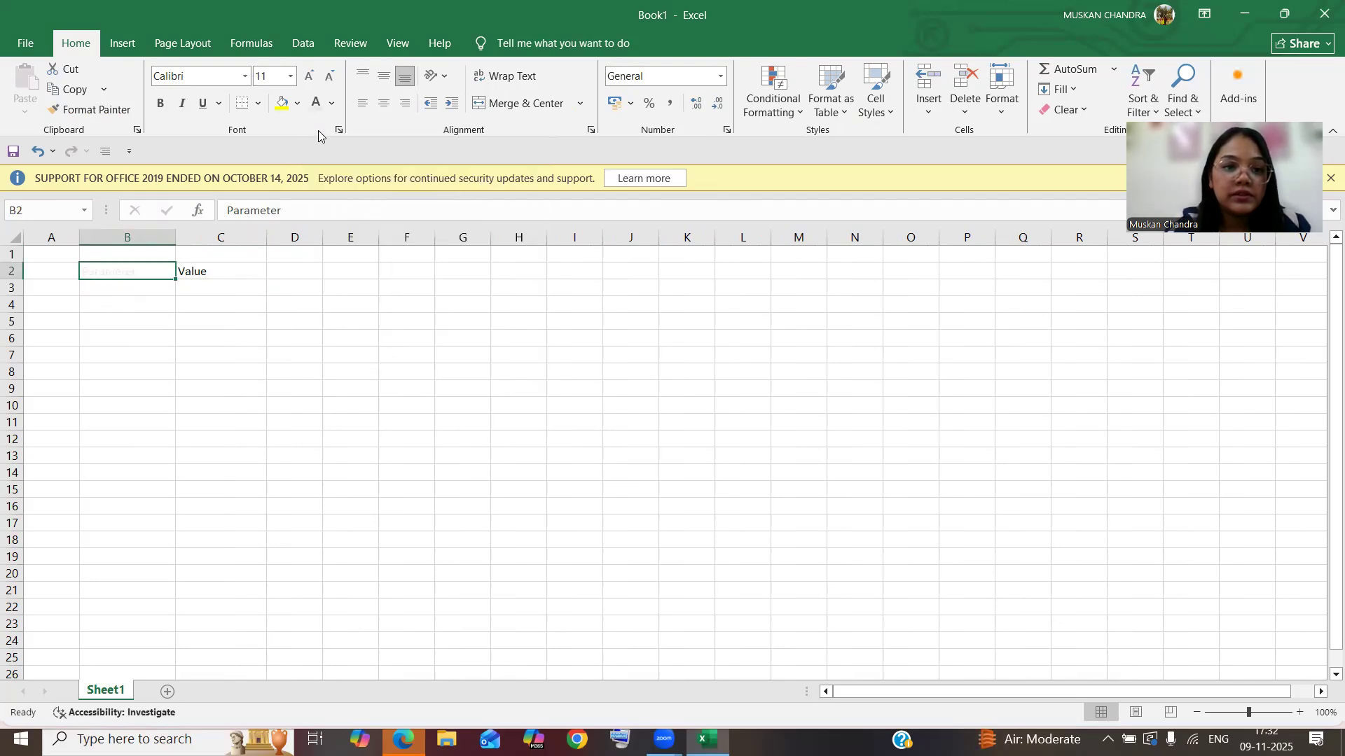
click(331, 105)
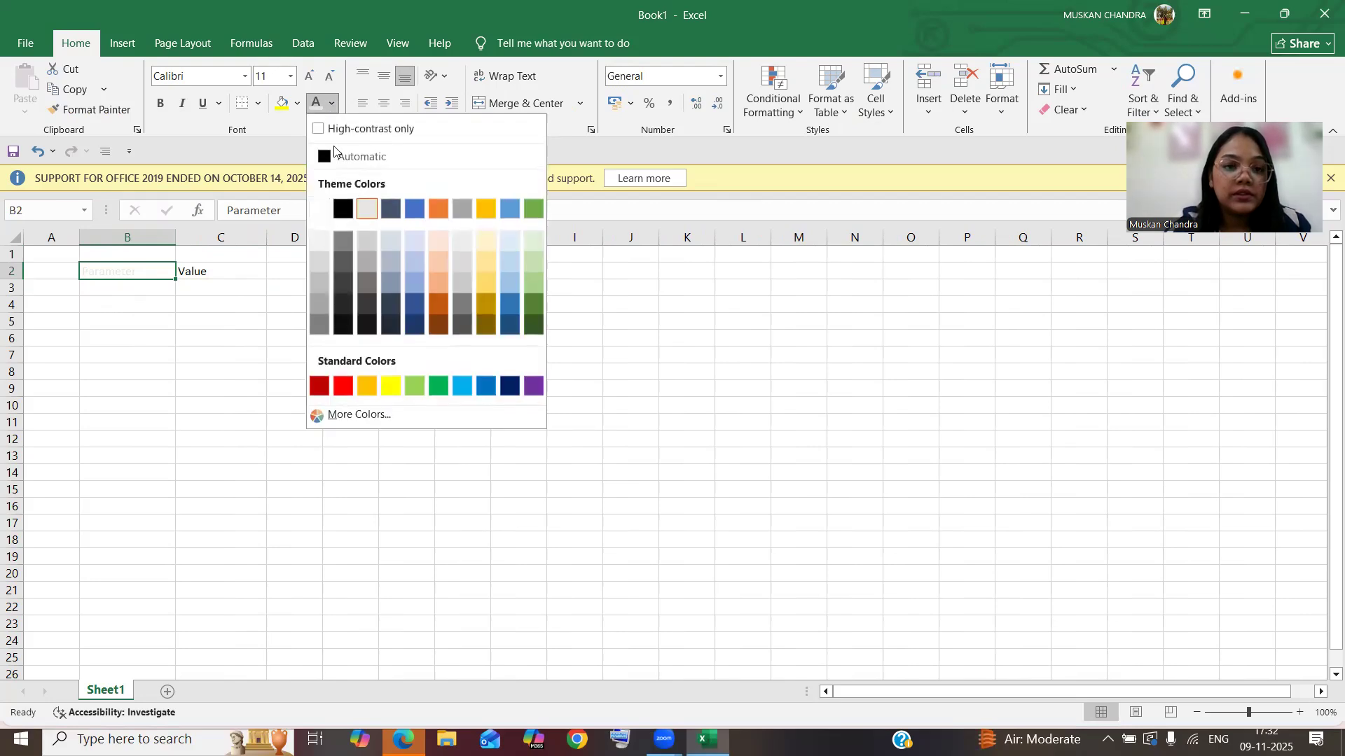
click(343, 209)
Step: Make the "Parameter" and "Value" headings in B2 and C2 bold, without underline
click(202, 106)
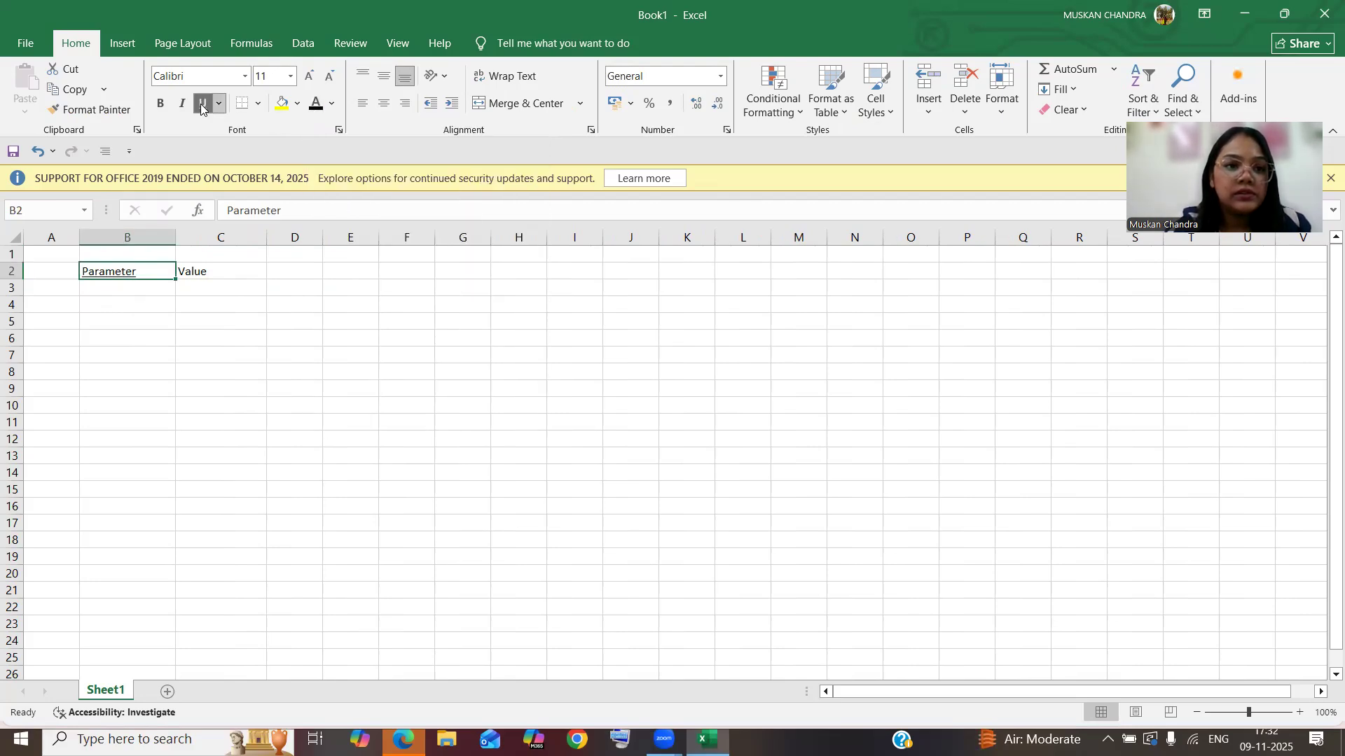
click(202, 106)
click(160, 104)
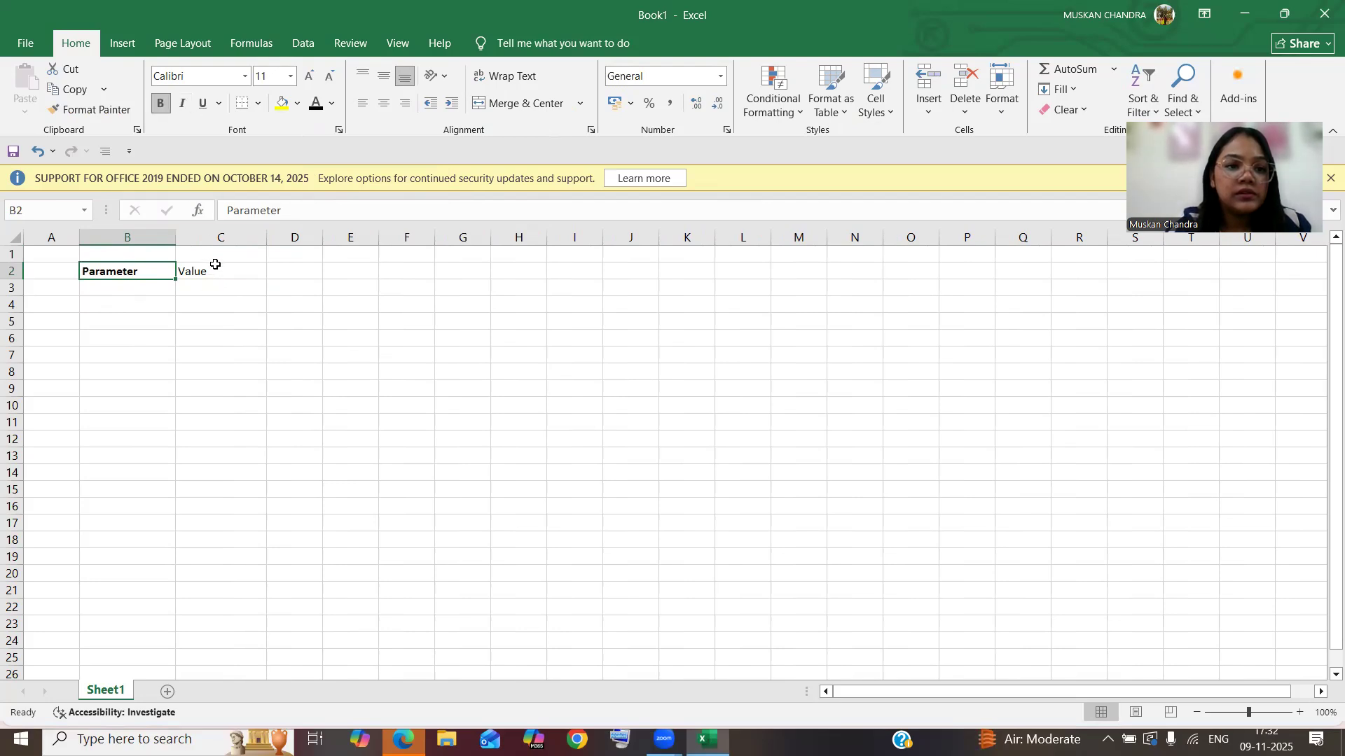
click(214, 266)
click(160, 104)
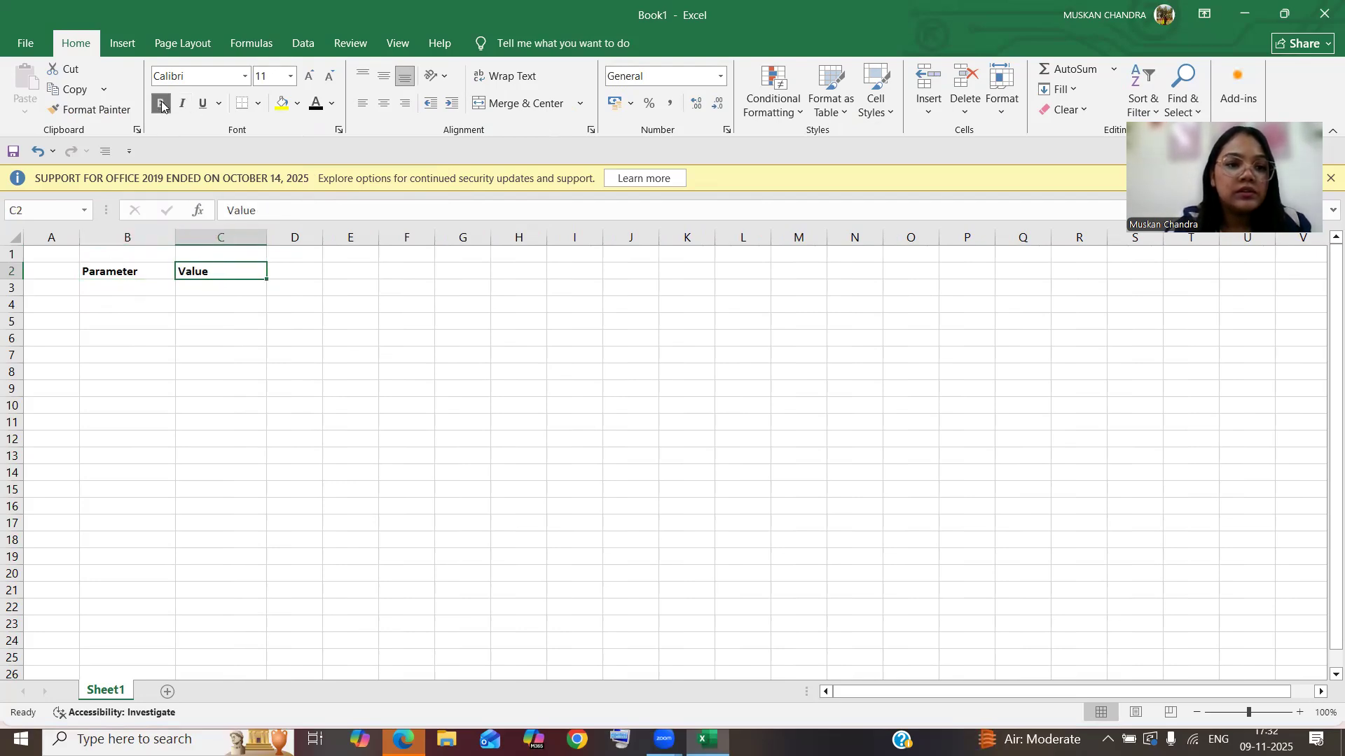
Step: Add the label "Loan amount" in B3 with the value 500000 in C3
click(112, 289)
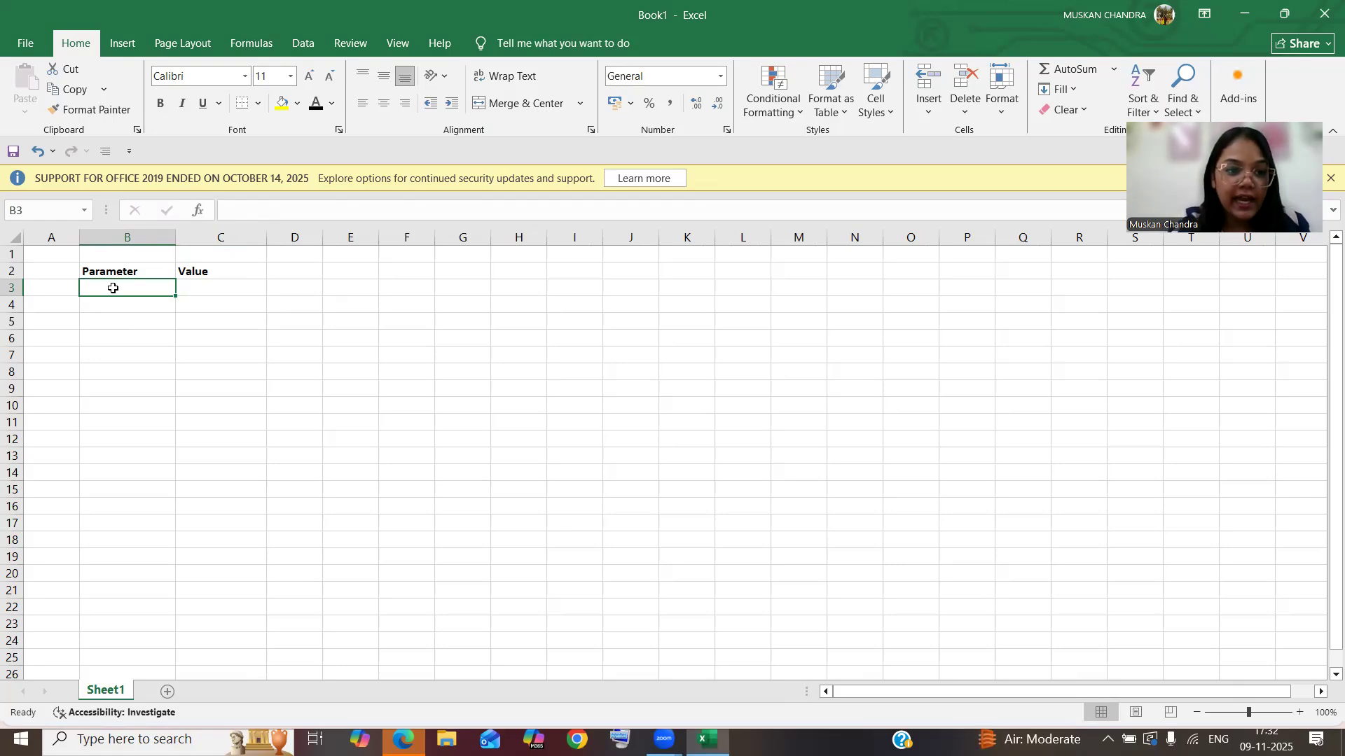
text(Lo)
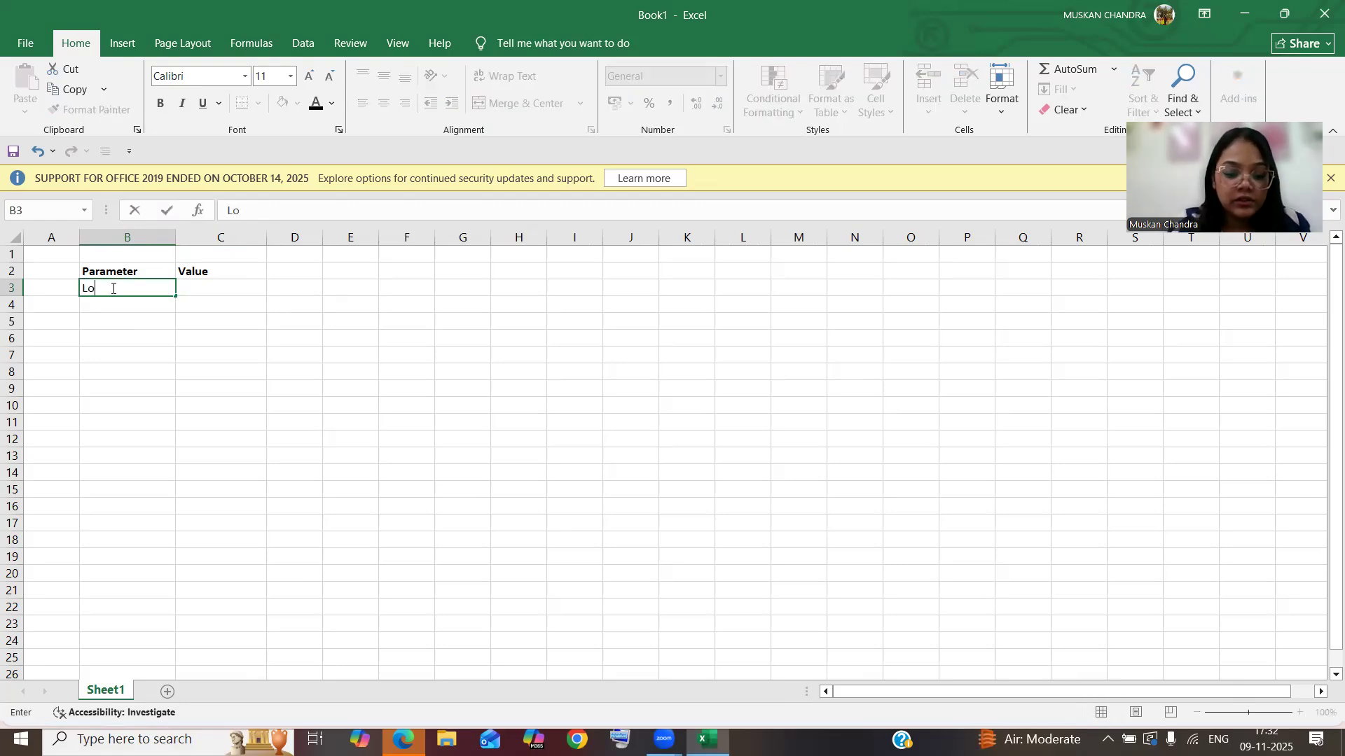
text(an amount)
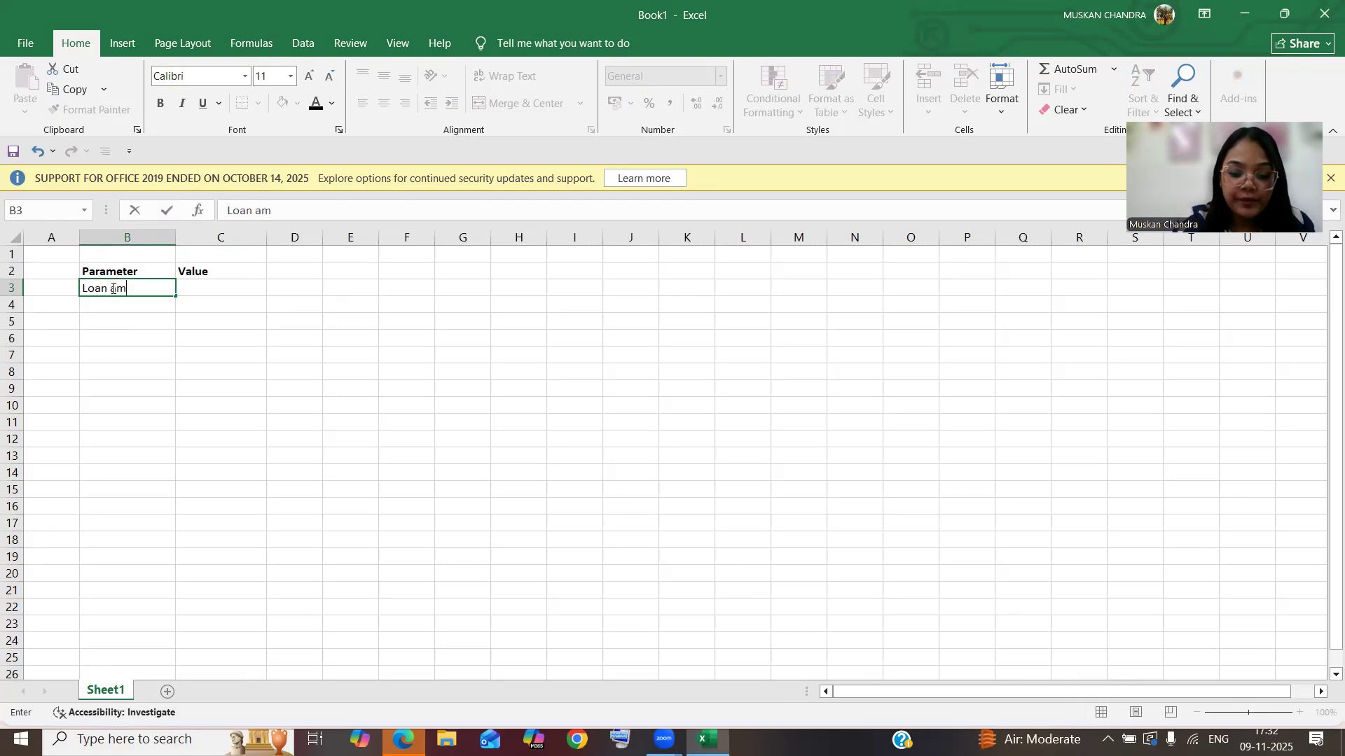
click(201, 291)
text(500)
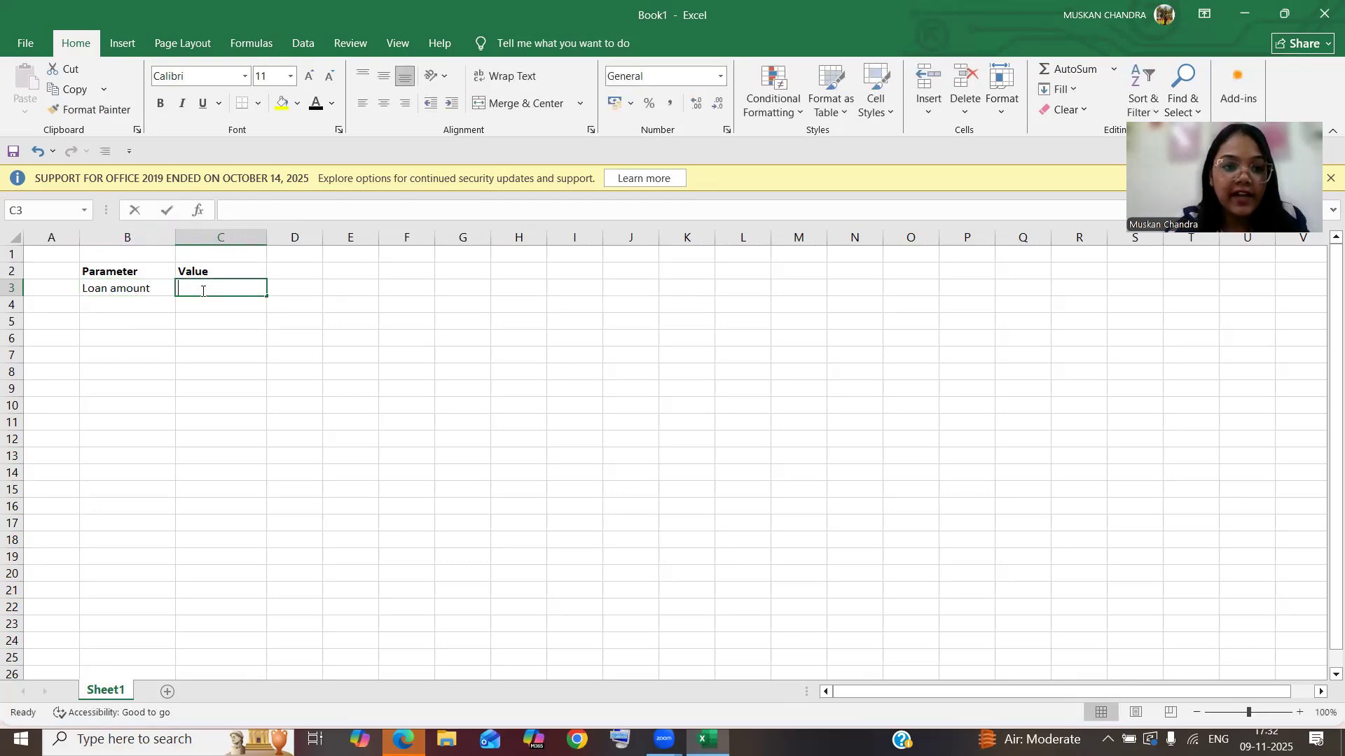
text(000)
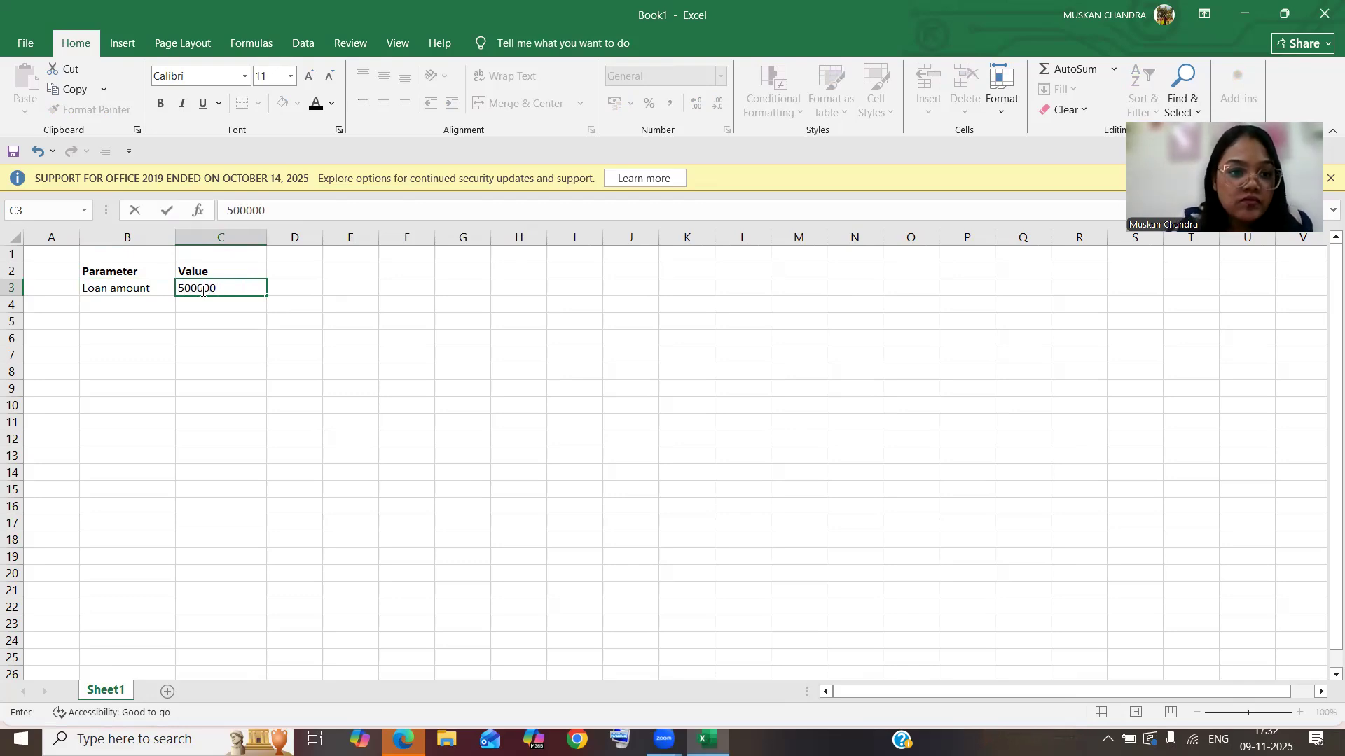
Step: Add the label "Annual interest rate" in B4 and widen column B to fit it
click(126, 307)
text(Annual in)
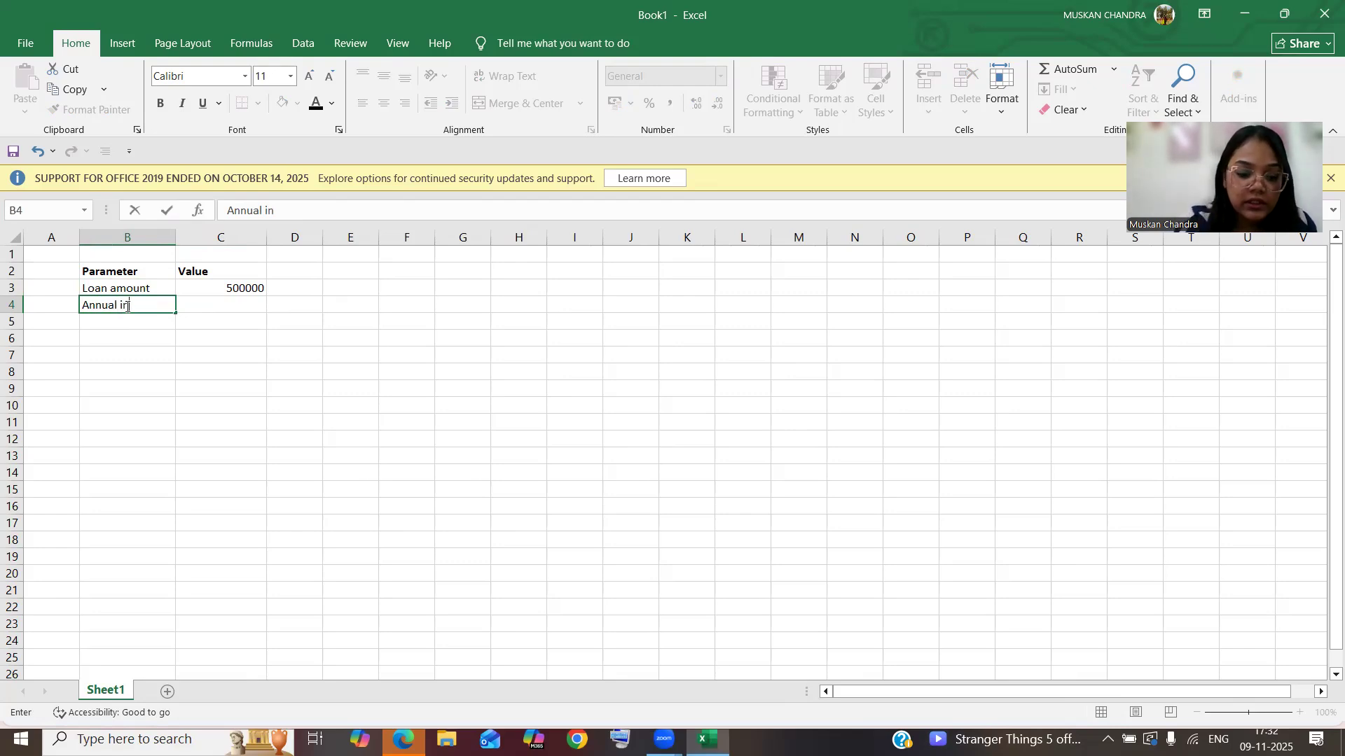
text(terest rate)
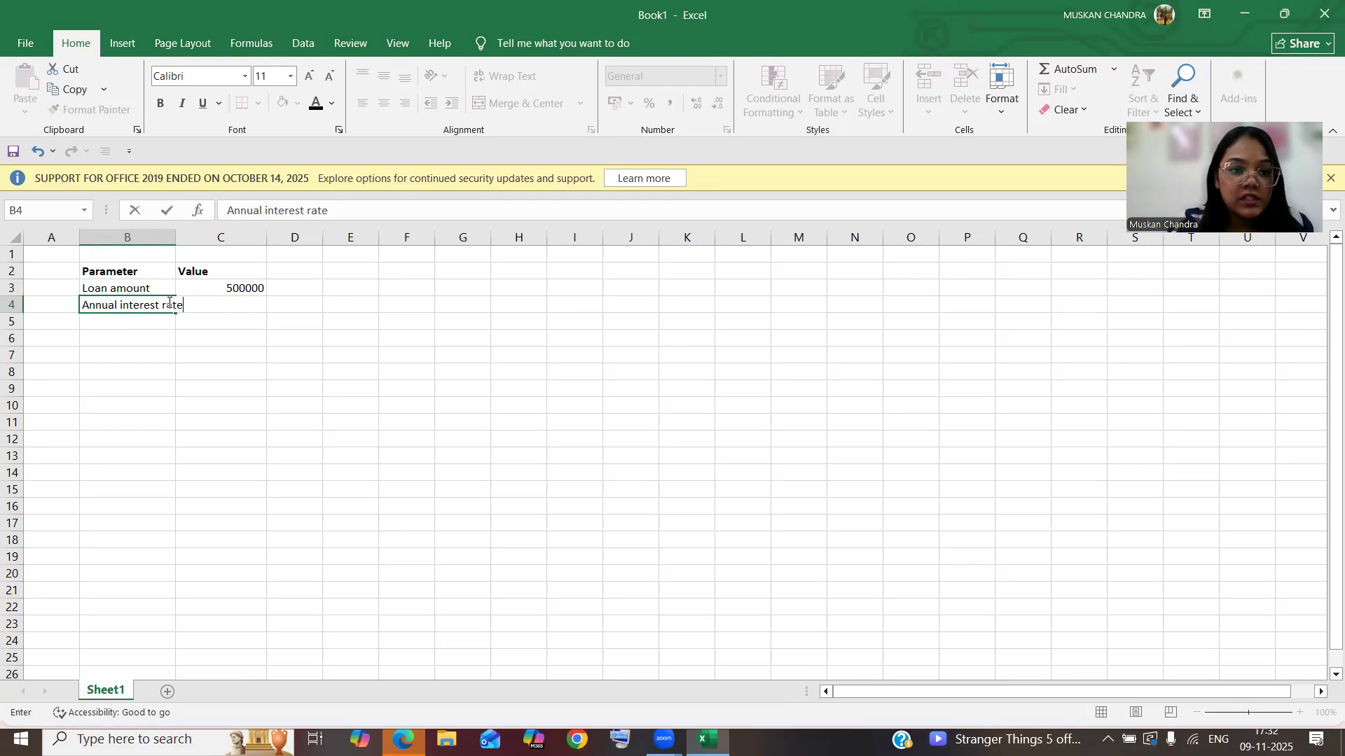
key(F2)
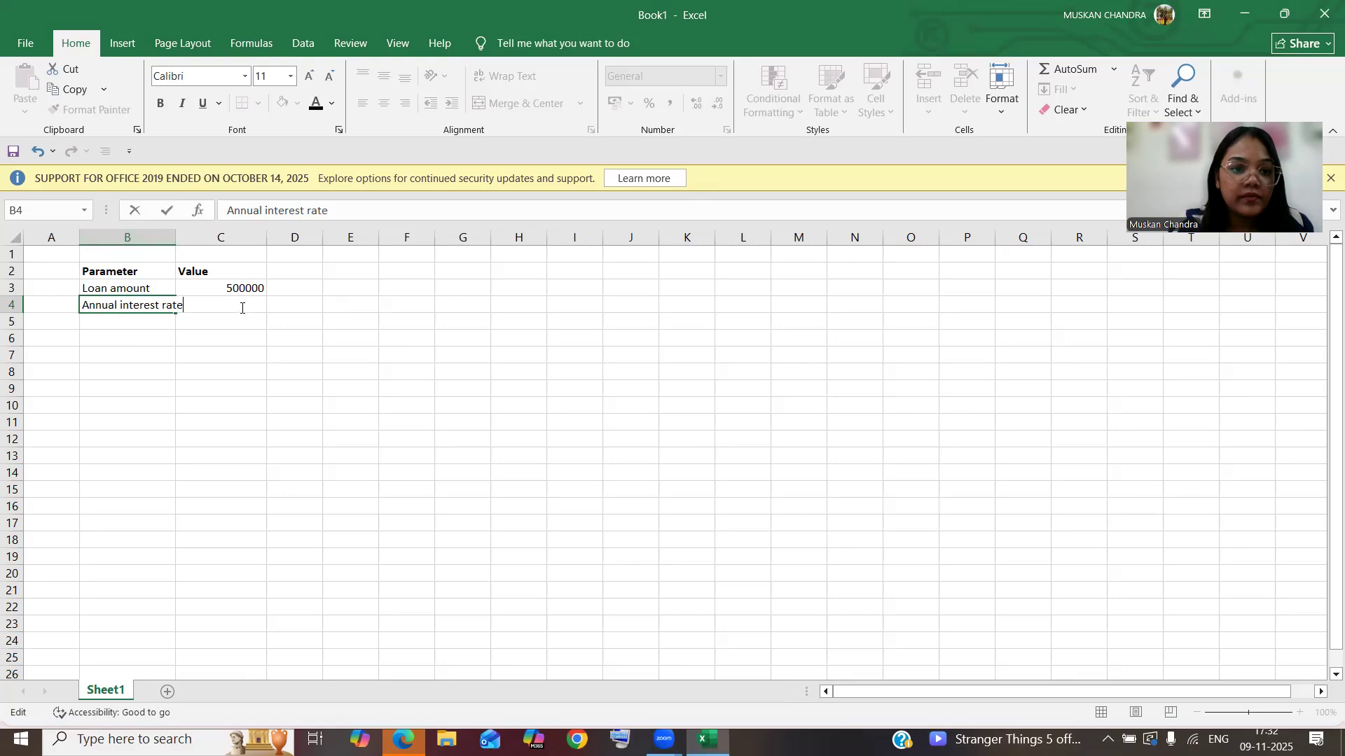
click(142, 321)
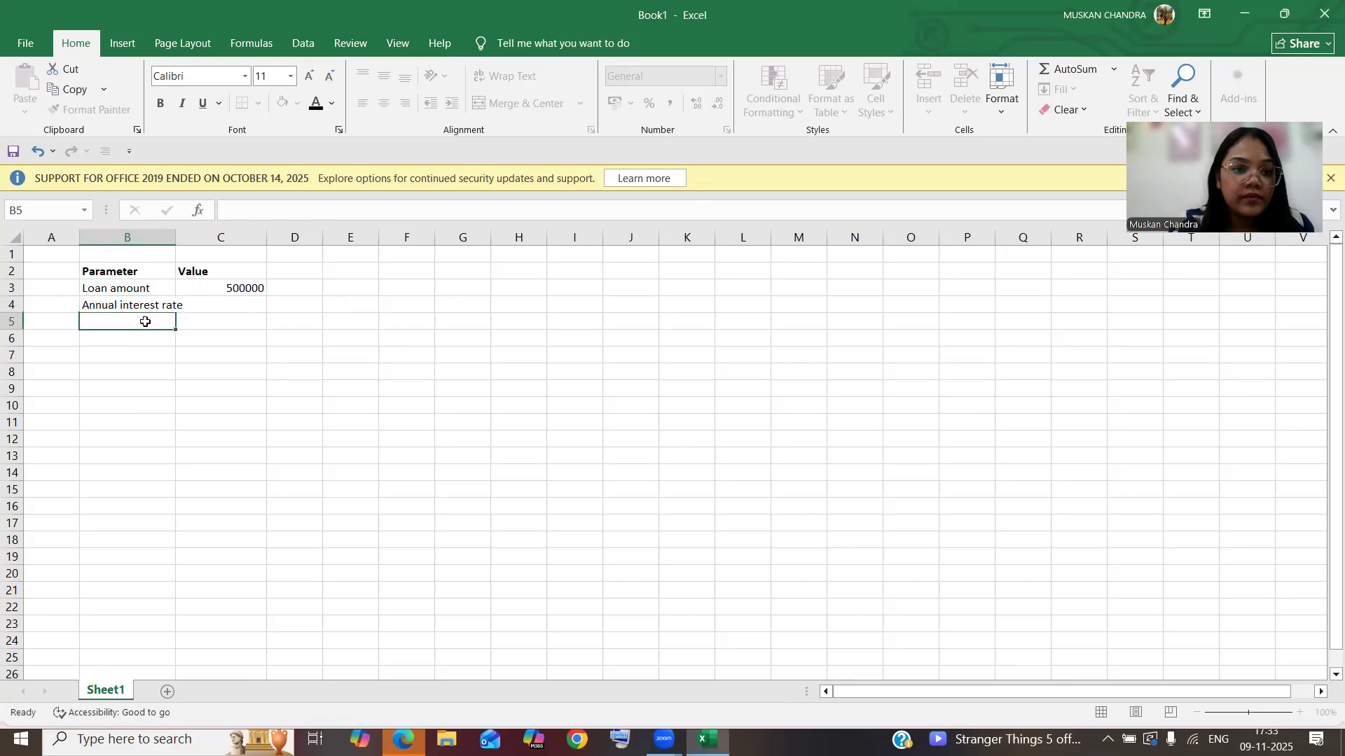
drag(175, 236, 194, 237)
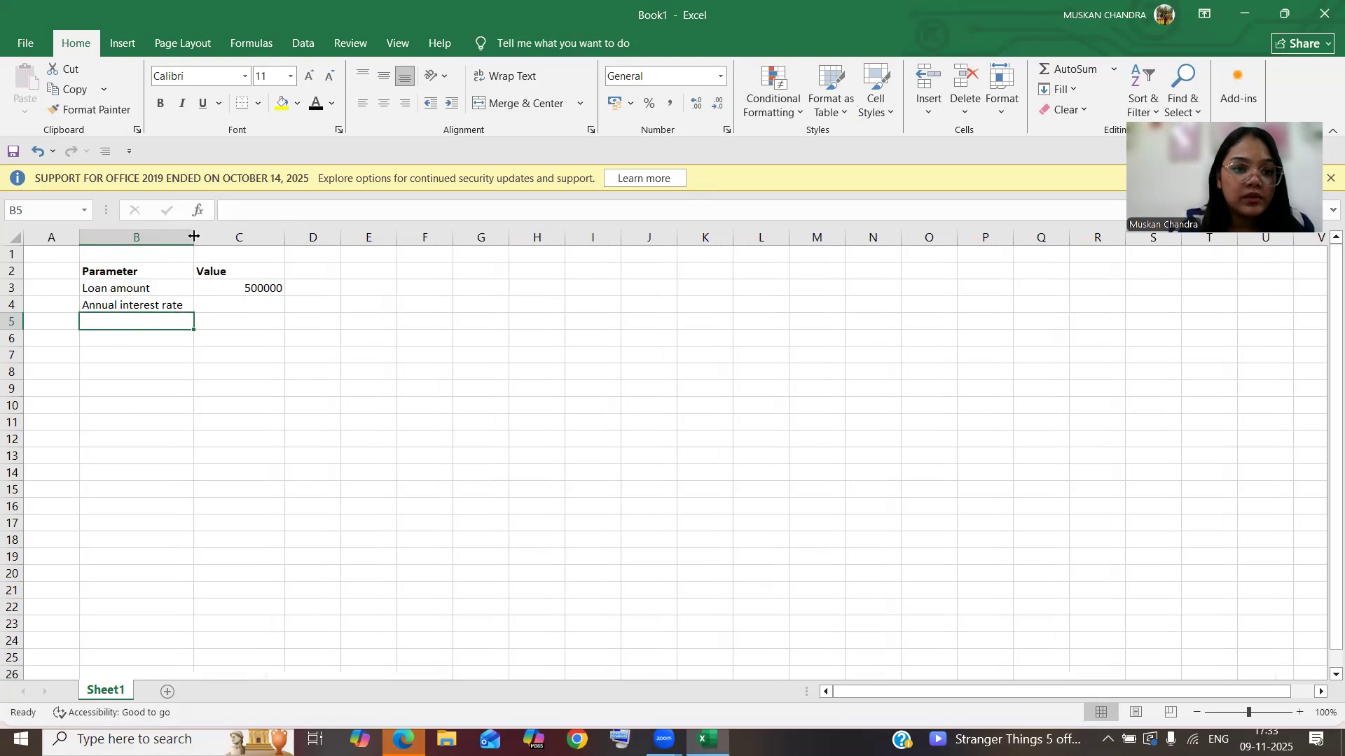
Step: Enter 10% as the annual interest rate in C4
click(223, 305)
text(10)
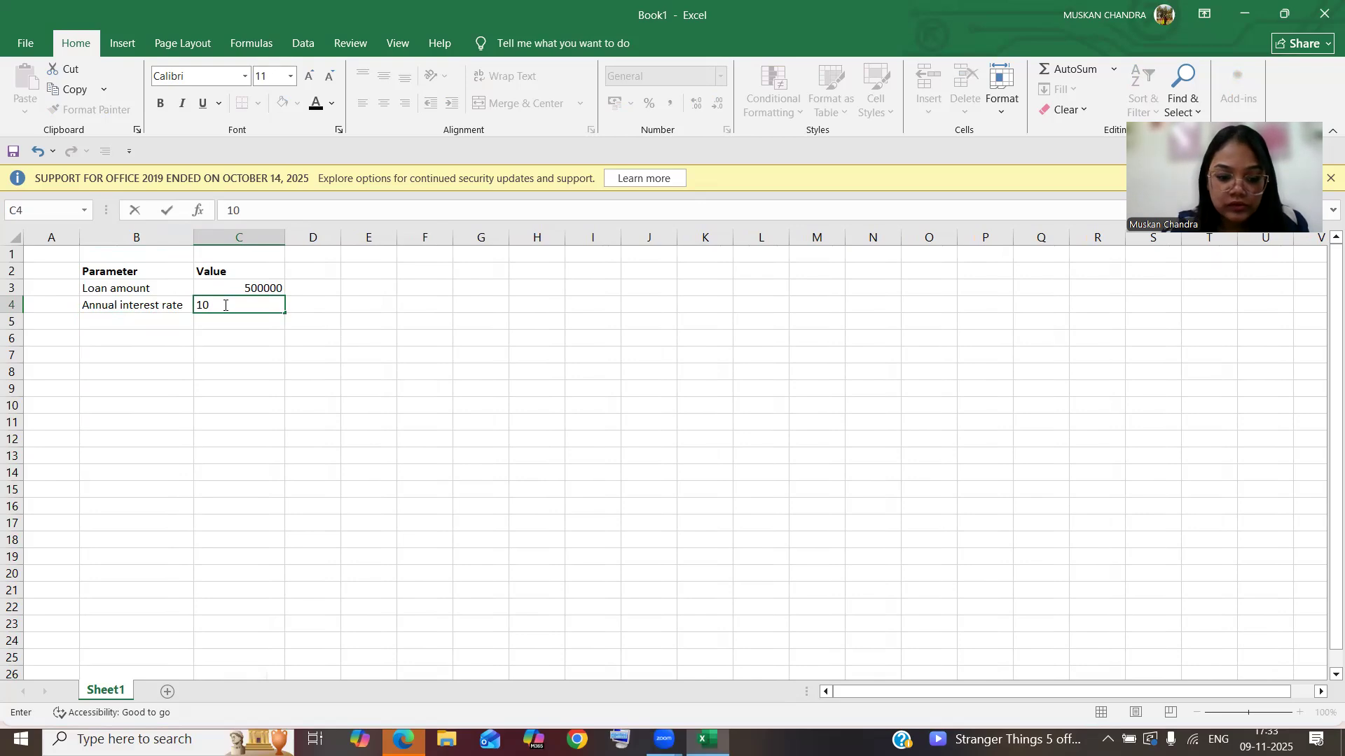
text(%)
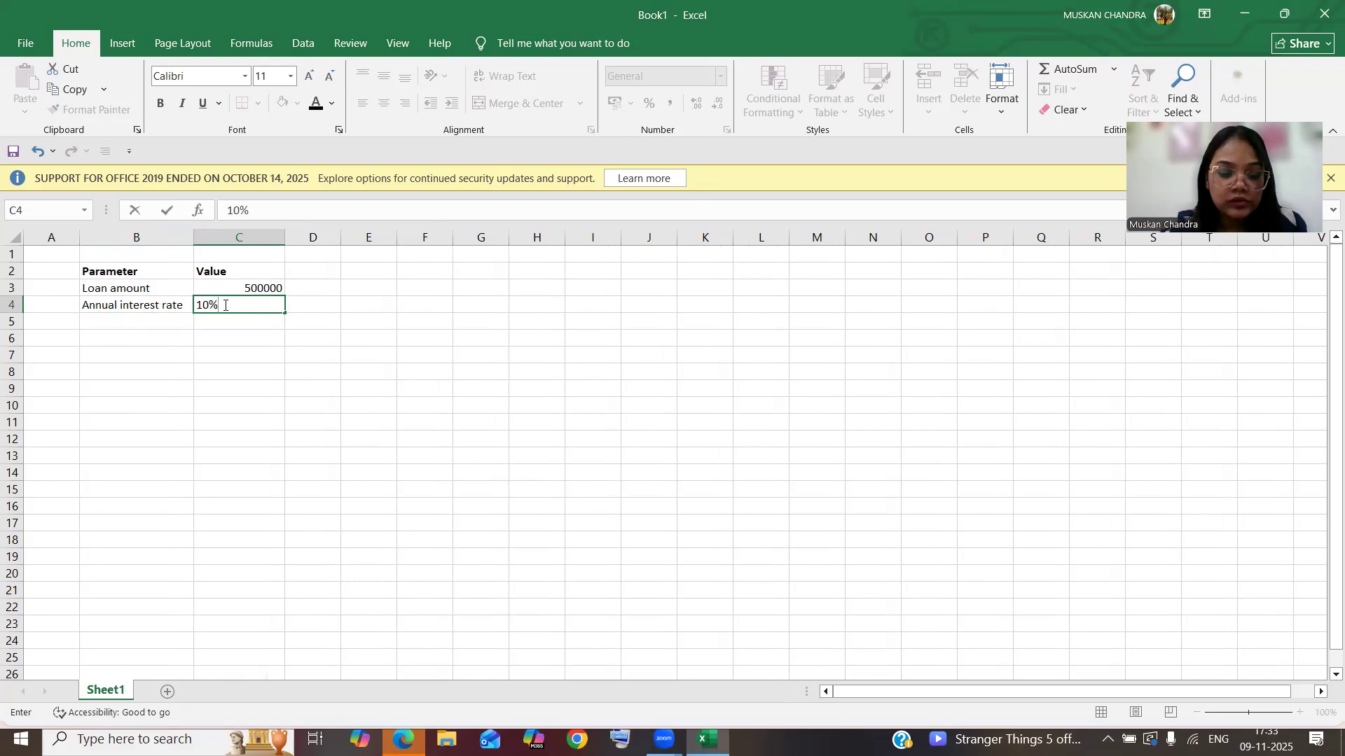
Step: Add the label "Loan tenure" in B5 with the value "3 years" in C5
click(141, 326)
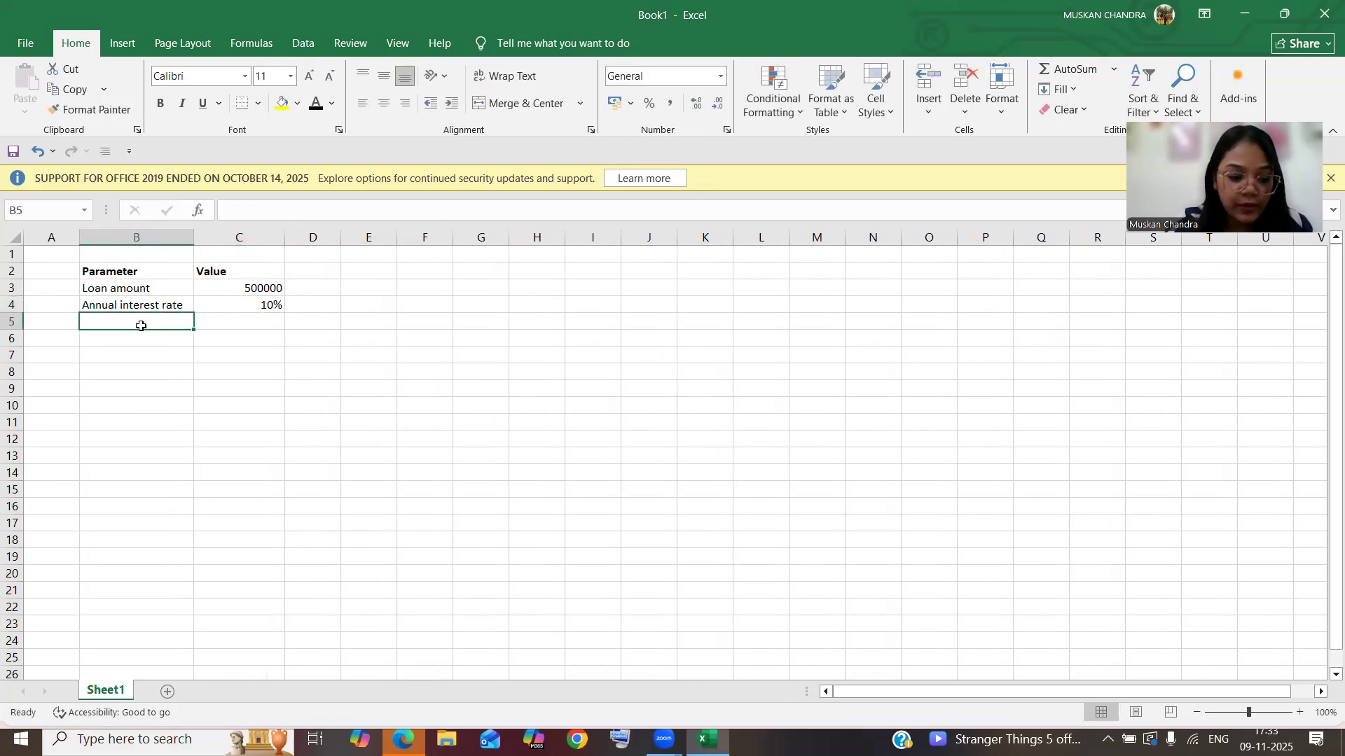
text(Loan )
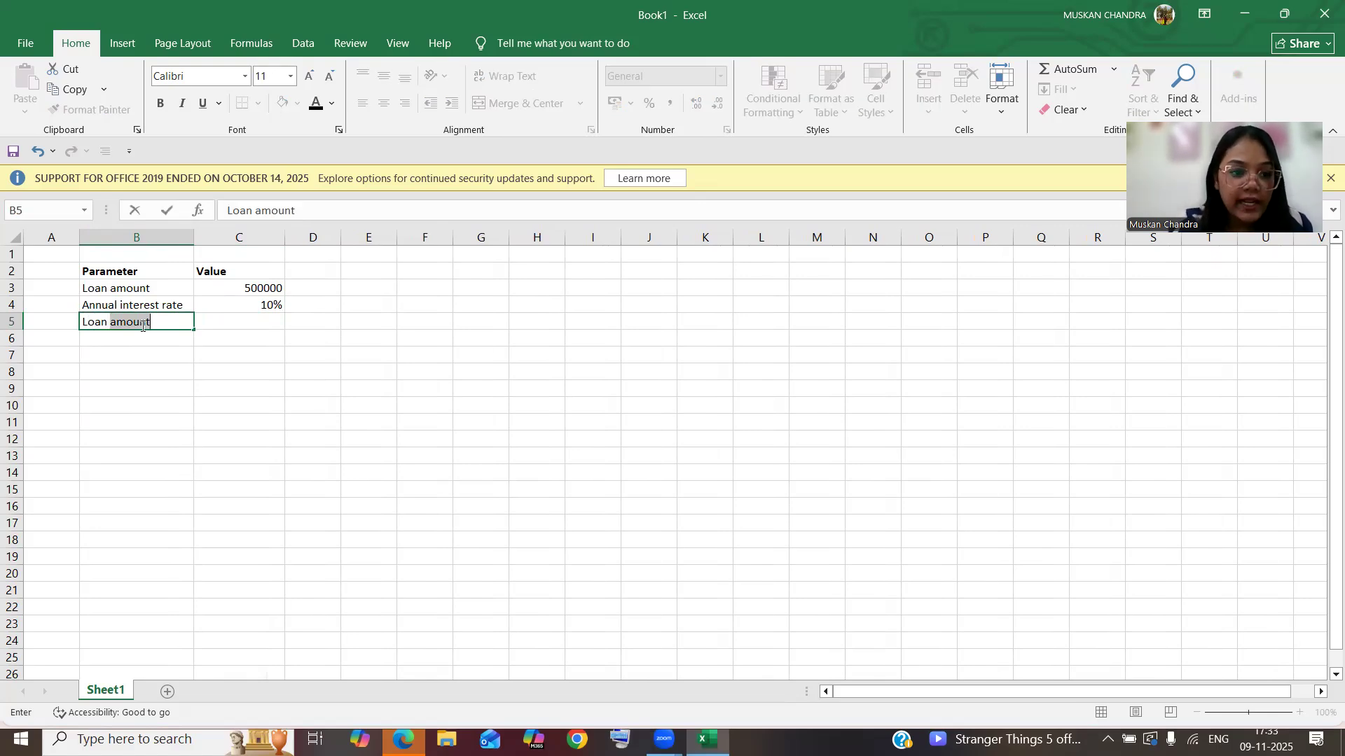
text(tenure)
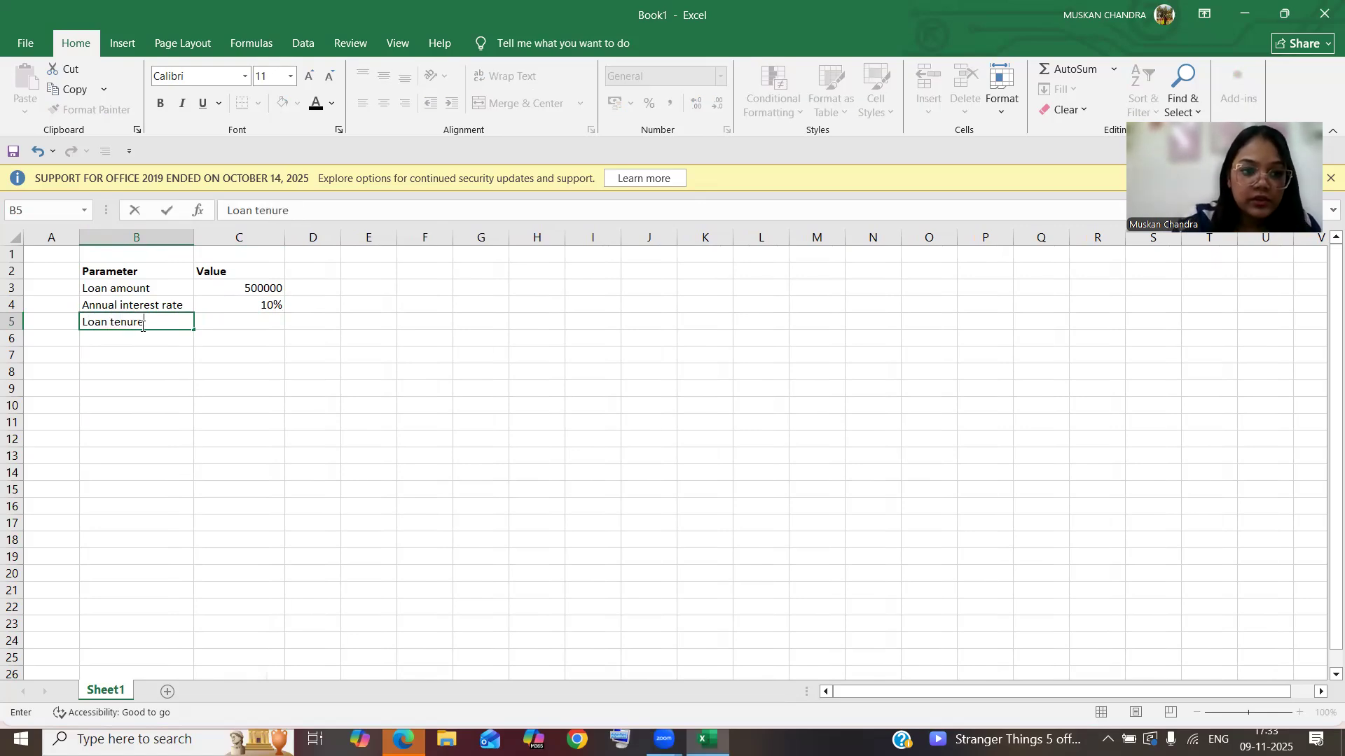
click(249, 323)
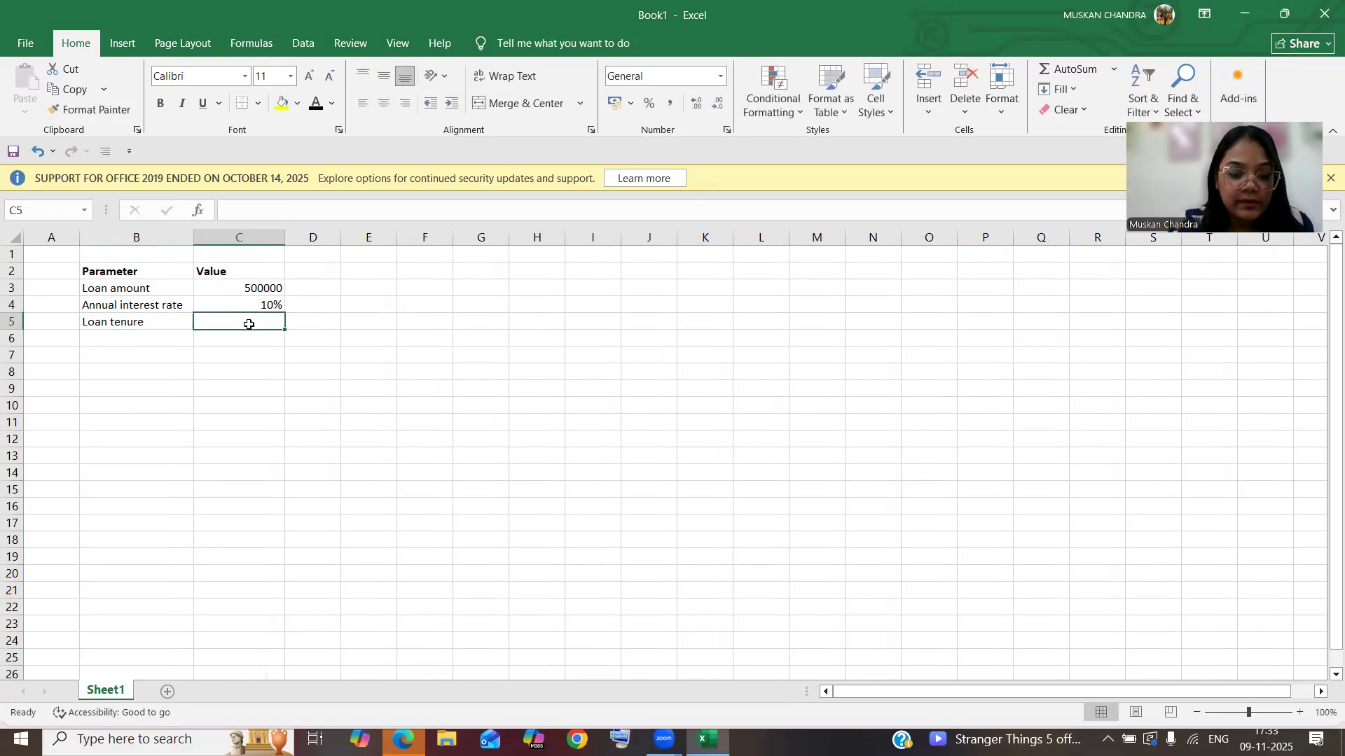
text(3 y)
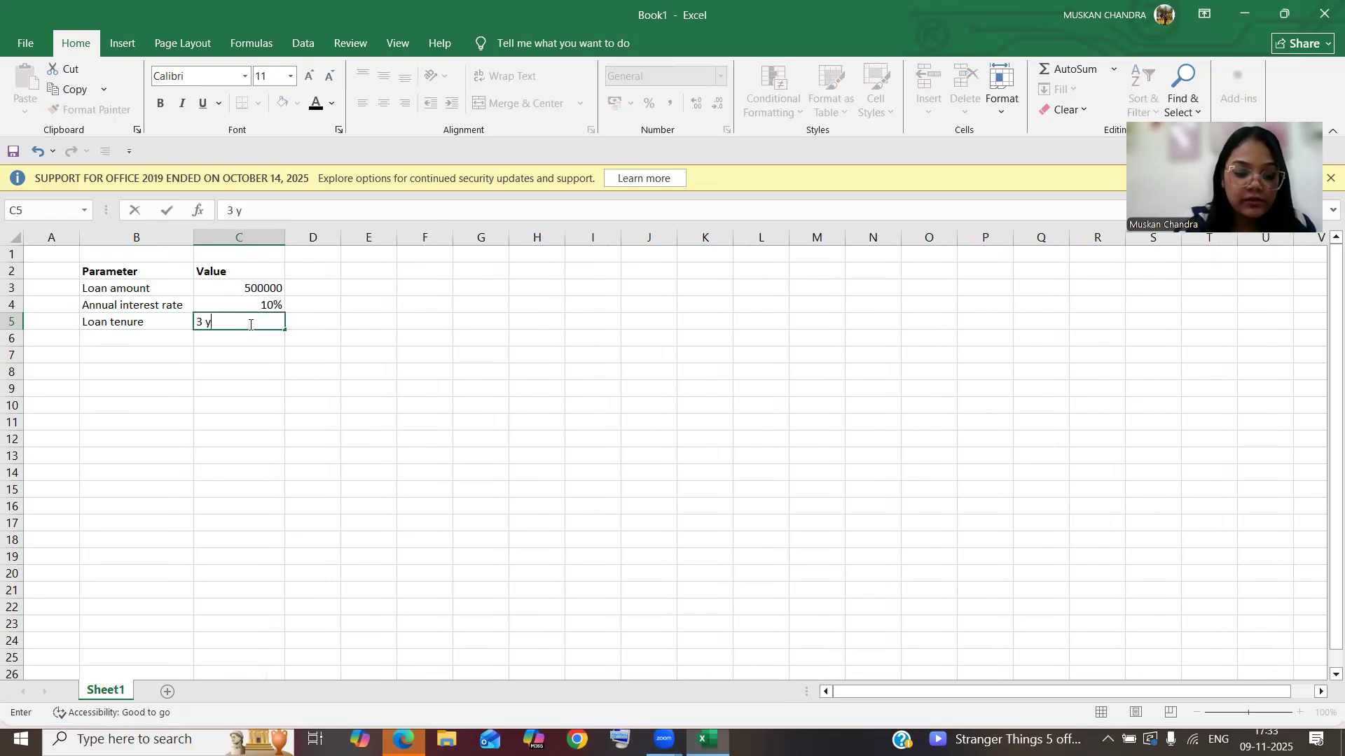
text(ears)
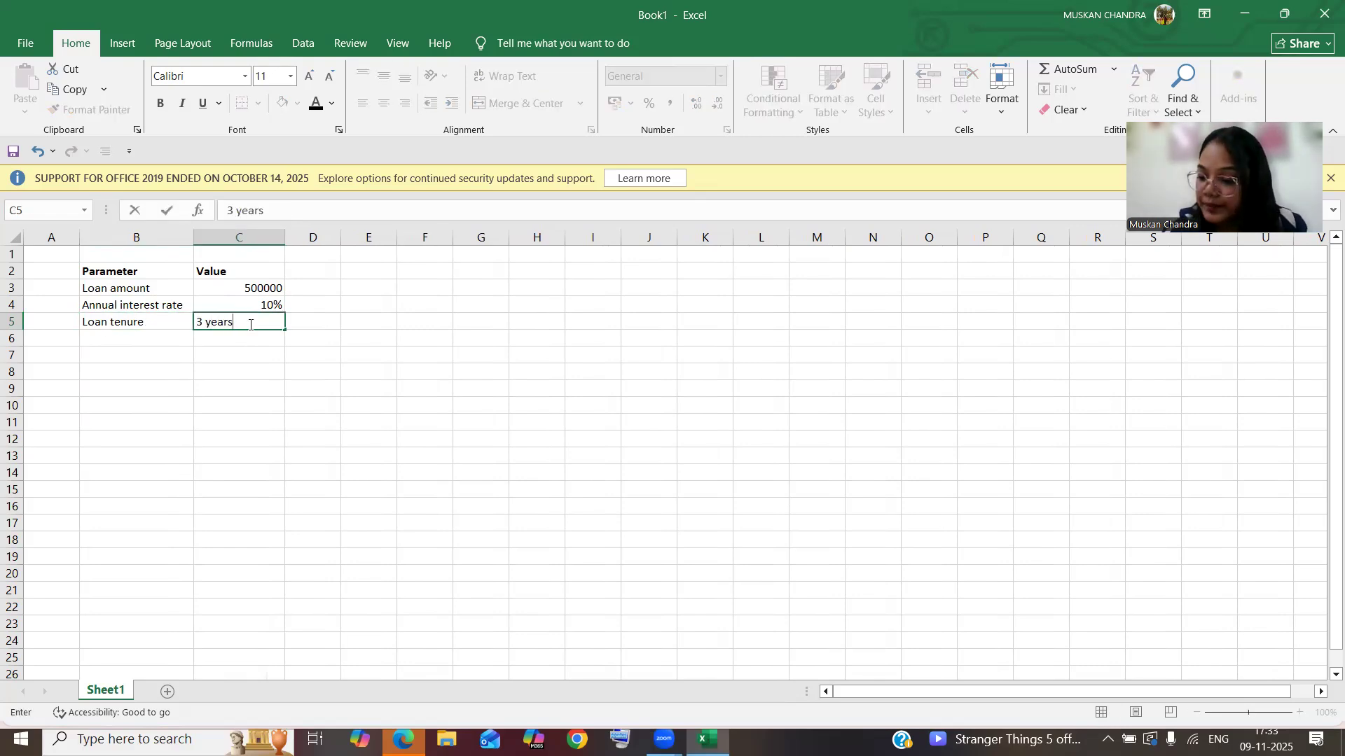
Step: Add the label "Payment per year" in B6 with the value "12 monthly payment" in C6
click(130, 341)
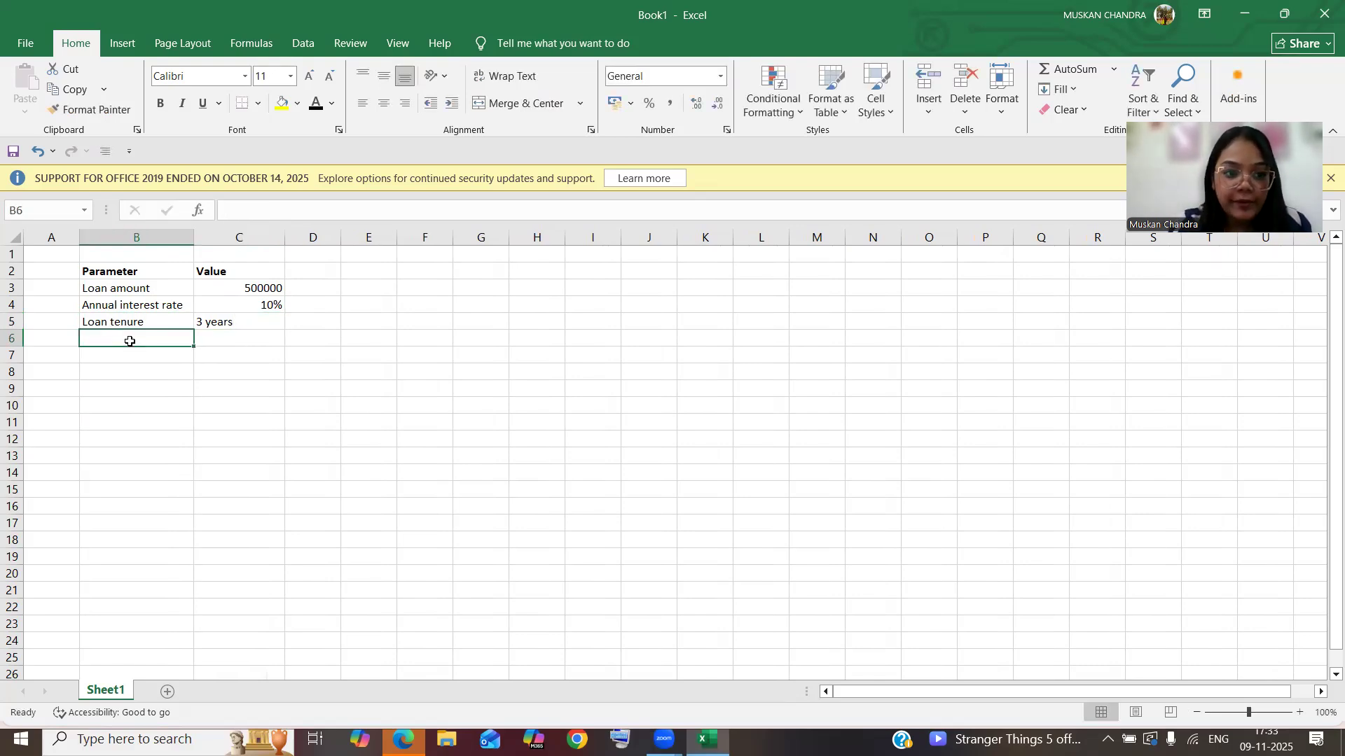
text(Payment)
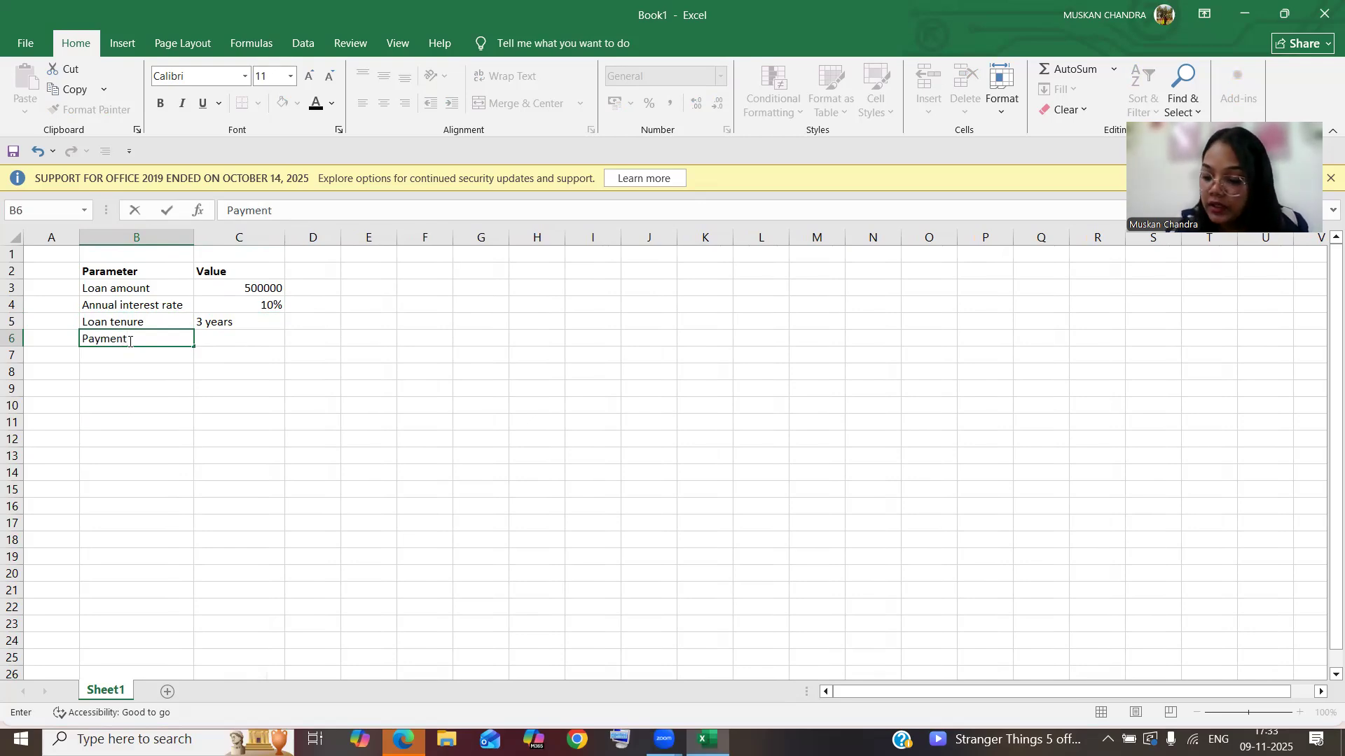
text( per year)
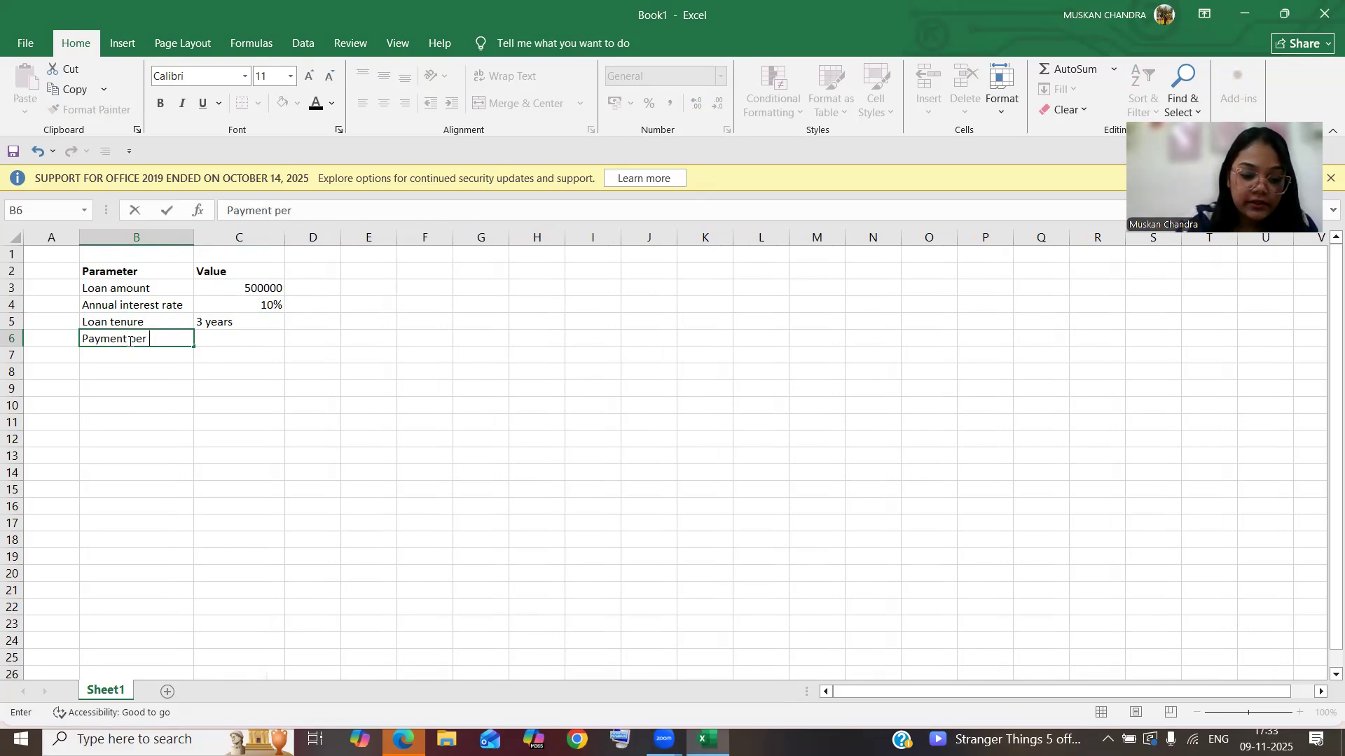
click(227, 336)
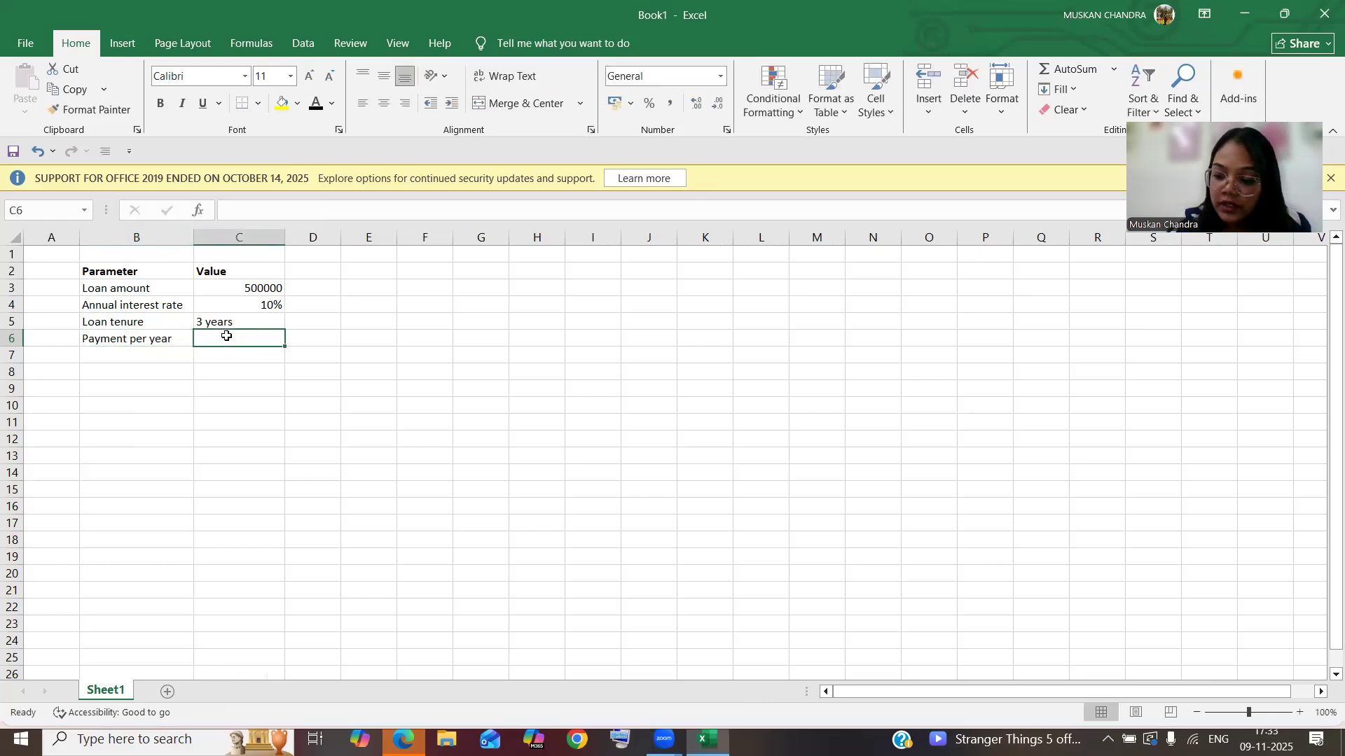
text(1)
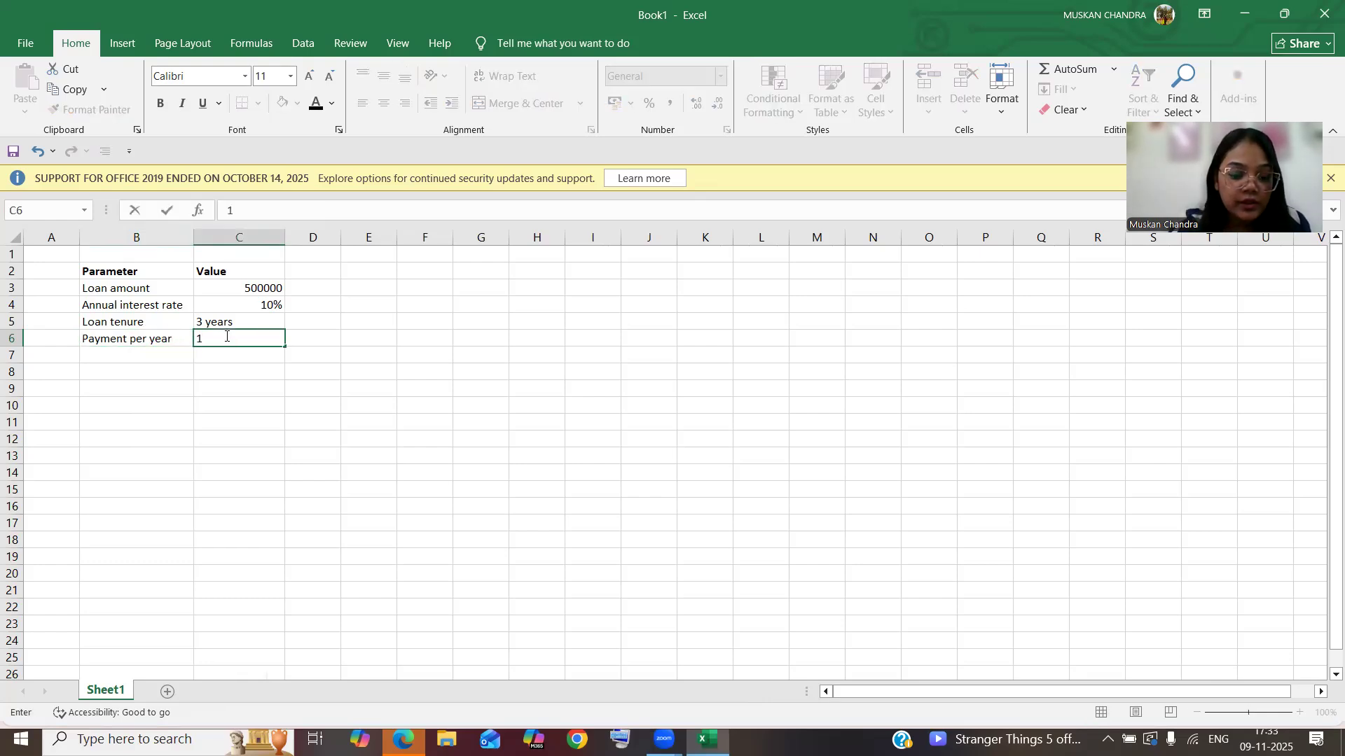
text(2 months)
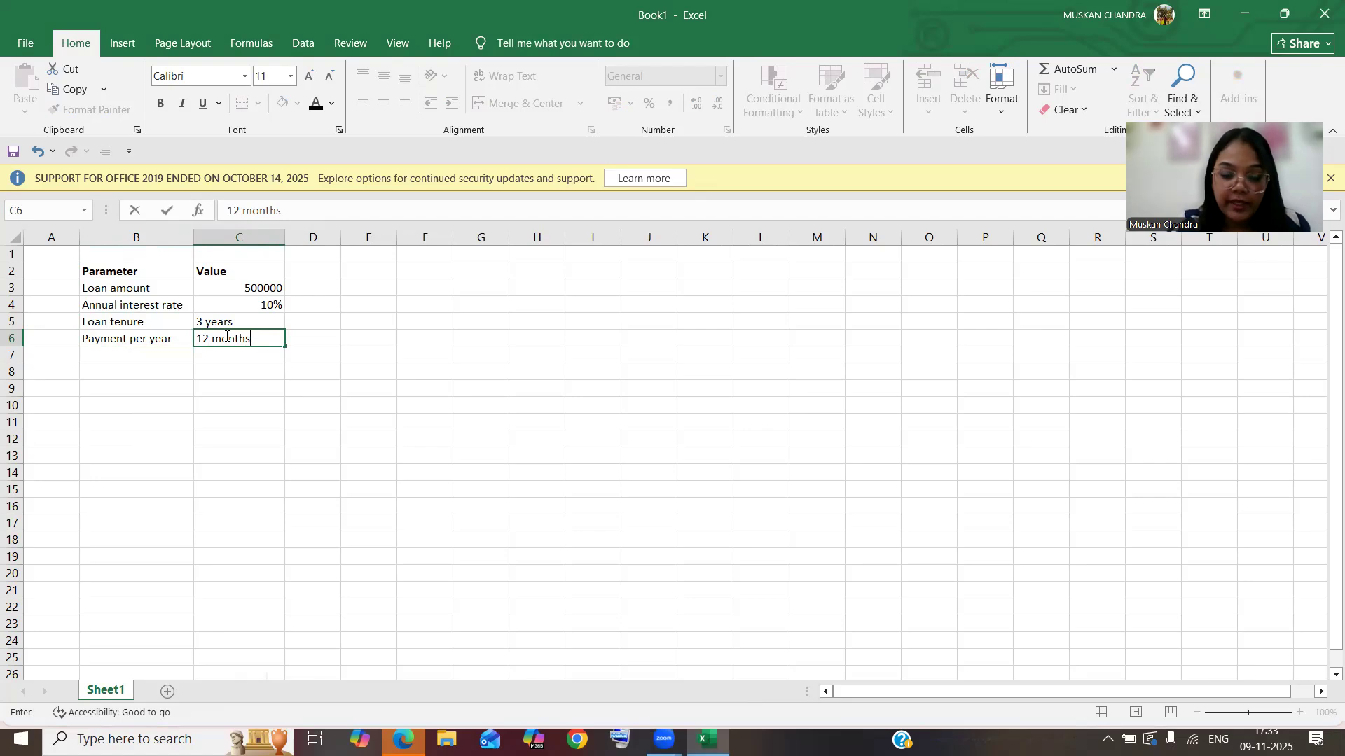
key(BackSpace)
text(ly)
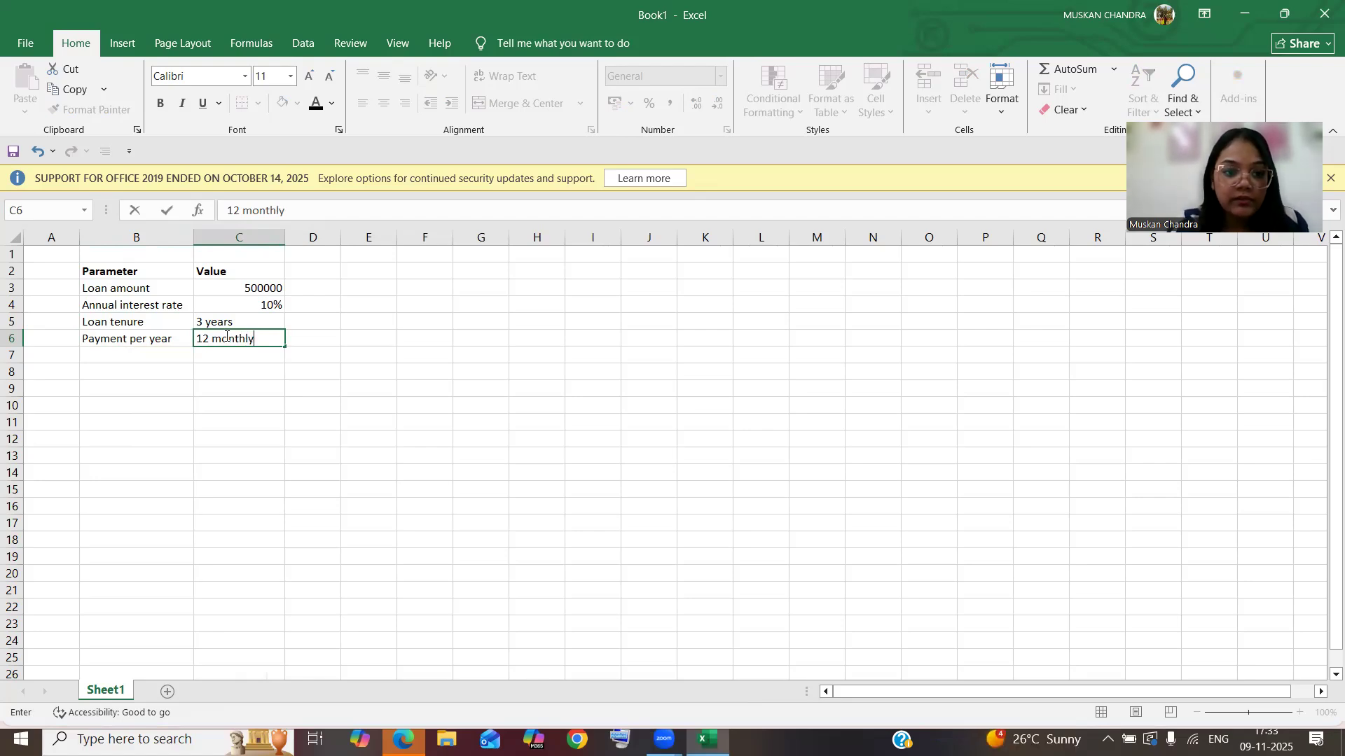
text( payment)
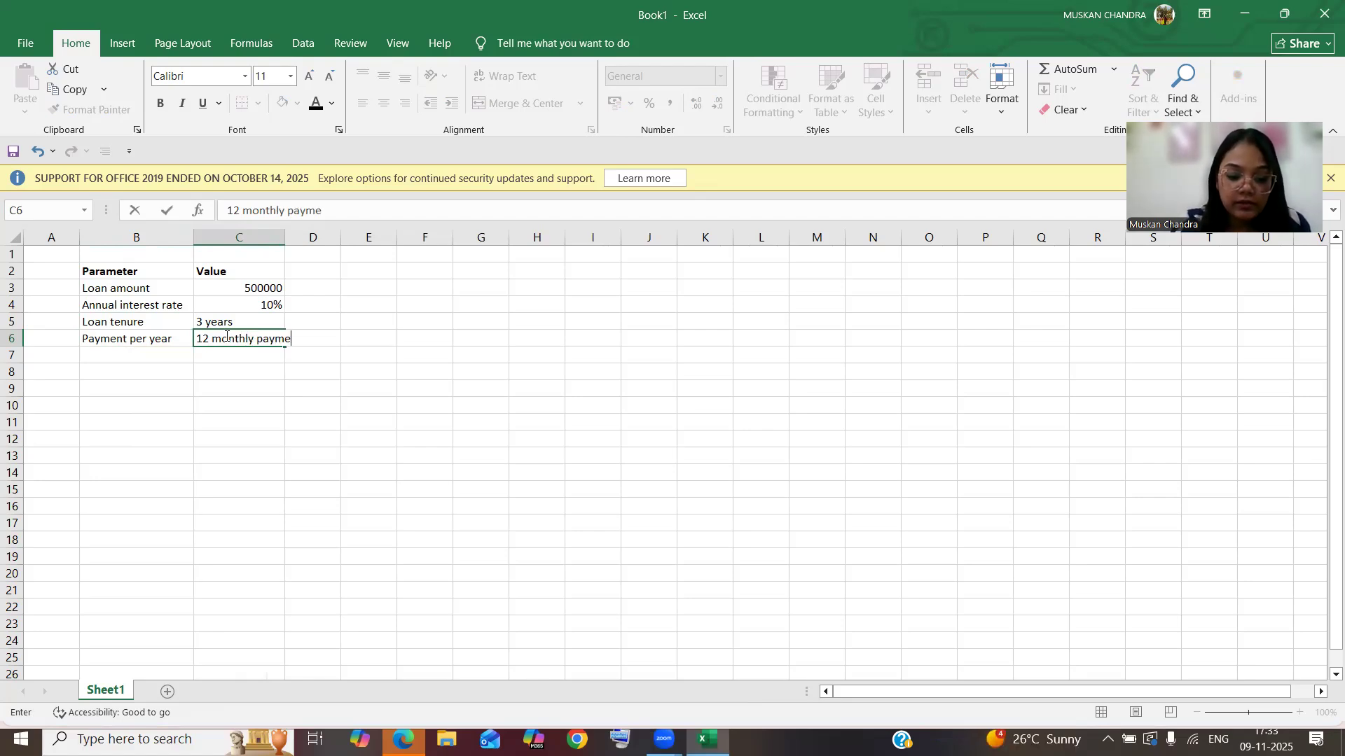
Step: Add the bold label "Total period" in B8, leaving row 7 empty
click(137, 357)
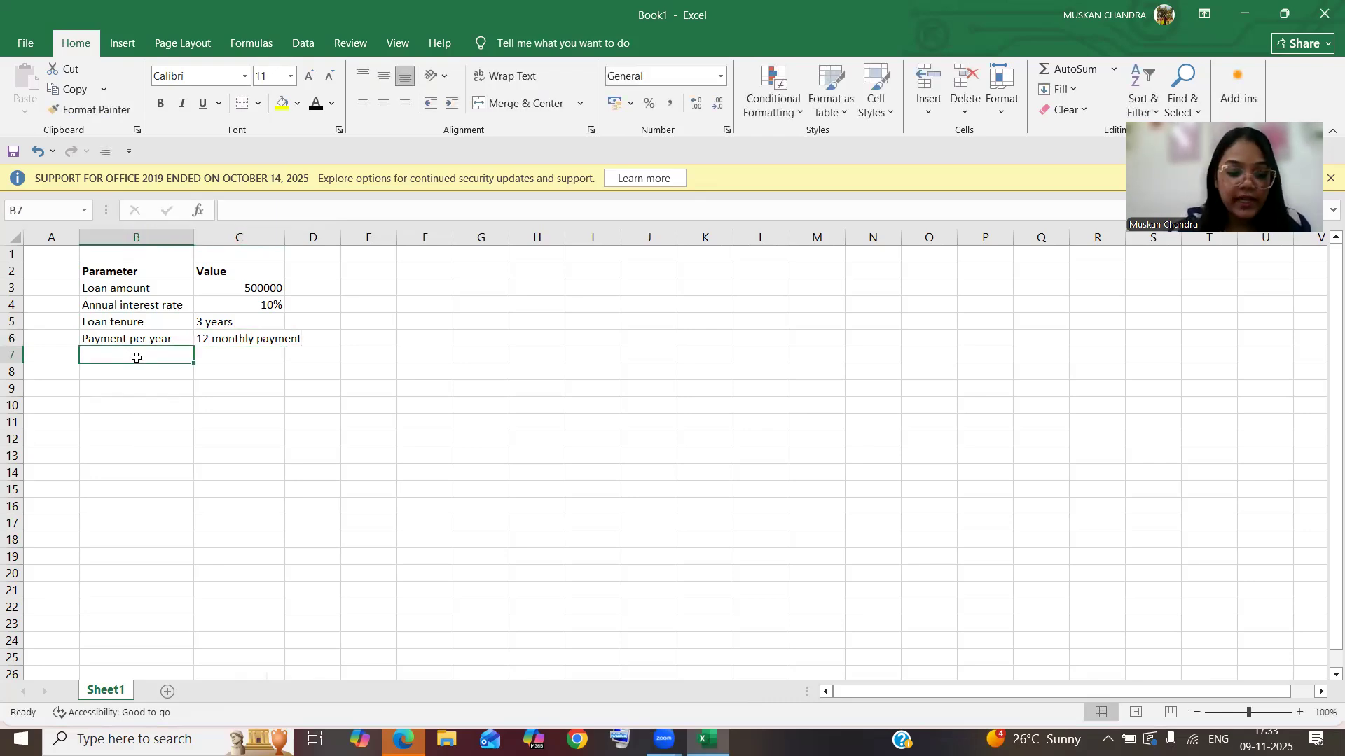
text(T)
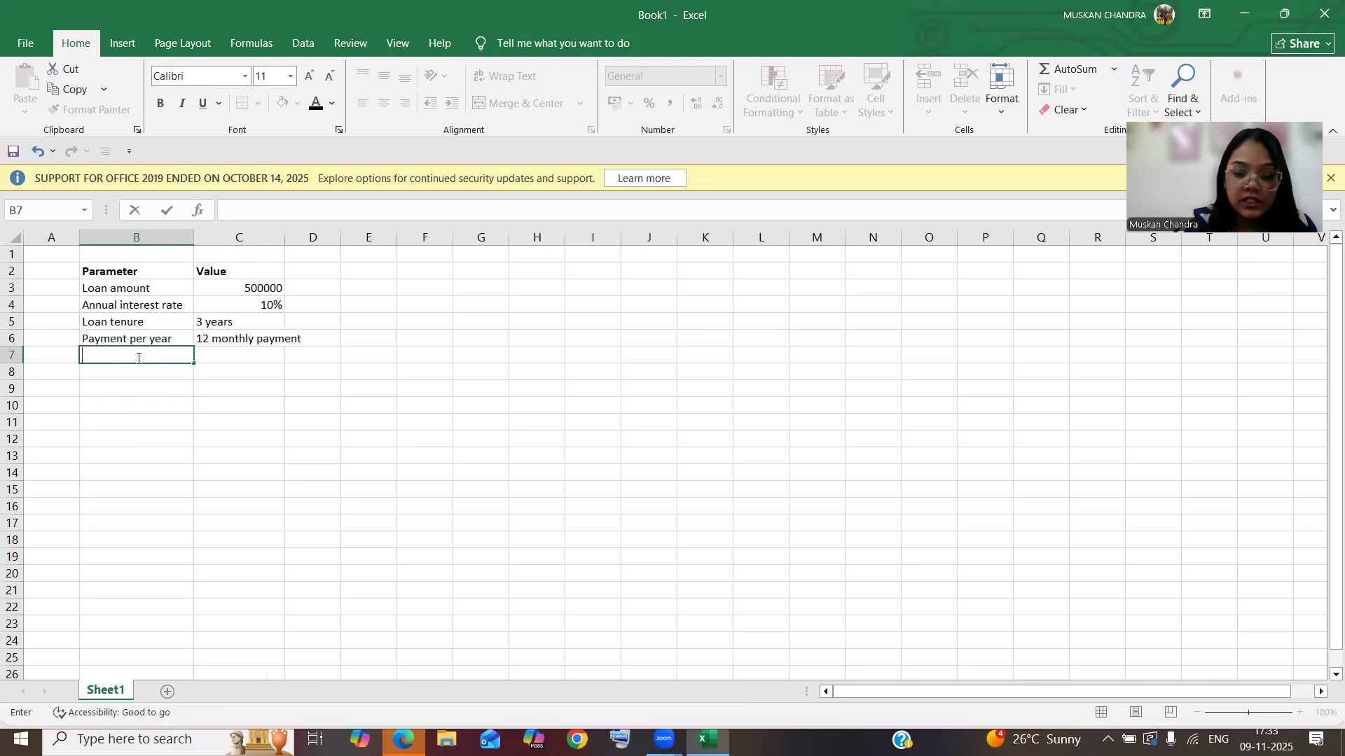
key(Return)
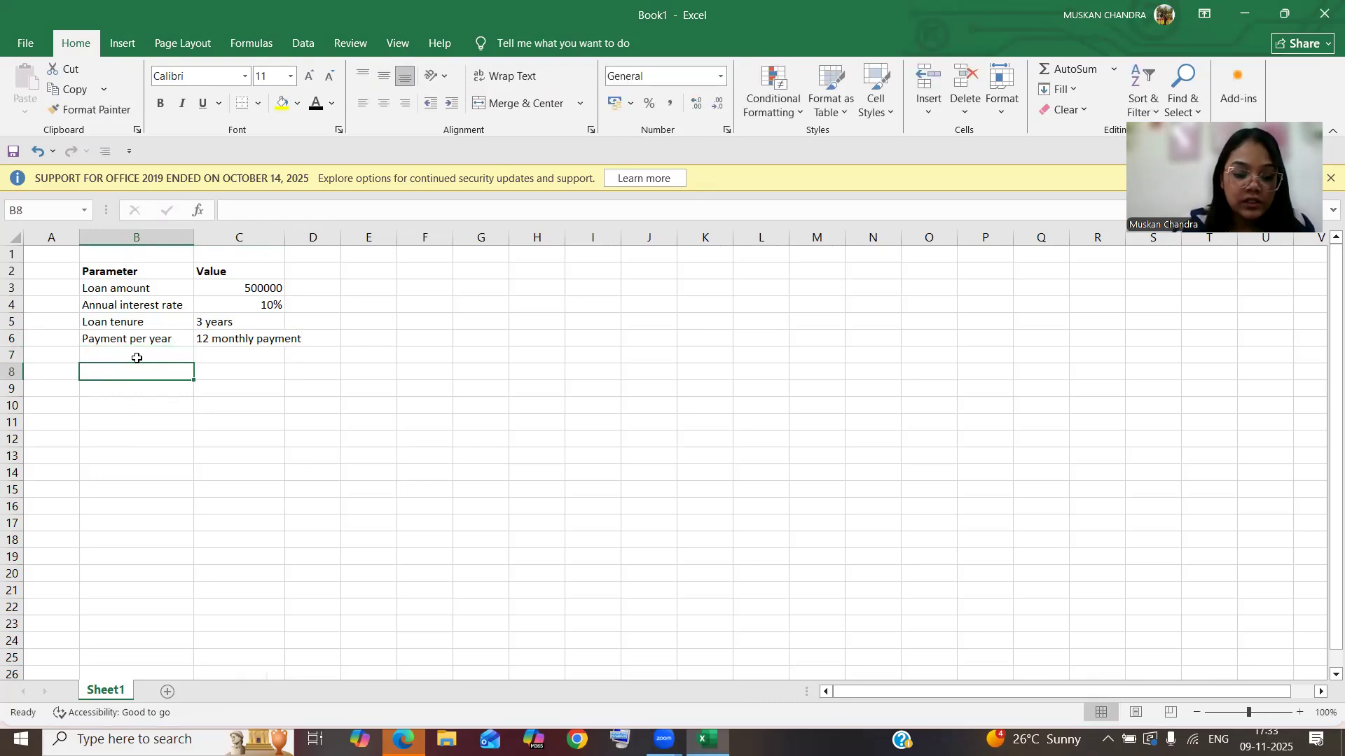
click(160, 103)
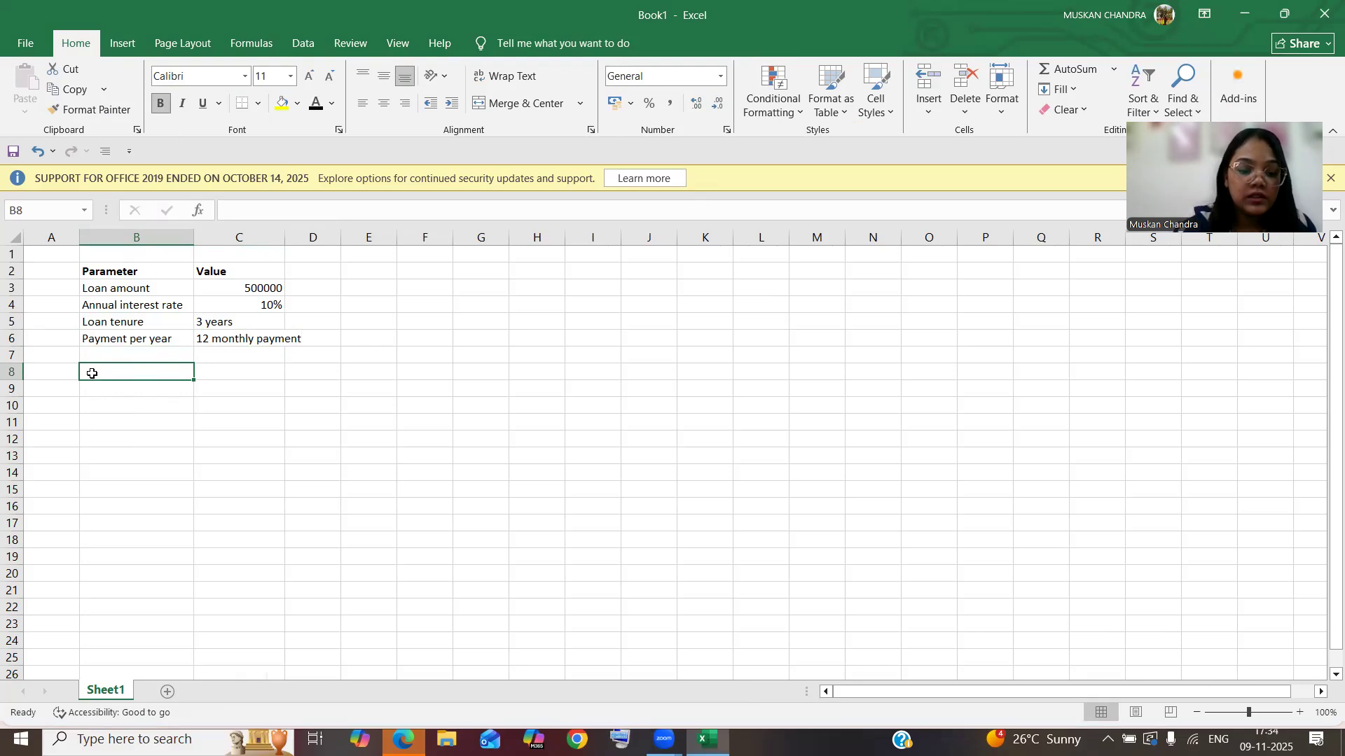
text(Tot)
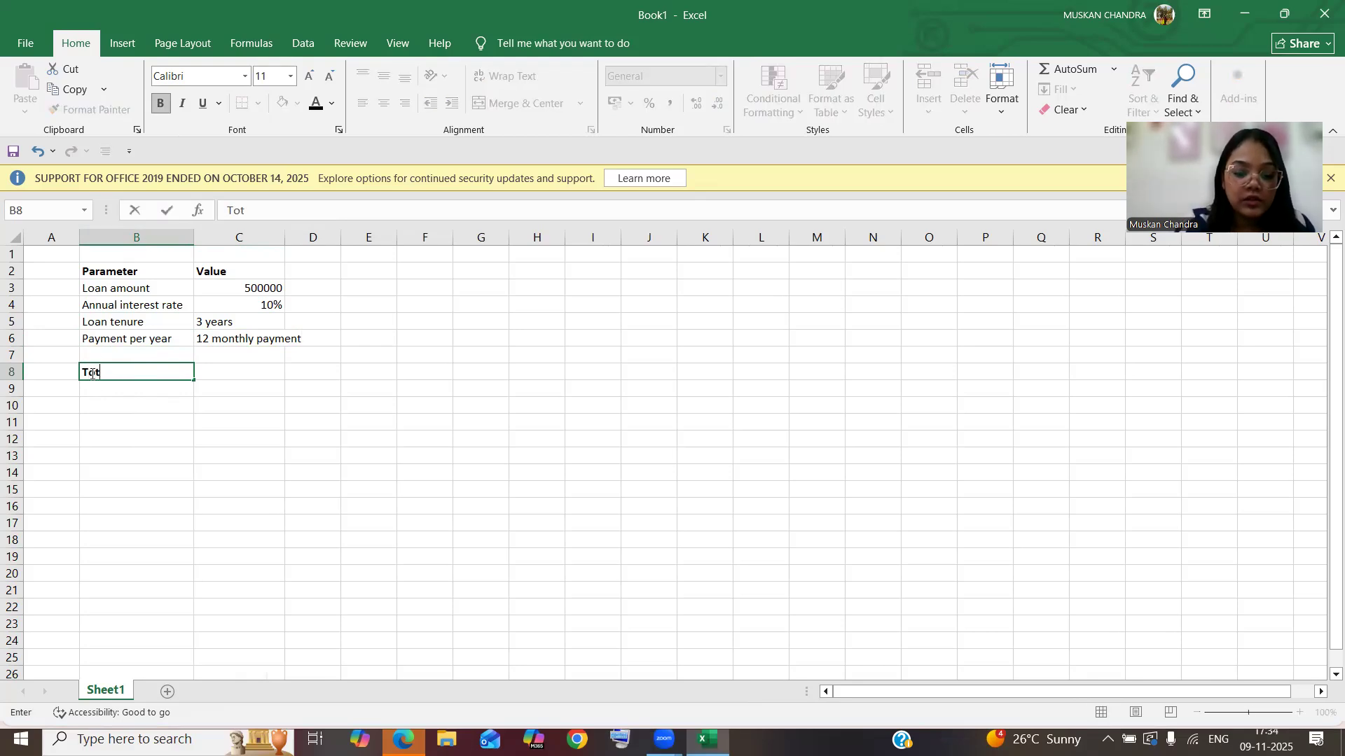
text(al per)
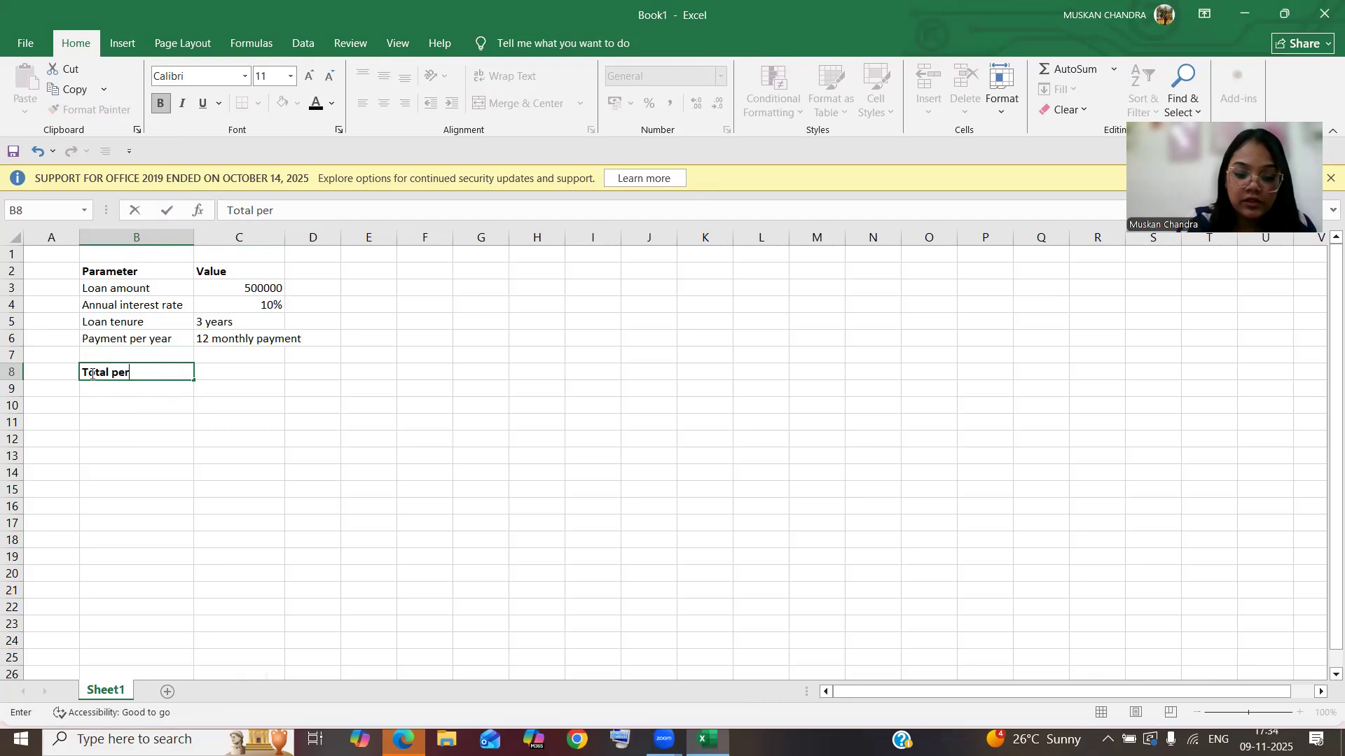
text(iosd)
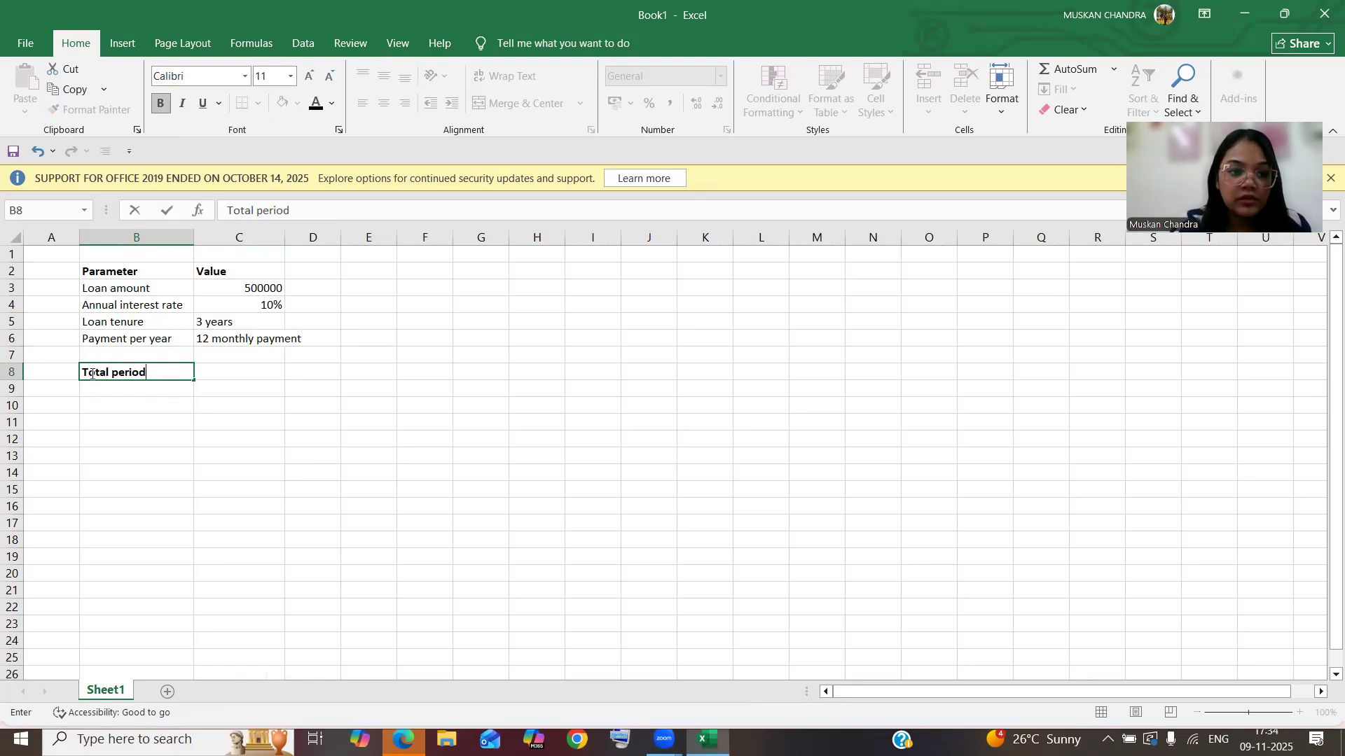
Step: Try to calculate the total period in C8 with the formula =C5*C6
click(220, 375)
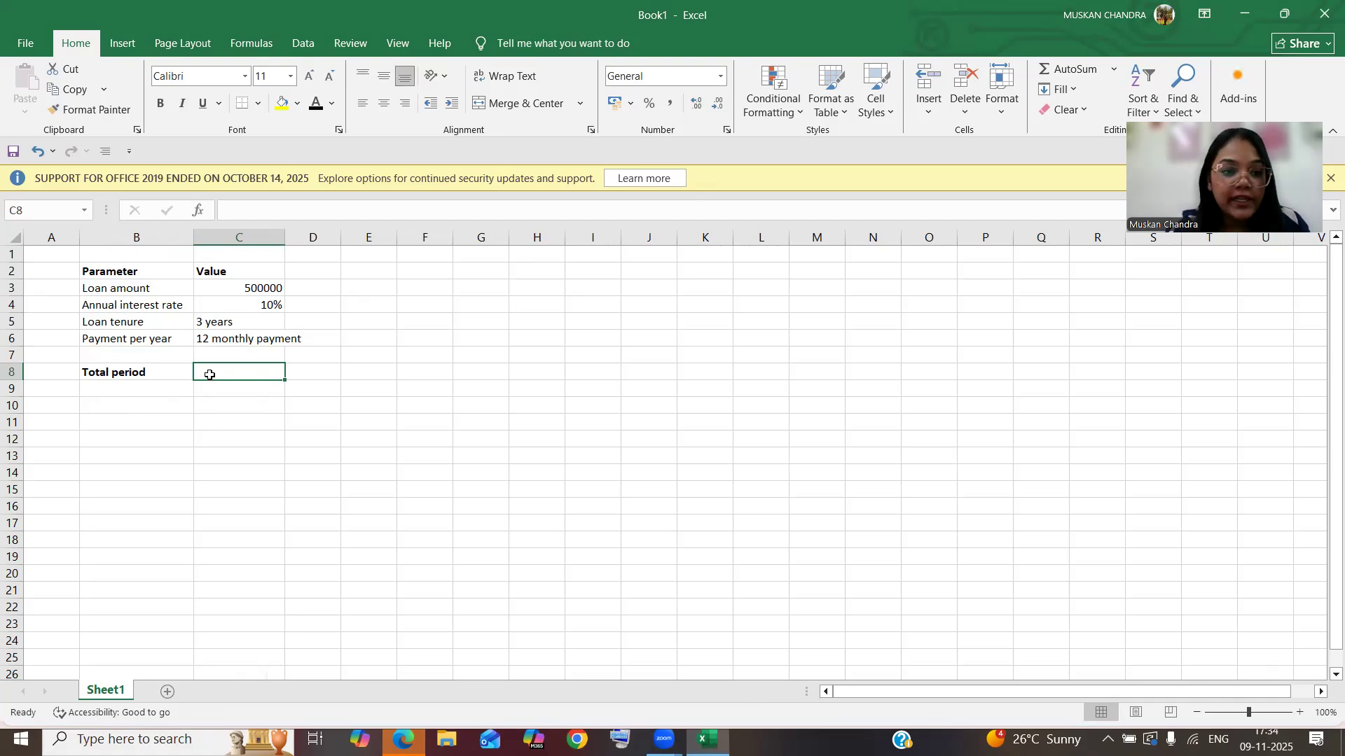
text(=)
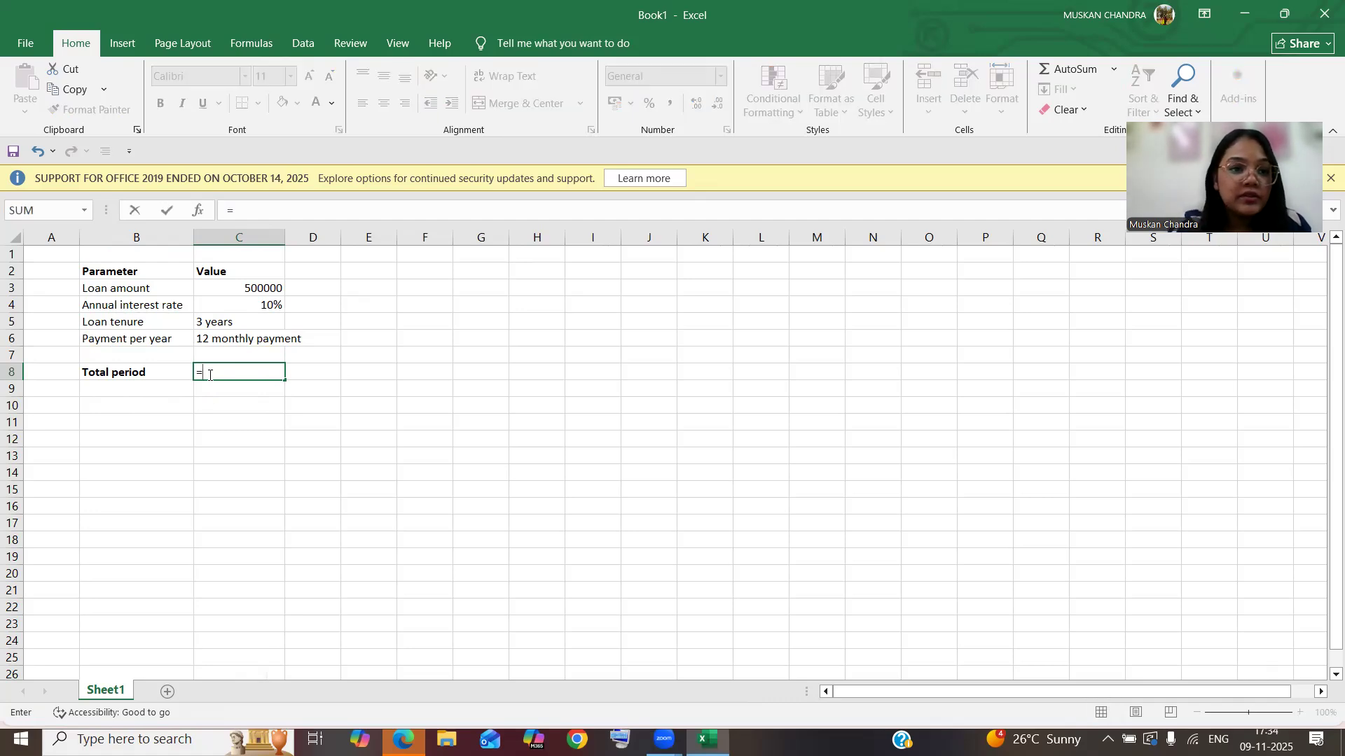
click(205, 323)
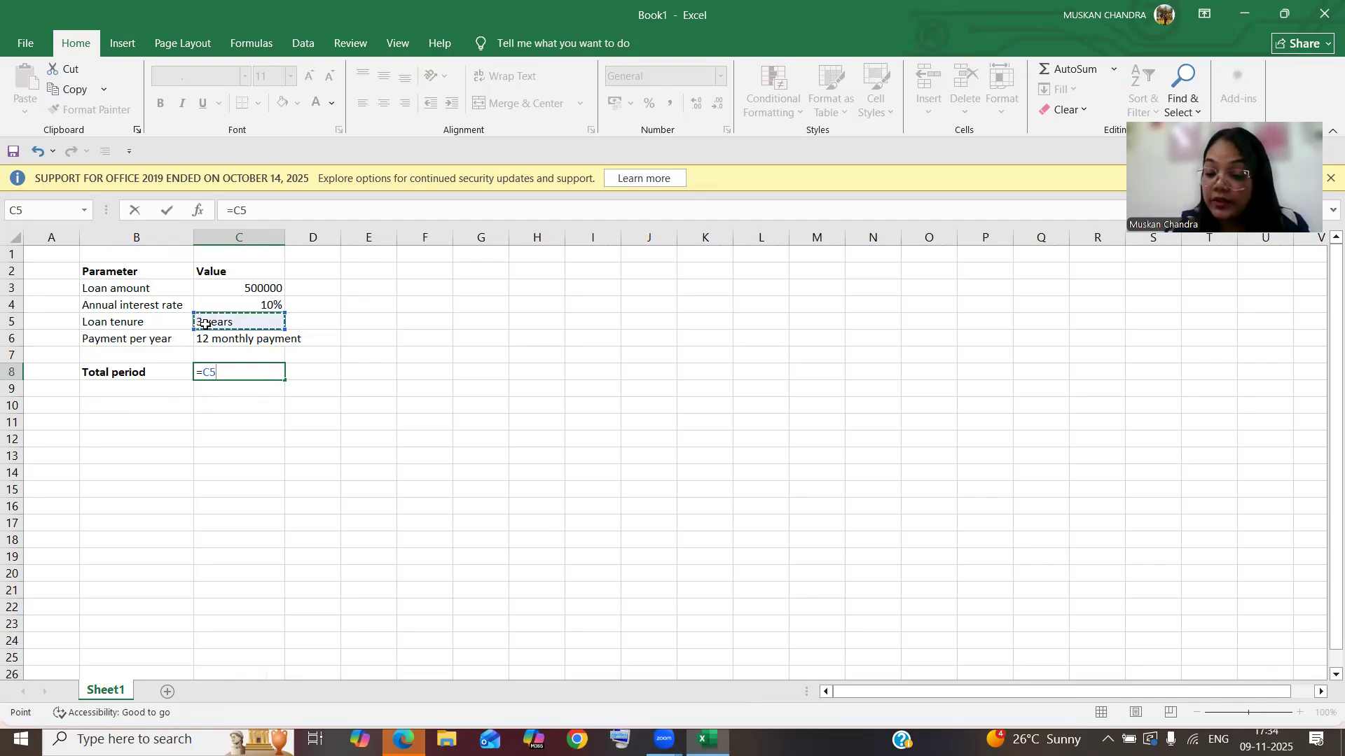
text(*)
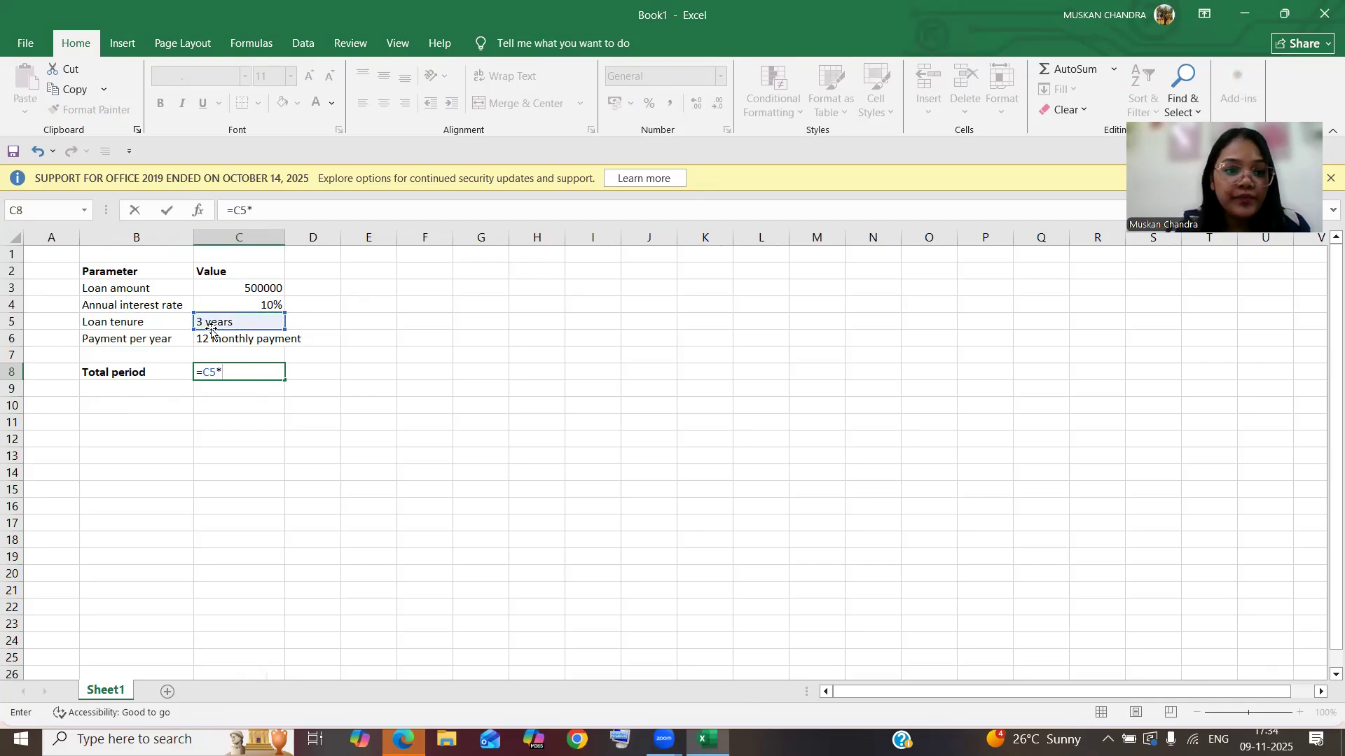
click(219, 339)
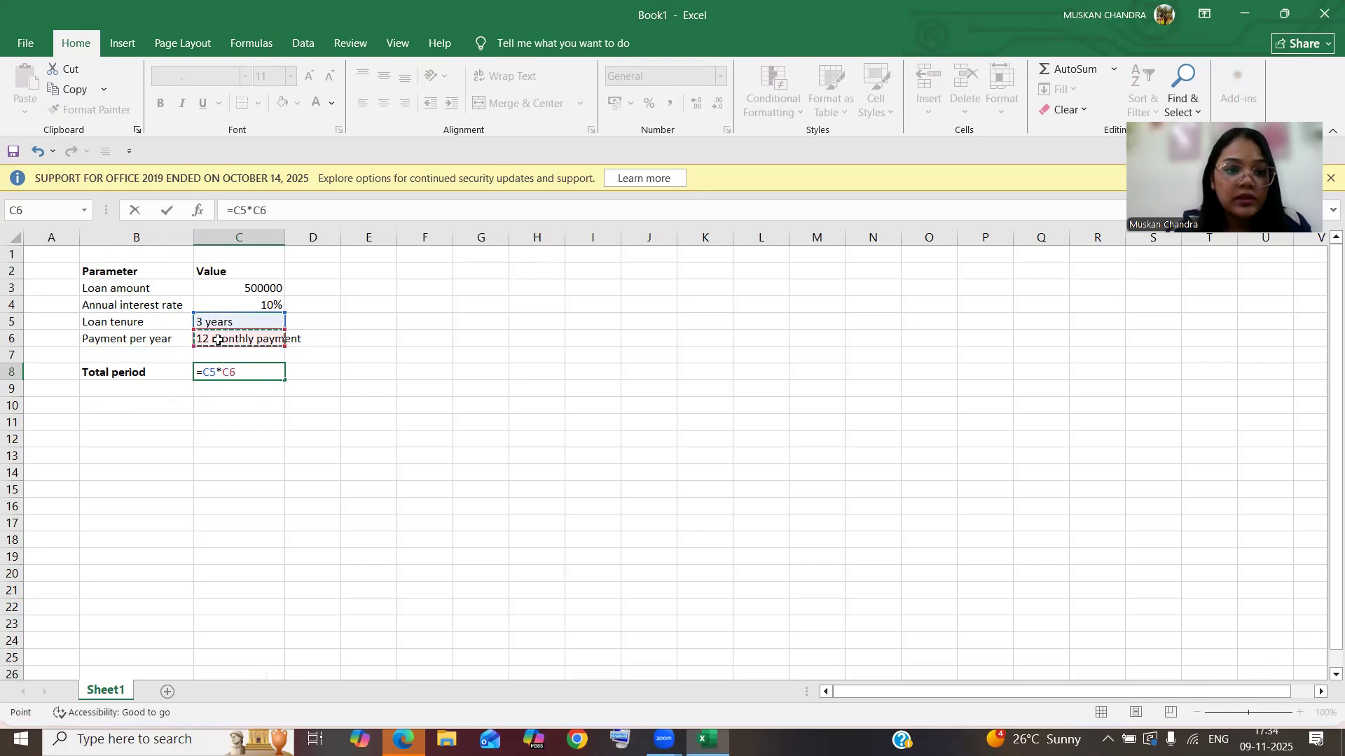
key(Return)
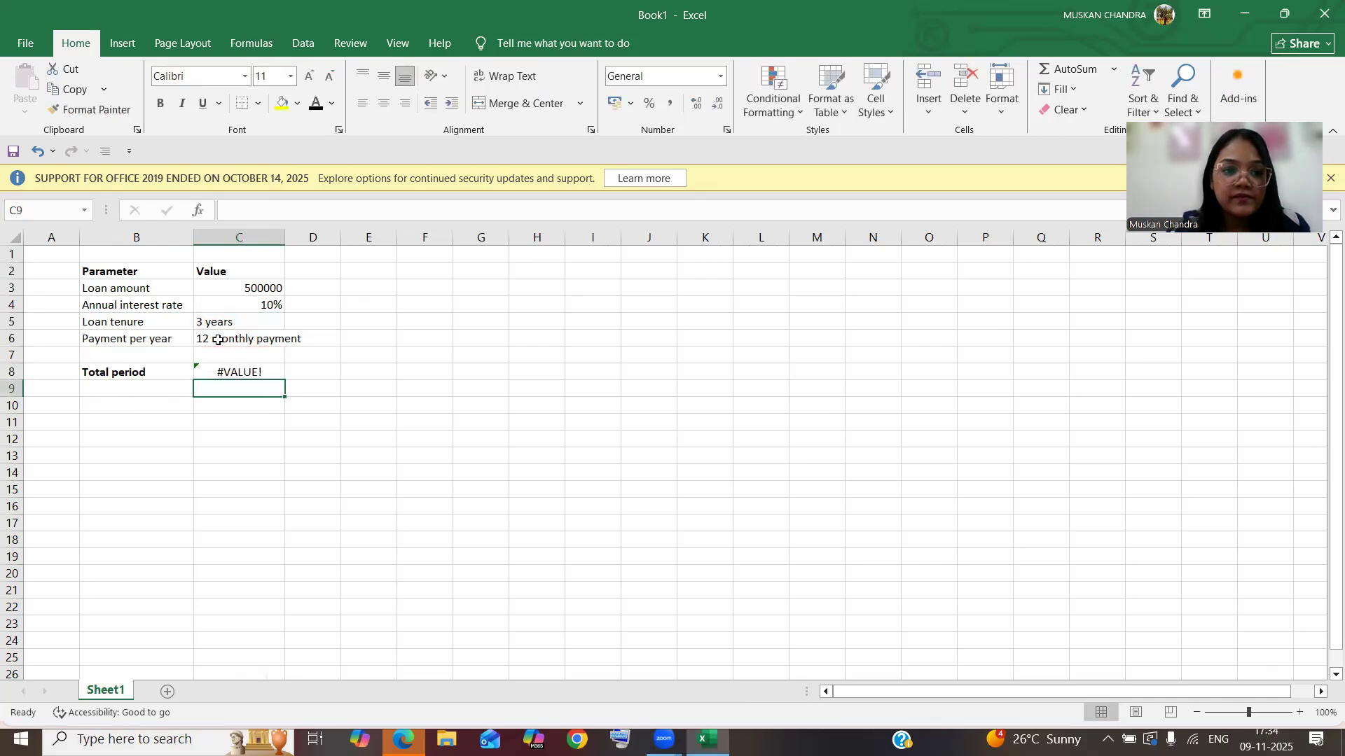
key(BackSpace)
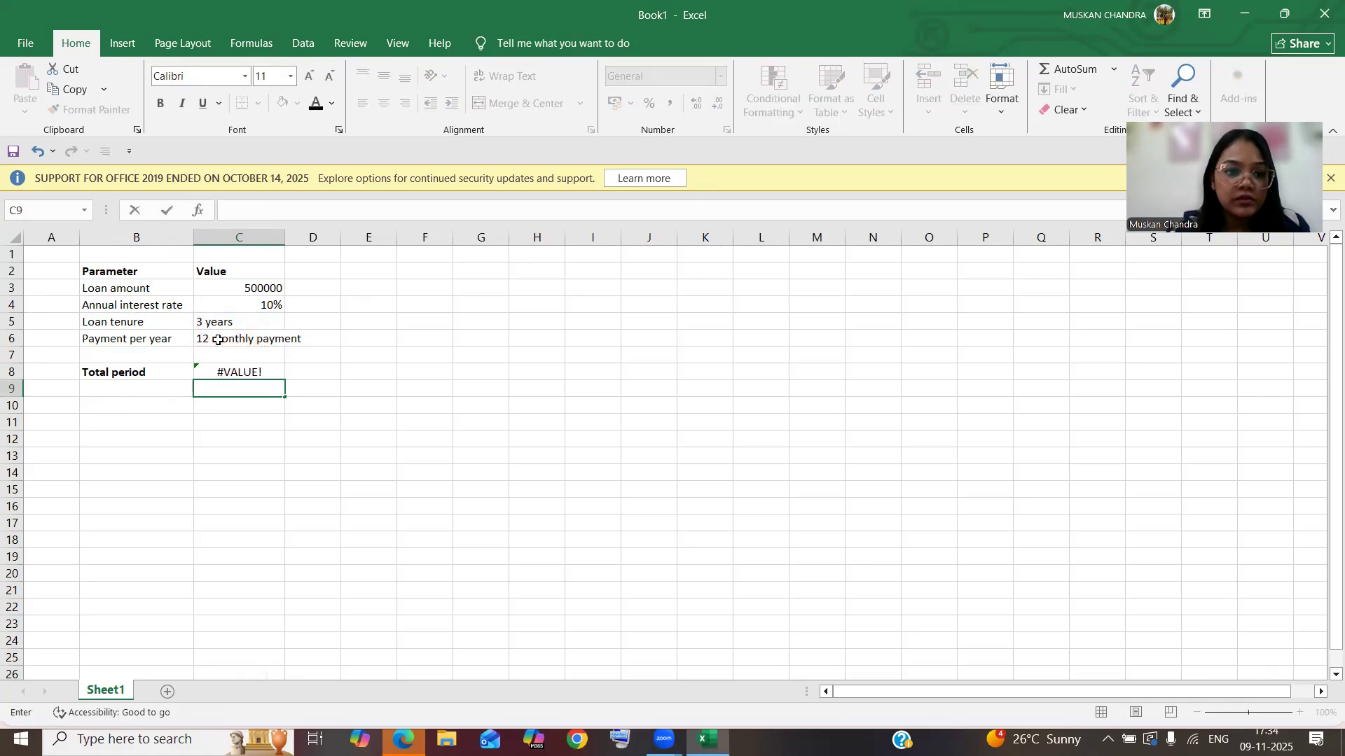
Step: Try enclosing the total period formula in C8 in parentheses, as =(C5*C6)
click(268, 375)
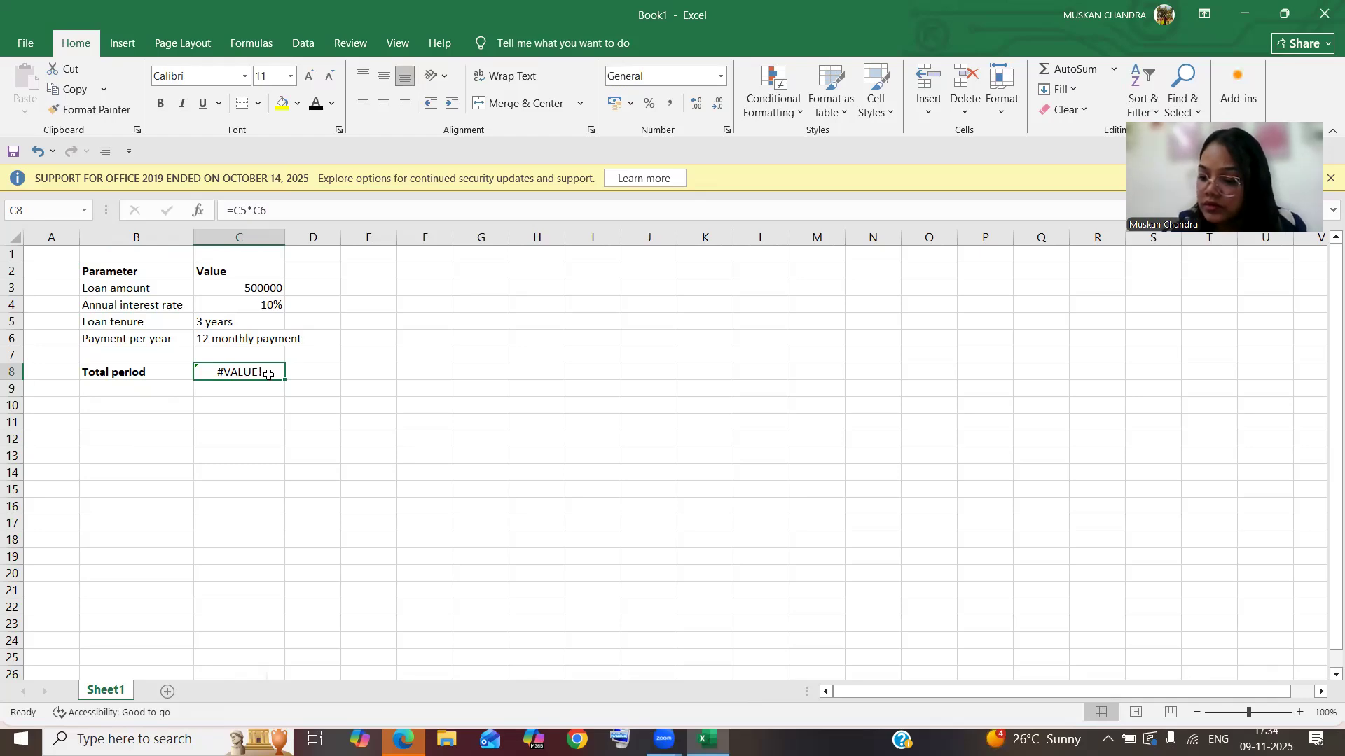
click(272, 213)
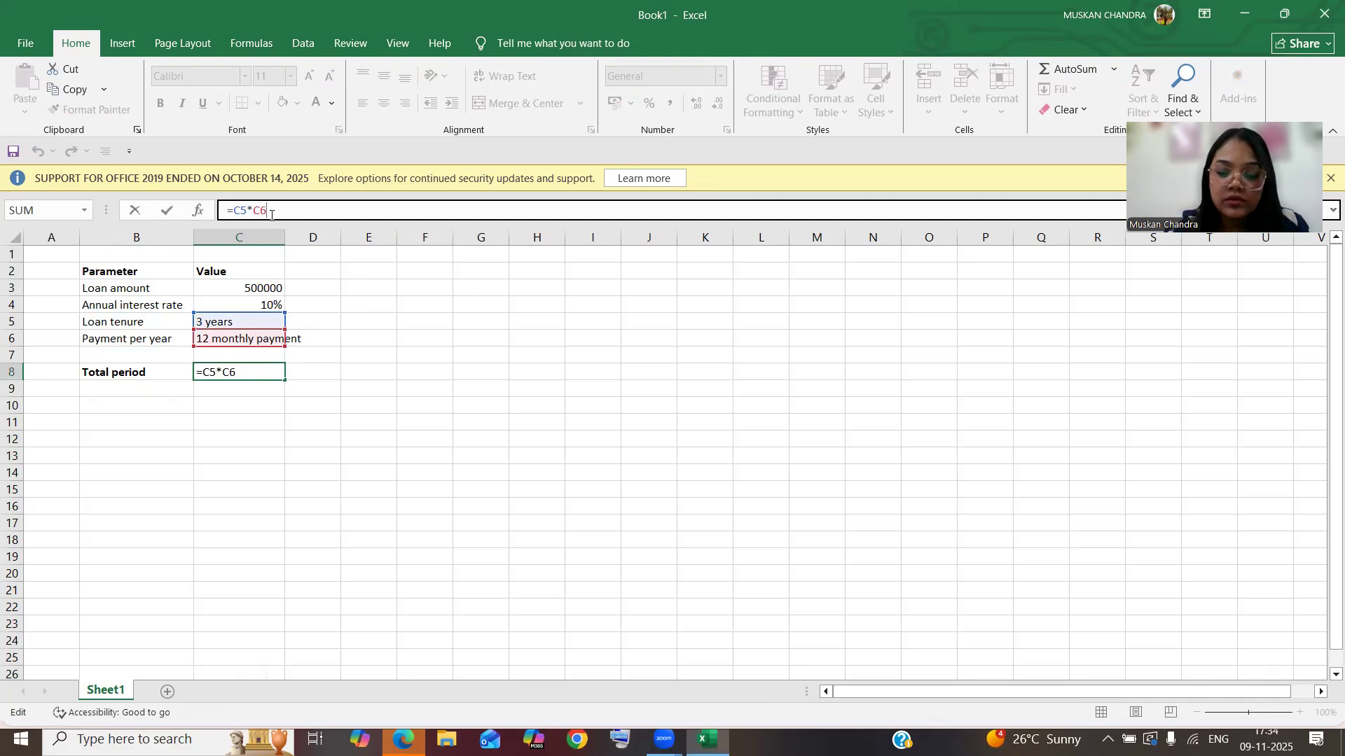
text(0)
key(BackSpace)
text())
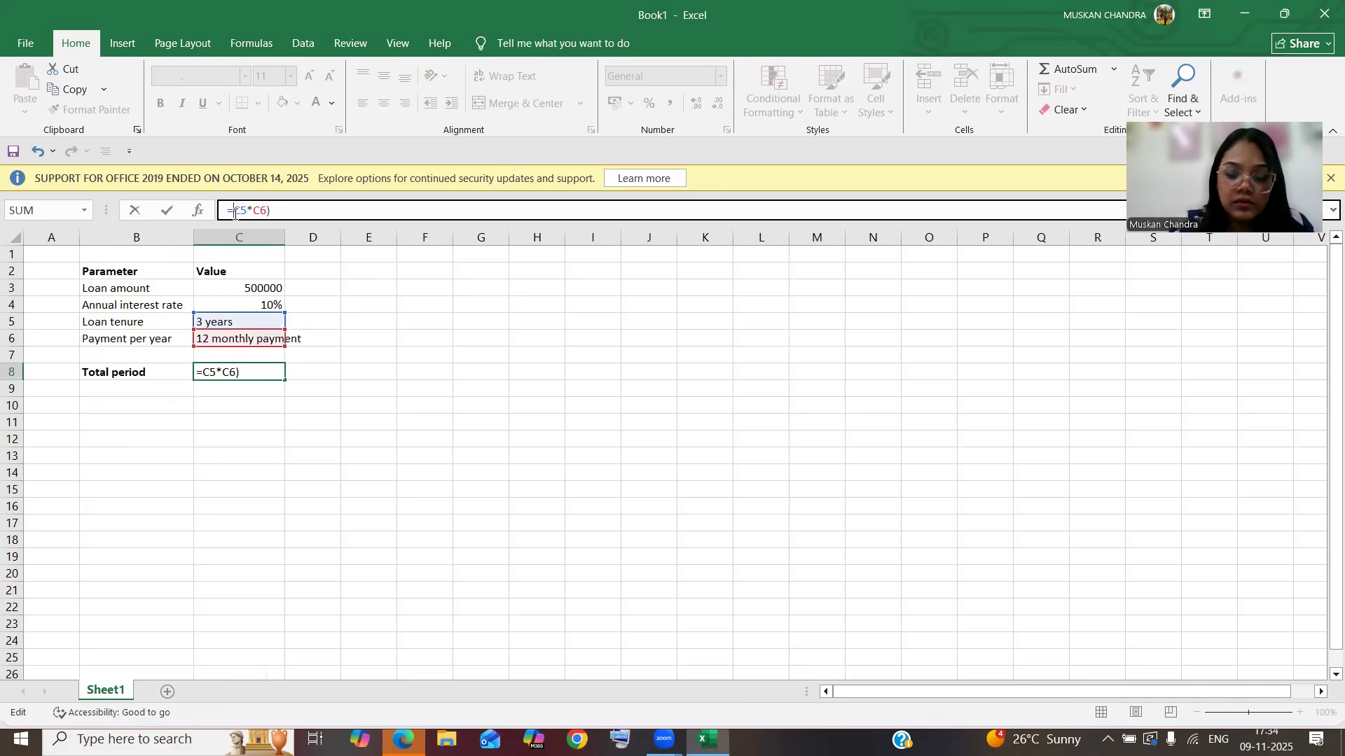
text(()
key(Return)
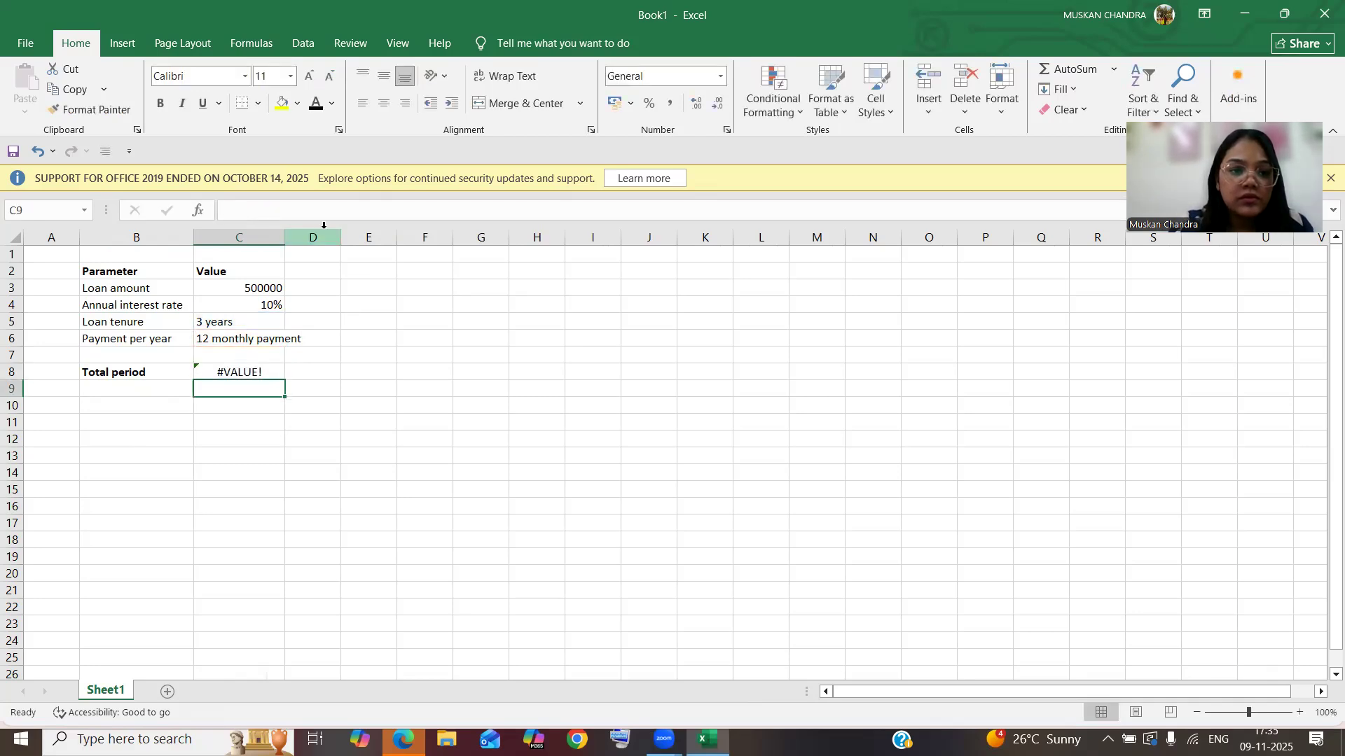
Step: Clear the total period formula from C8
click(264, 372)
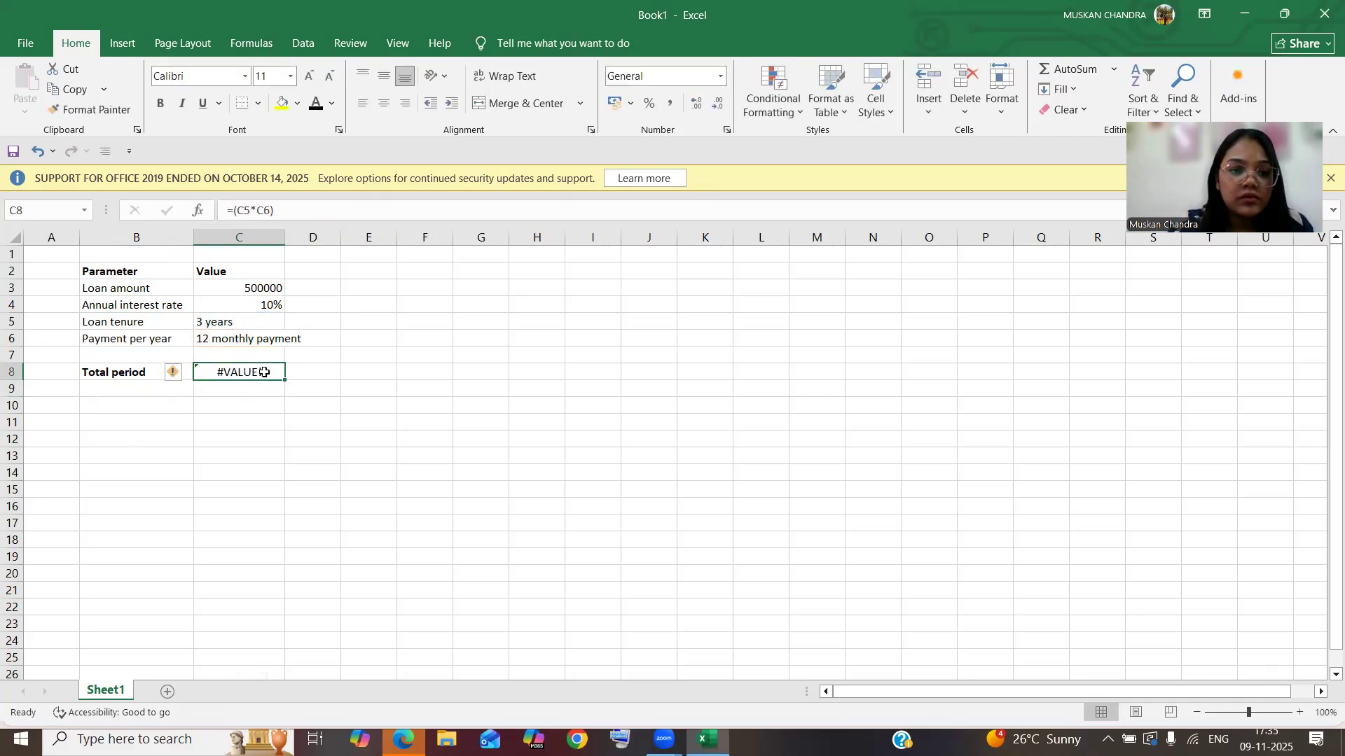
key(BackSpace)
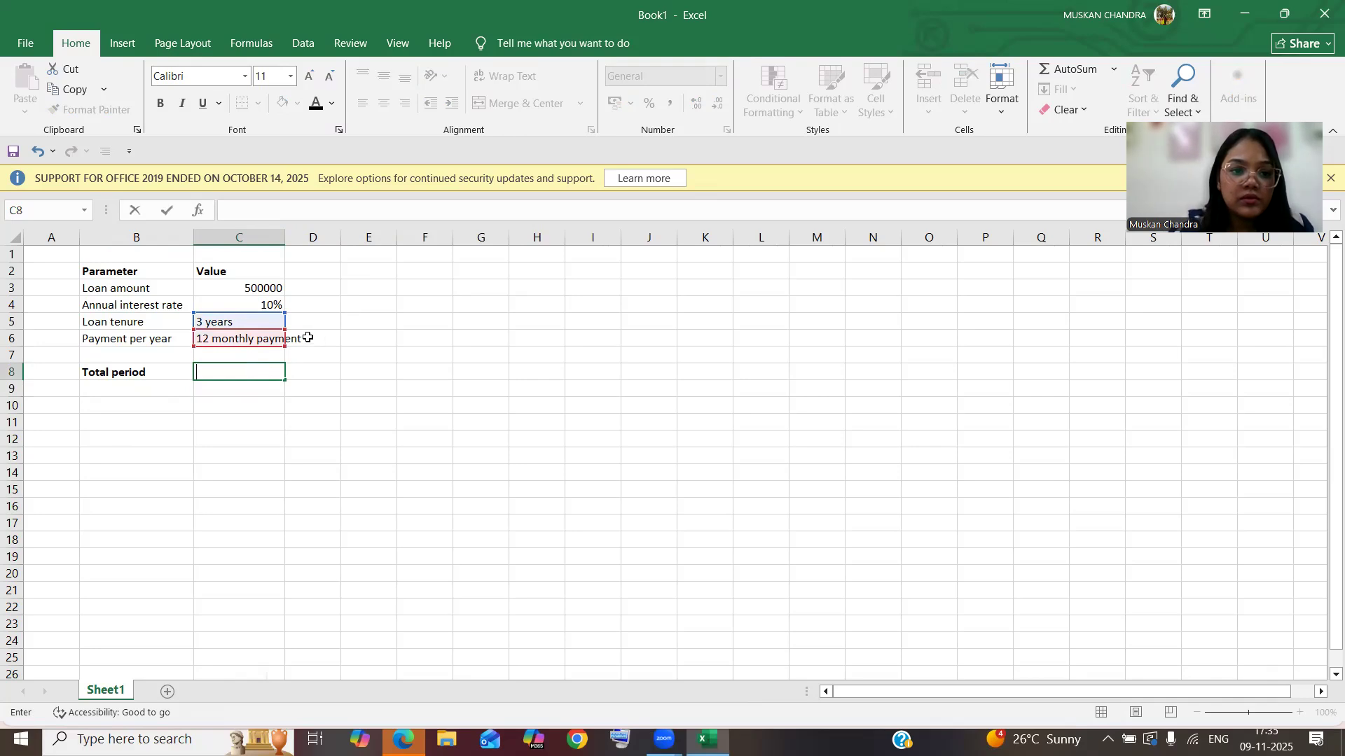
click(306, 338)
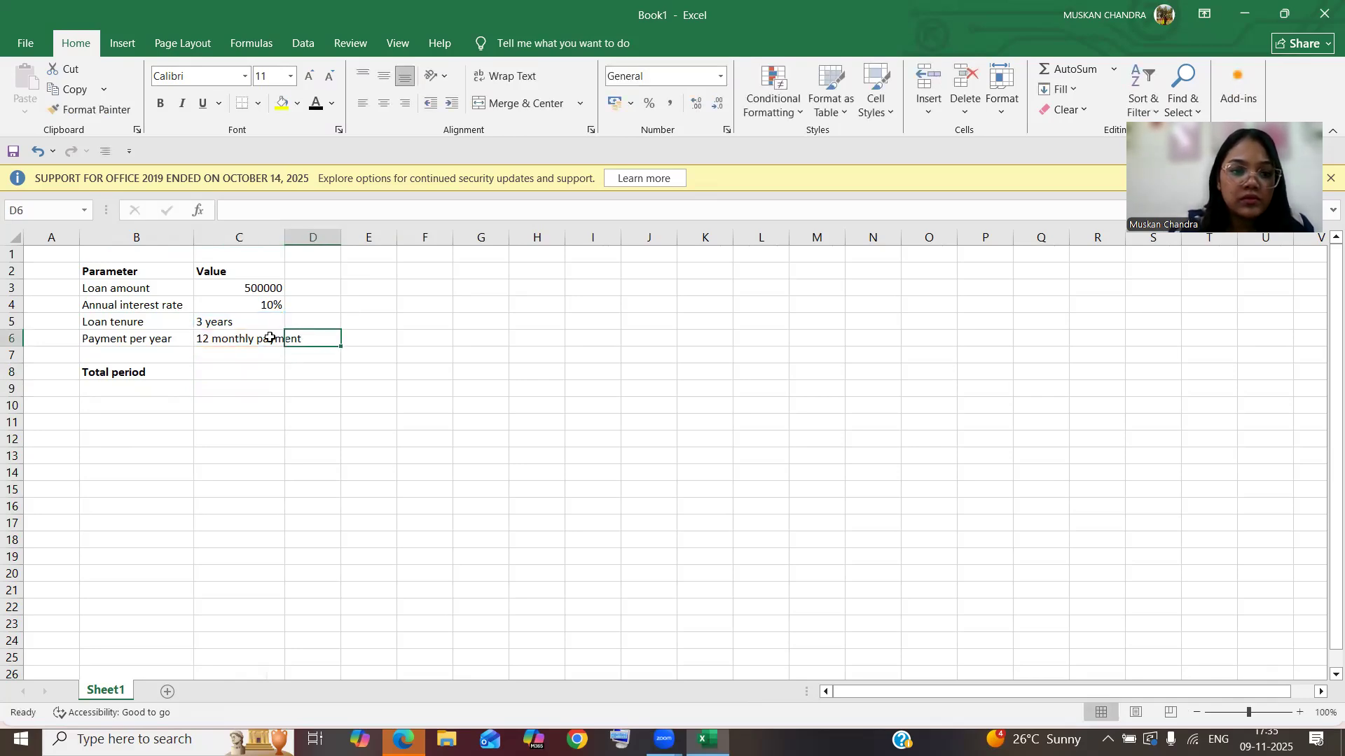
Step: Strip the text from the payments per year value in C6, keeping only the number 12
click(273, 339)
click(335, 211)
key(BackSpace)
key(BackSpace)
key(BackSpace)
key(BackSpace)
key(BackSpace)
key(BackSpace)
key(BackSpace)
key(BackSpace)
key(BackSpace)
key(BackSpace)
key(BackSpace)
key(BackSpace)
key(BackSpace)
key(BackSpace)
key(BackSpace)
key(BackSpace)
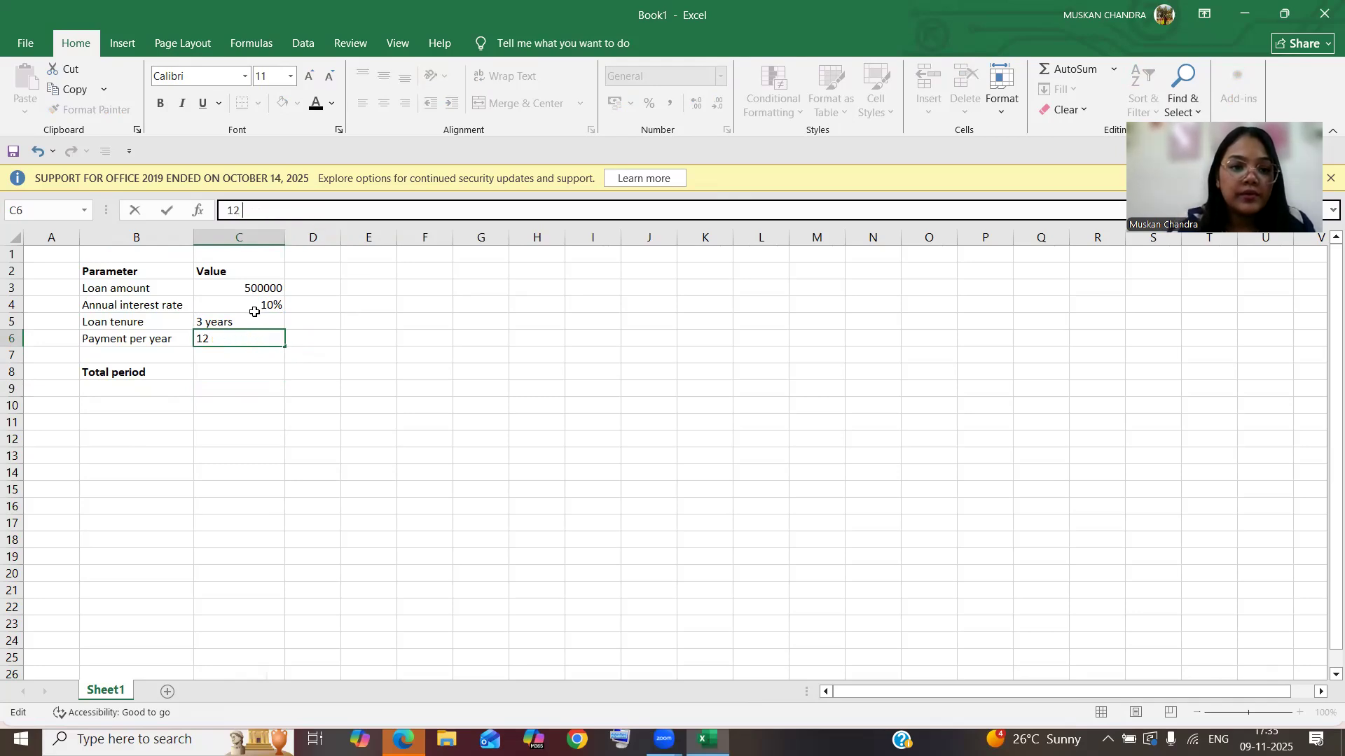
Step: Strip the unit text from the loan tenure in C5, keeping only the number 3
click(252, 324)
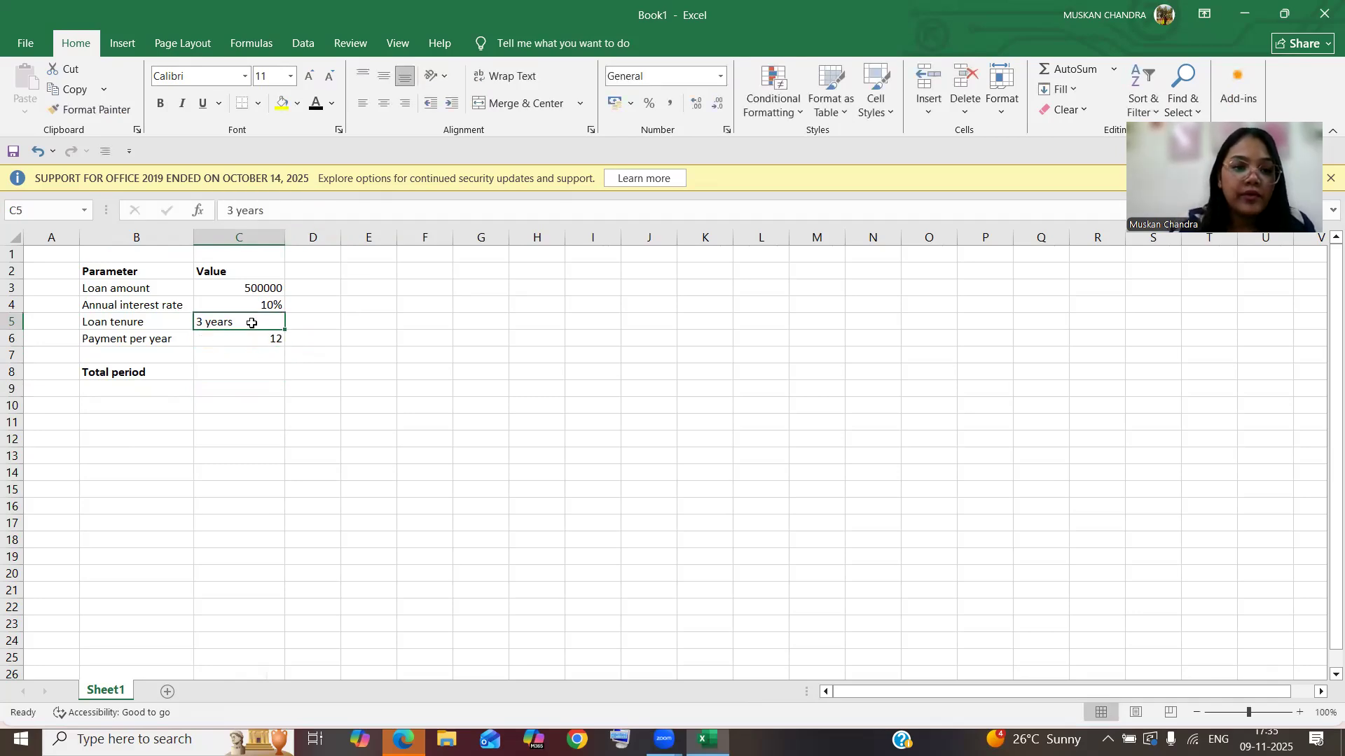
click(268, 212)
key(BackSpace)
key(BackSpace)
key(BackSpace)
key(BackSpace)
key(BackSpace)
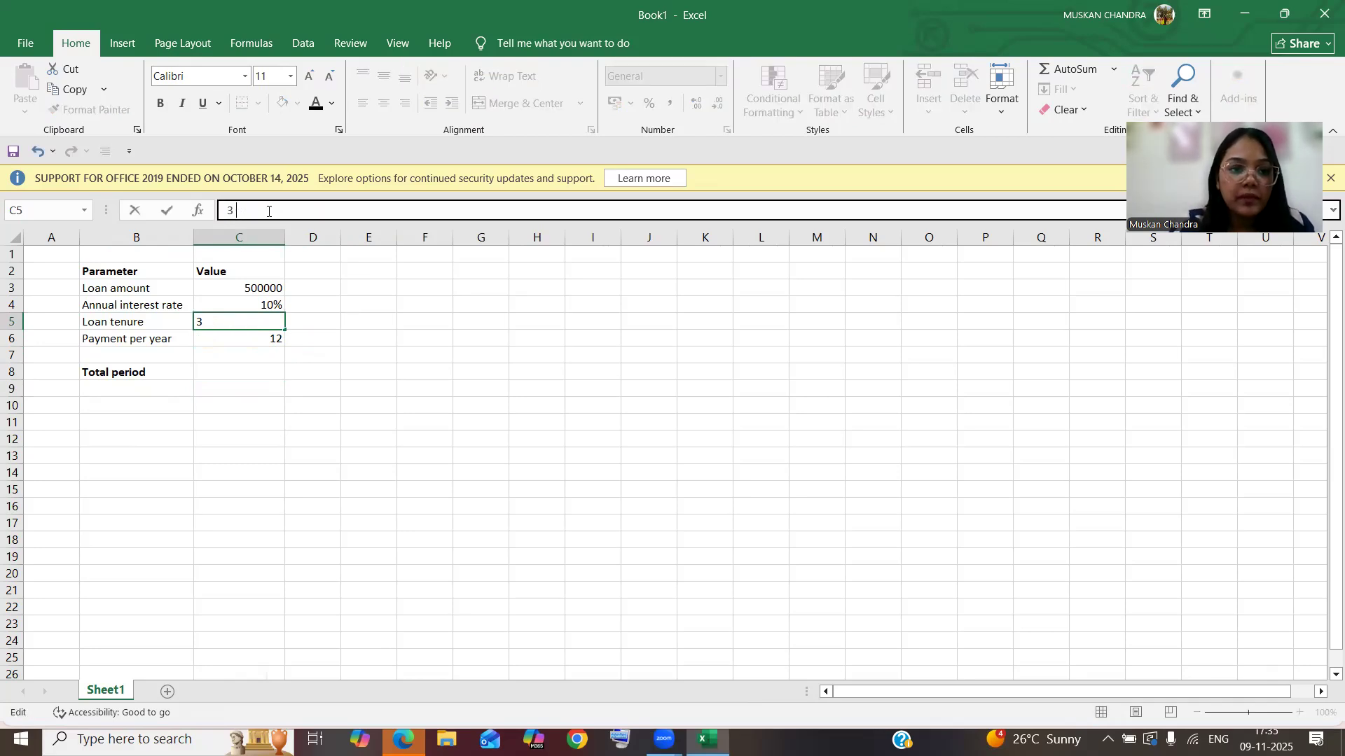
Step: Calculate the total period in C8 by multiplying loan tenure by payments per year with =C5*C6
click(215, 372)
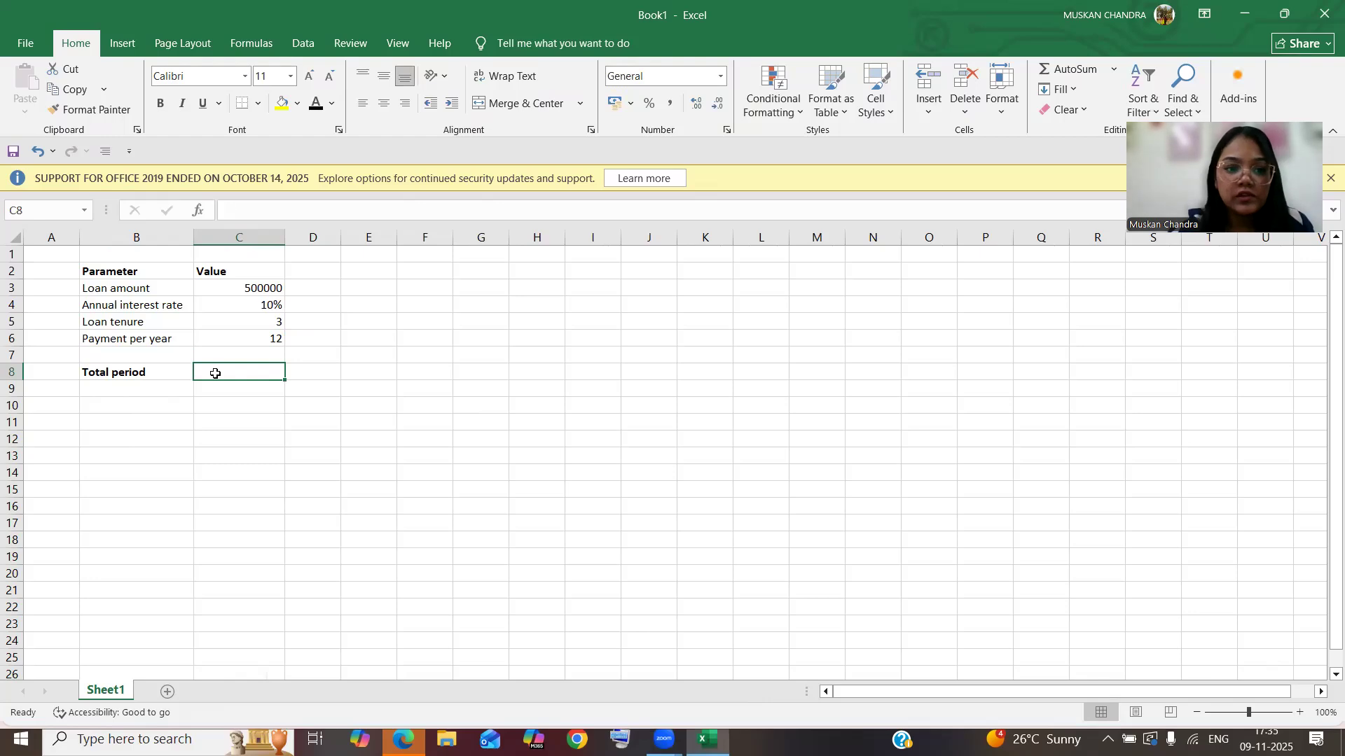
text(=)
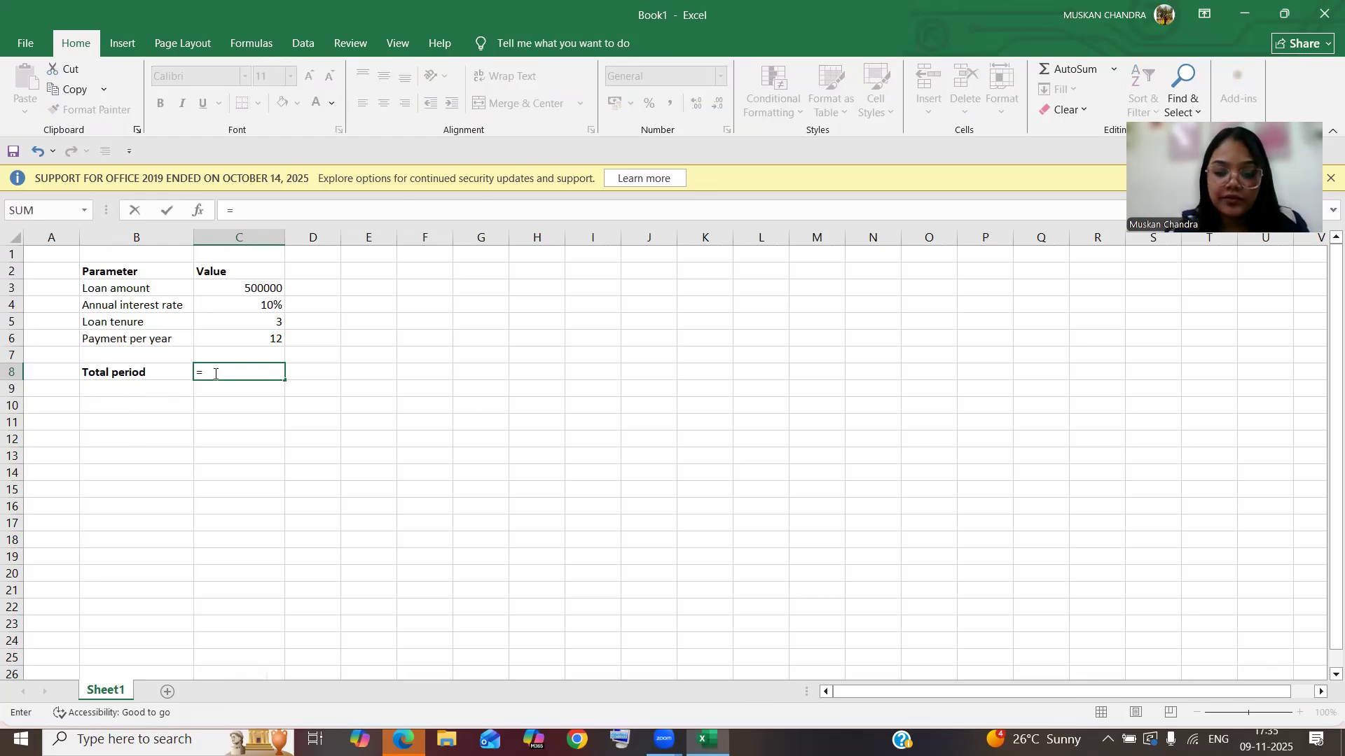
click(269, 325)
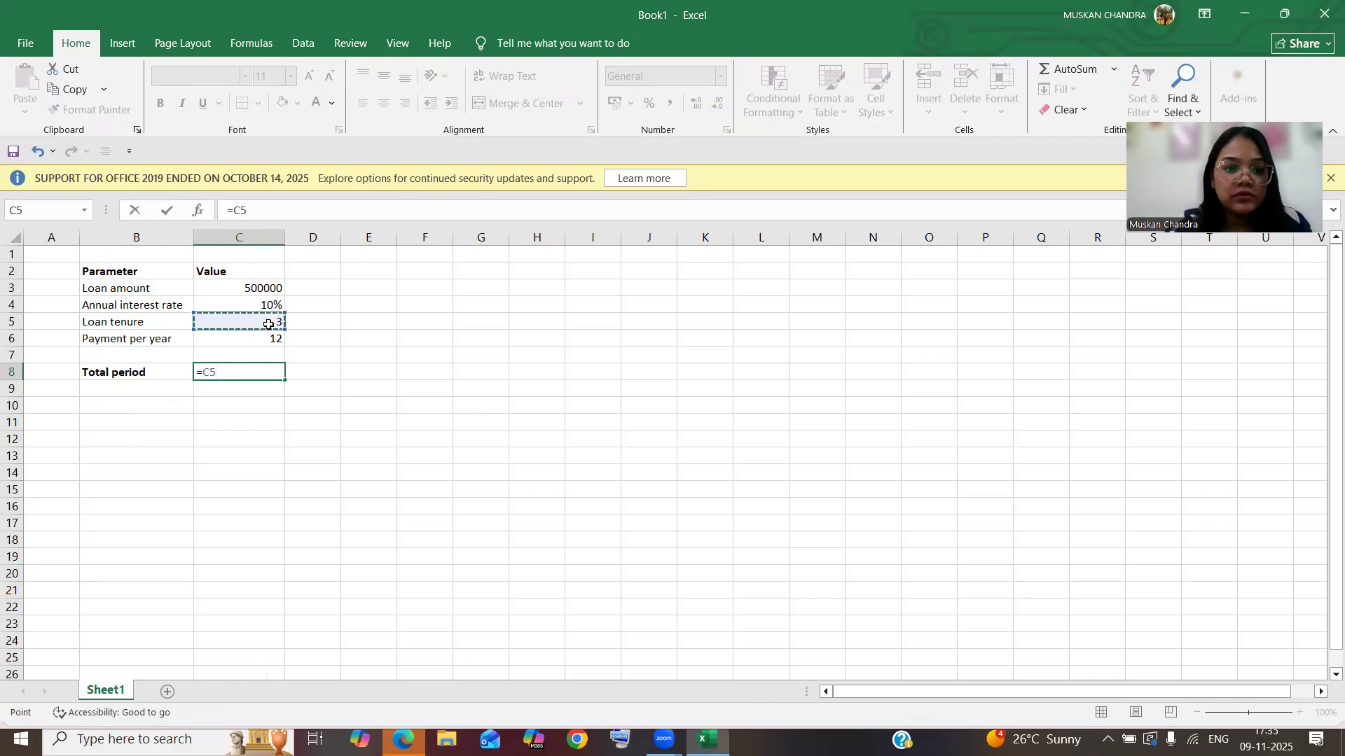
text(*)
click(276, 341)
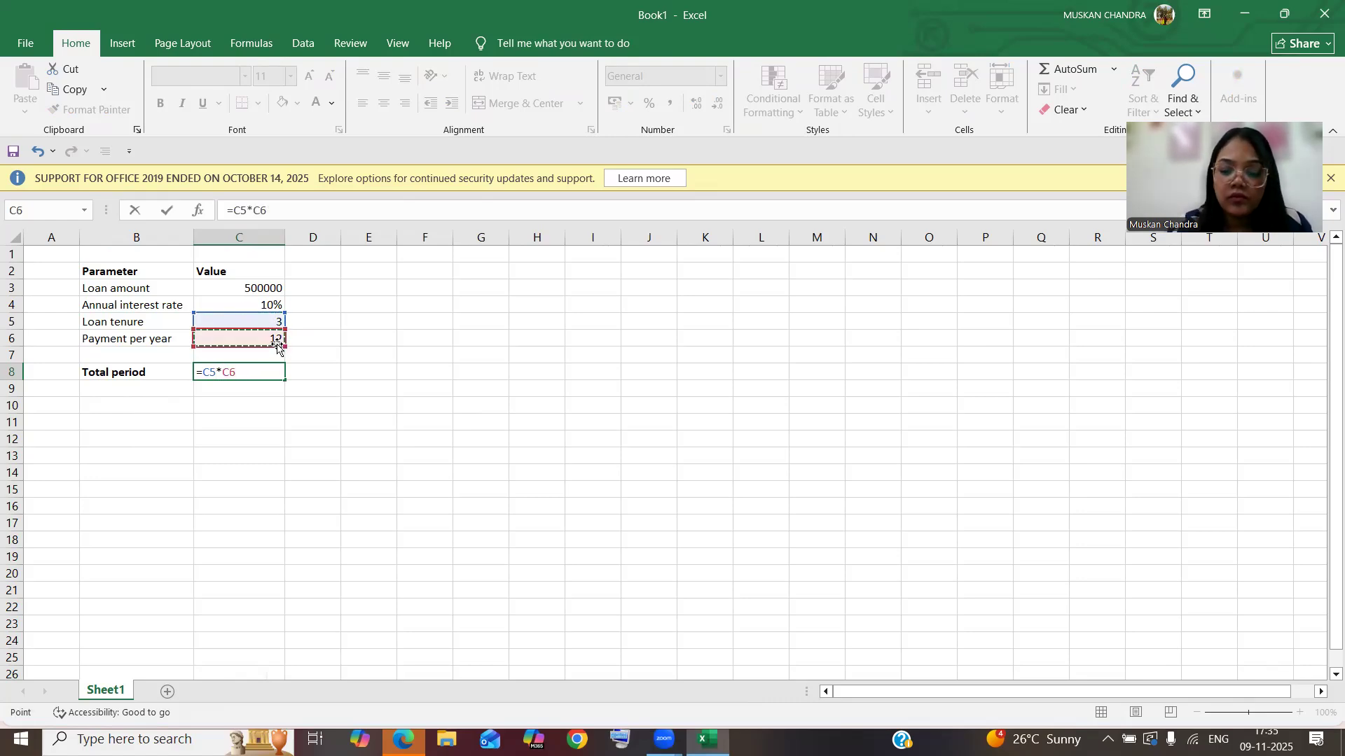
key(Return)
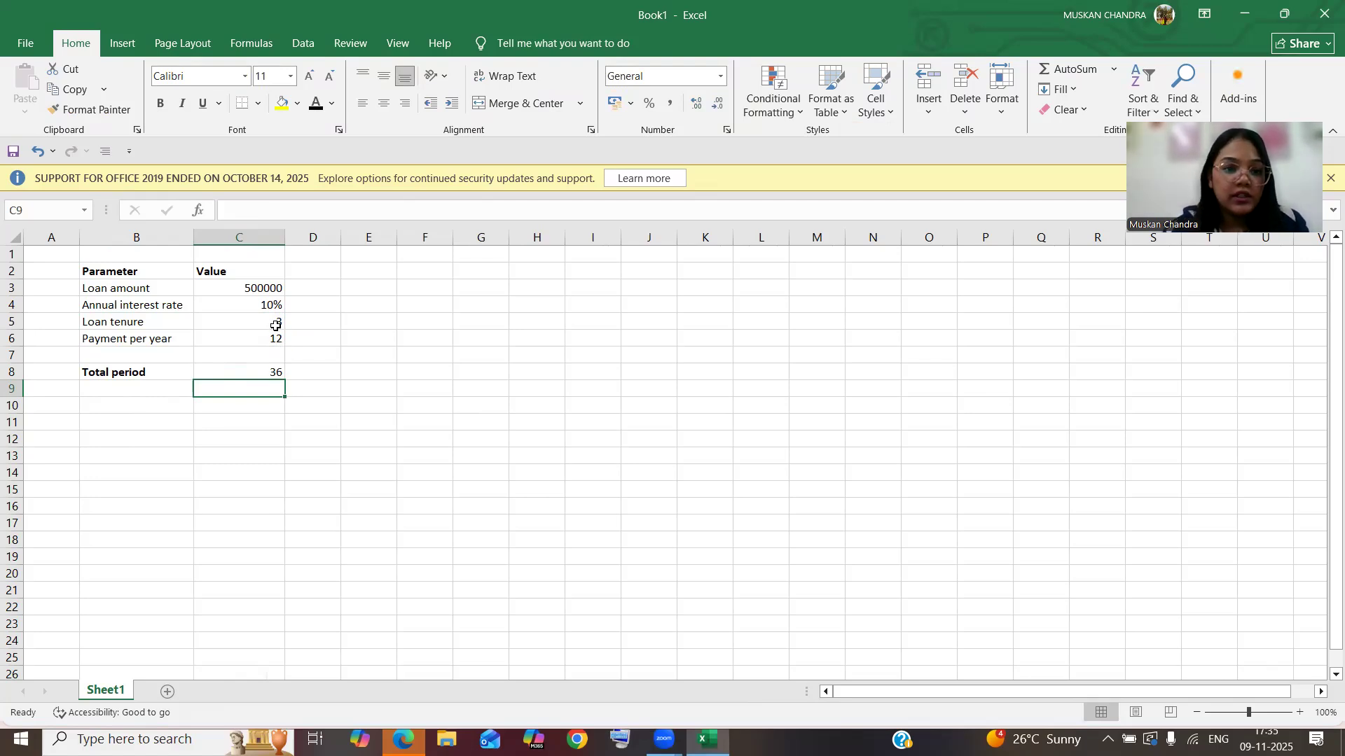
click(229, 375)
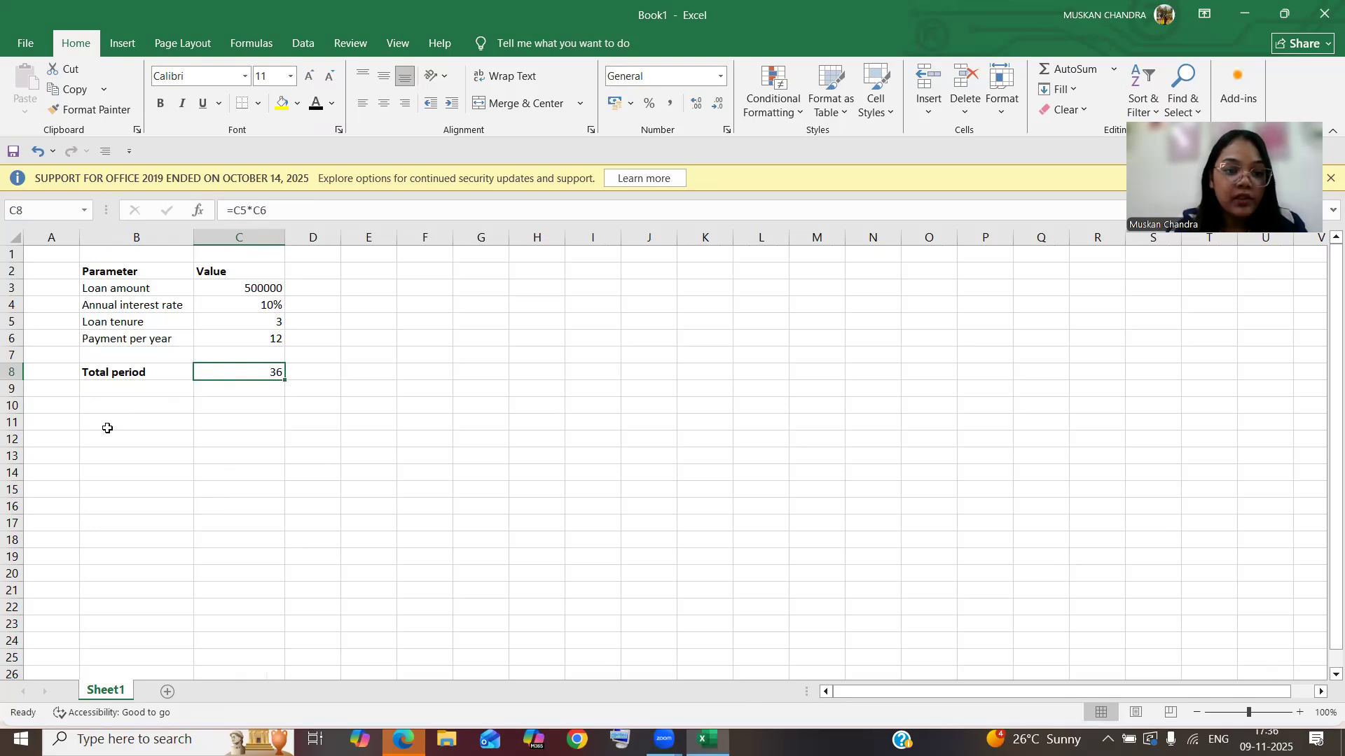
Step: Start a PMT formula in B10 with the annual rate divided by payments per year, C4/C6, as its rate
click(96, 406)
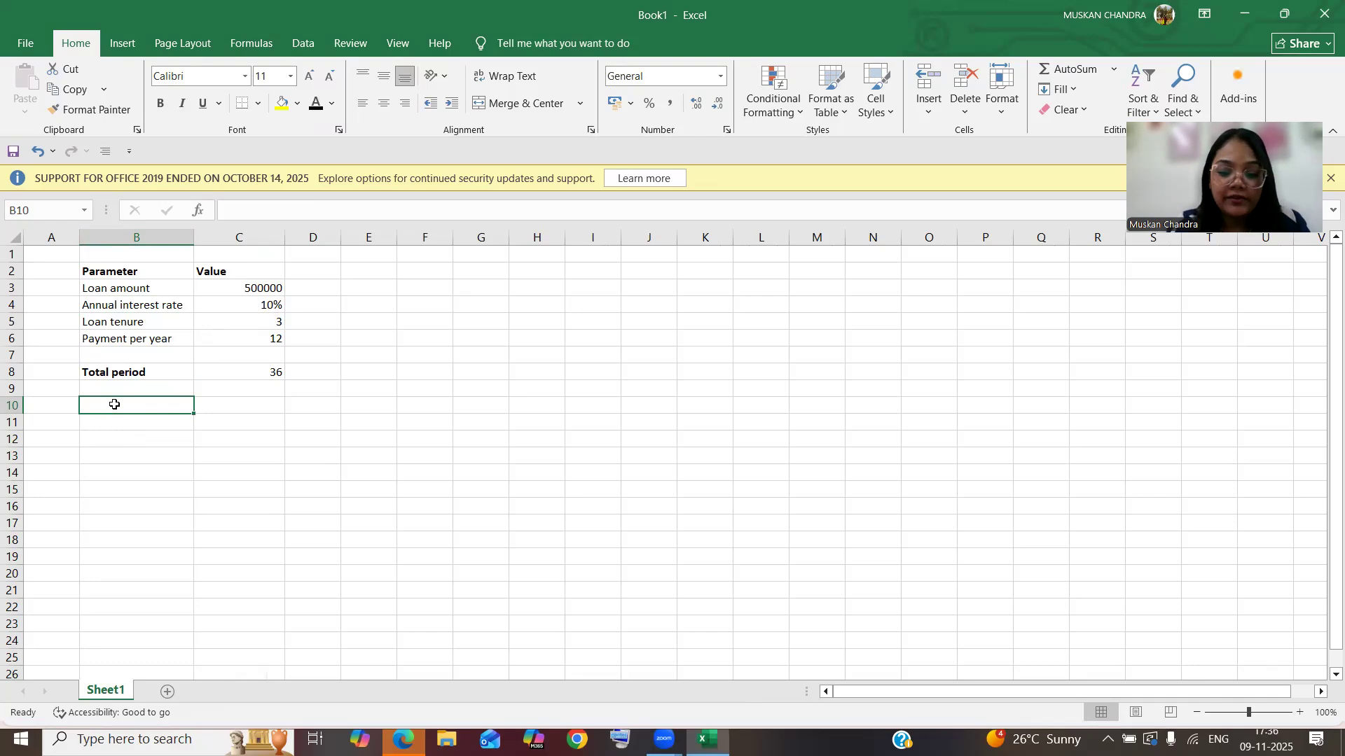
text(=)
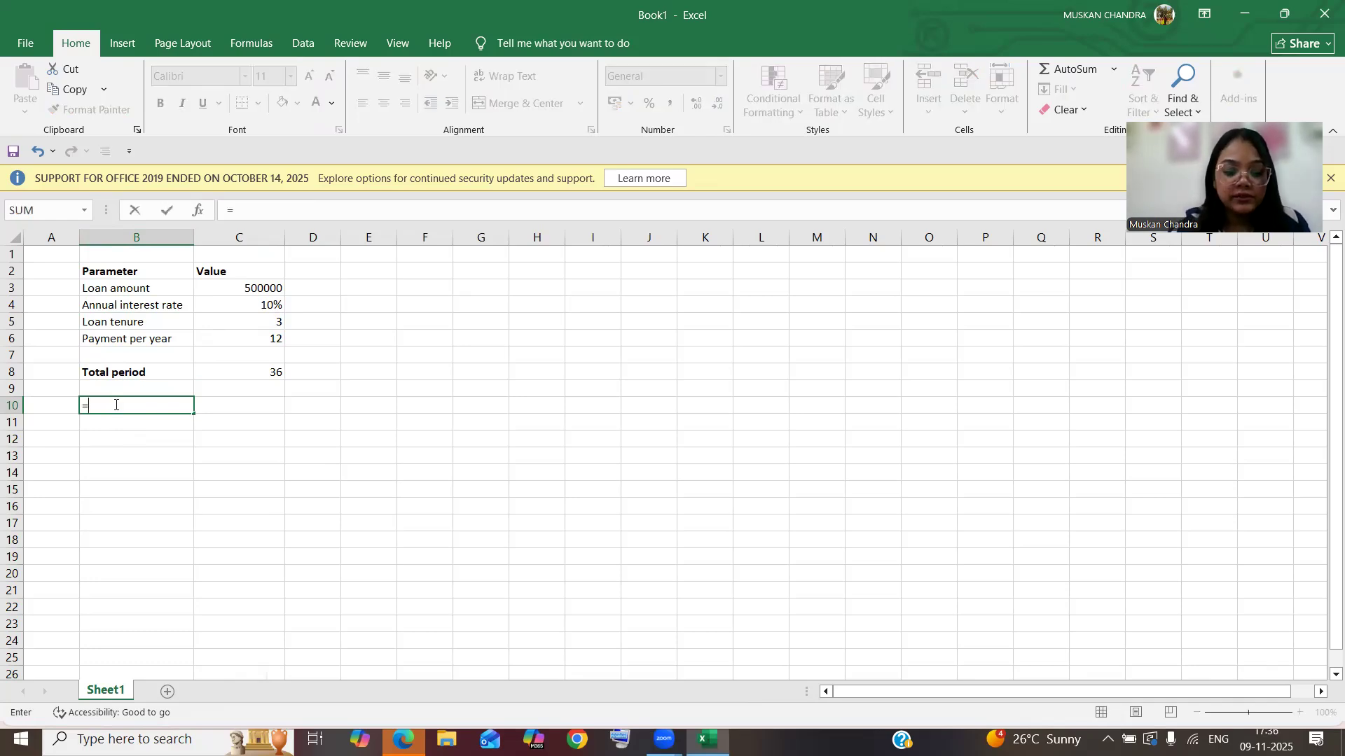
text(PMT)
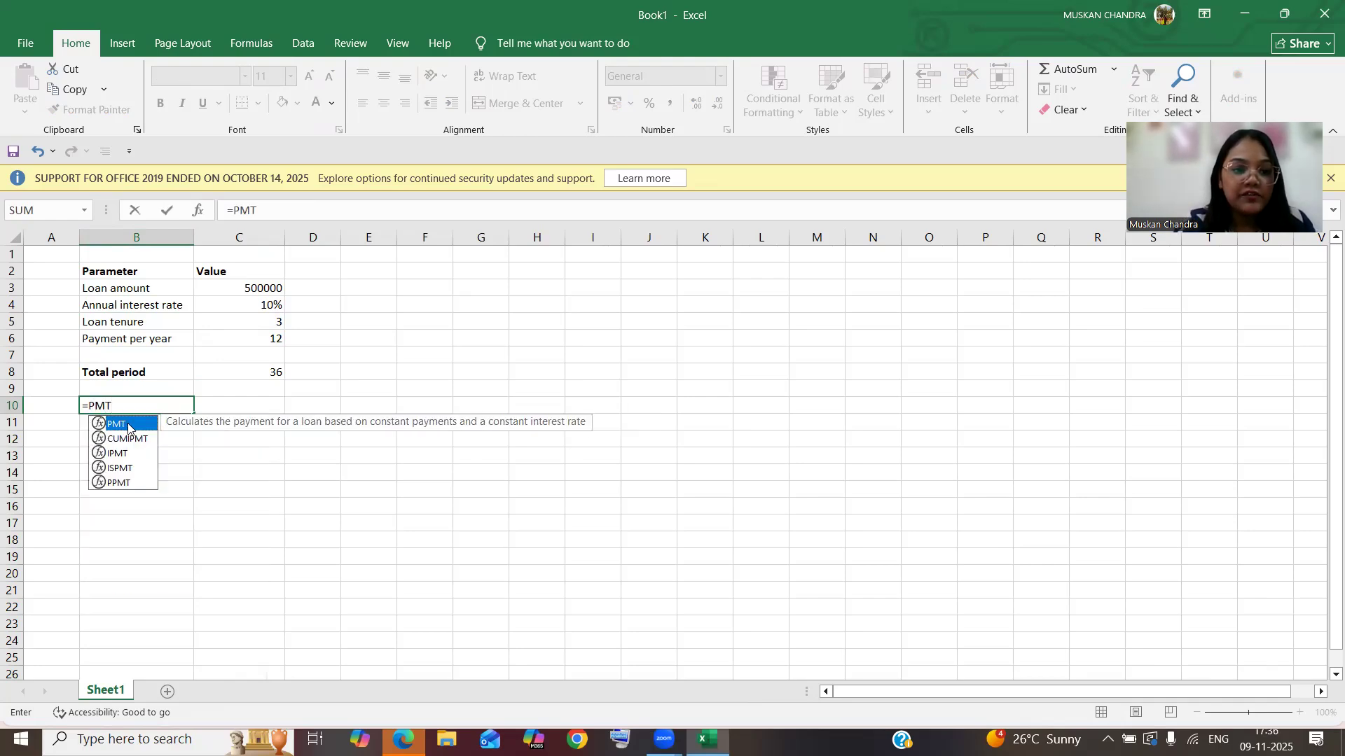
double_click(128, 425)
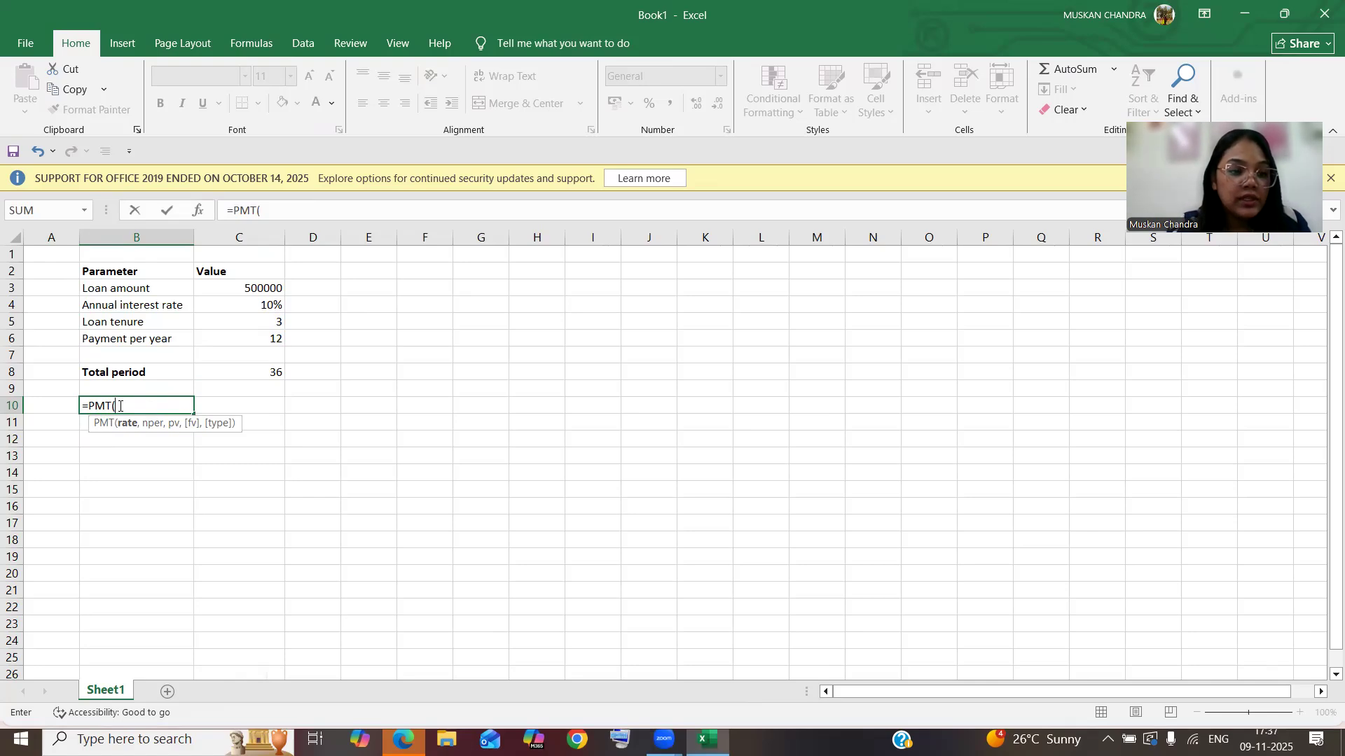
click(271, 308)
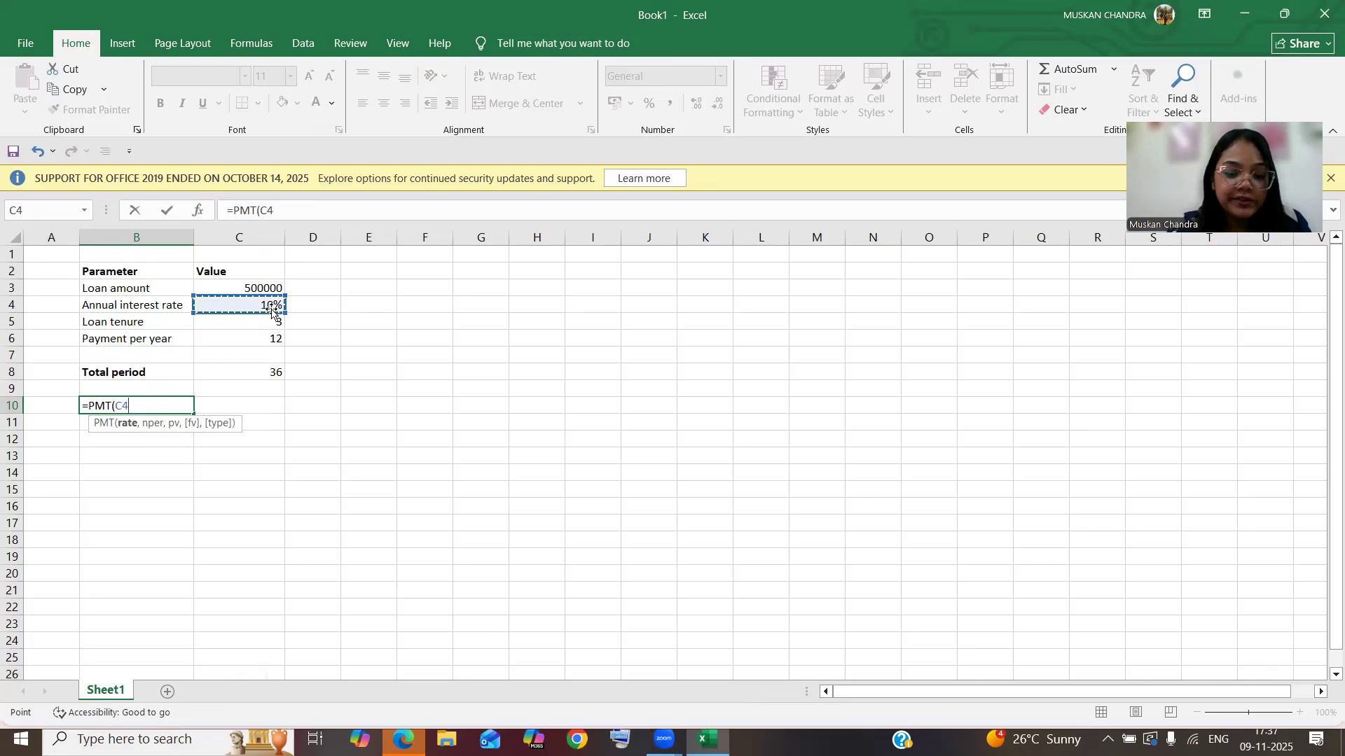
text(/)
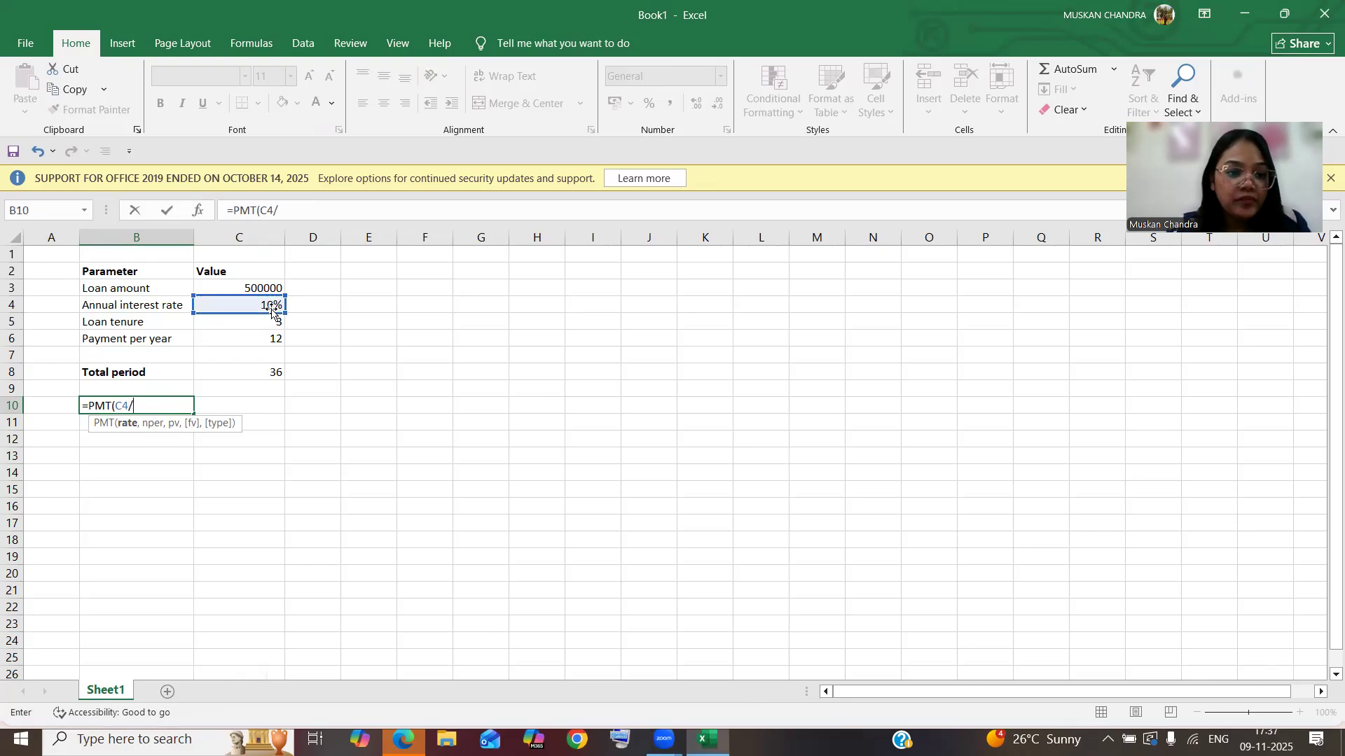
click(252, 343)
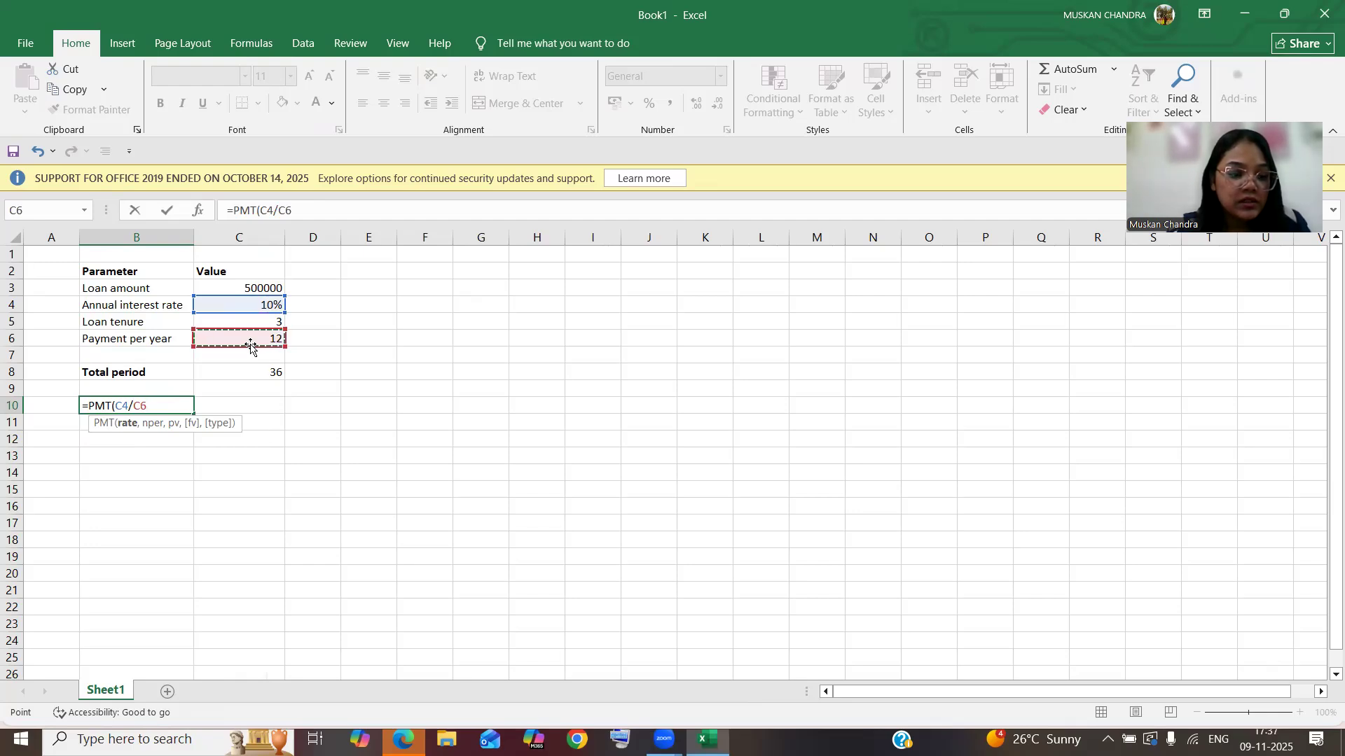
Step: Complete the PMT formula in B10 with C8 as the number of periods and -C3 as the present value
text(,)
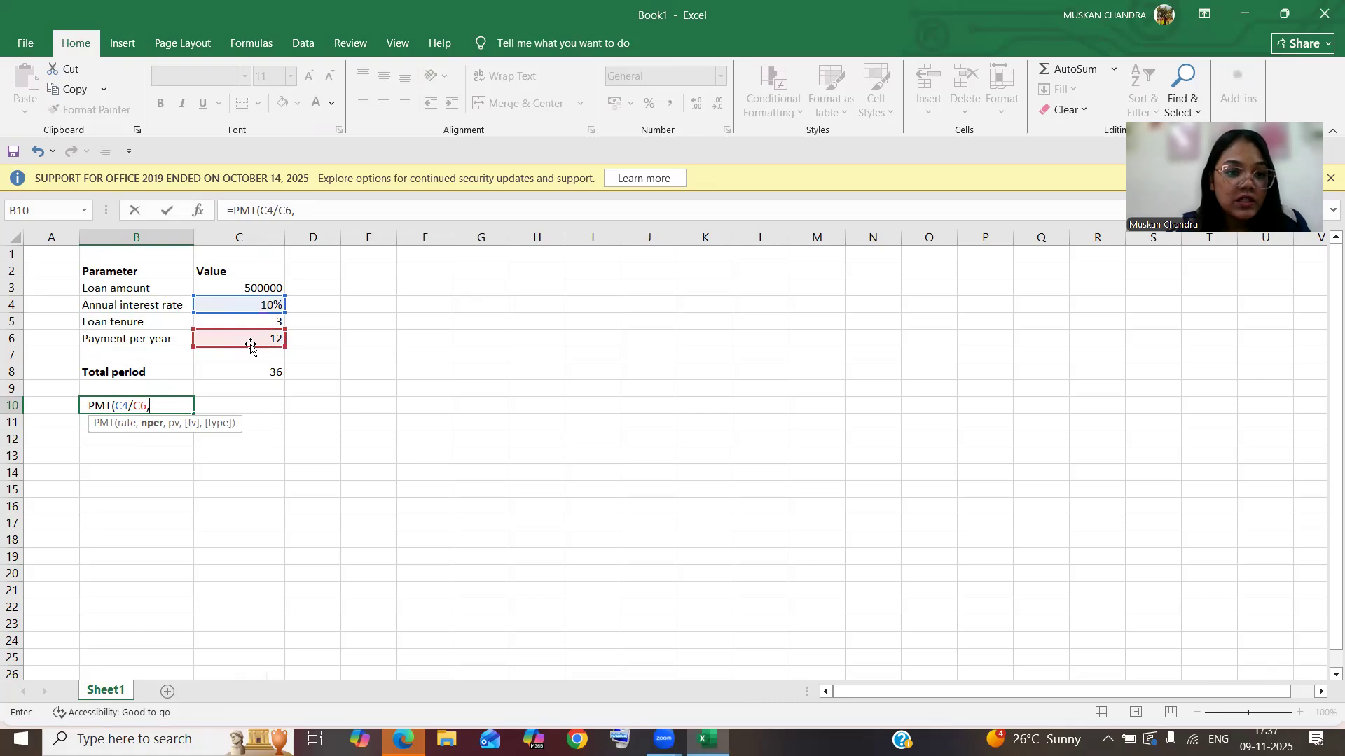
click(268, 373)
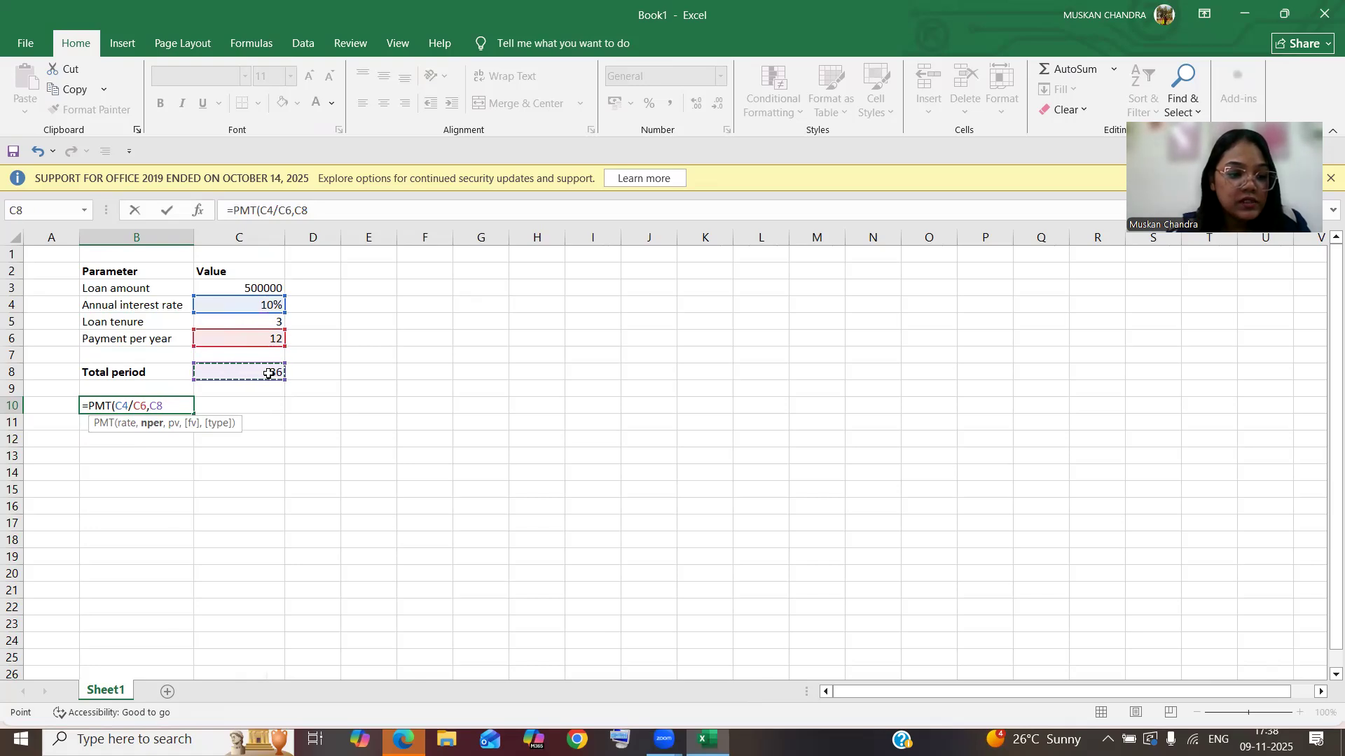
text(,)
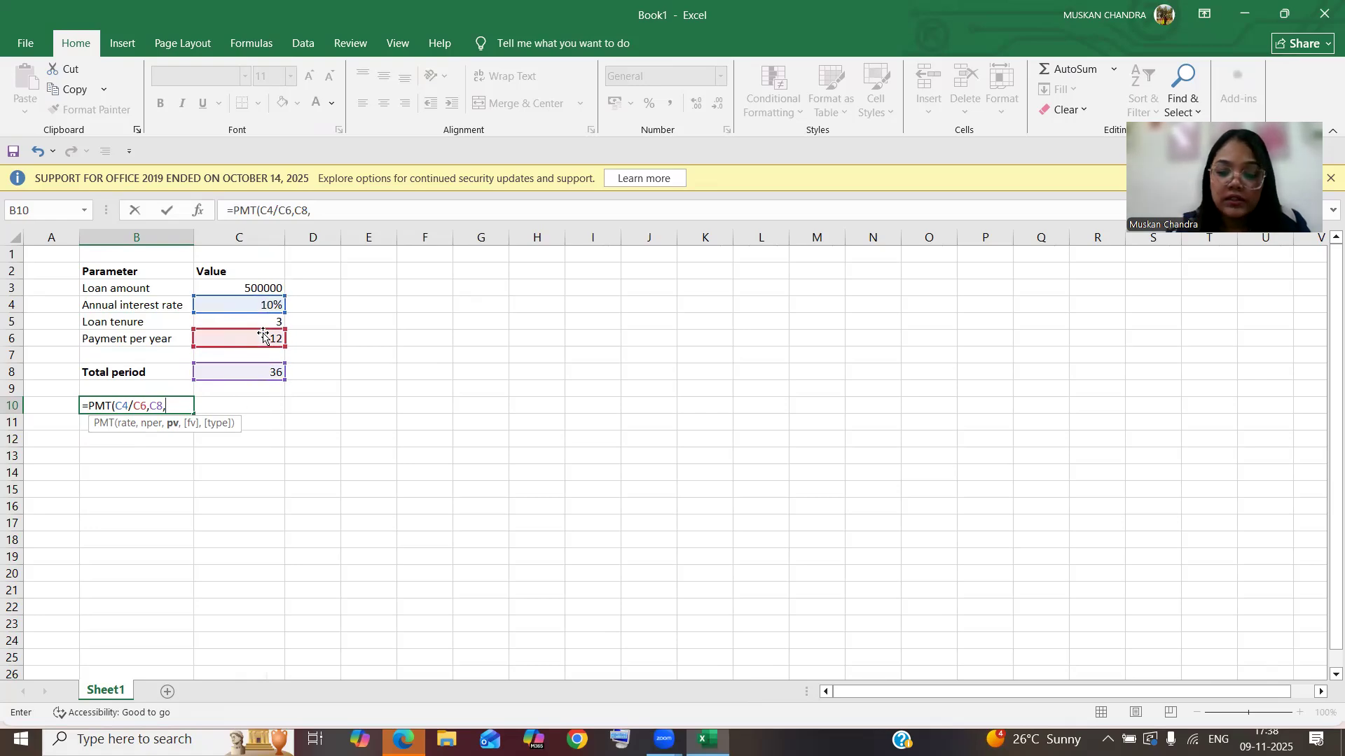
text(-)
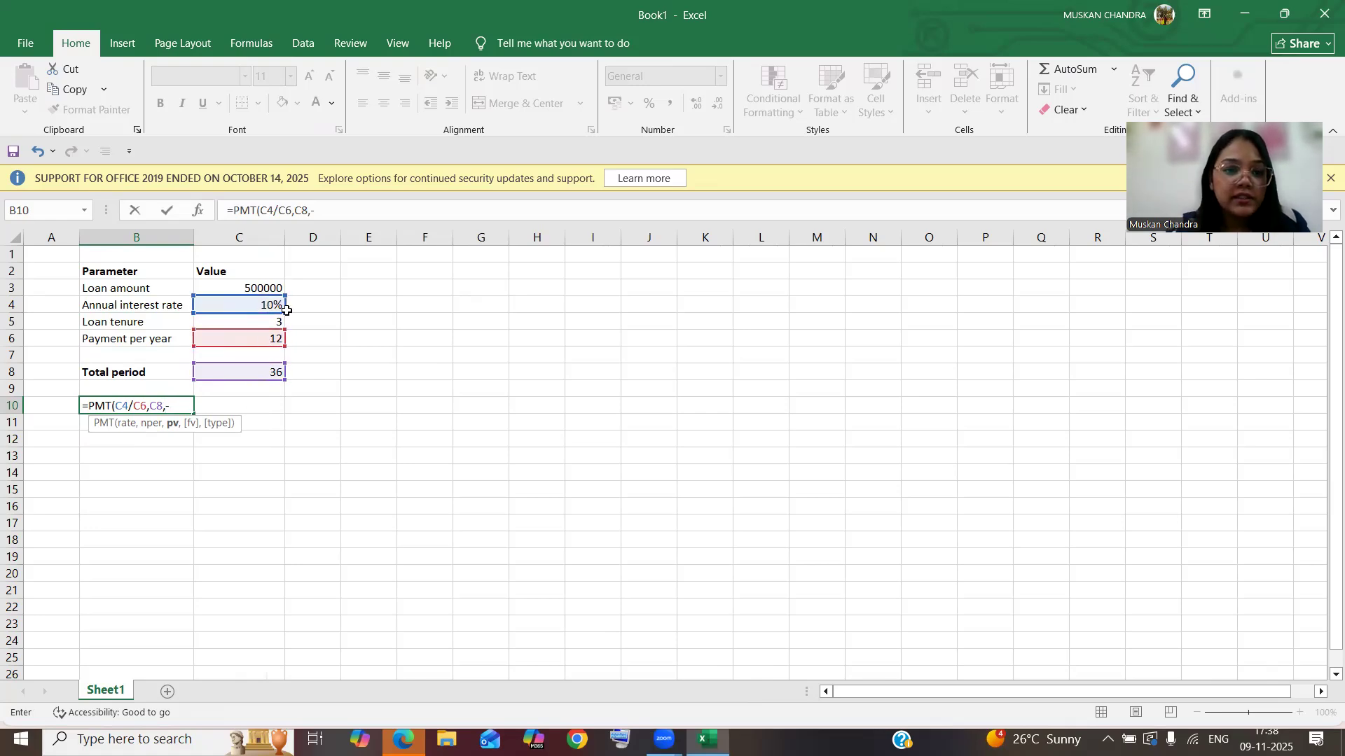
click(255, 290)
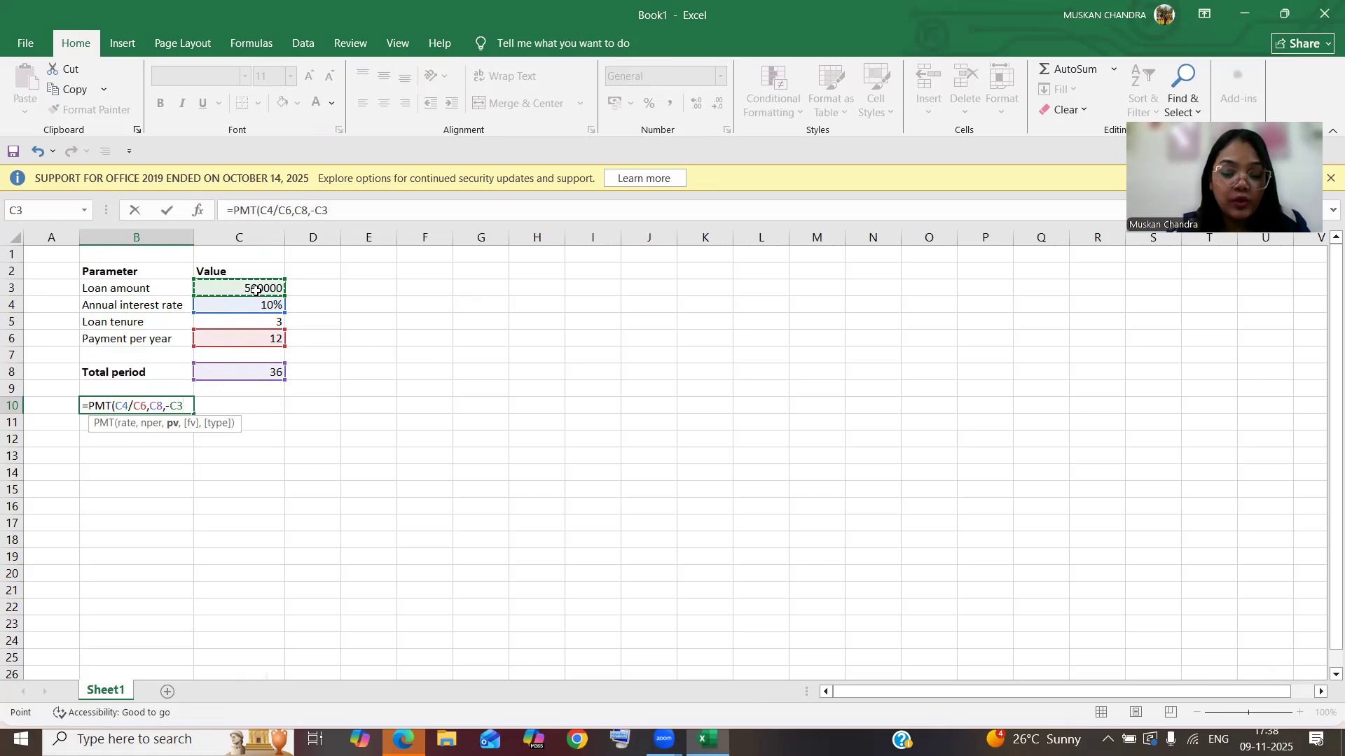
text())
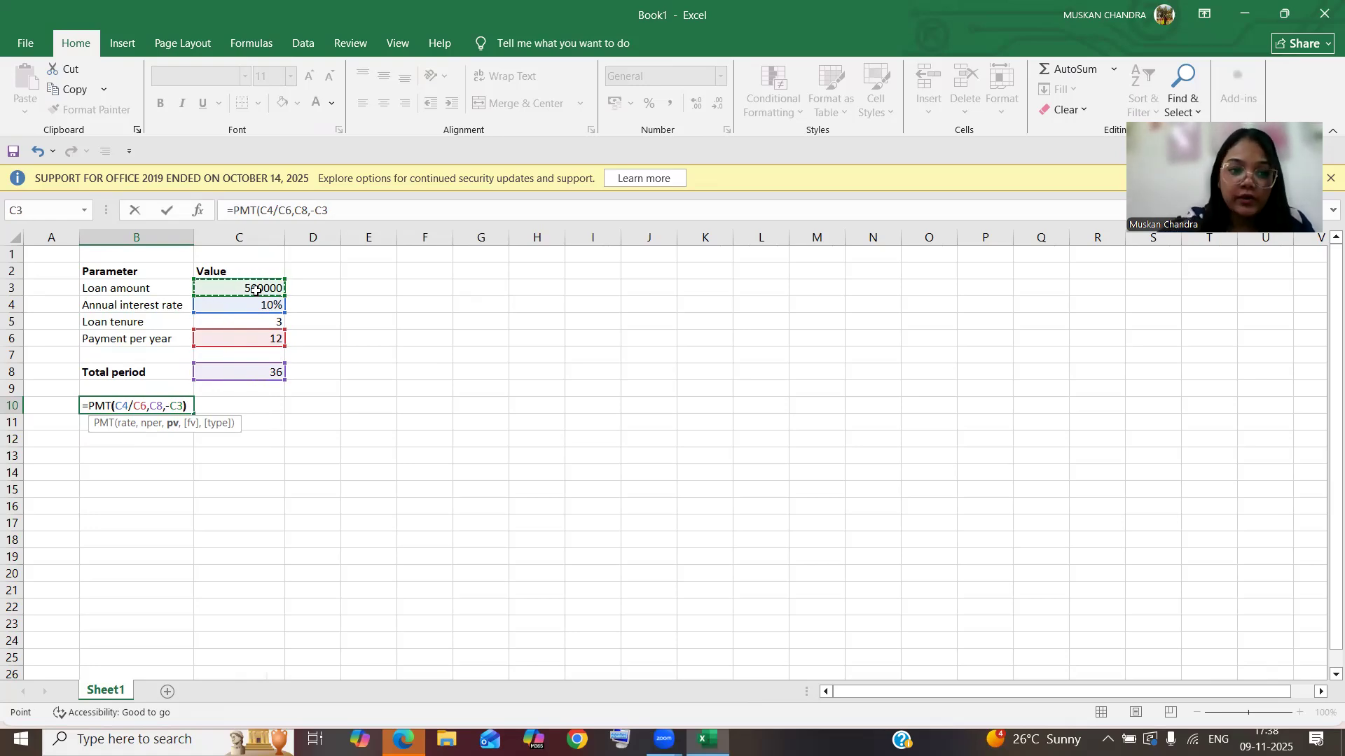
key(Return)
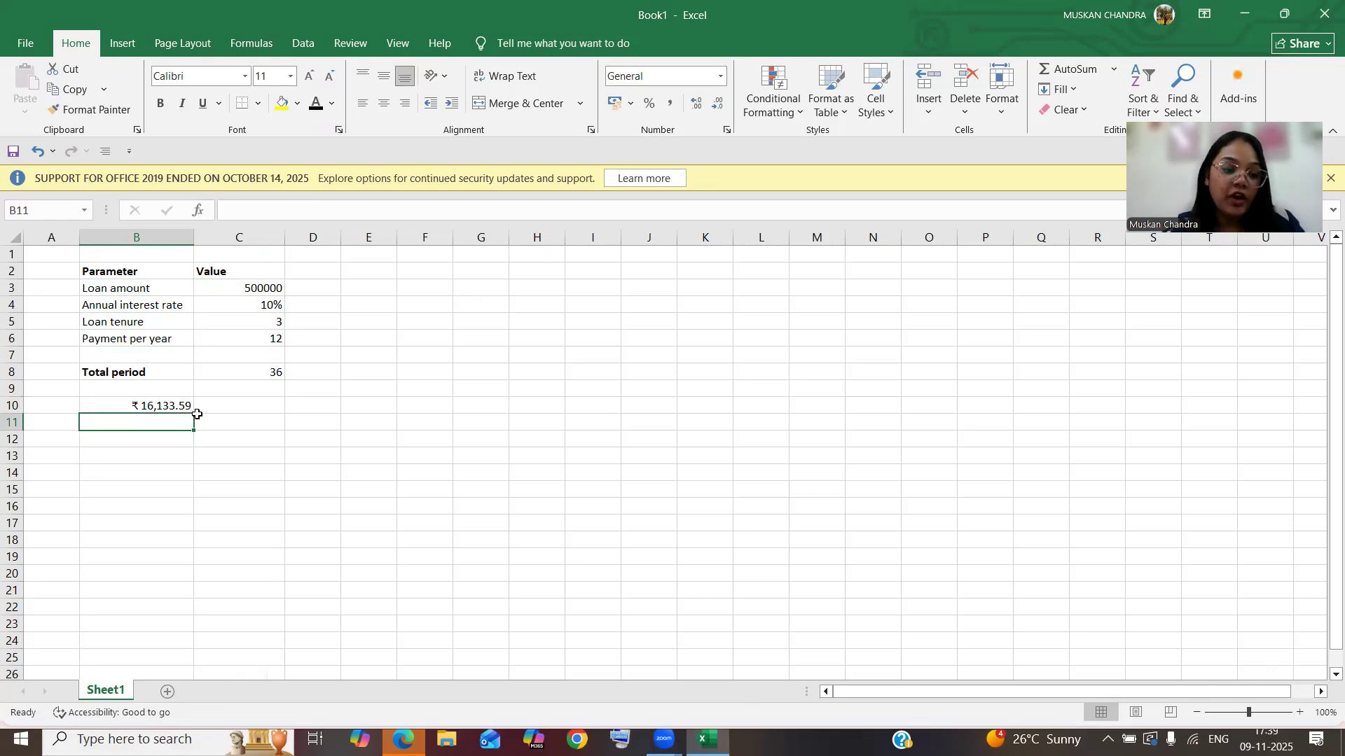
Step: Add the bold label "EMI" in A10 beside the payment result
click(65, 406)
text(EMI)
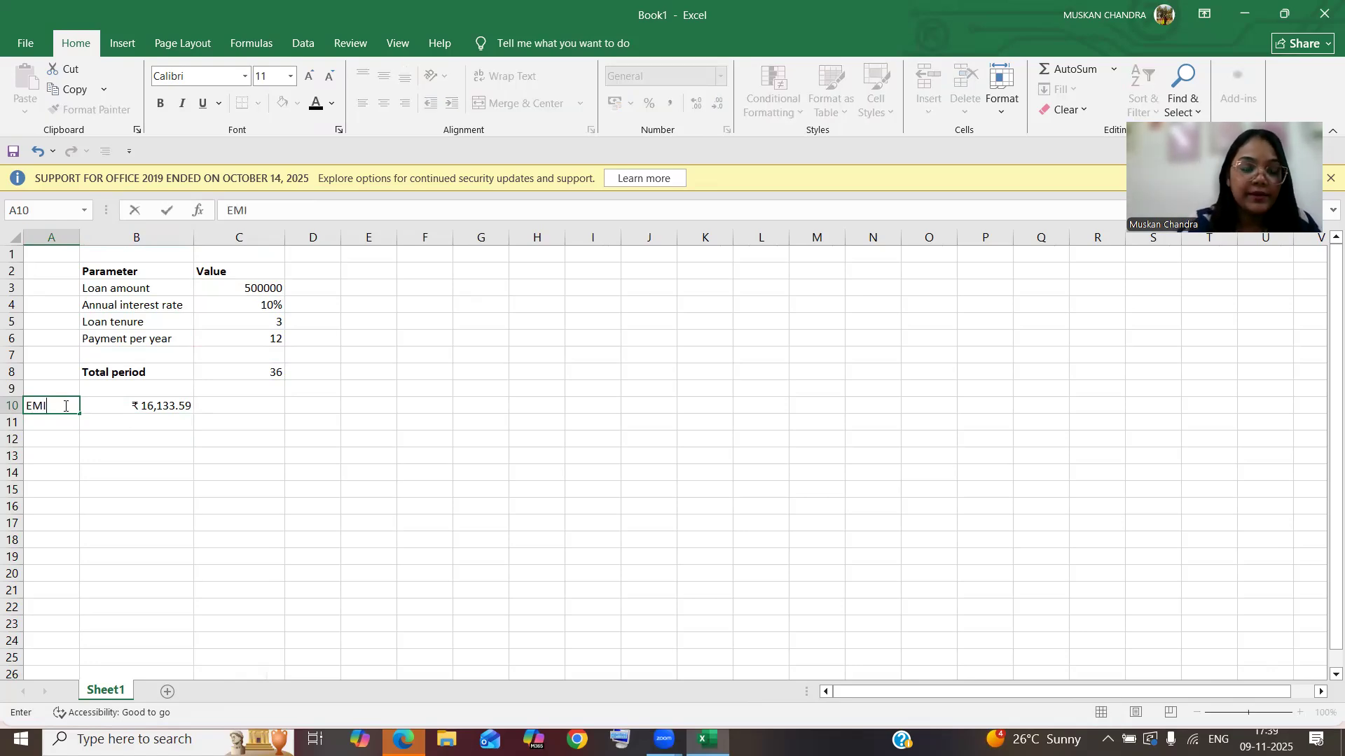
click(162, 105)
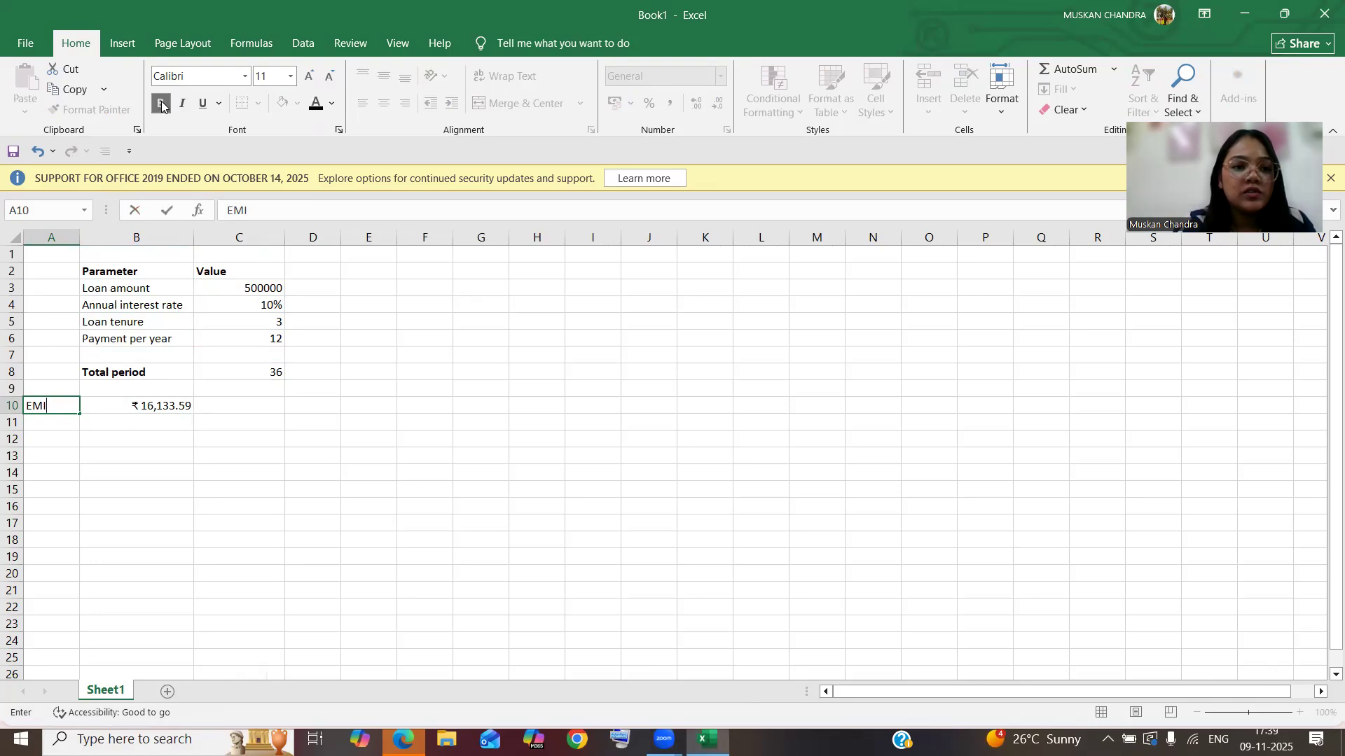
key(BackSpace)
key(BackSpace)
key(BackSpace)
click(163, 105)
text(EMI)
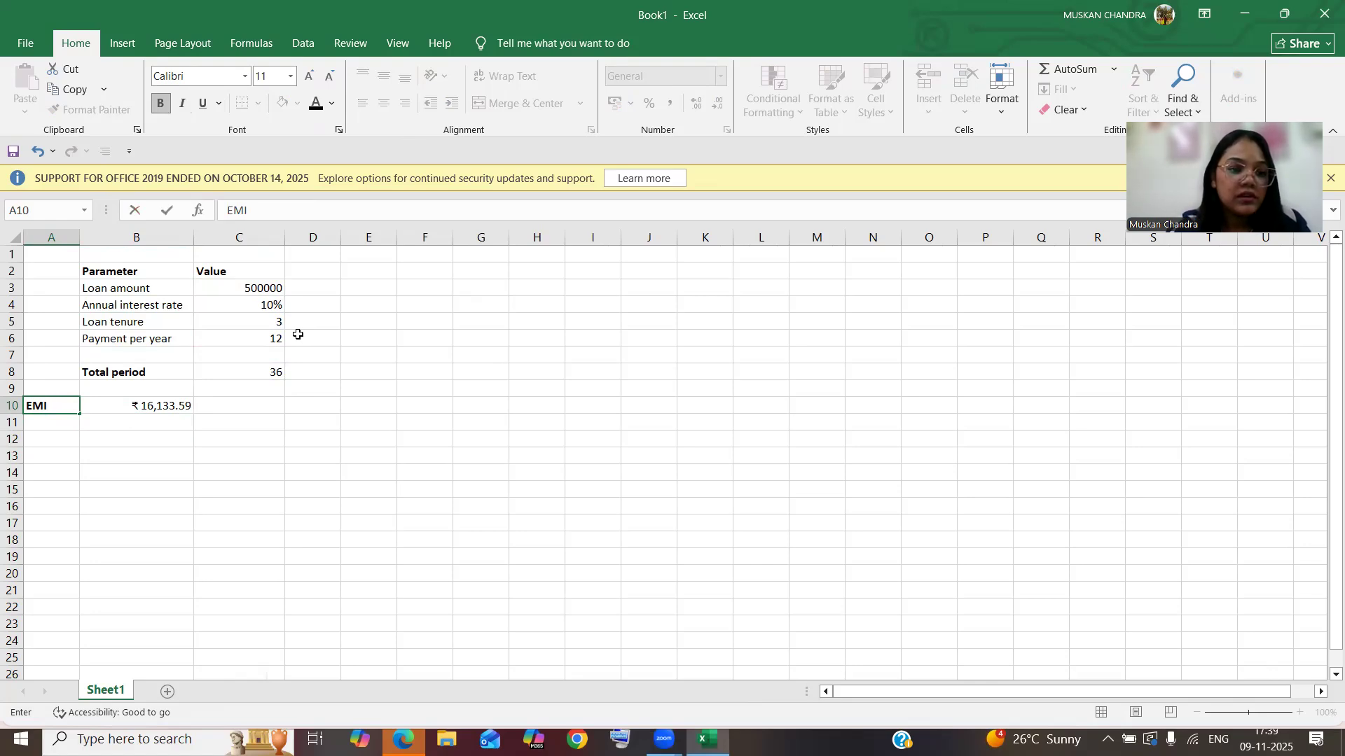
Step: Fill the EMI result in B10 with yellow and the header cells B2 and C2 with blue-gray
click(122, 412)
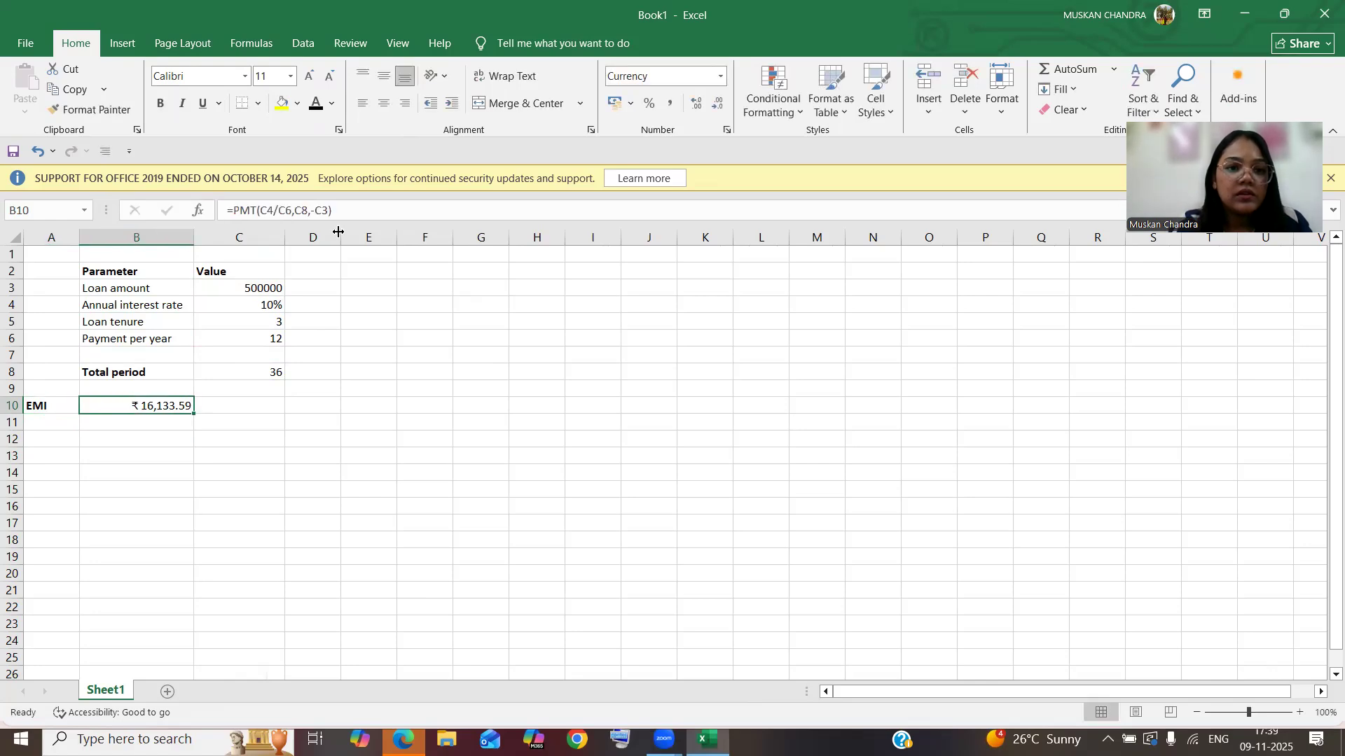
click(283, 105)
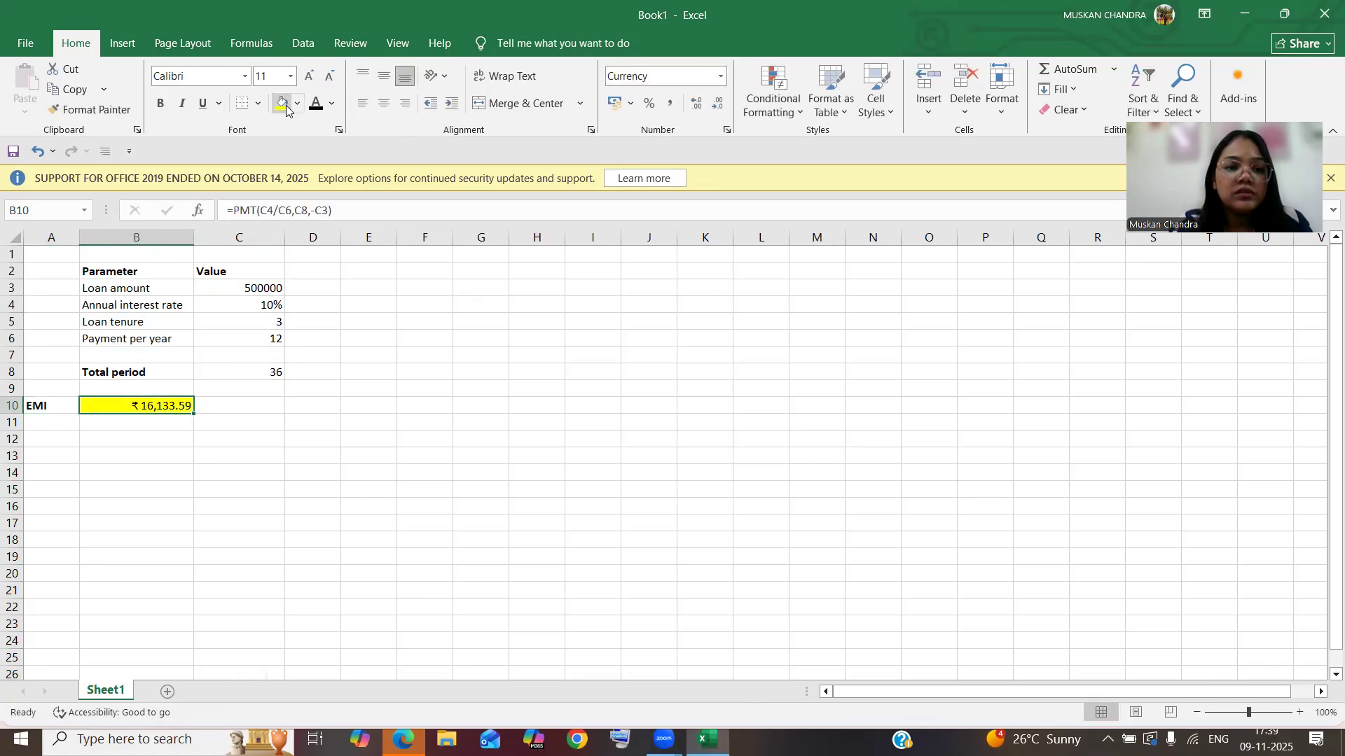
click(174, 272)
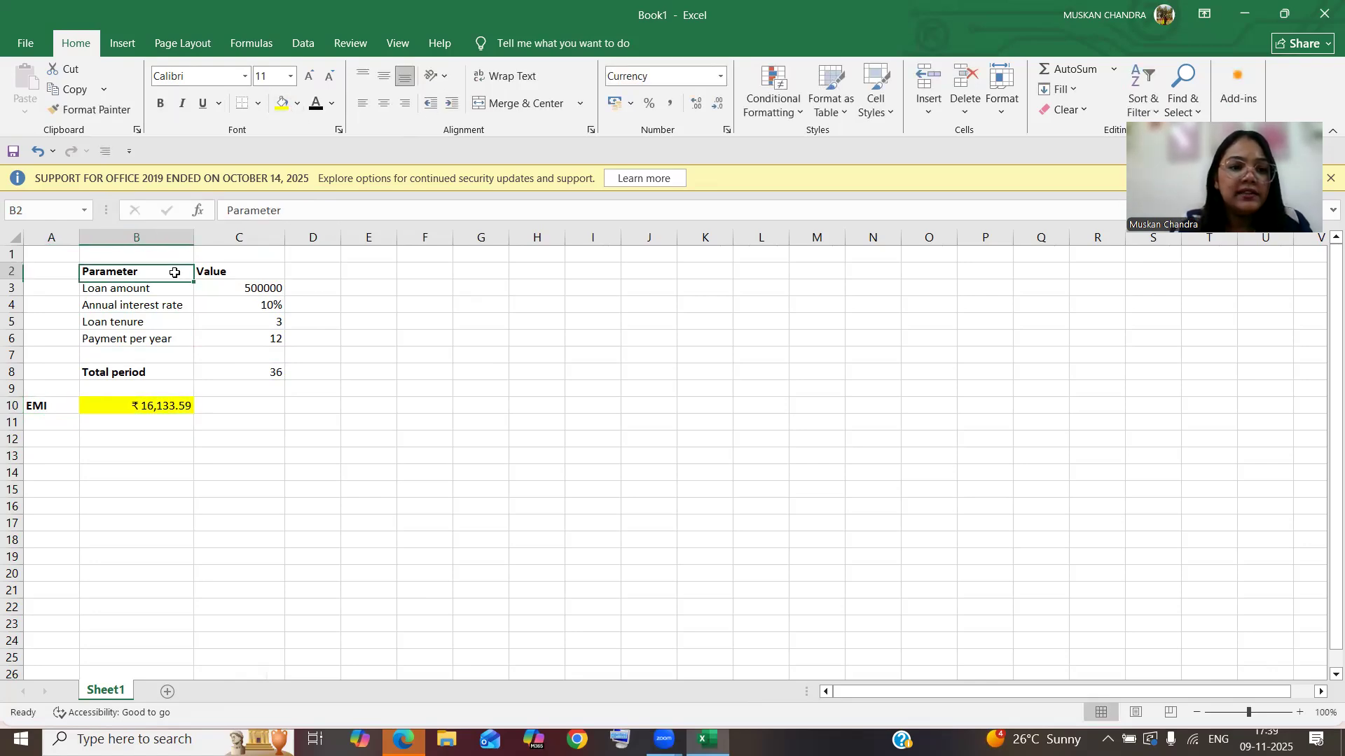
click(296, 104)
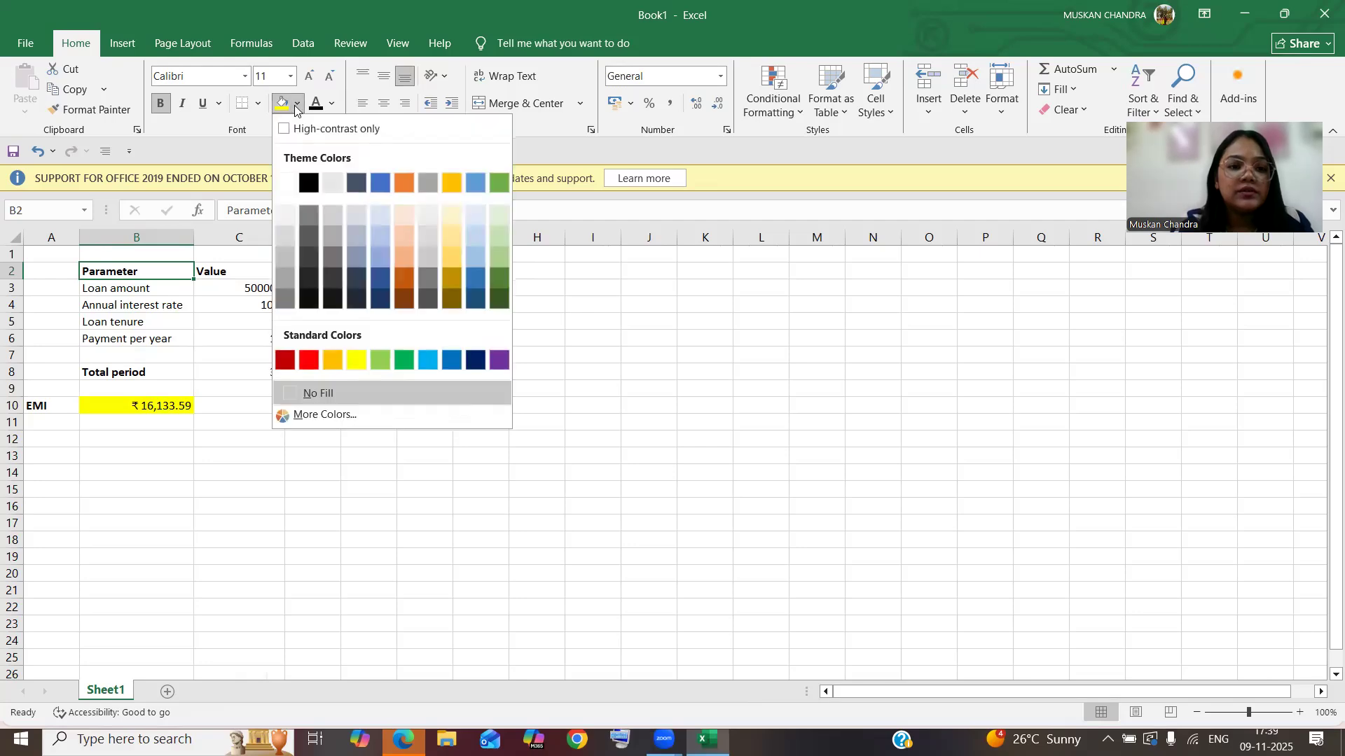
click(355, 259)
click(240, 276)
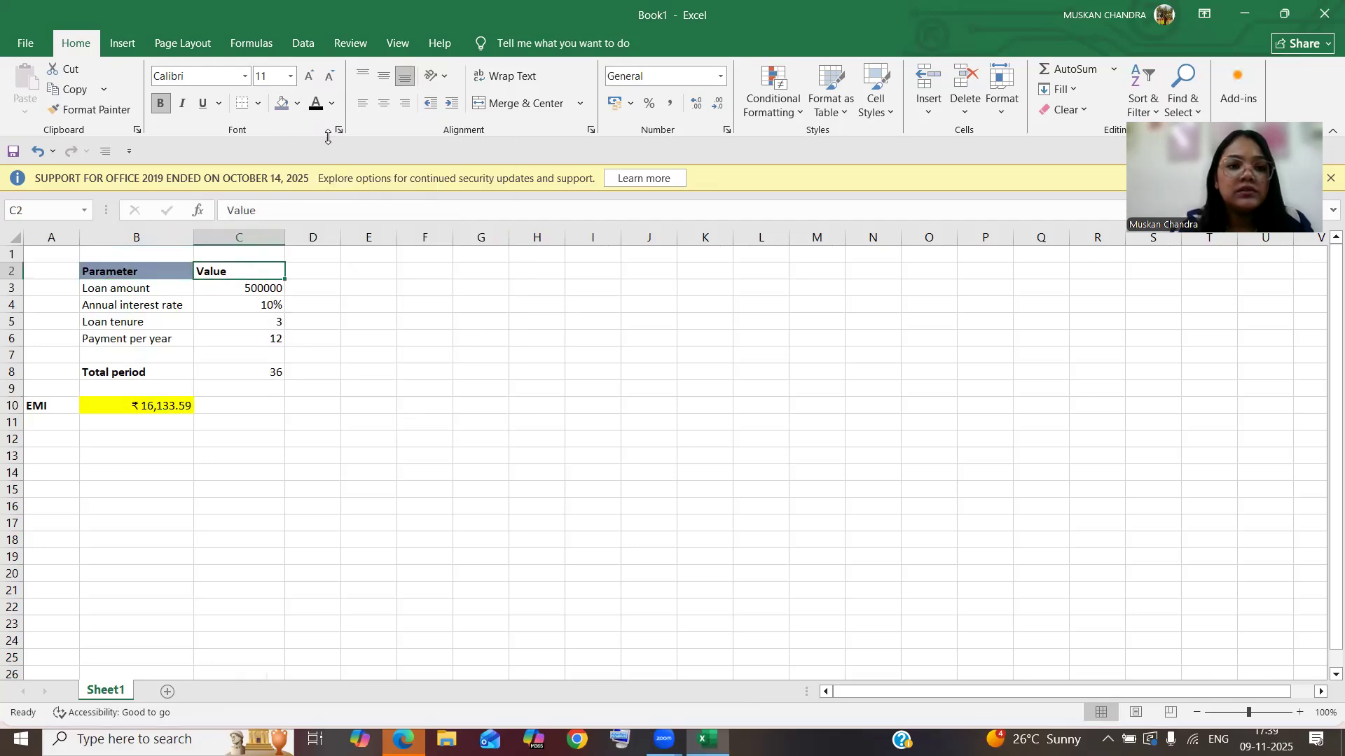
click(282, 104)
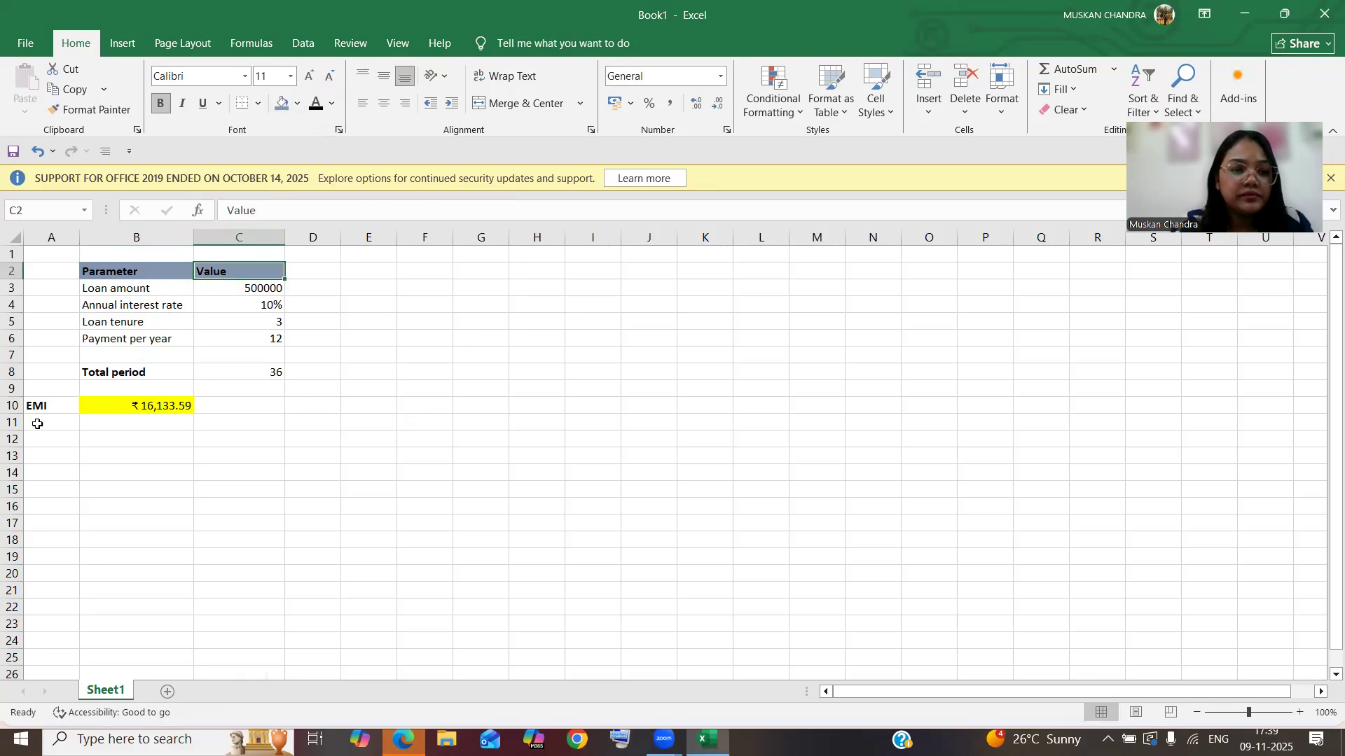
Step: Add a new blank worksheet after Sheet1
click(146, 437)
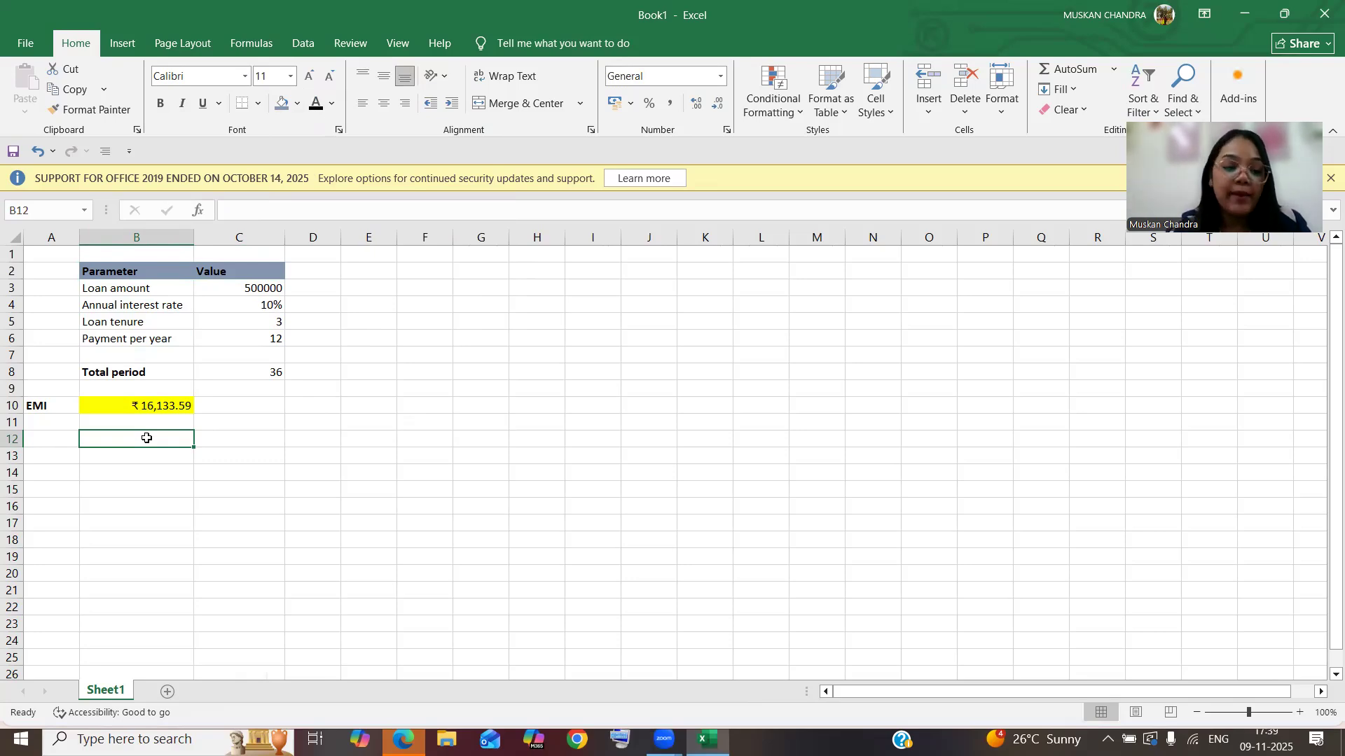
click(168, 692)
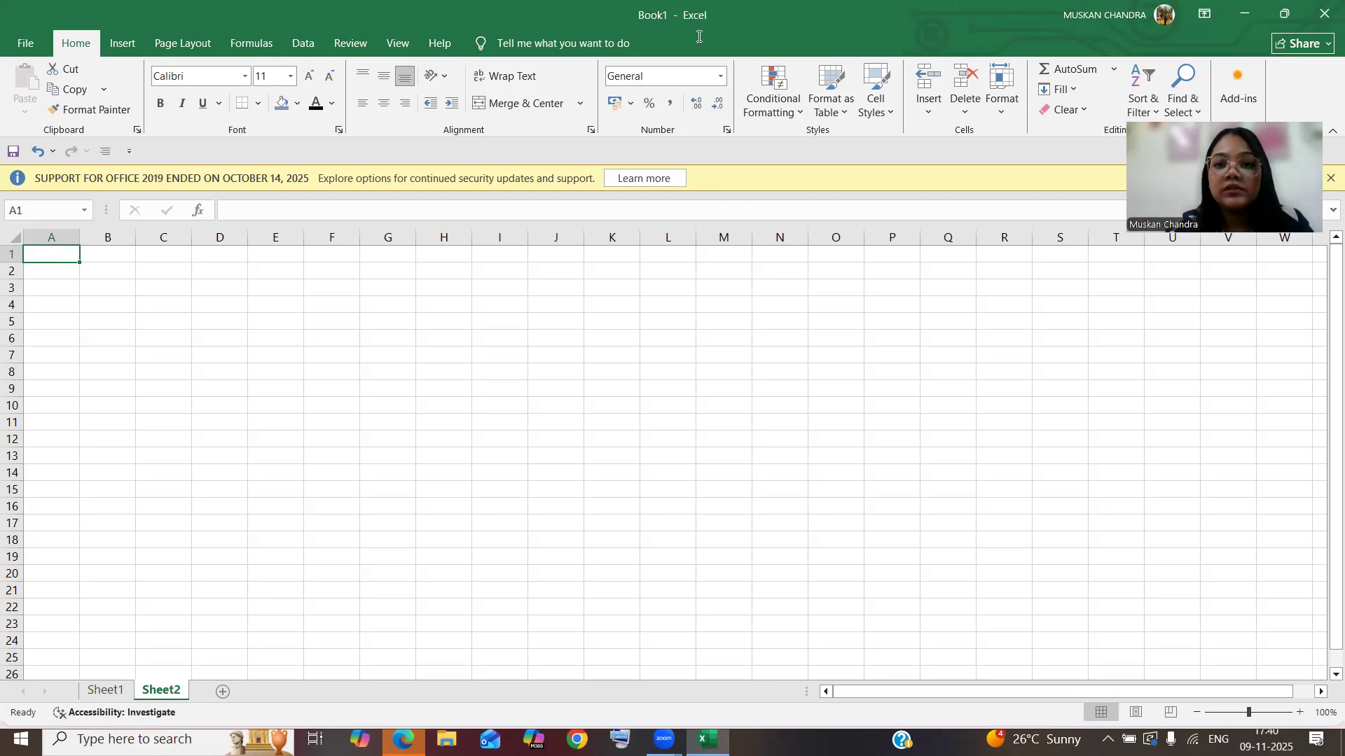
click(790, 31)
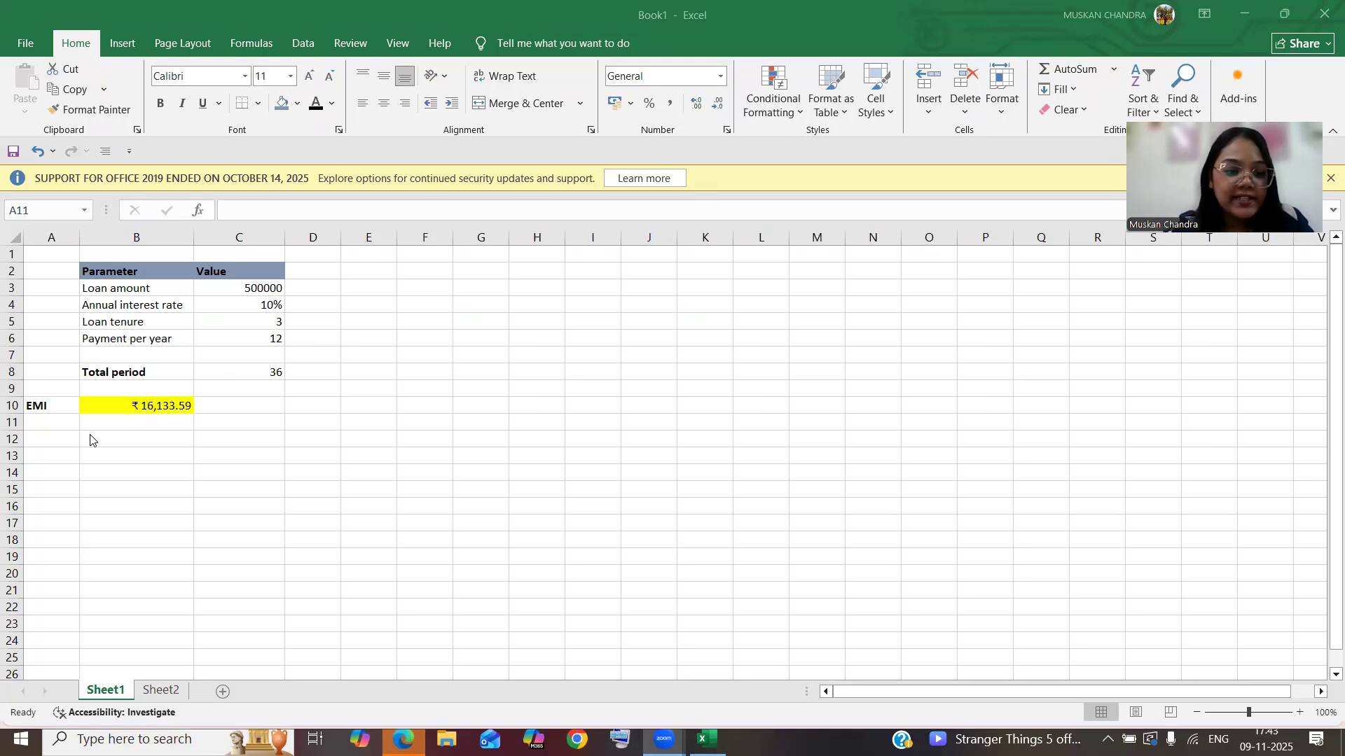
Step: Enter the header "Payment no" in A11 and widen columns A and B
click(45, 425)
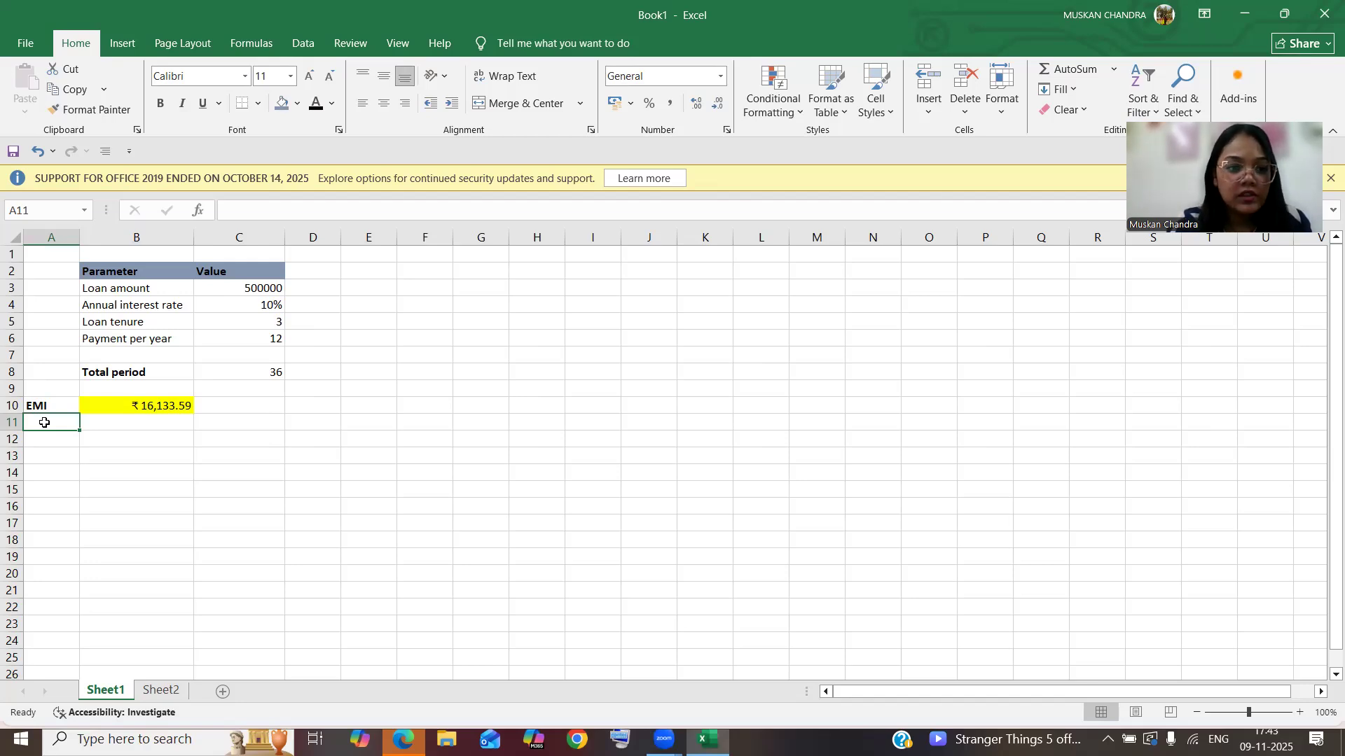
text(Payment no)
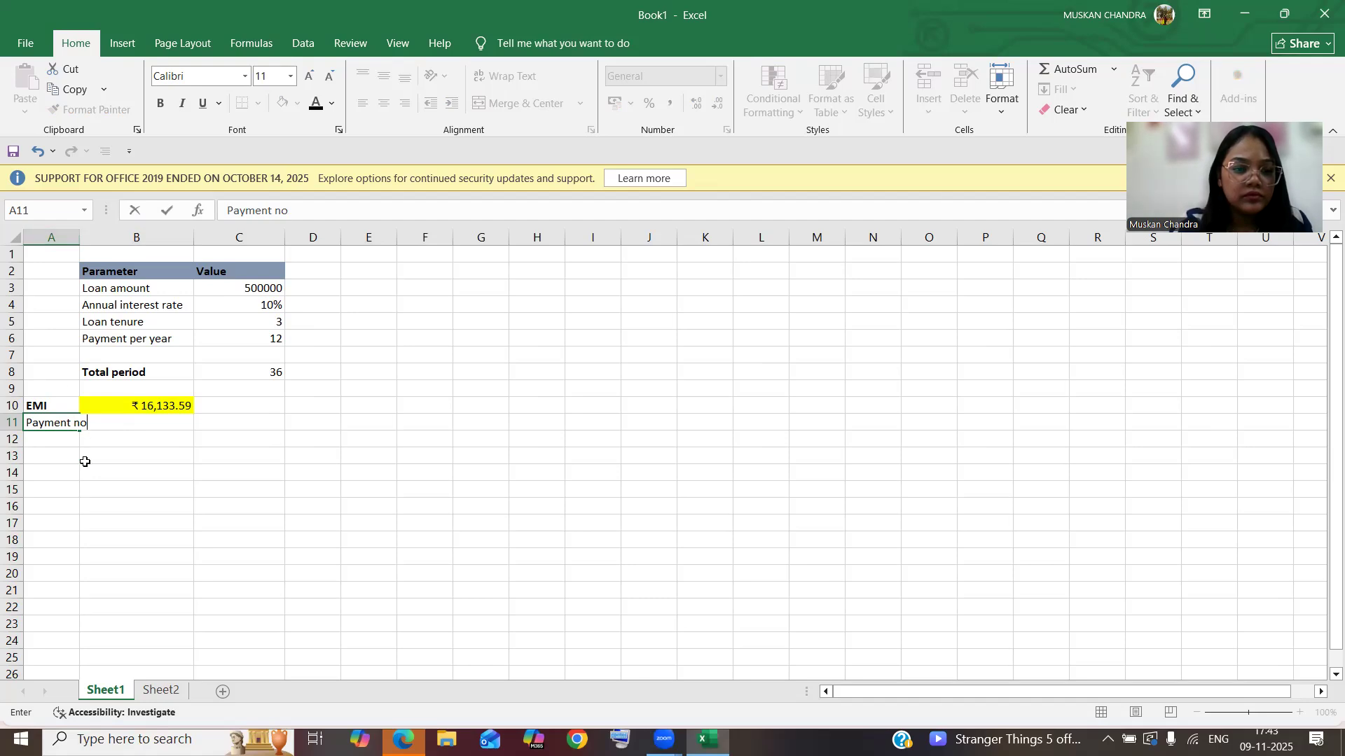
click(60, 442)
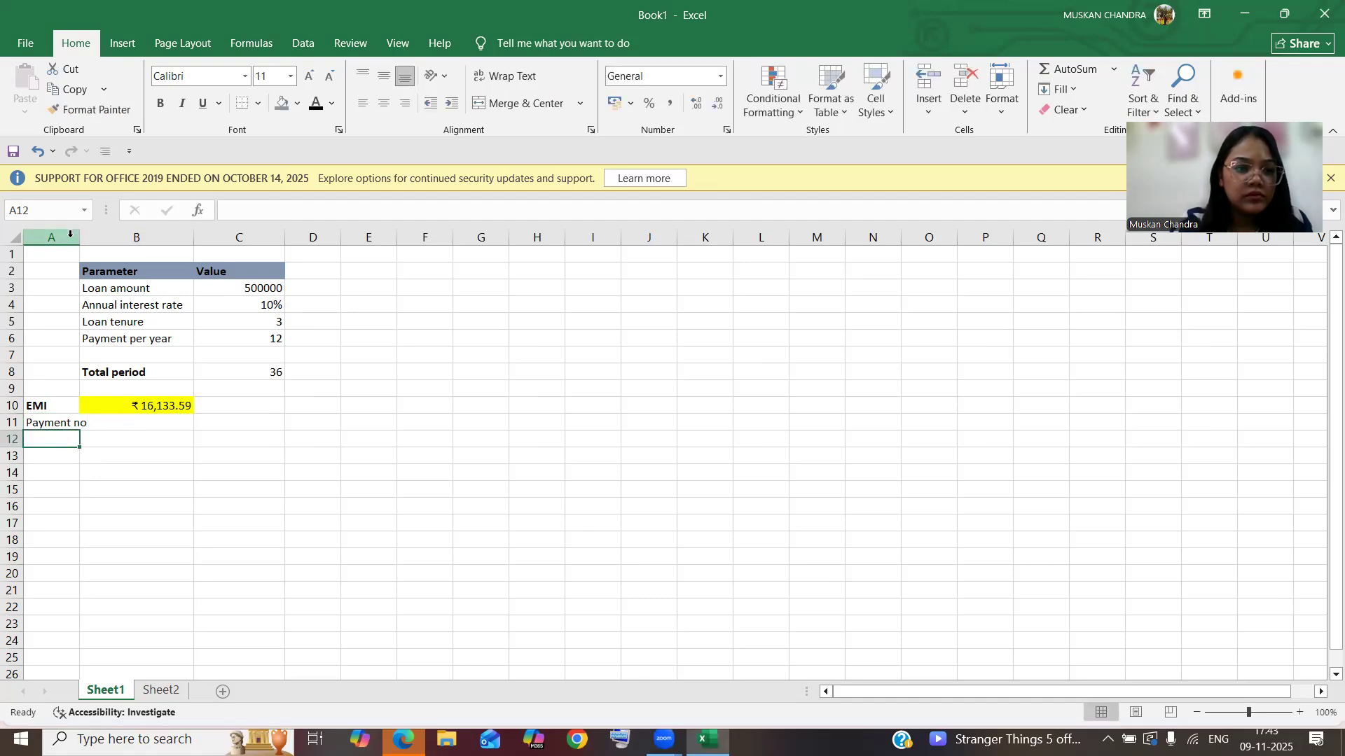
drag(80, 239, 137, 241)
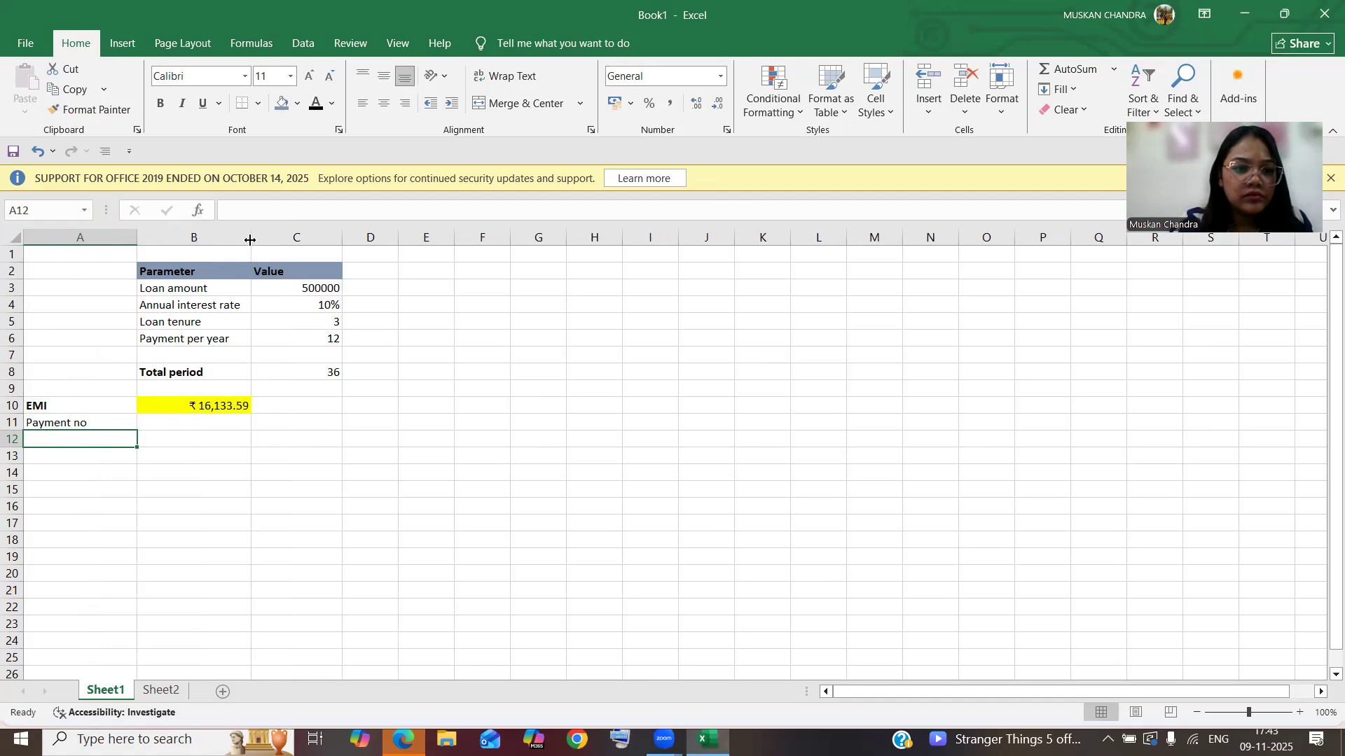
drag(250, 241, 268, 240)
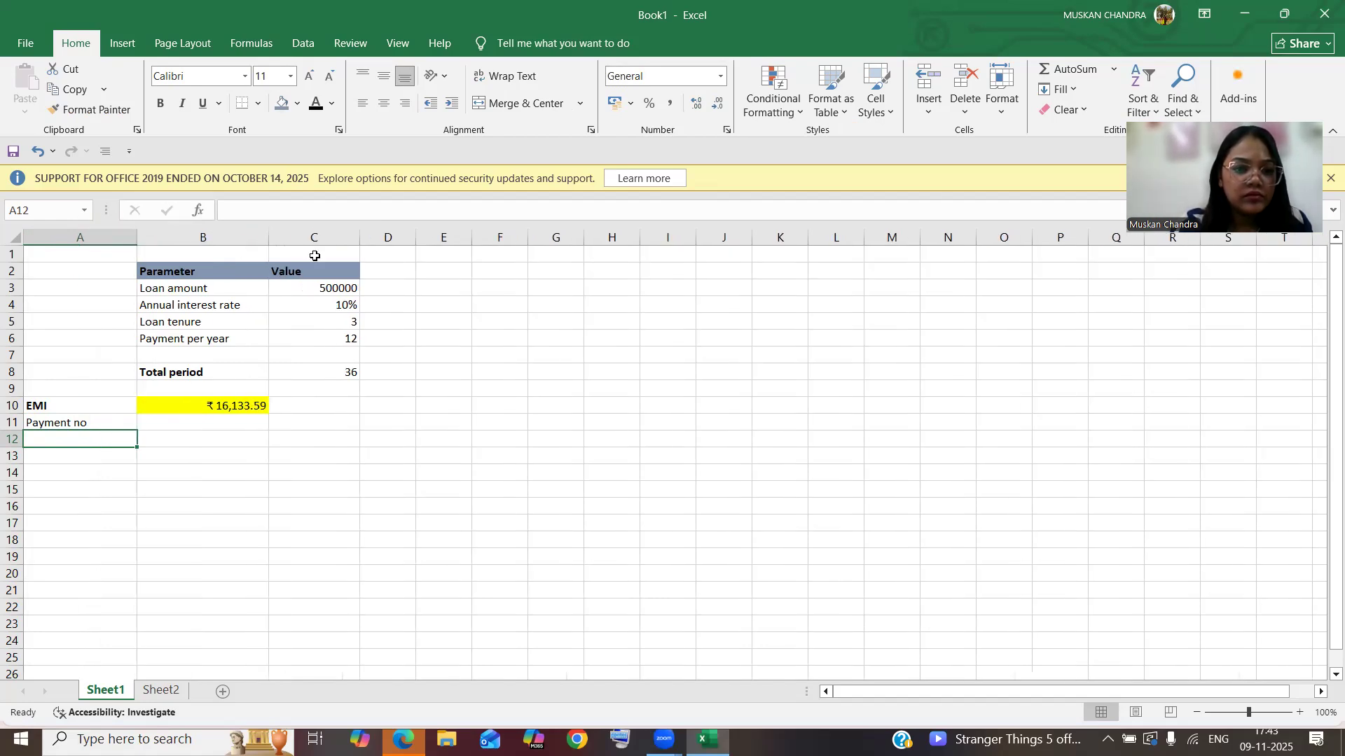
Step: Enter the headers "Begnining balance" in B11 and "EMI" in C11
click(180, 428)
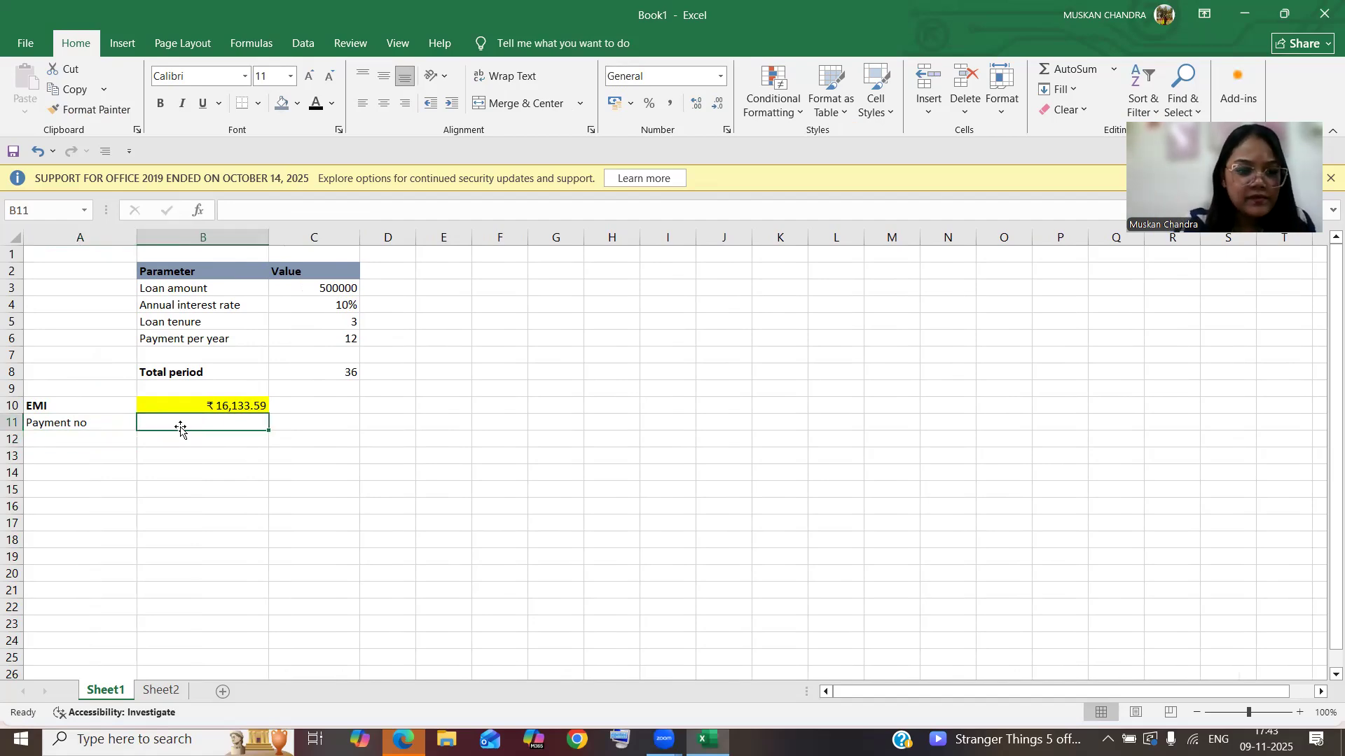
text(Begnining balance)
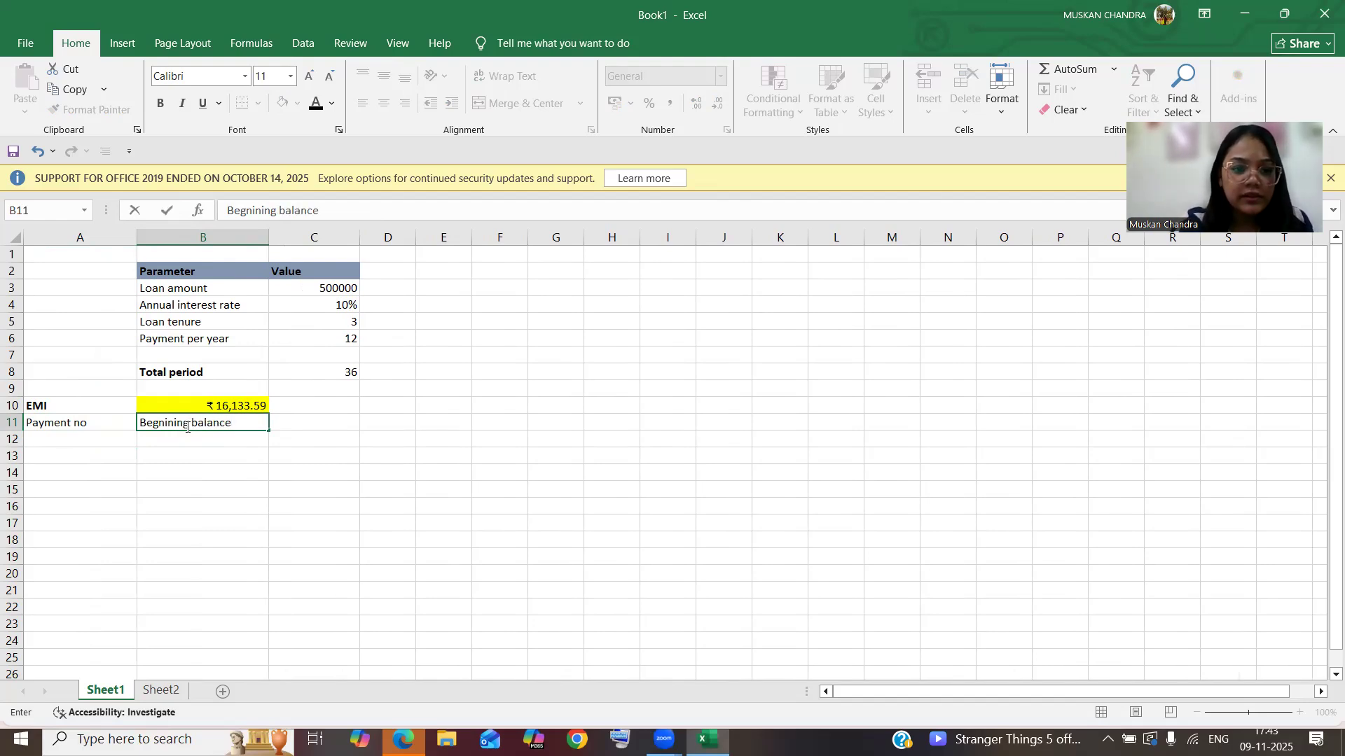
click(307, 425)
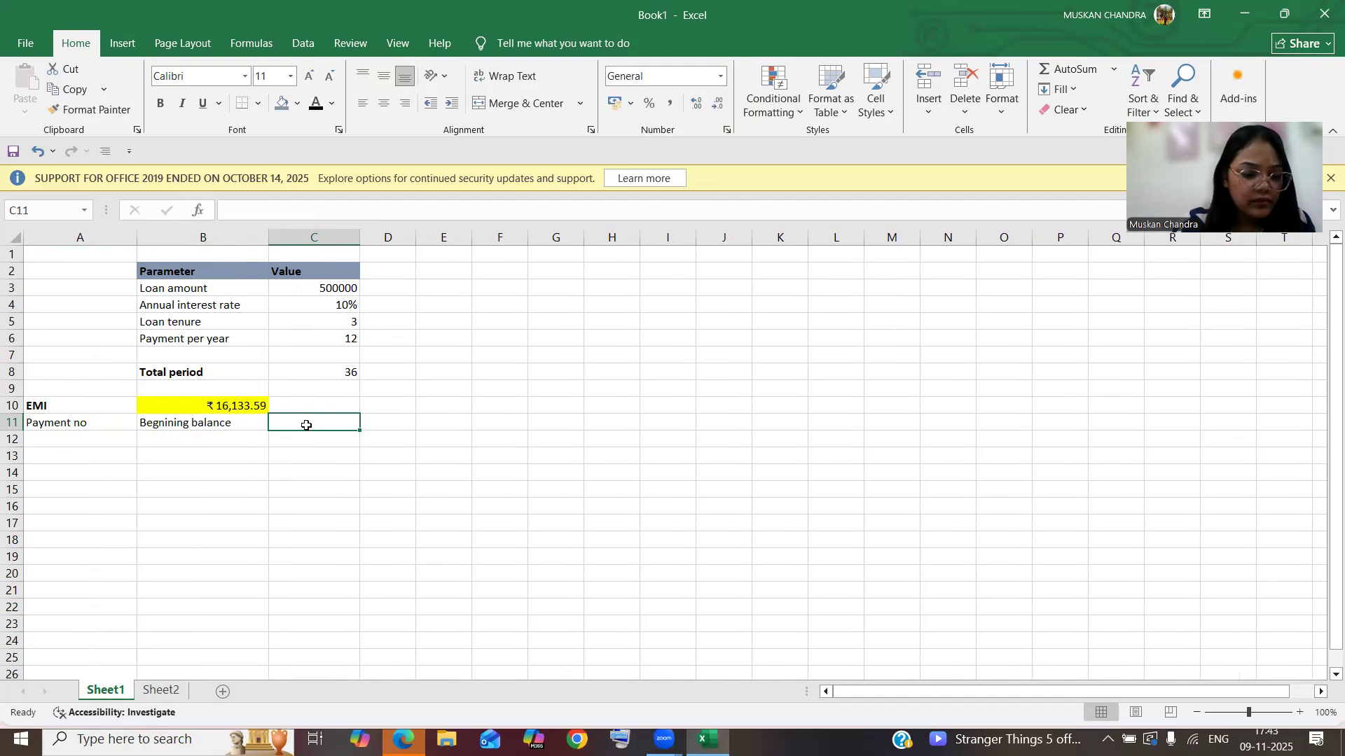
text(Emi)
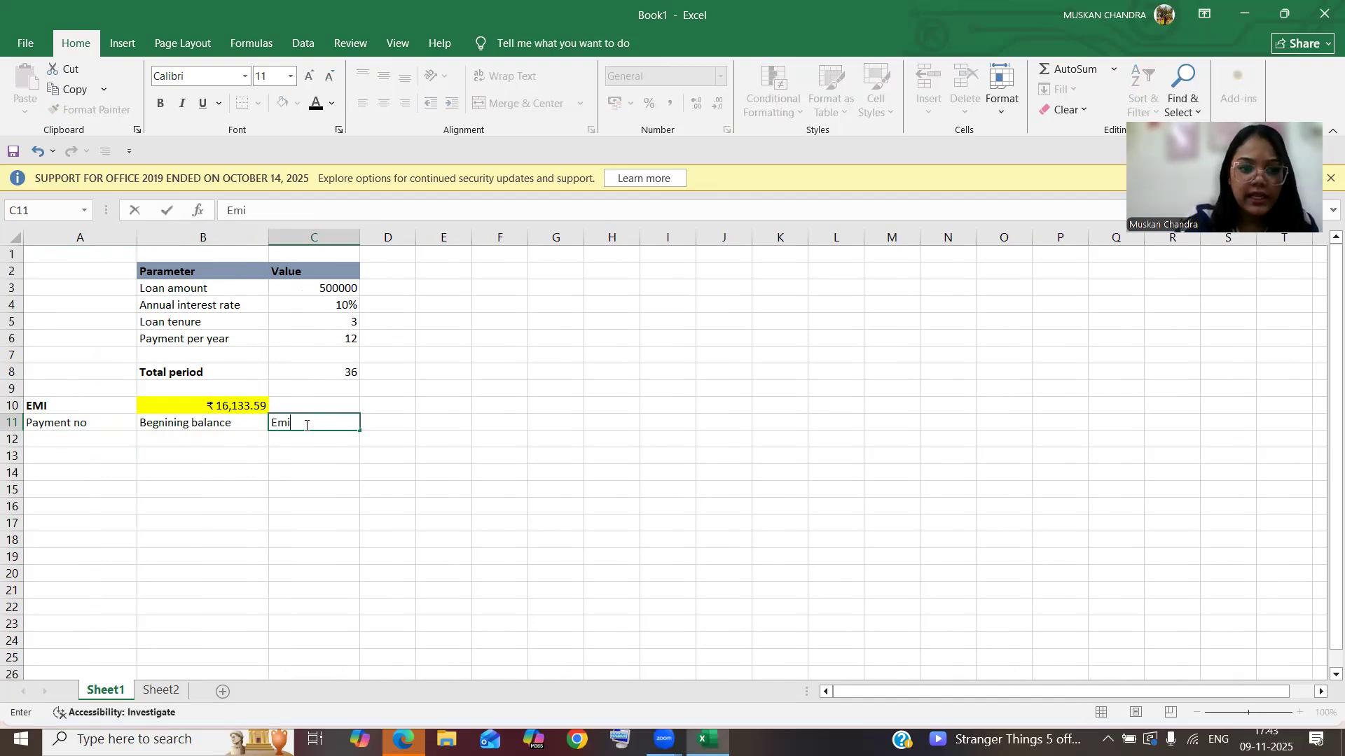
key(BackSpace)
key(BackSpace)
text(MI)
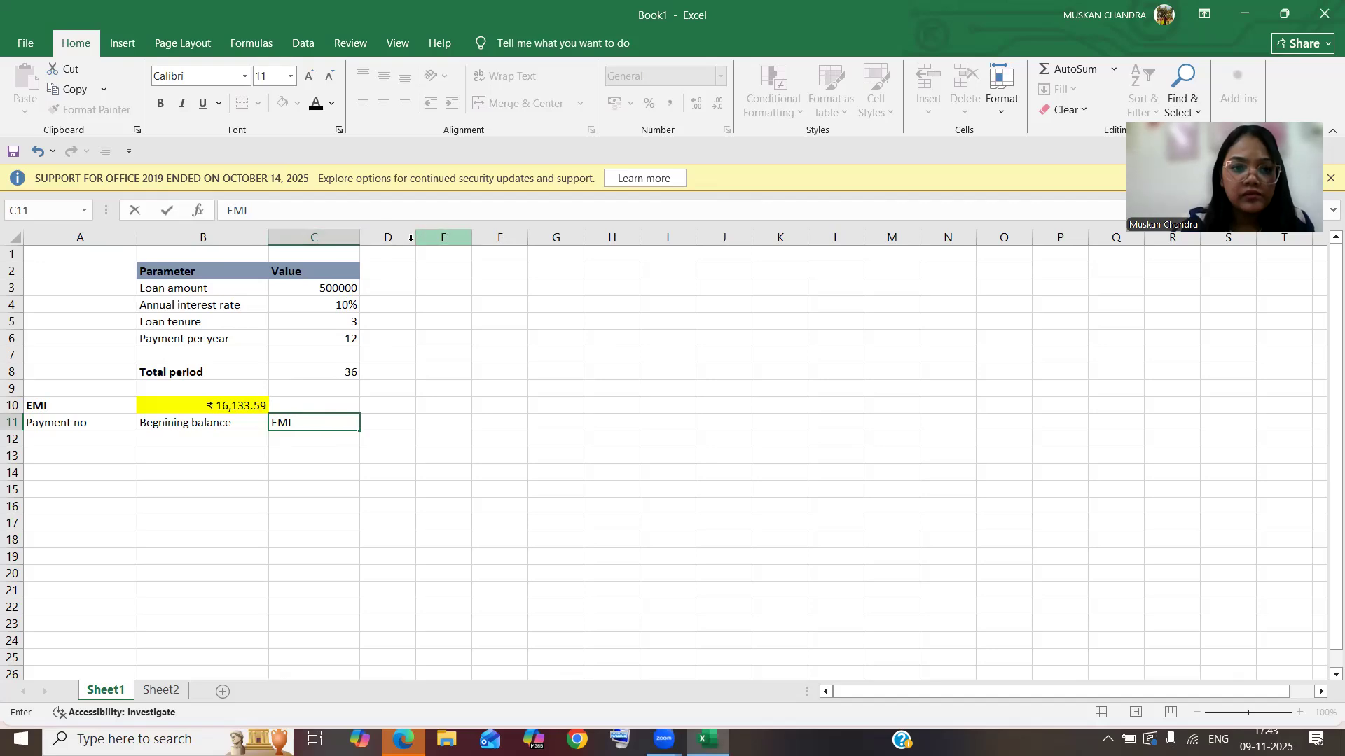
Step: Widen columns D and E and enter the header "Interest" in D11
click(387, 271)
drag(415, 230, 571, 240)
click(389, 424)
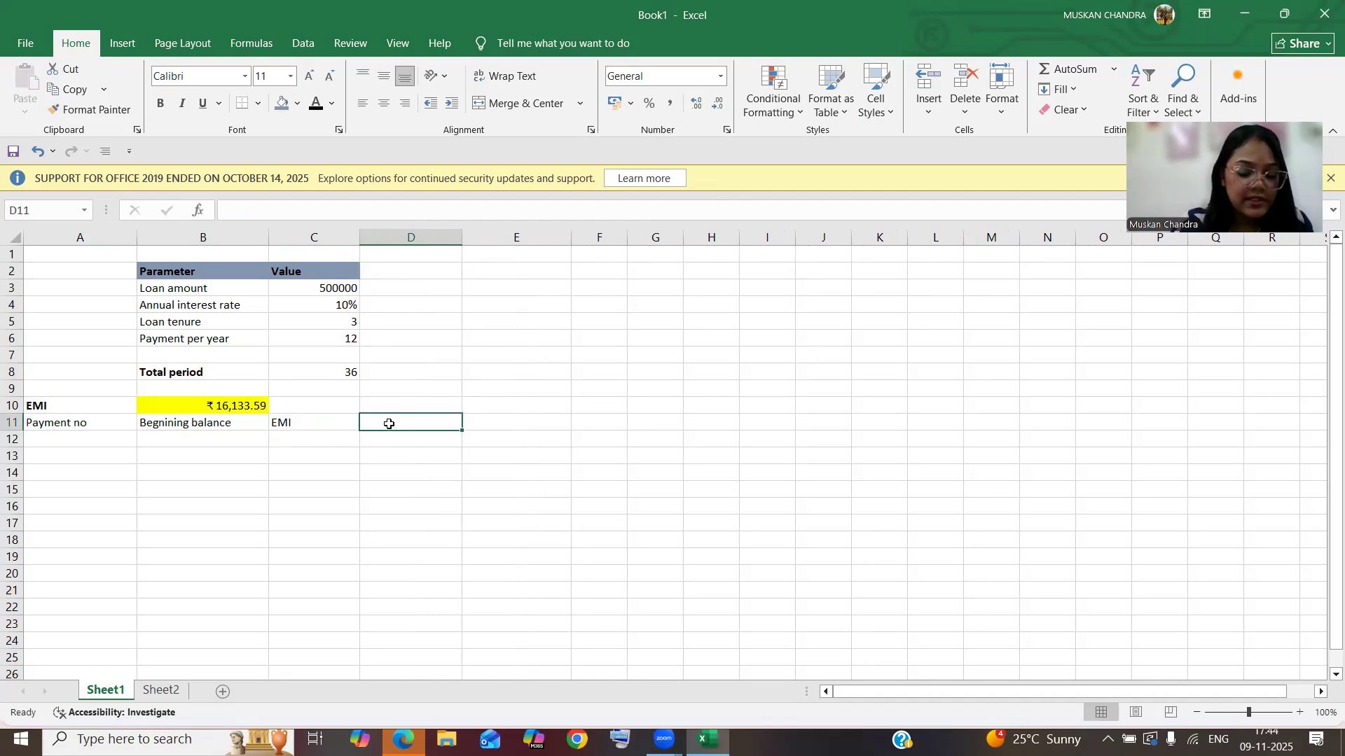
text(I)
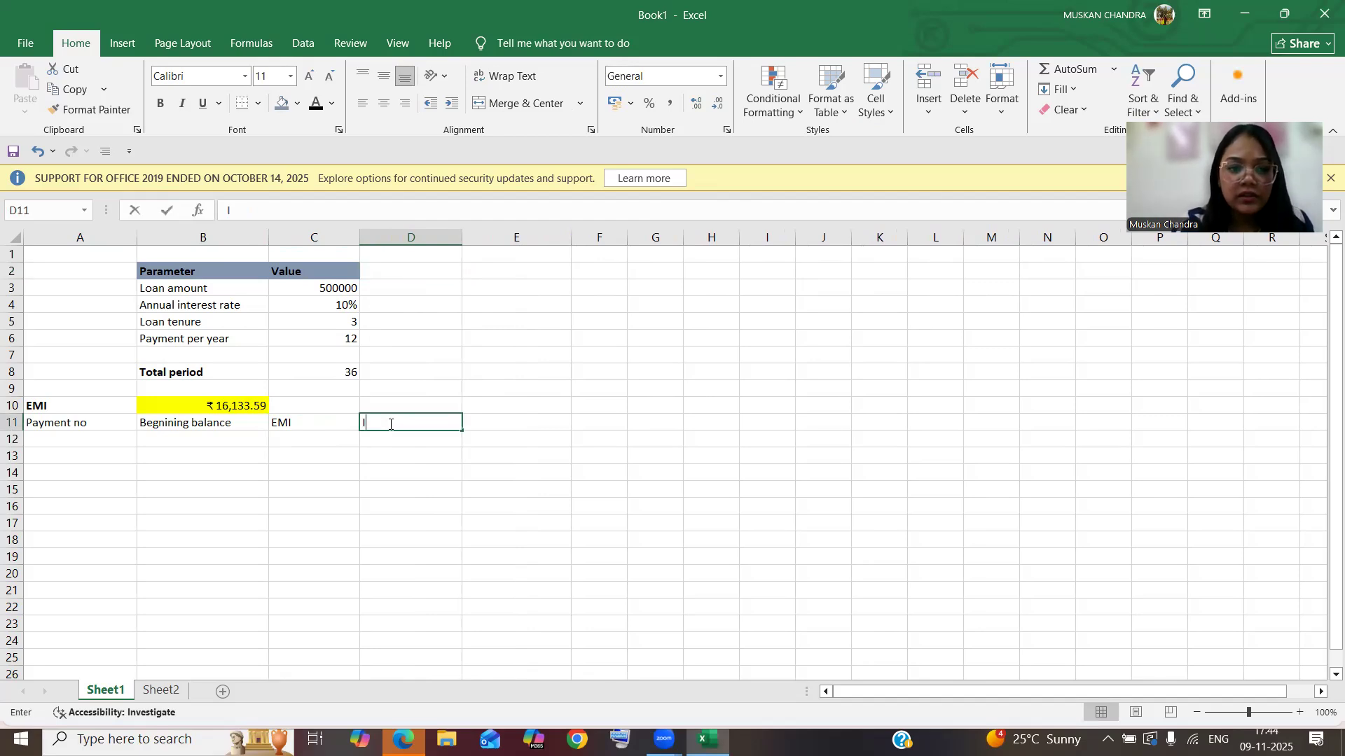
text(nterest)
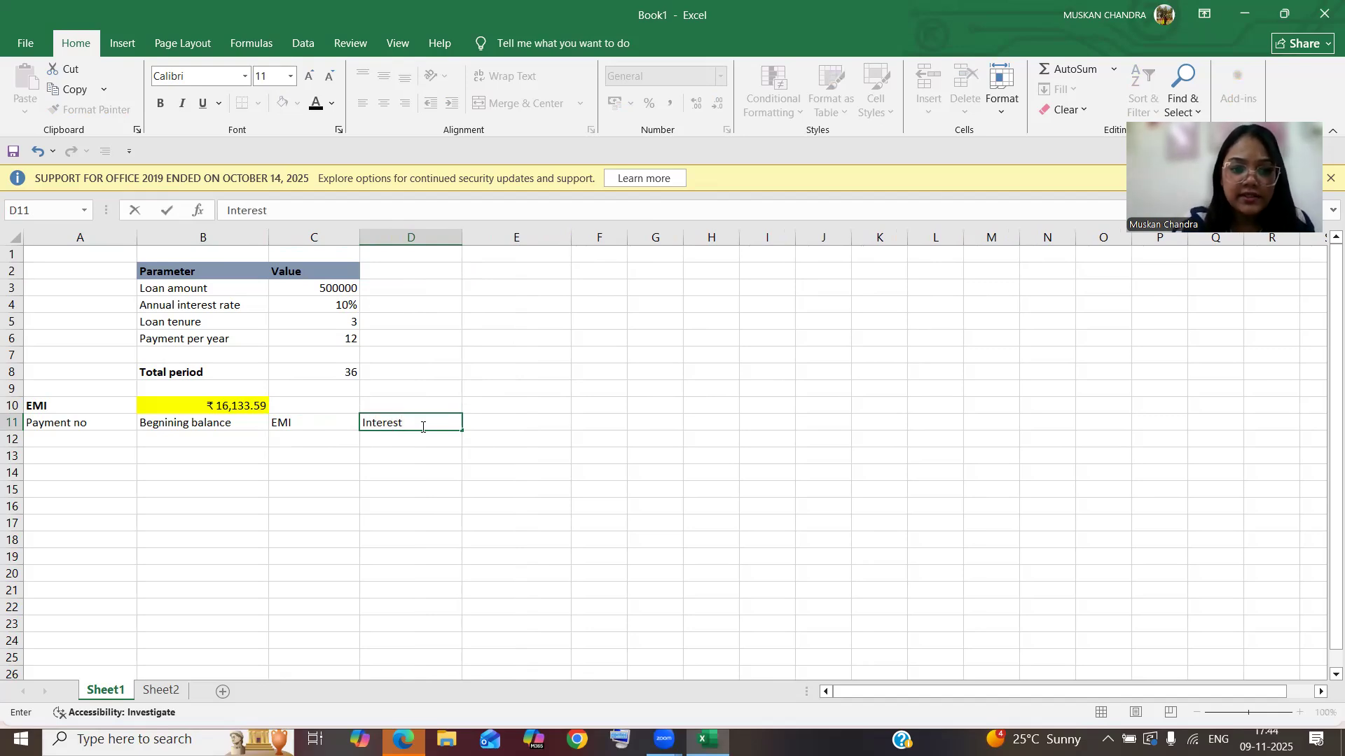
Step: Enter the header "Principal" in E11
click(490, 425)
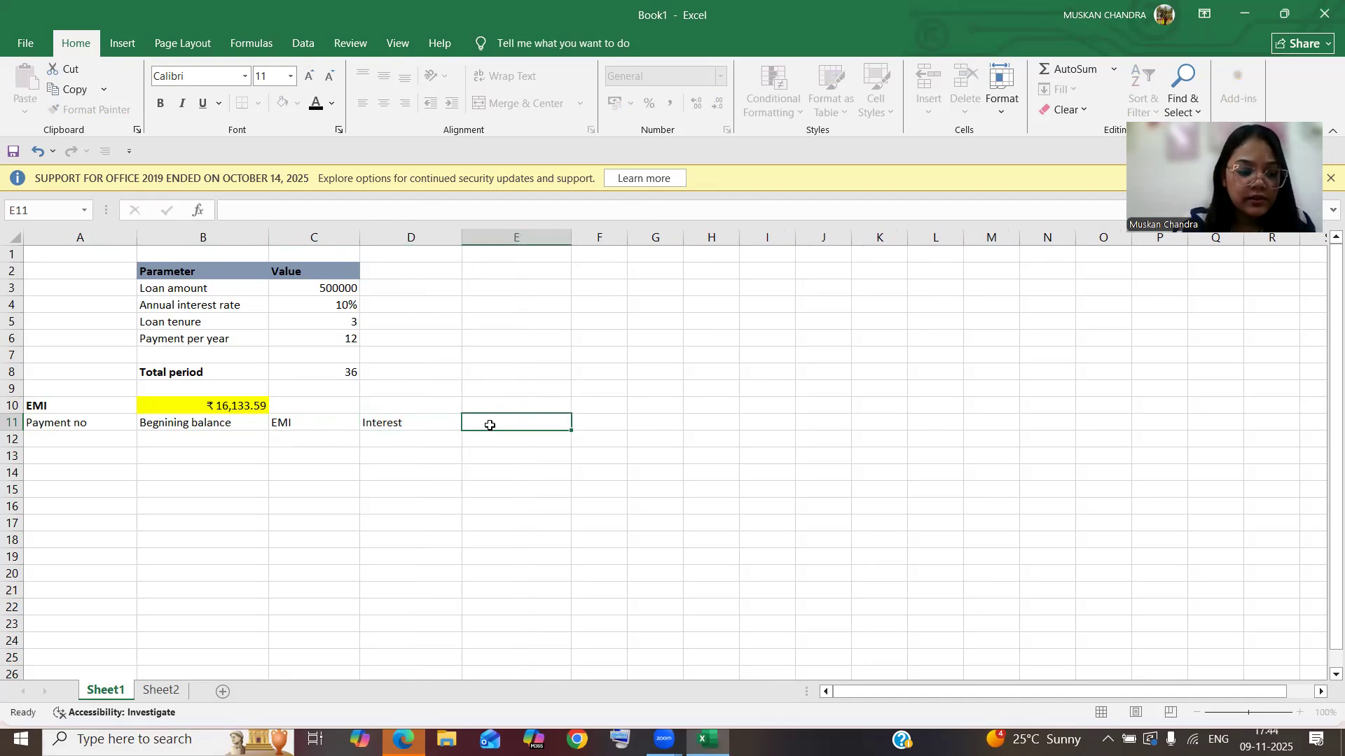
text(P)
text(rinc)
text(ipl)
text(al)
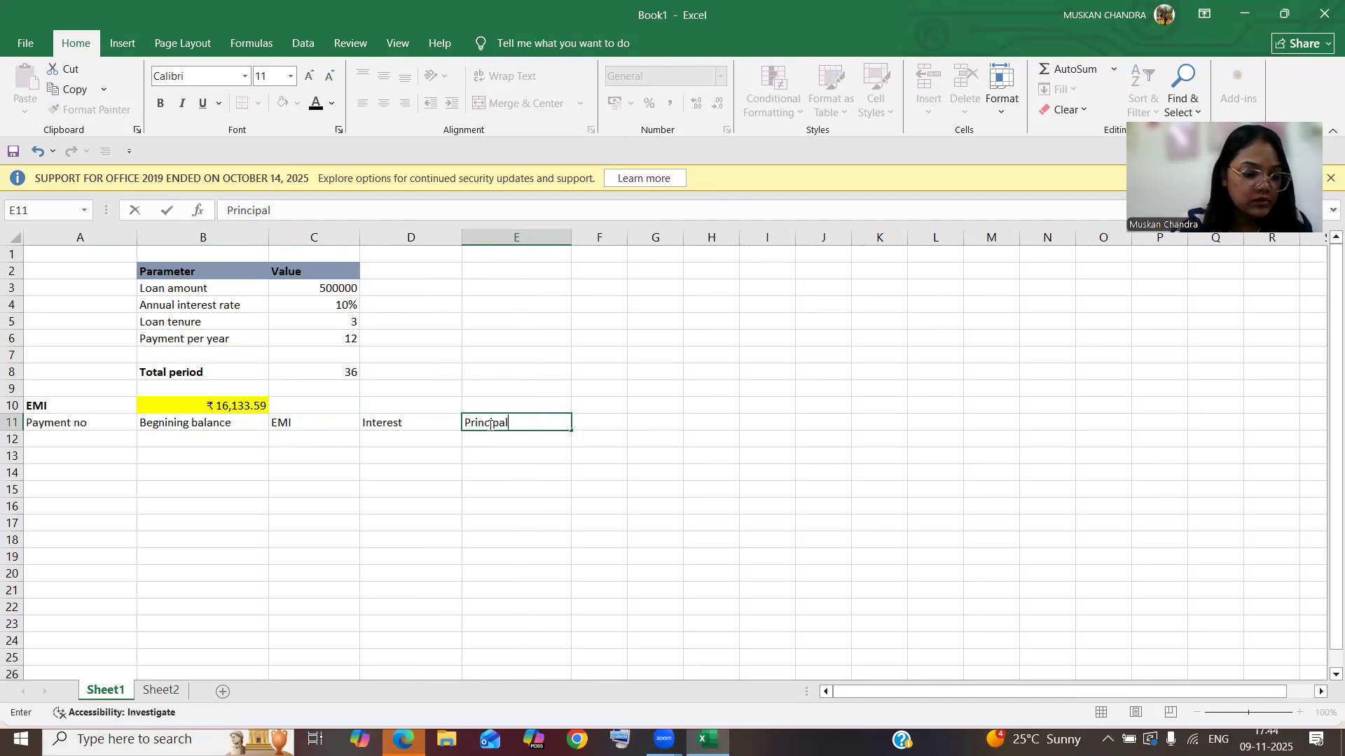
Step: Widen column F and enter the header "Ending balance" in F11
click(600, 421)
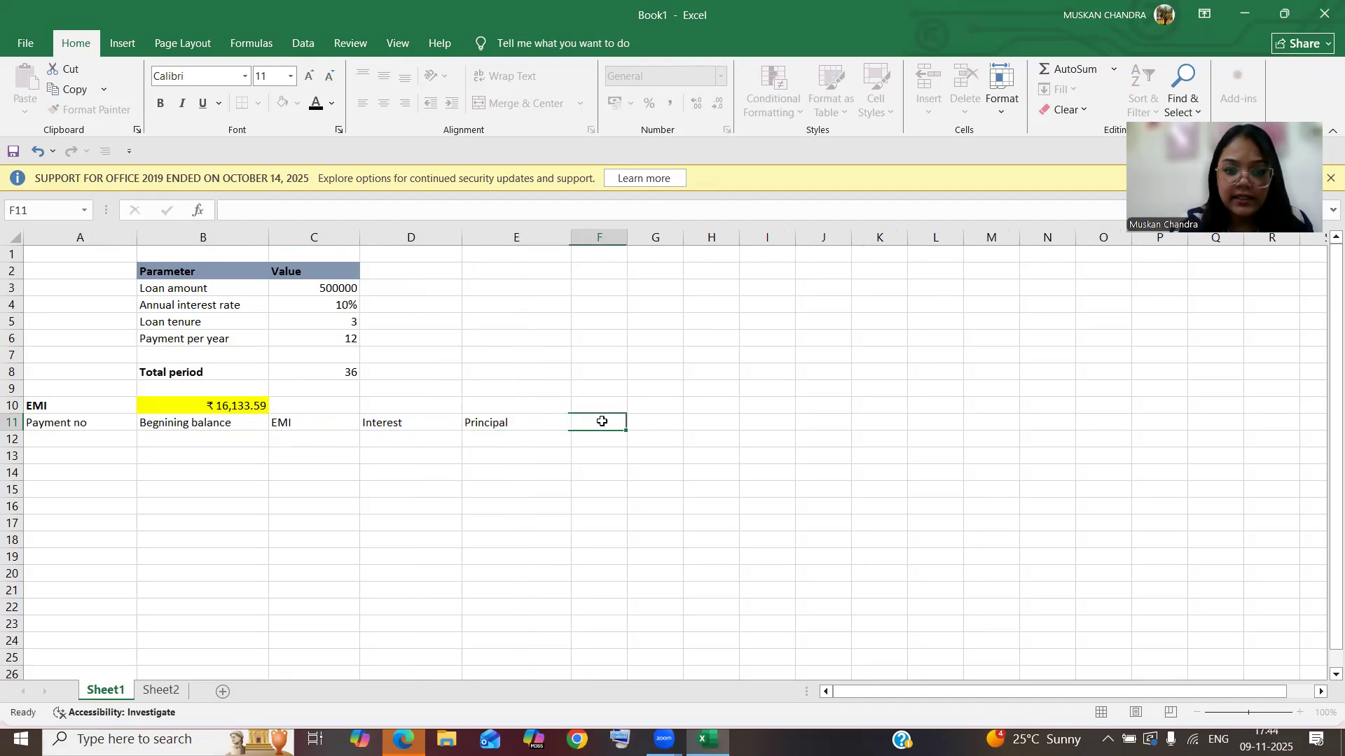
drag(627, 238, 682, 239)
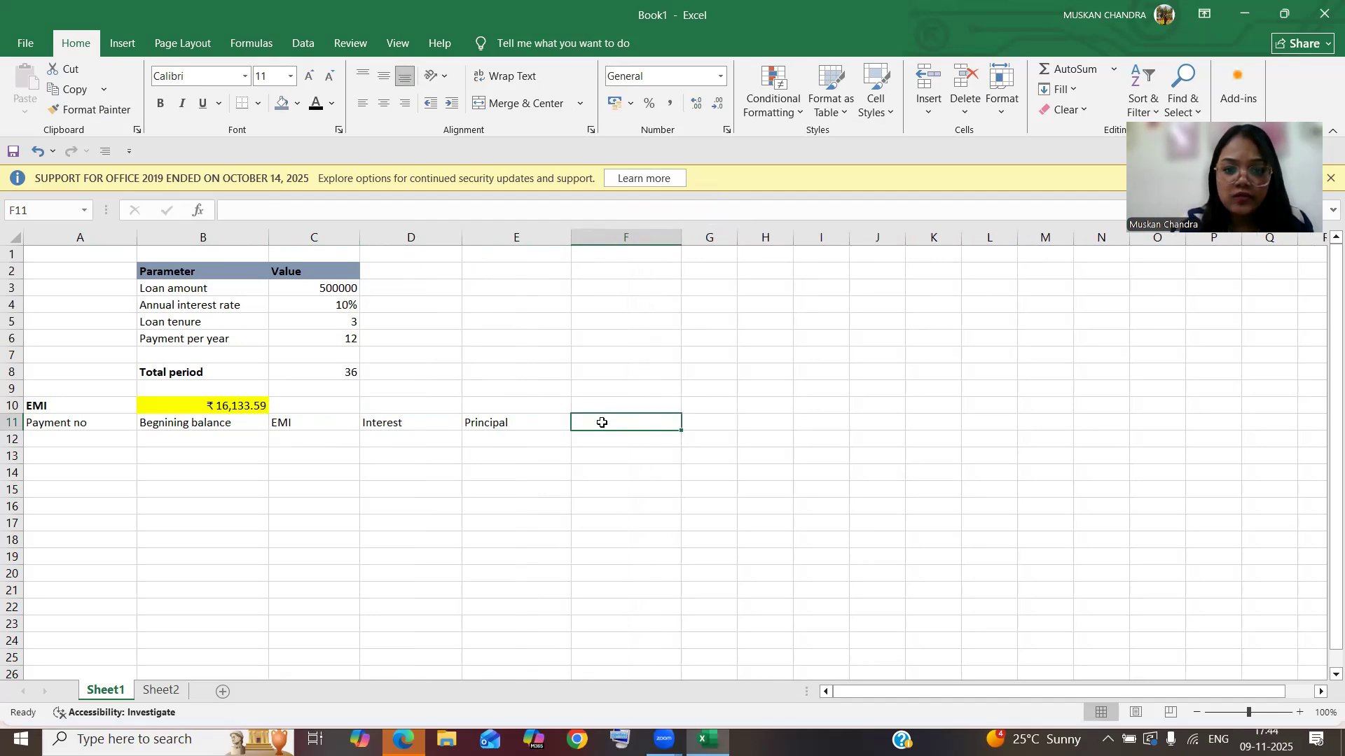
text(Ending balance)
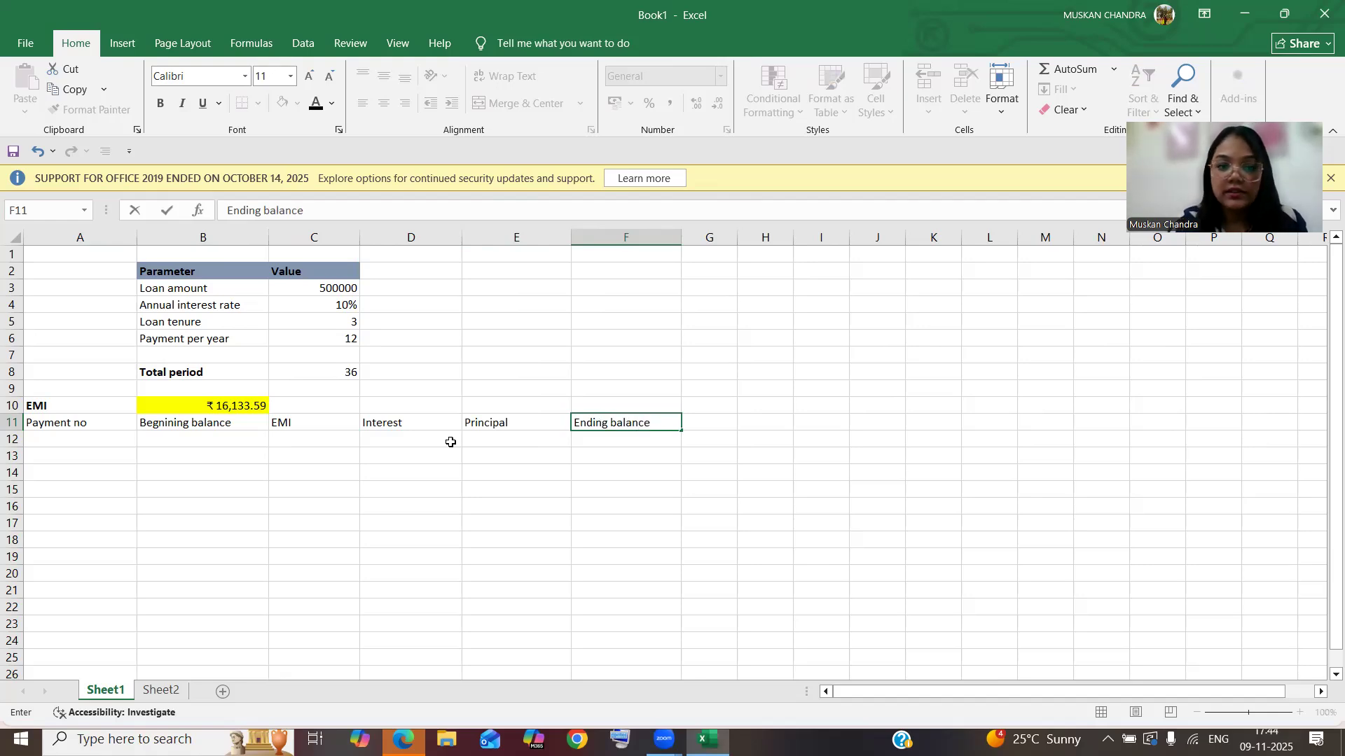
Step: Enter 1 in A12 under the payment number header and fill it down to A20
click(65, 449)
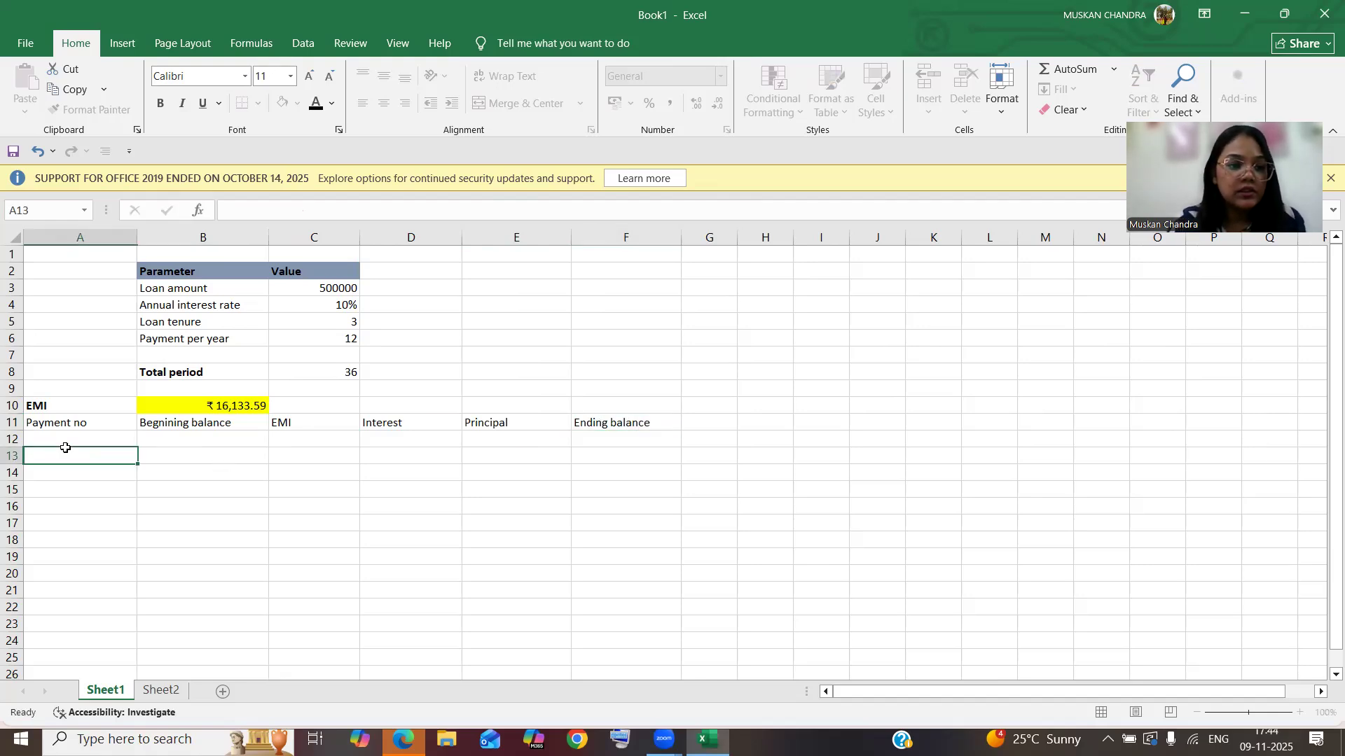
click(65, 441)
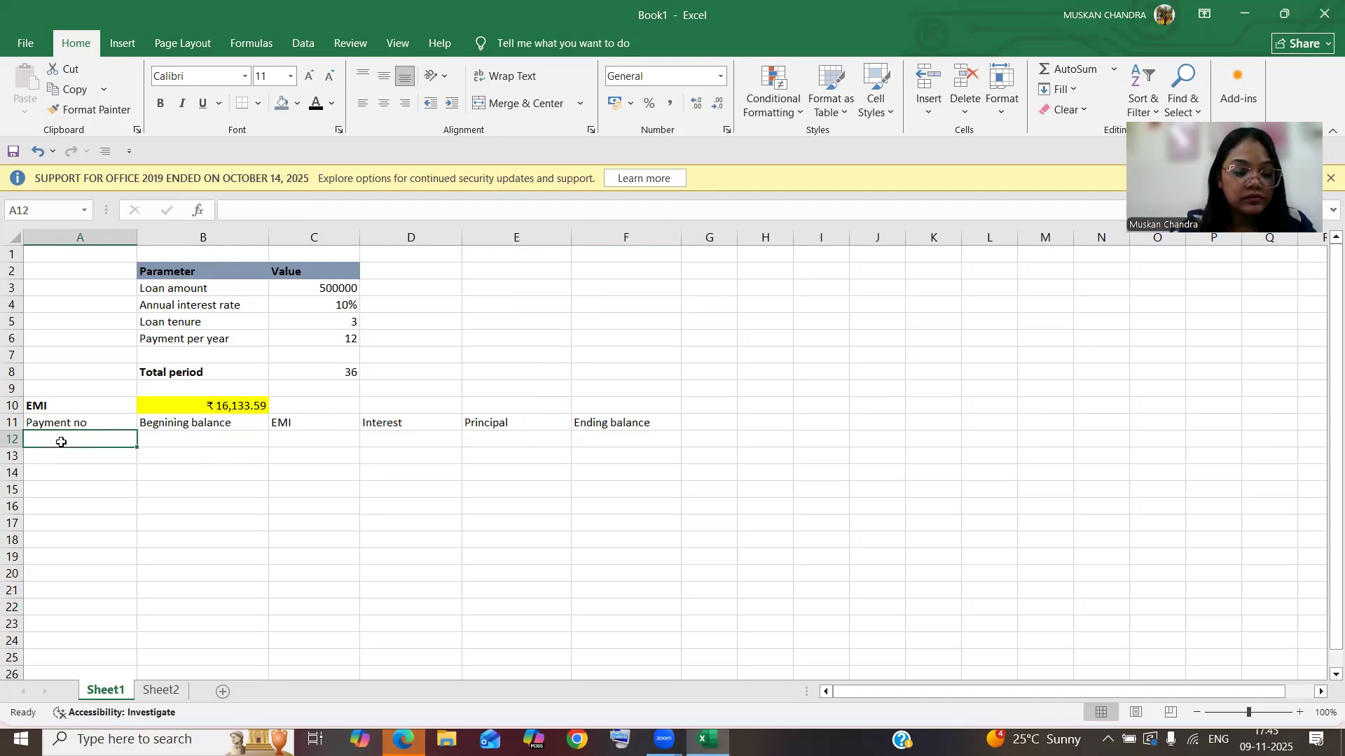
text(1)
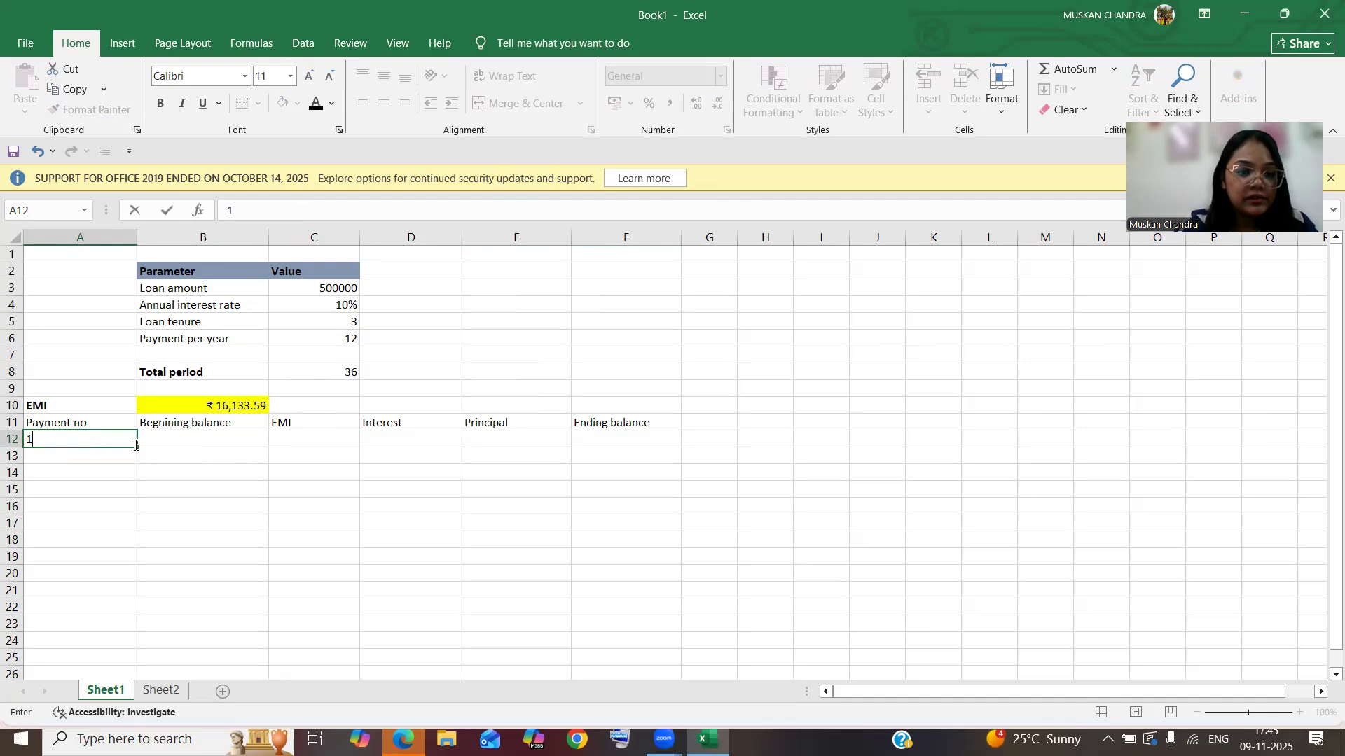
drag(138, 446, 129, 588)
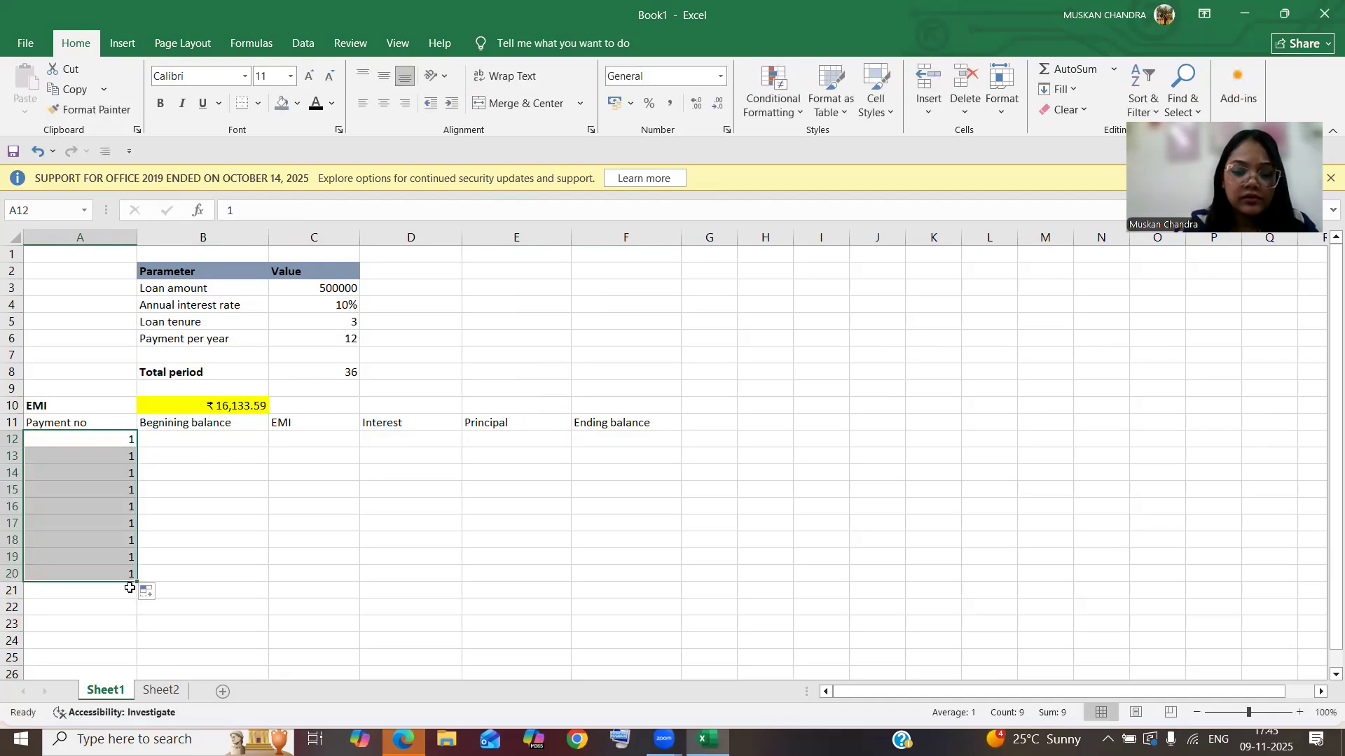
Step: Clear the 1s from A12 and from A14 through A20, keeping only the one in A13
key(BackSpace)
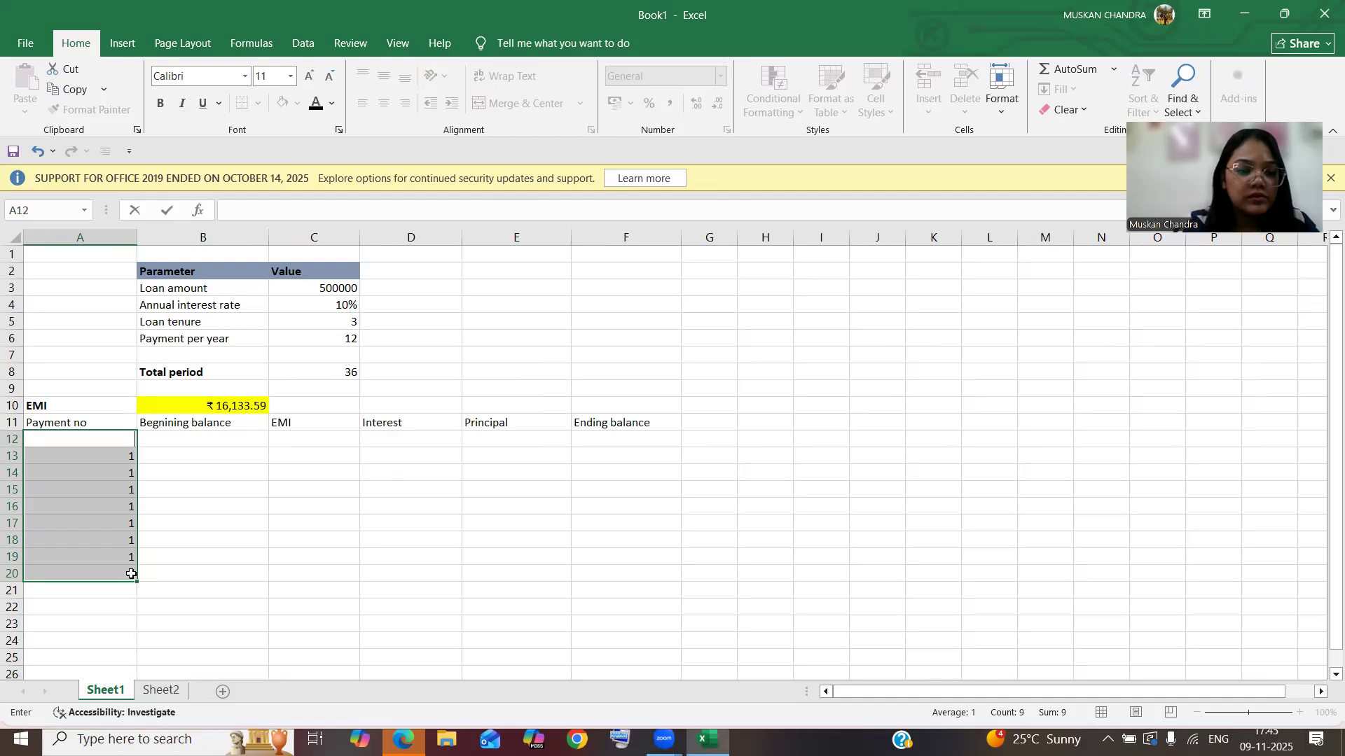
click(131, 575)
key(BackSpace)
click(128, 558)
click(124, 540)
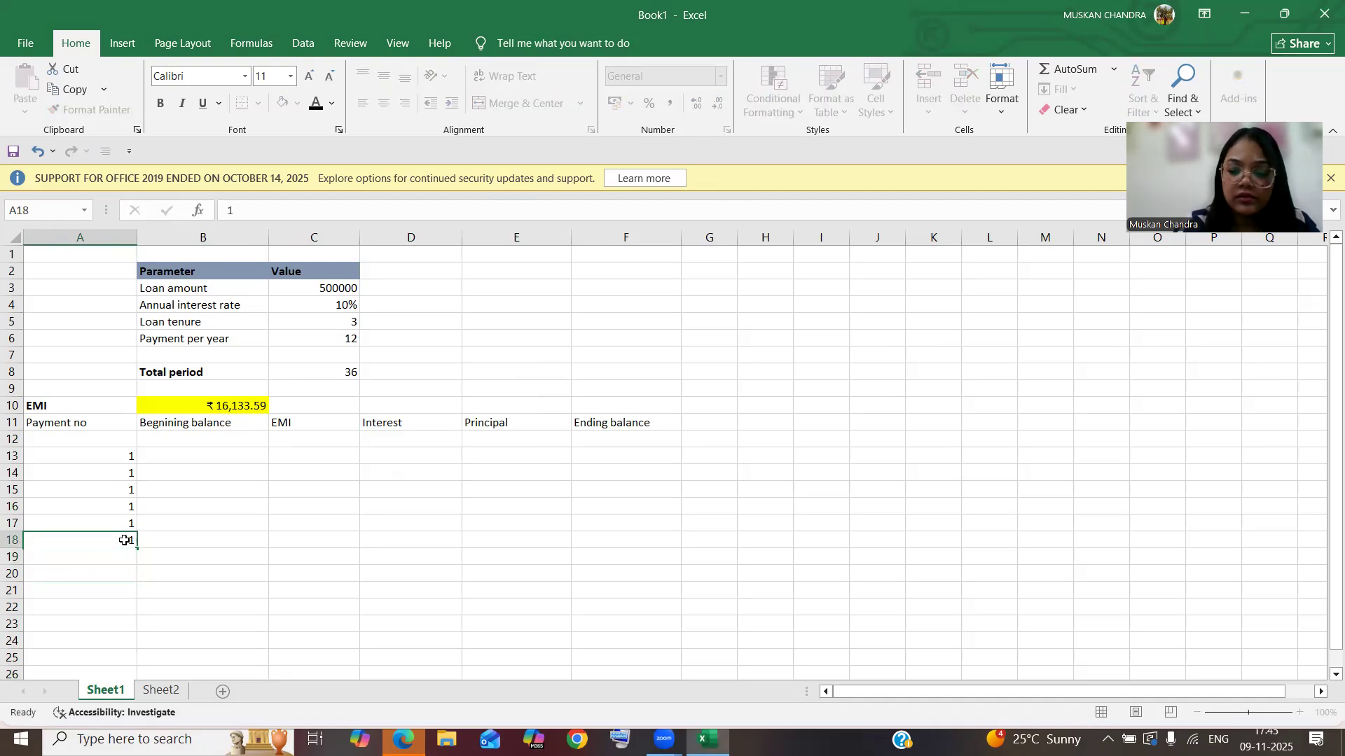
key(BackSpace)
click(126, 522)
key(BackSpace)
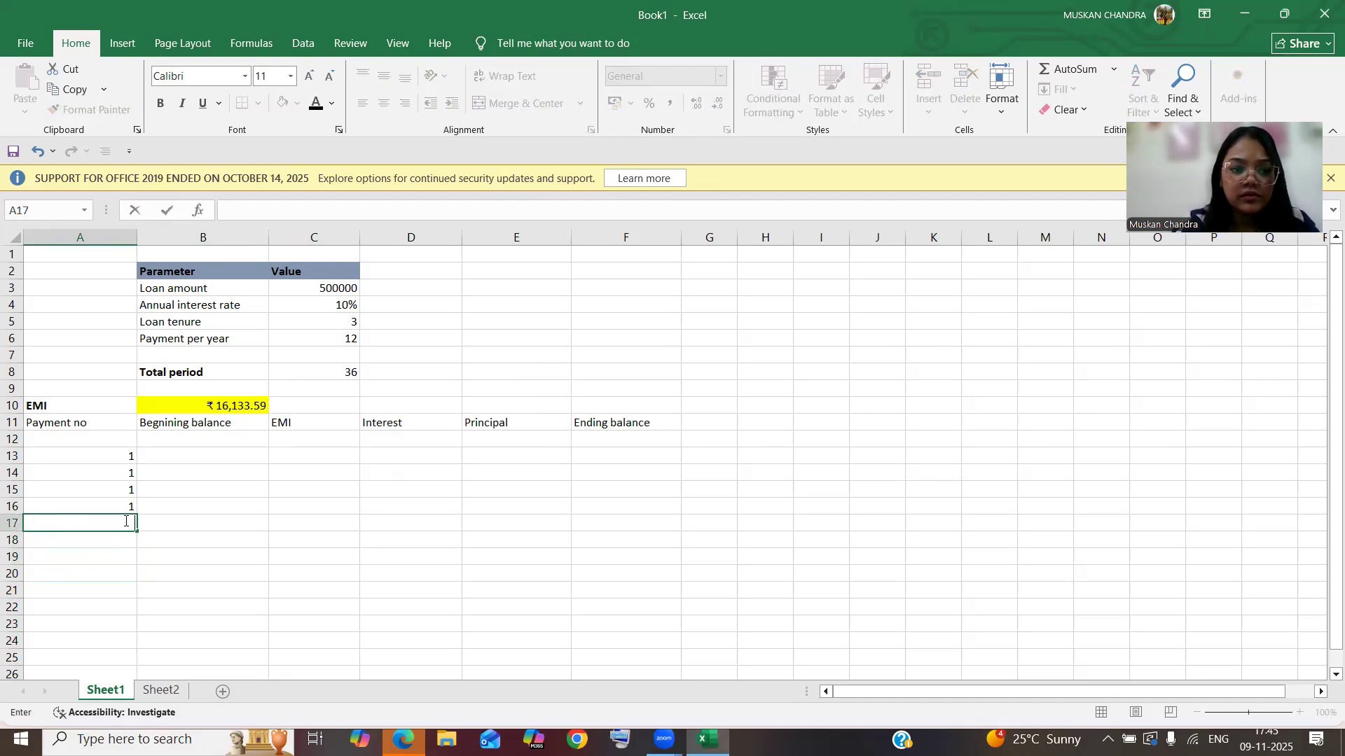
click(126, 505)
key(BackSpace)
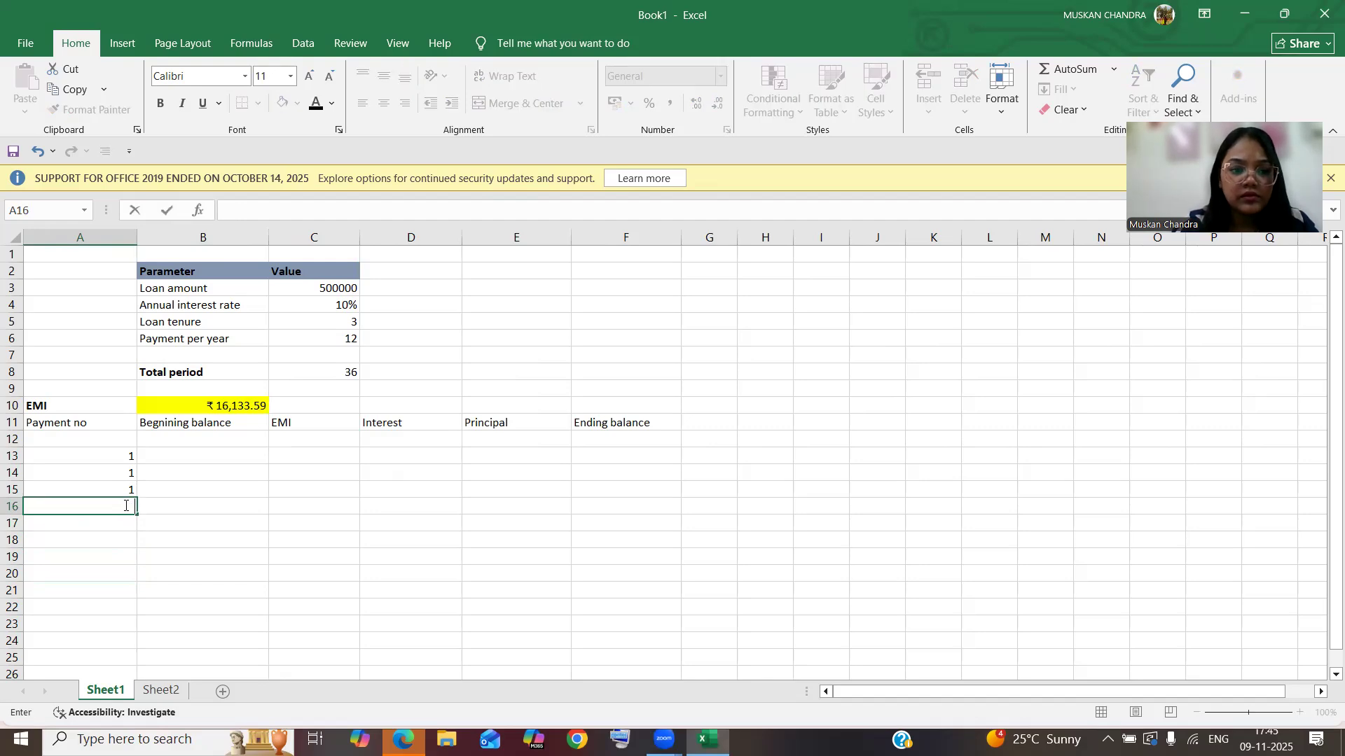
click(125, 490)
key(BackSpace)
key(Up)
key(BackSpace)
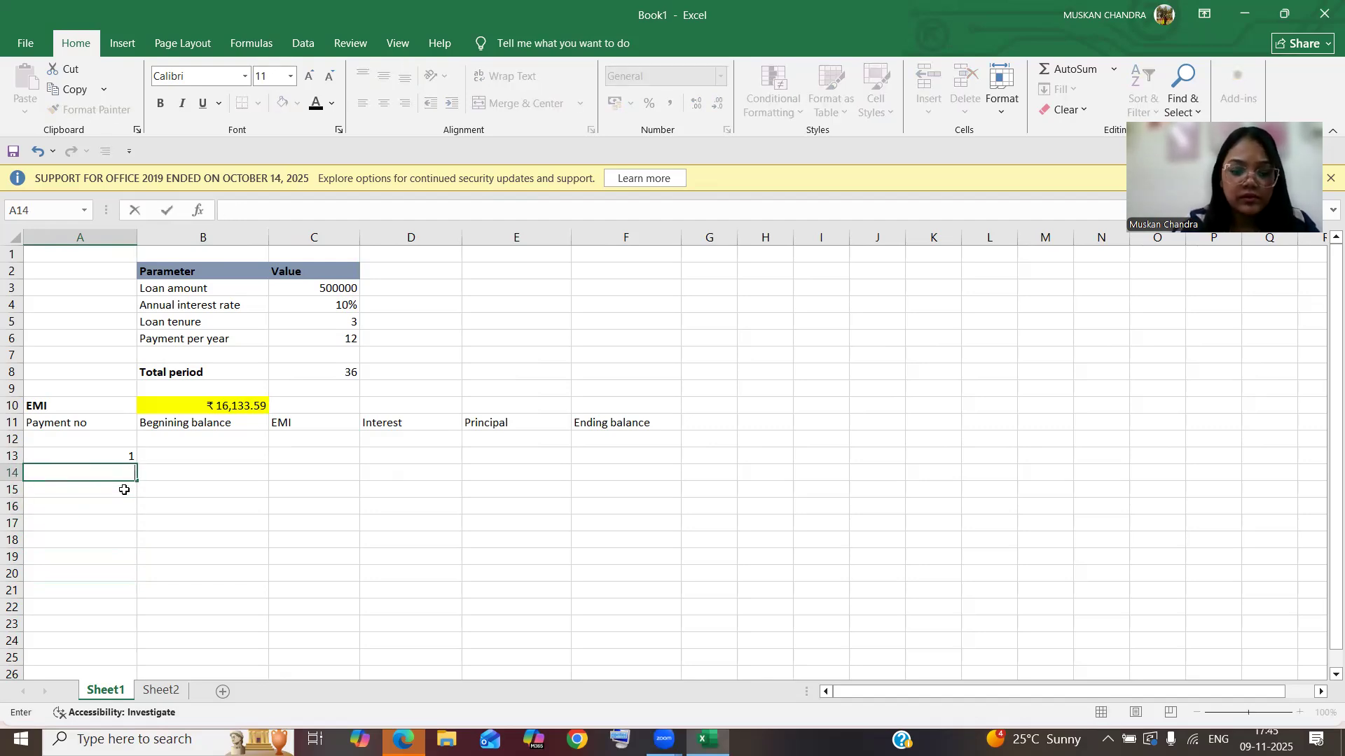
Step: Enter the payment numbers 2 to 6 in A14 through A18
text(2)
key(Return)
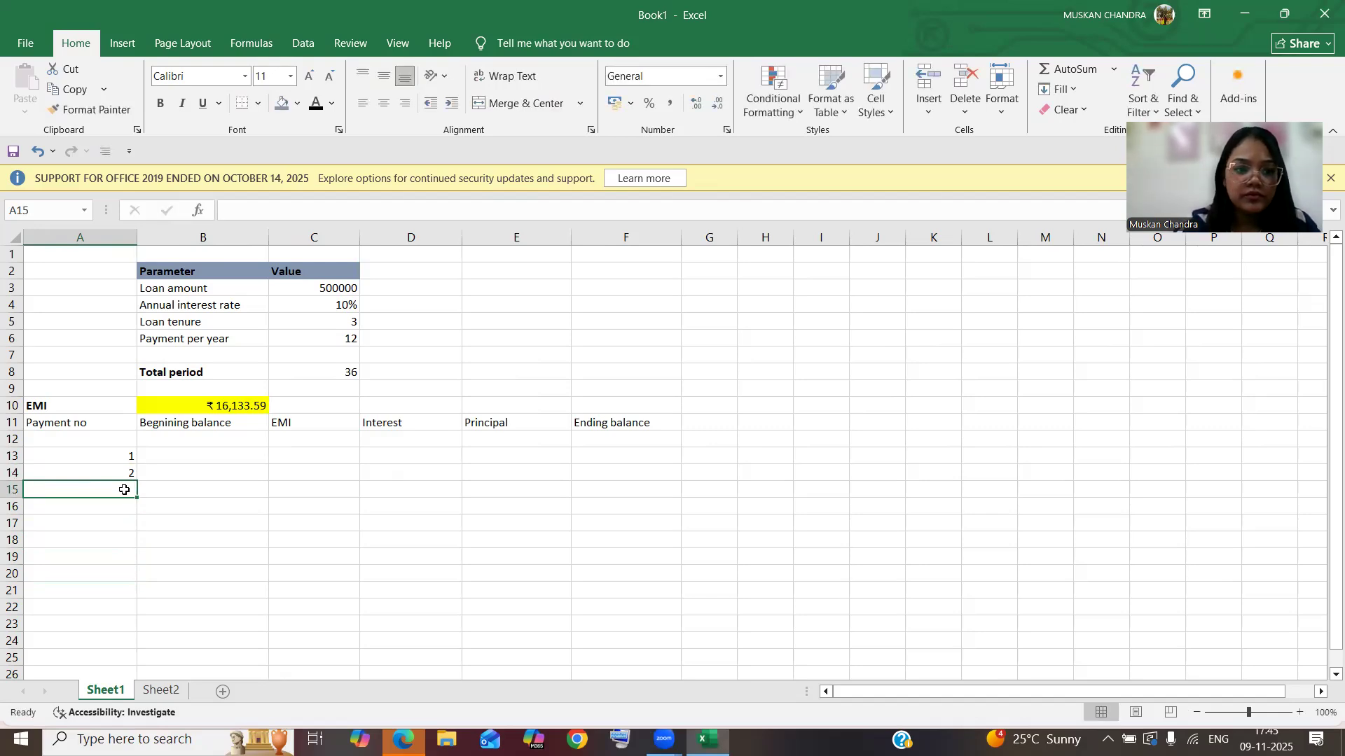
text(3)
key(Return)
text(4)
key(Return)
text(5)
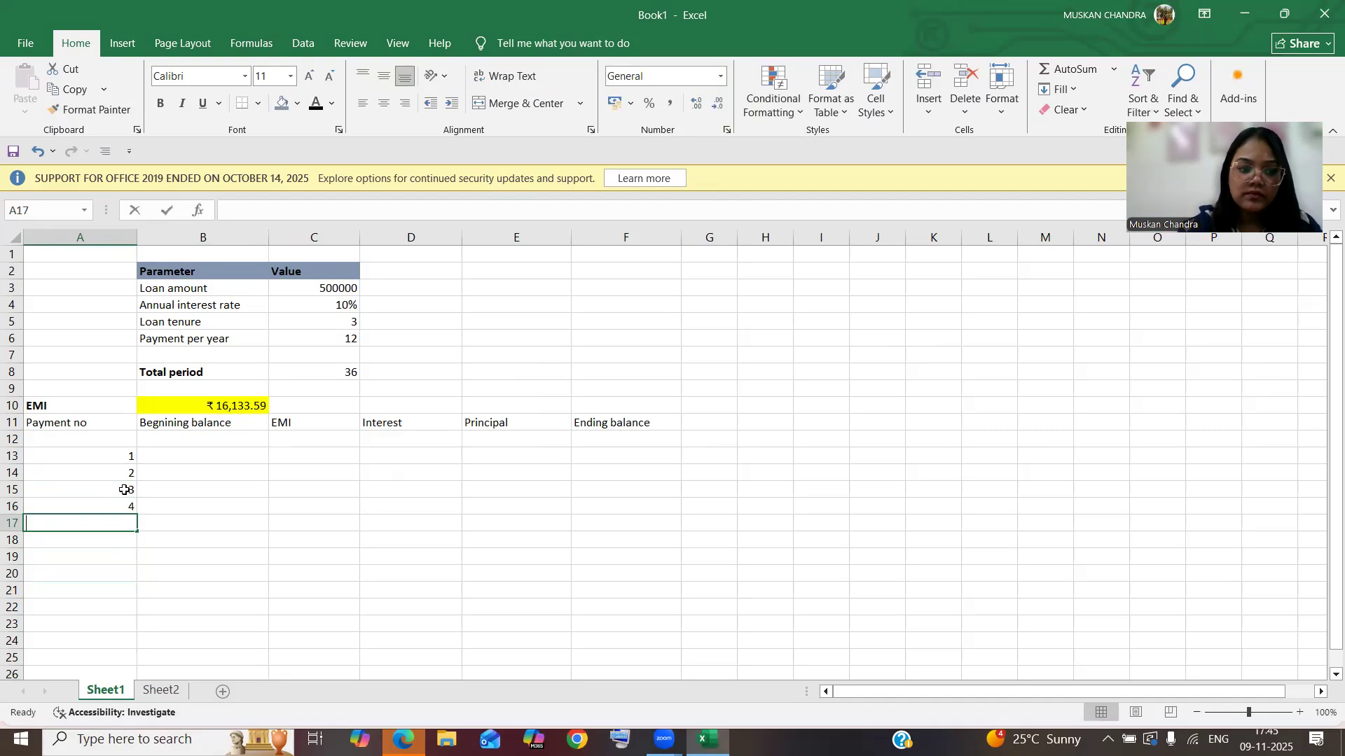
text(6)
key(Return)
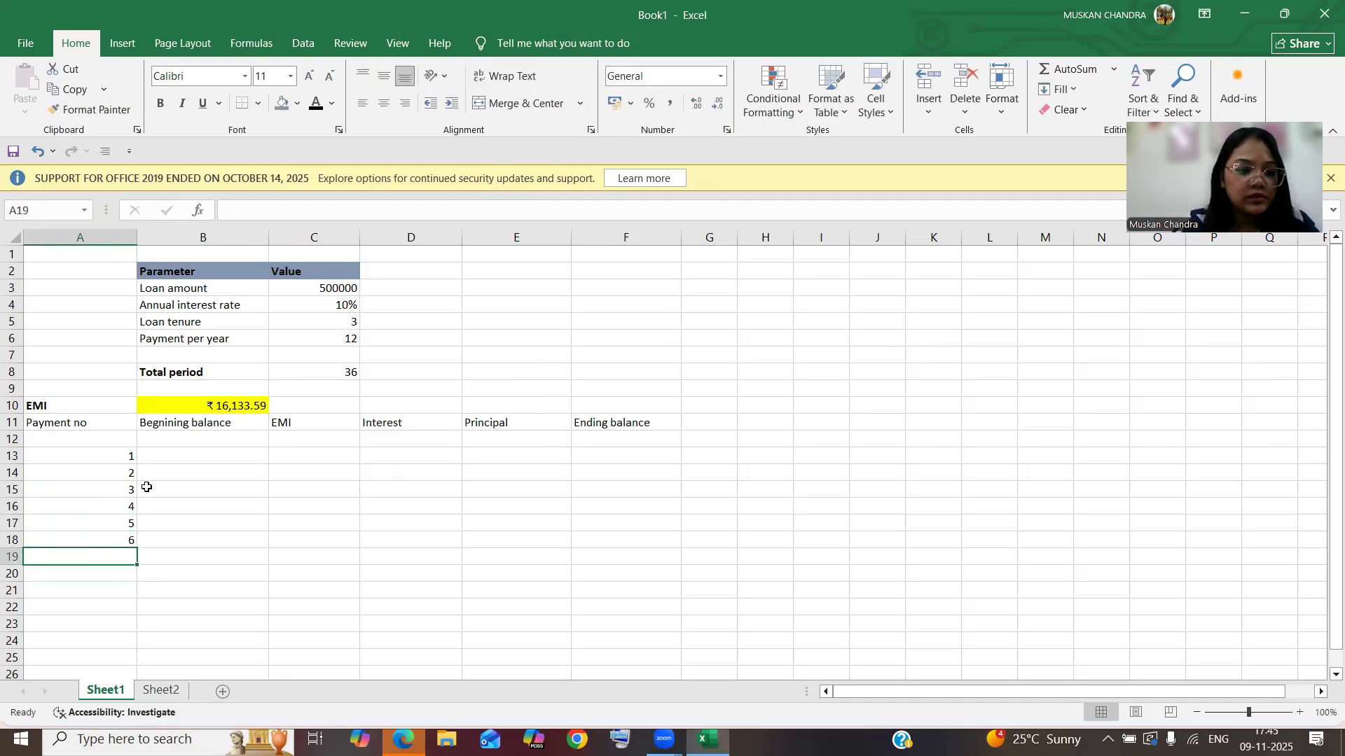
Step: Try to continue the payment numbers by filling A18 down into A19
click(124, 454)
click(128, 539)
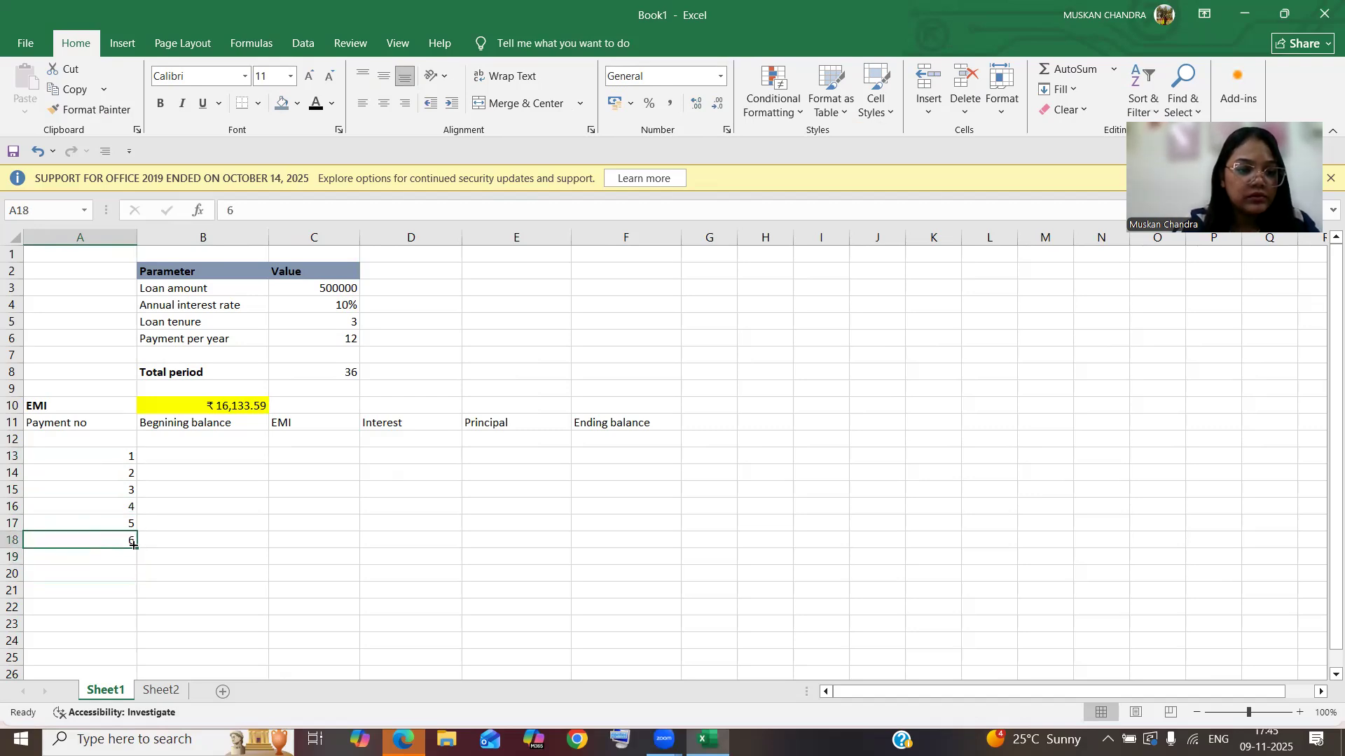
drag(133, 544, 135, 563)
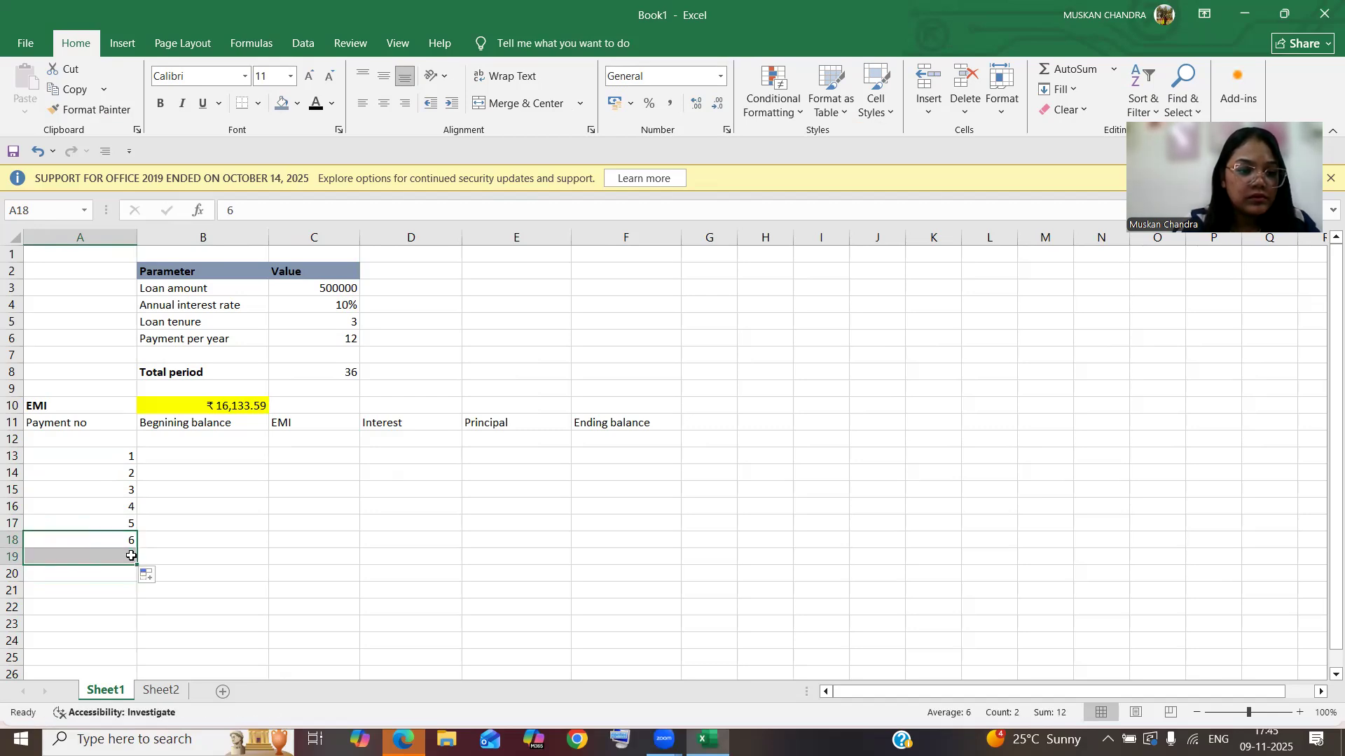
Step: Replace the content of A19 with 7 and continue the payment numbers up to 10 in A22
click(131, 556)
key(BackSpace)
text(7)
key(Return)
text(8)
key(Return)
text(9)
key(Return)
text(10)
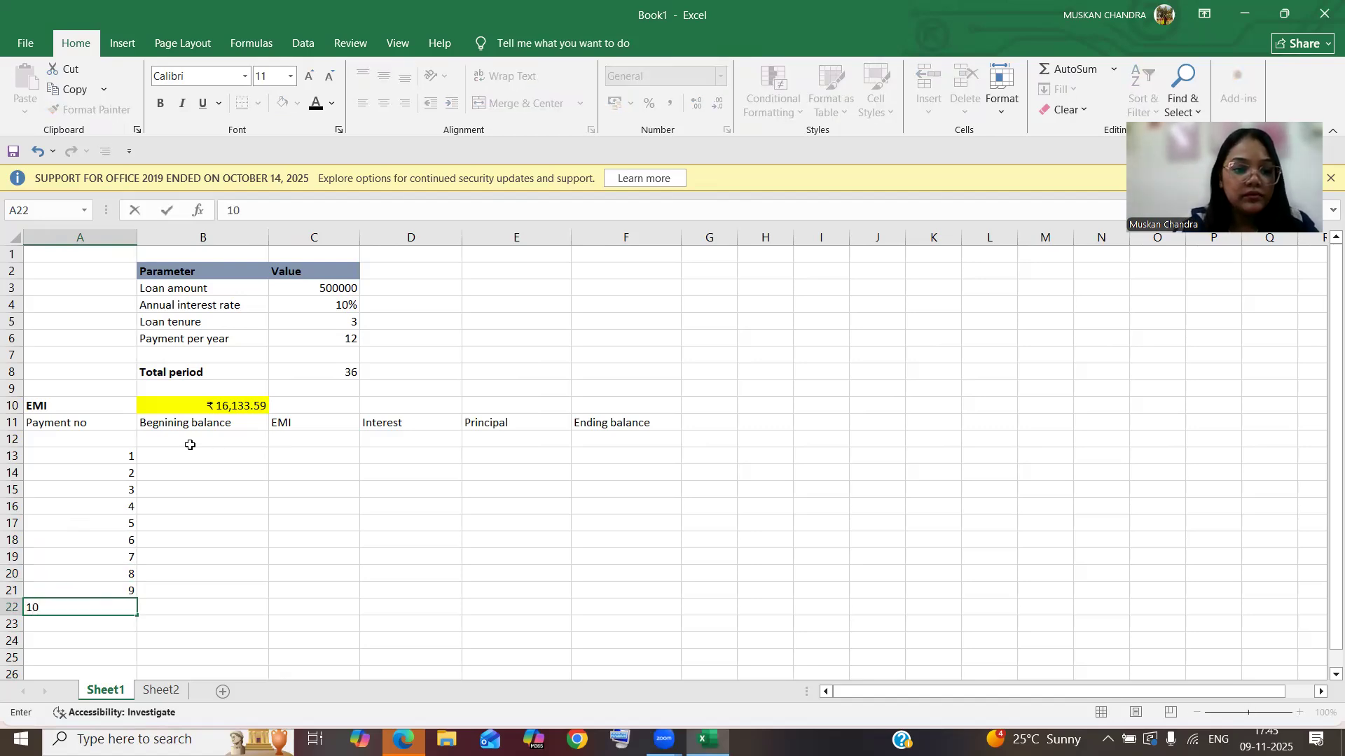
Step: Renumber the payments 1 to 10 in A12 through A21 and clear the extra 10 in A22
click(121, 445)
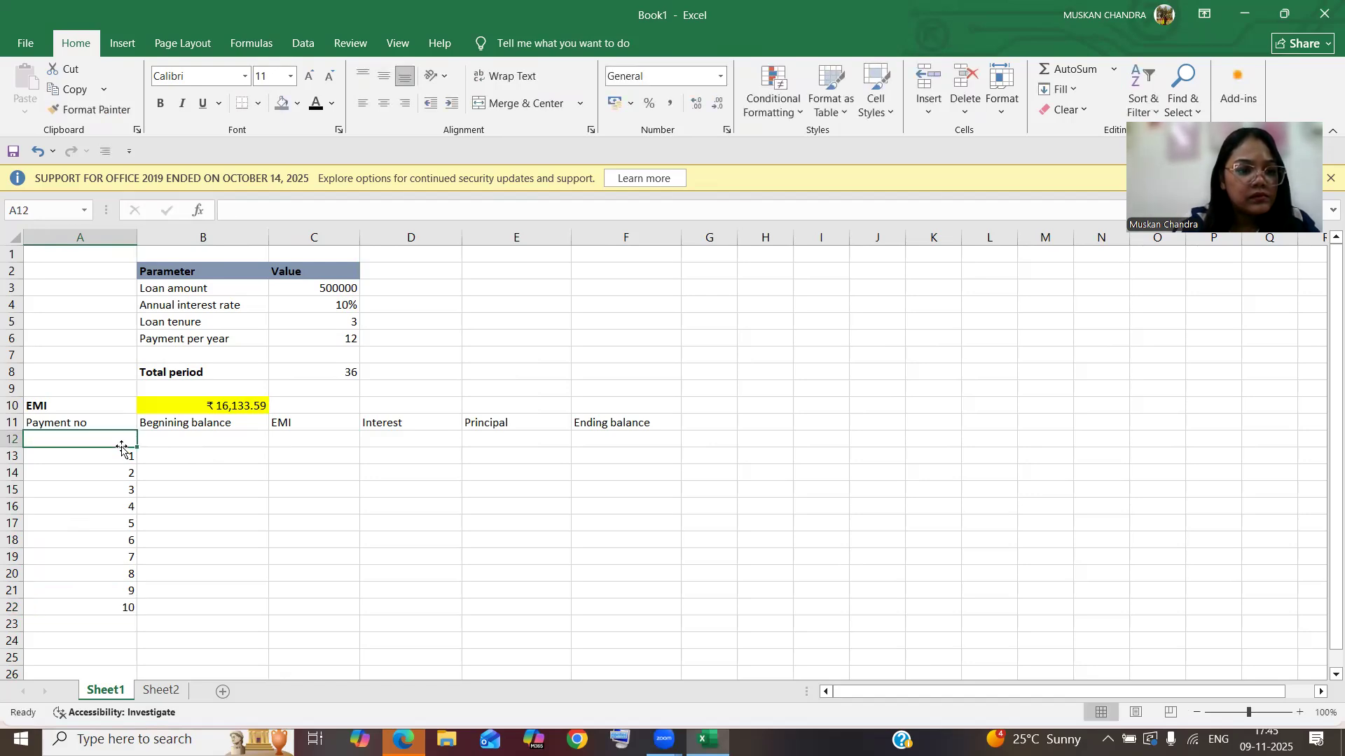
text(1)
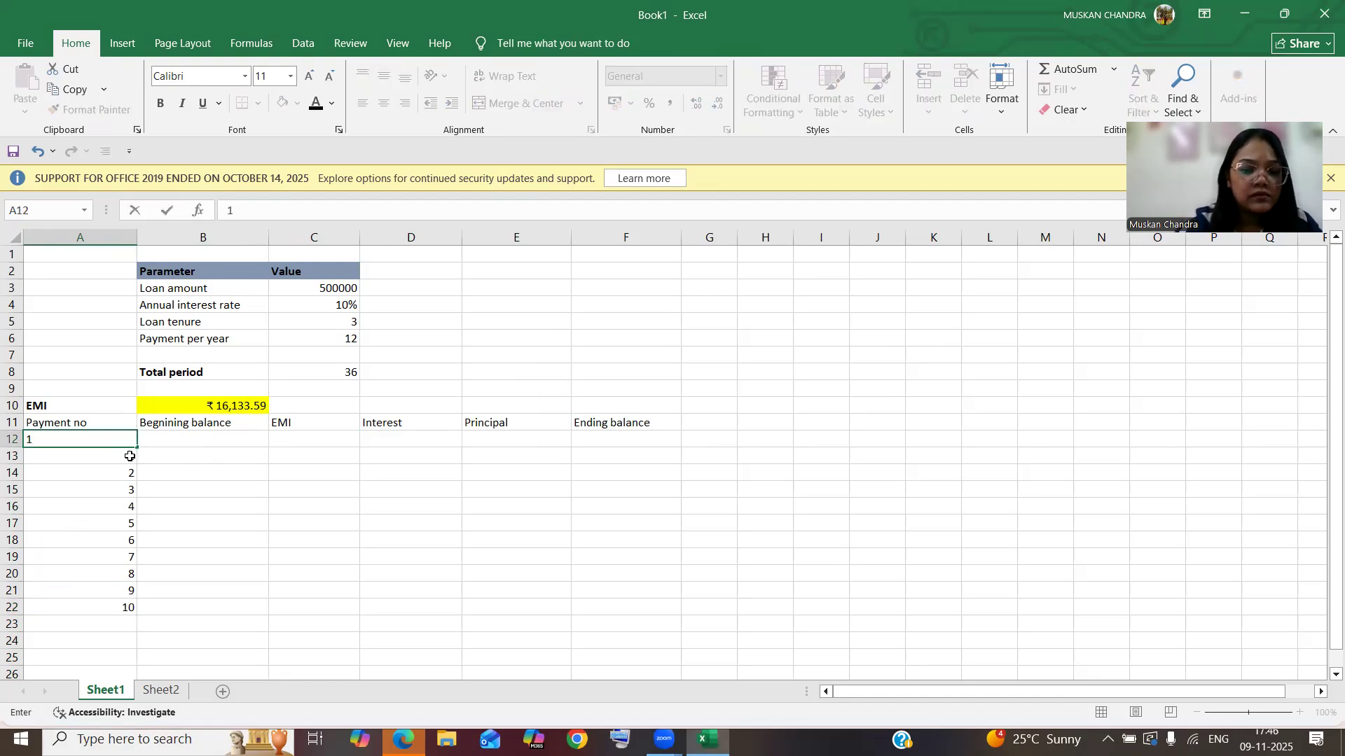
key(Return)
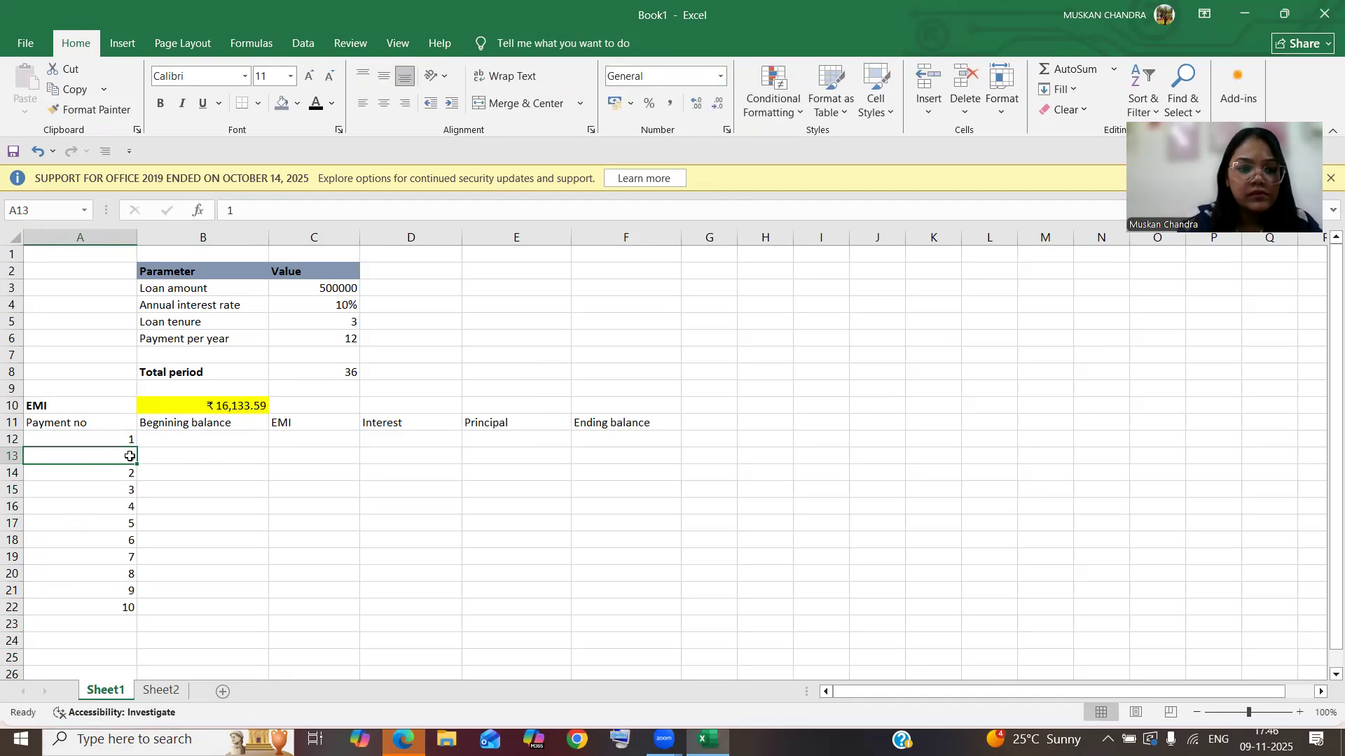
text(2)
key(Return)
text(3)
key(Return)
text(4)
key(Return)
text(5)
key(Return)
text(6)
key(Return)
text(7)
key(Return)
text(8)
key(Return)
text(9)
key(Return)
text(10)
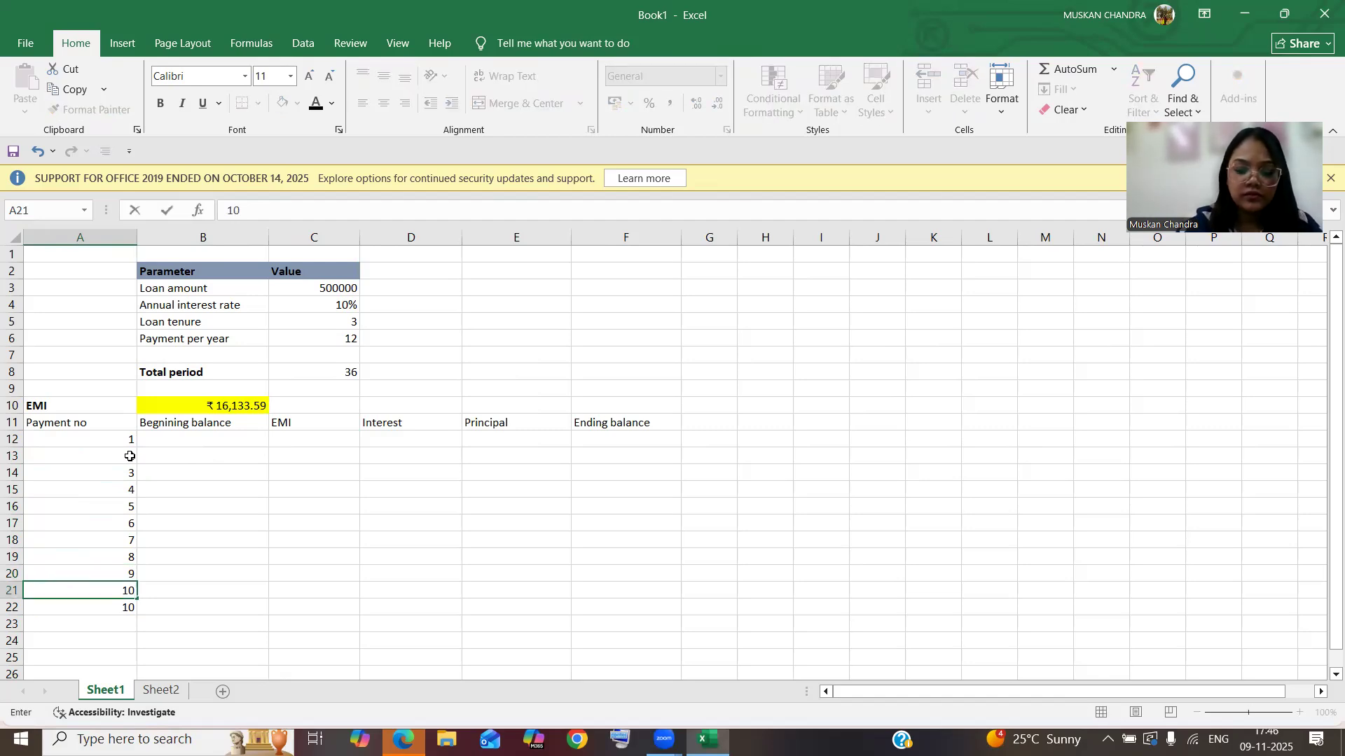
key(Return)
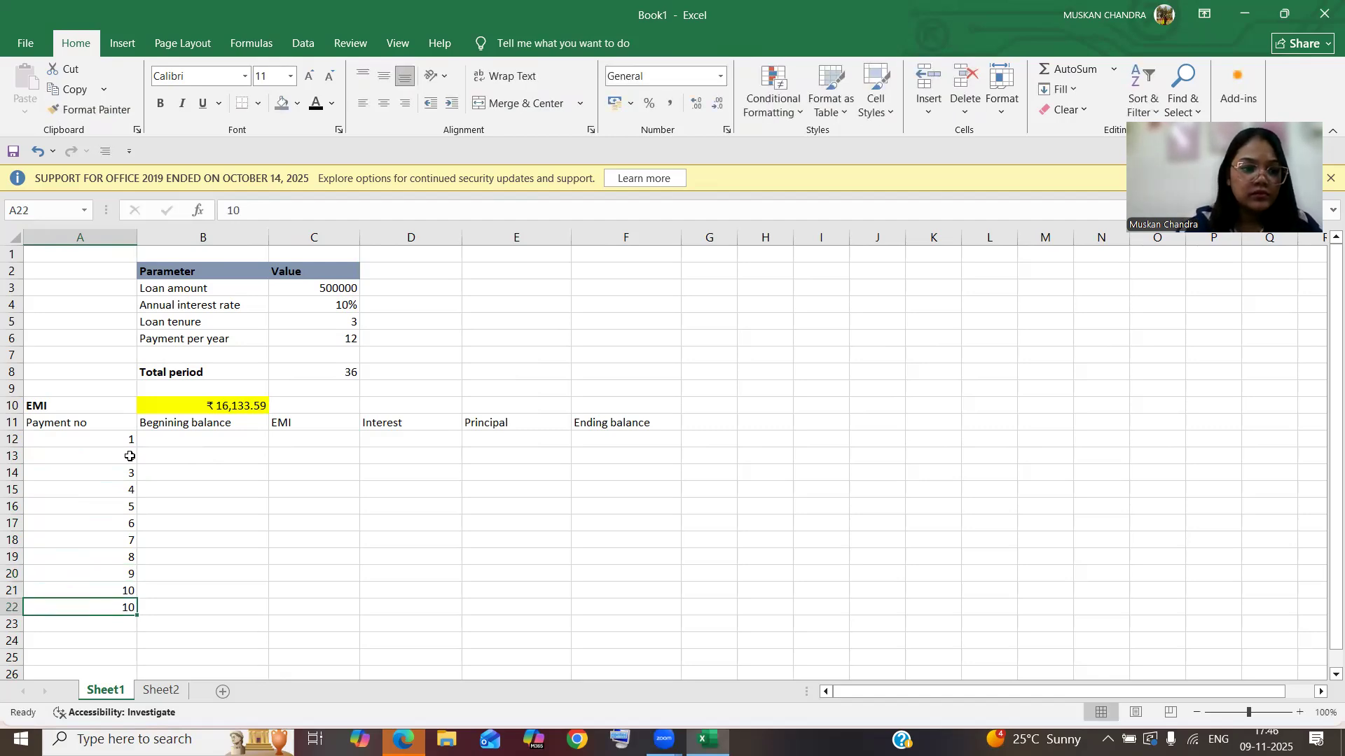
key(BackSpace)
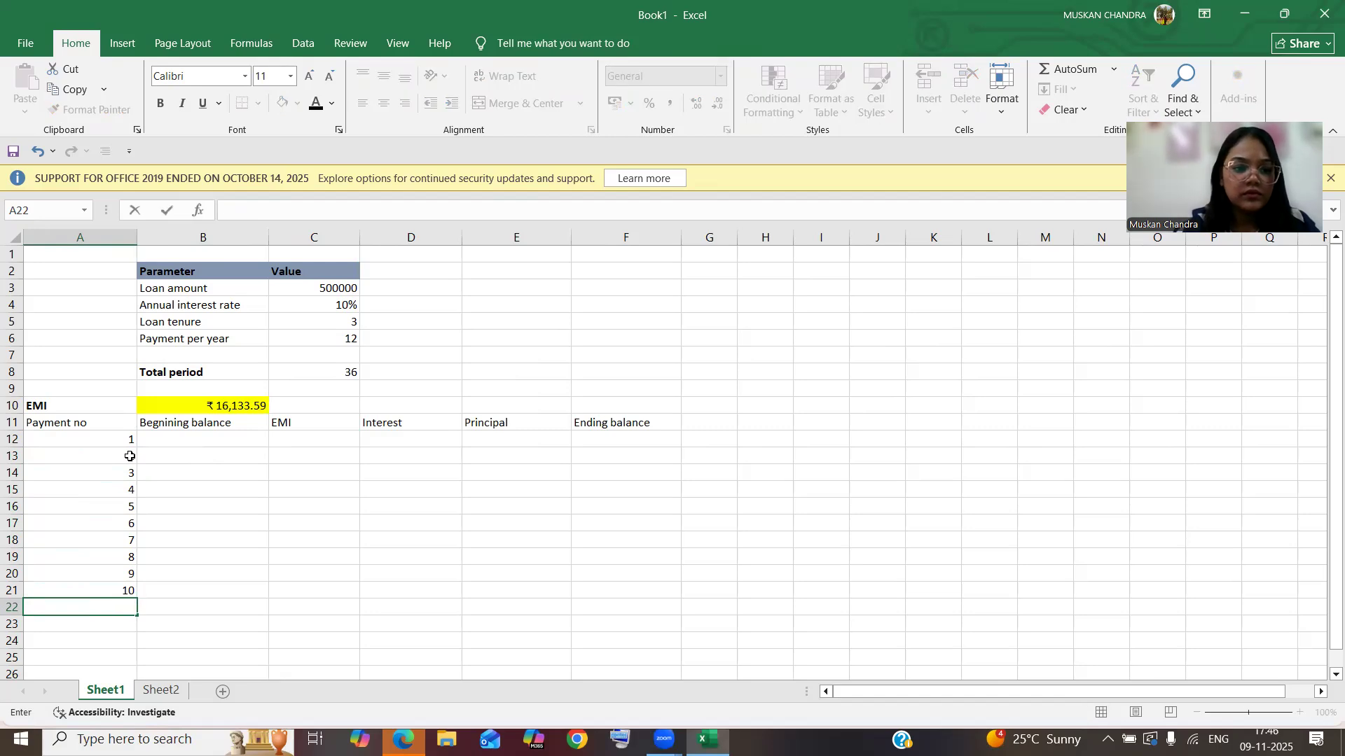
Step: Set the first beginning balance in B12 to the loan amount with =C3
click(177, 441)
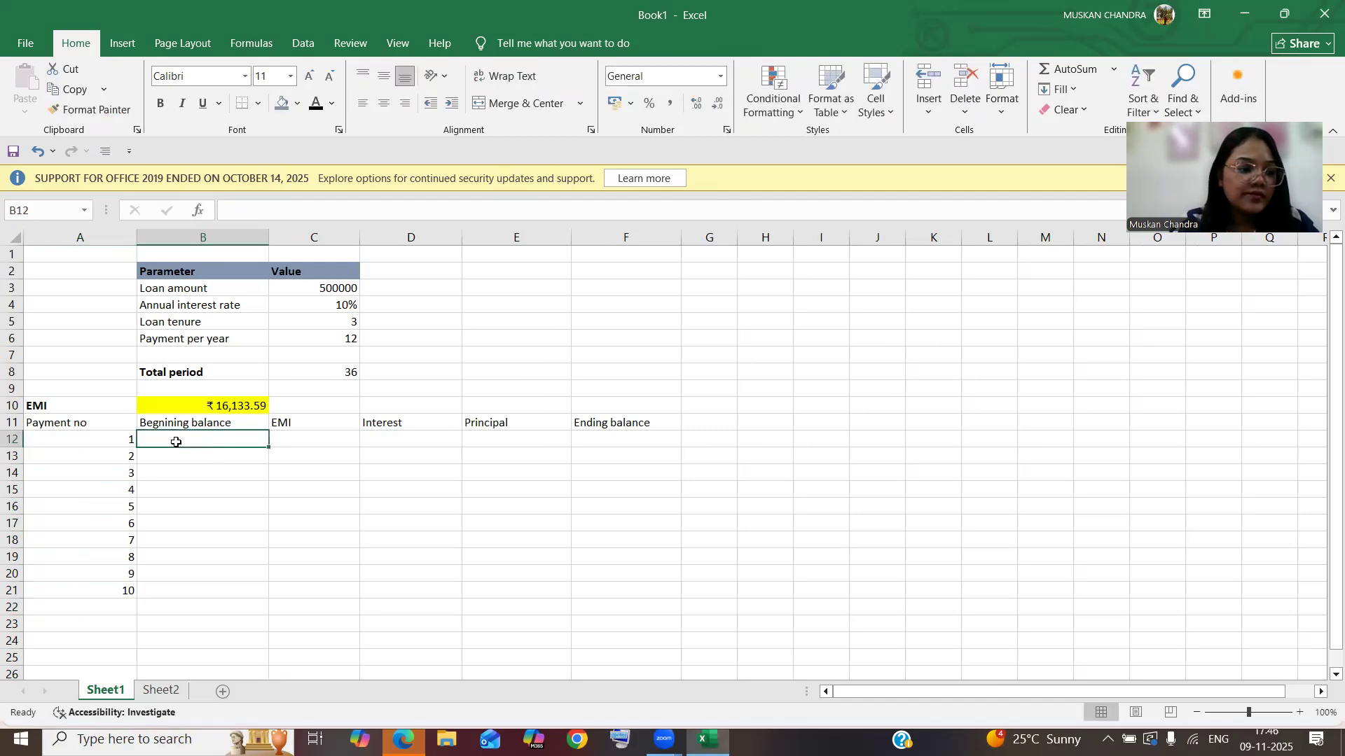
text(=)
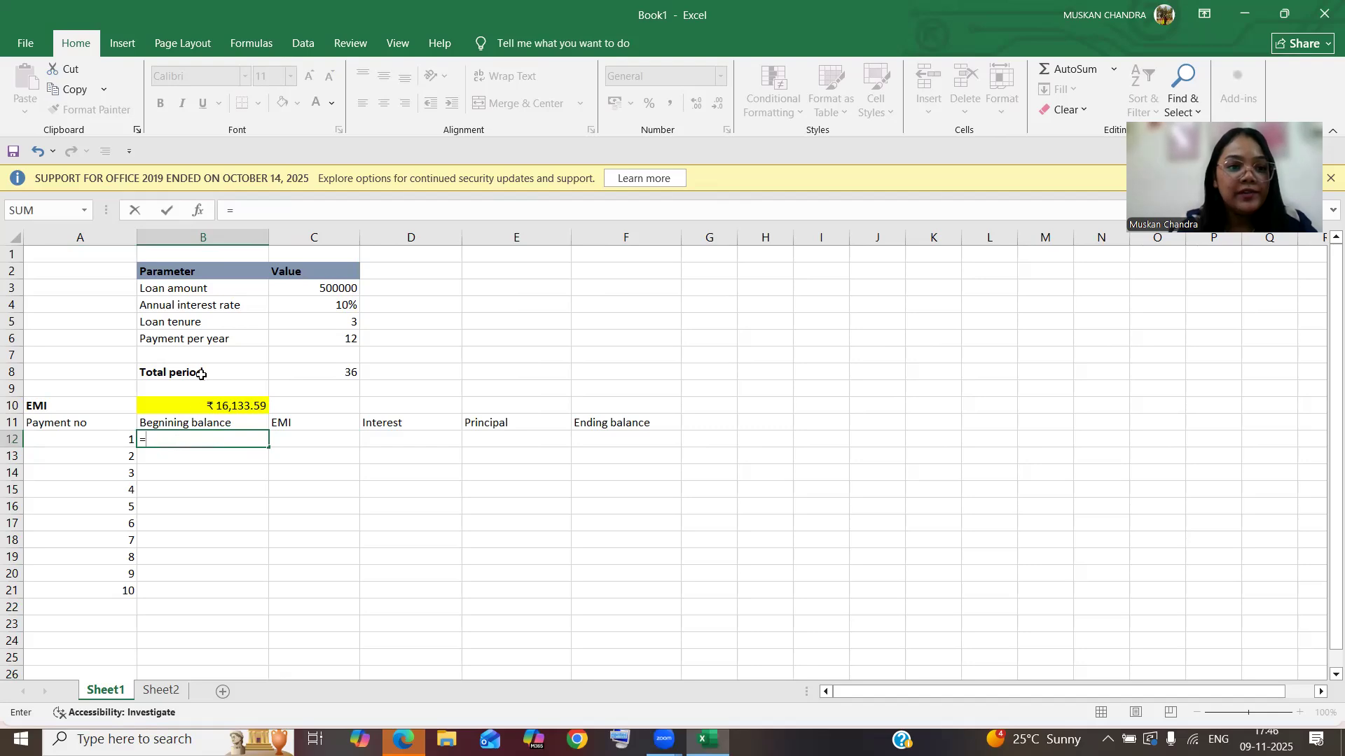
click(319, 288)
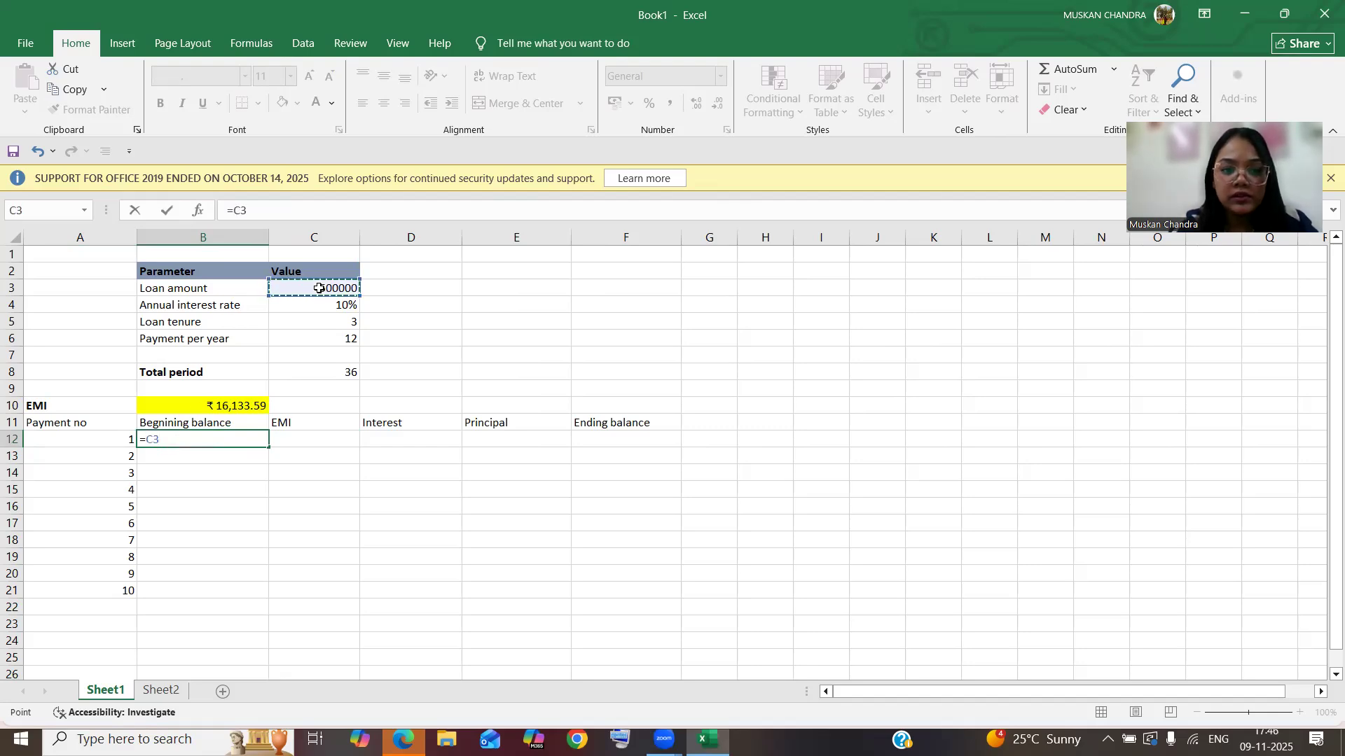
key(Return)
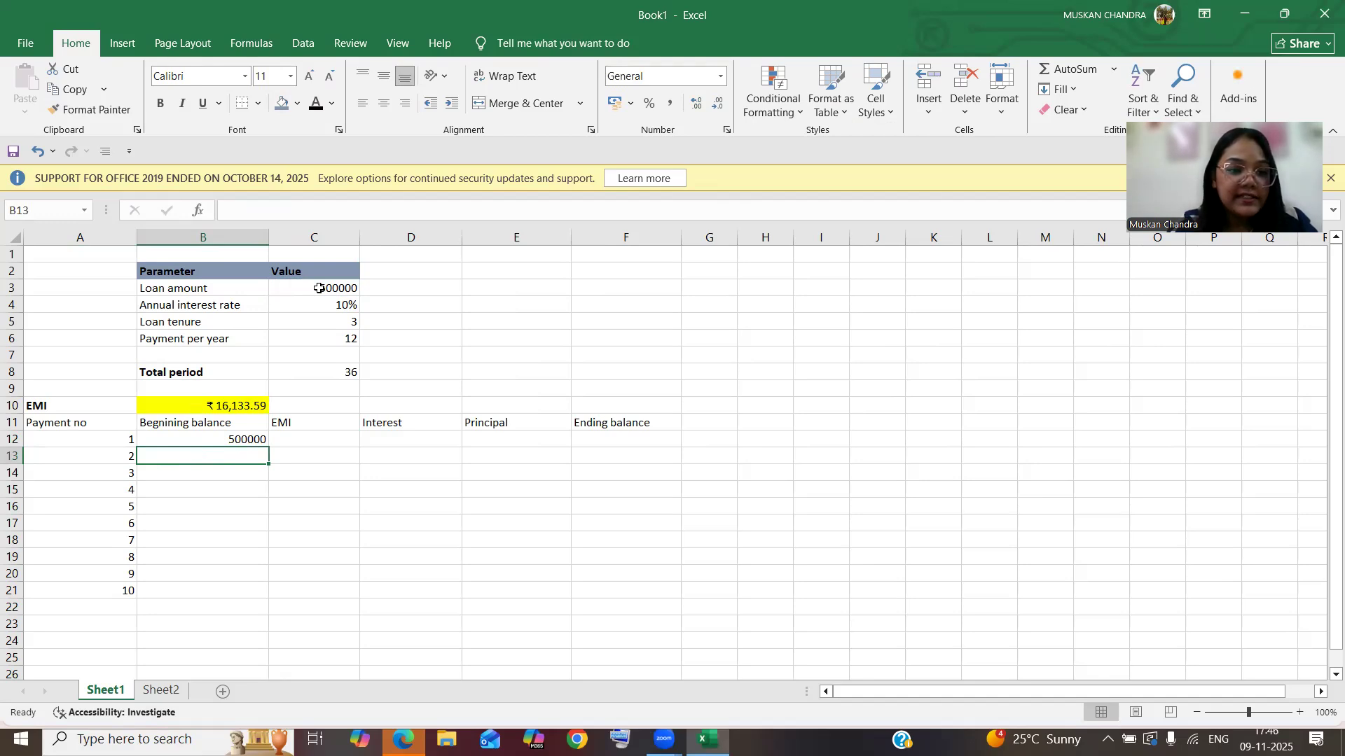
Step: Link C12 to the calculated EMI with =B10 and try to fill it down through C21
click(298, 440)
text(=)
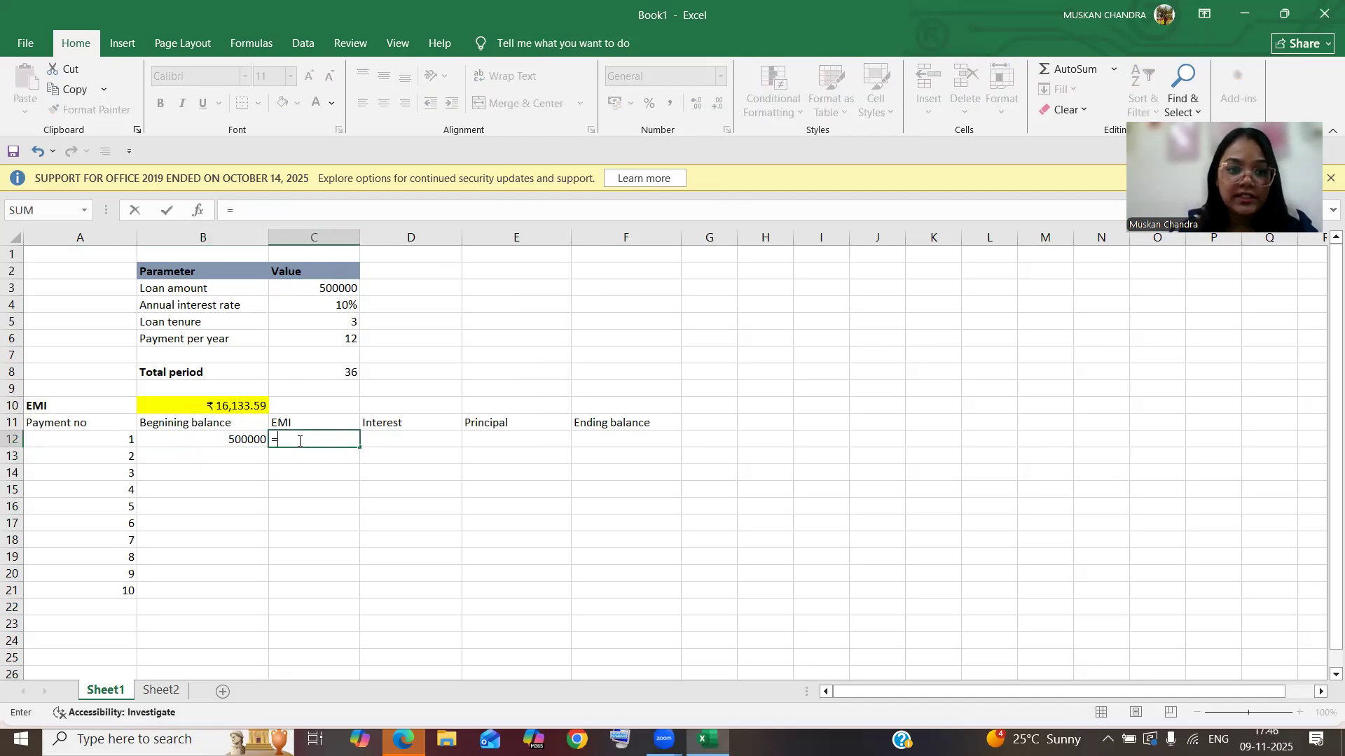
click(237, 409)
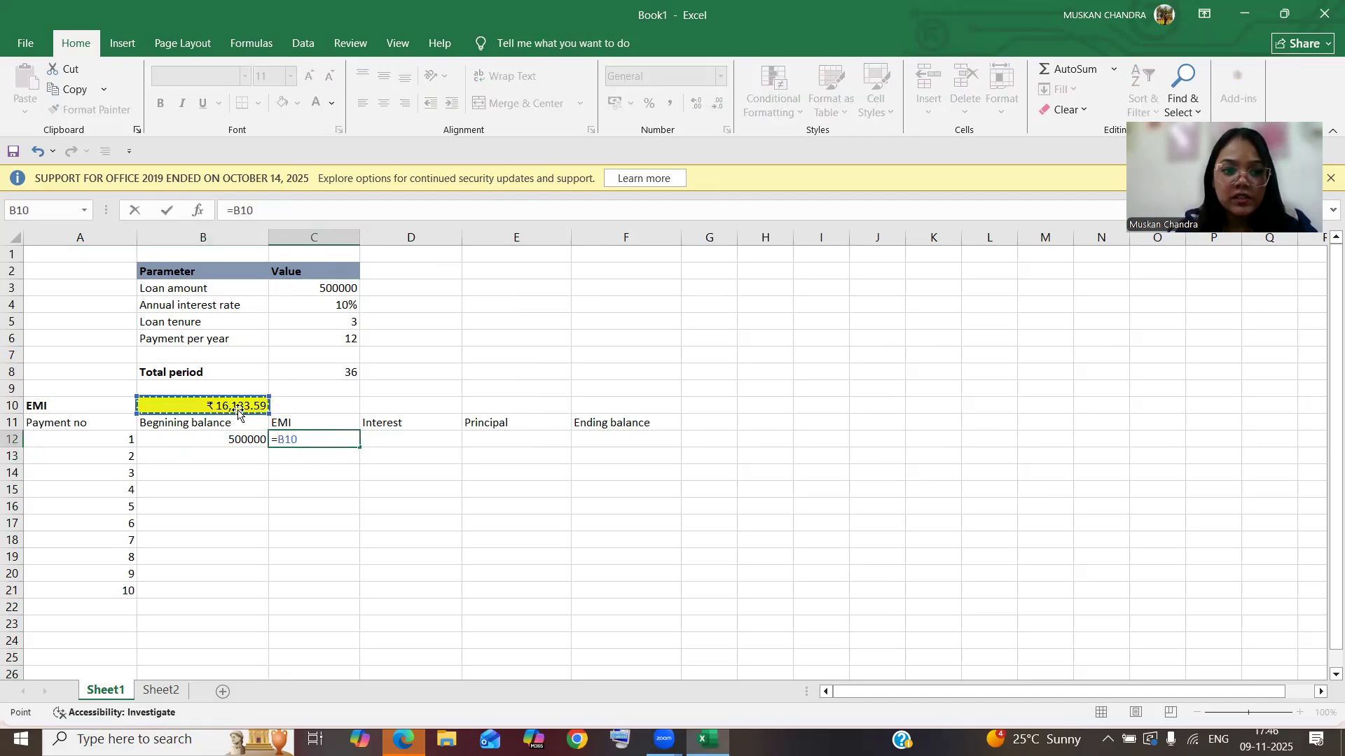
key(Return)
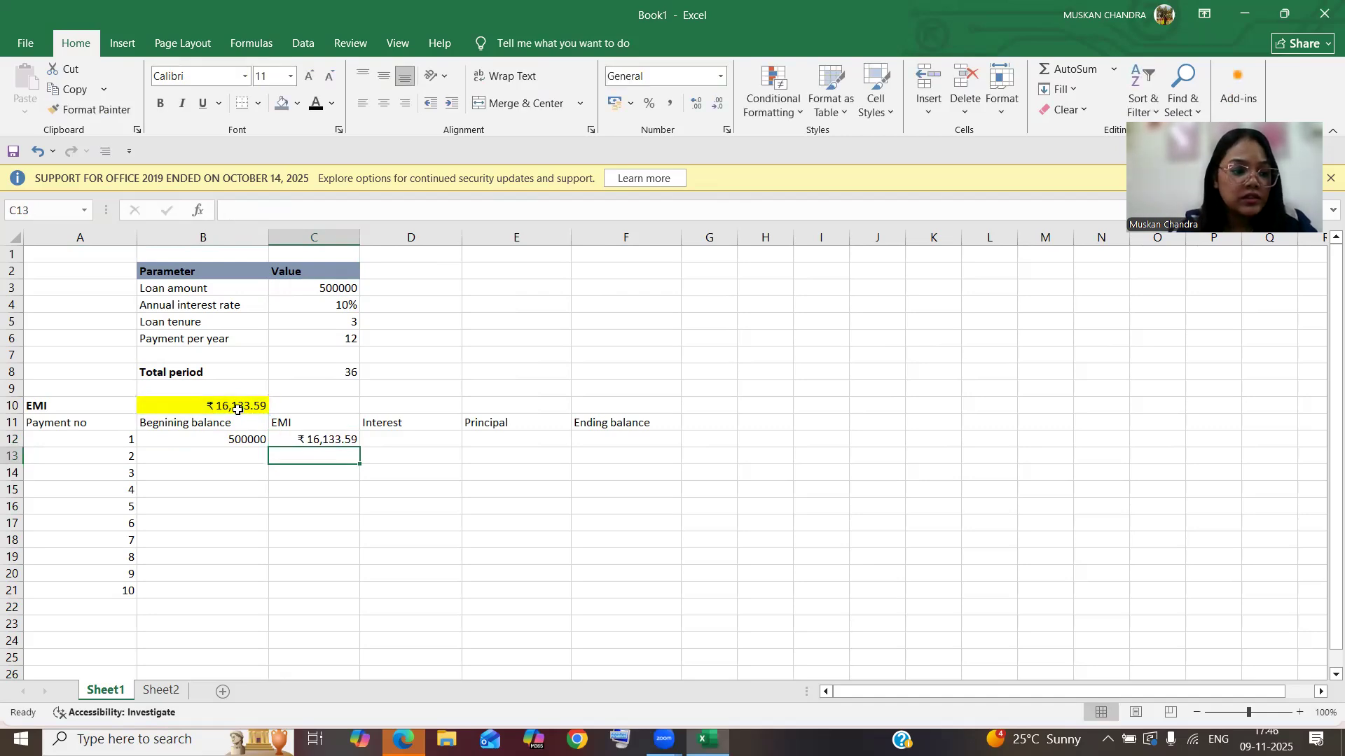
click(343, 440)
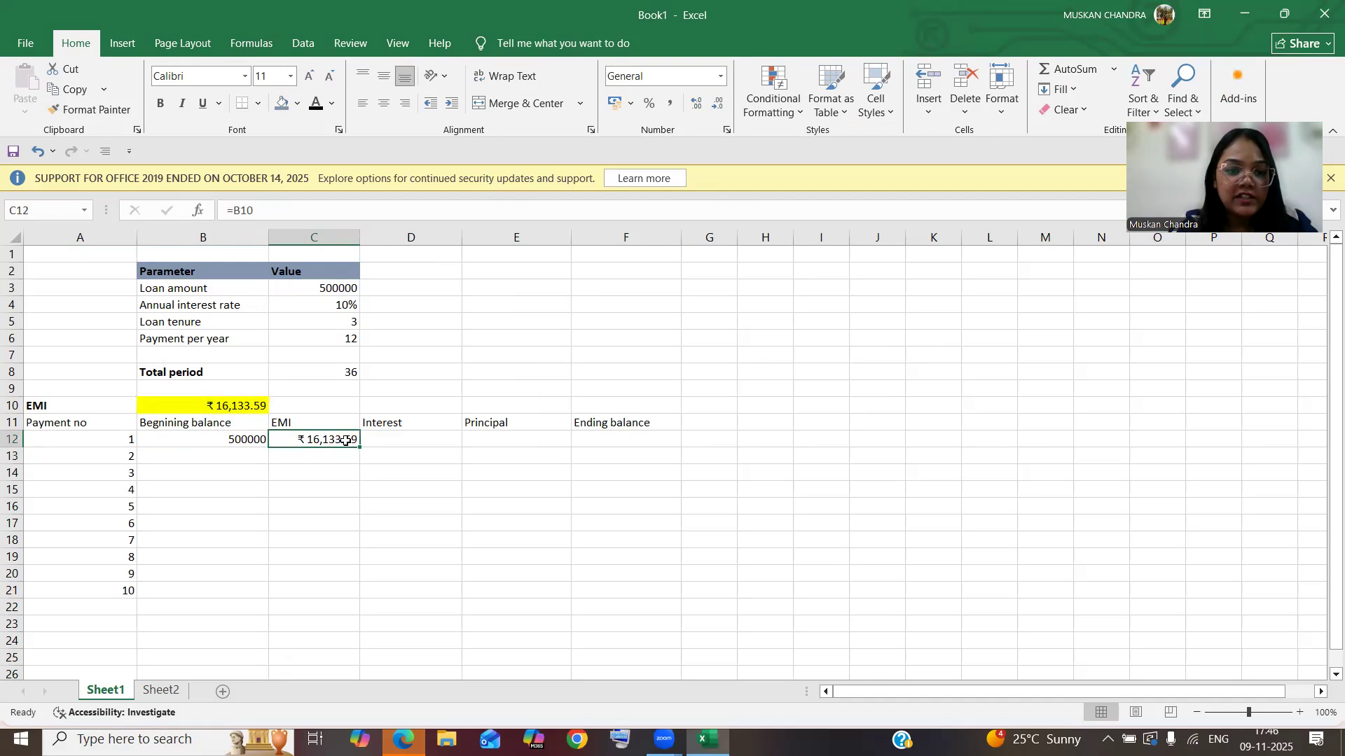
drag(360, 446, 355, 594)
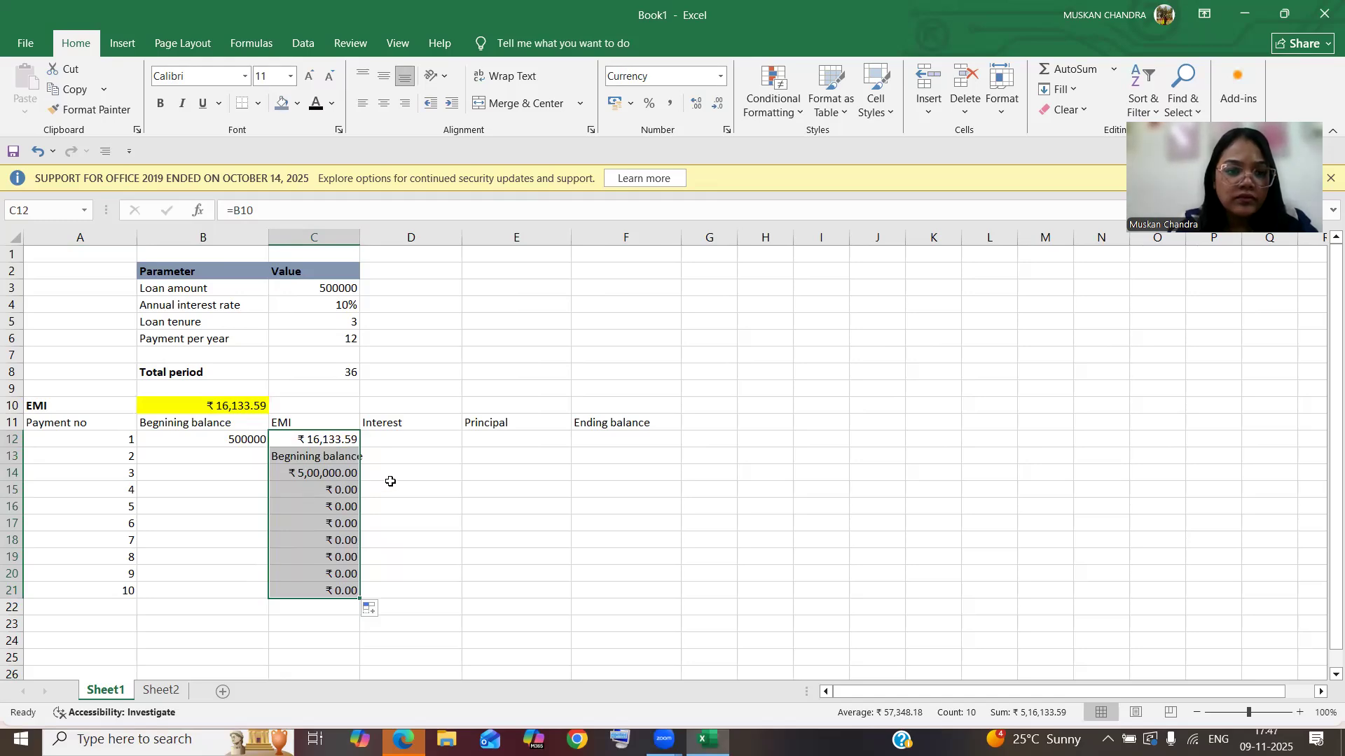
Step: Clear the EMI column cells C12 through C21
key(BackSpace)
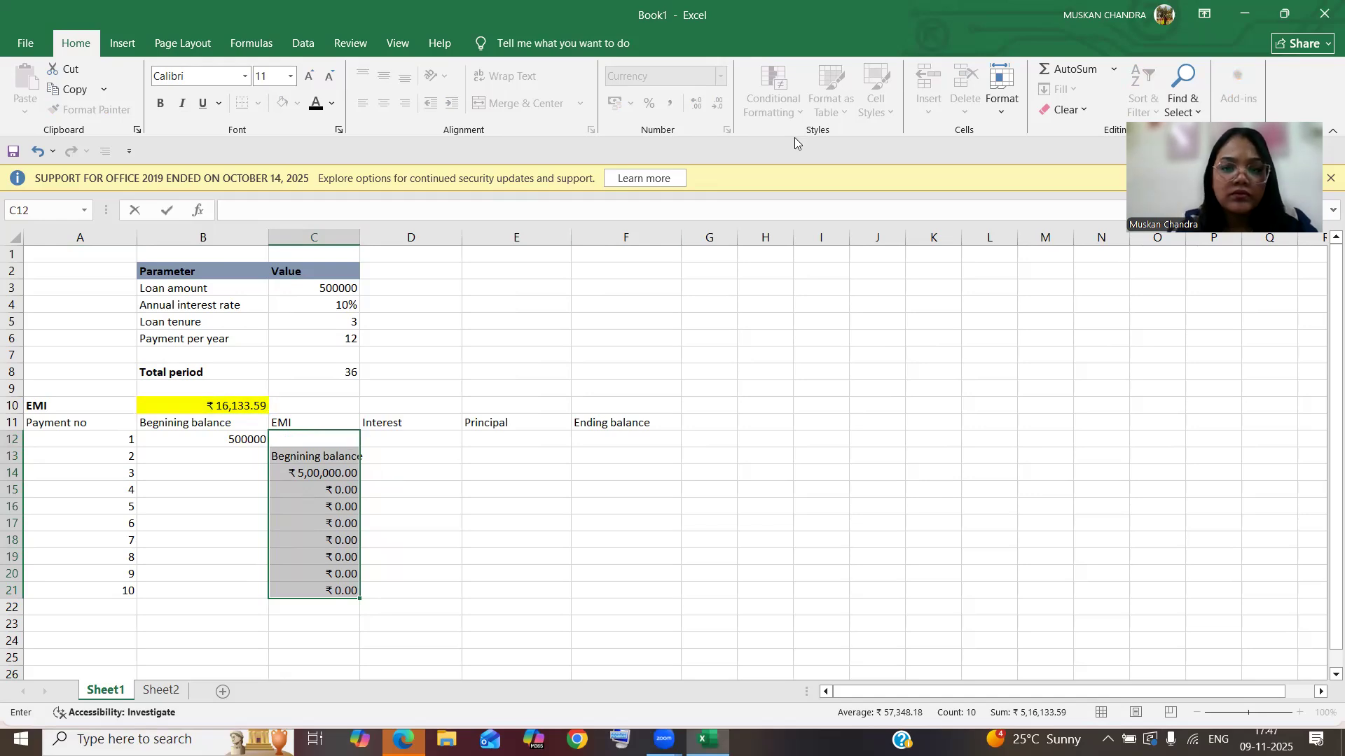
click(365, 455)
click(324, 460)
key(BackSpace)
click(348, 468)
key(BackSpace)
click(349, 470)
key(Return)
key(BackSpace)
key(Return)
key(BackSpace)
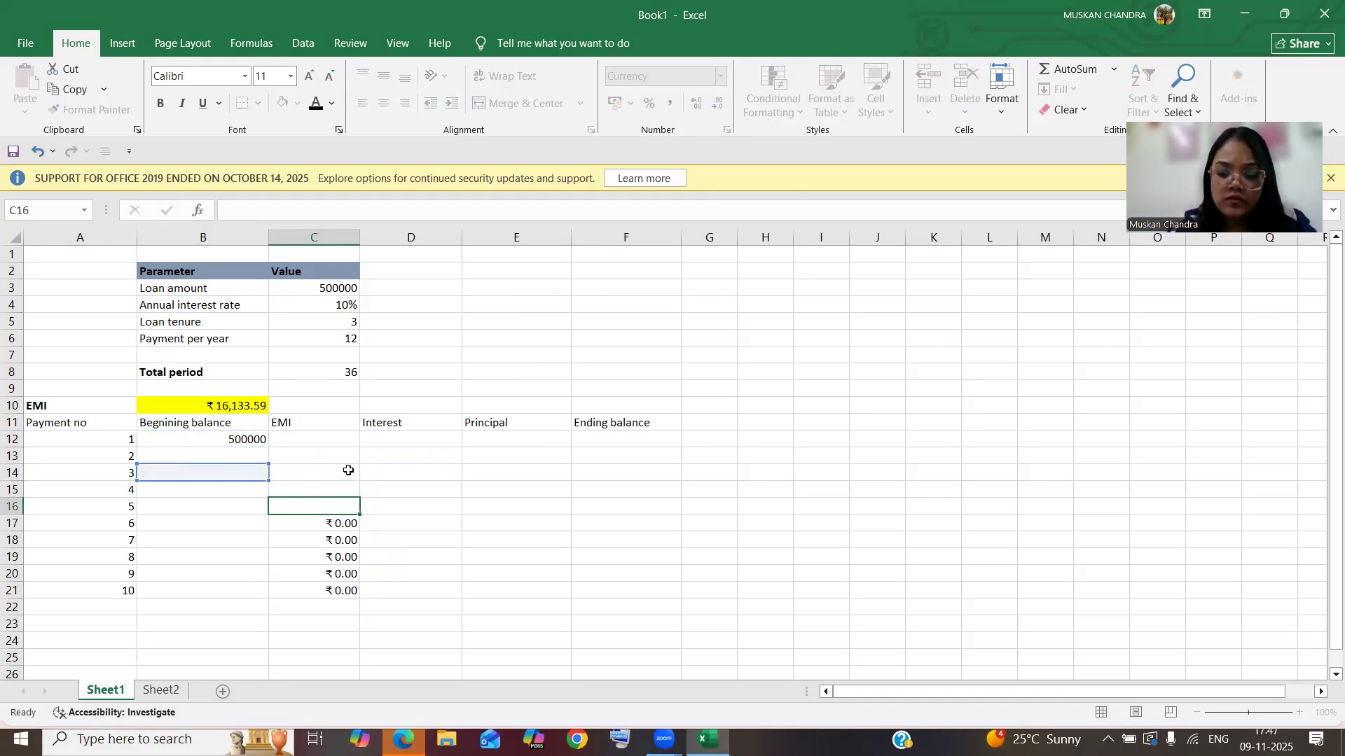
key(Return)
key(BackSpace)
key(Return)
key(BackSpace)
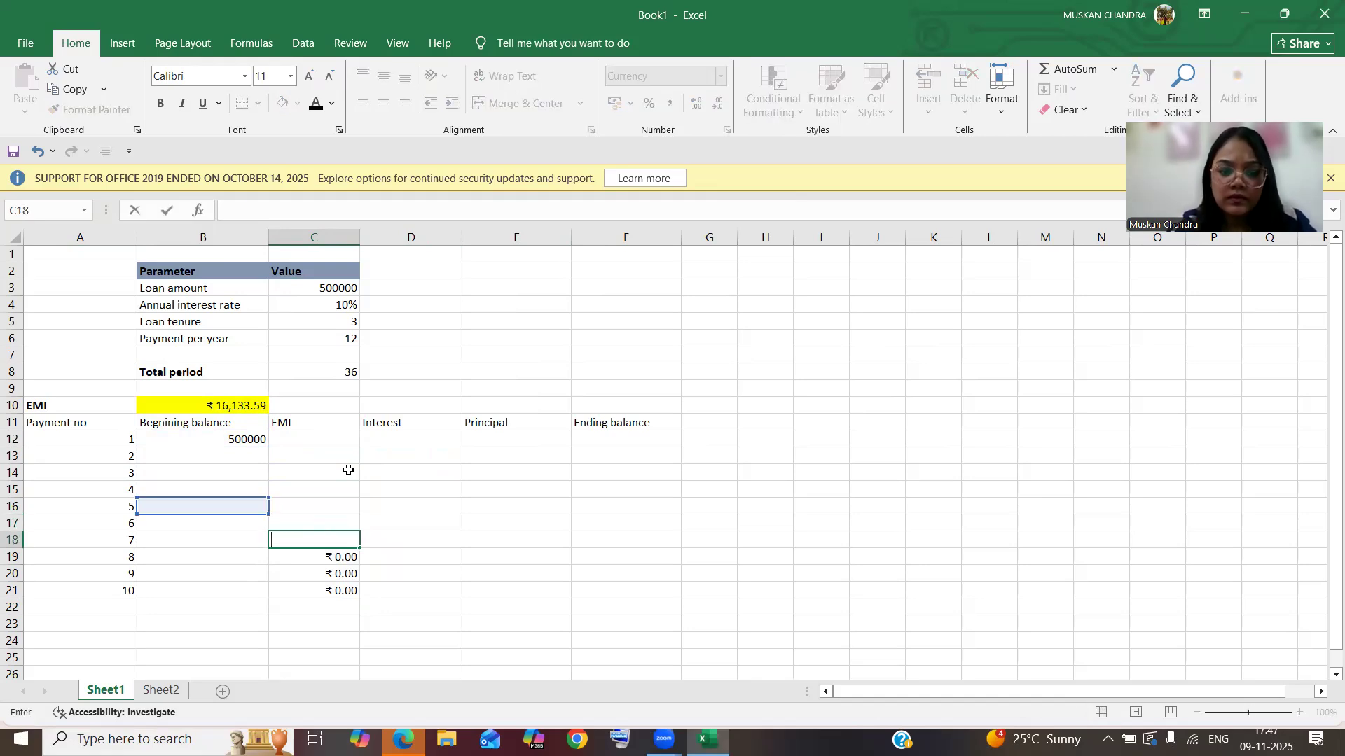
key(Return)
key(BackSpace)
key(Return)
key(BackSpace)
key(Return)
key(BackSpace)
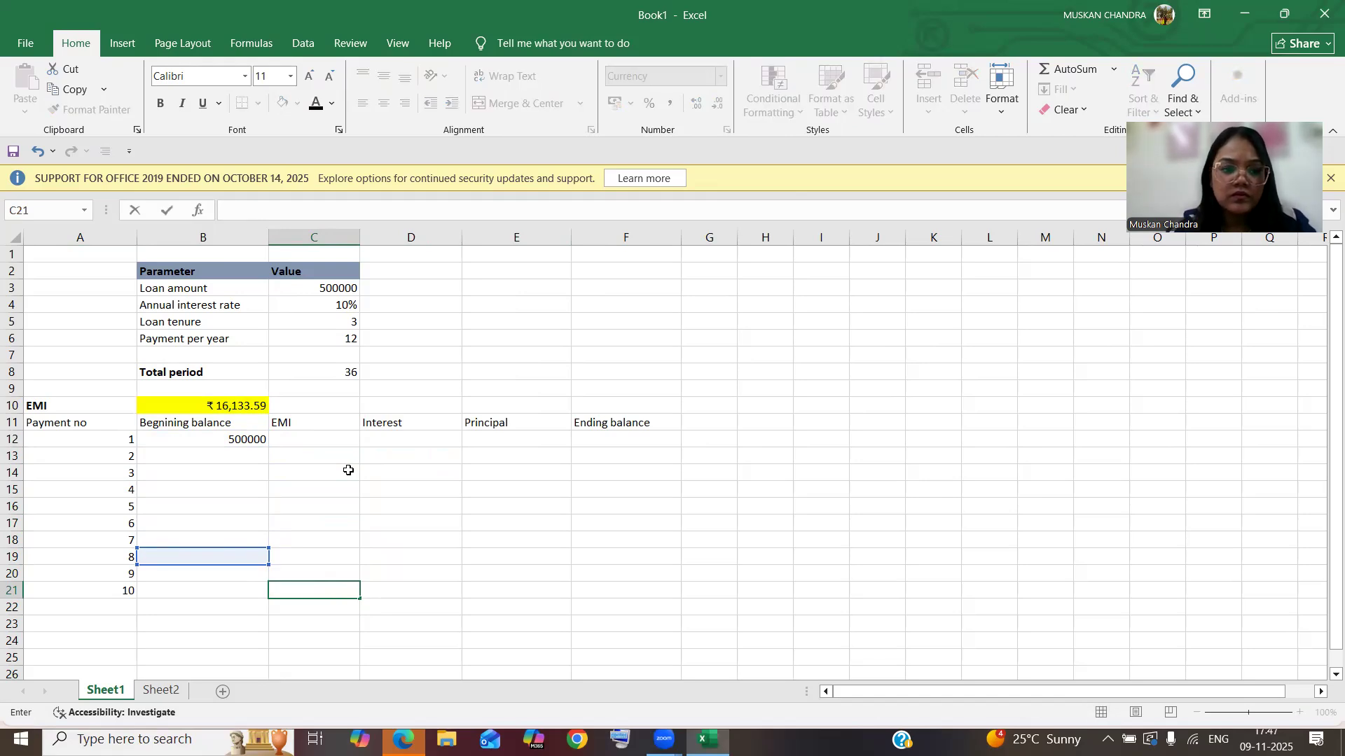
Step: Enter =B10 in C12 as the EMI for the first payment
click(322, 439)
text(=)
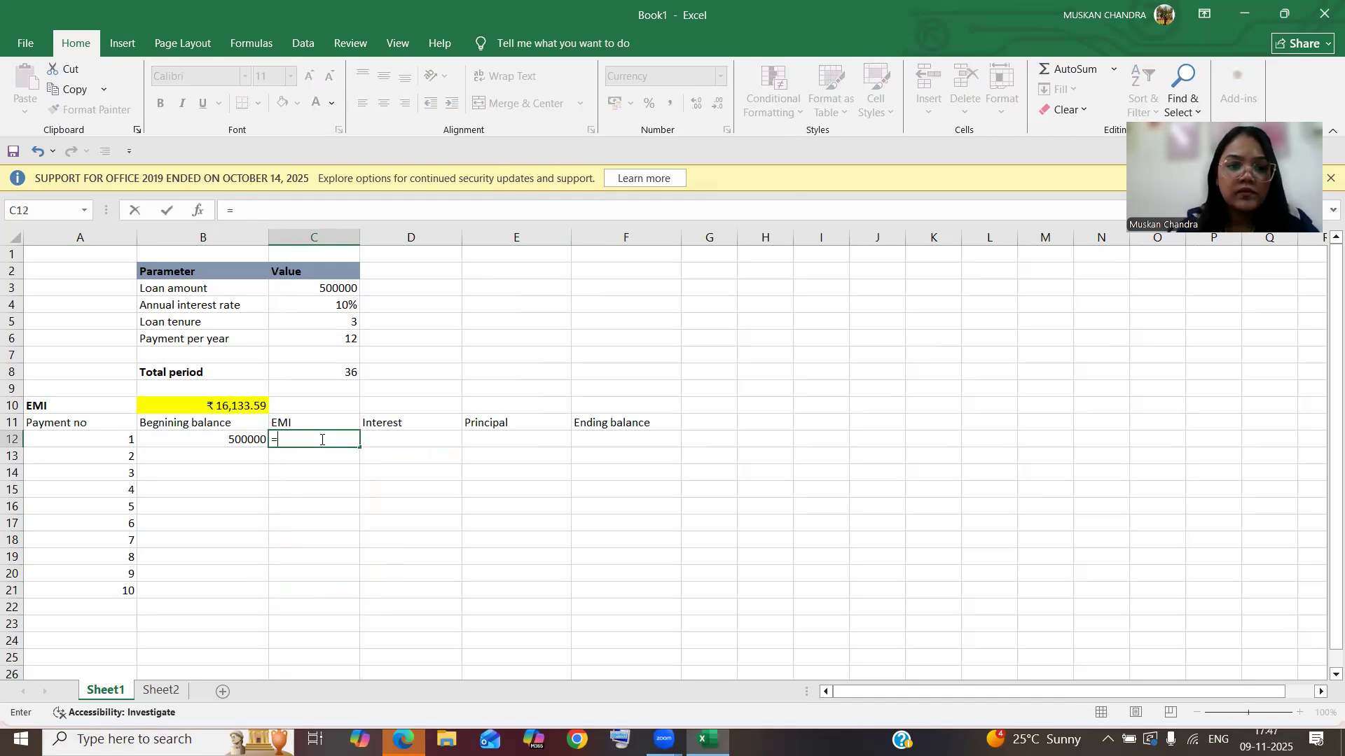
click(261, 406)
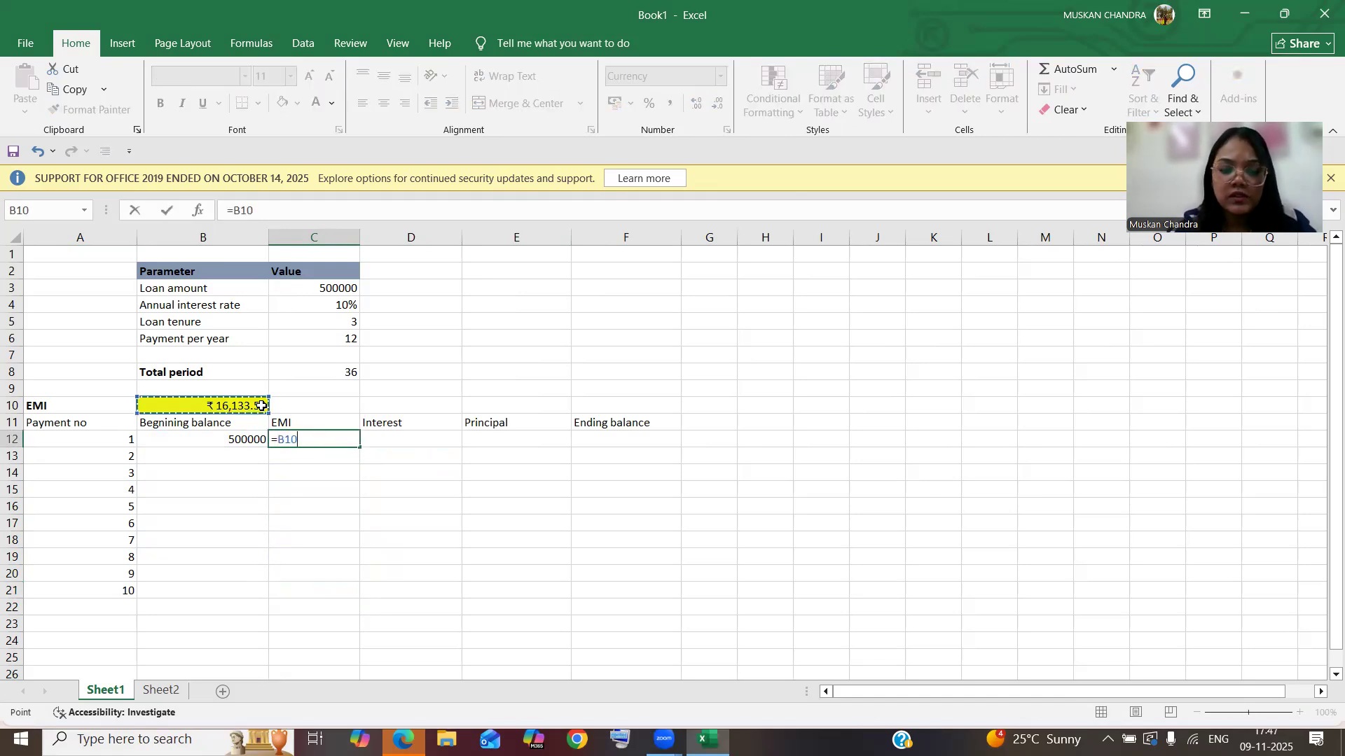
key(Return)
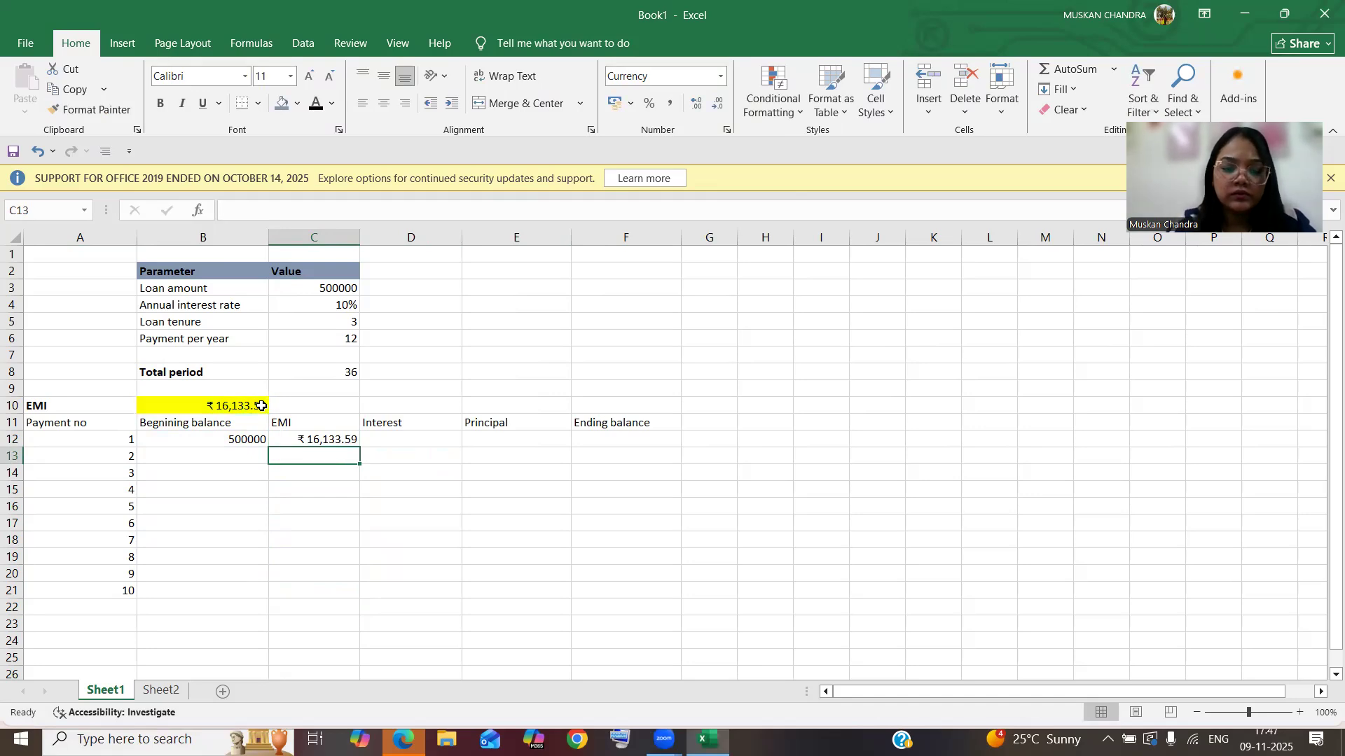
Step: Enter =B10 in C13 for the second payment's EMI and try to fill it down into C14
text(=)
click(256, 406)
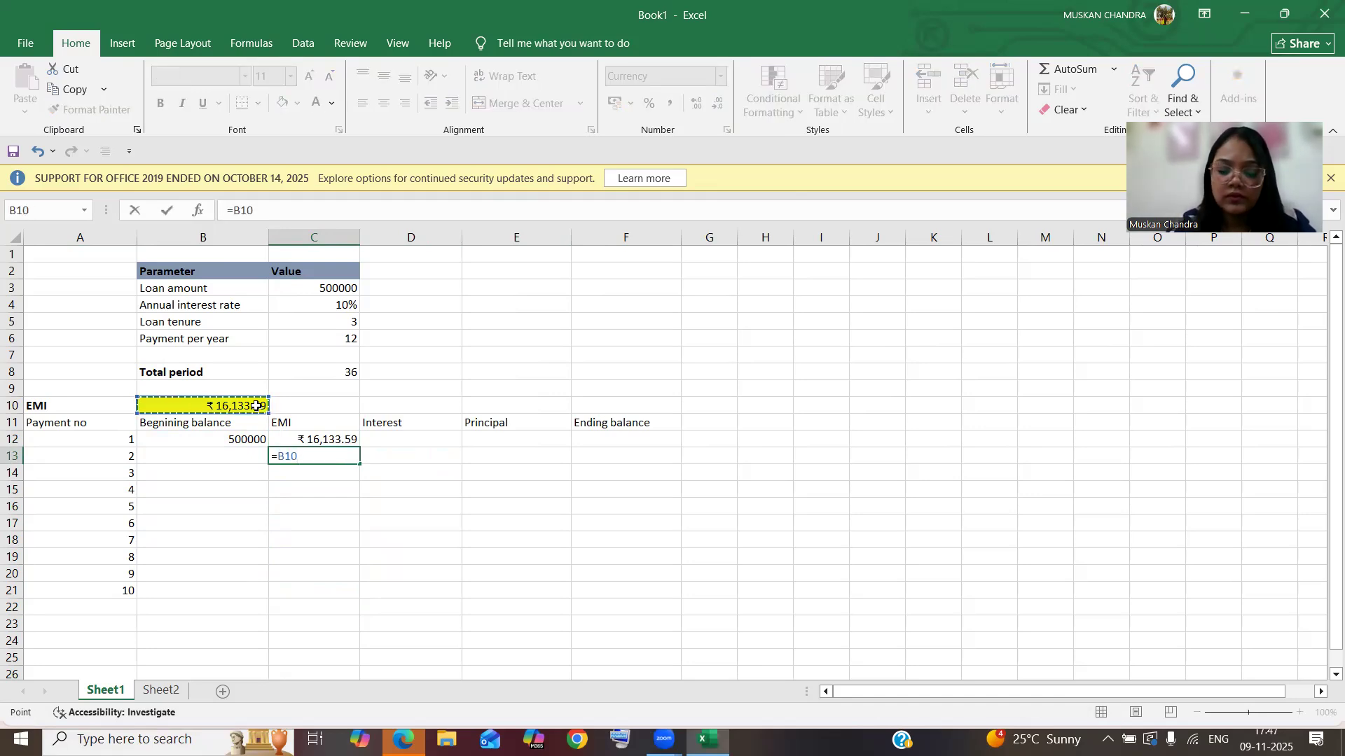
key(Return)
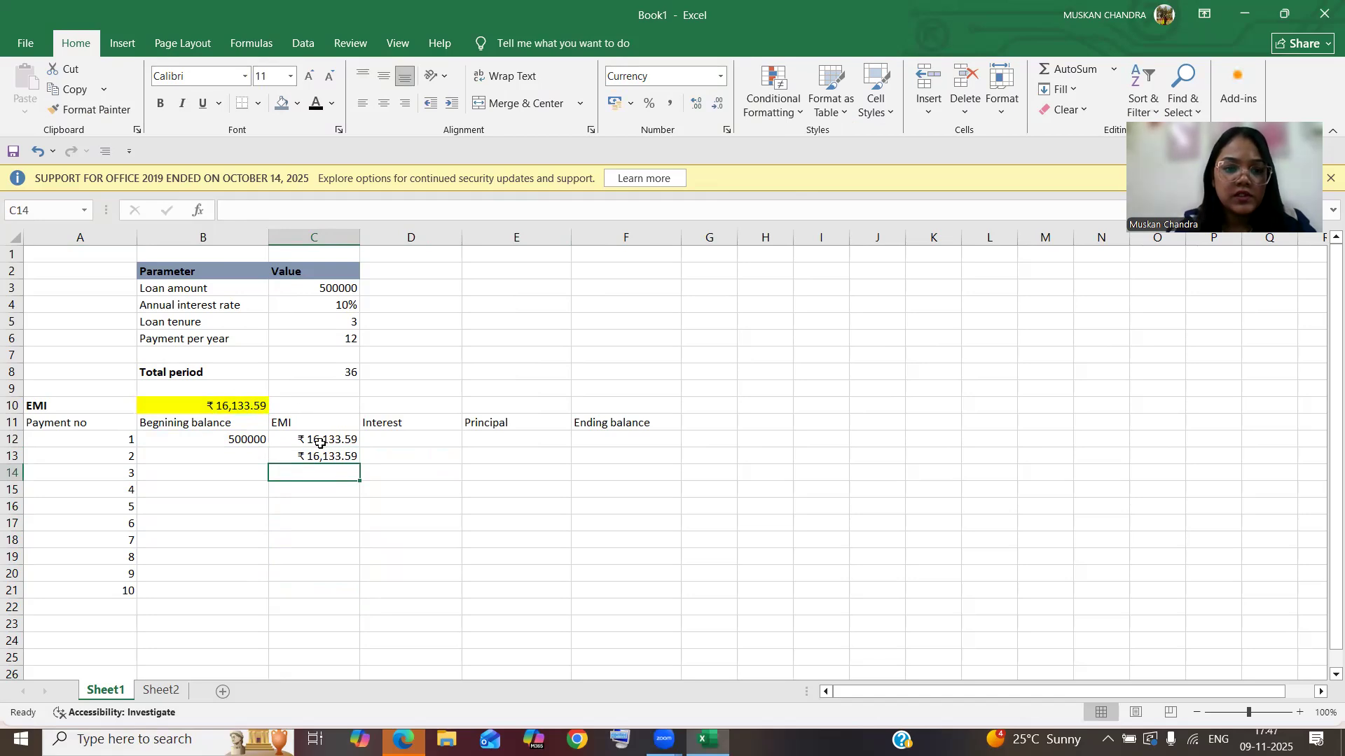
click(350, 454)
drag(358, 467, 359, 478)
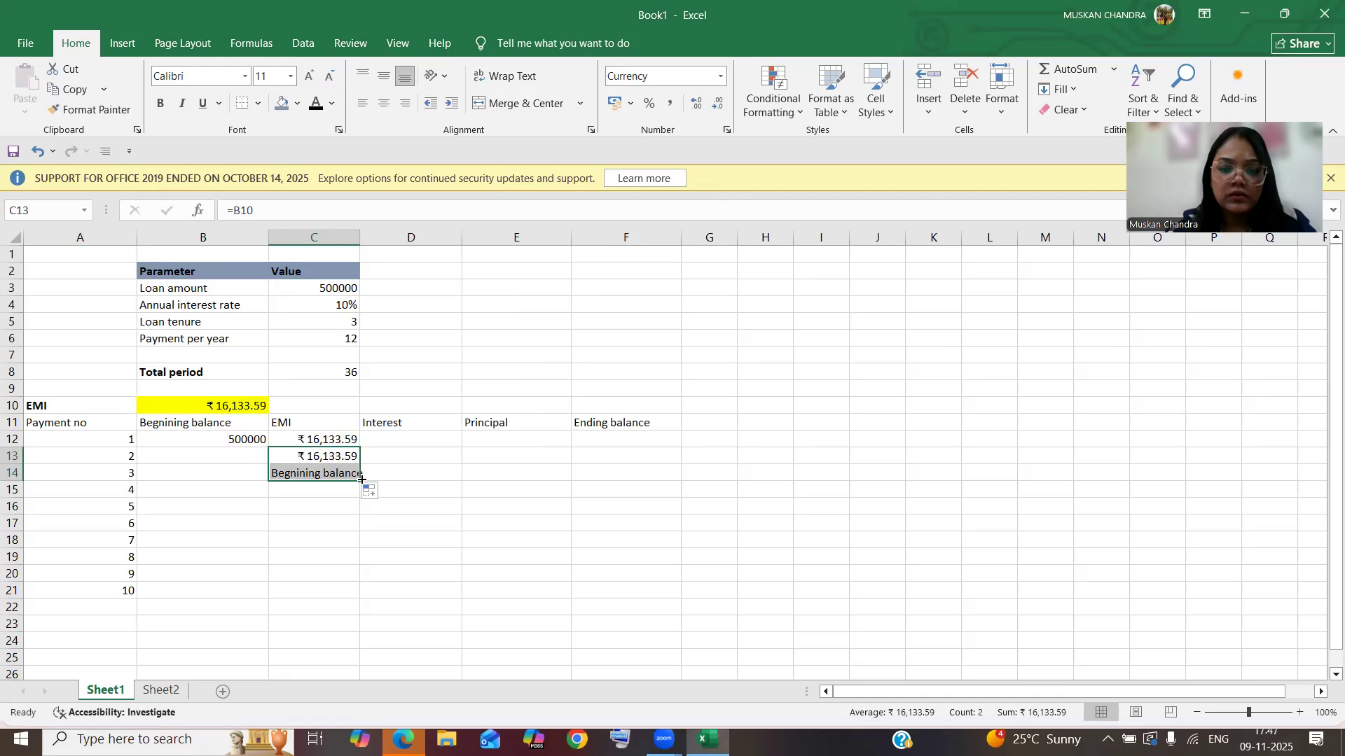
Step: Clear the EMI entries in C13 and C14
key(BackSpace)
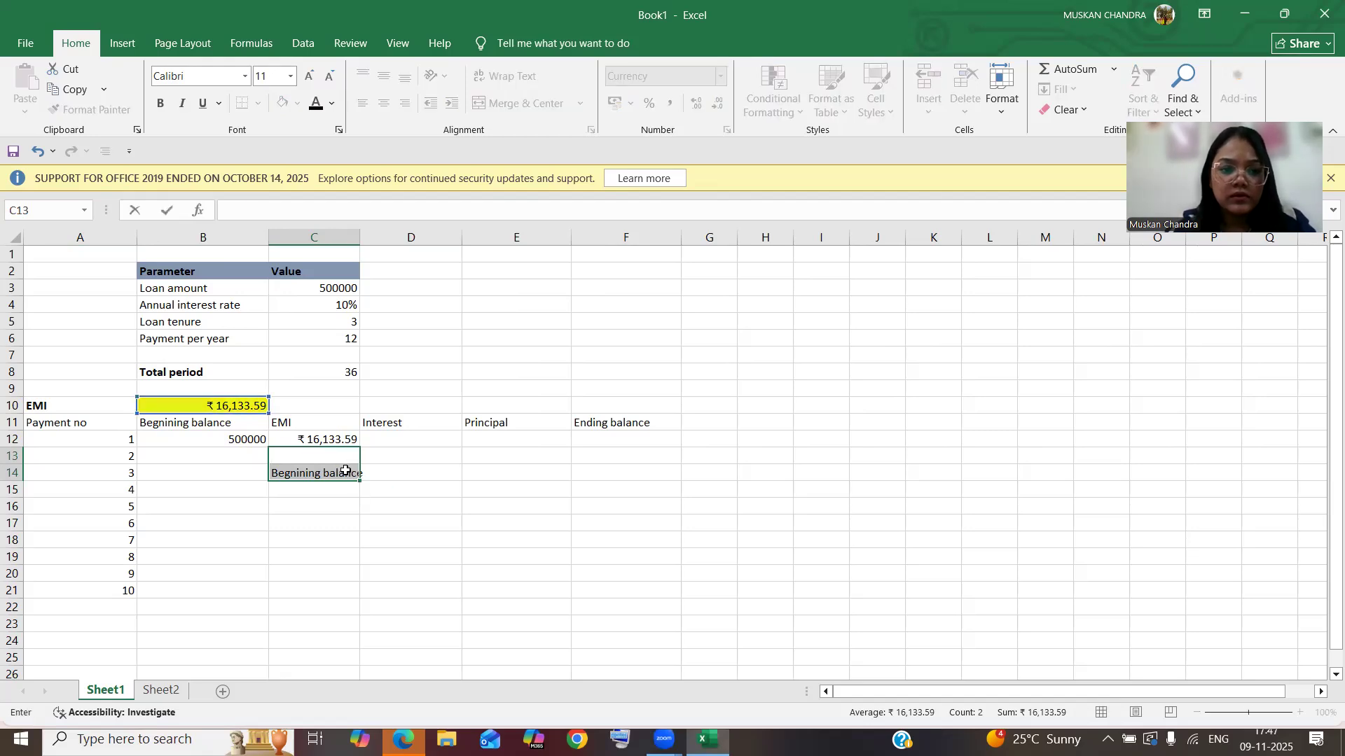
click(345, 471)
key(BackSpace)
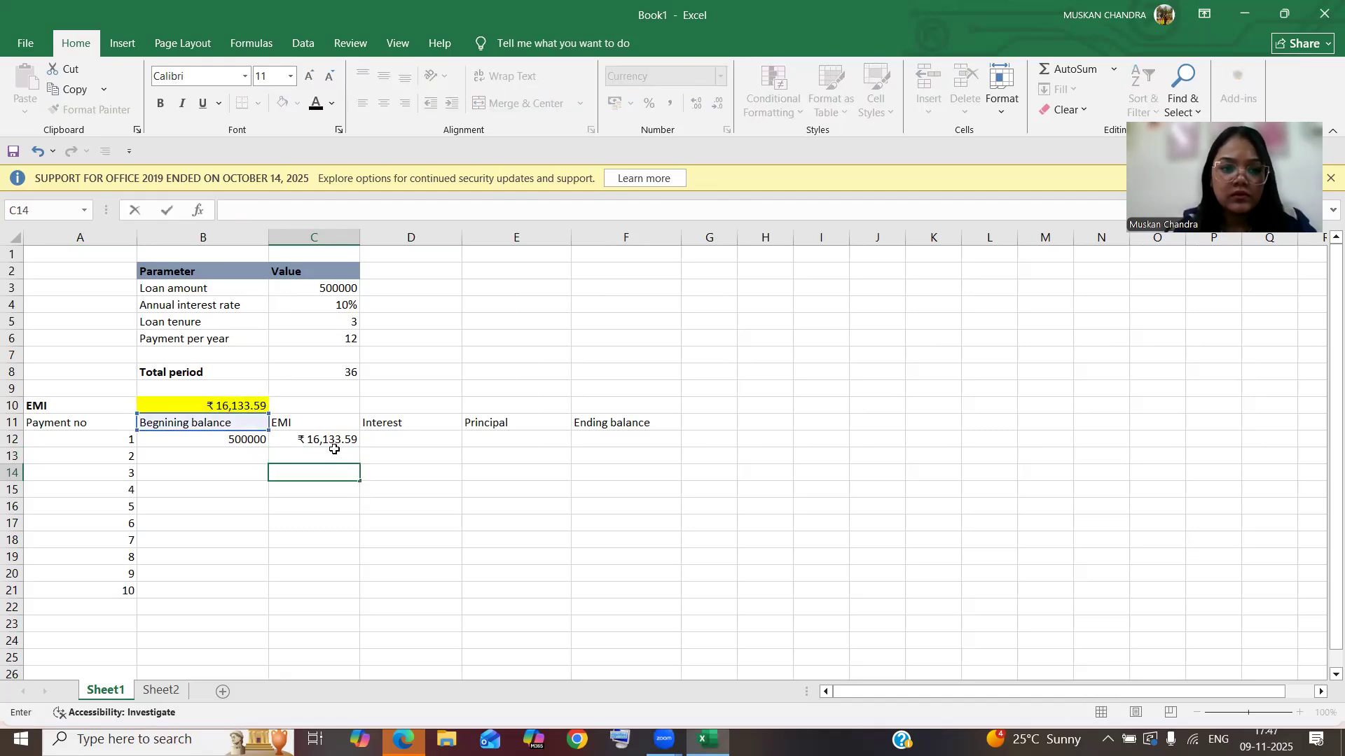
Step: Calculate the first payment's interest in D12 with =B12*$C$4, keeping the annual interest rate reference absolute
click(392, 437)
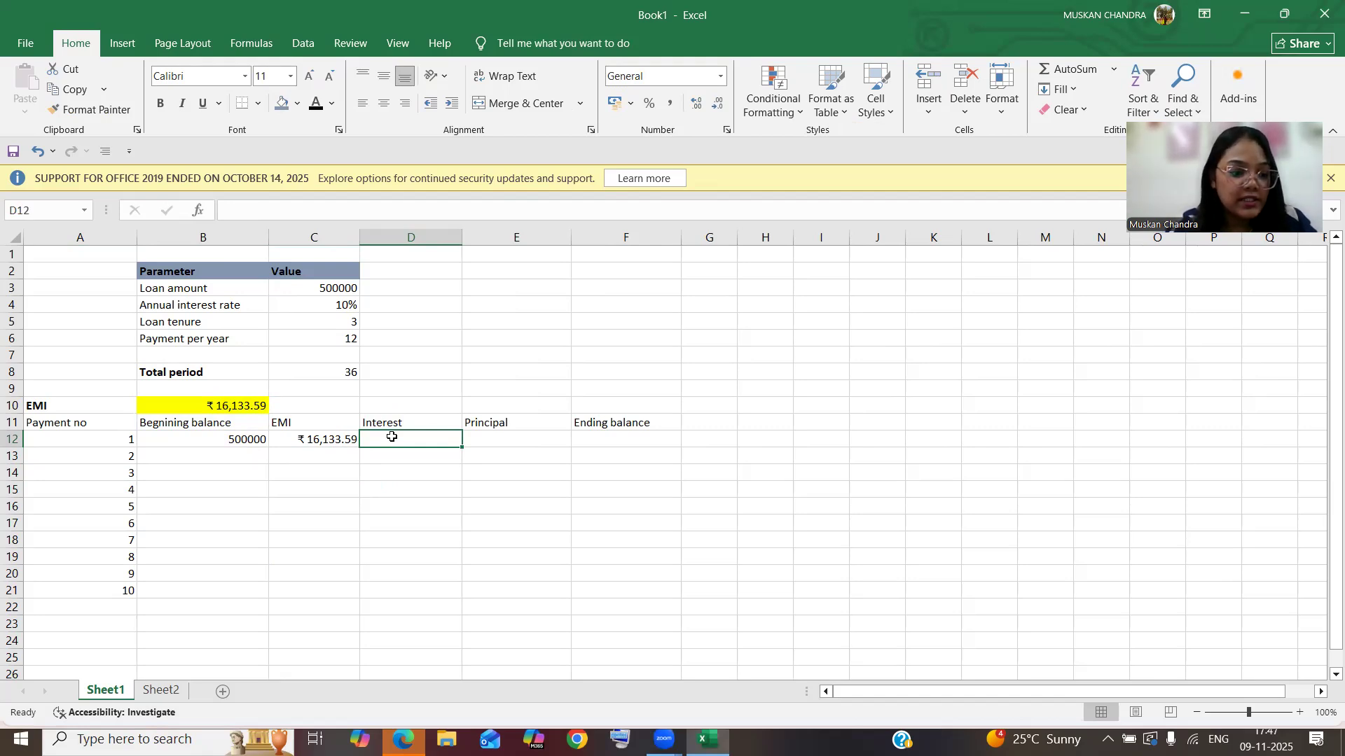
text(=)
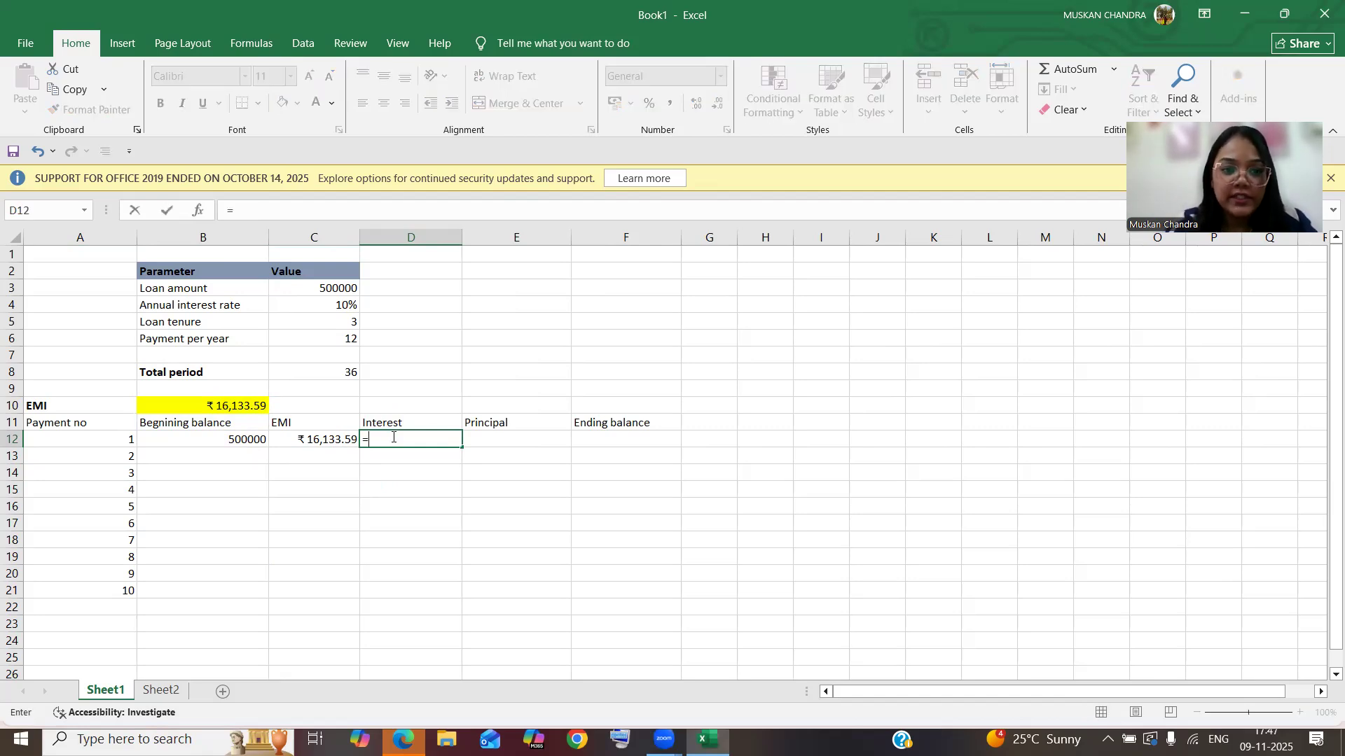
click(254, 441)
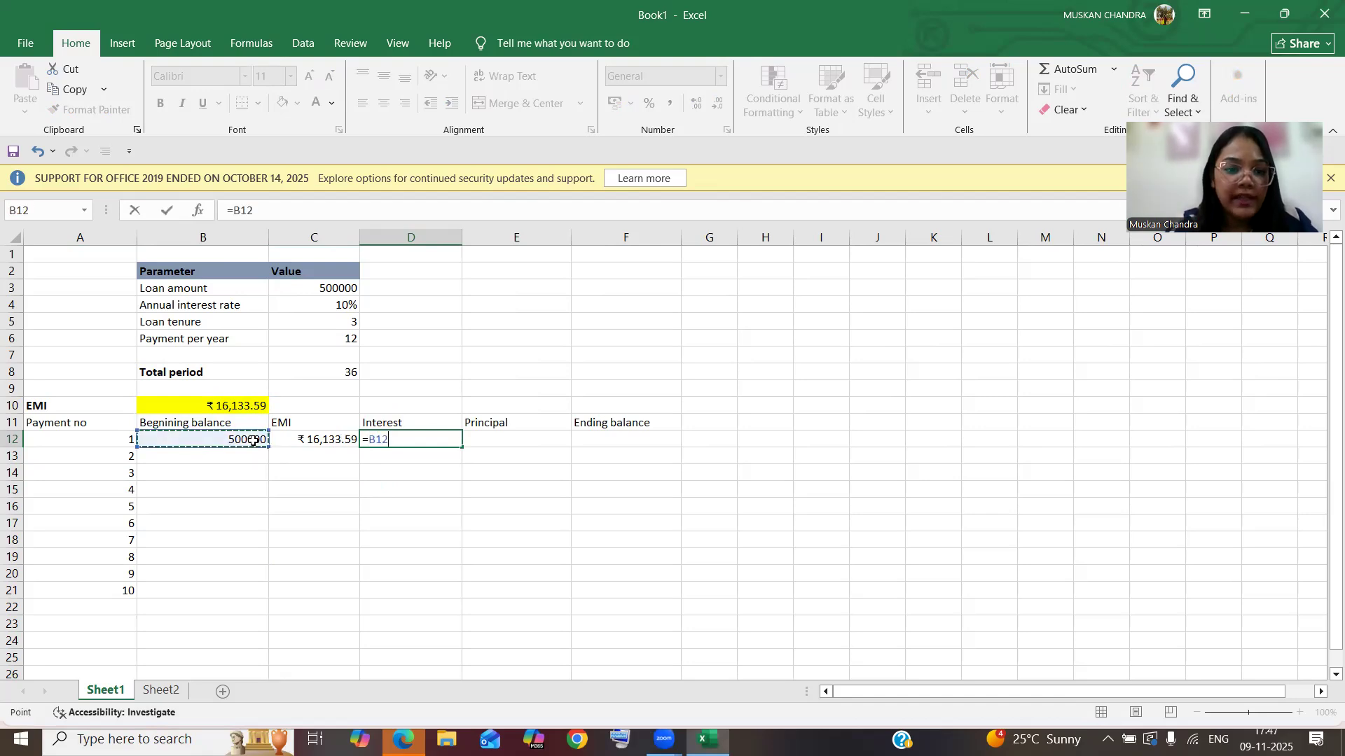
text(*)
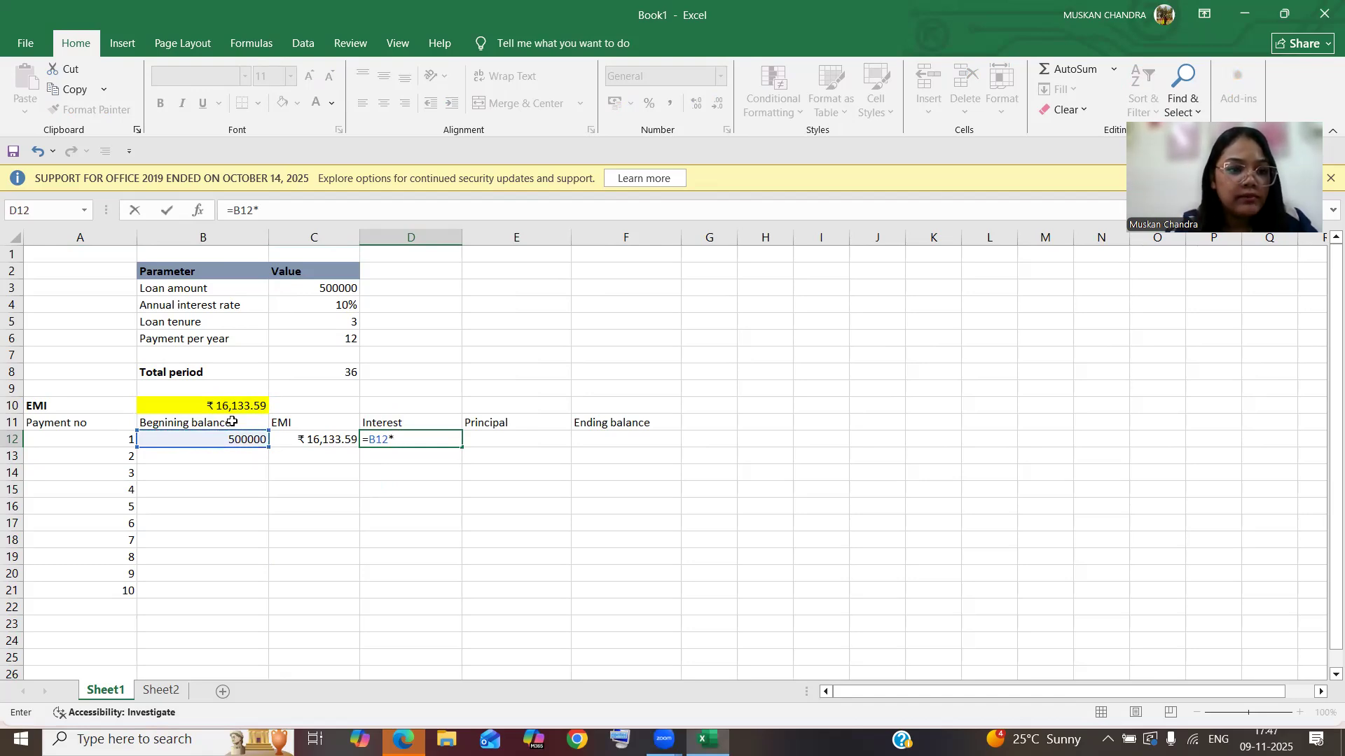
click(322, 307)
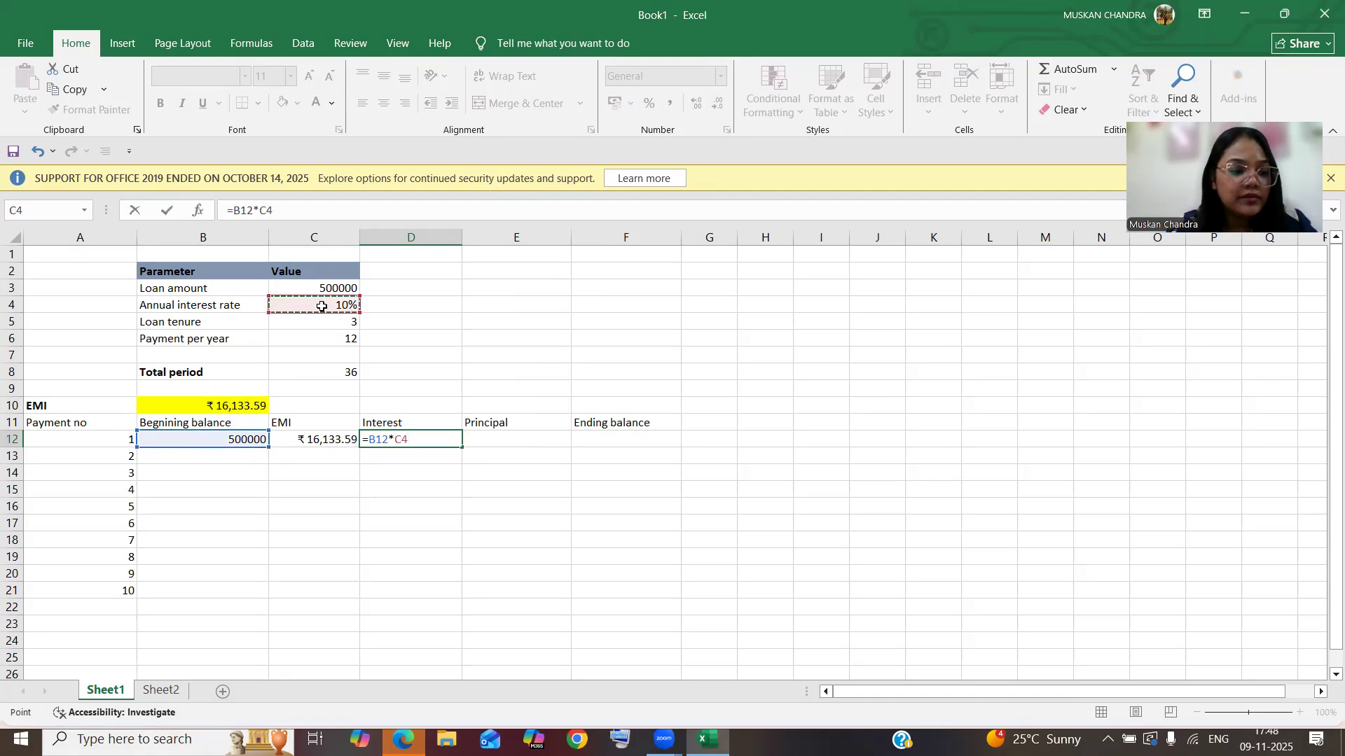
key(F4)
key(Return)
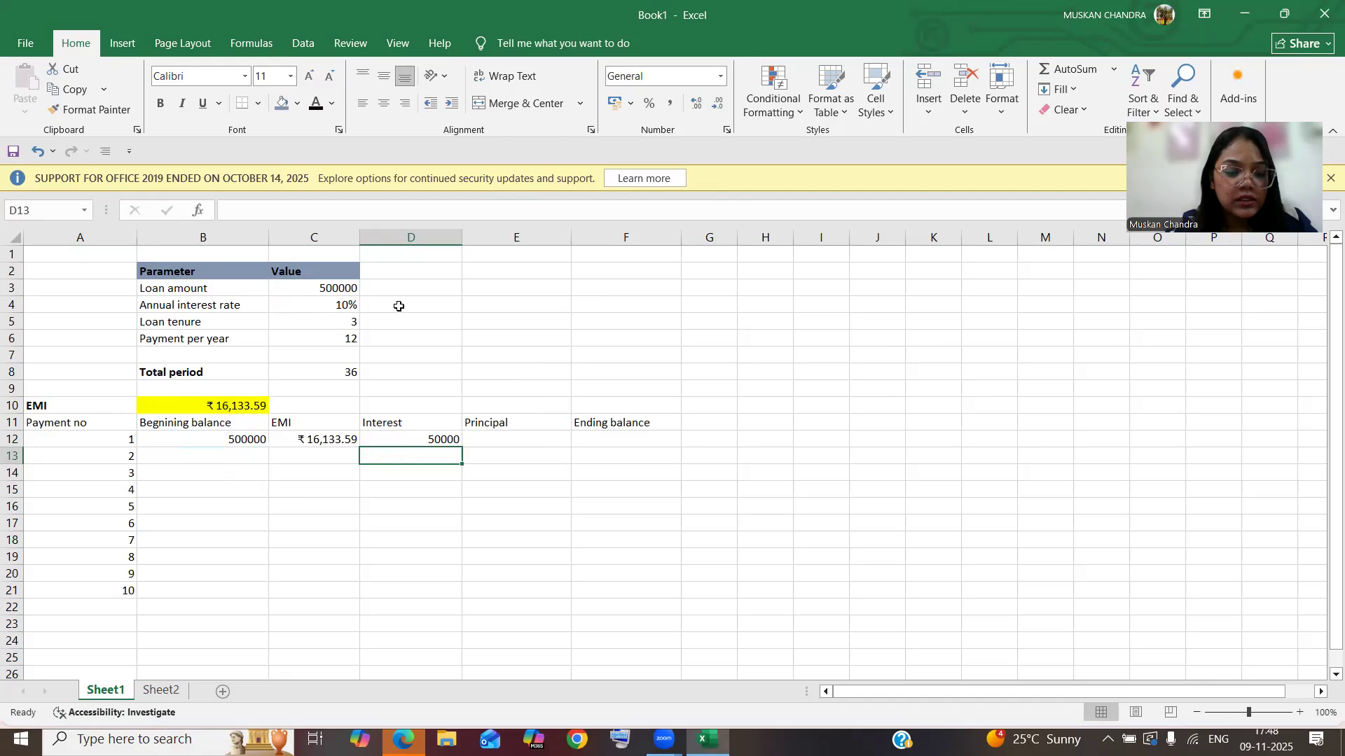
Step: Calculate the first payment's principal in E12 as EMI minus interest with =C12-D12
click(484, 437)
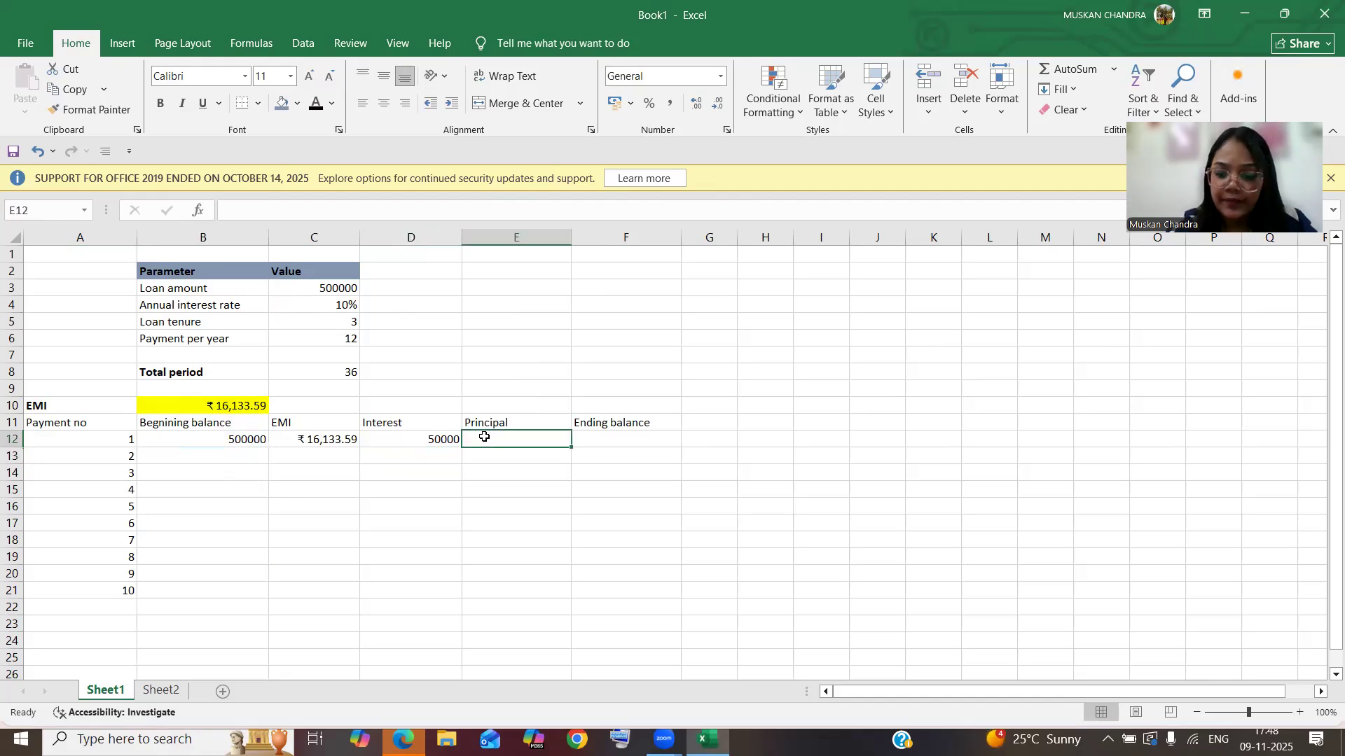
text(=)
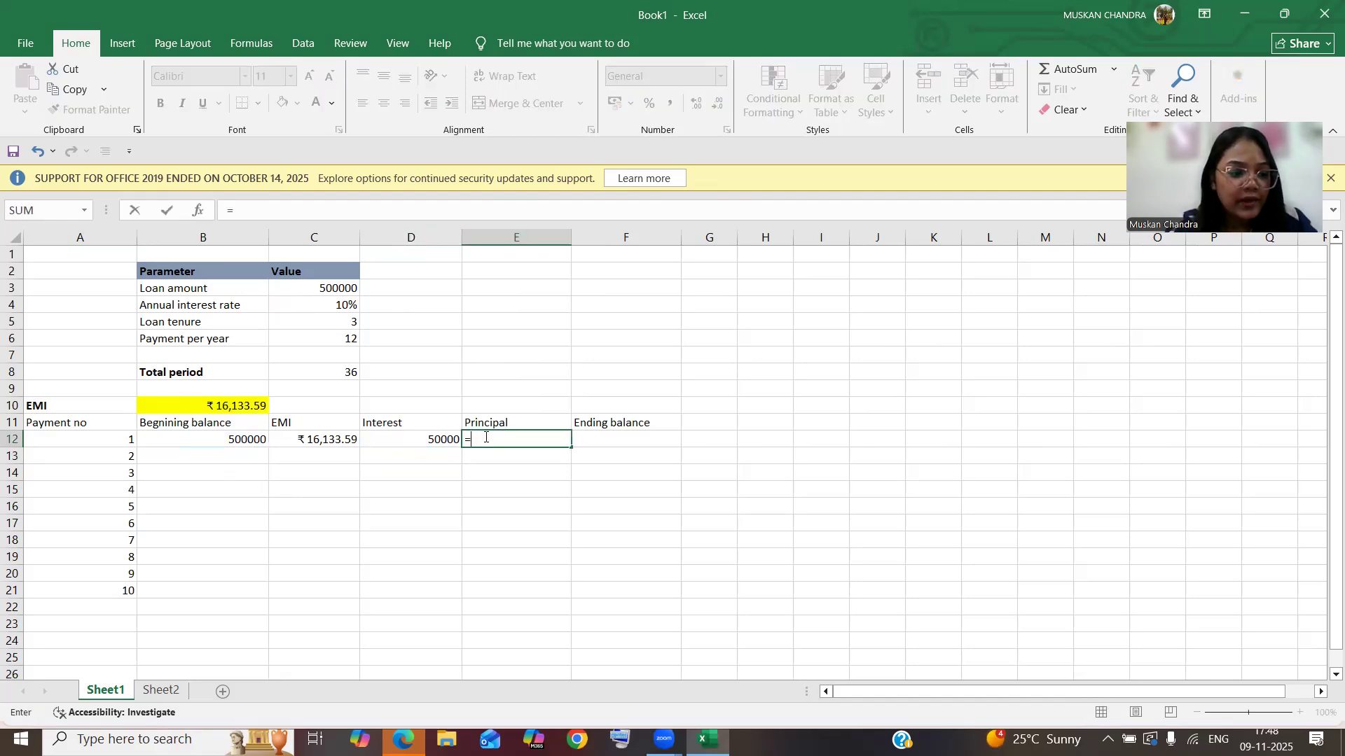
click(344, 441)
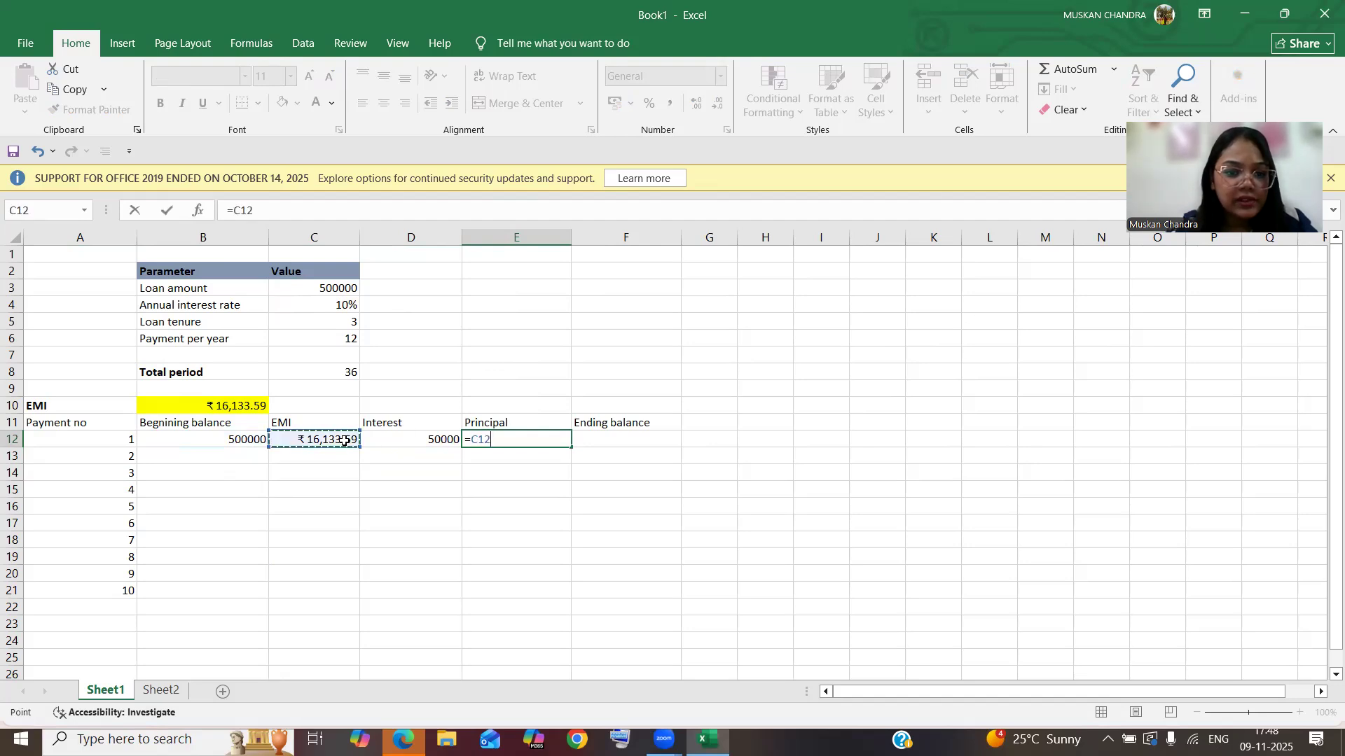
text(-)
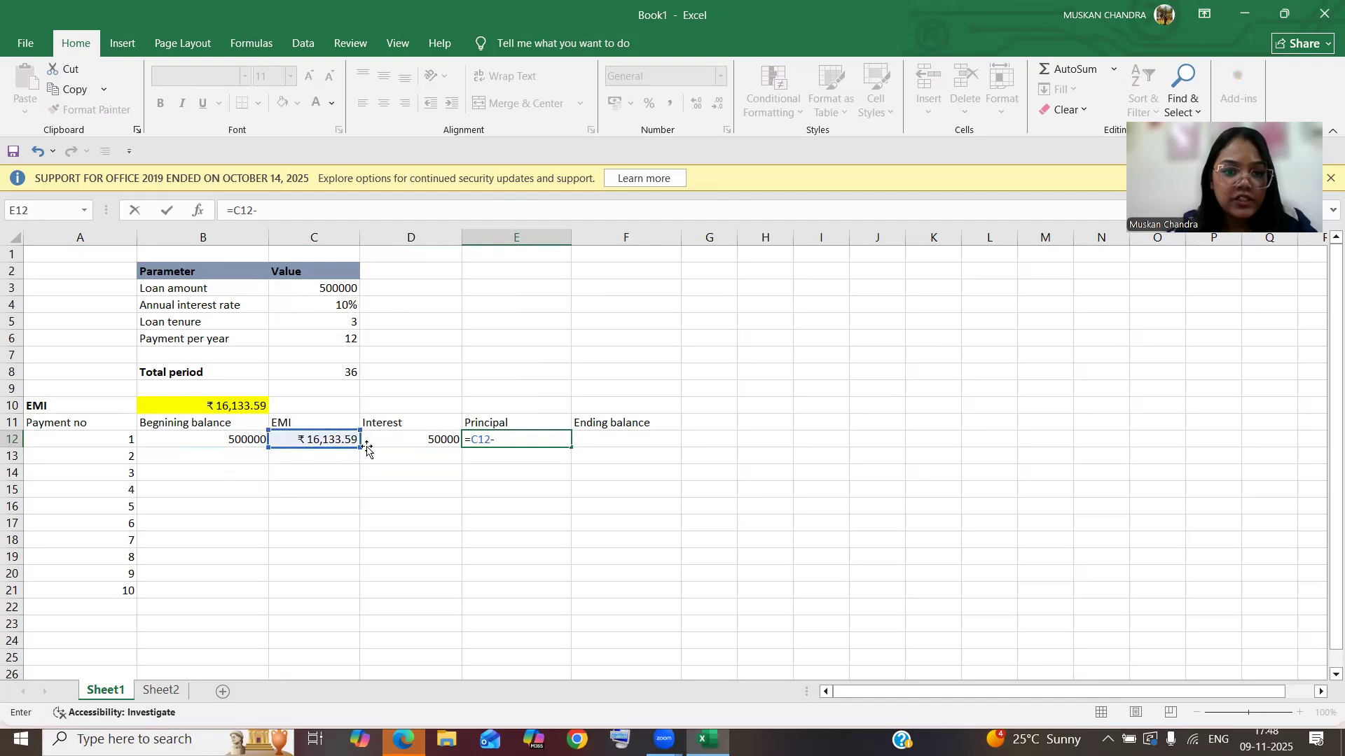
click(421, 444)
key(Return)
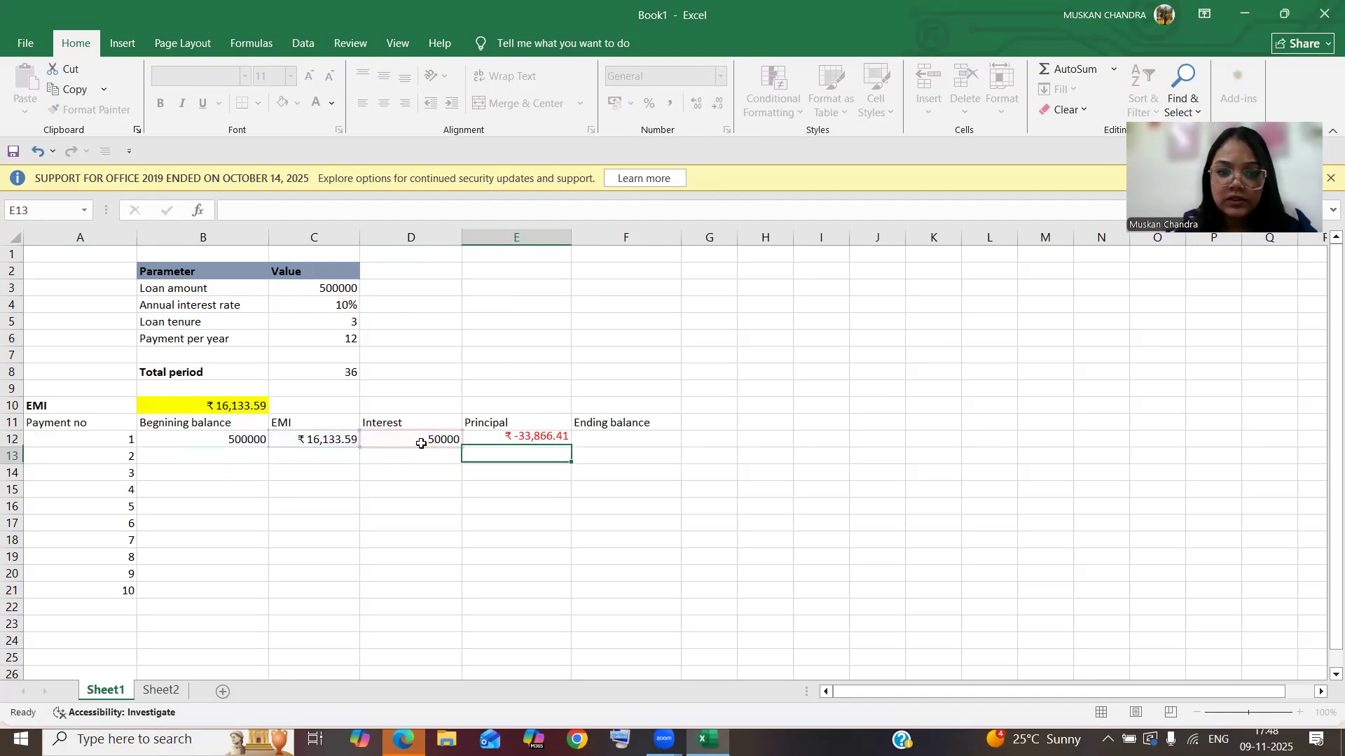
Step: Calculate the first payment's ending balance in F12 as beginning balance minus principal with =B12-E12
click(587, 442)
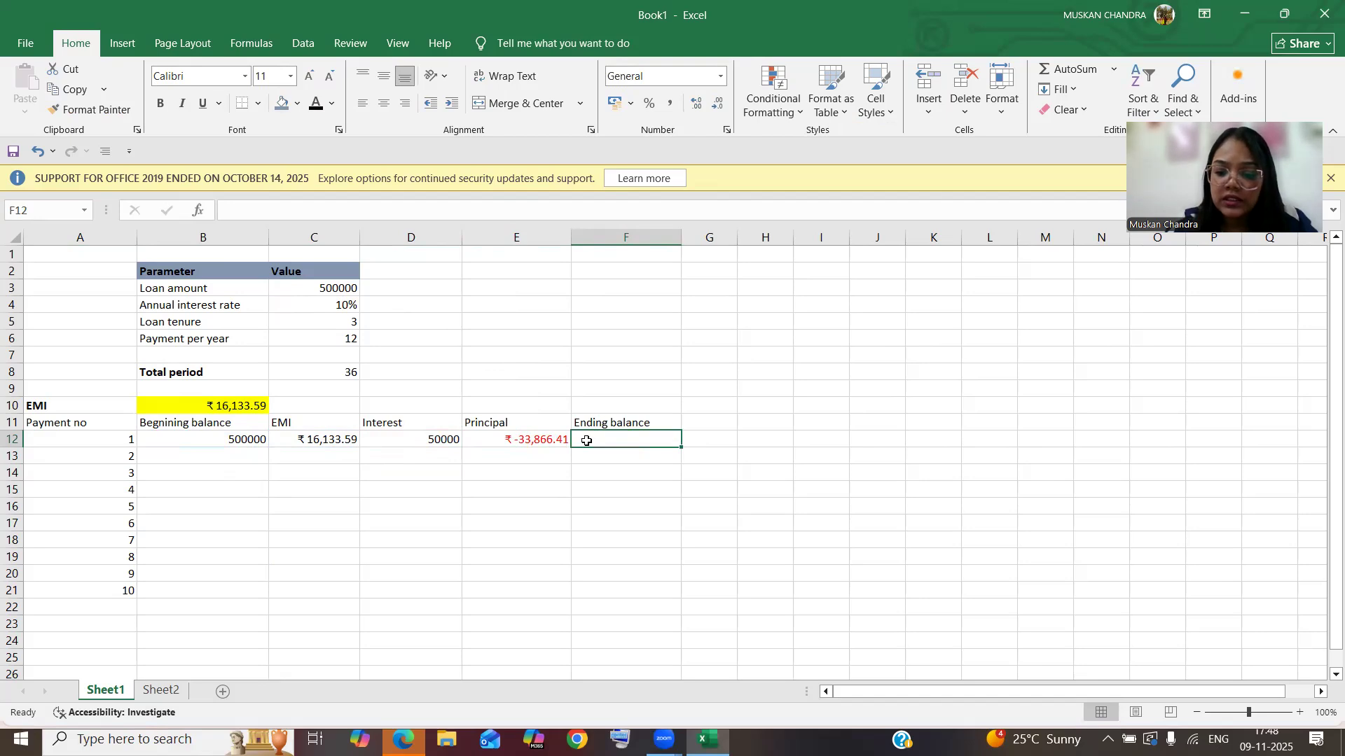
text(=)
click(239, 443)
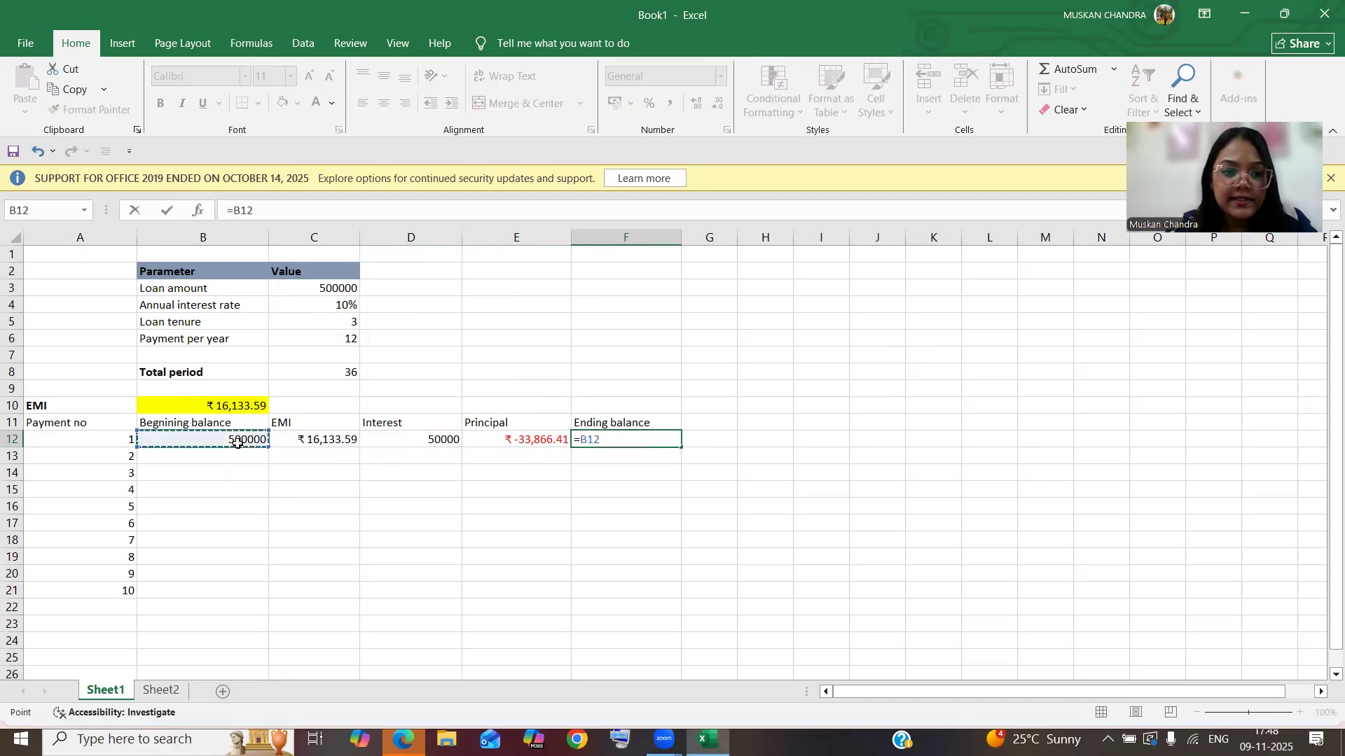
text(-)
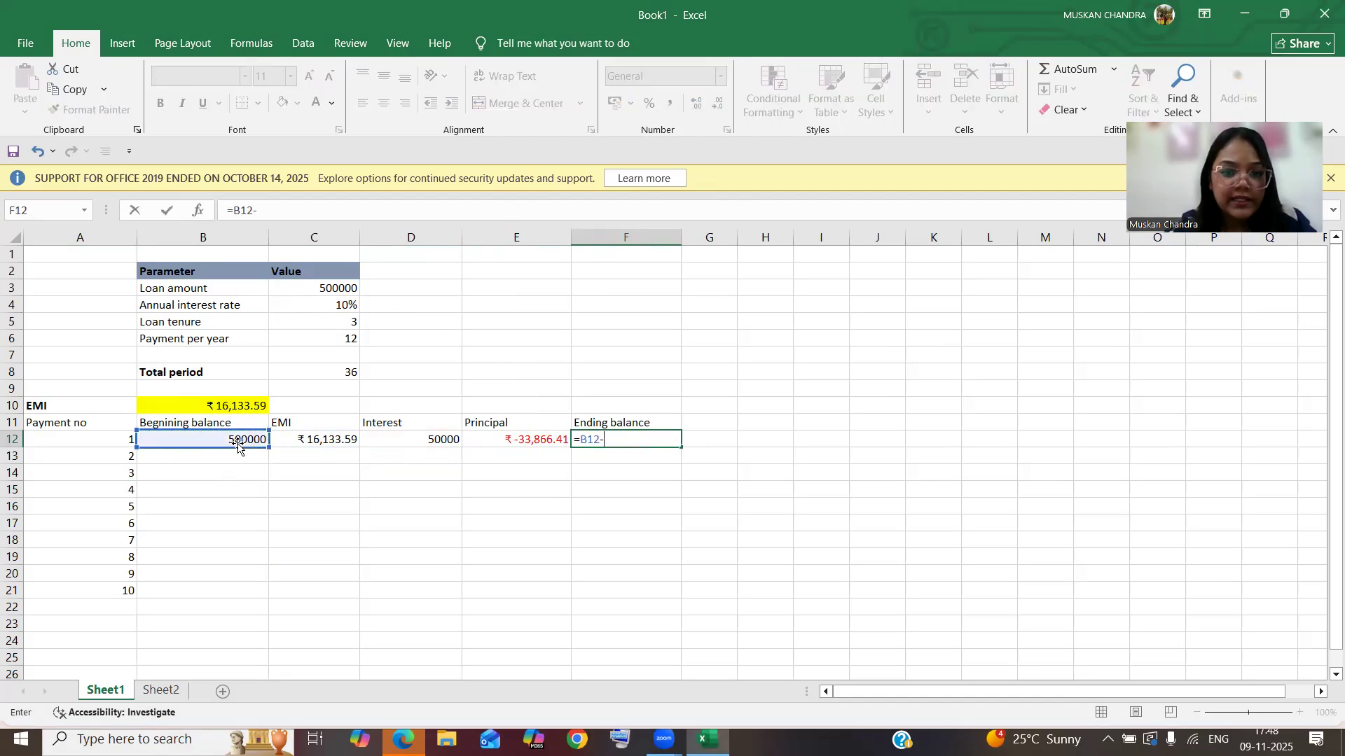
click(540, 445)
key(Return)
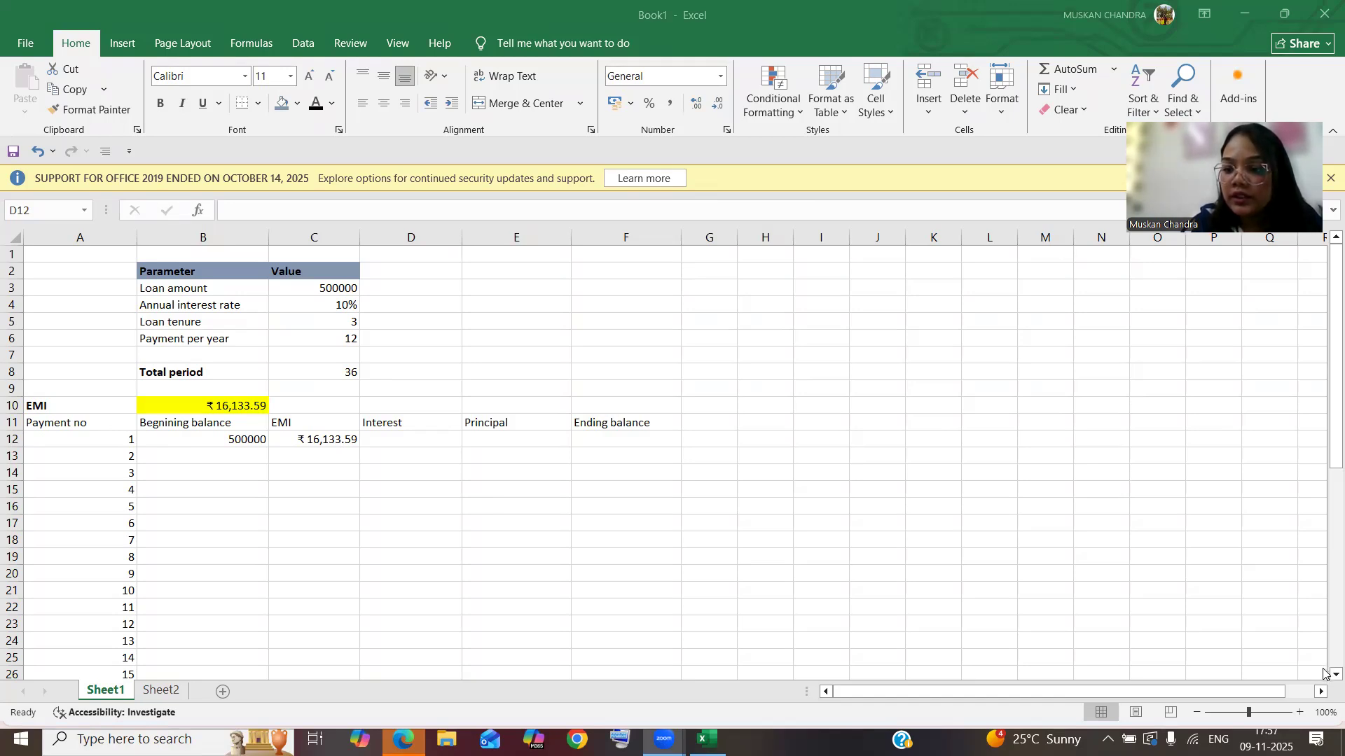
Step: Review the payment numbers in column A from the first payment to the last one of the schedule
scroll(1324, 672, down, 1)
scroll(1323, 674, down, 4)
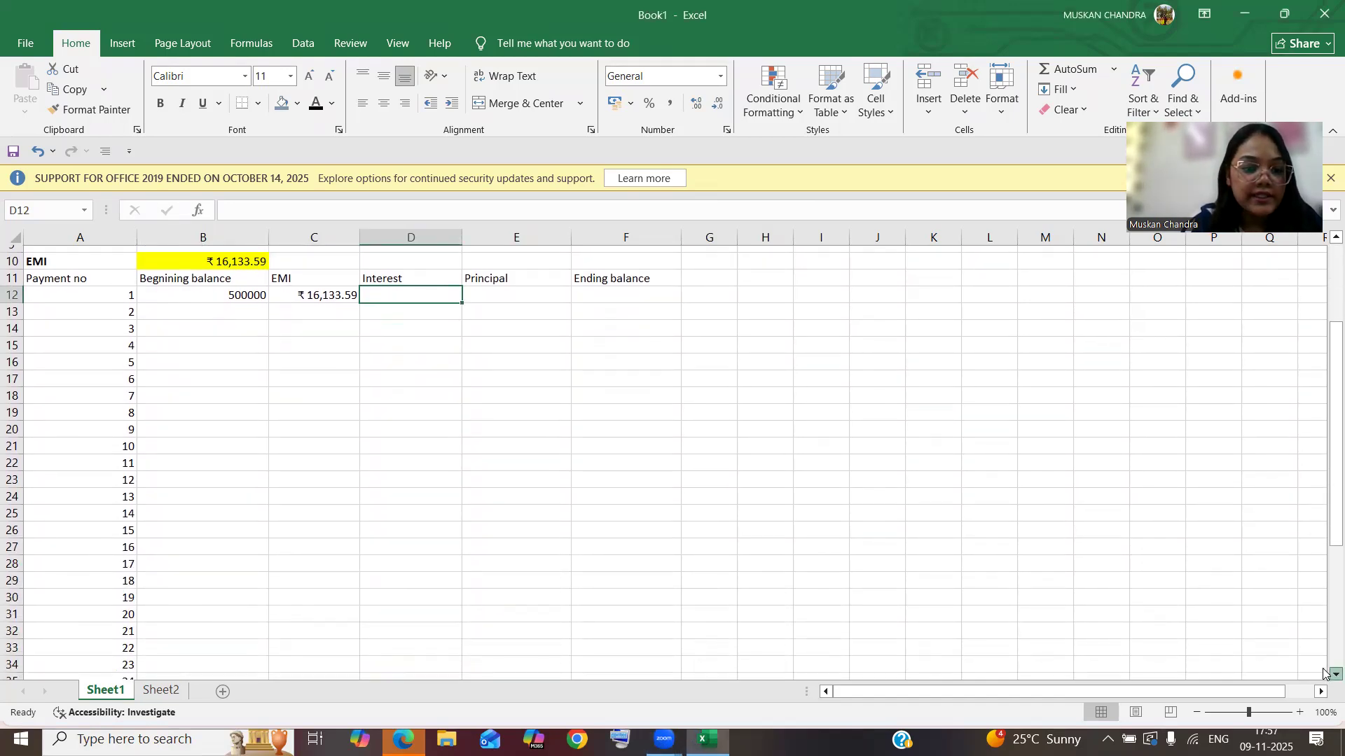
scroll(1324, 674, down, 3)
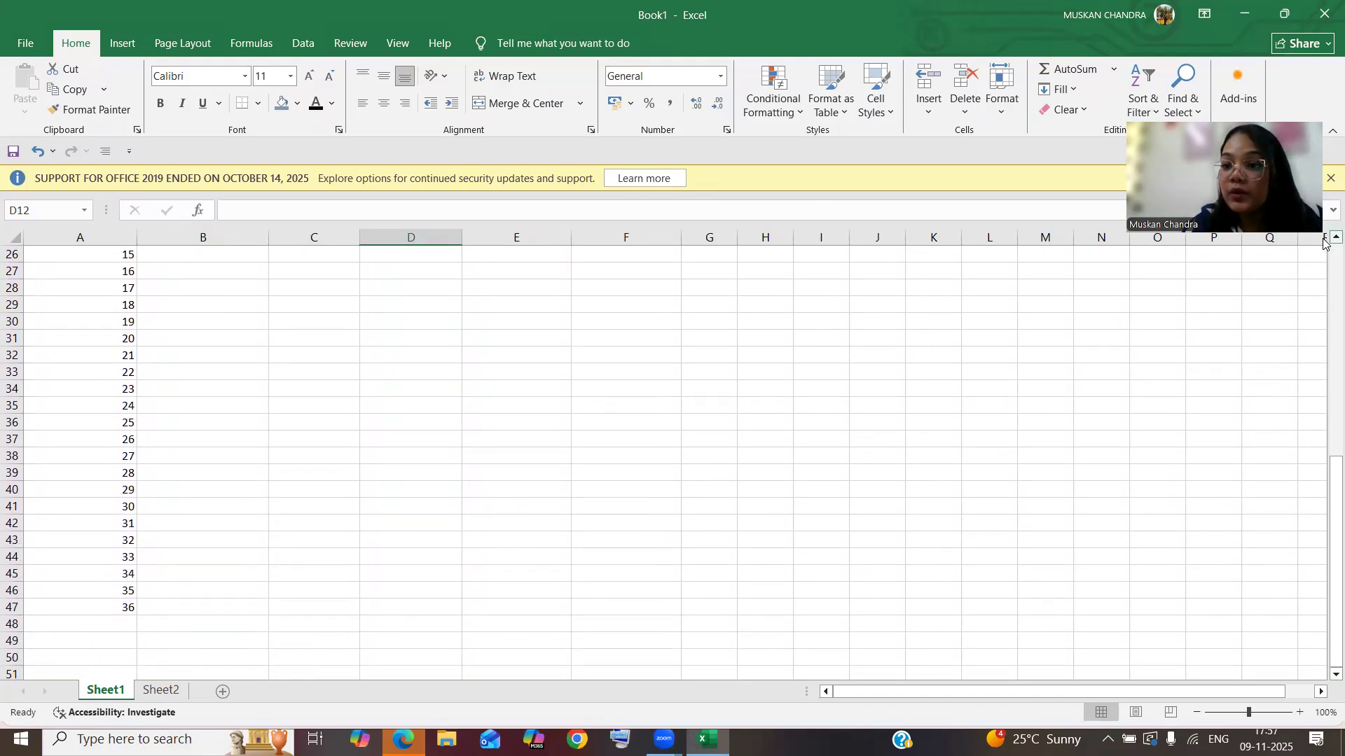
scroll(1324, 241, up, 3)
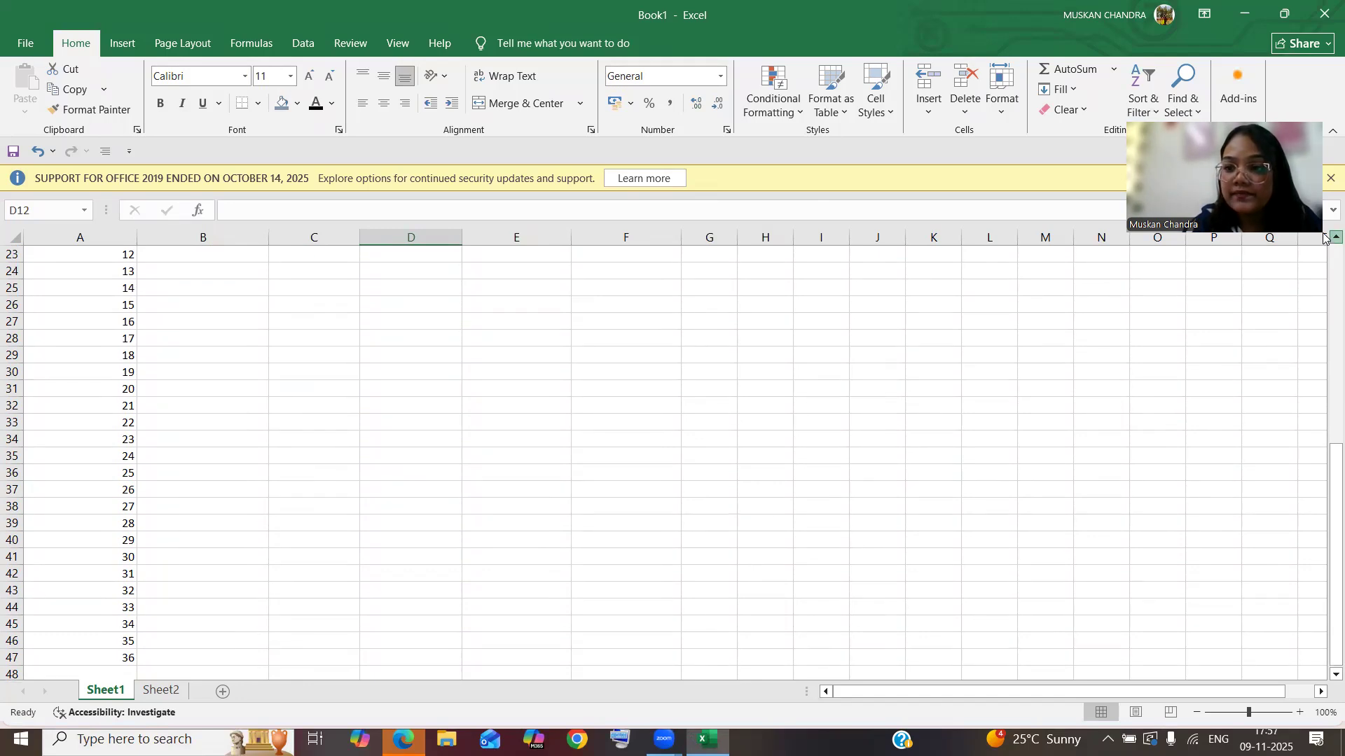
scroll(1324, 238, up, 4)
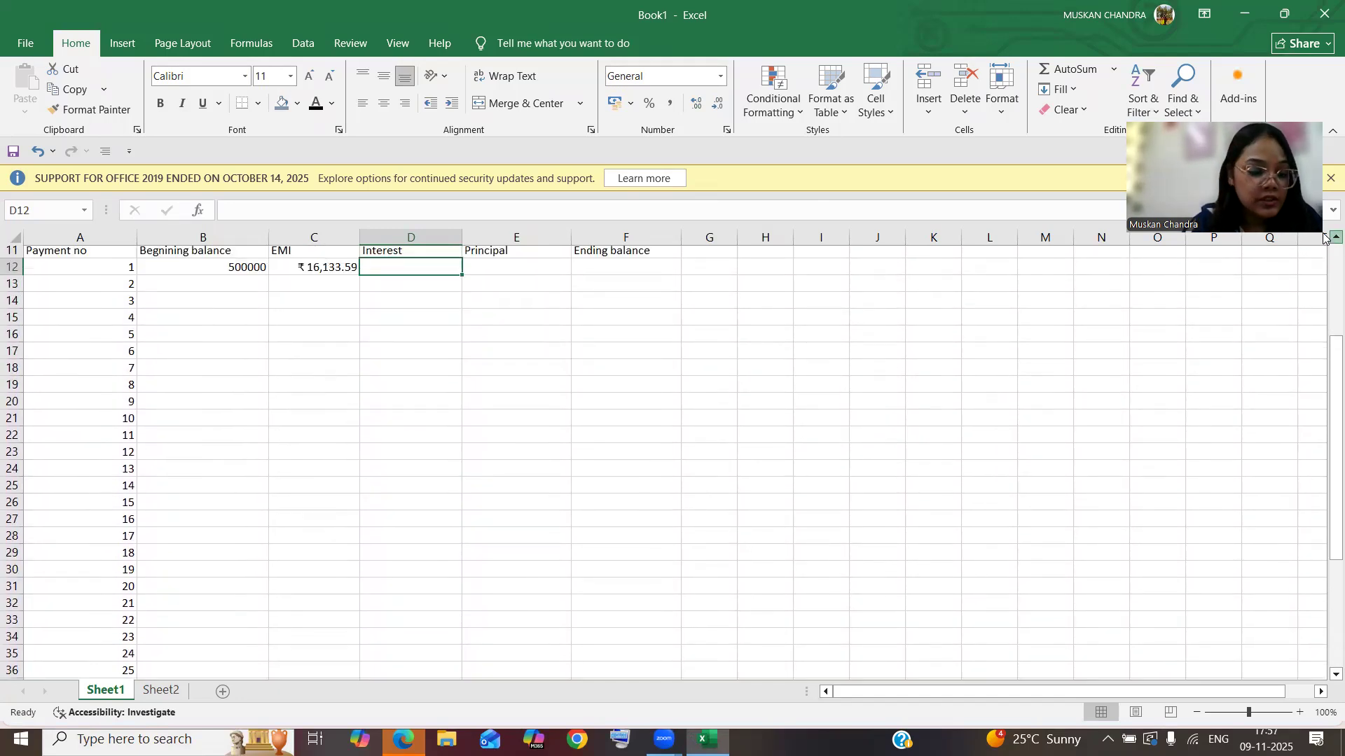
scroll(1323, 238, up, 2)
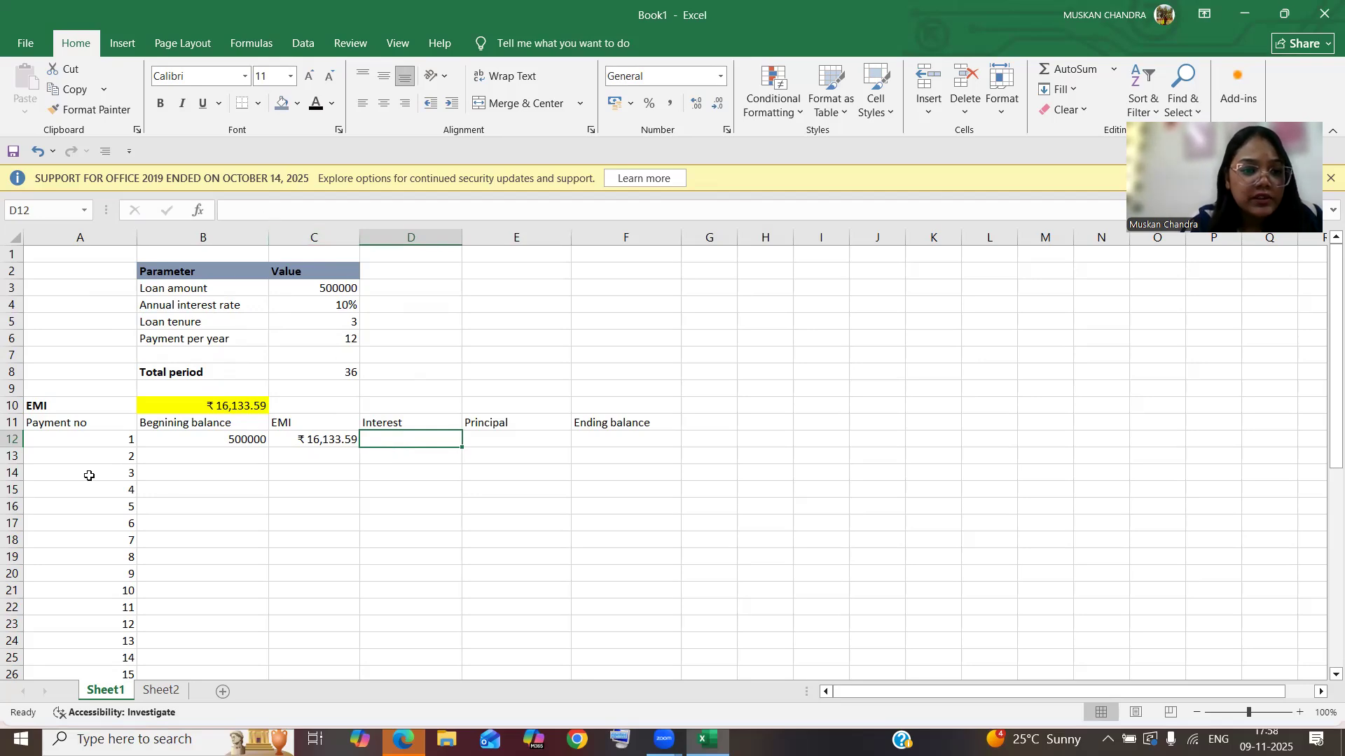
click(236, 457)
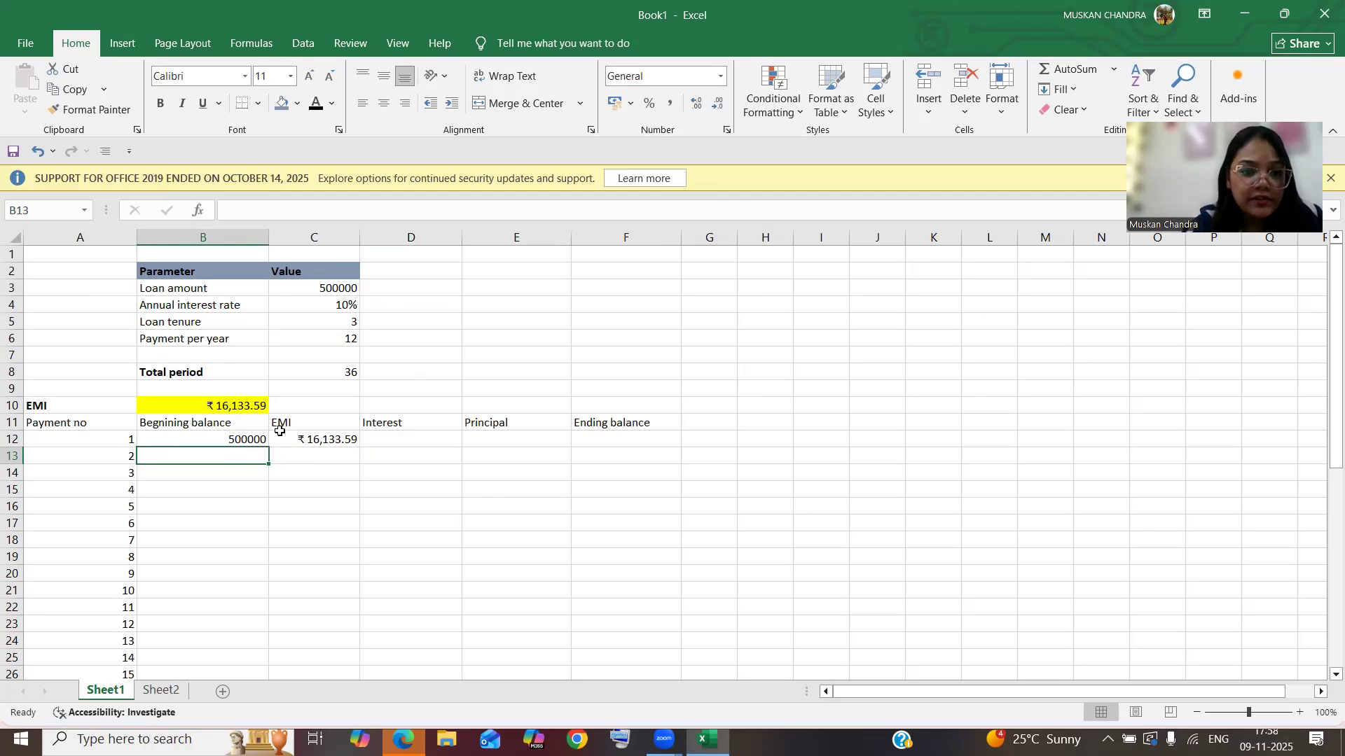
Step: Calculate the first payment's monthly interest in D12 with =B12*(C4/C6), dividing the annual rate by the payments per year
click(390, 440)
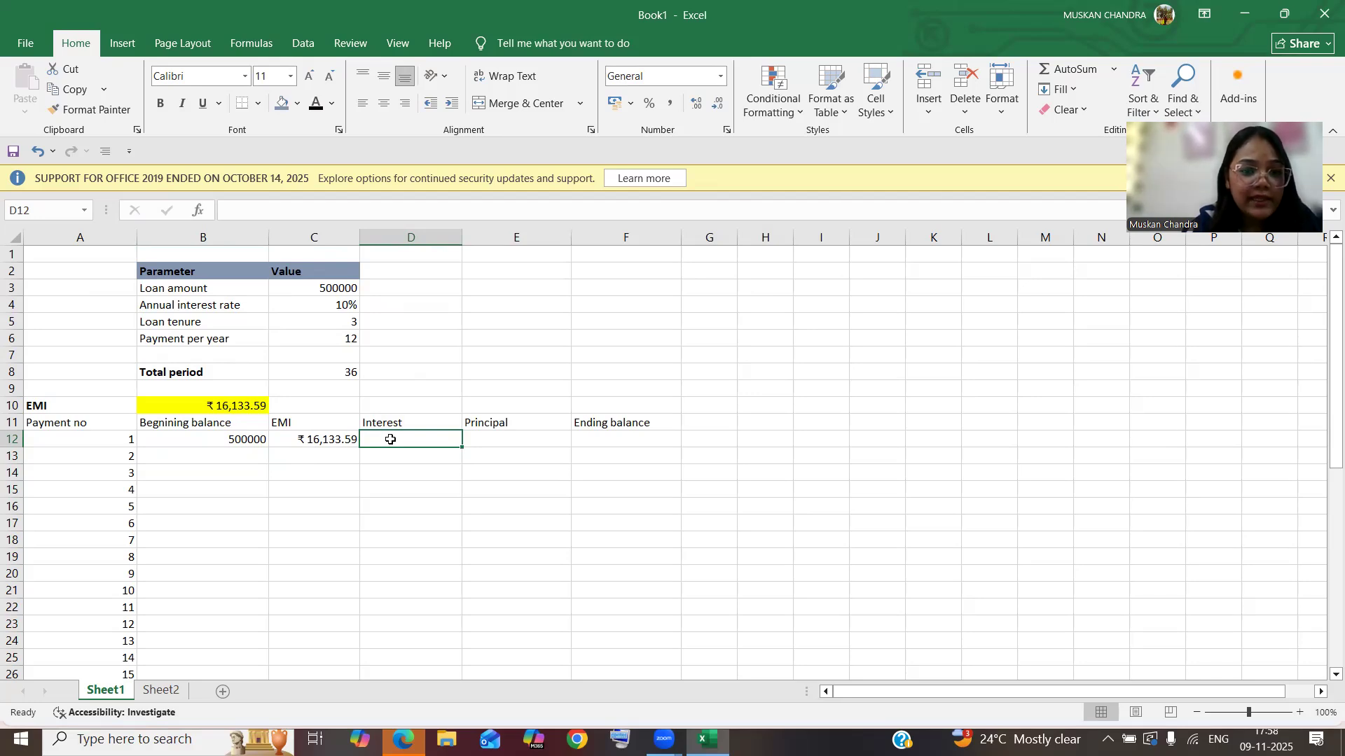
text(=)
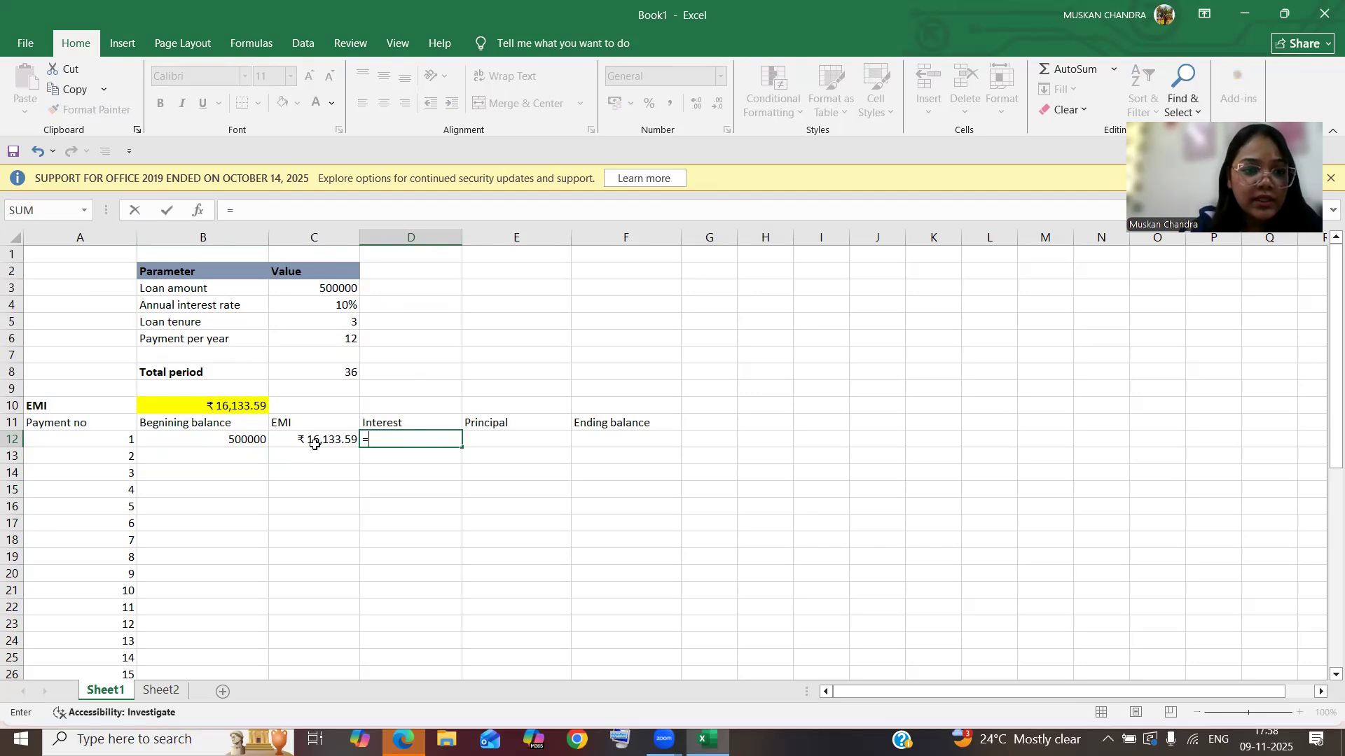
click(229, 440)
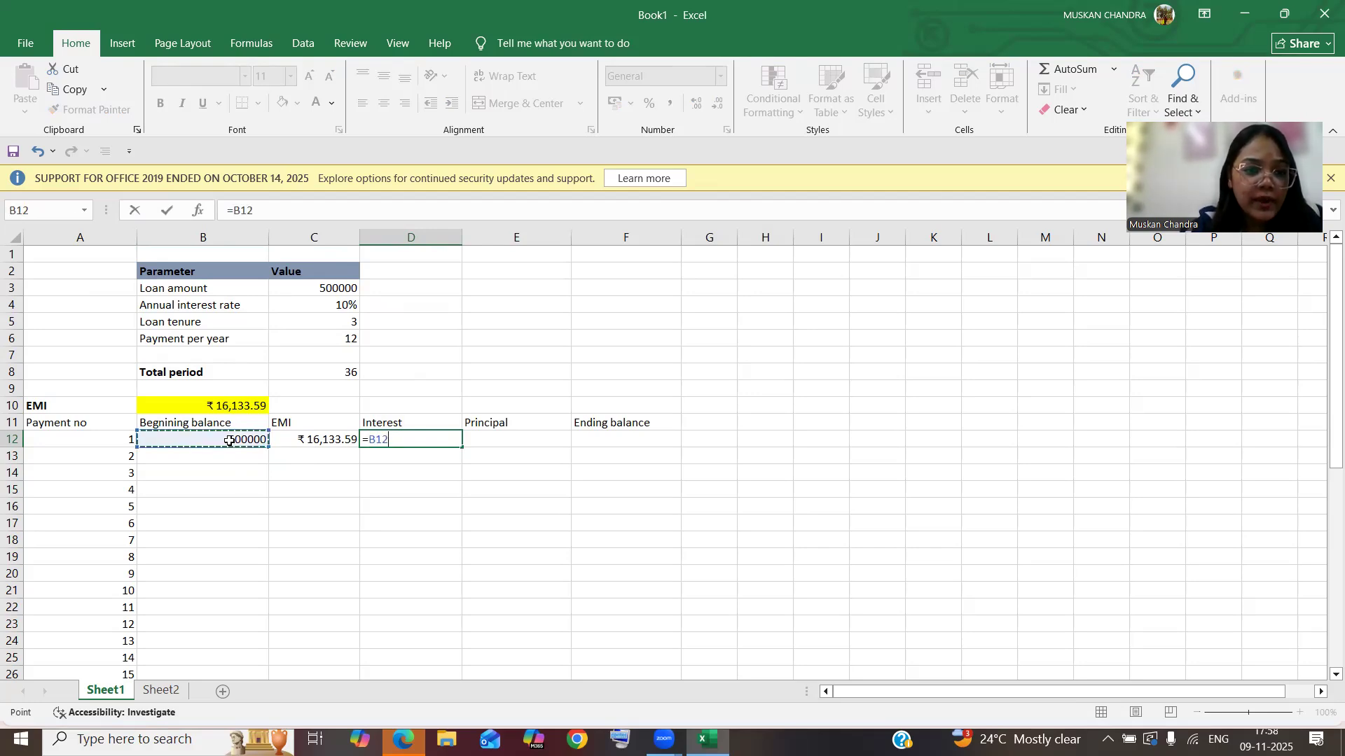
text(*()
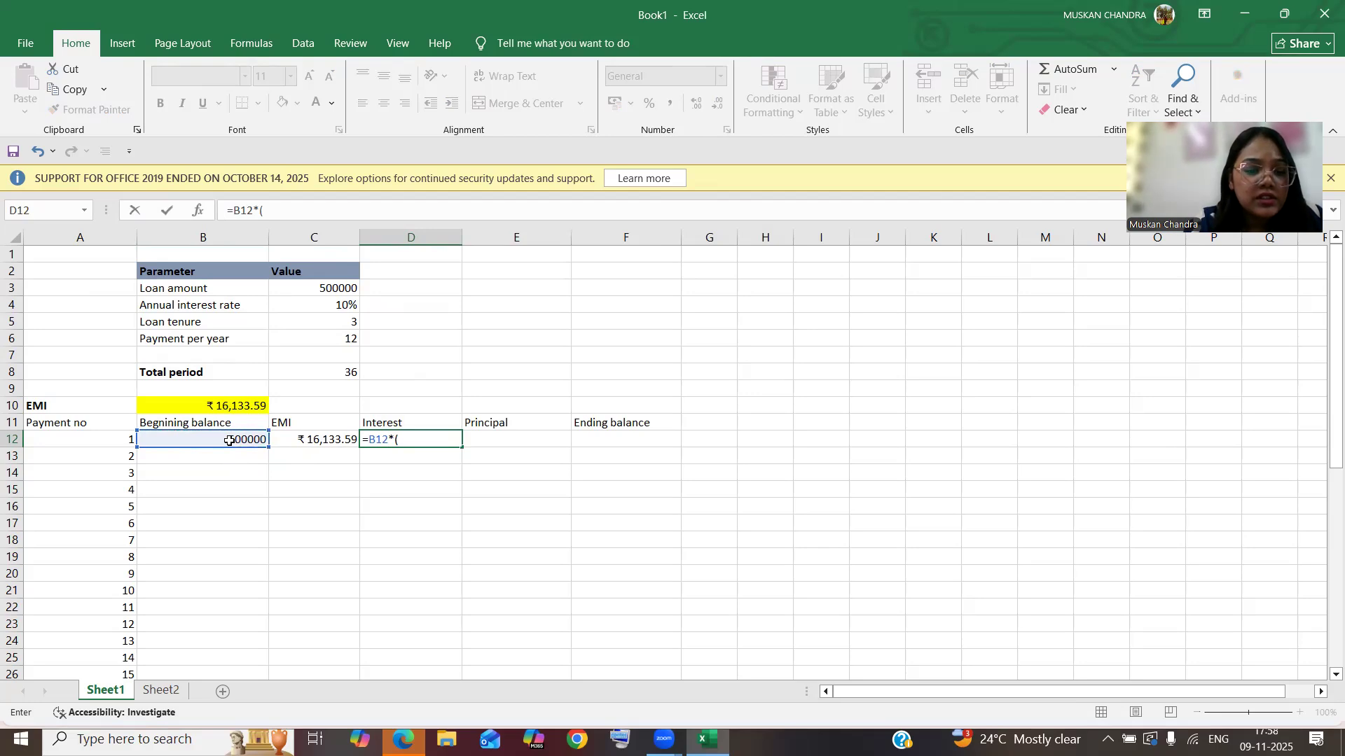
click(338, 307)
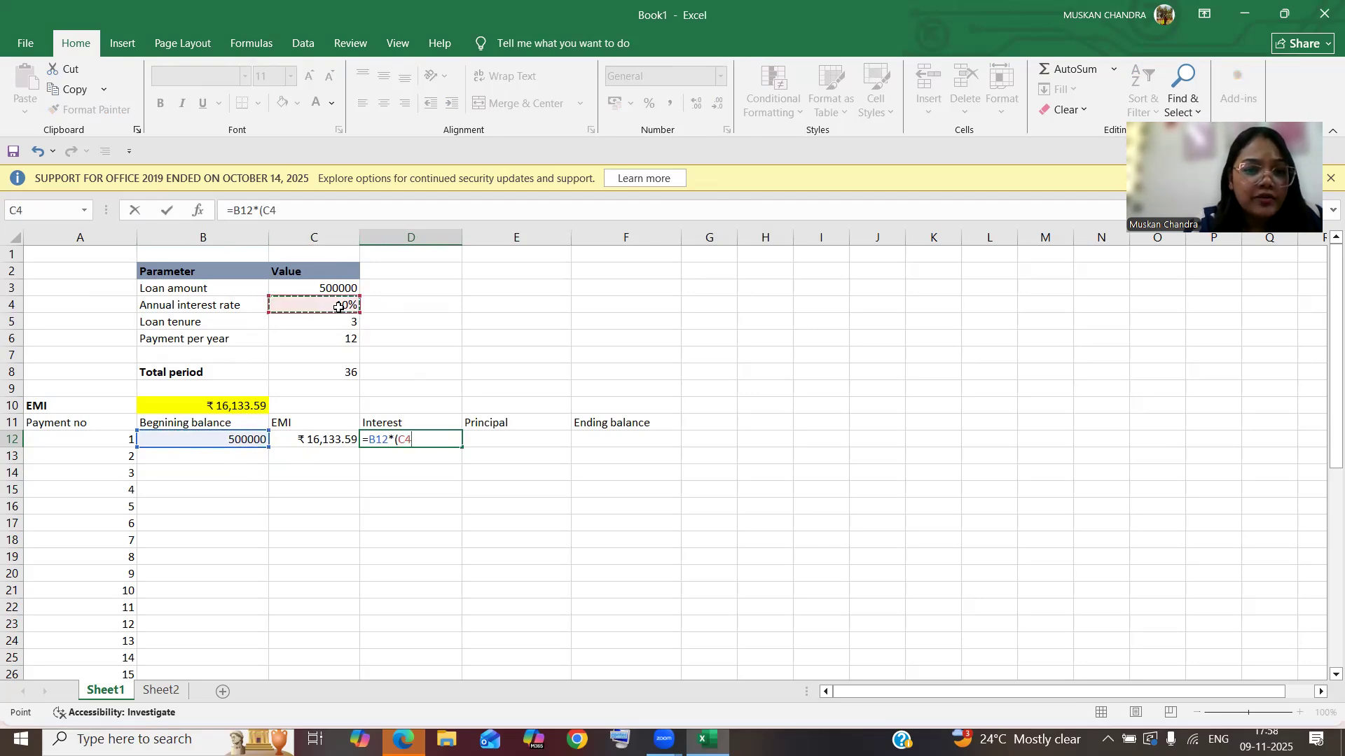
text(/)
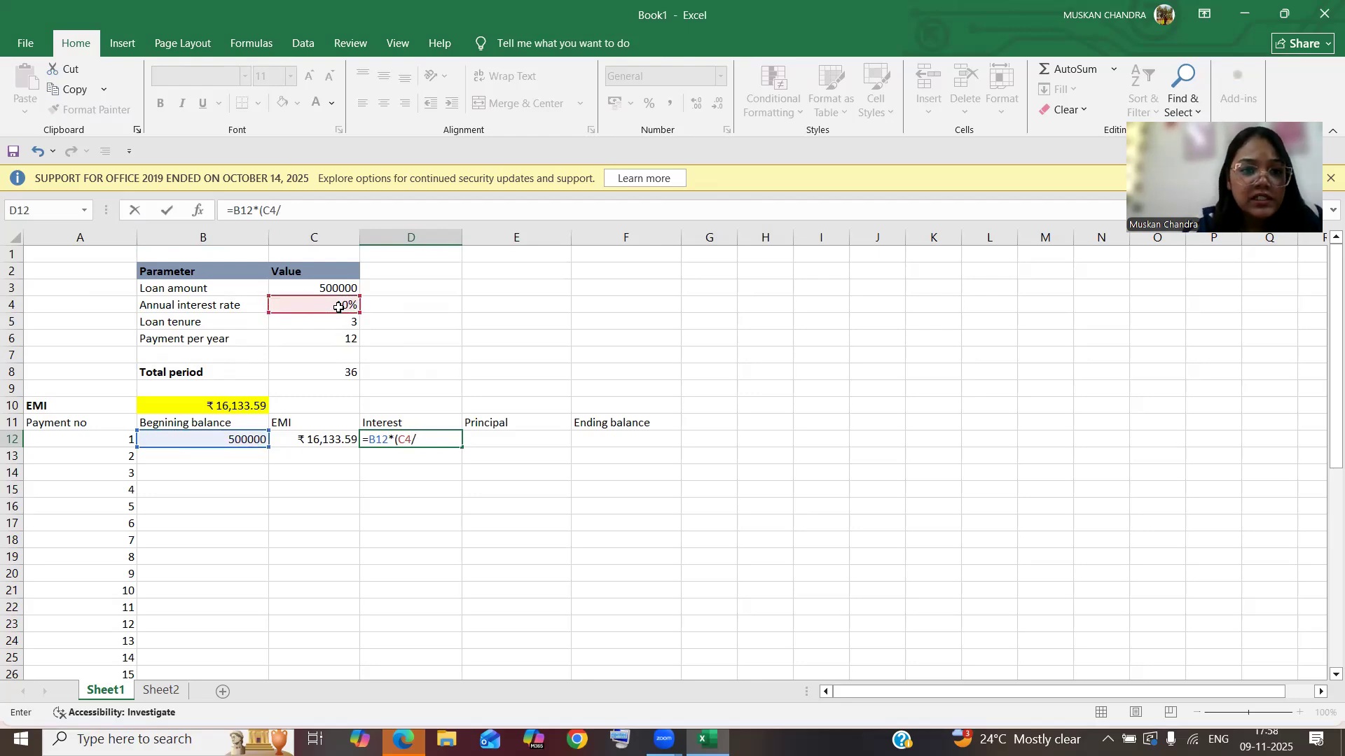
click(337, 342)
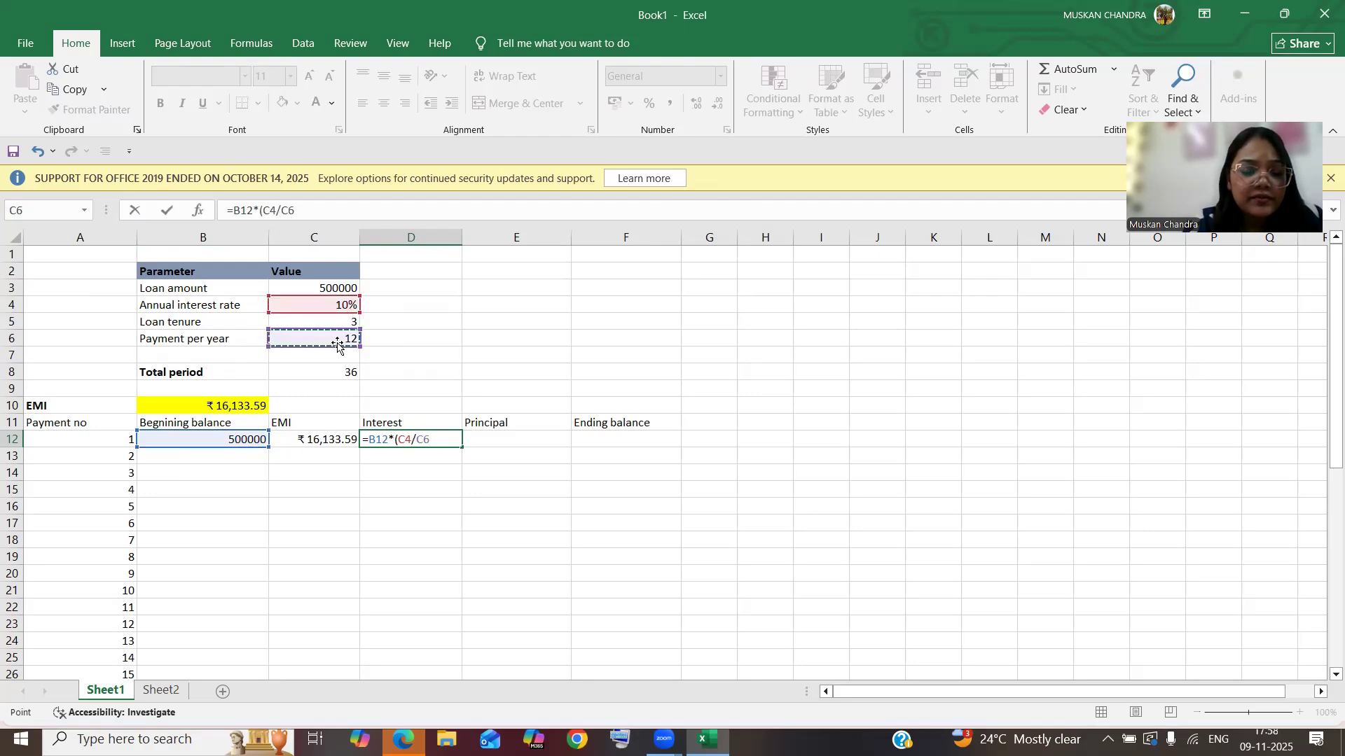
text())
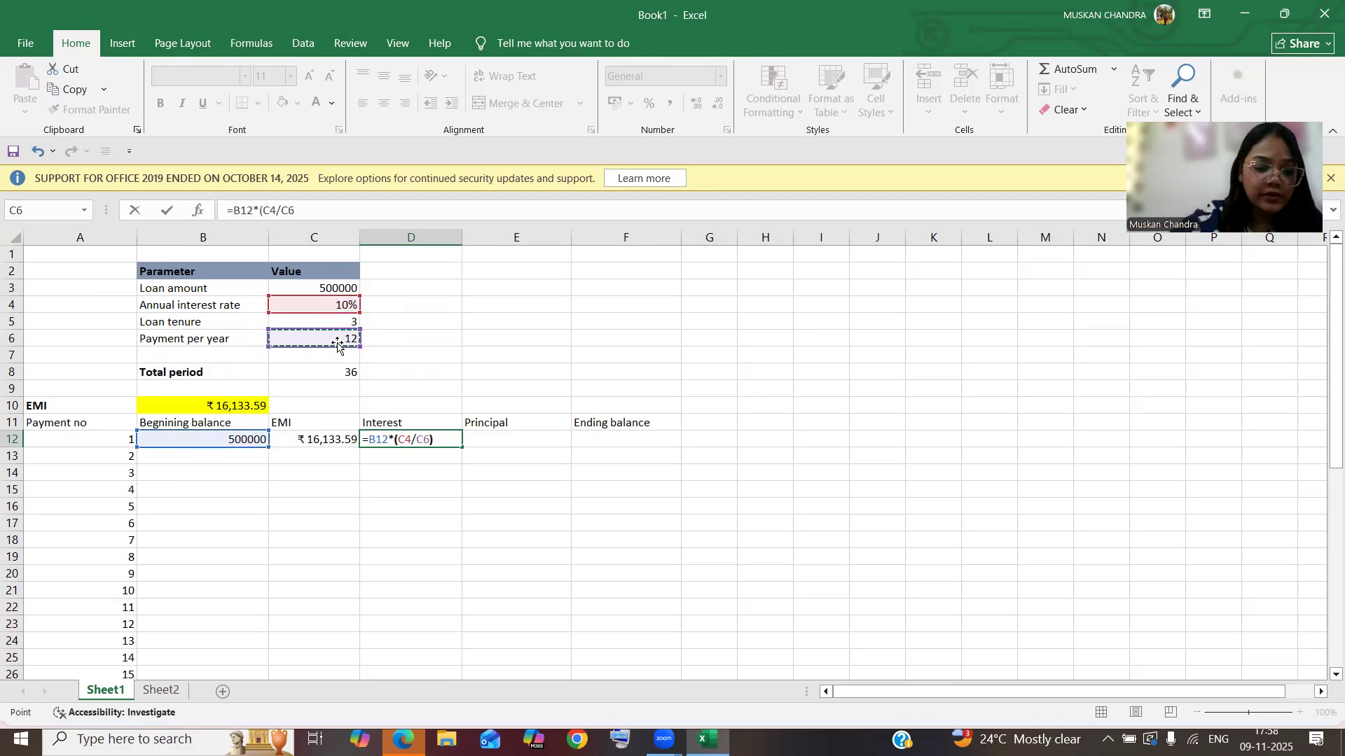
key(Return)
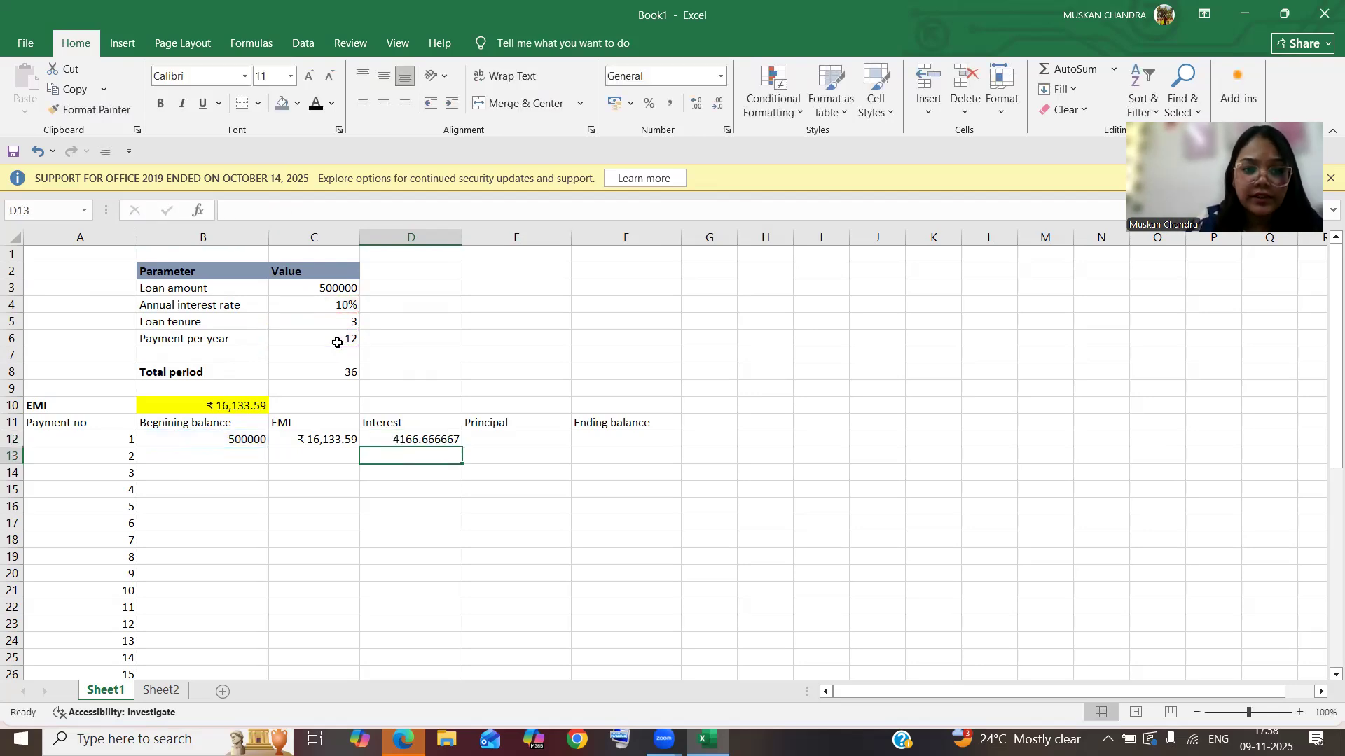
Step: Enter =C12-D12 in E12 to get the first payment's principal from the EMI and the monthly interest
click(490, 441)
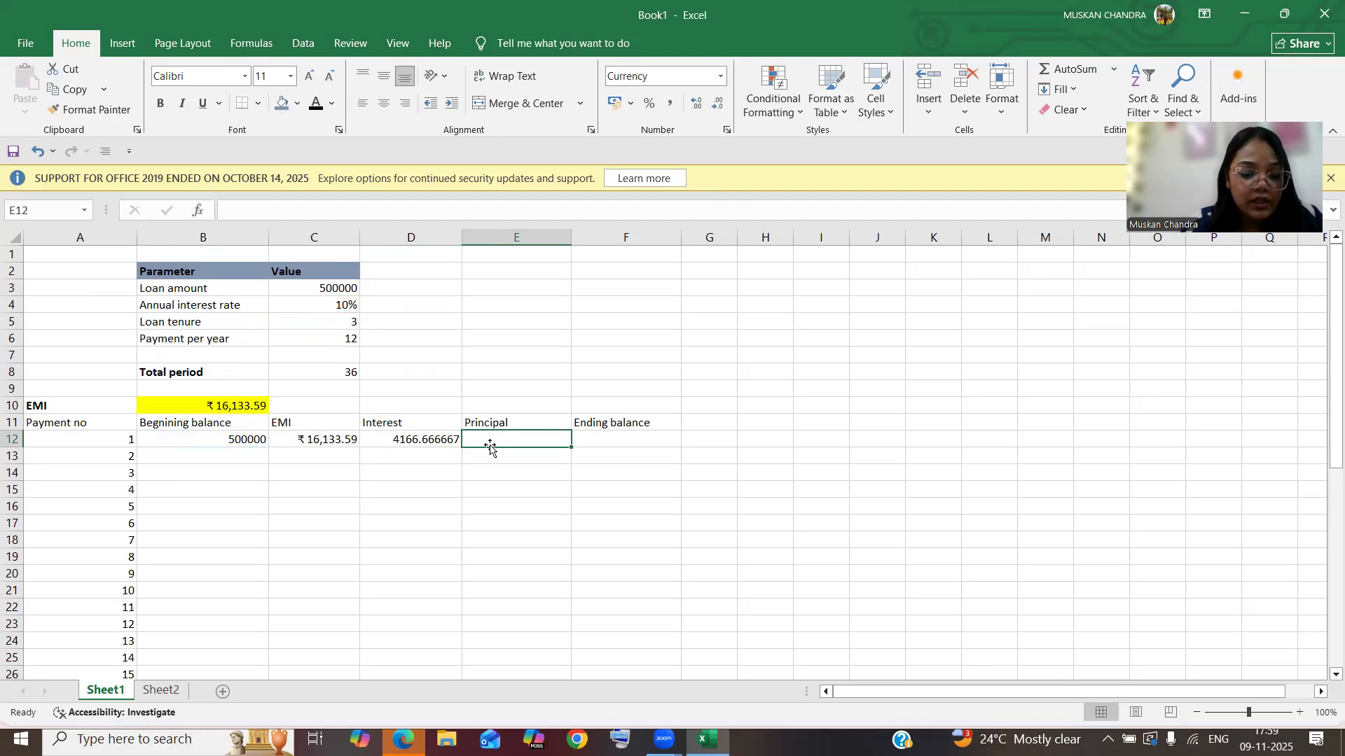
text(=)
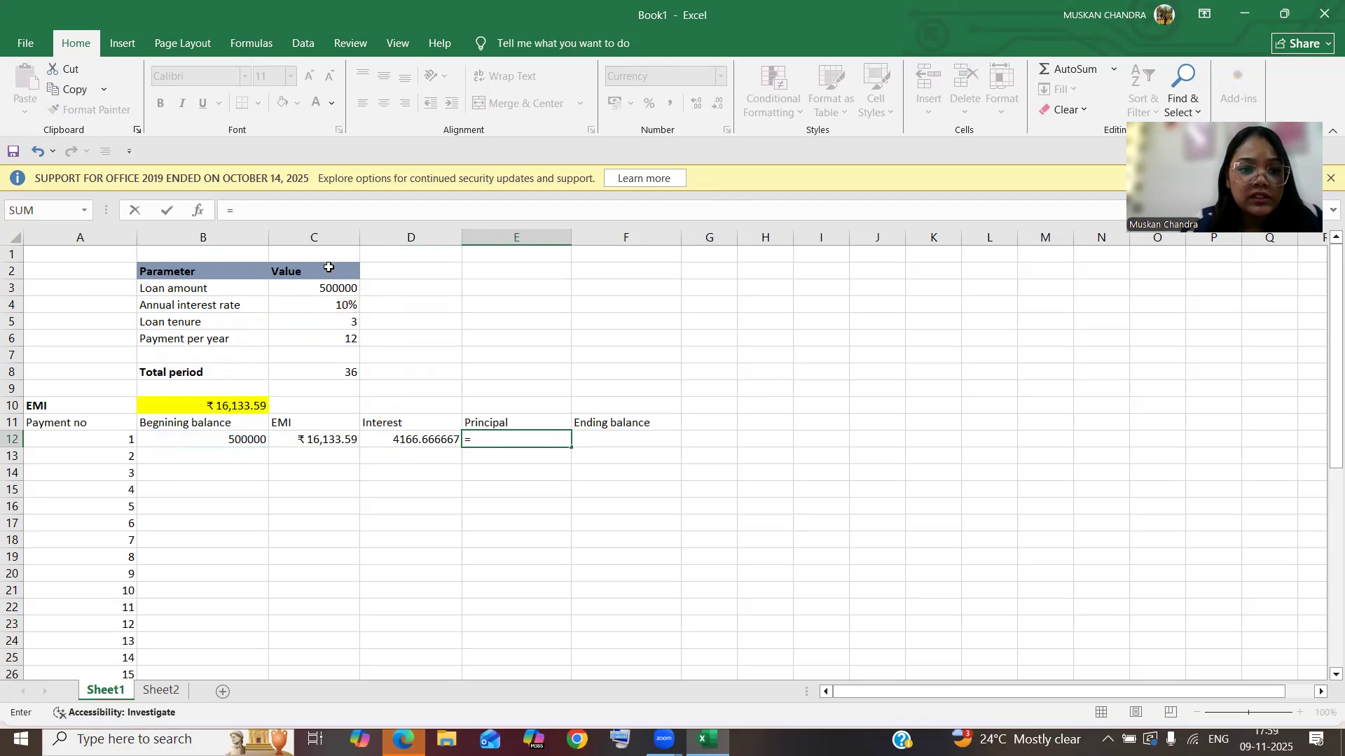
click(337, 441)
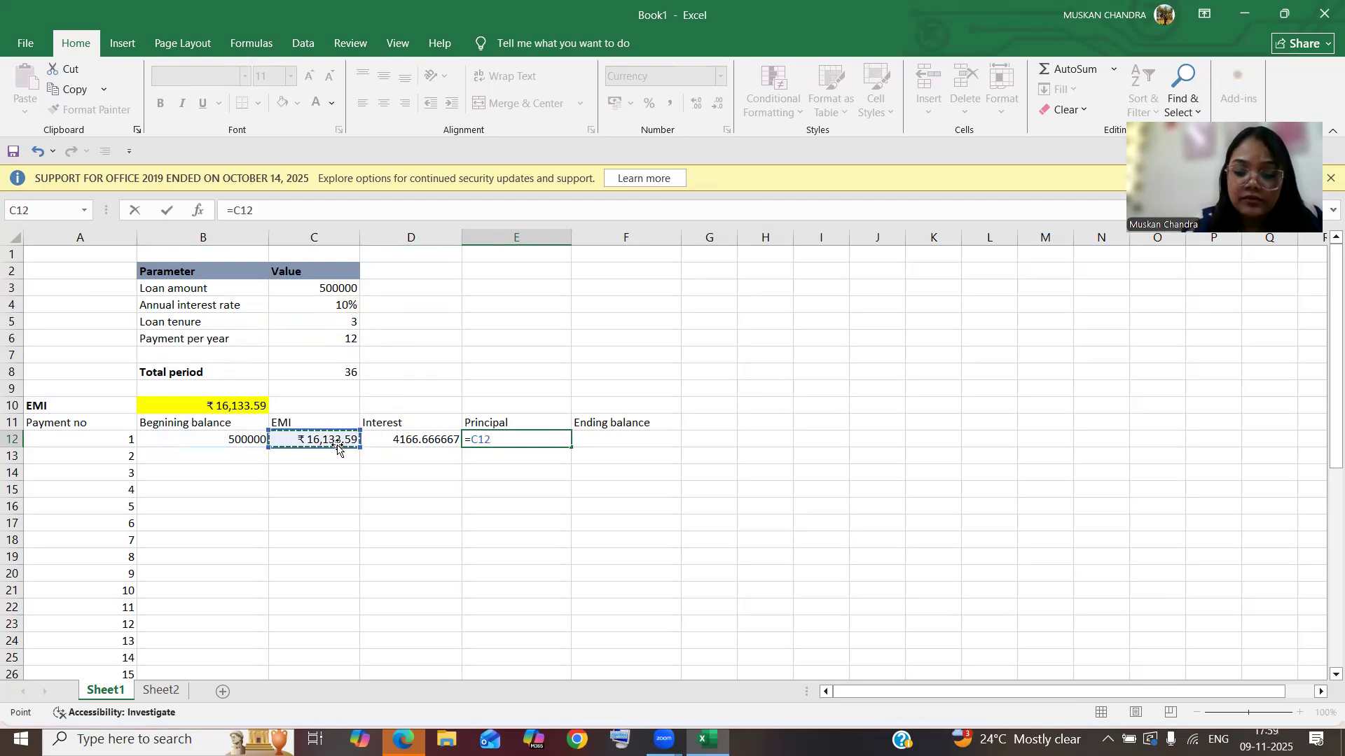
text(-)
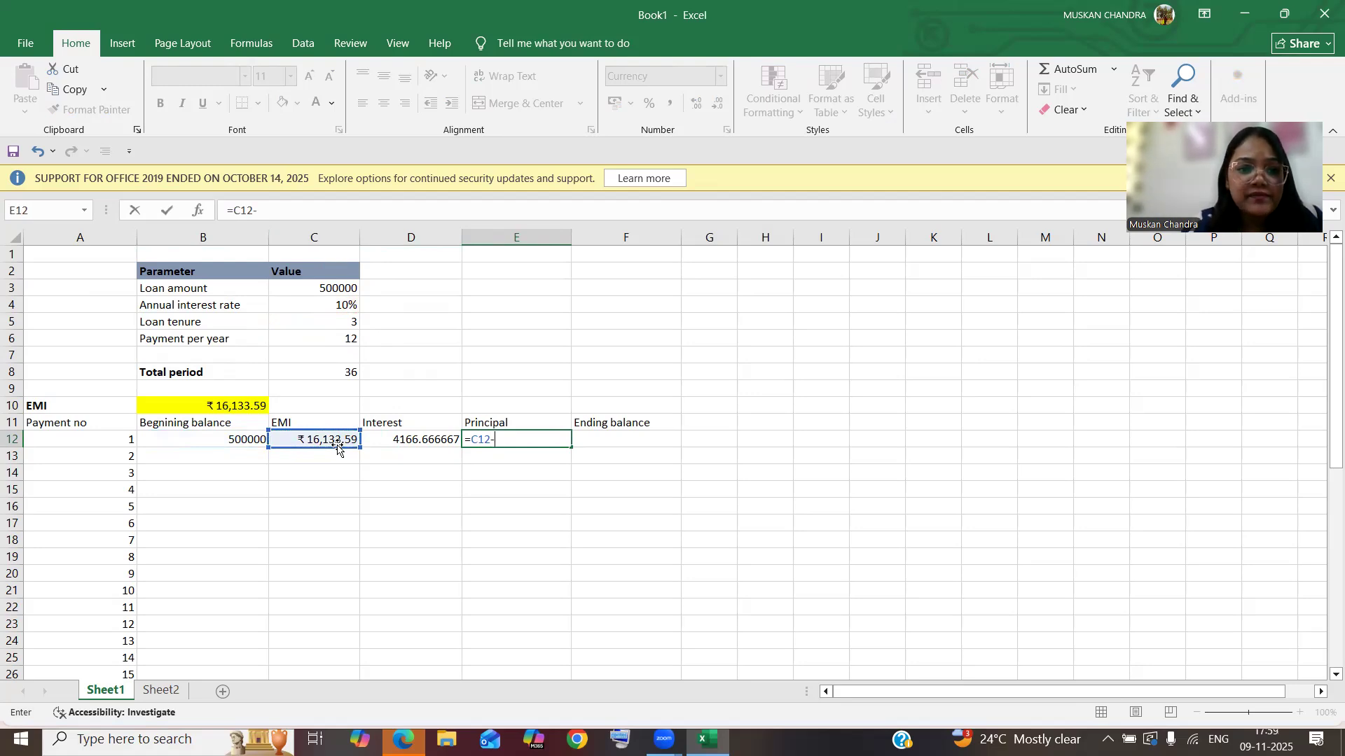
click(429, 439)
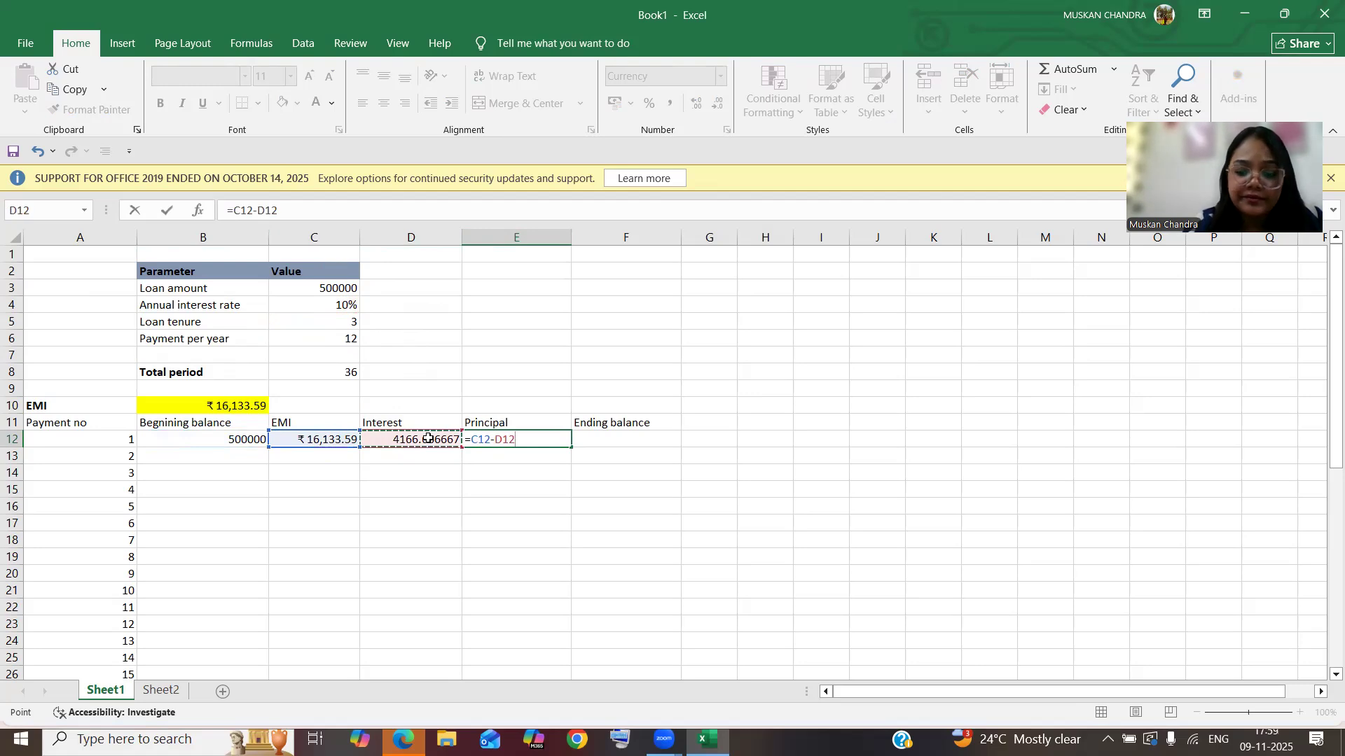
key(Return)
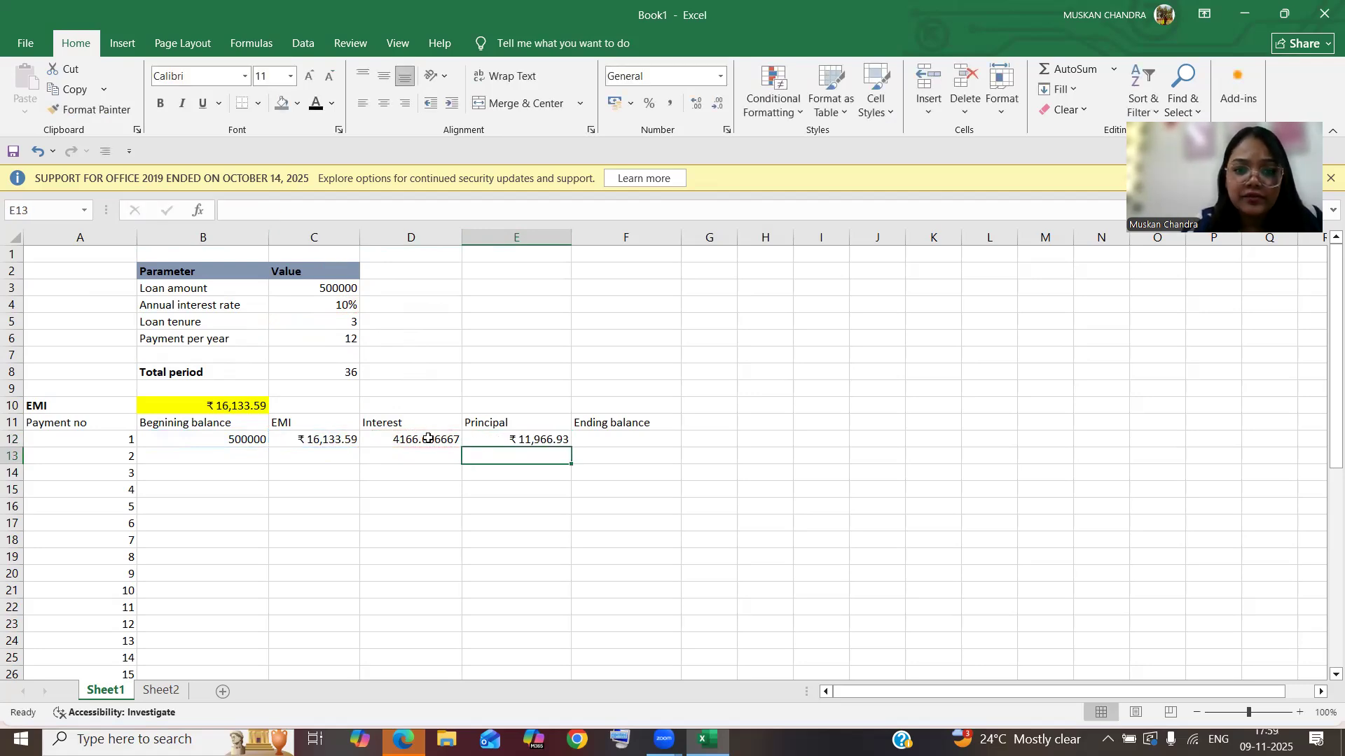
Step: Enter =B12-E12 in F12 to get the ending balance after the first payment
click(604, 441)
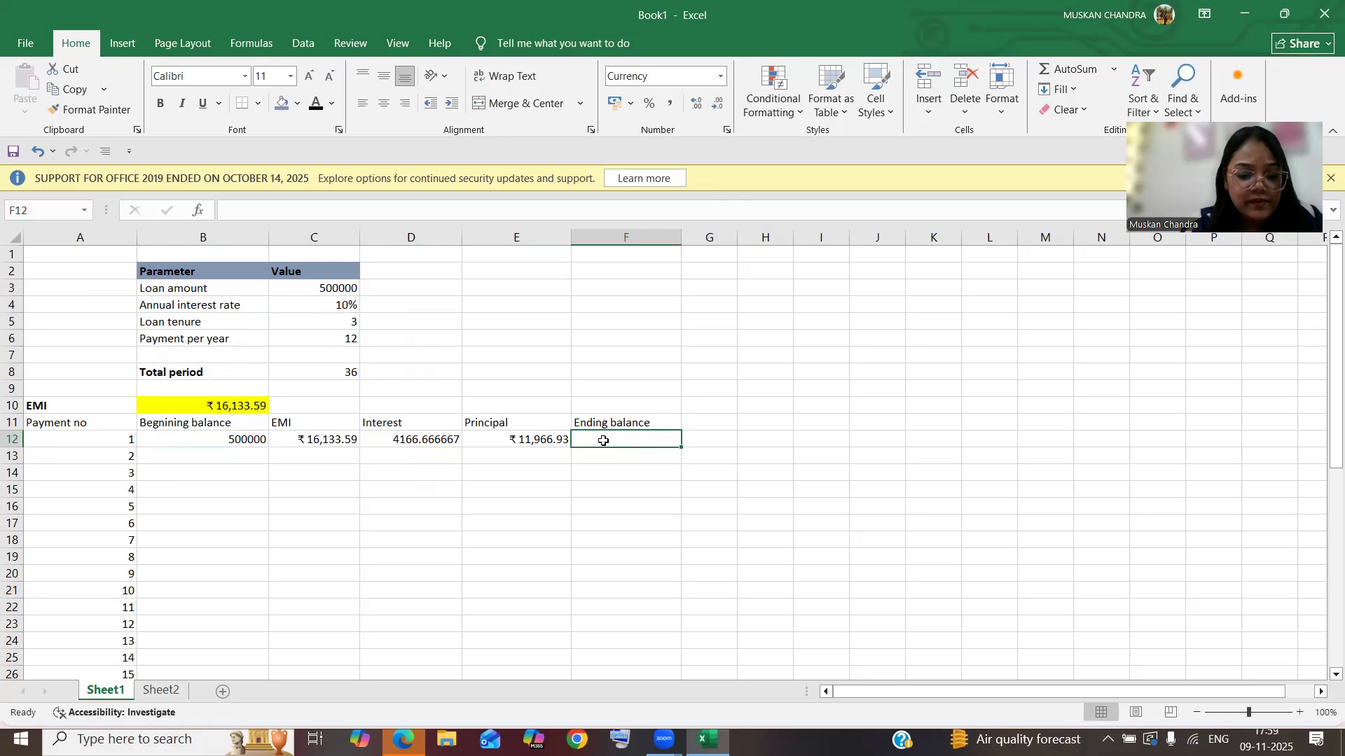
text(=)
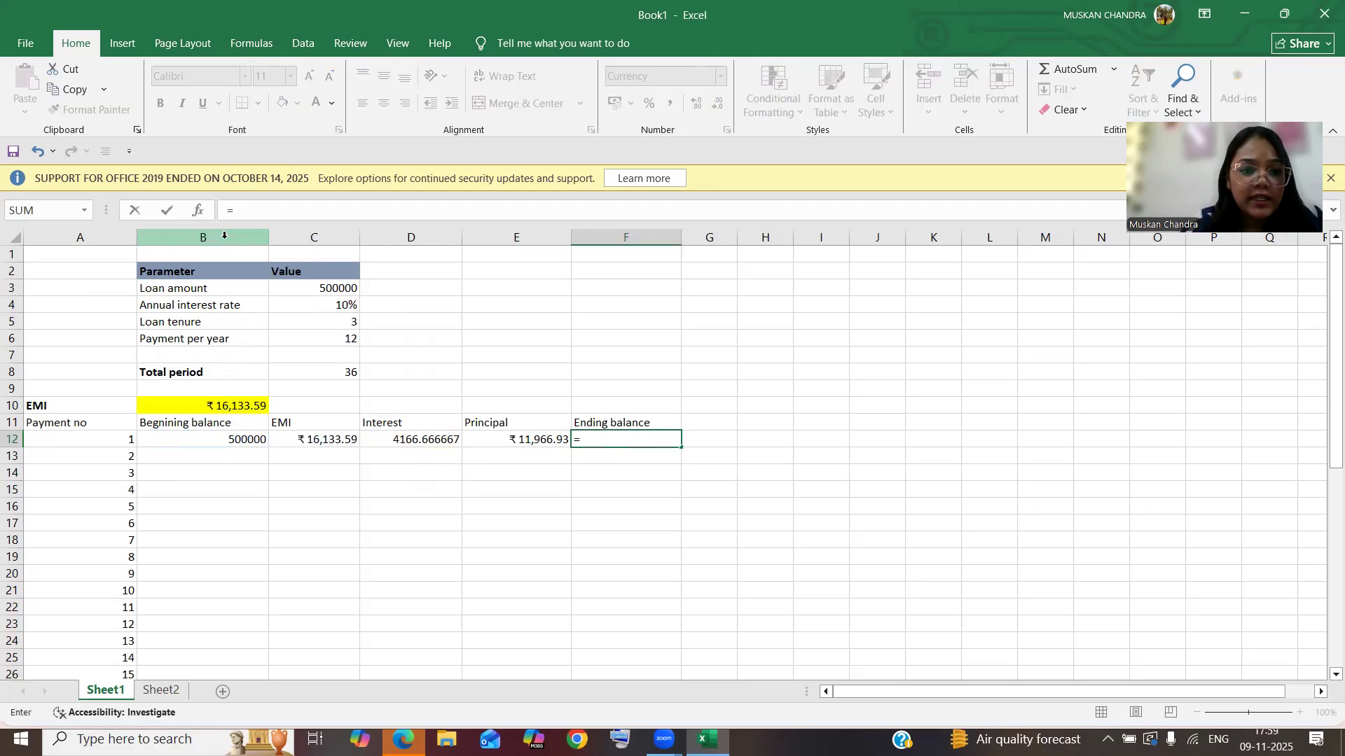
click(235, 440)
text(-)
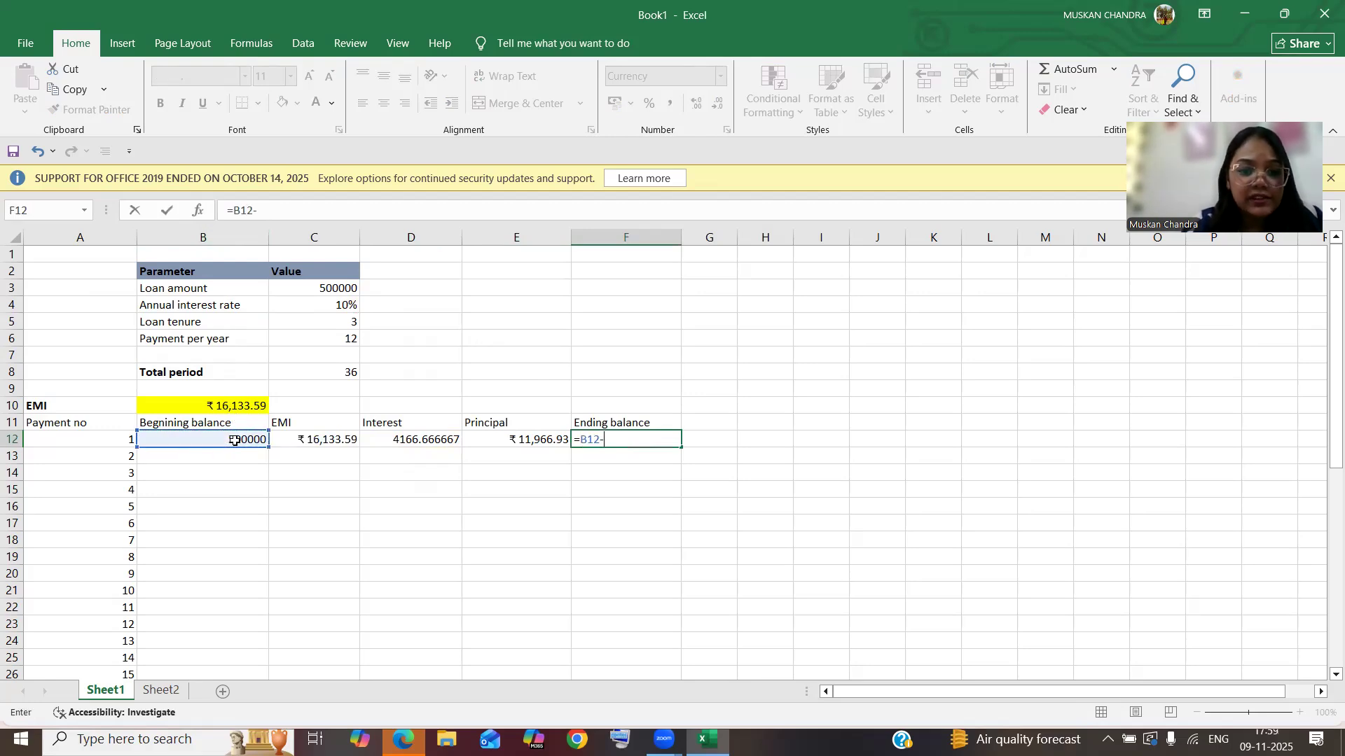
click(546, 440)
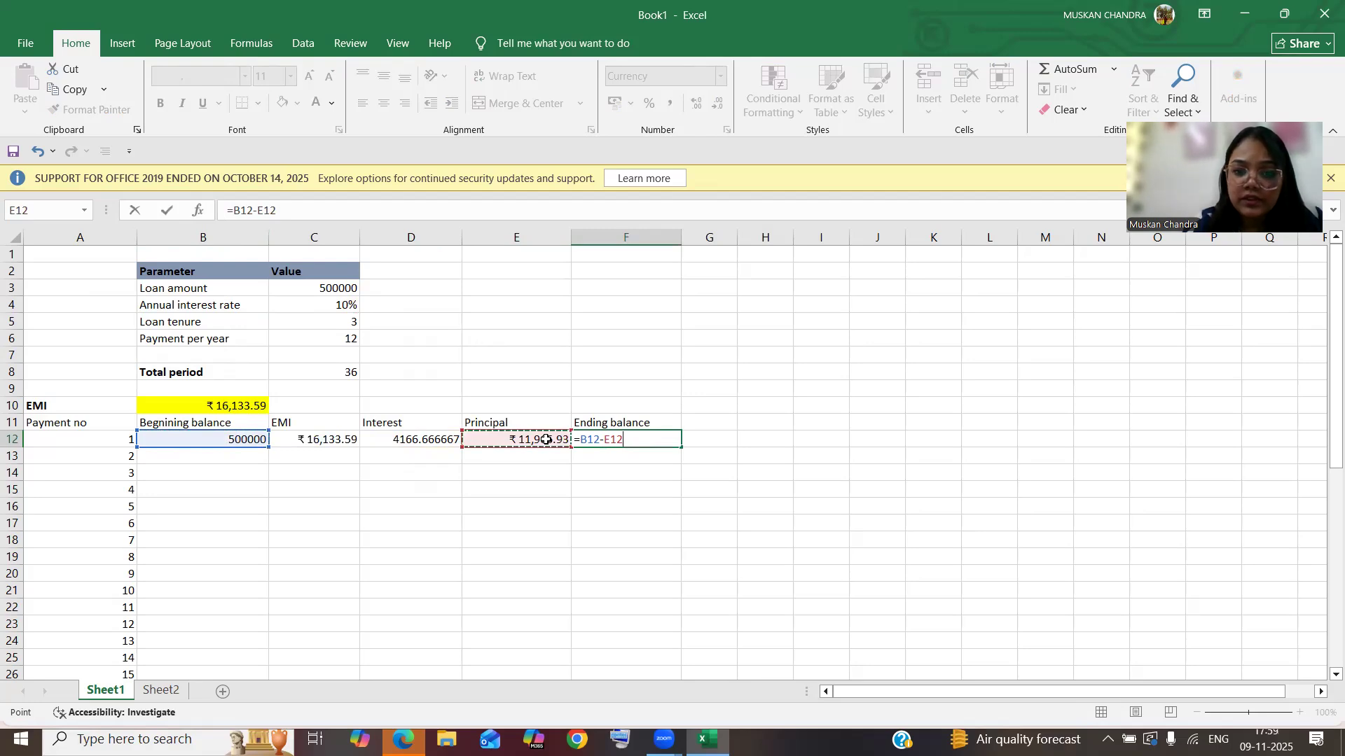
key(Return)
click(606, 407)
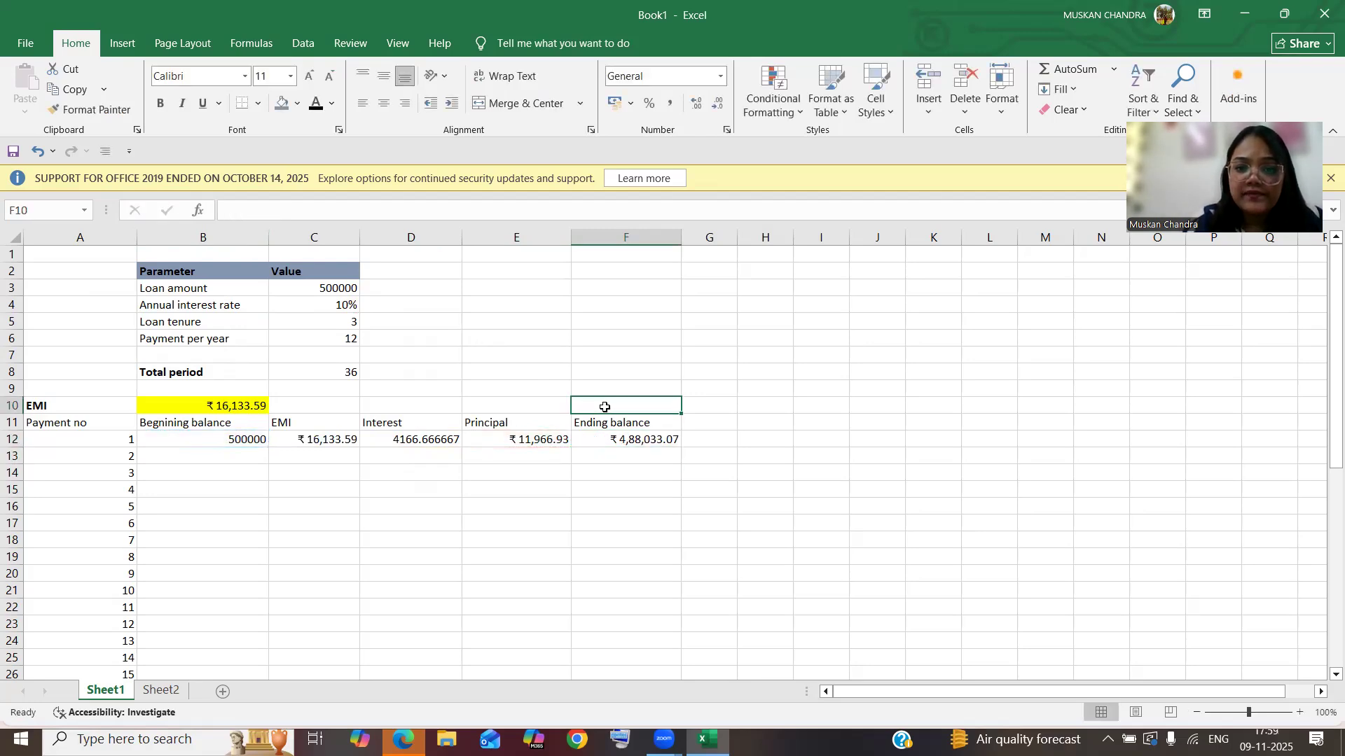
Step: Add the note beg-principal in F10, above the Ending balance header, to explain how it is calculated
text(be)
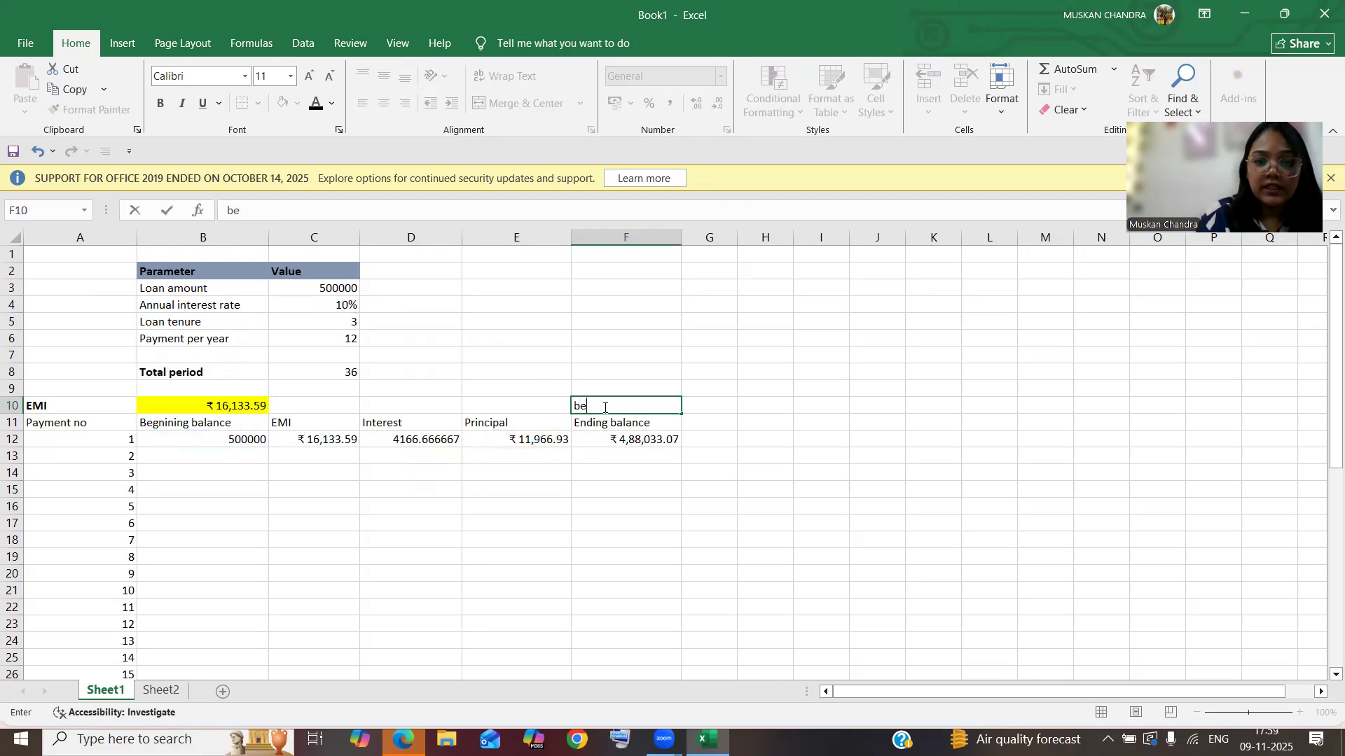
text(g)
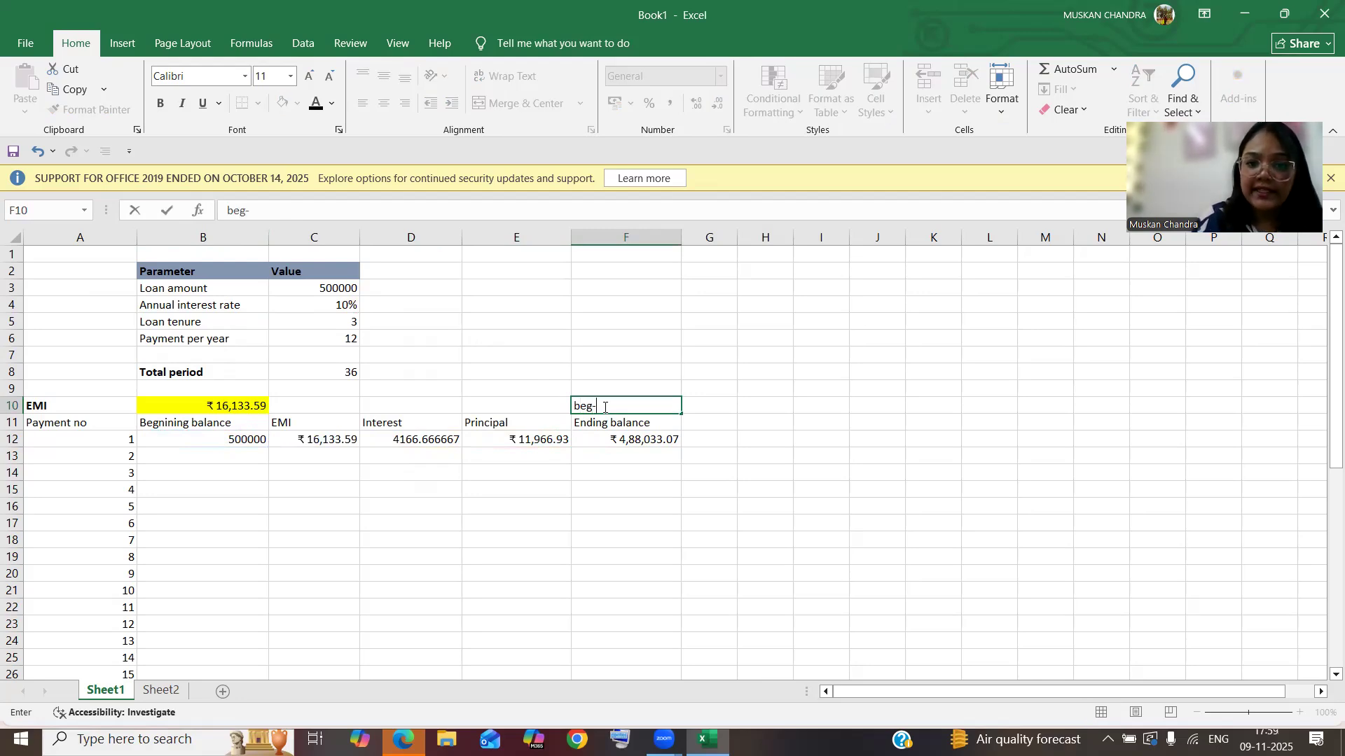
text(-p)
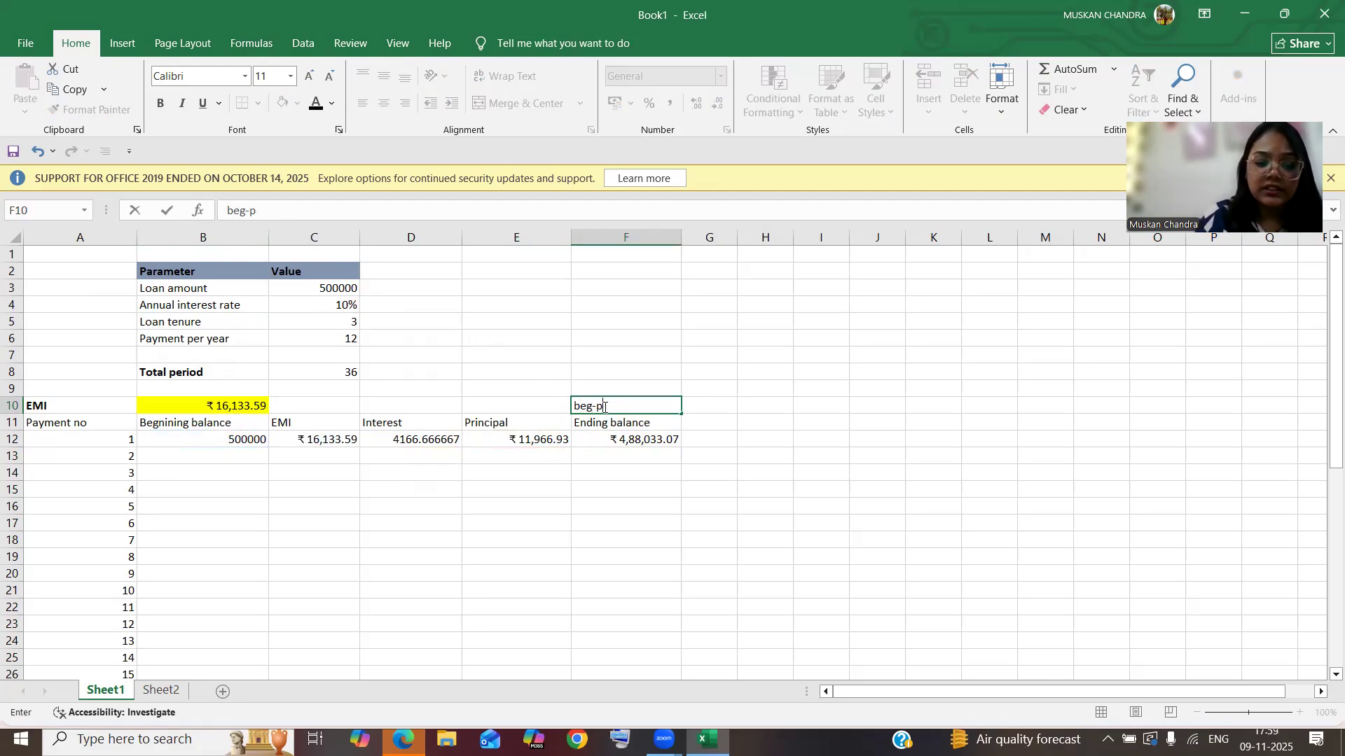
text(rincipal)
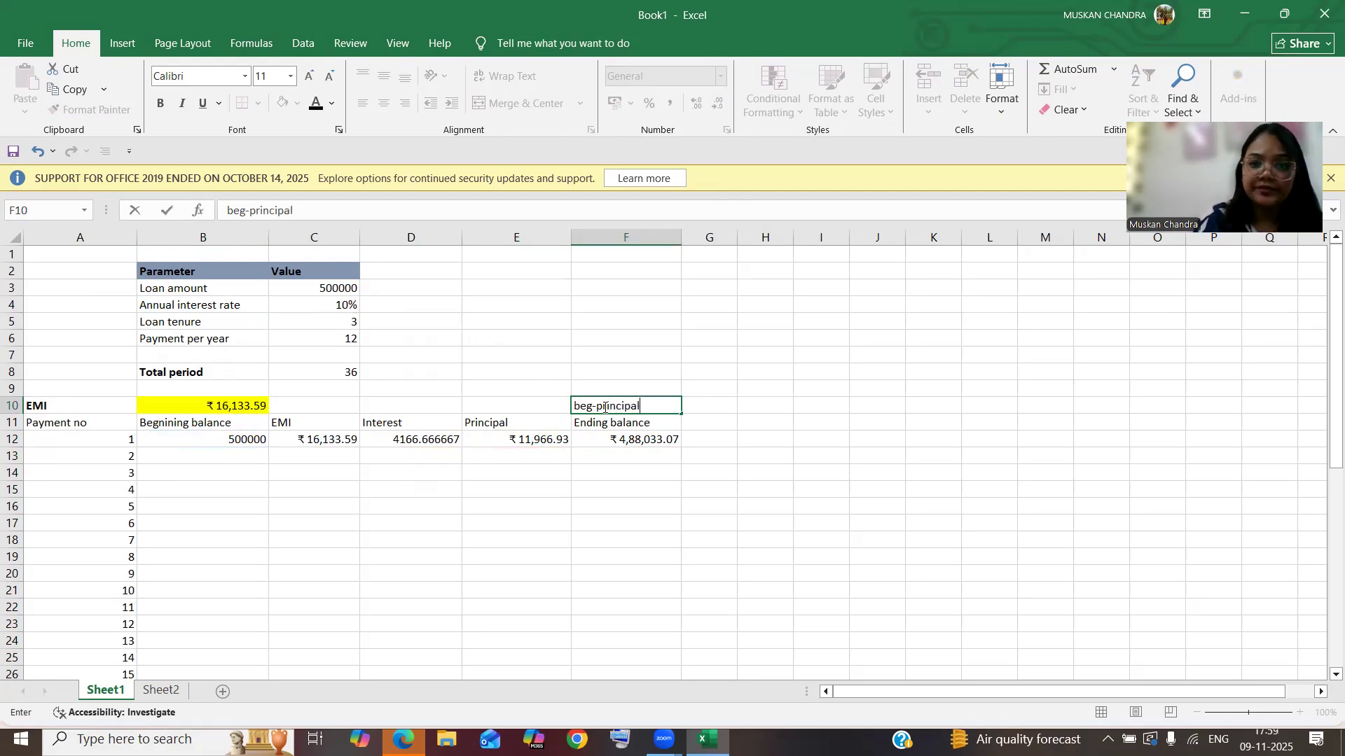
click(519, 423)
click(529, 441)
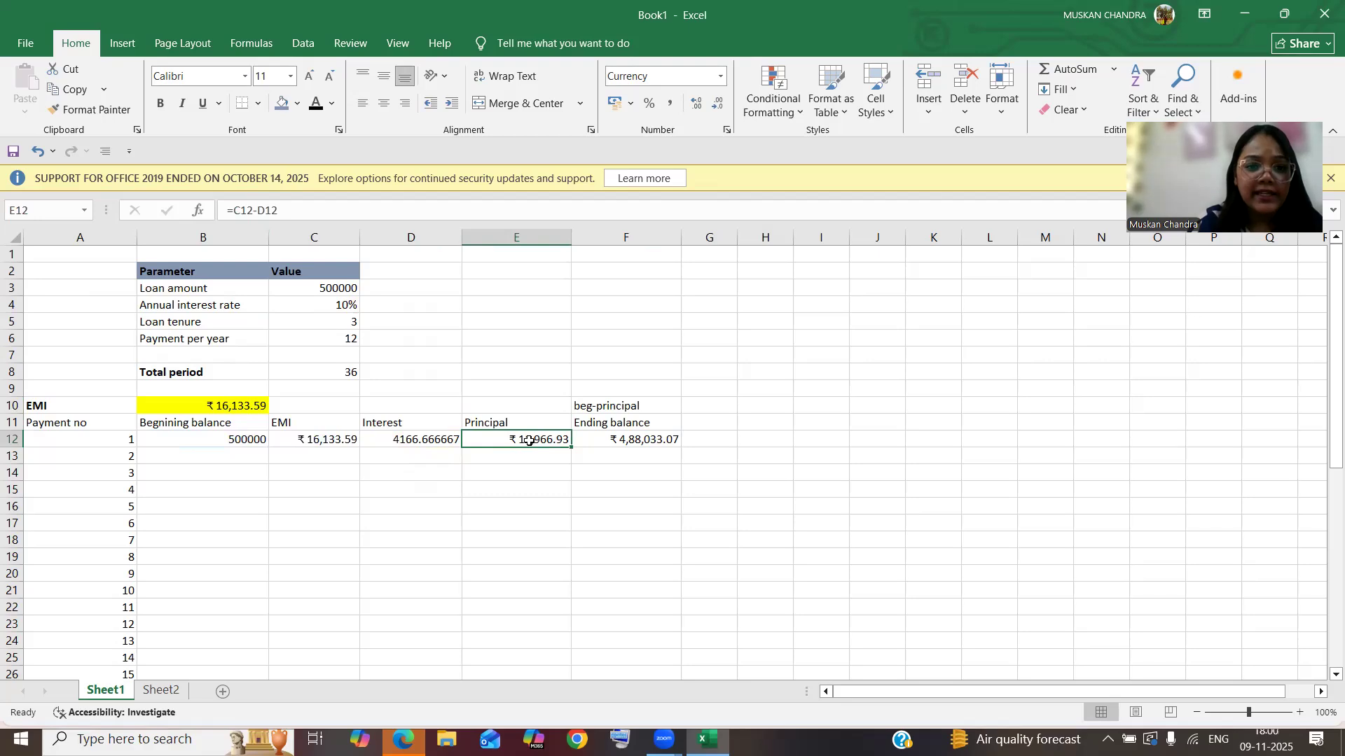
Step: Add the note (EMI-interest) in E10, above the Principal header
click(478, 405)
text(EM)
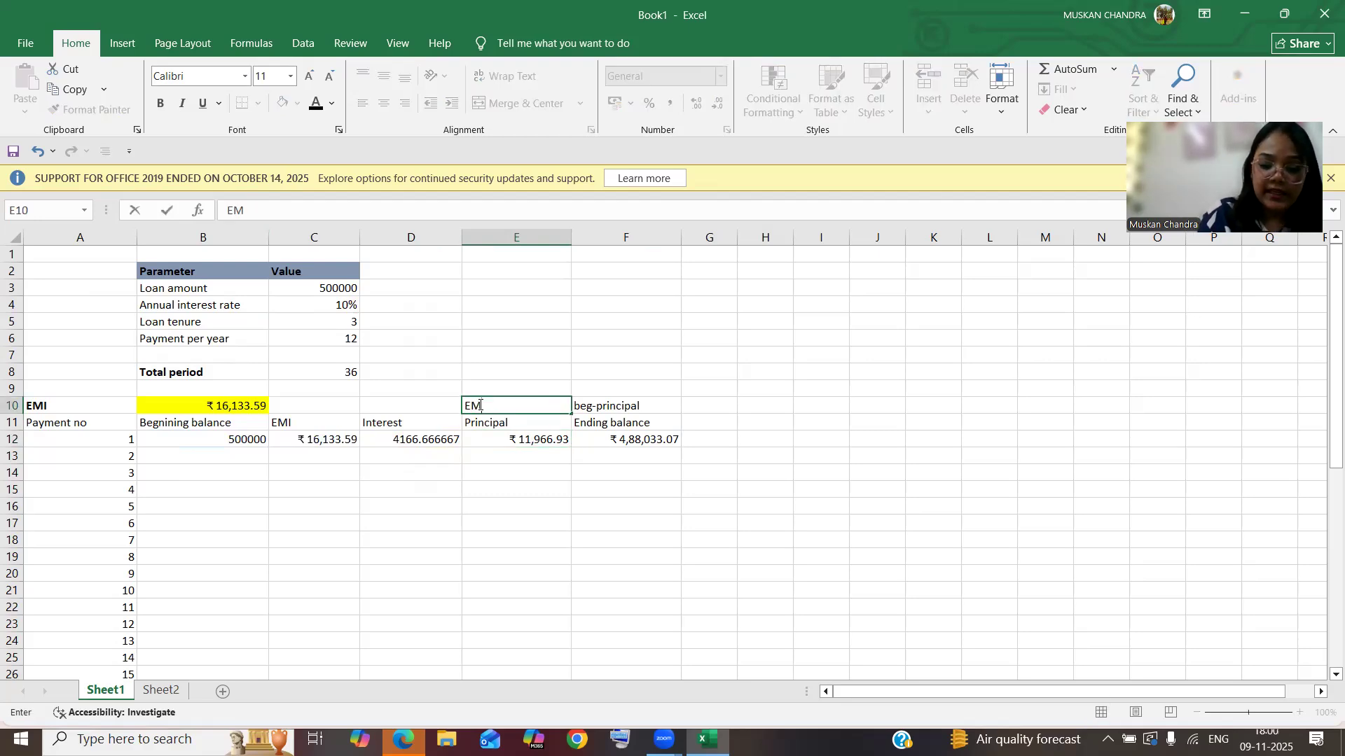
text(I-)
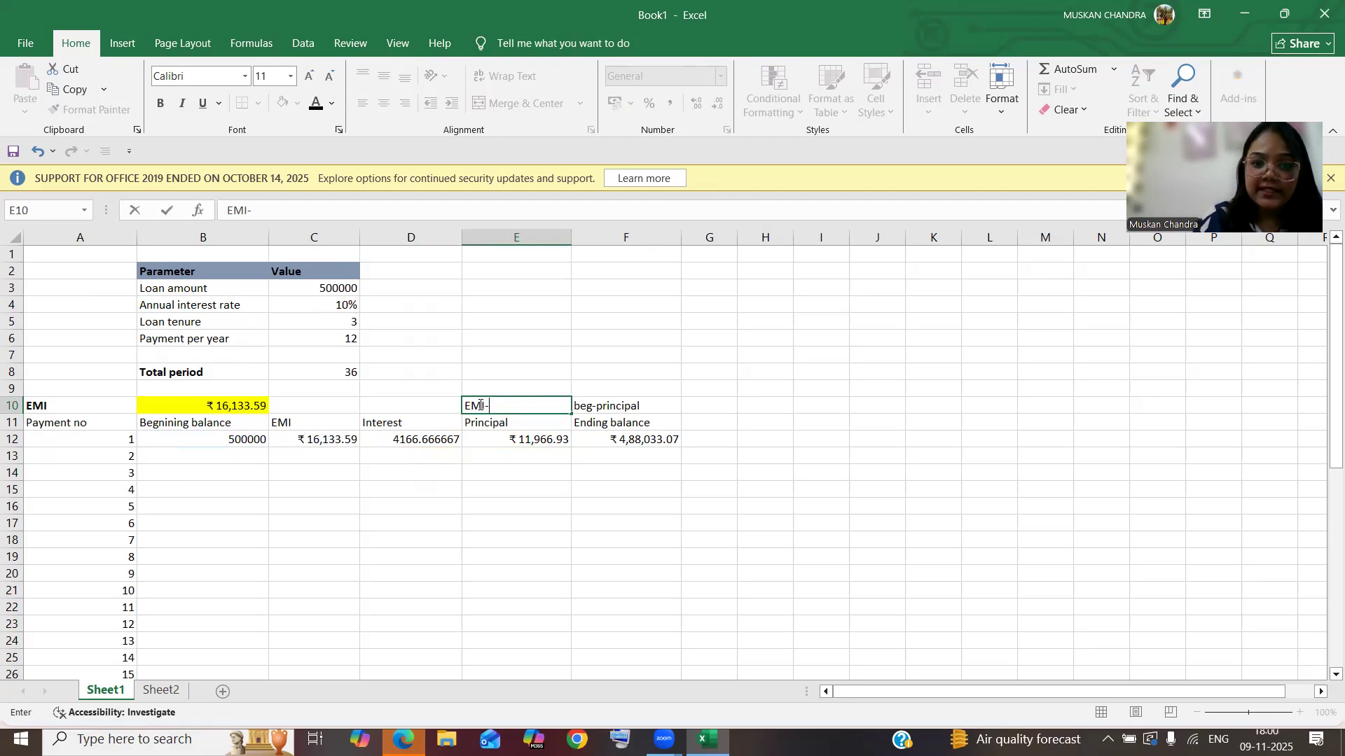
text(interest)
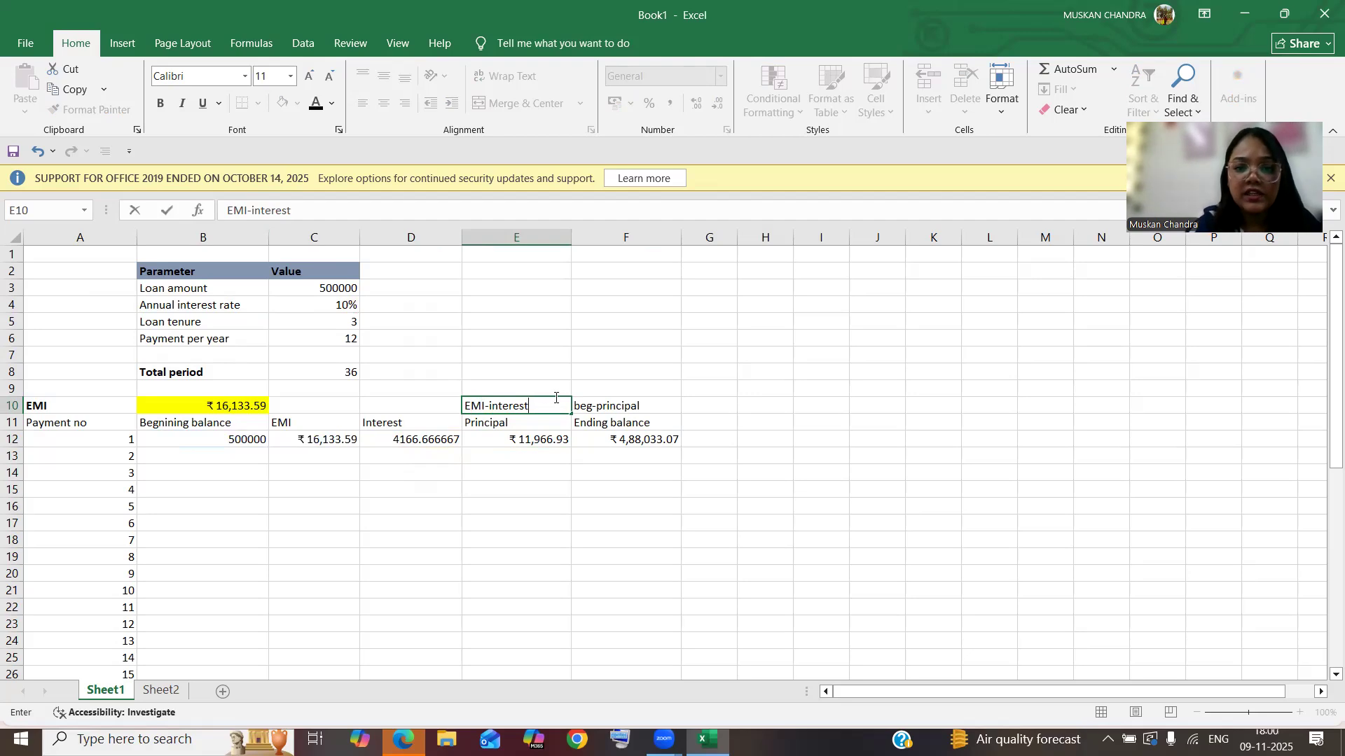
text())
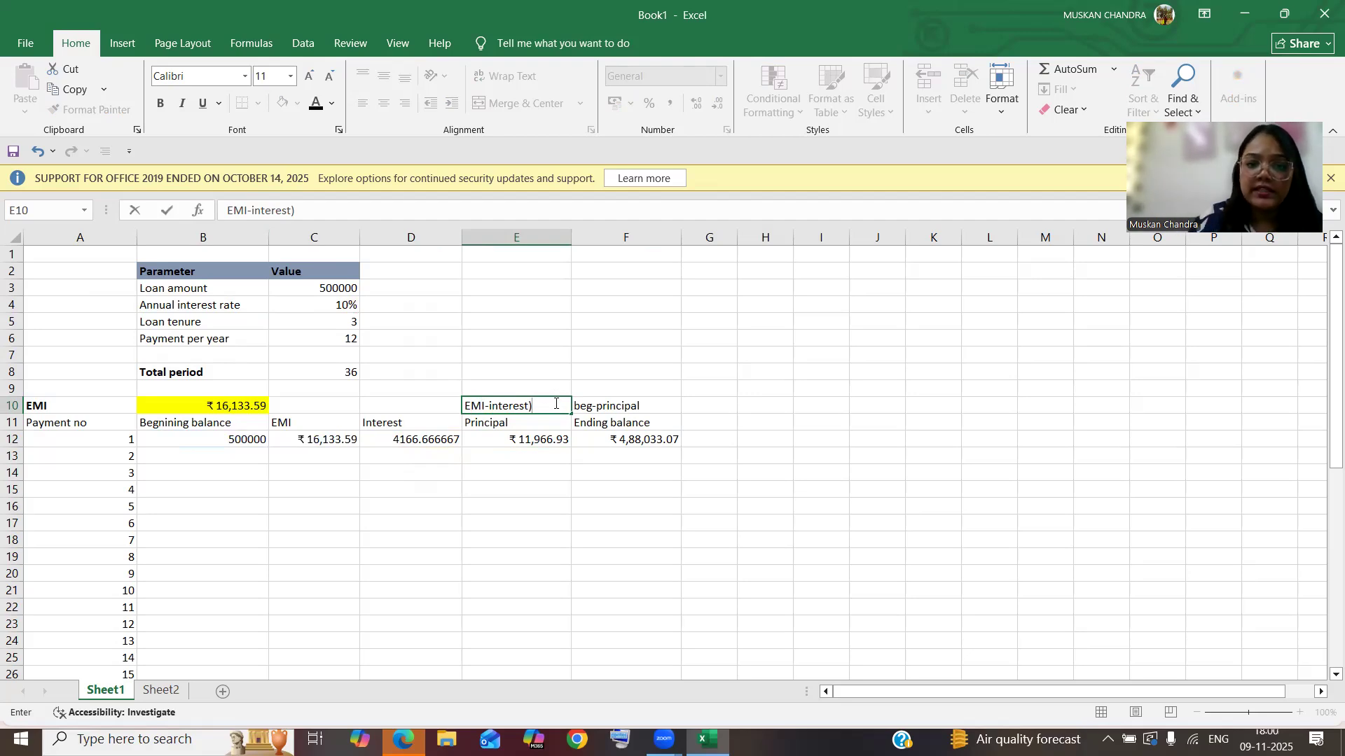
click(465, 405)
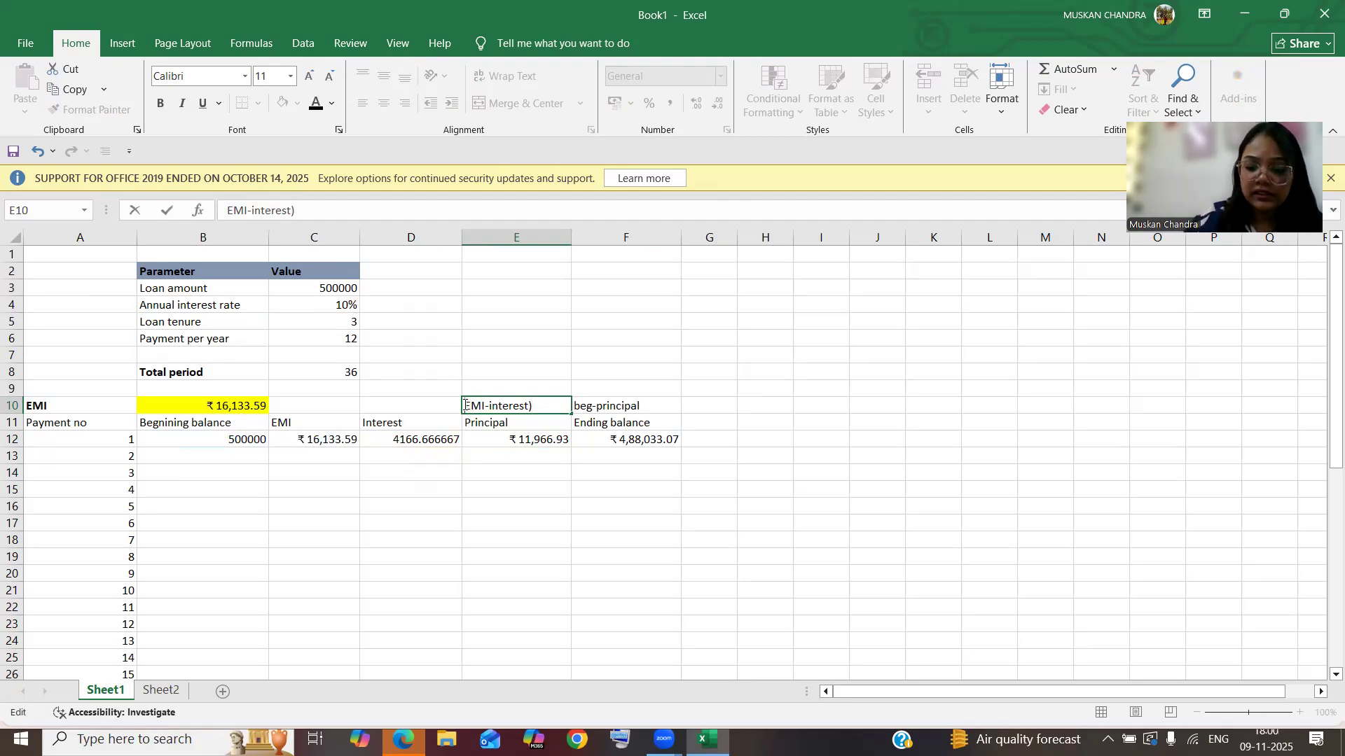
text(()
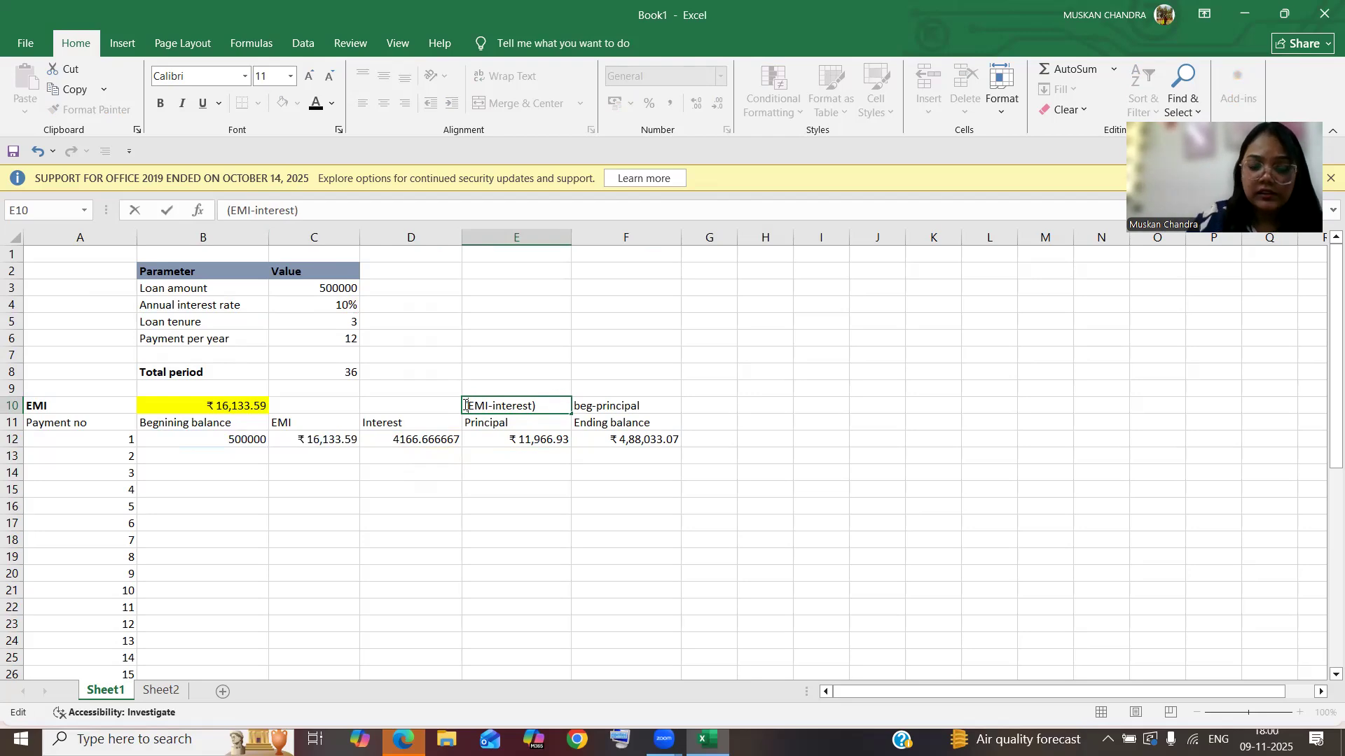
Step: Enclose the note above Ending balance in parentheses so F10 reads (beg-principal)
click(645, 412)
click(301, 210)
text())
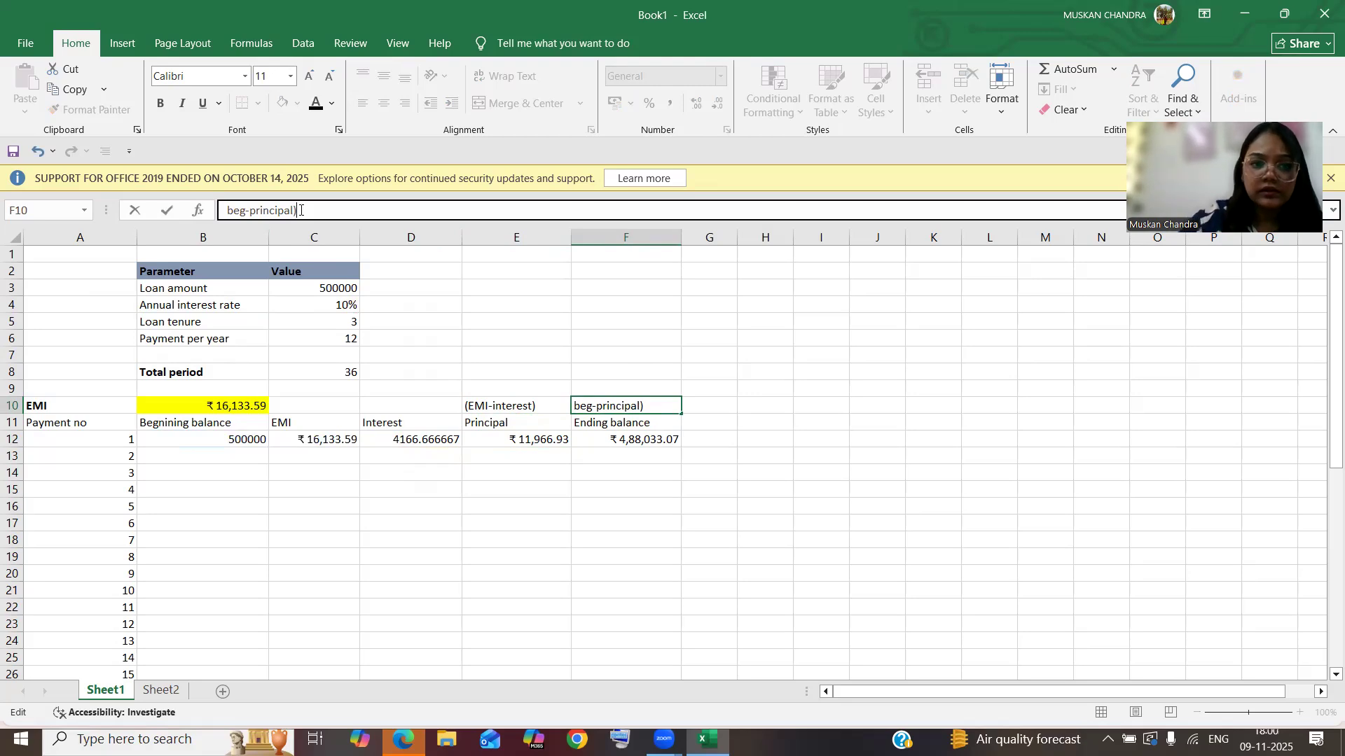
click(227, 210)
text(()
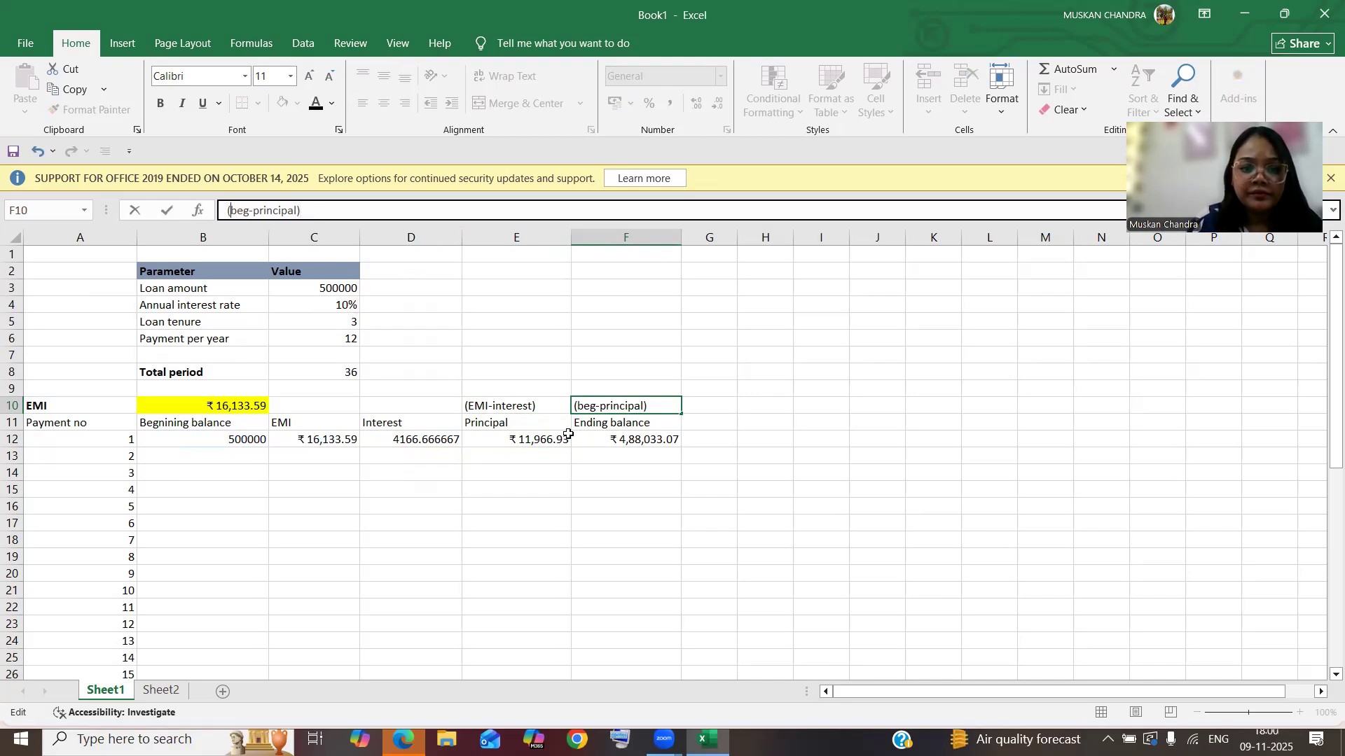
Step: Make all the schedule headers in row 11 bold, from Payment no in A11 to Ending balance in F11
click(79, 424)
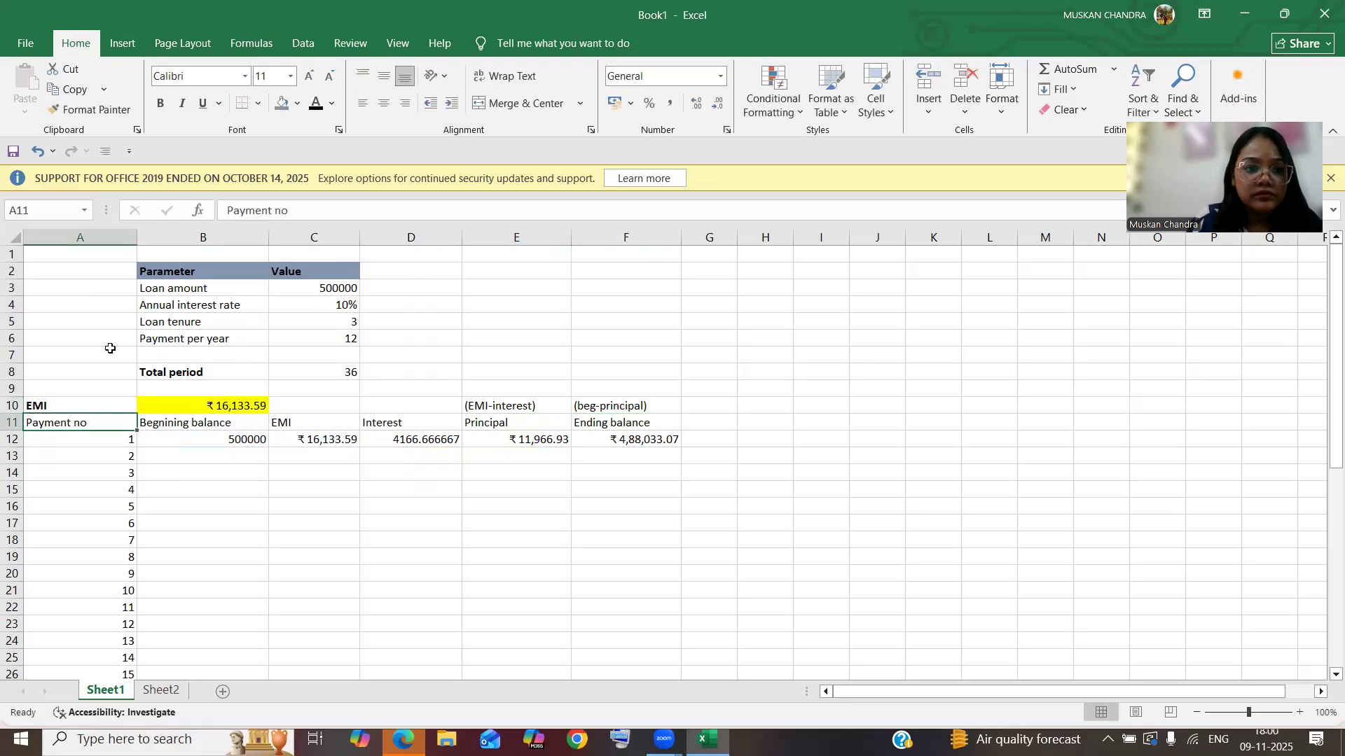
click(159, 105)
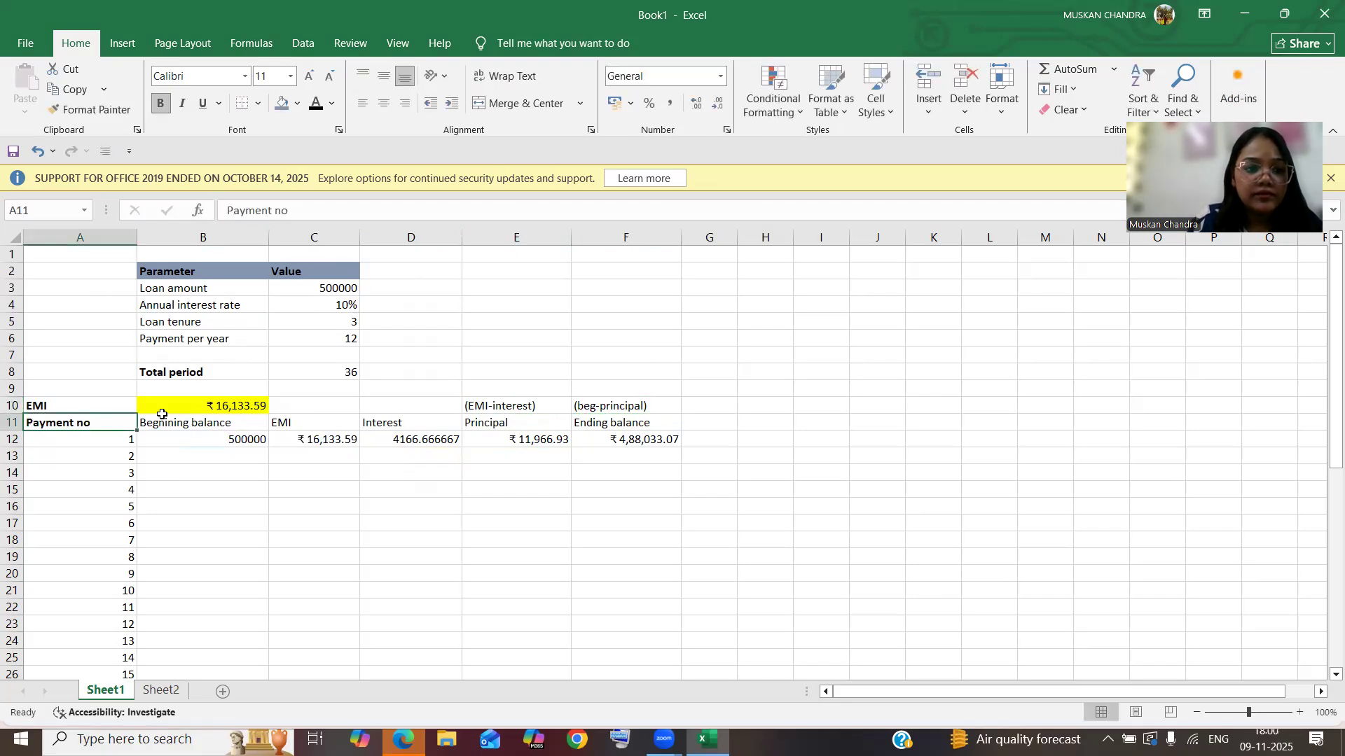
click(173, 422)
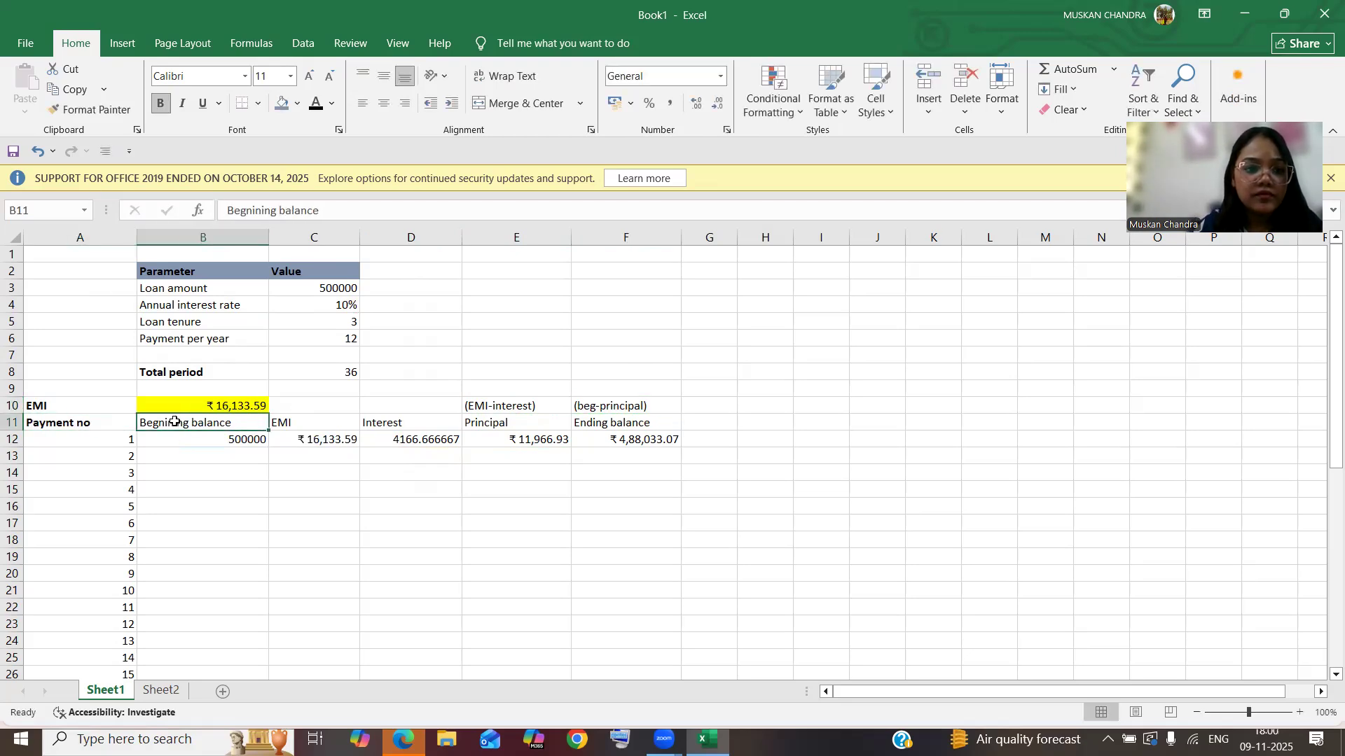
click(159, 104)
click(285, 422)
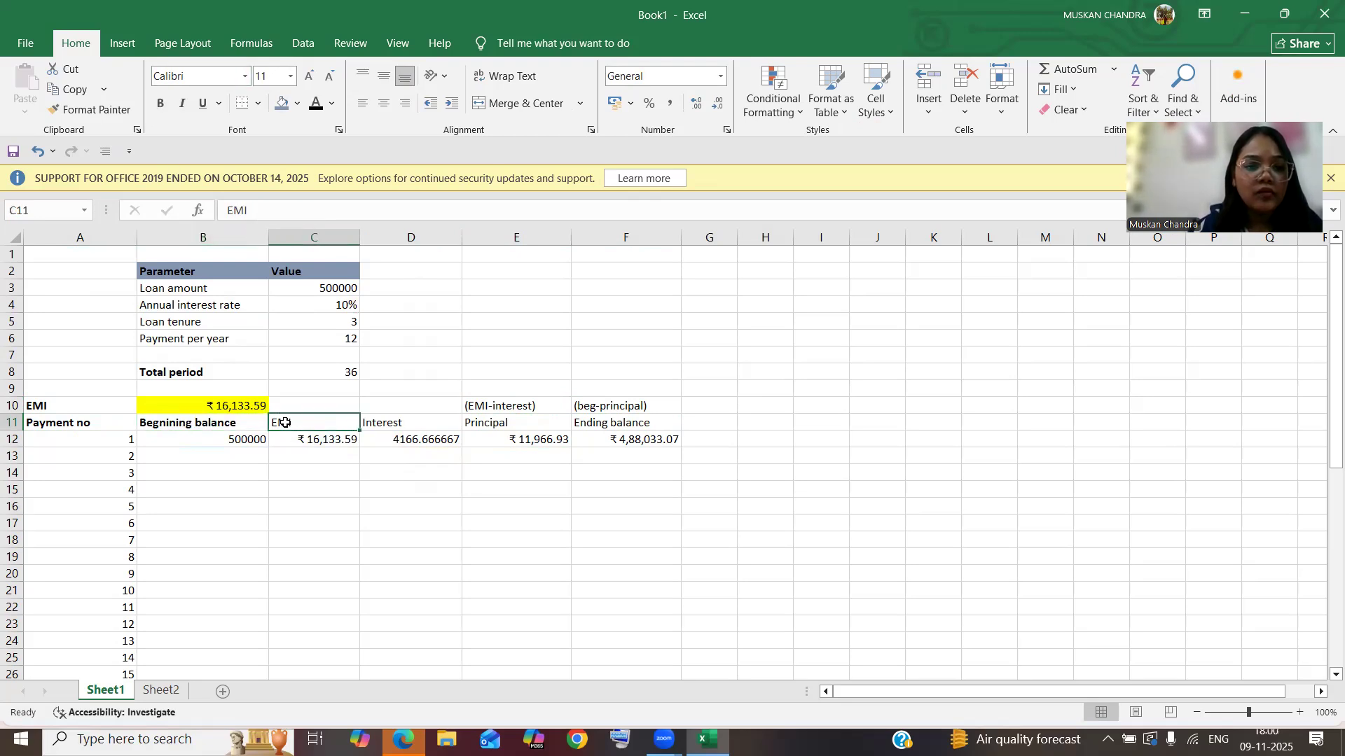
click(159, 104)
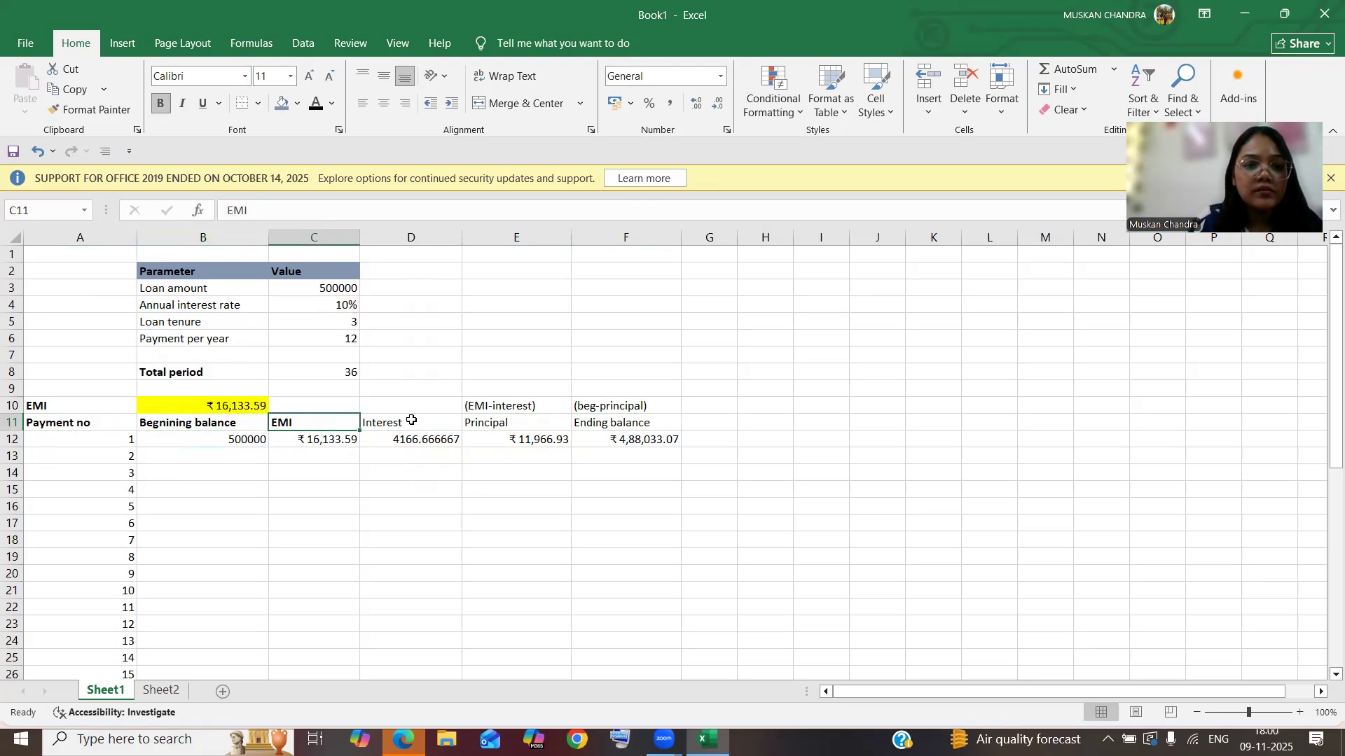
click(418, 422)
click(160, 103)
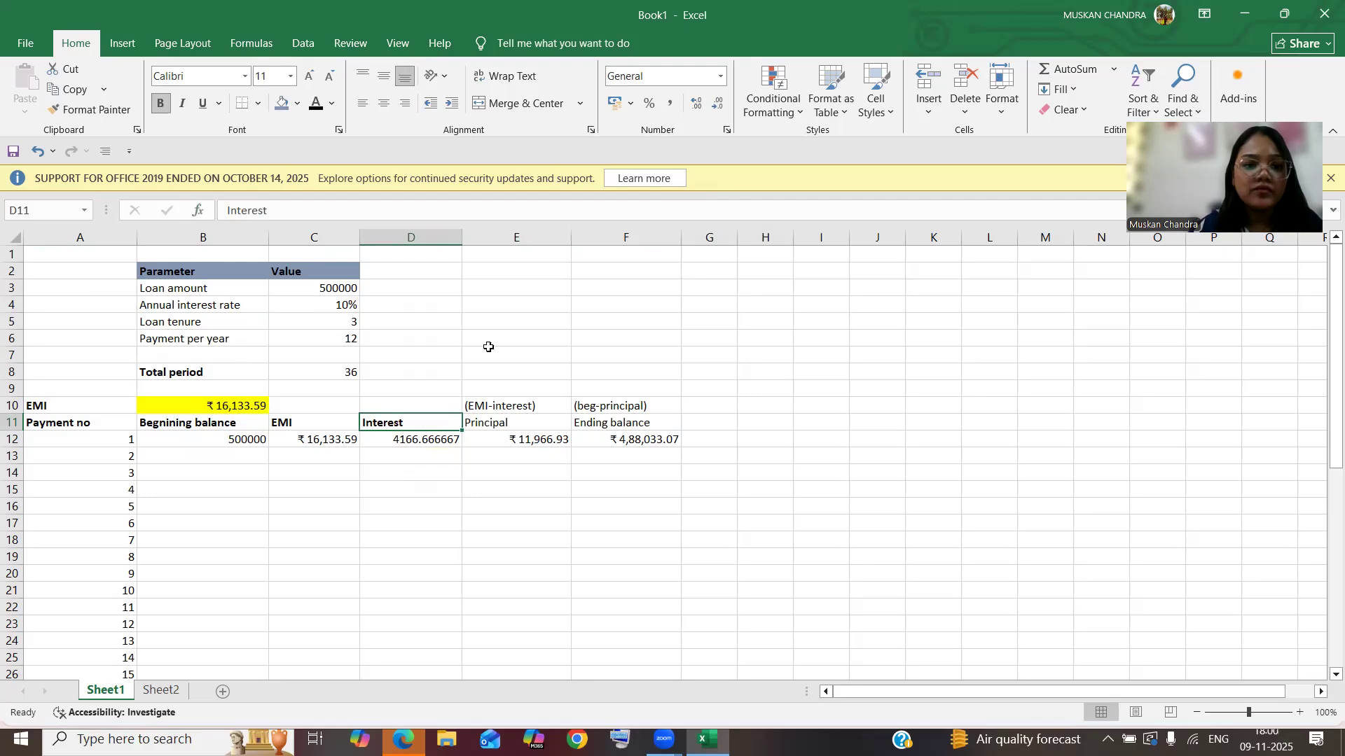
click(512, 422)
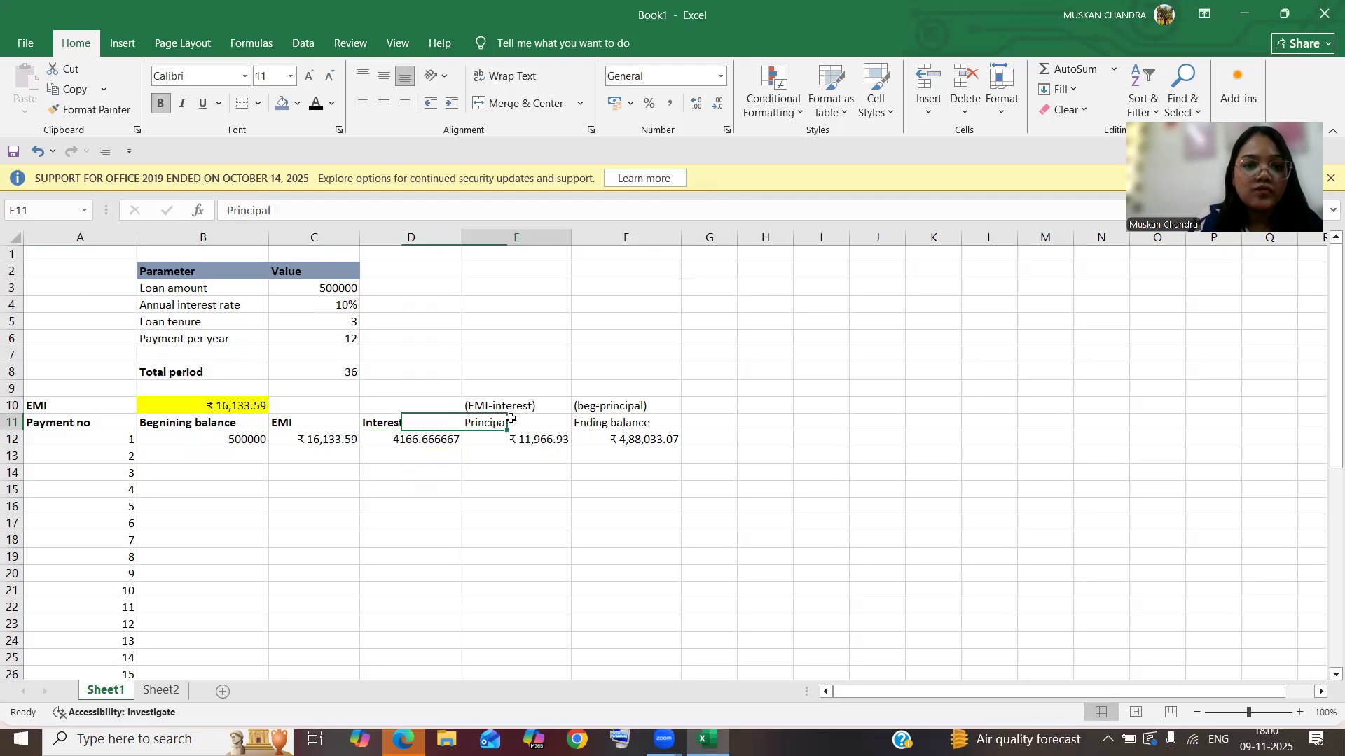
click(160, 104)
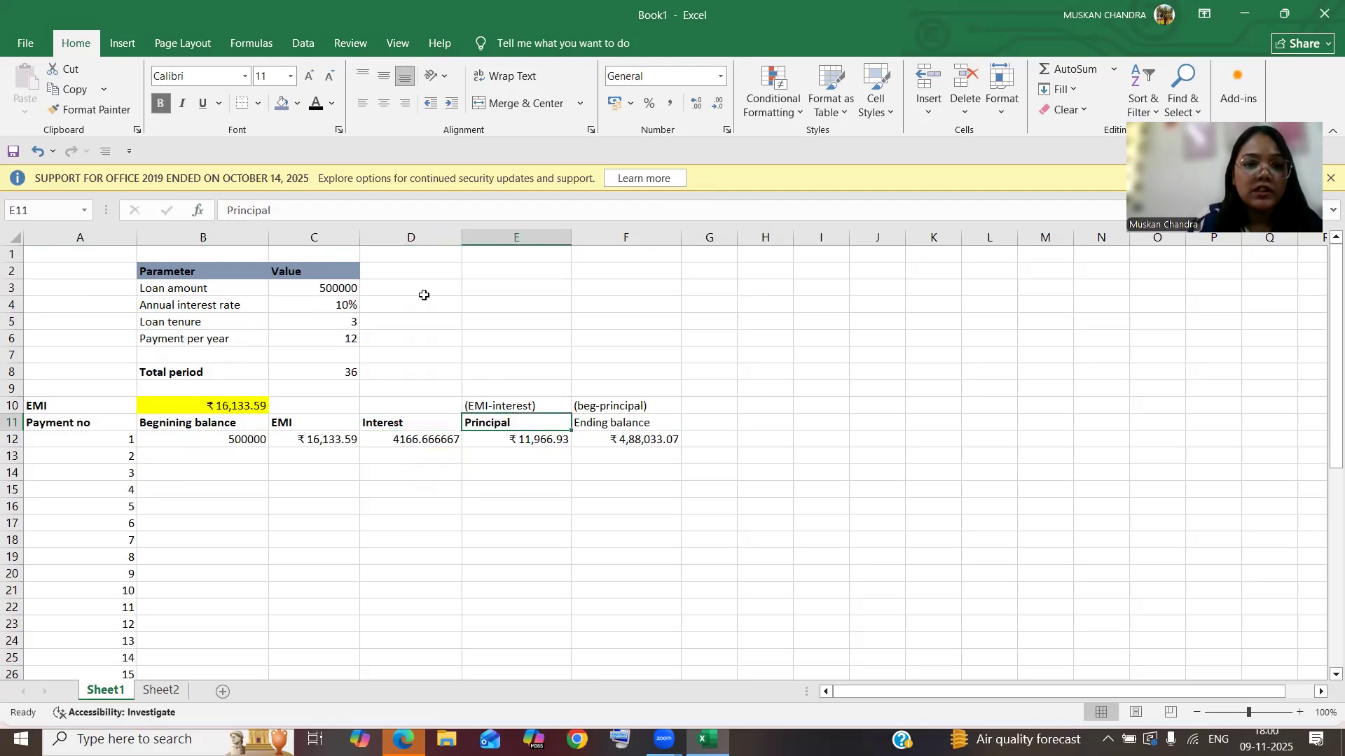
click(585, 433)
click(585, 423)
click(161, 104)
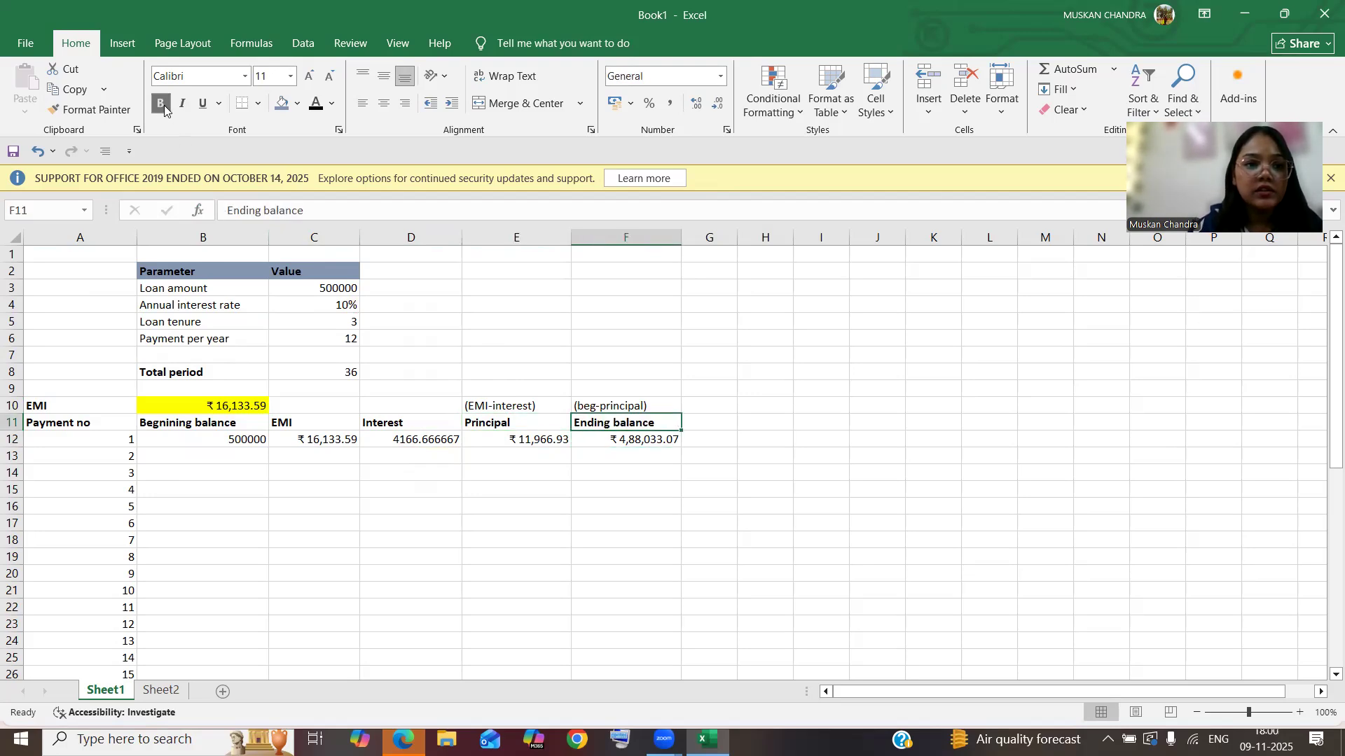
Step: Fill the row 11 headers from Payment no through Principal with the same blue-grey as the parameter table's header
click(91, 427)
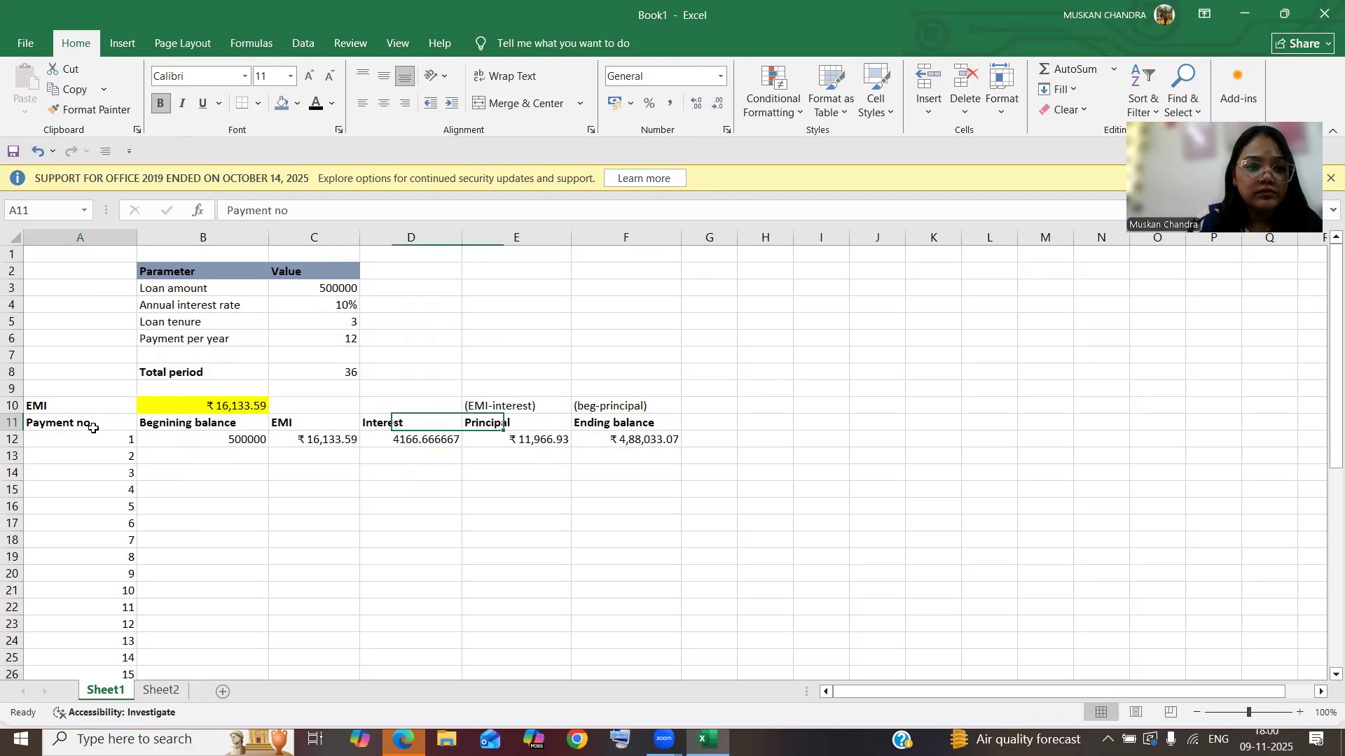
click(280, 105)
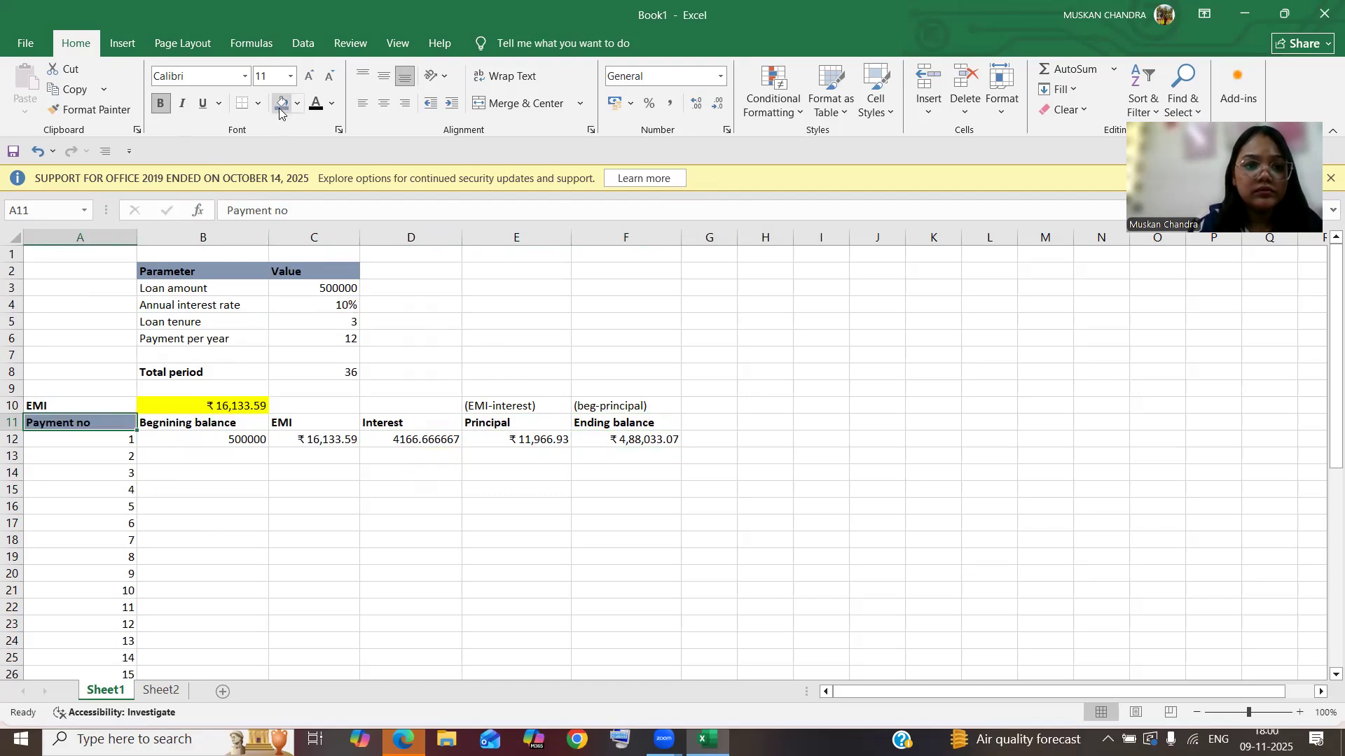
click(202, 423)
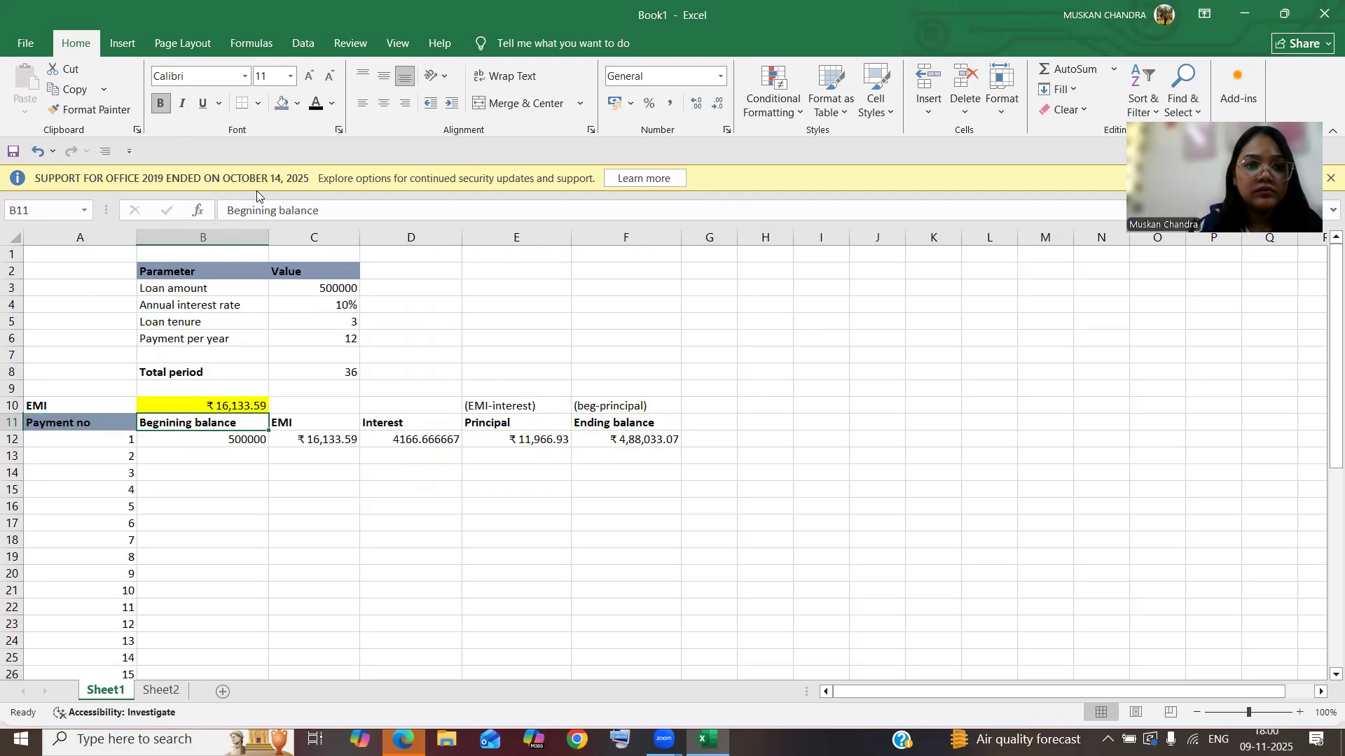
click(281, 103)
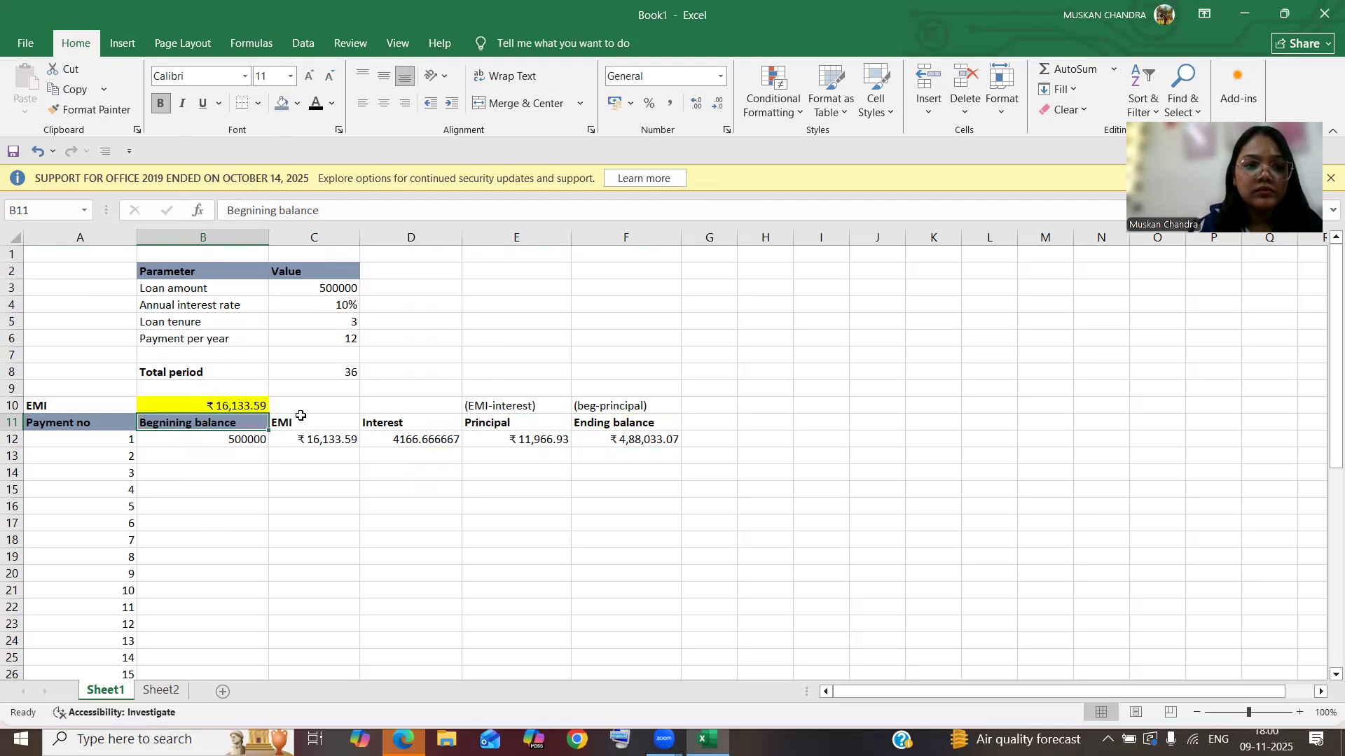
click(301, 422)
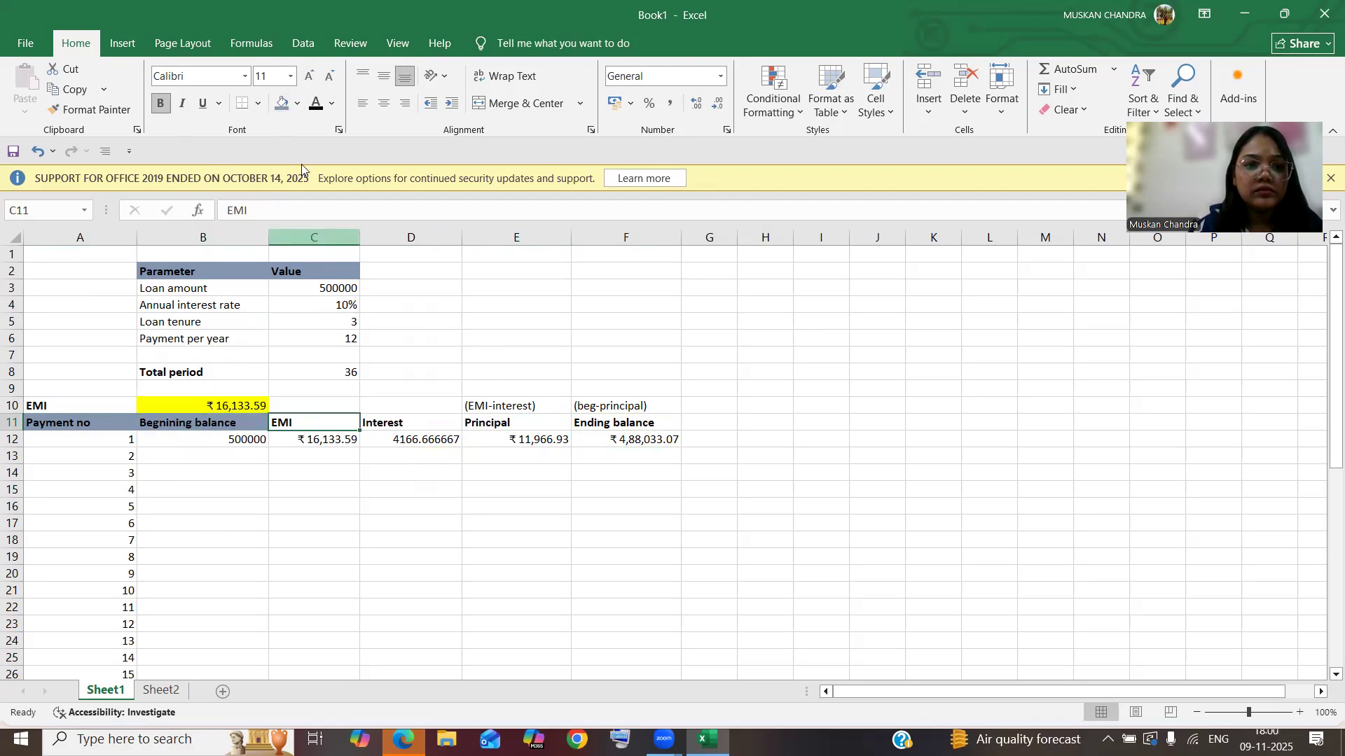
click(280, 104)
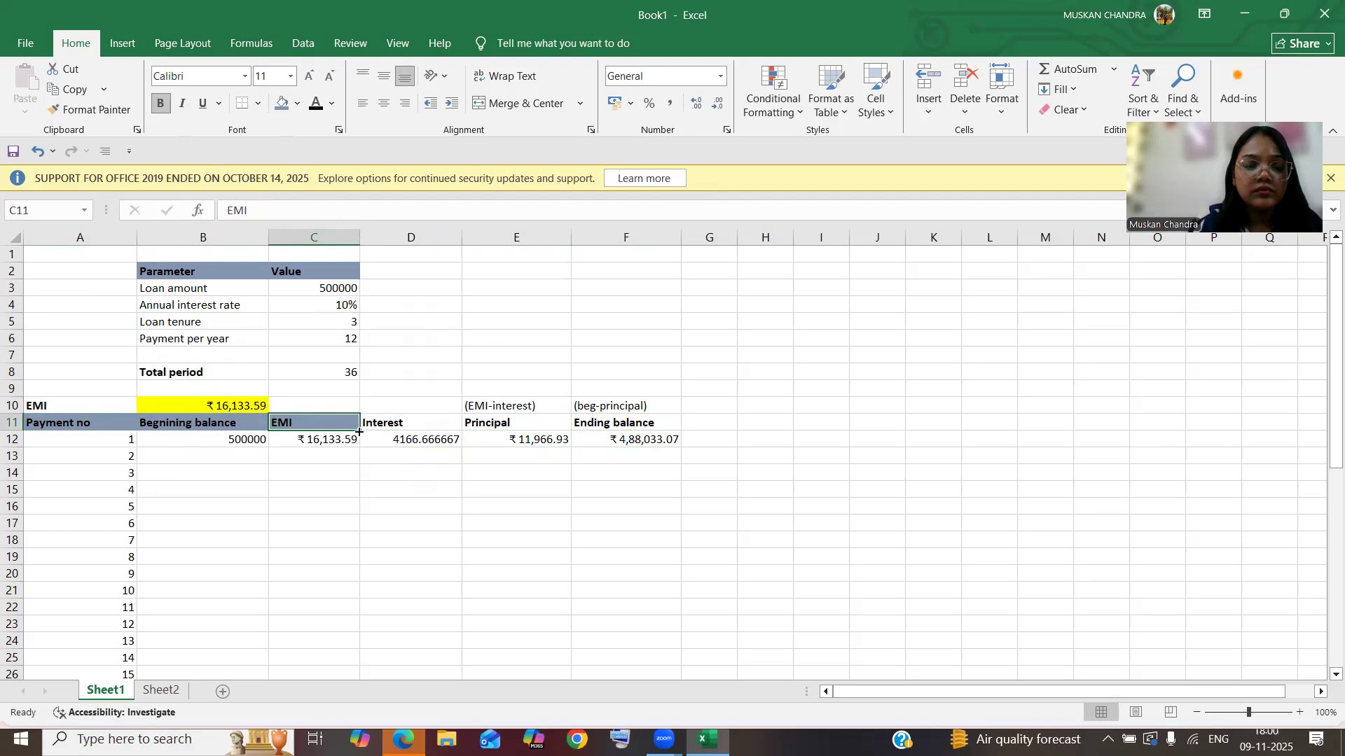
click(391, 424)
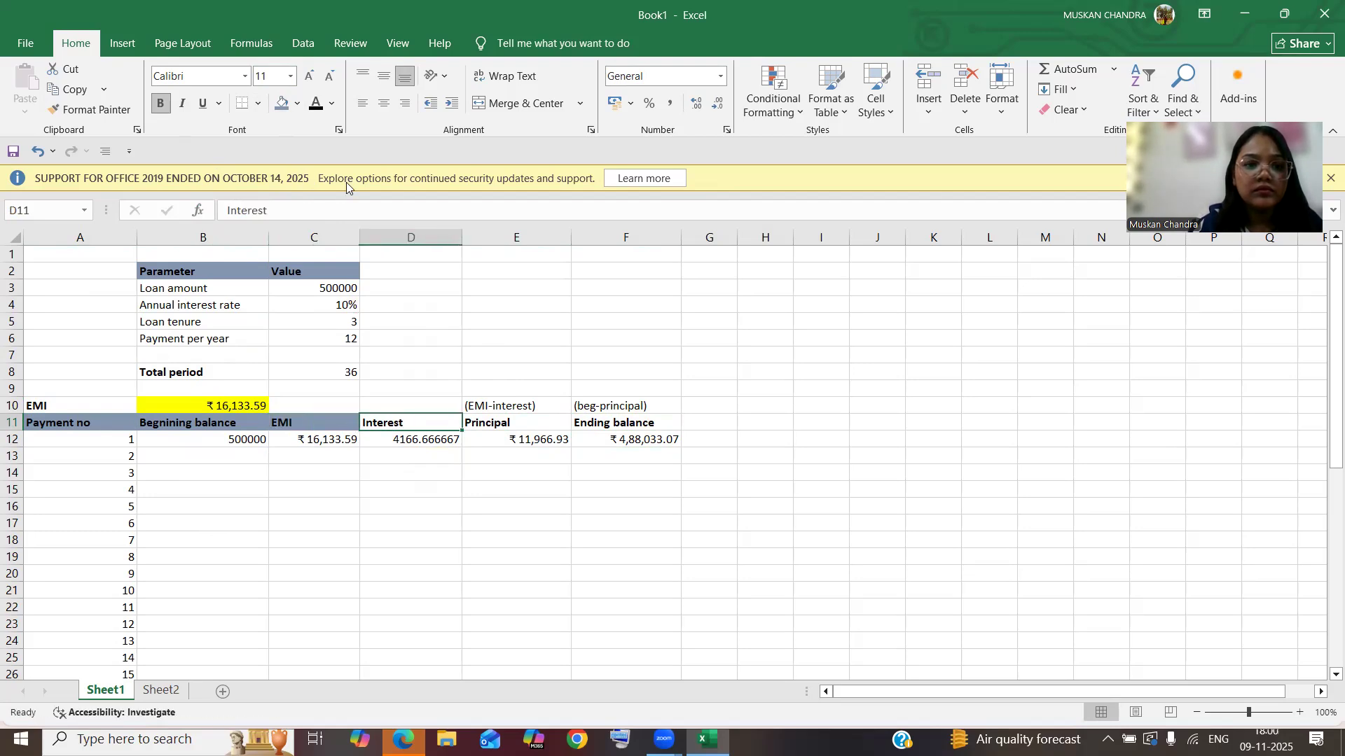
click(281, 104)
click(524, 425)
drag(450, 319, 281, 105)
click(771, 373)
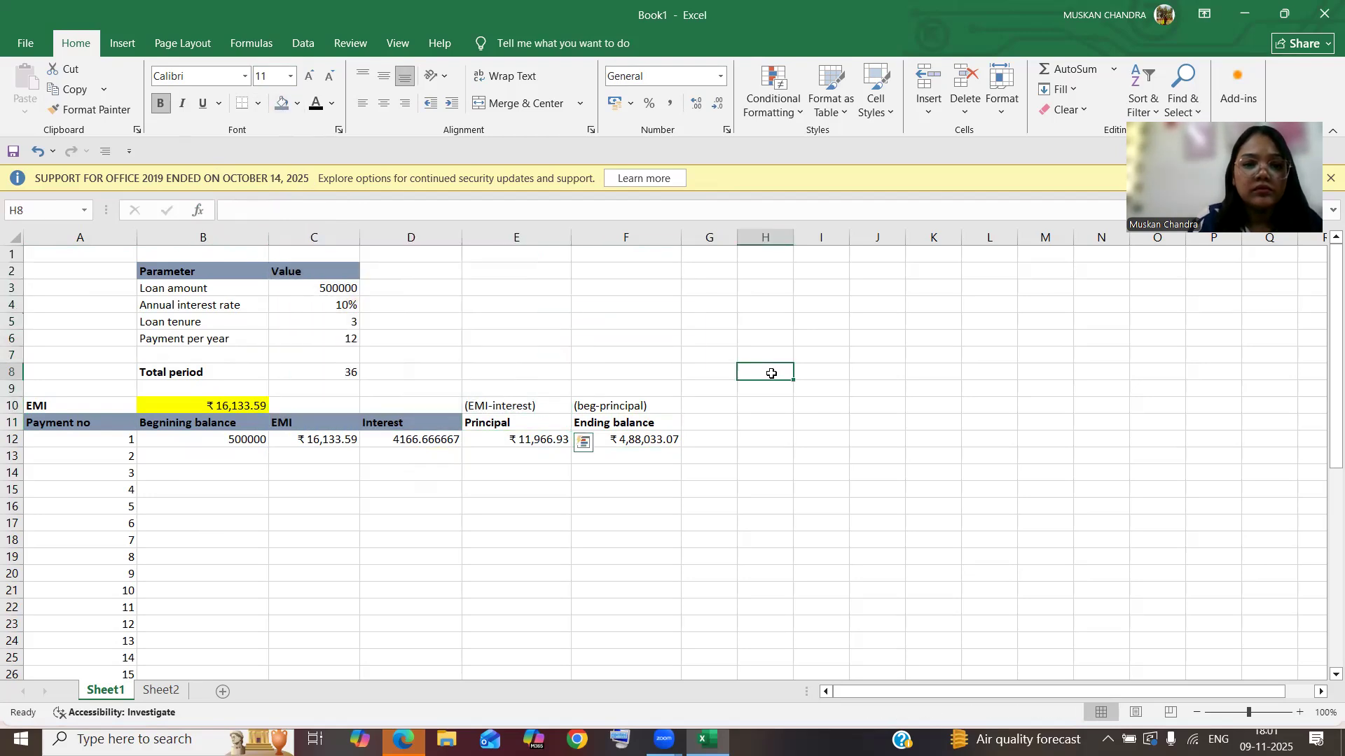
click(534, 424)
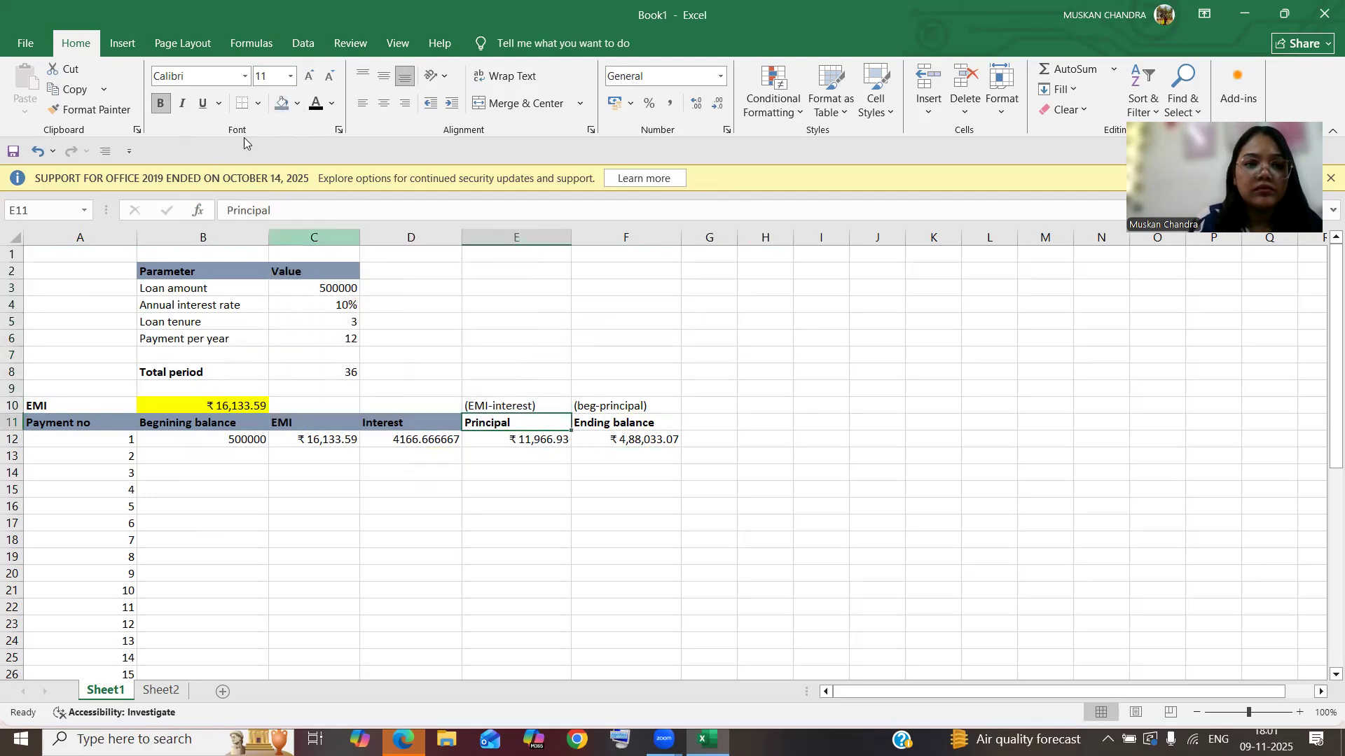
Step: Apply the blue-grey header fill to the Principal and Ending balance headings in E11 and F11
click(281, 103)
click(665, 423)
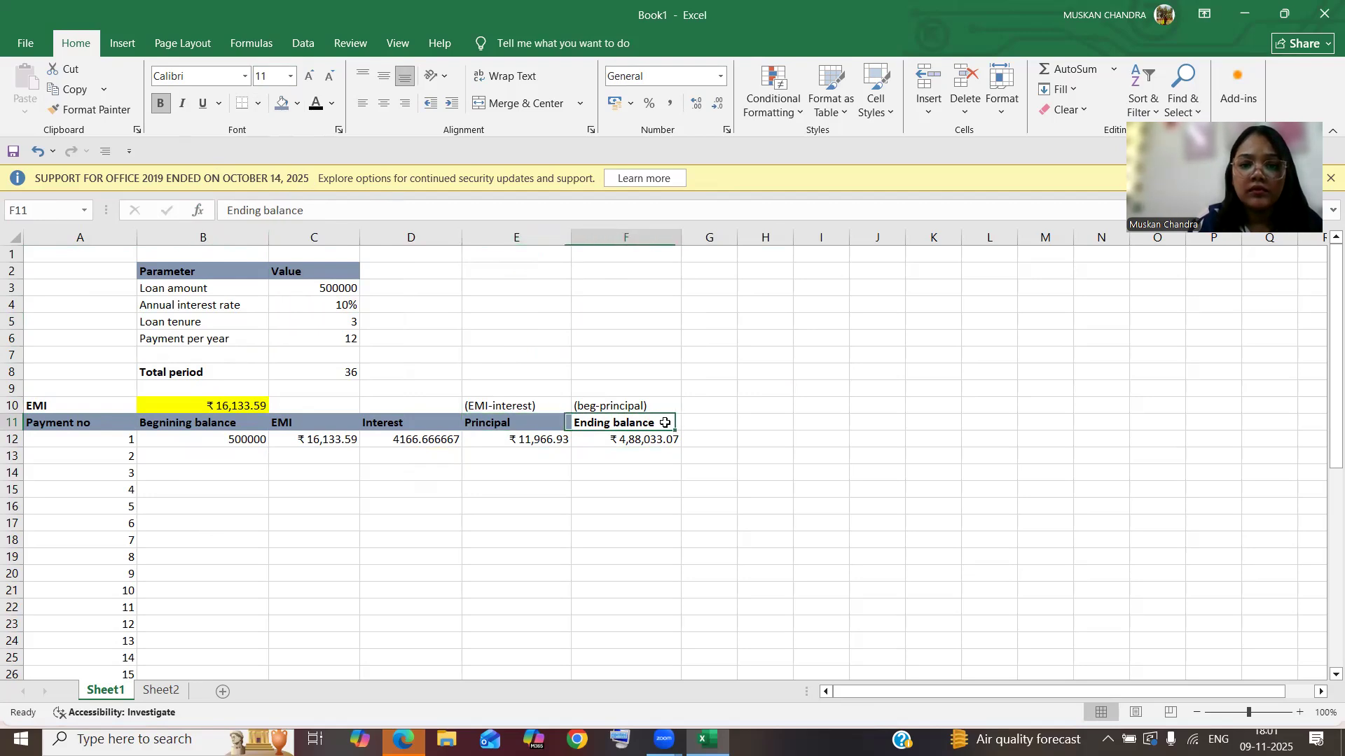
click(281, 103)
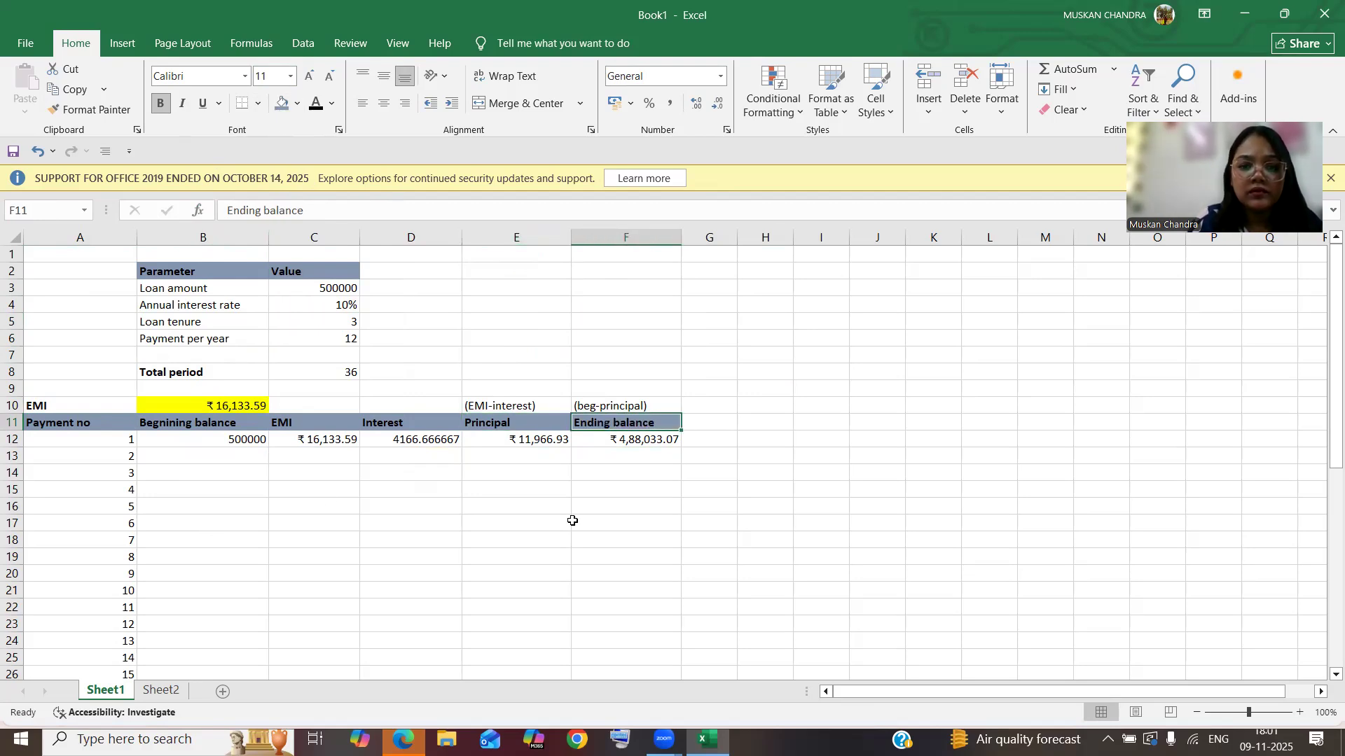
Step: For payment 2, link the beginning balance in B13 with =F12 and the EMI in C13 with =B10
click(233, 463)
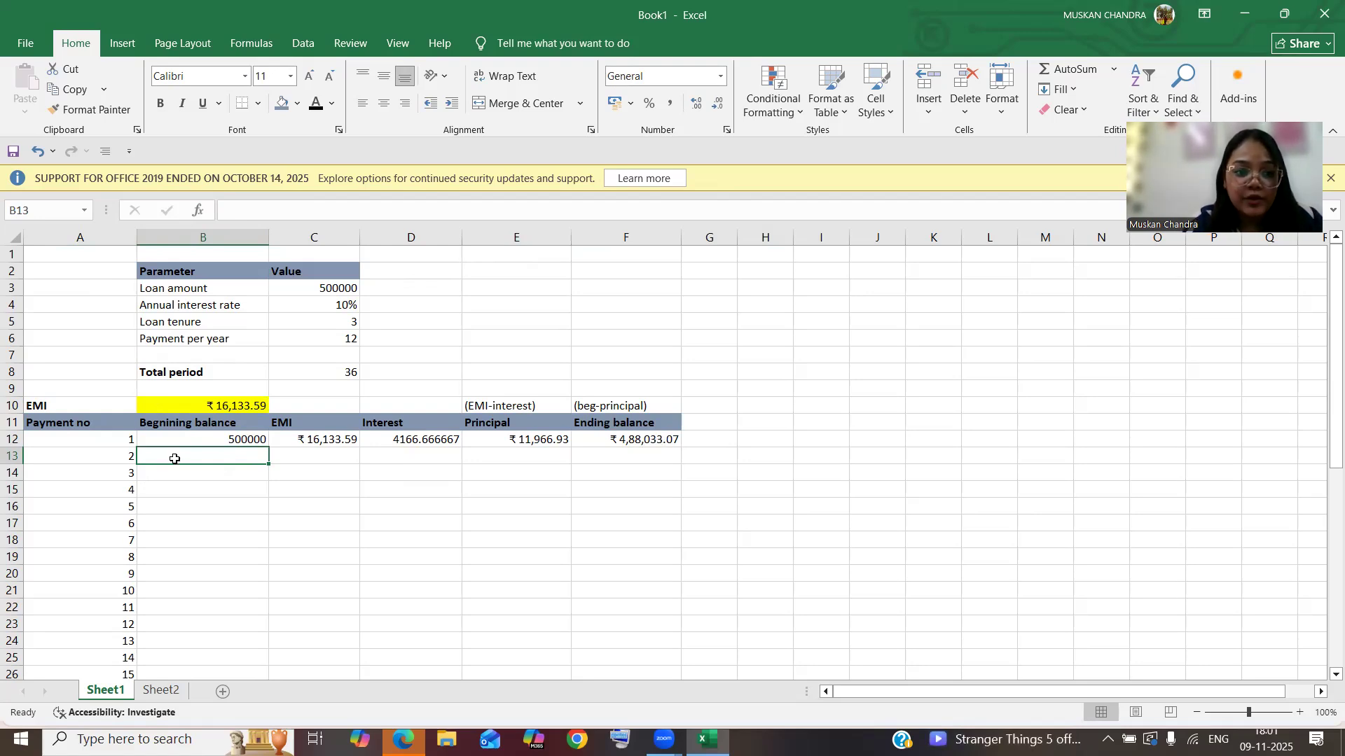
text(=)
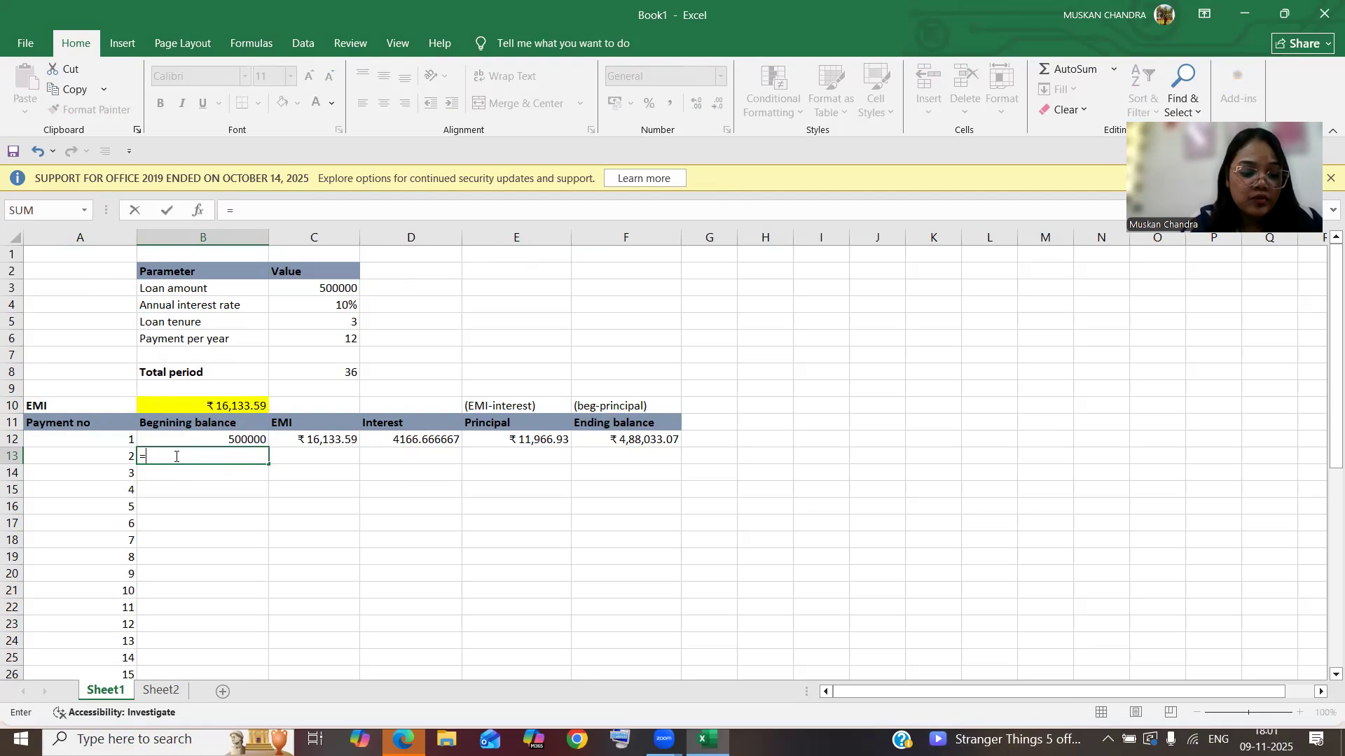
click(602, 440)
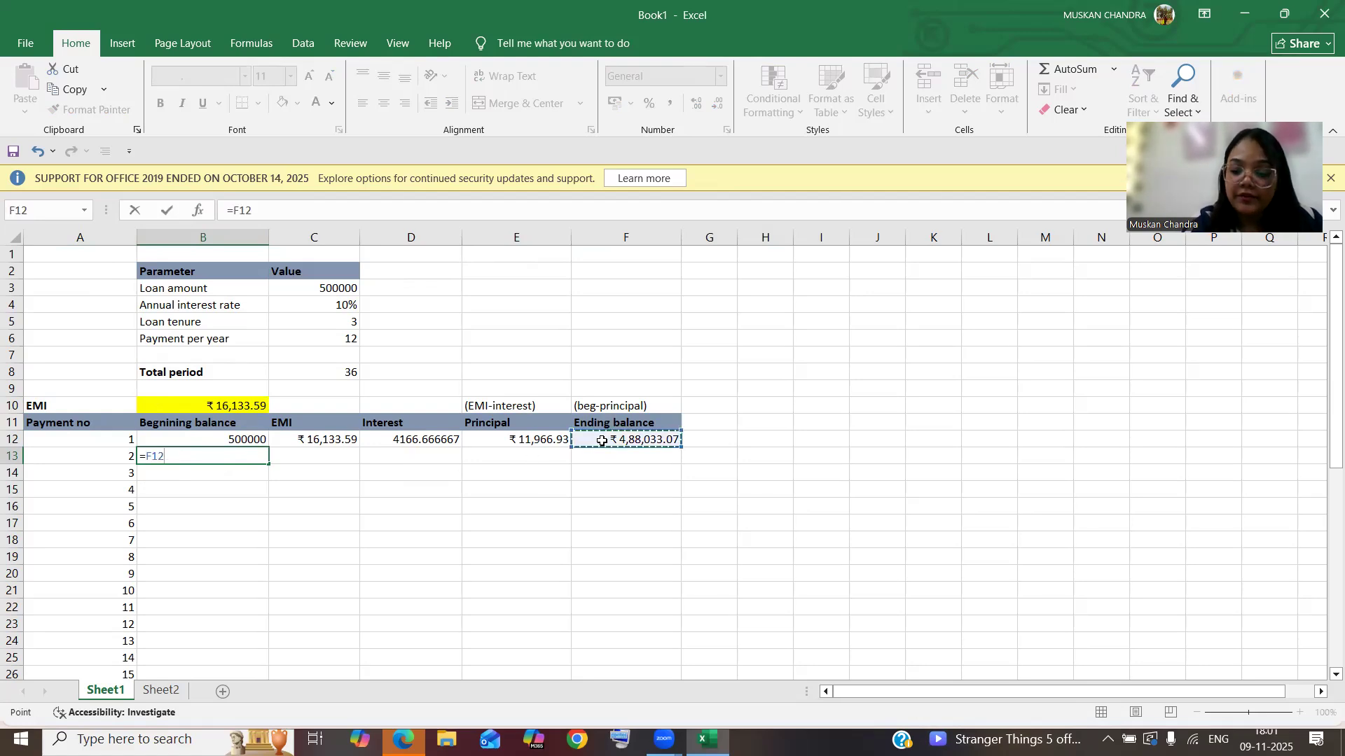
key(Return)
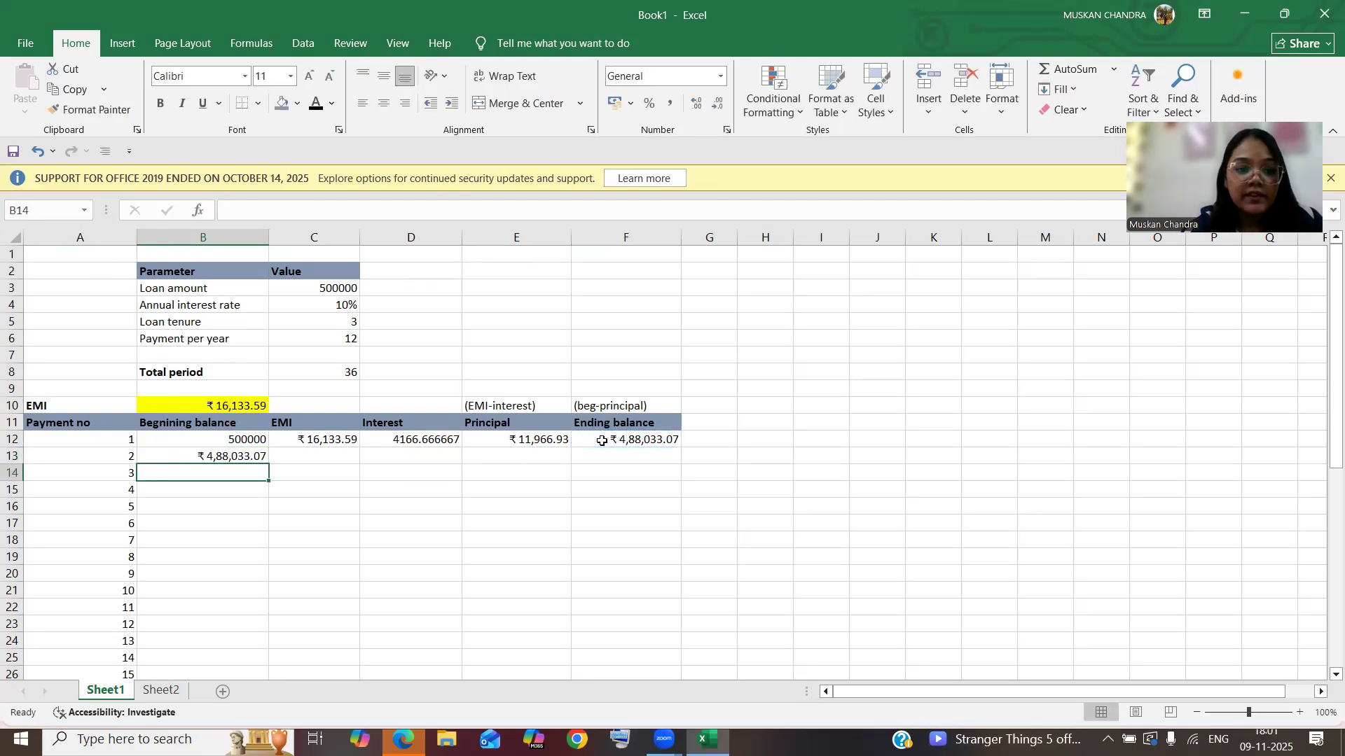
click(317, 454)
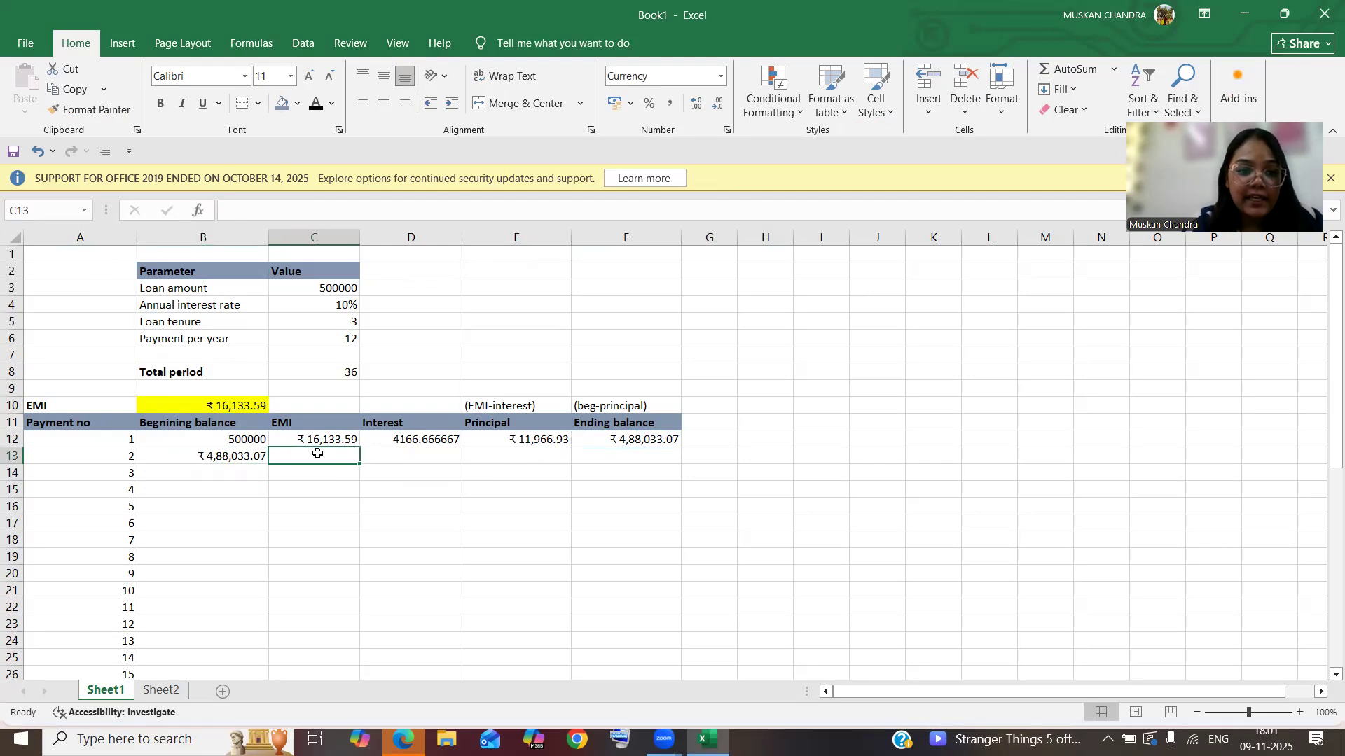
text(=)
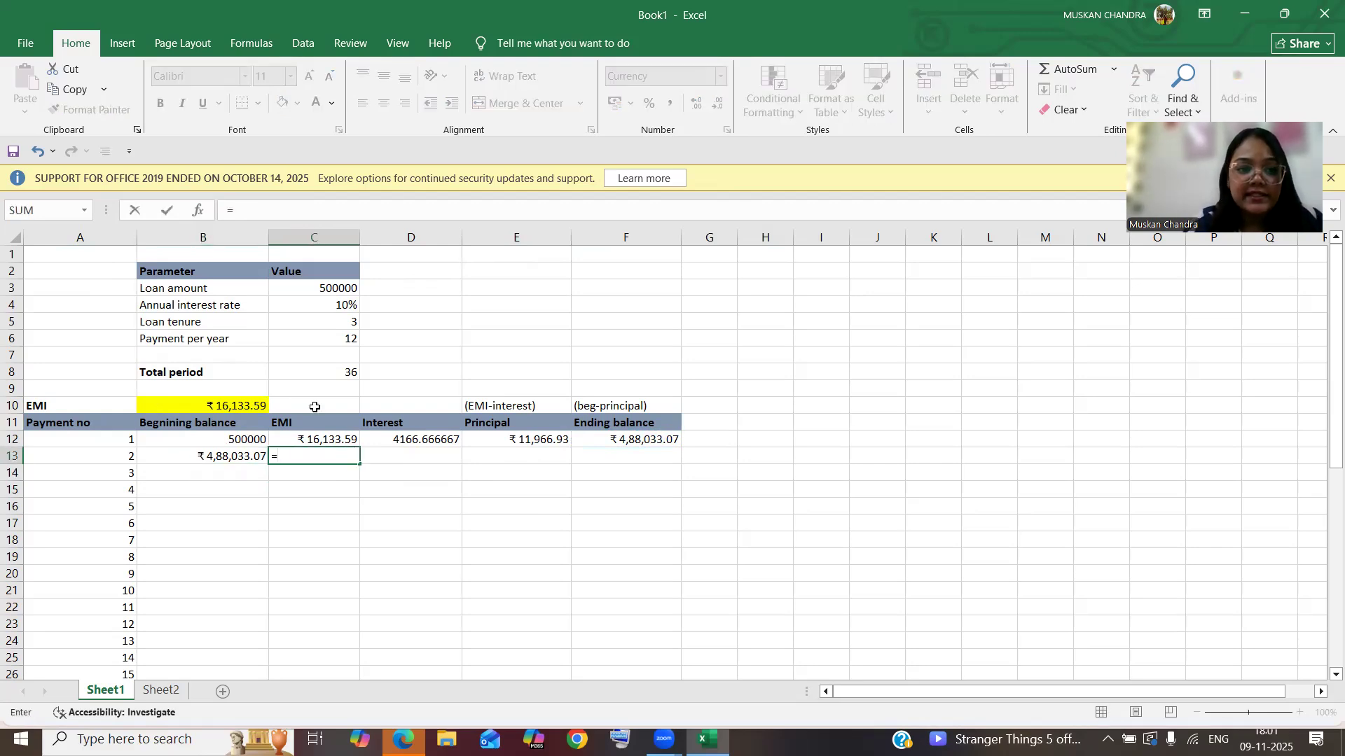
click(243, 406)
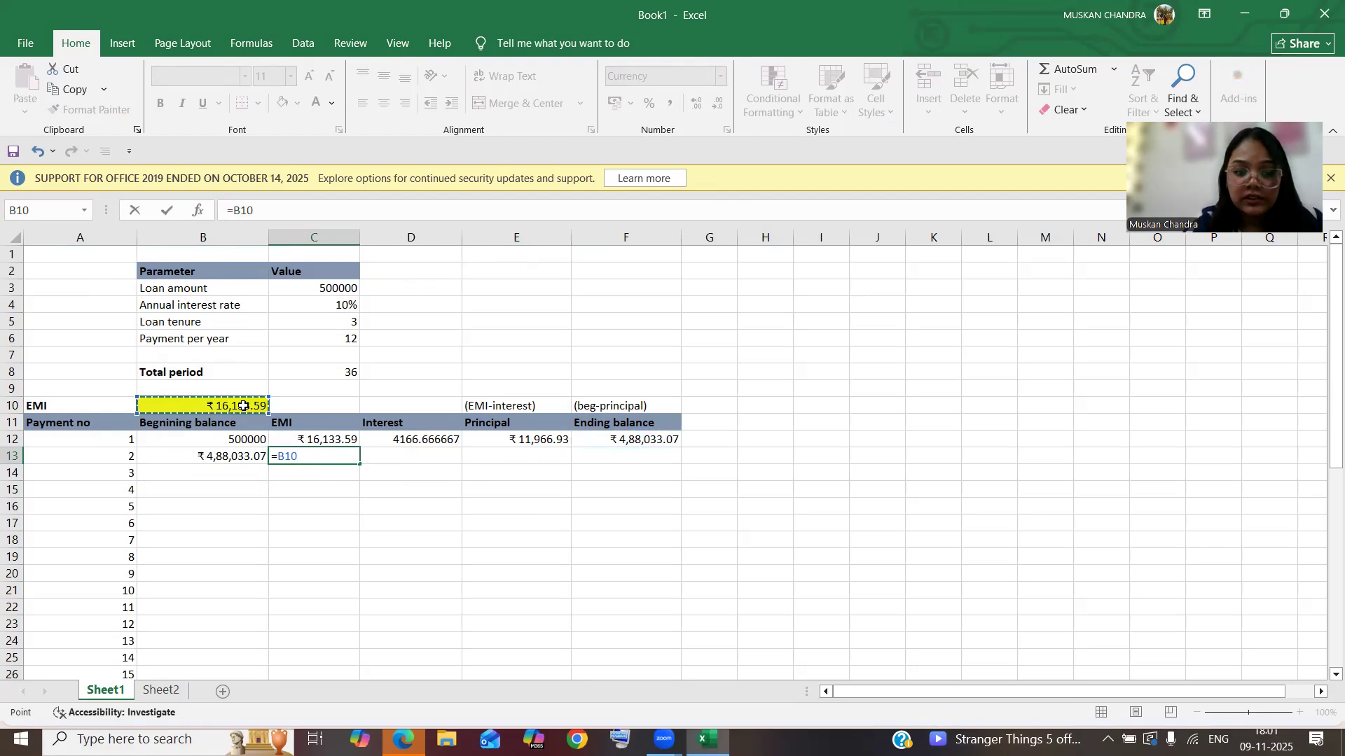
key(Return)
Step: Enter the interest formula =B13(C4/C6) for payment 2 in D13
click(410, 457)
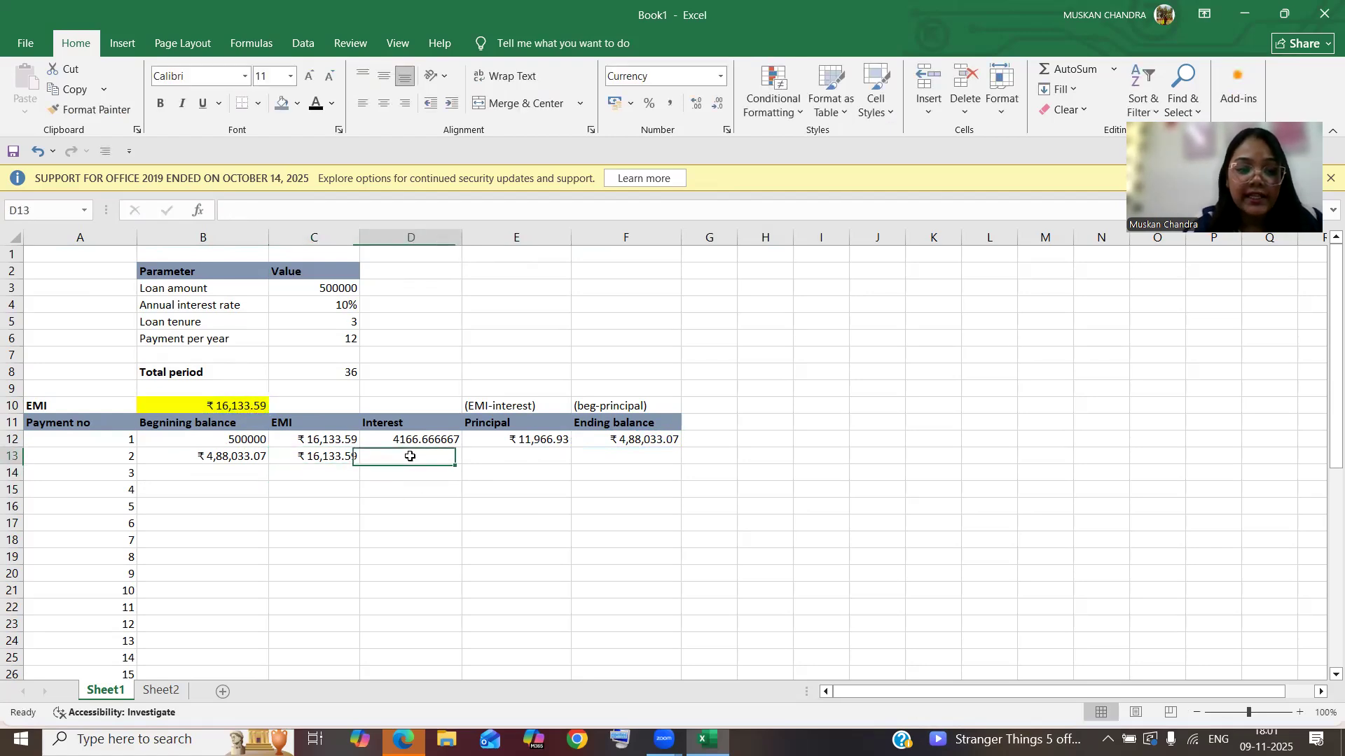
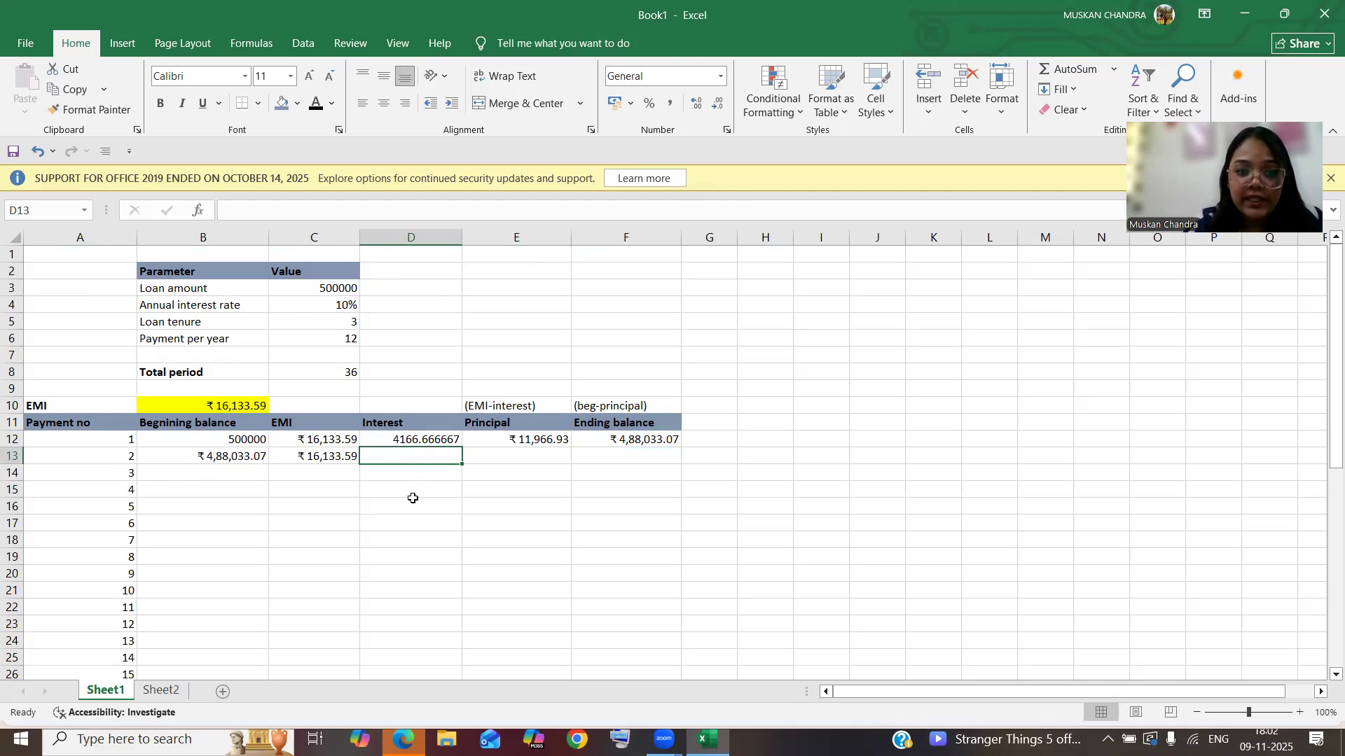
text(=)
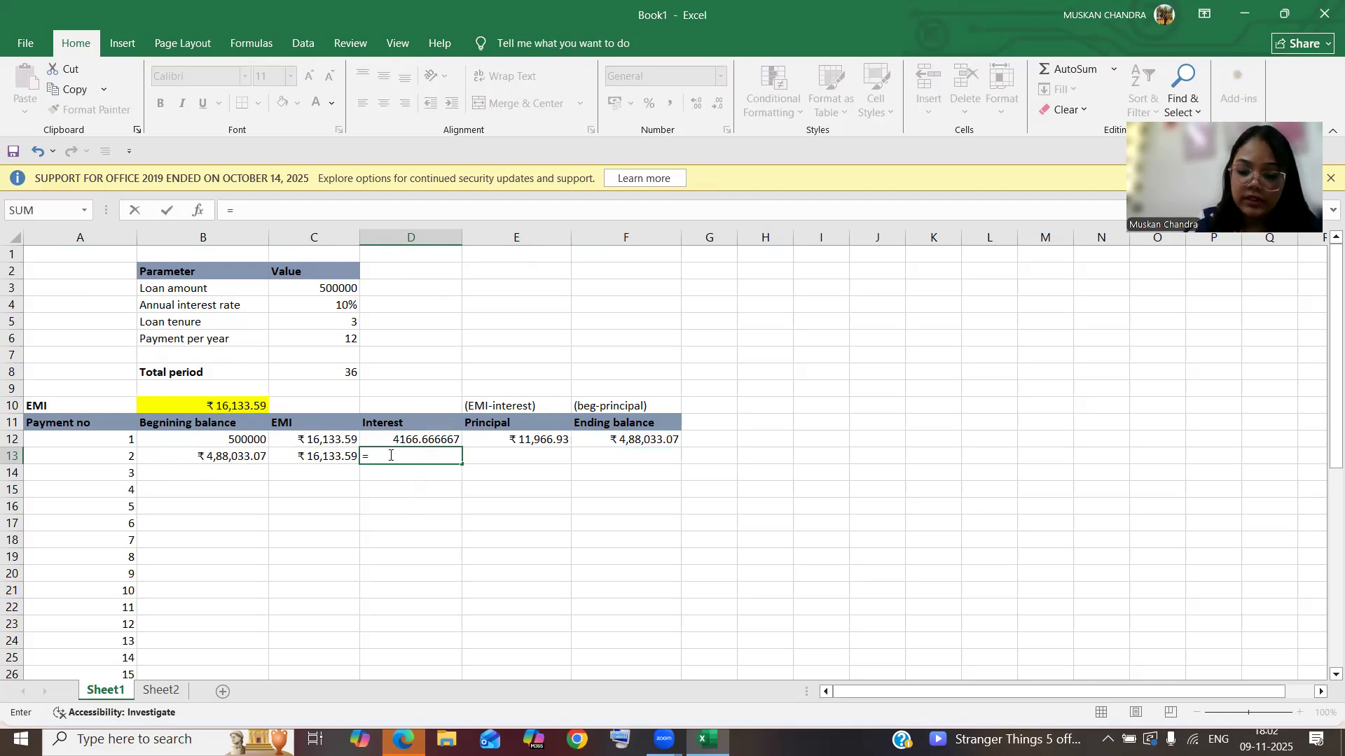
text(()
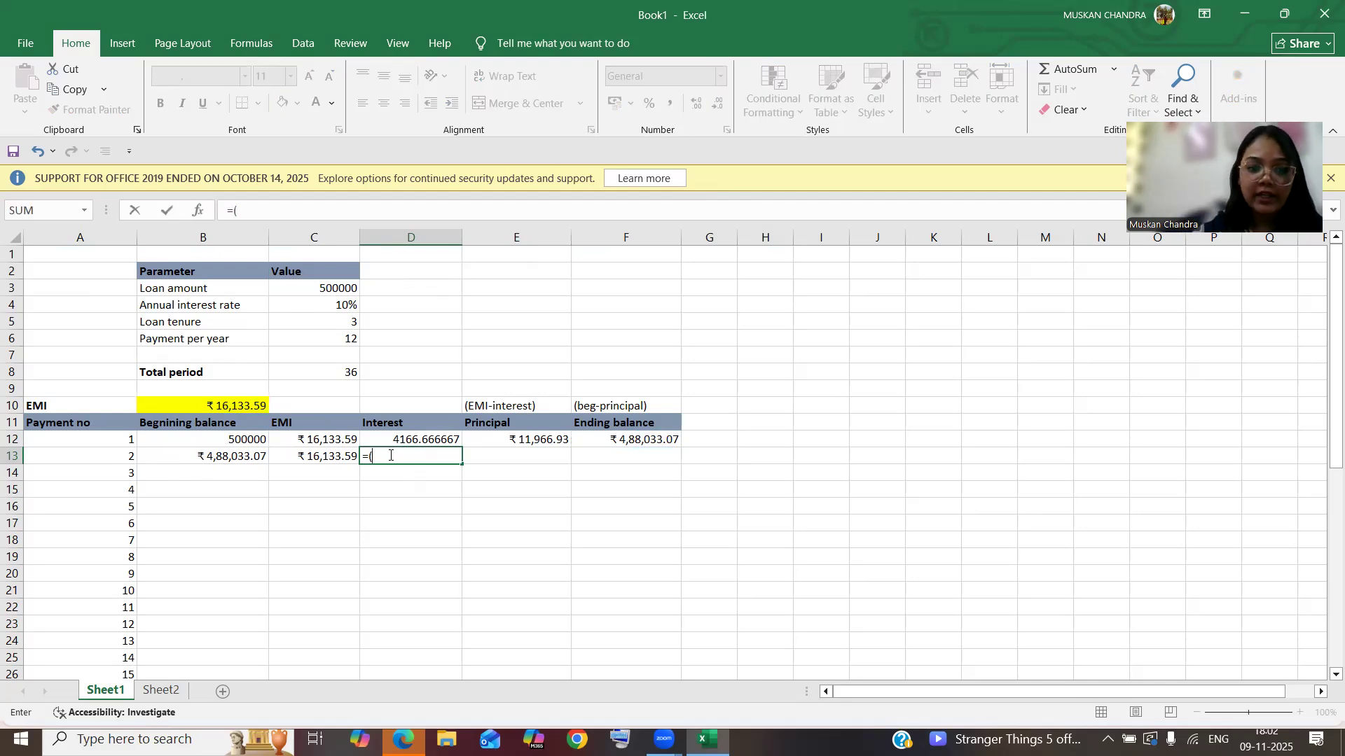
click(255, 456)
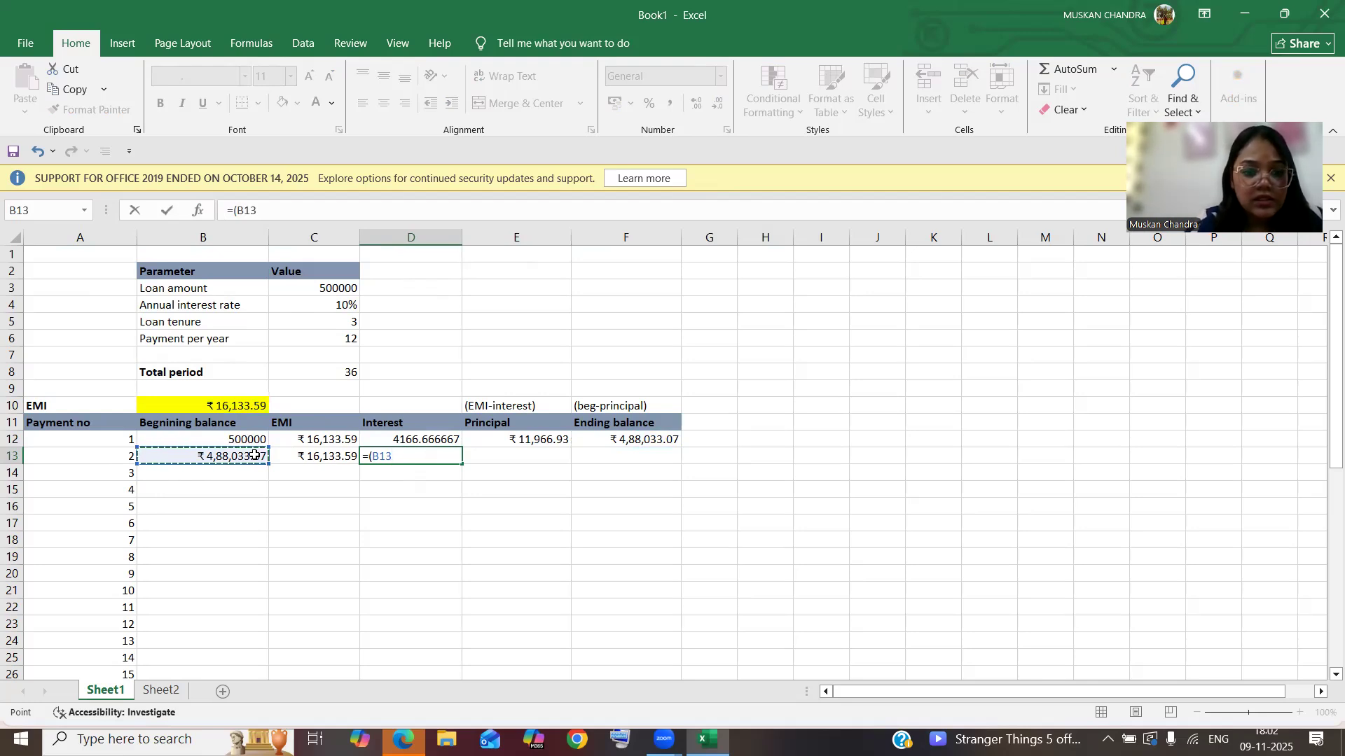
click(237, 211)
key(BackSpace)
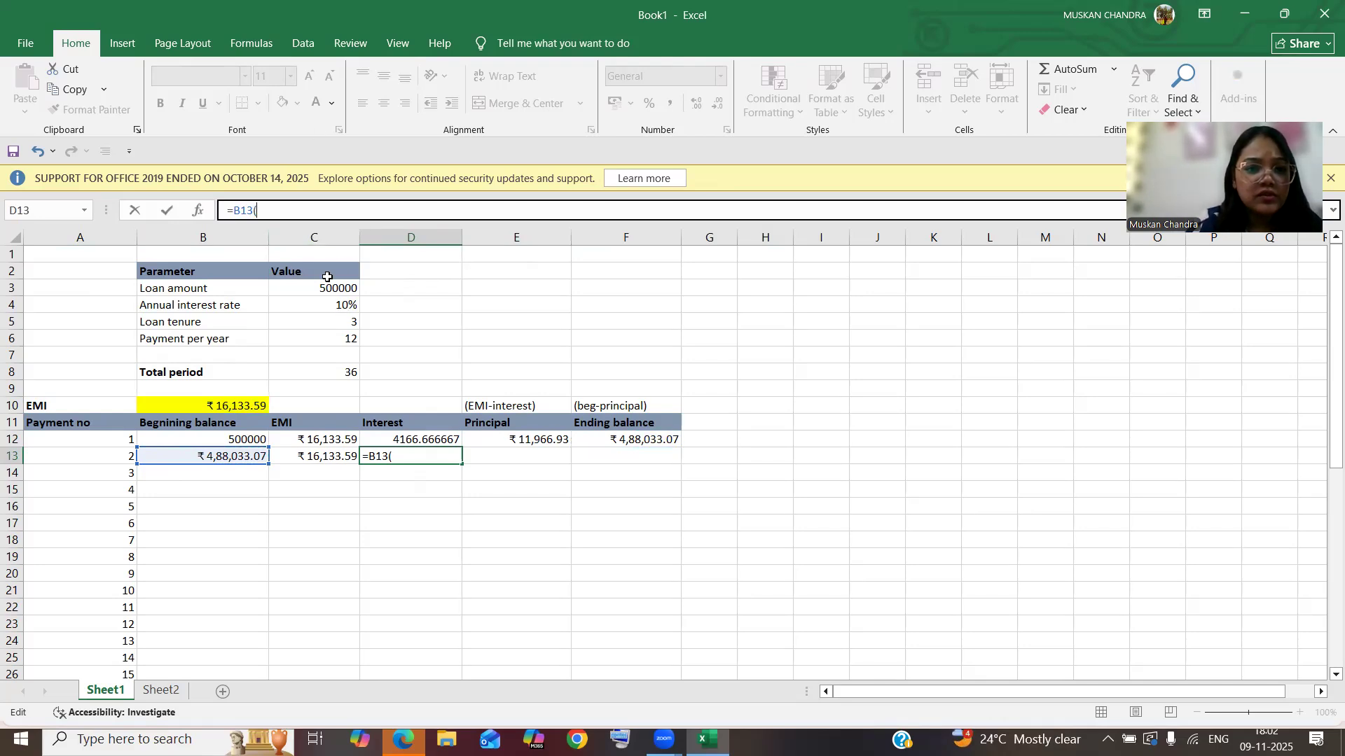
click(333, 312)
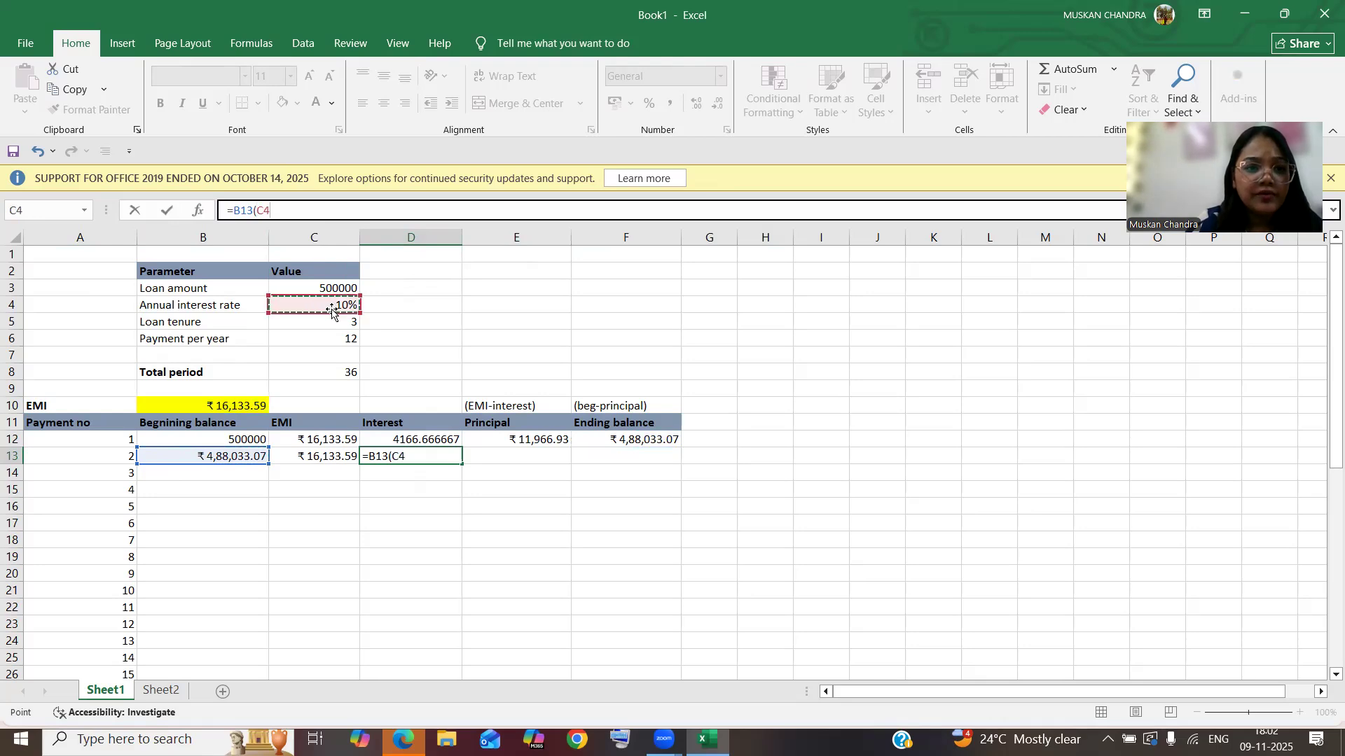
text(/)
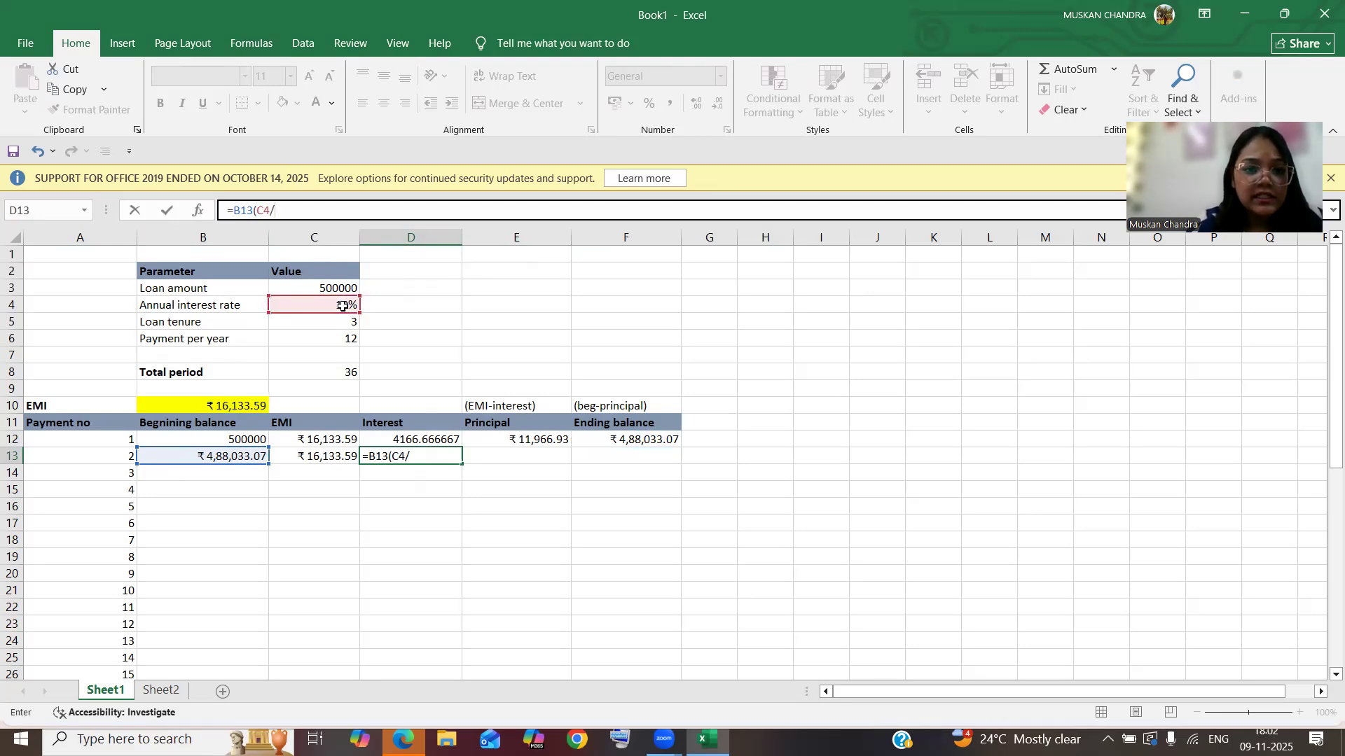
click(343, 339)
text())
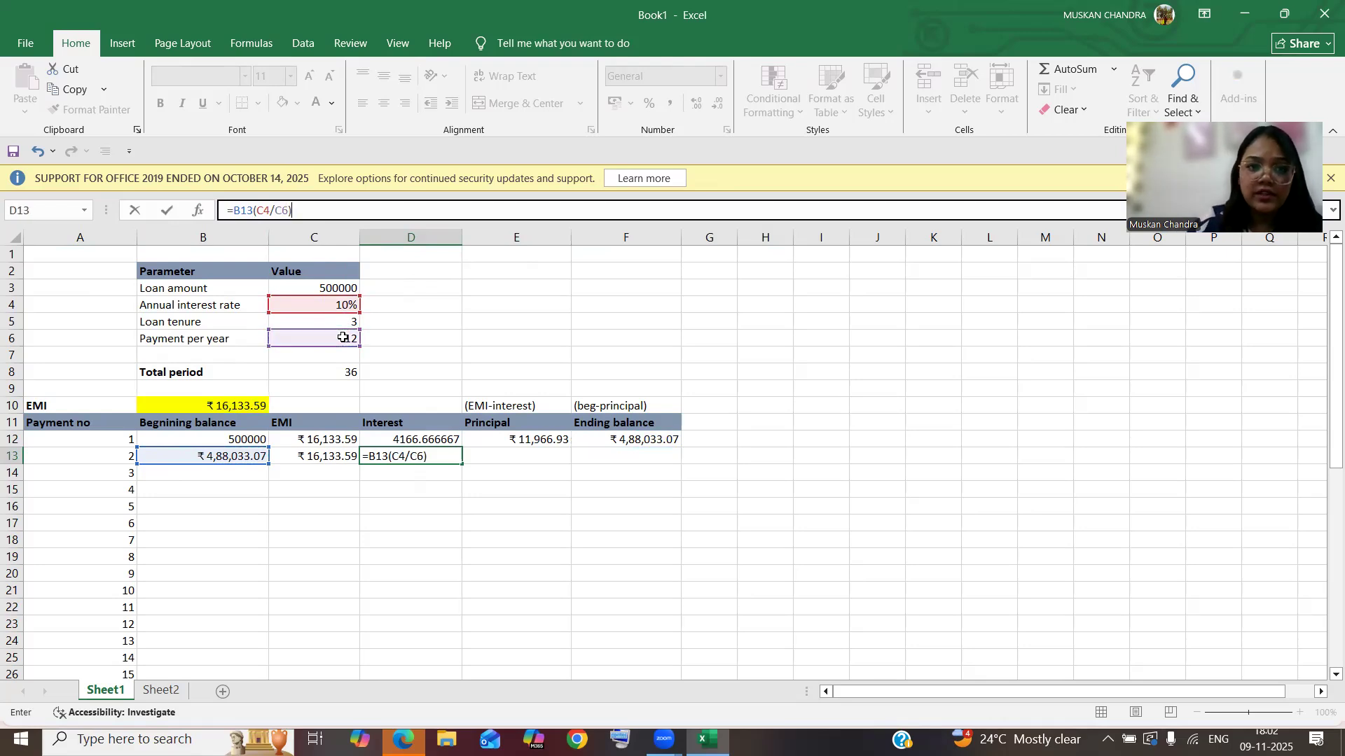
key(Return)
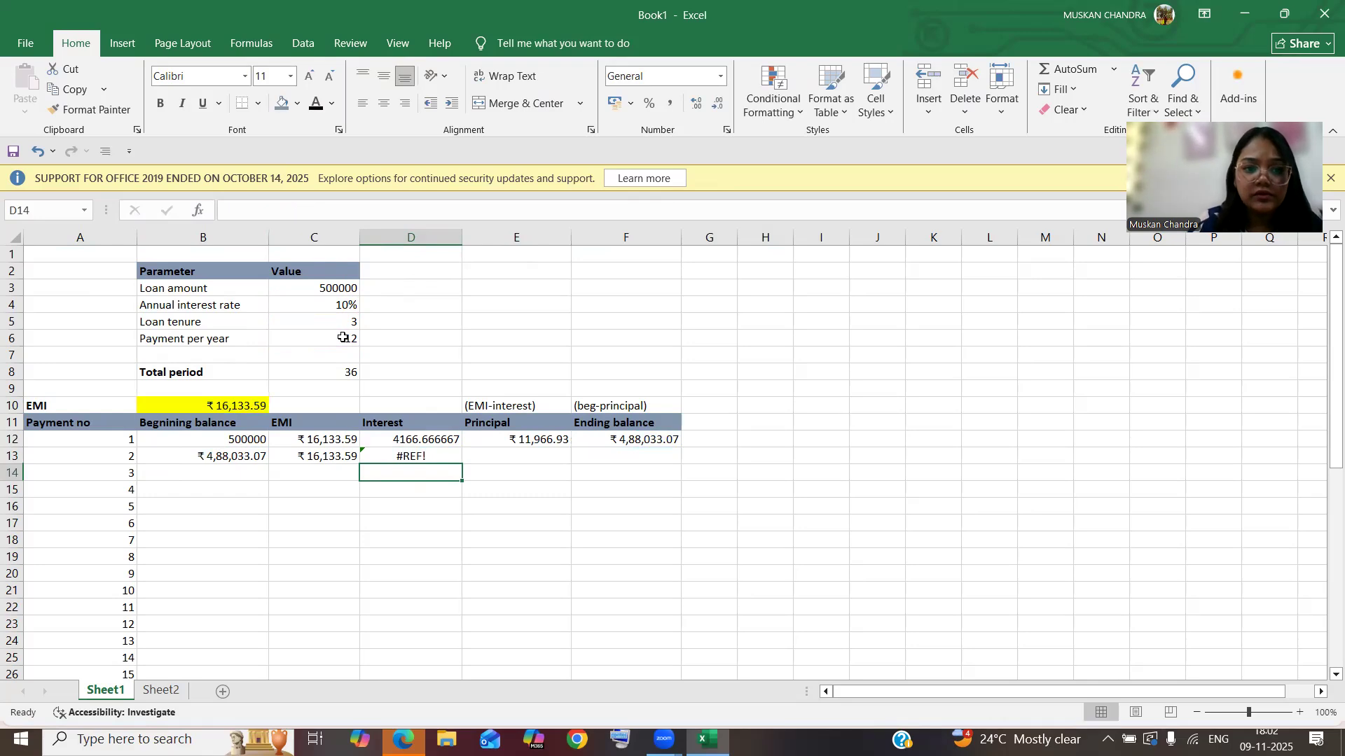
Step: Correct the payment 2 interest formula in D13 to =B13*(C4/C6) by adding the missing multiplication sign
click(429, 456)
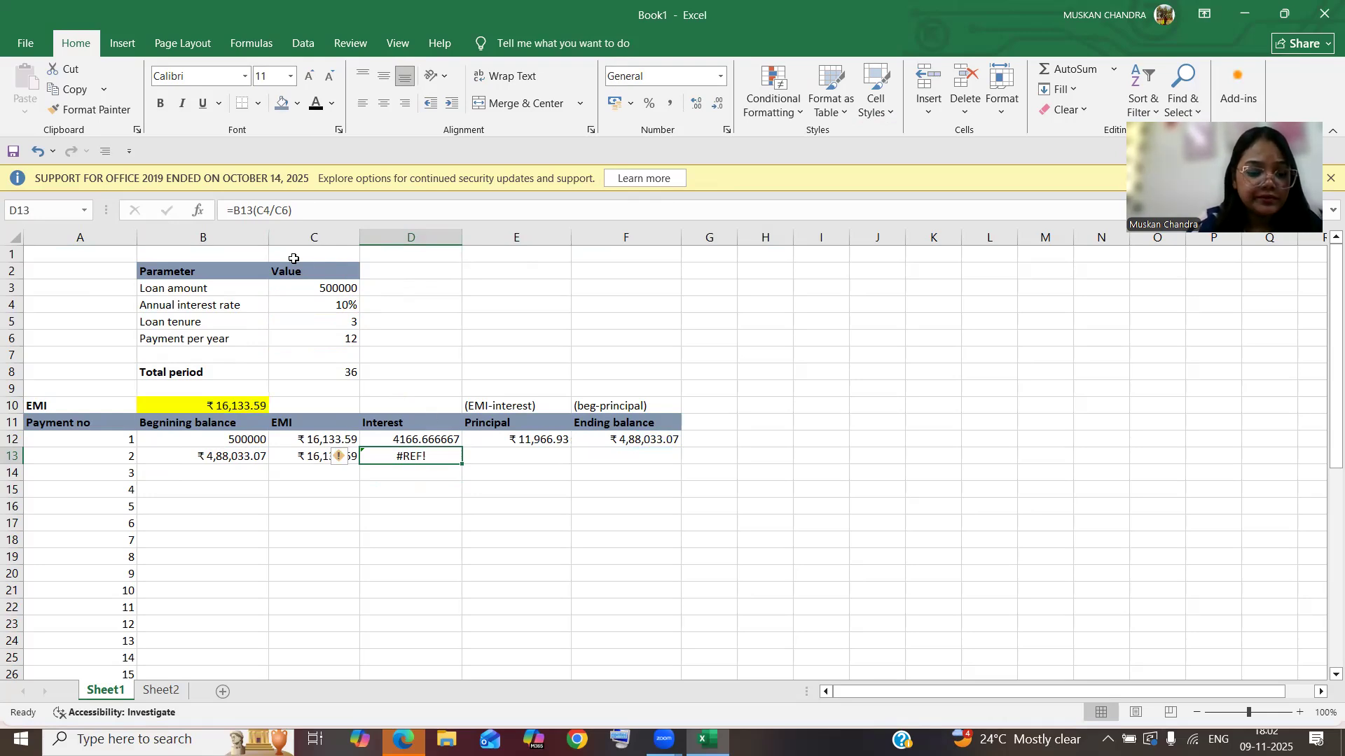
click(252, 210)
text(*)
key(Return)
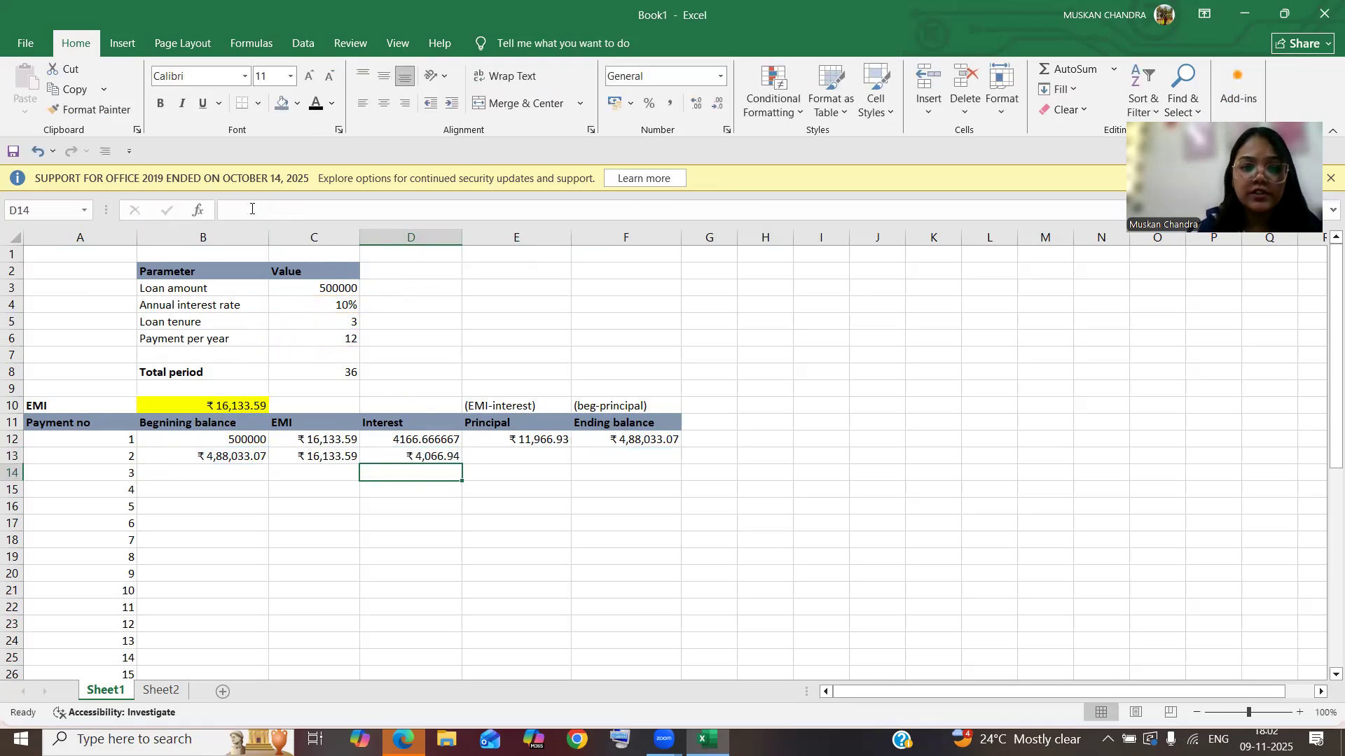
Step: Calculate payment 2's principal in E13 as EMI minus interest with =C13-D13
click(516, 456)
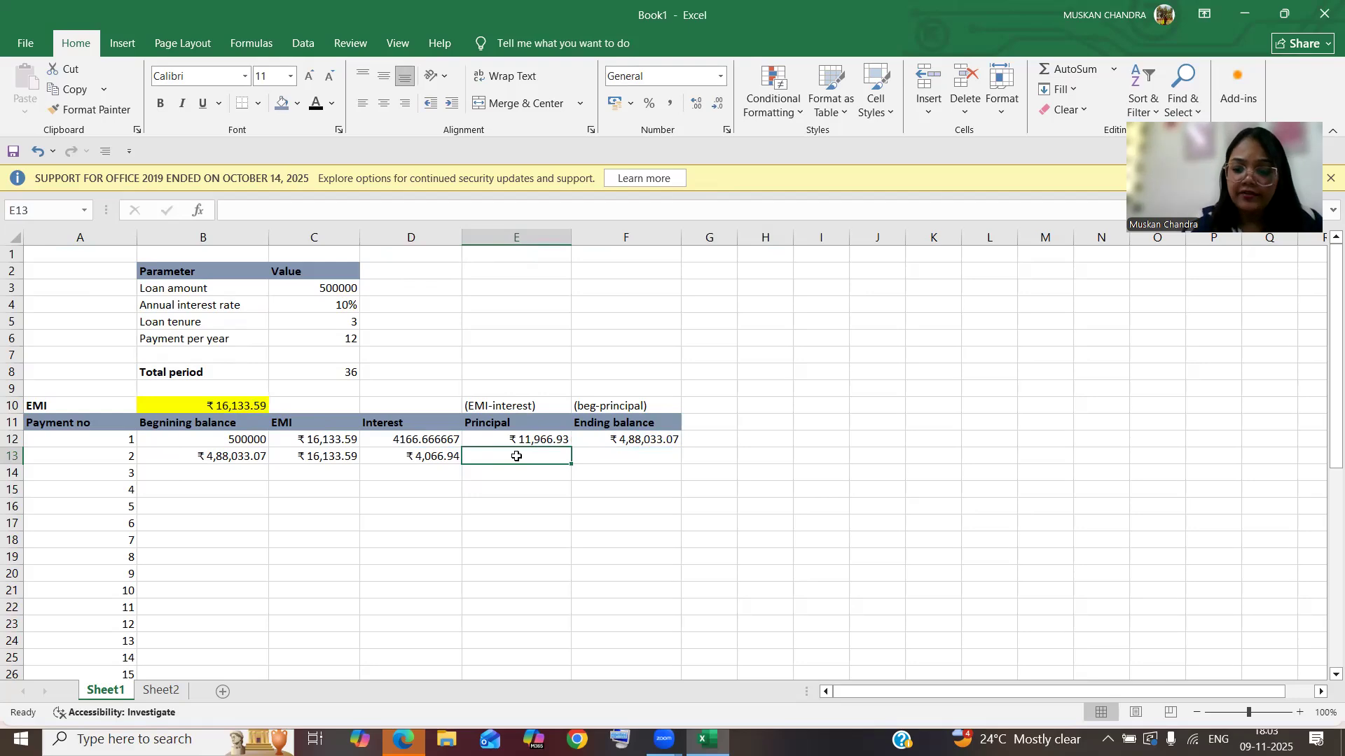
text(=)
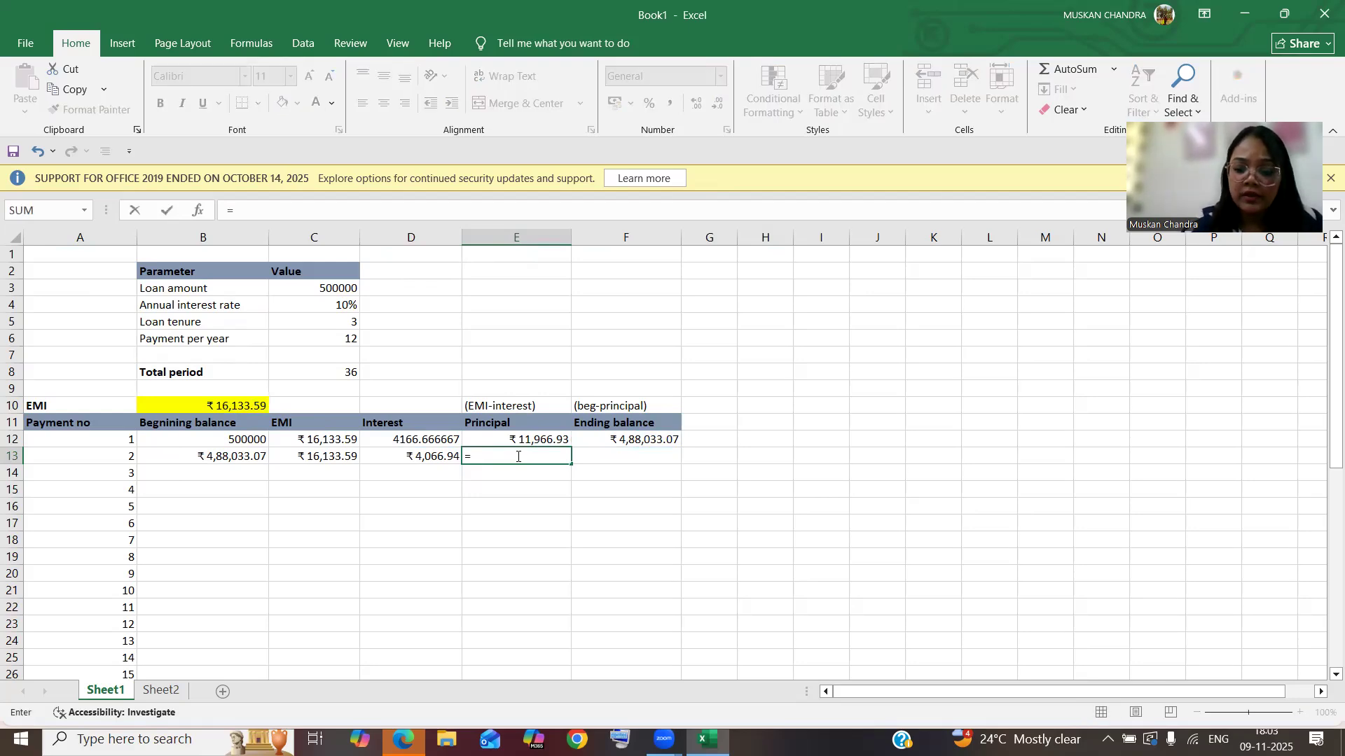
click(320, 457)
text(-)
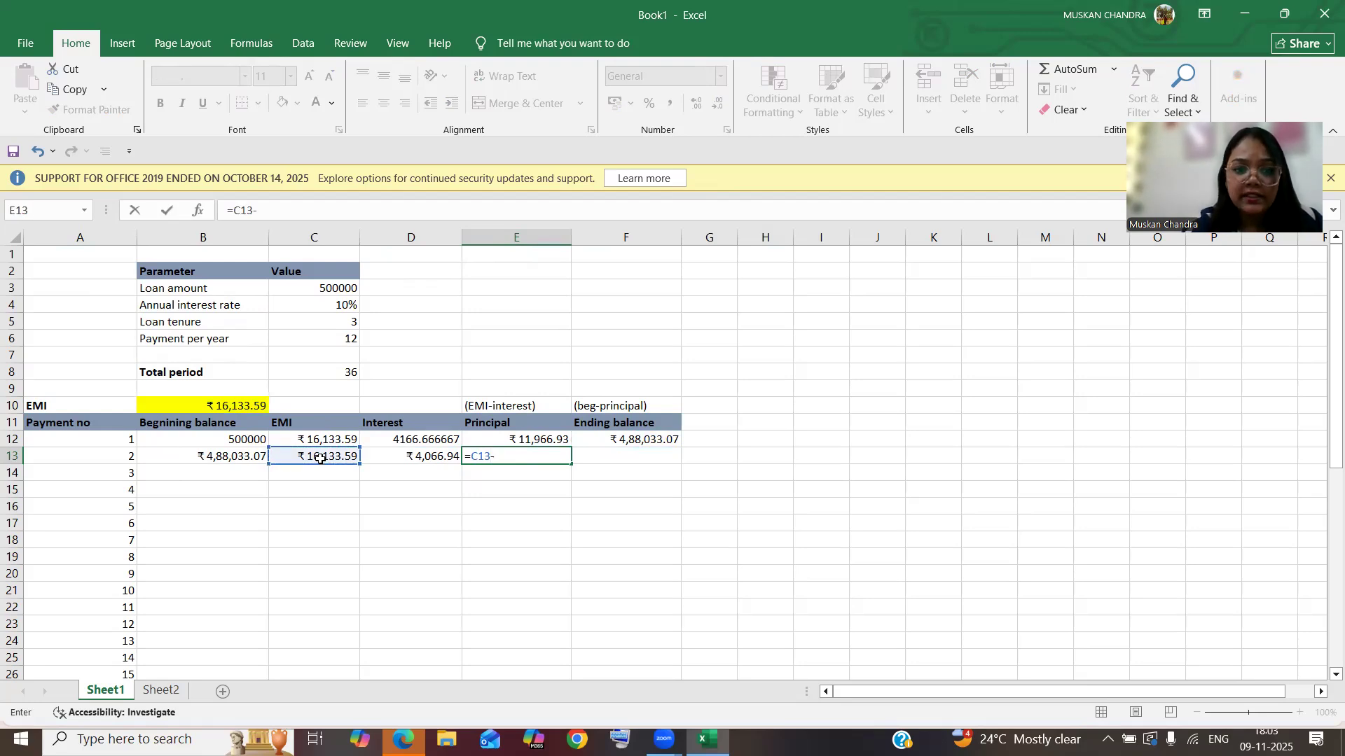
click(386, 459)
key(Return)
Step: Calculate payment 2's ending balance in F13 as beginning balance minus principal with =B13-E13
click(594, 462)
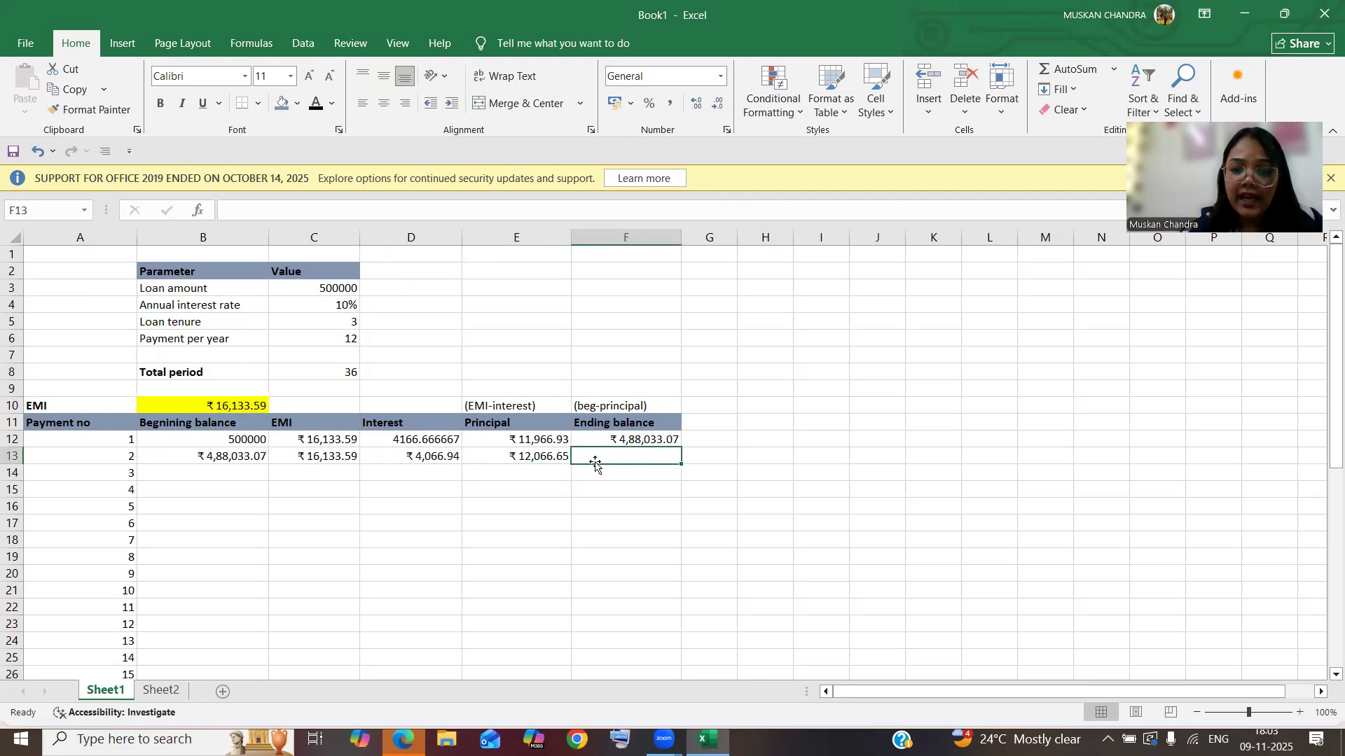
text(=)
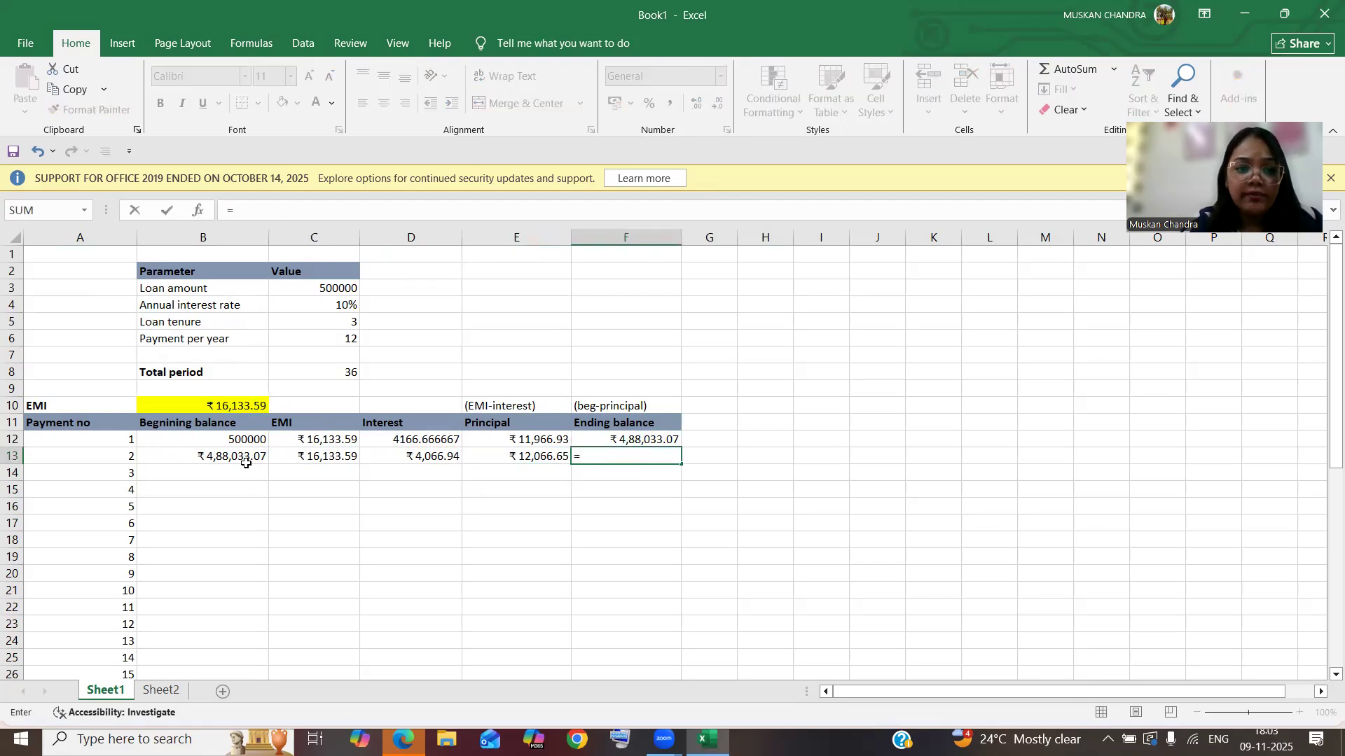
click(245, 462)
text(-)
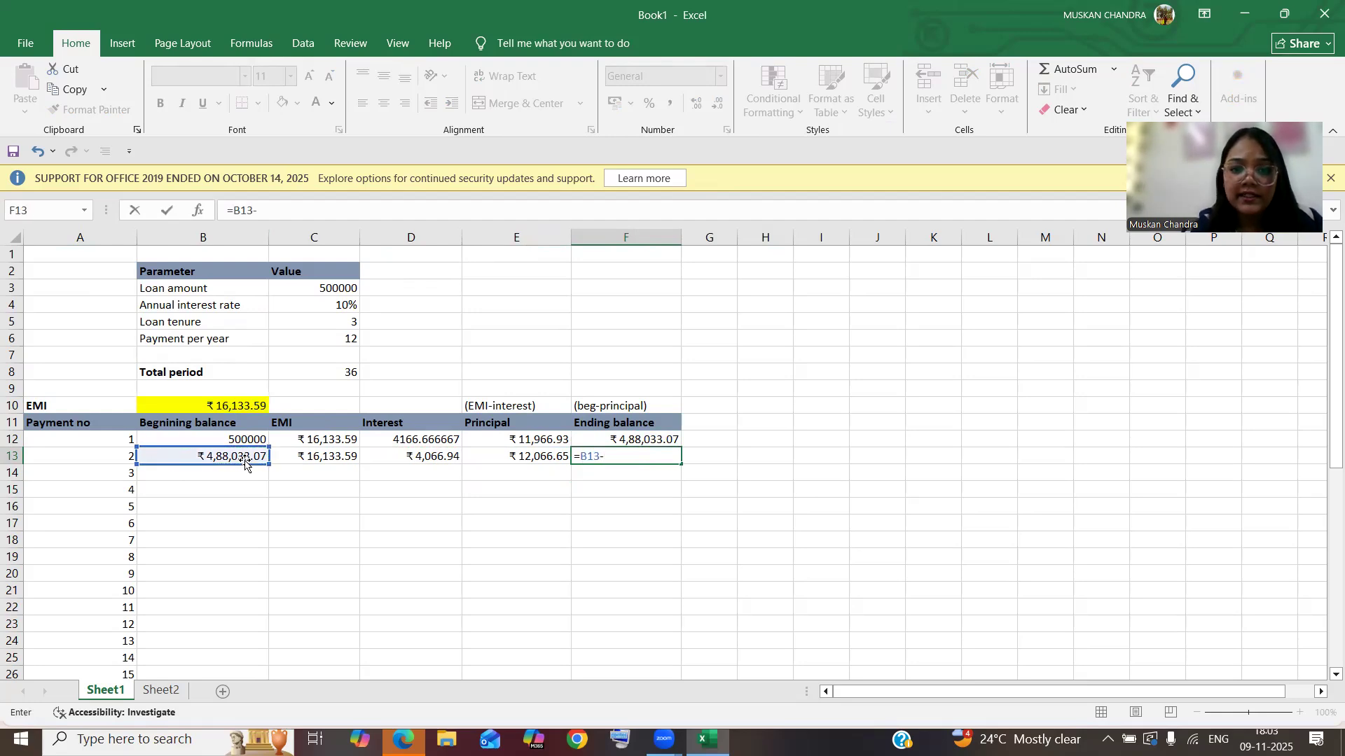
click(519, 458)
key(Return)
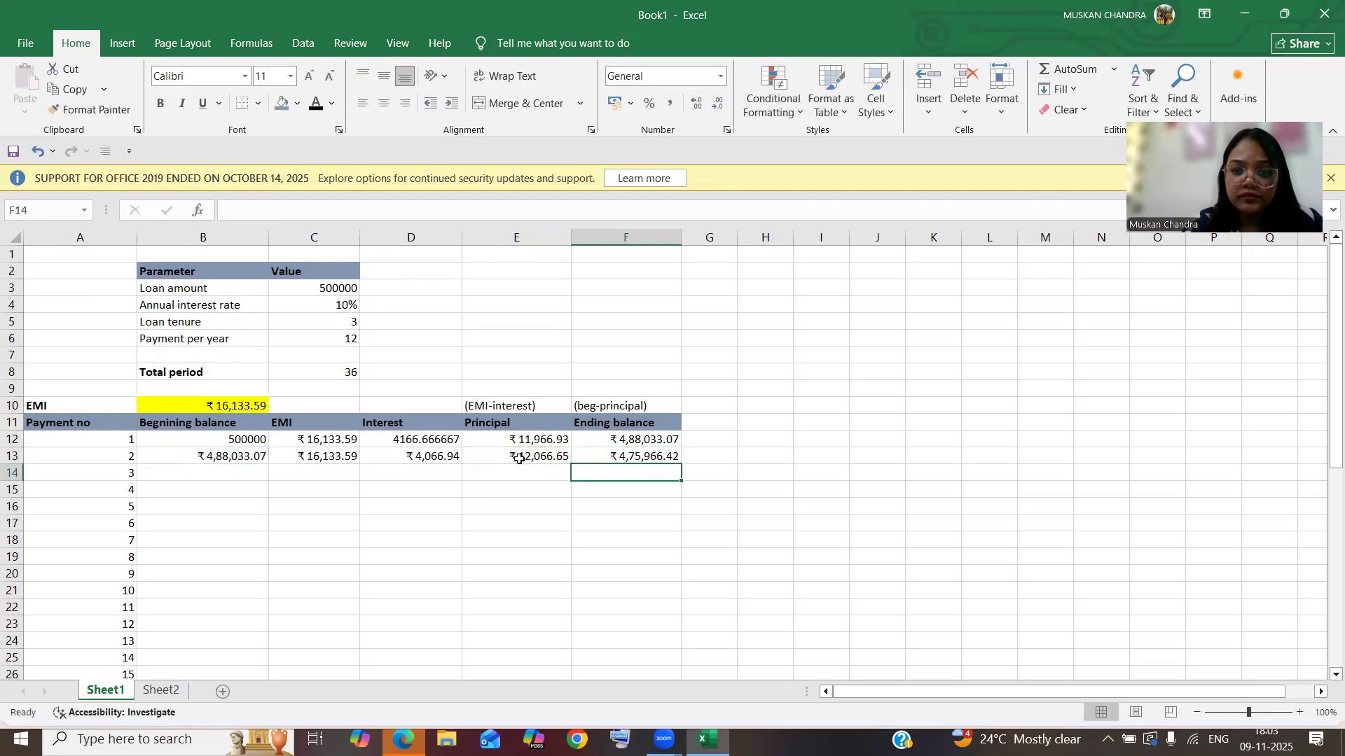
Step: For payment 3, link the beginning balance in B14 with =F13 and the EMI in C14 with =B10
click(228, 474)
text(=)
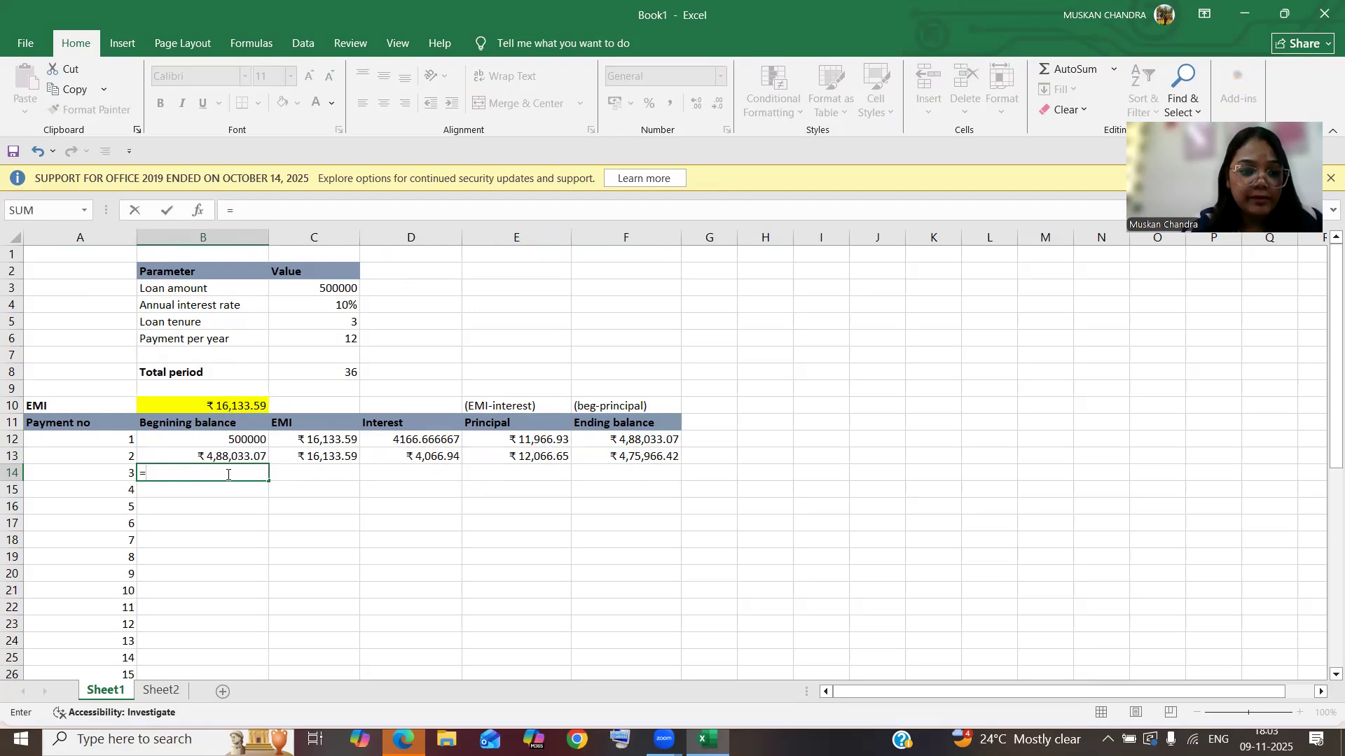
click(624, 460)
key(Return)
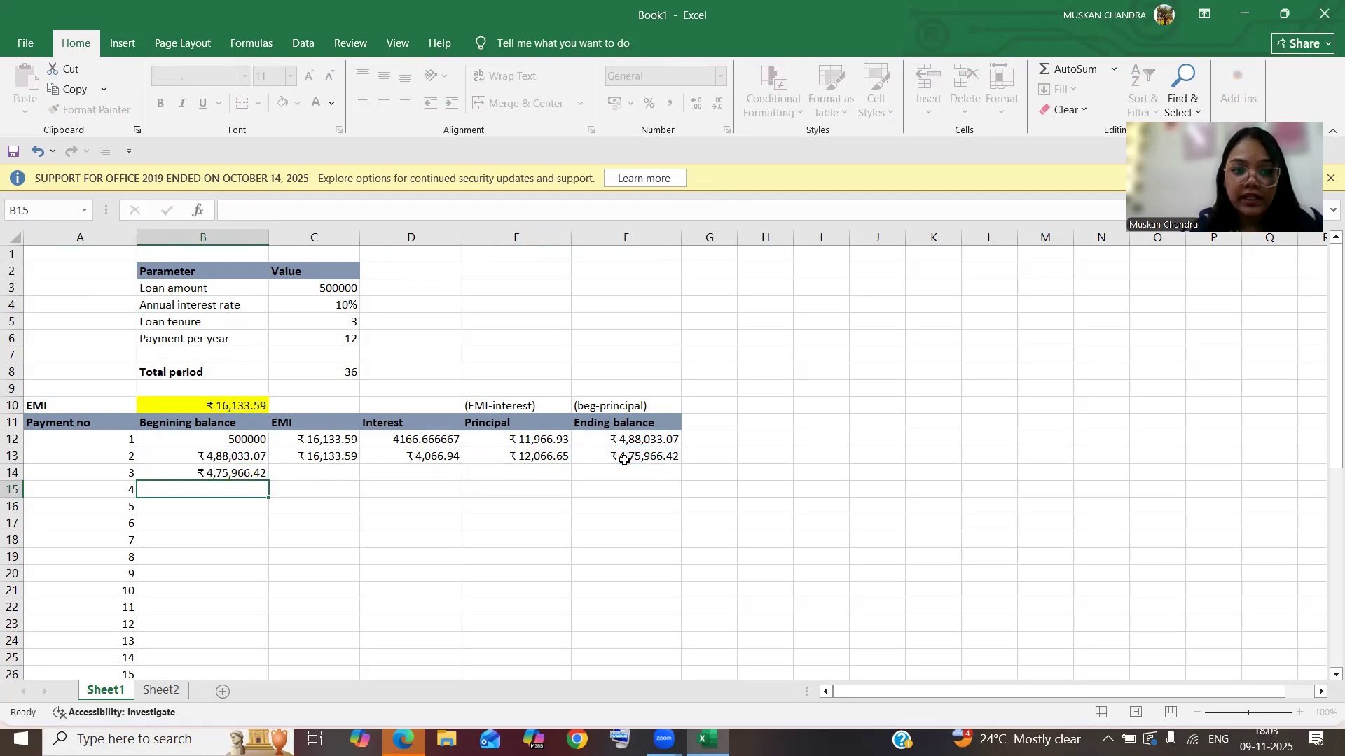
click(321, 474)
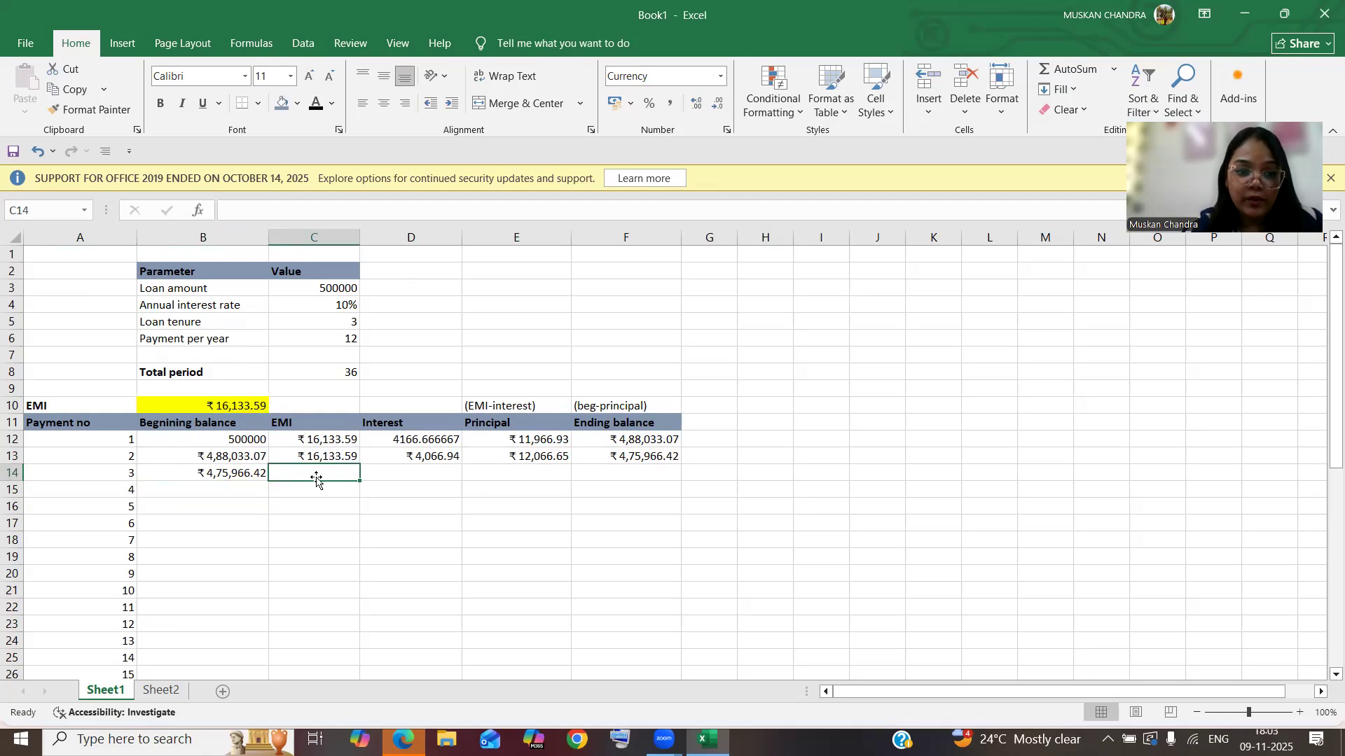
text(=)
click(235, 406)
key(Return)
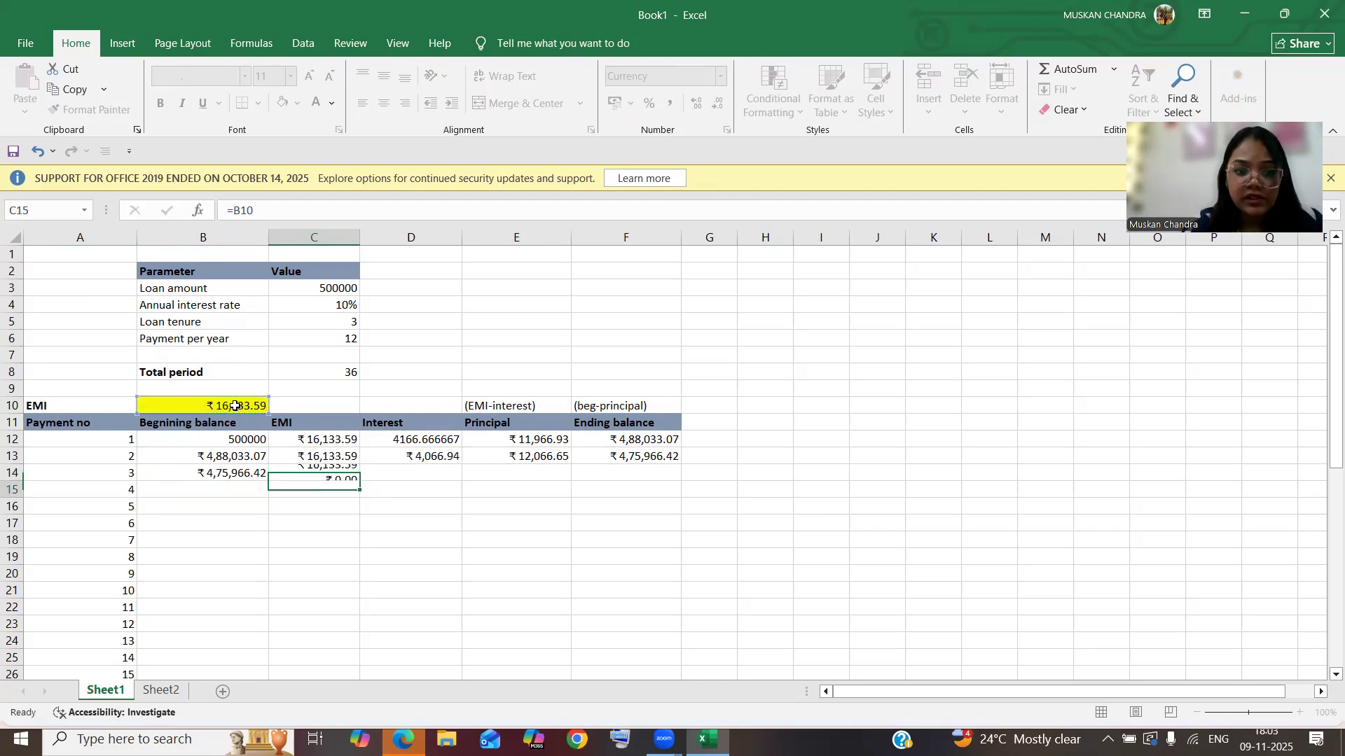
Step: Add the note (beg bal*c4/c6) in D10 above the Interest heading
click(414, 474)
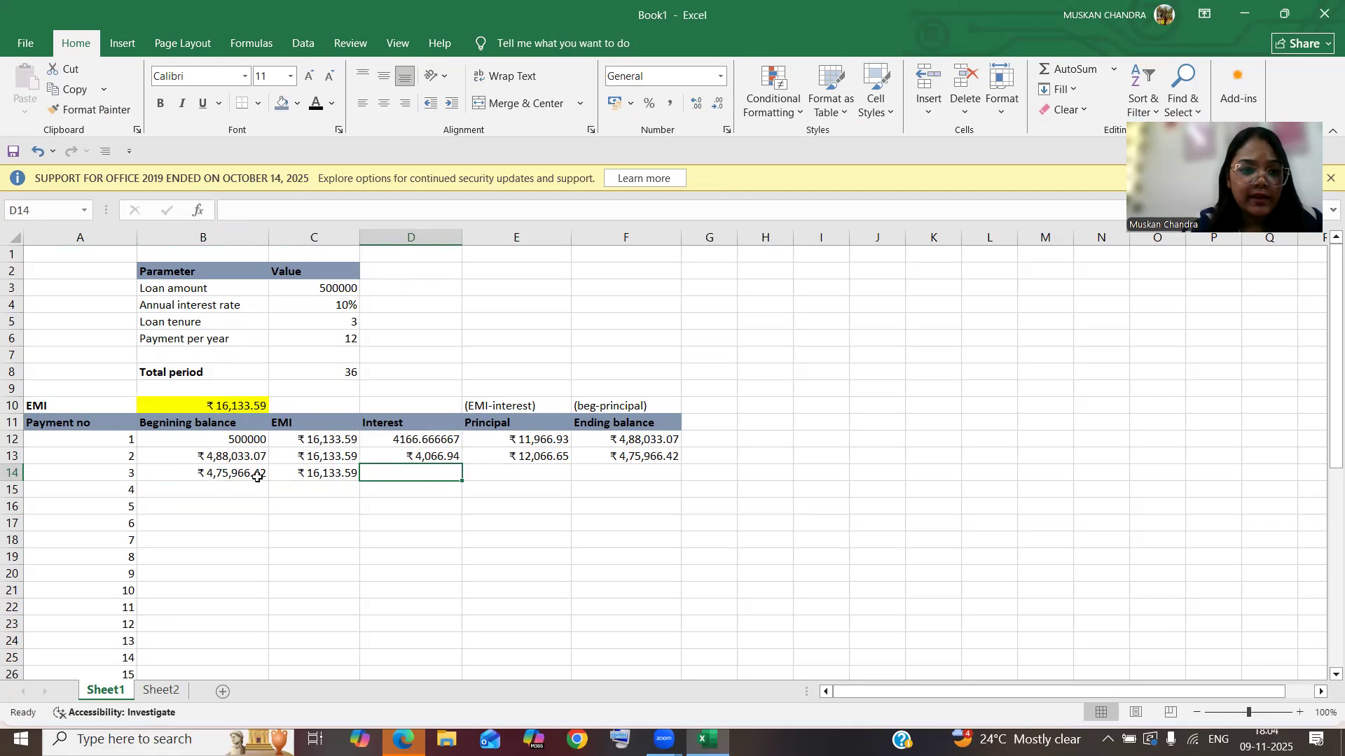
click(376, 407)
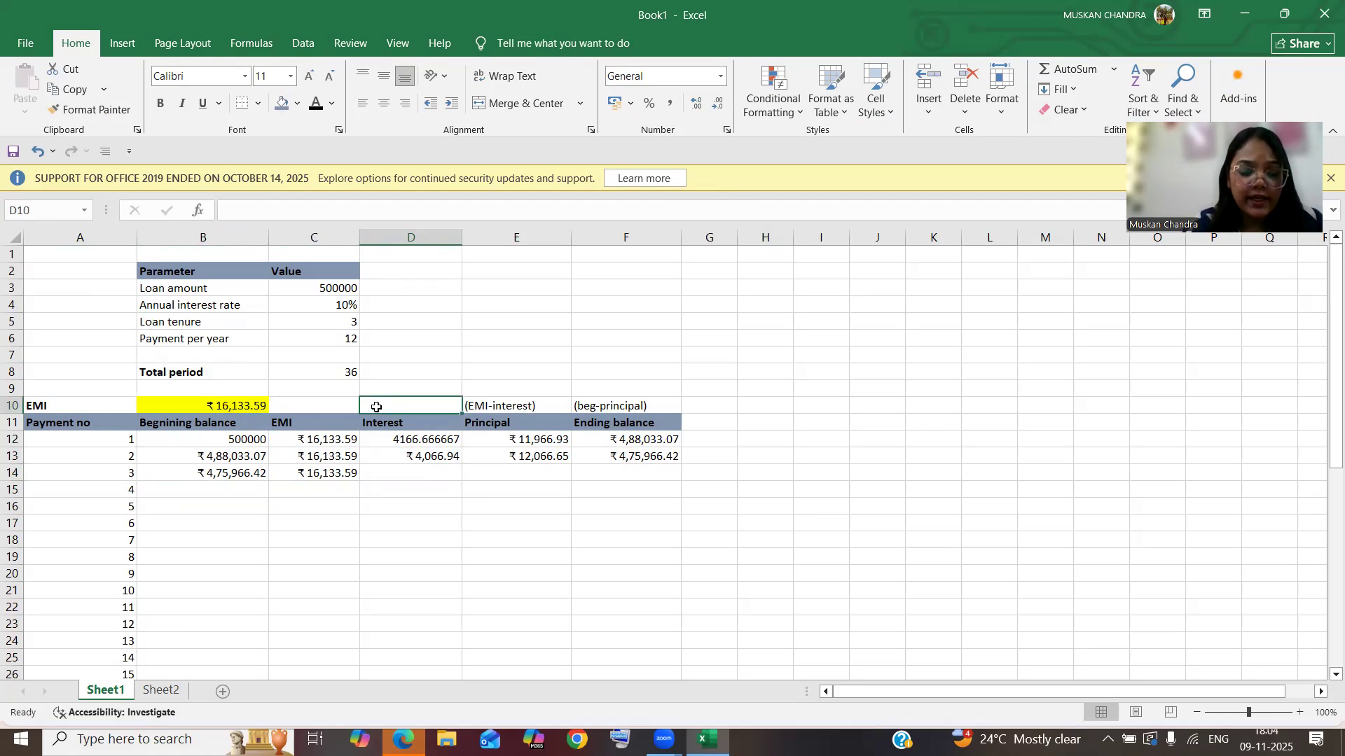
text(()
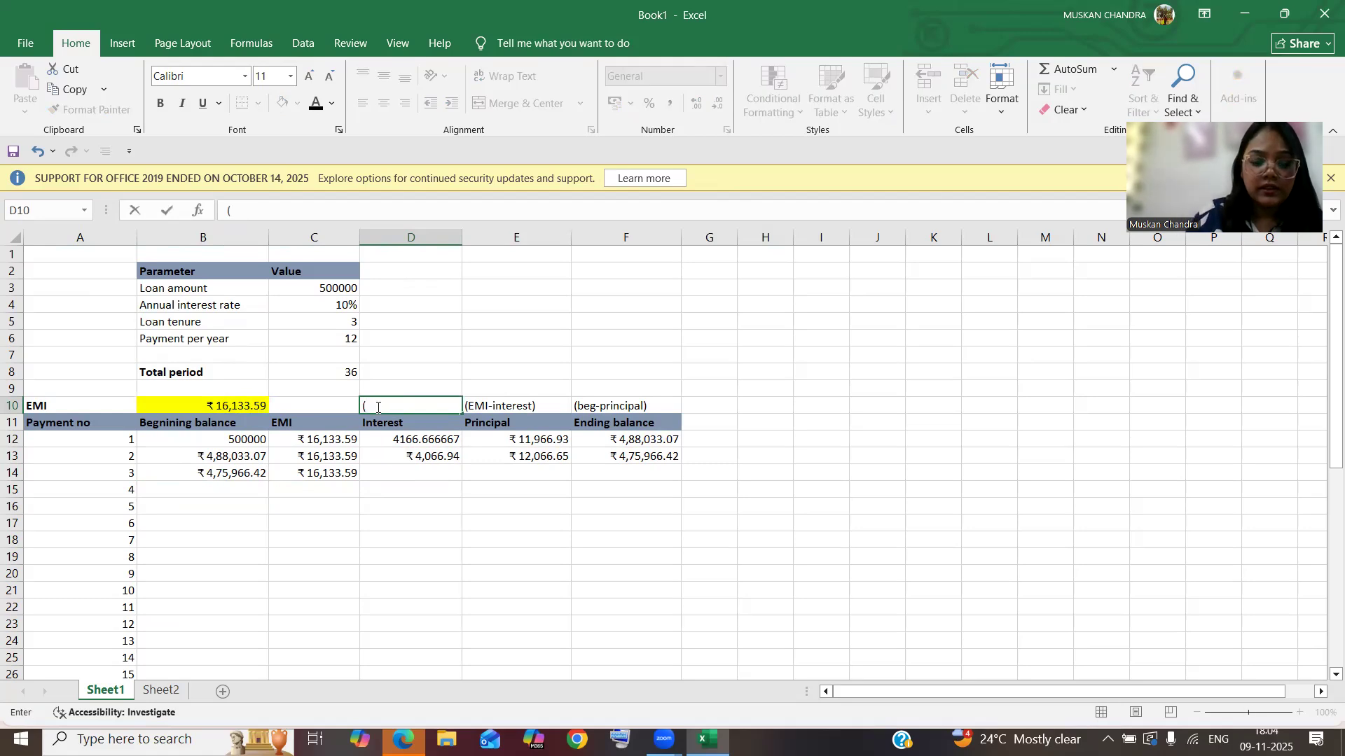
text(beg bal*)
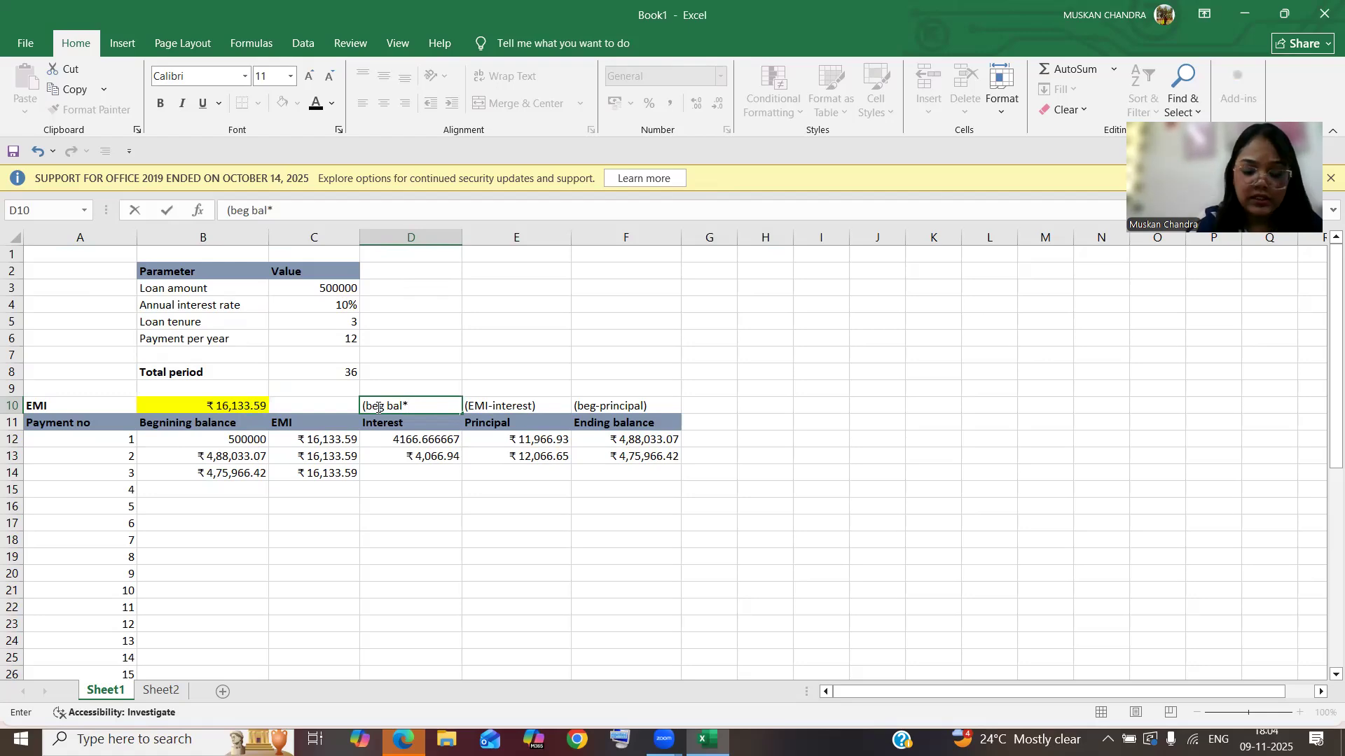
text(c4/c6)
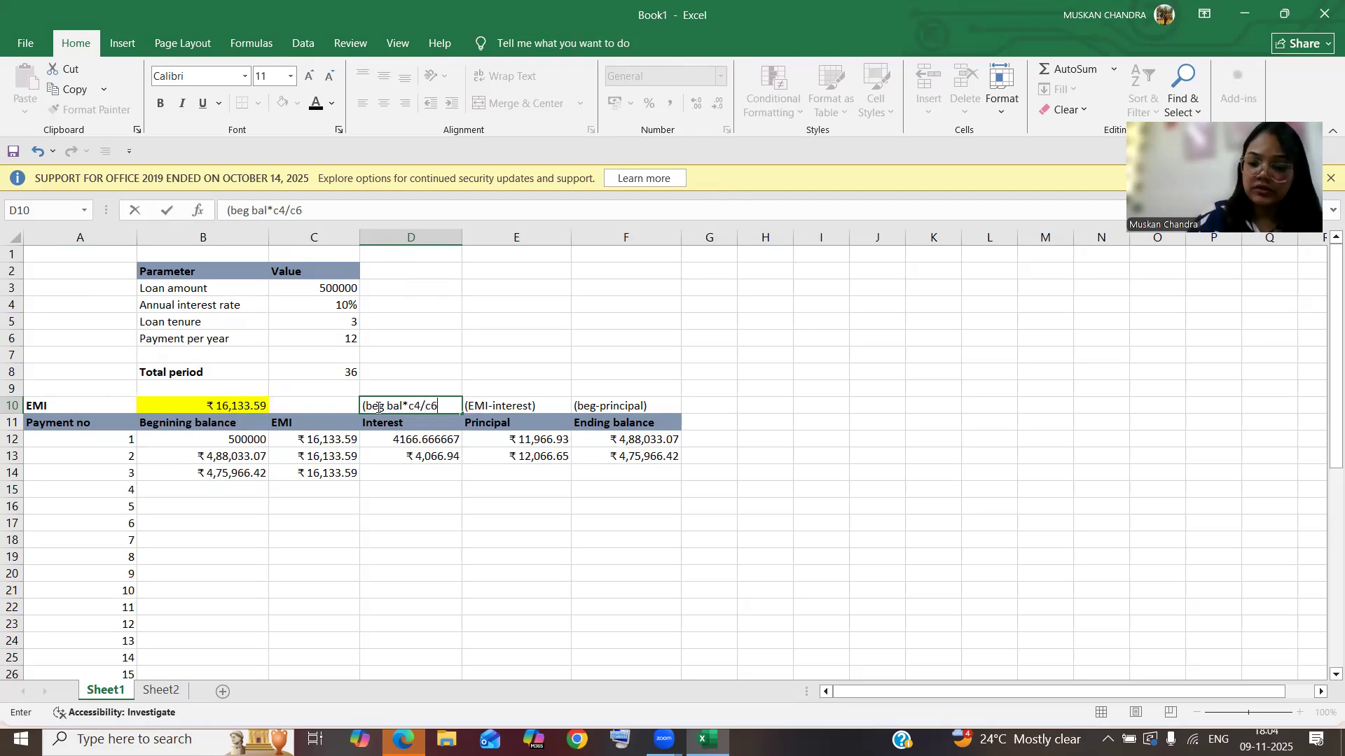
text())
Step: Calculate payment 3's interest in D14 with =B14*(C4/C6)
click(395, 475)
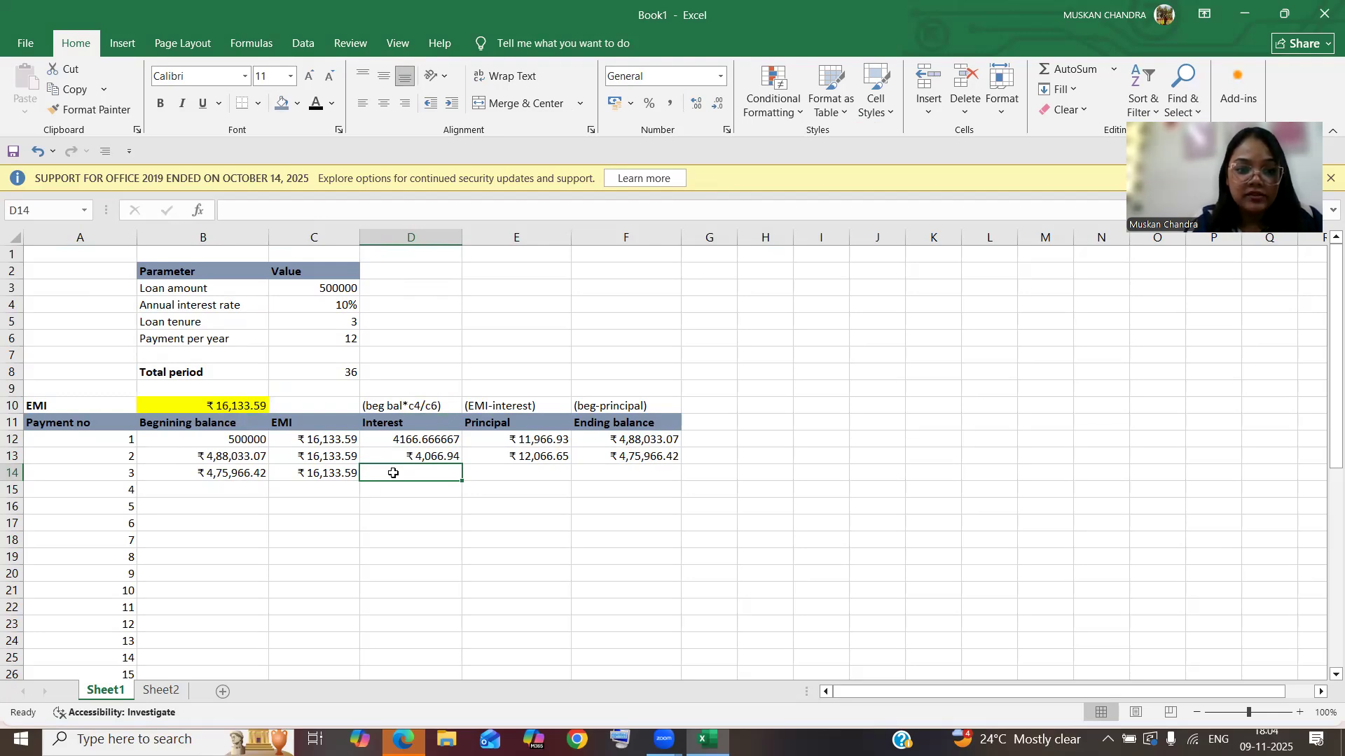
text(=)
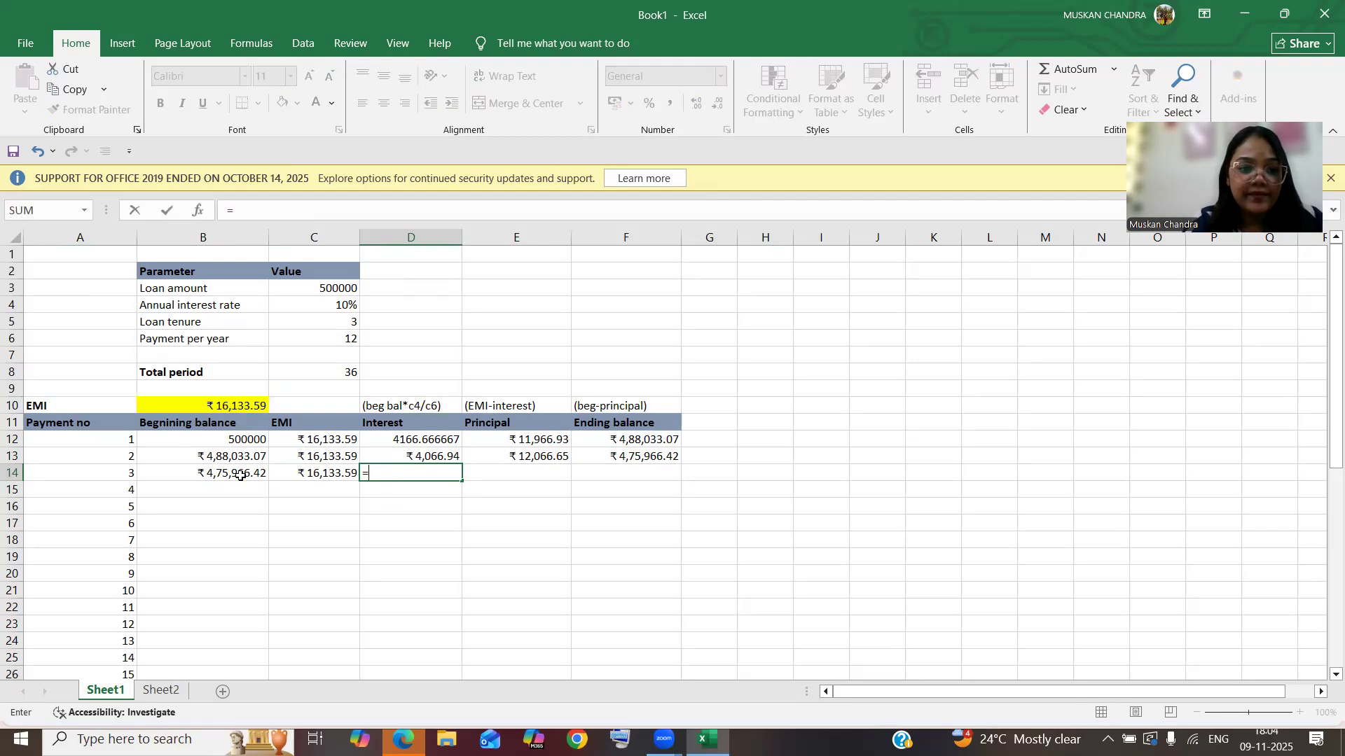
click(241, 475)
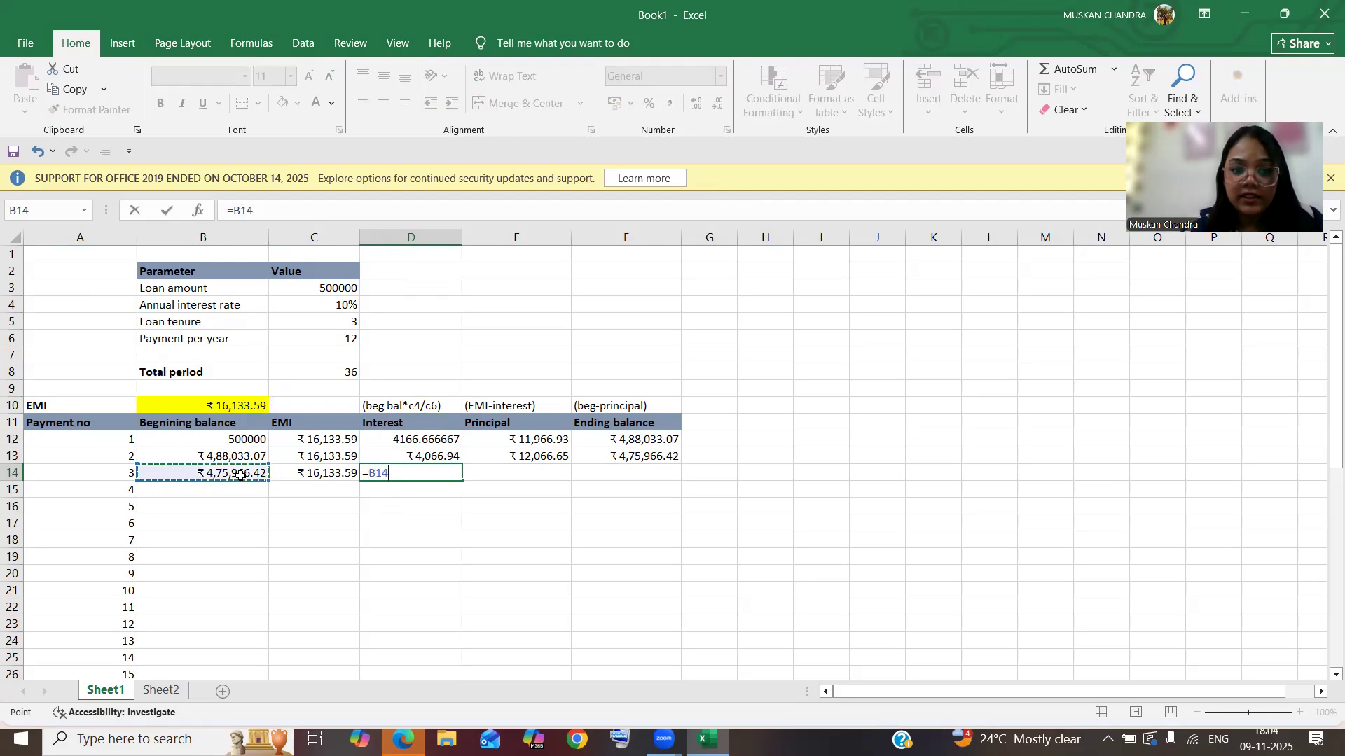
text(*()
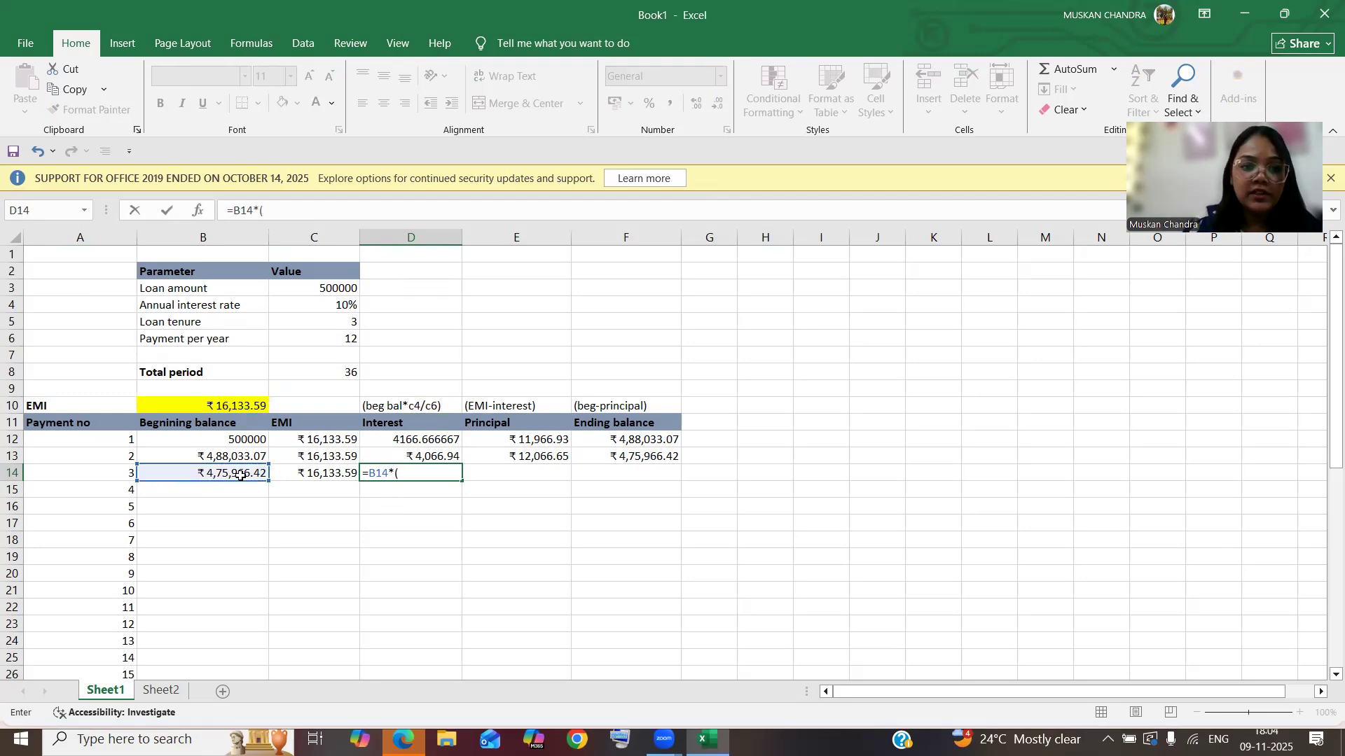
click(314, 312)
text(/)
click(317, 340)
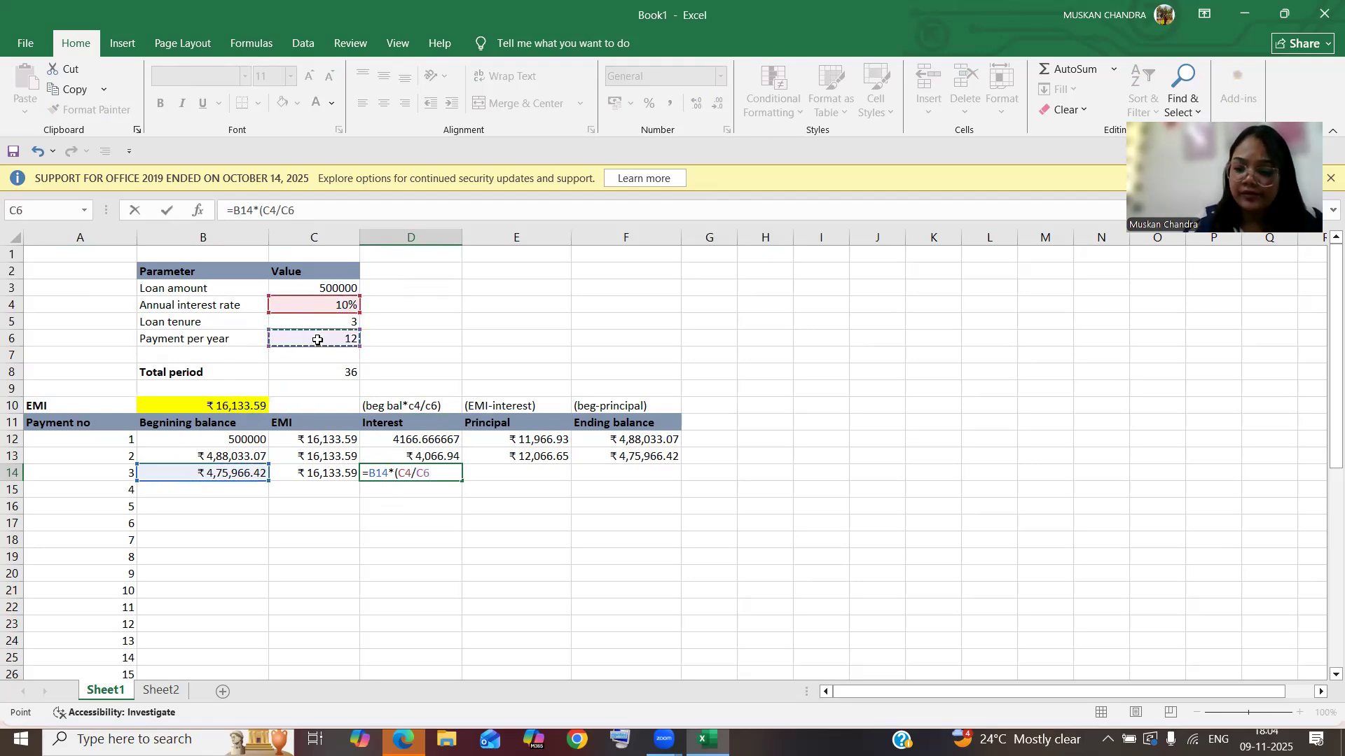
text())
key(Return)
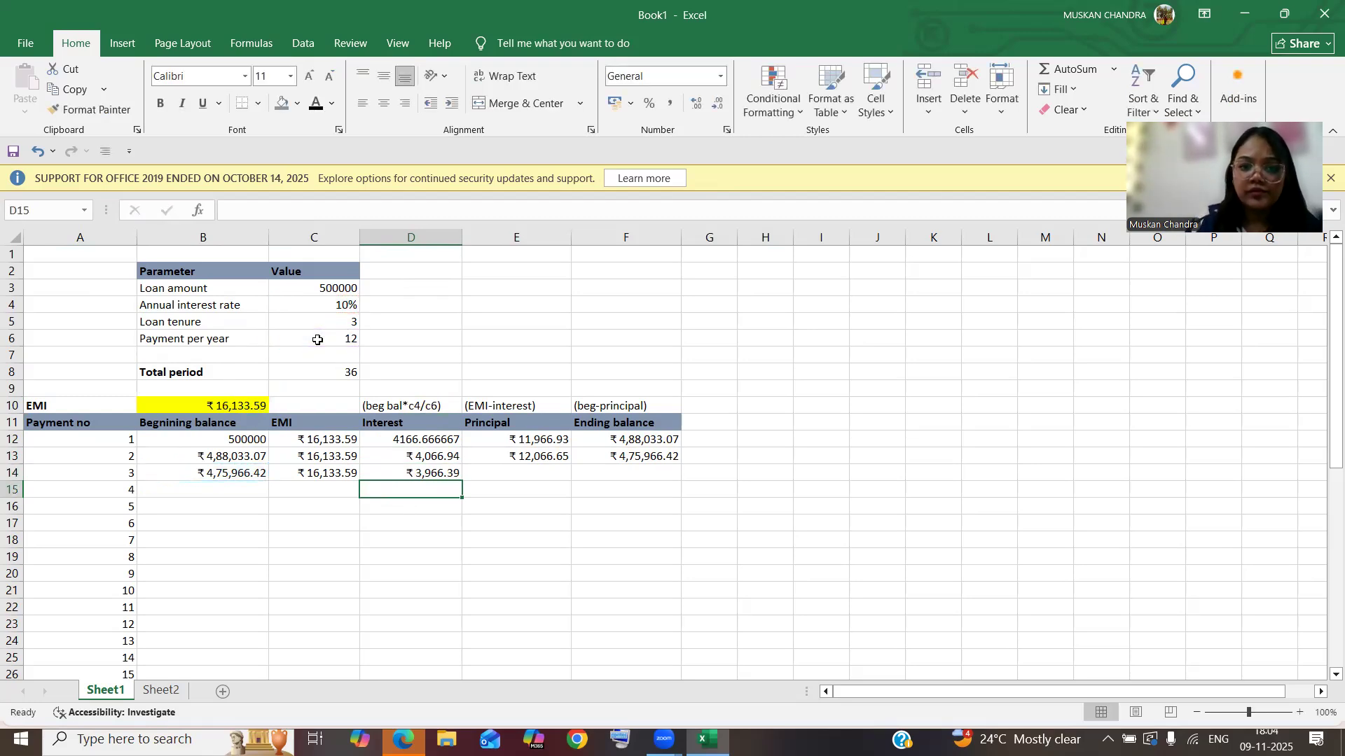
Step: Calculate payment 3's principal in E14 as EMI minus interest with =C14-D14
click(515, 478)
text(=)
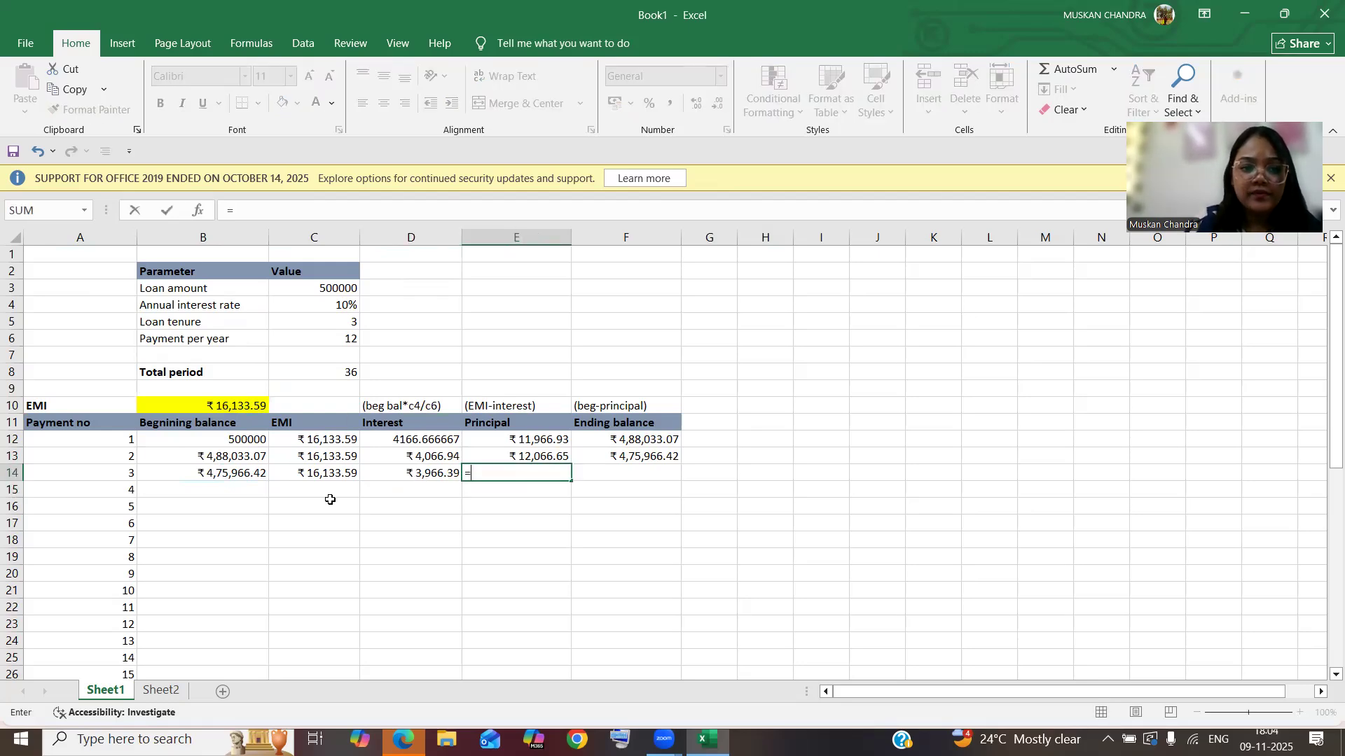
click(328, 473)
text(-)
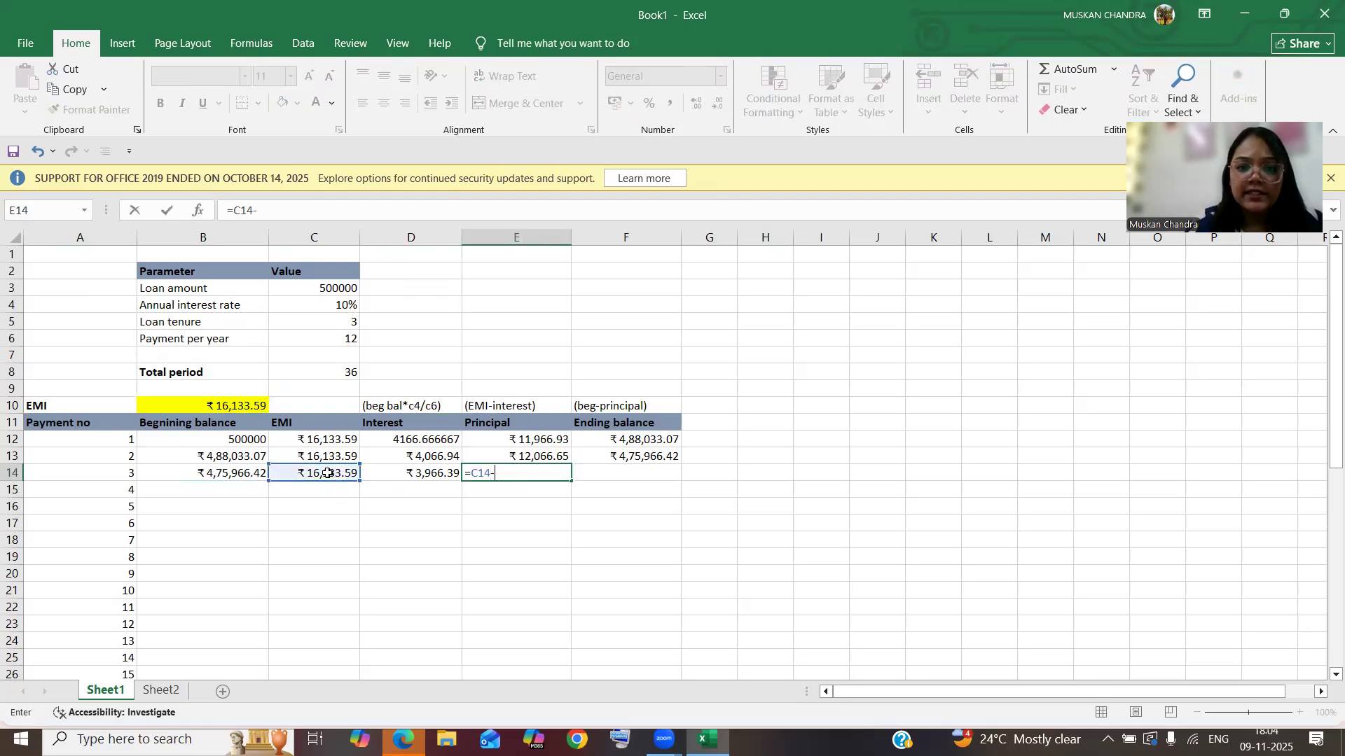
click(411, 473)
key(Return)
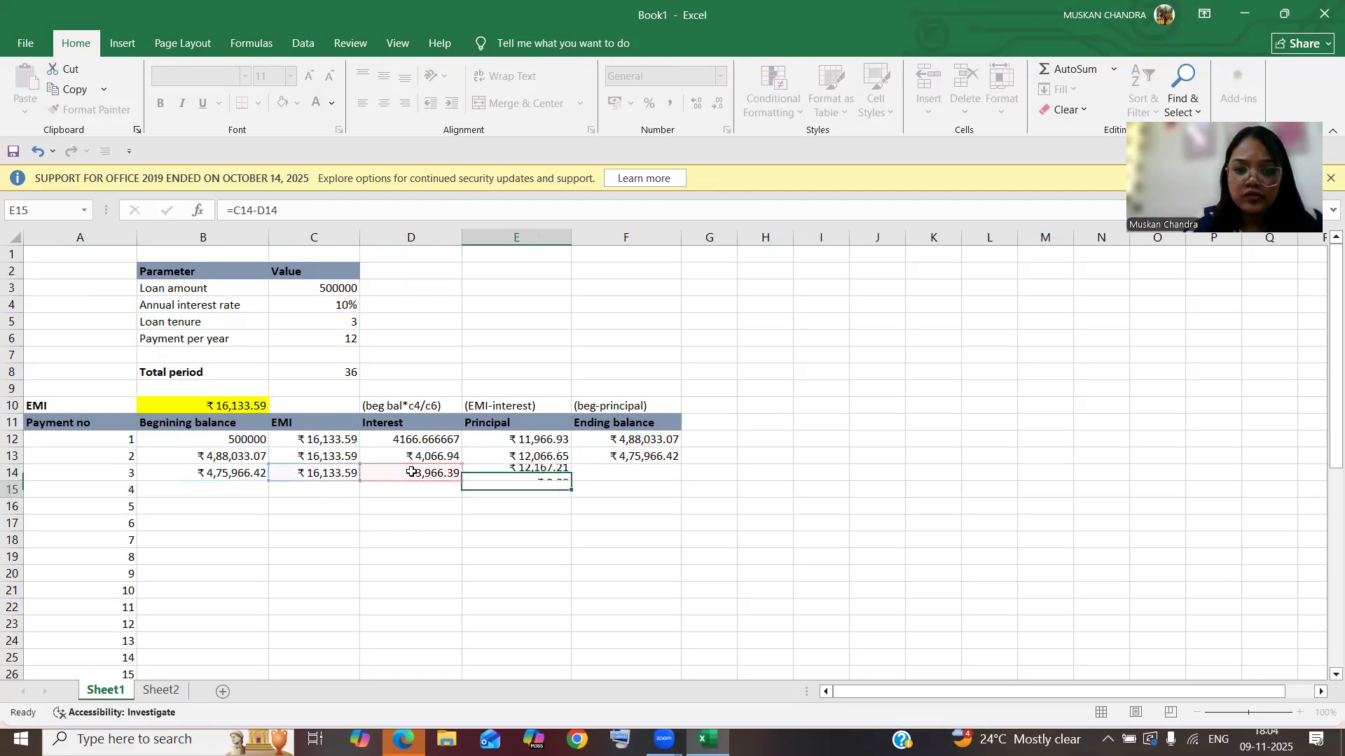
Step: Calculate payment 3's ending balance in F14 as beginning balance minus principal with =B14-E14
click(615, 472)
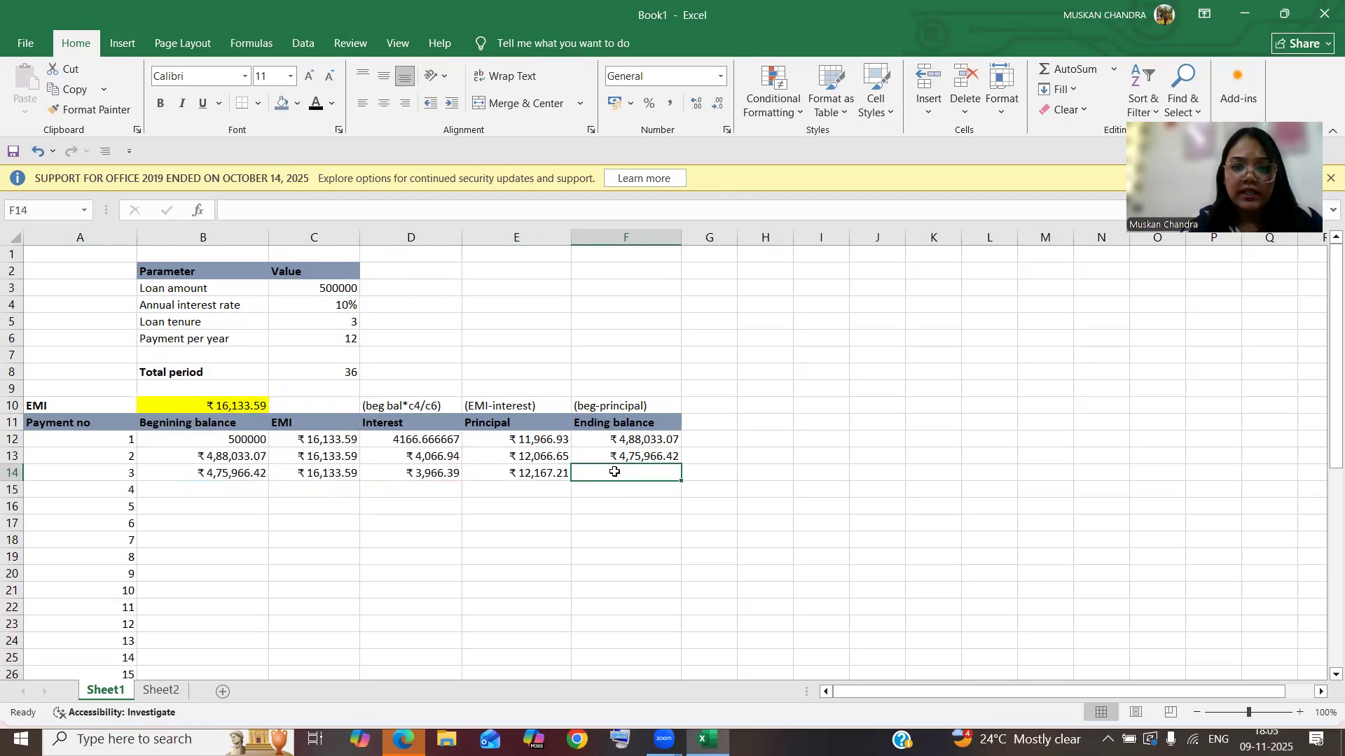
double_click(615, 473)
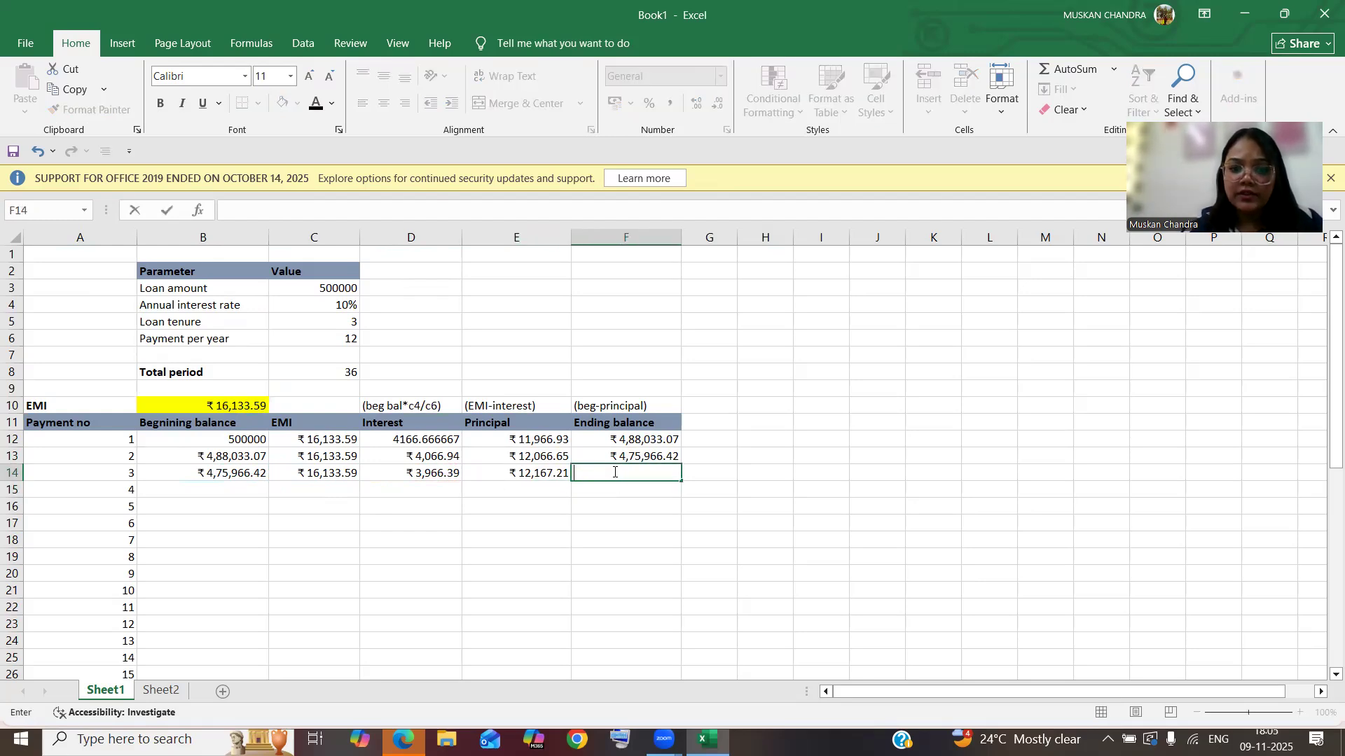
text(=)
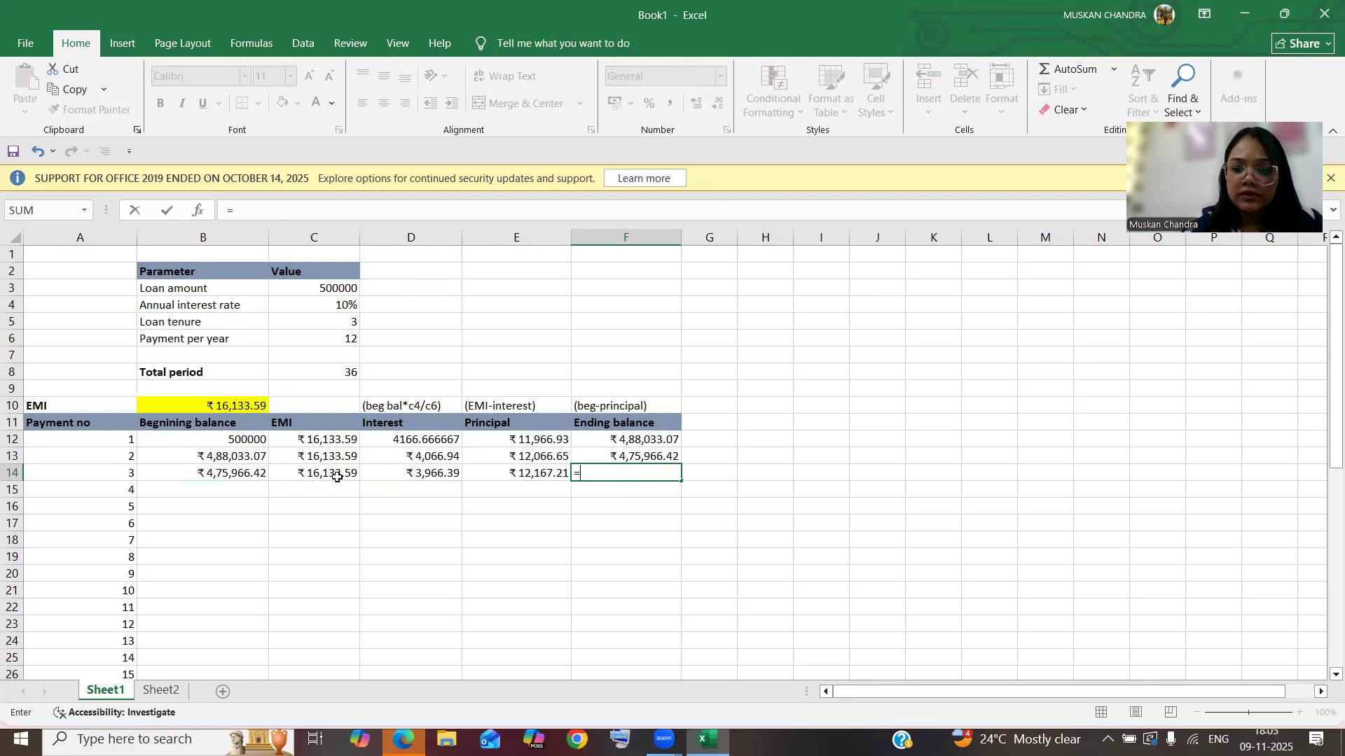
key(BackSpace)
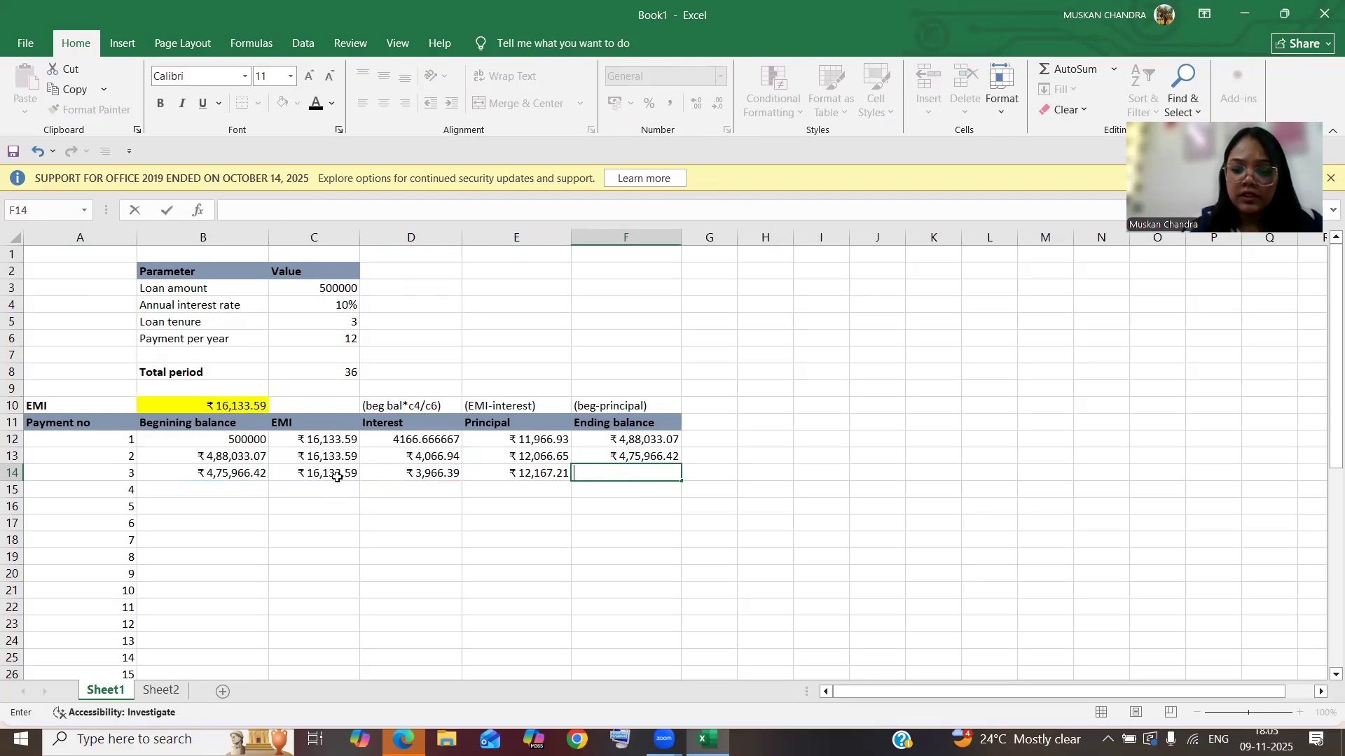
text(=)
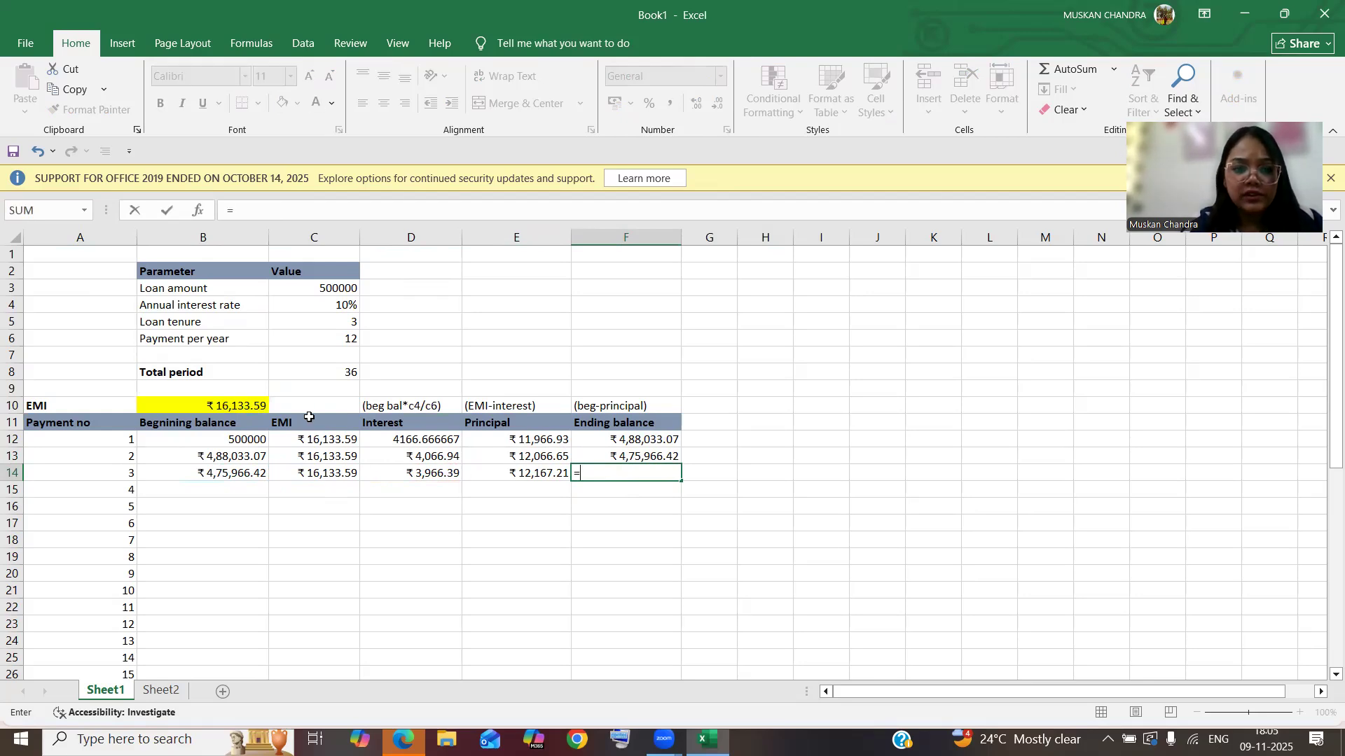
click(237, 478)
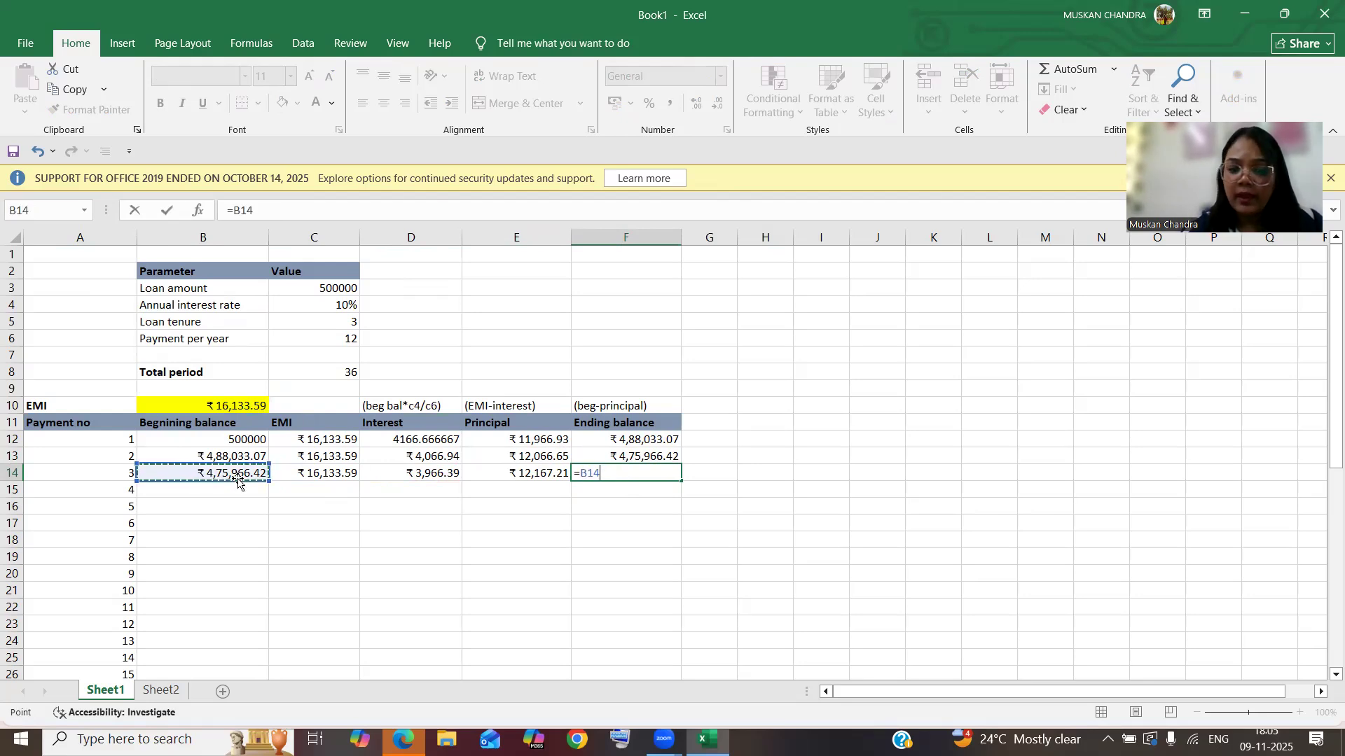
text(-)
click(526, 476)
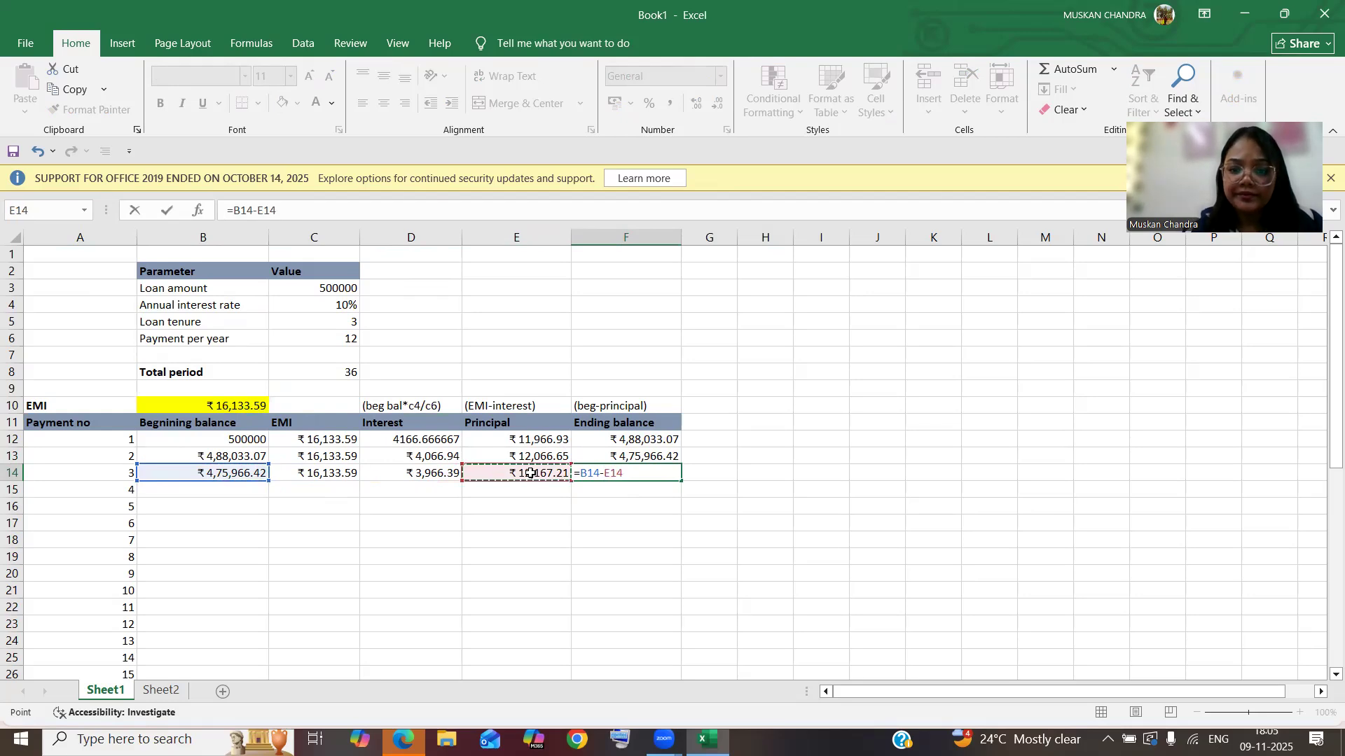
key(Return)
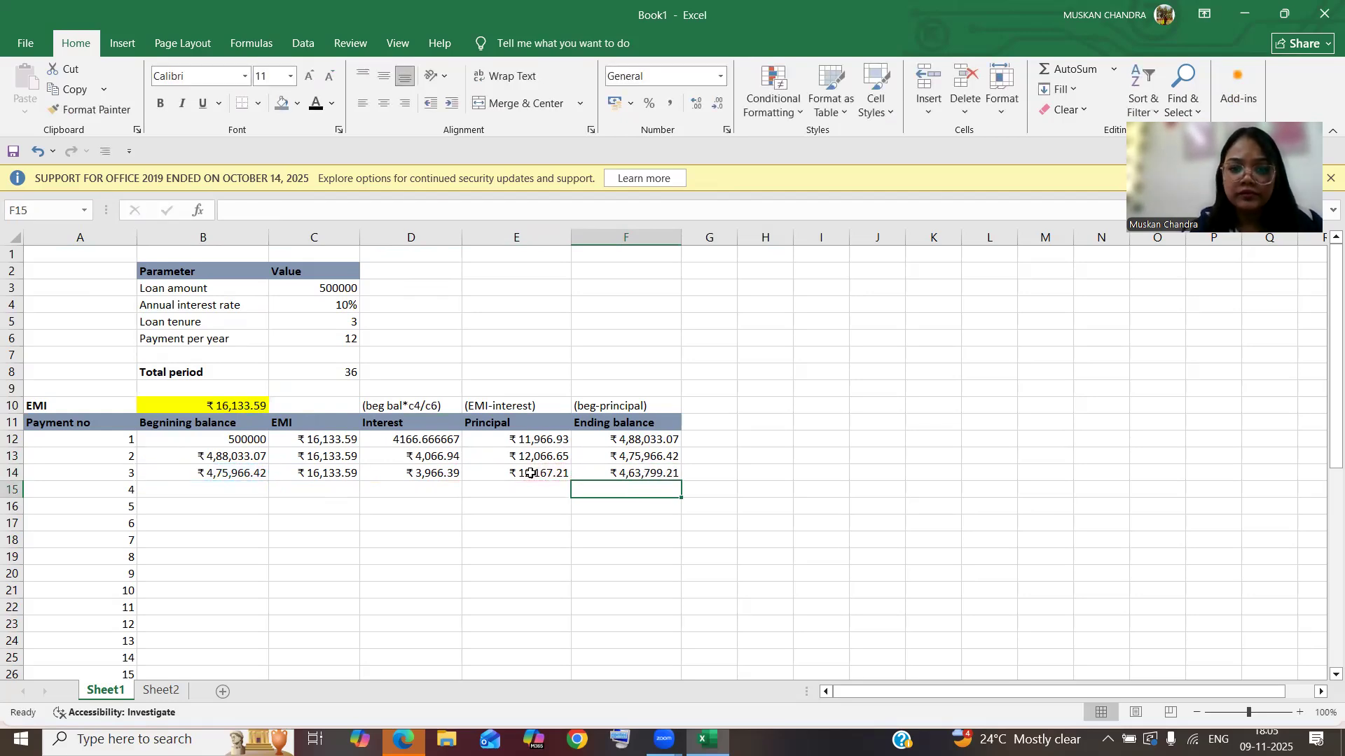
Step: For payment 4, link the beginning balance in B15 with =F14 and the EMI in C15 with =B10
click(232, 488)
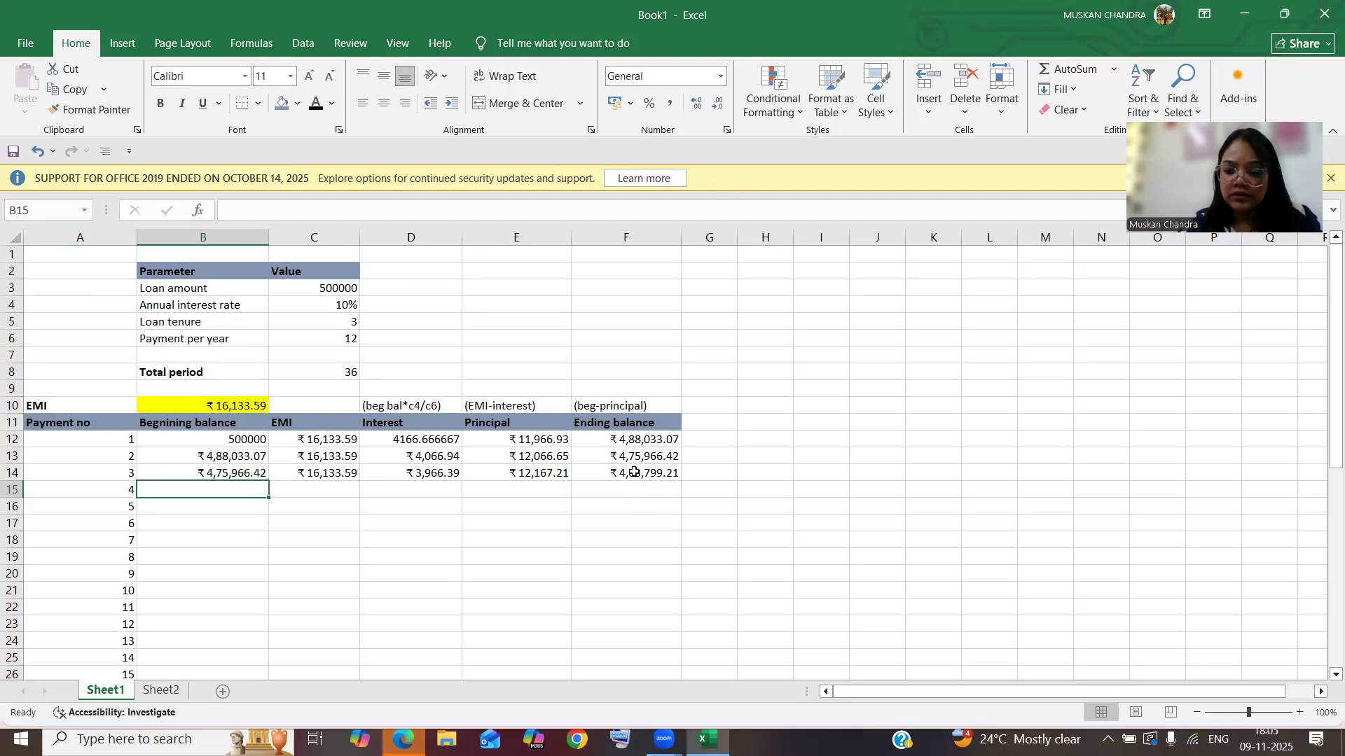
text(=)
click(667, 475)
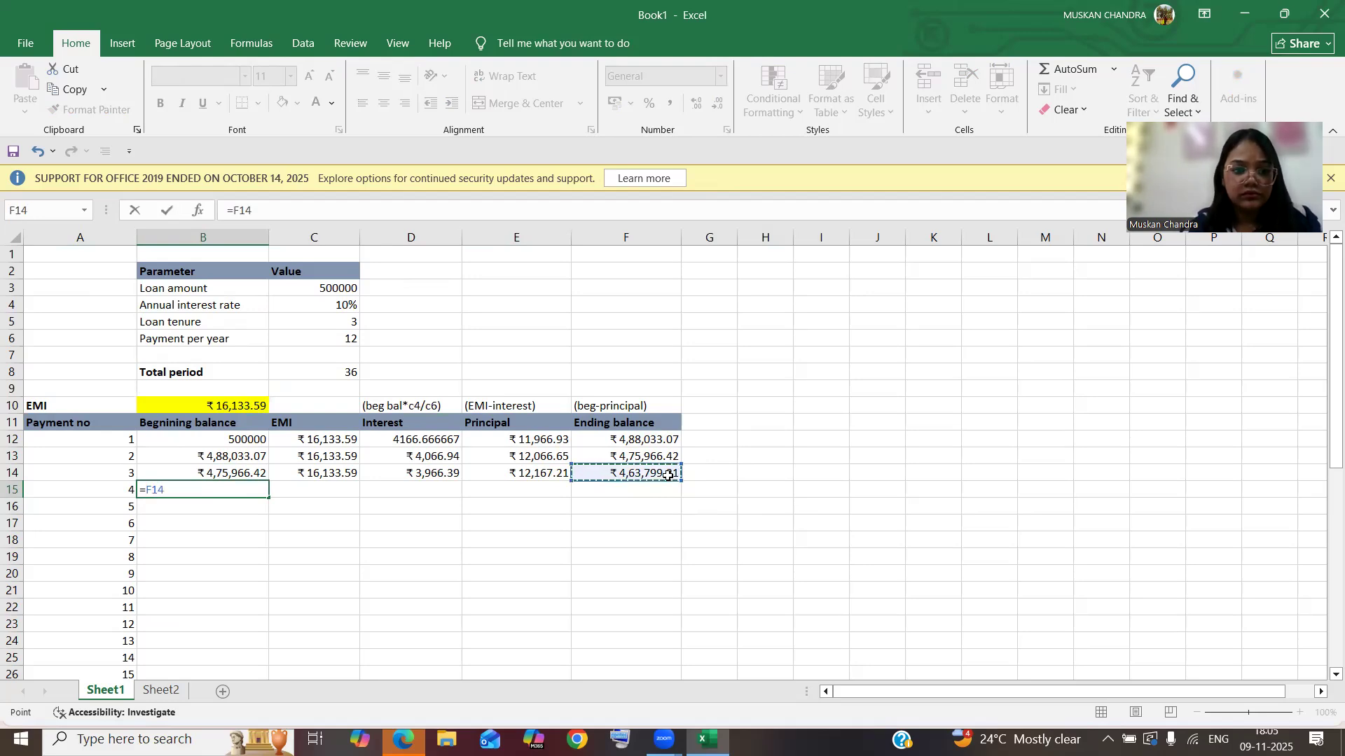
key(Return)
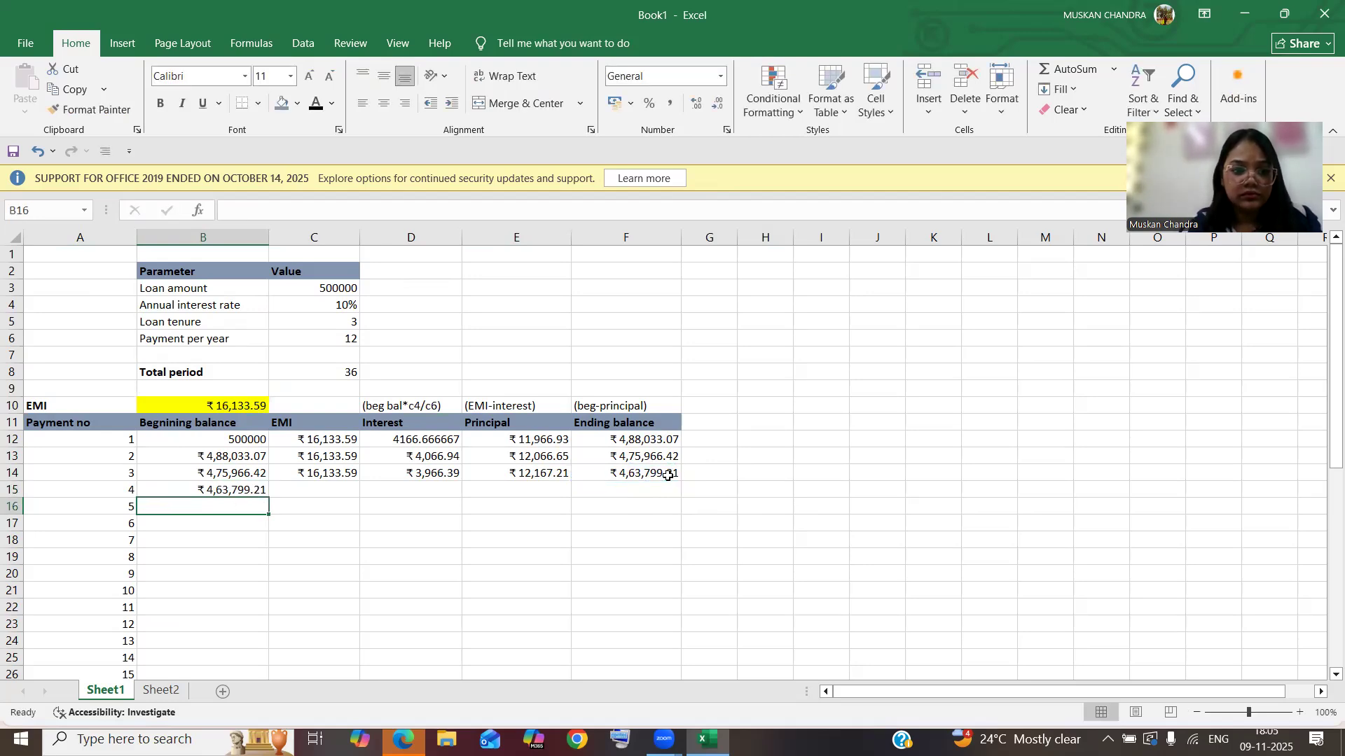
click(324, 494)
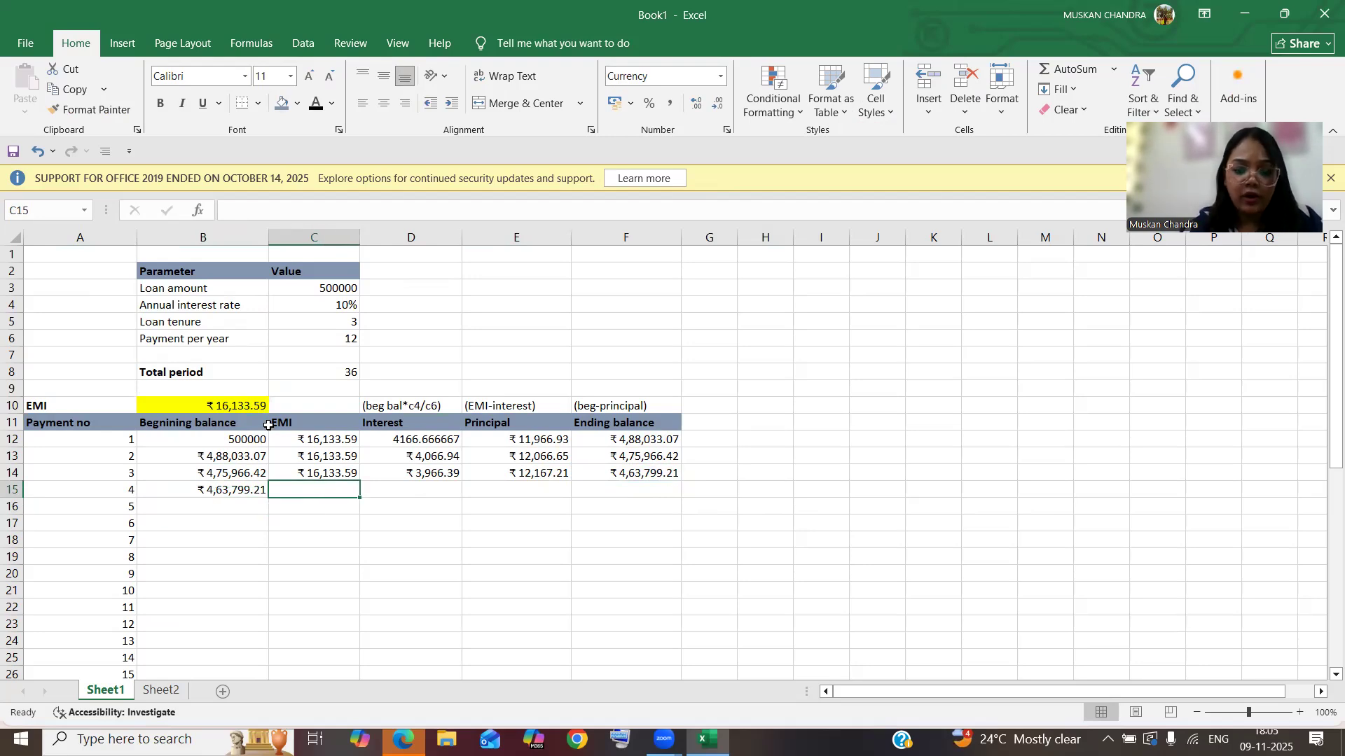
text(=)
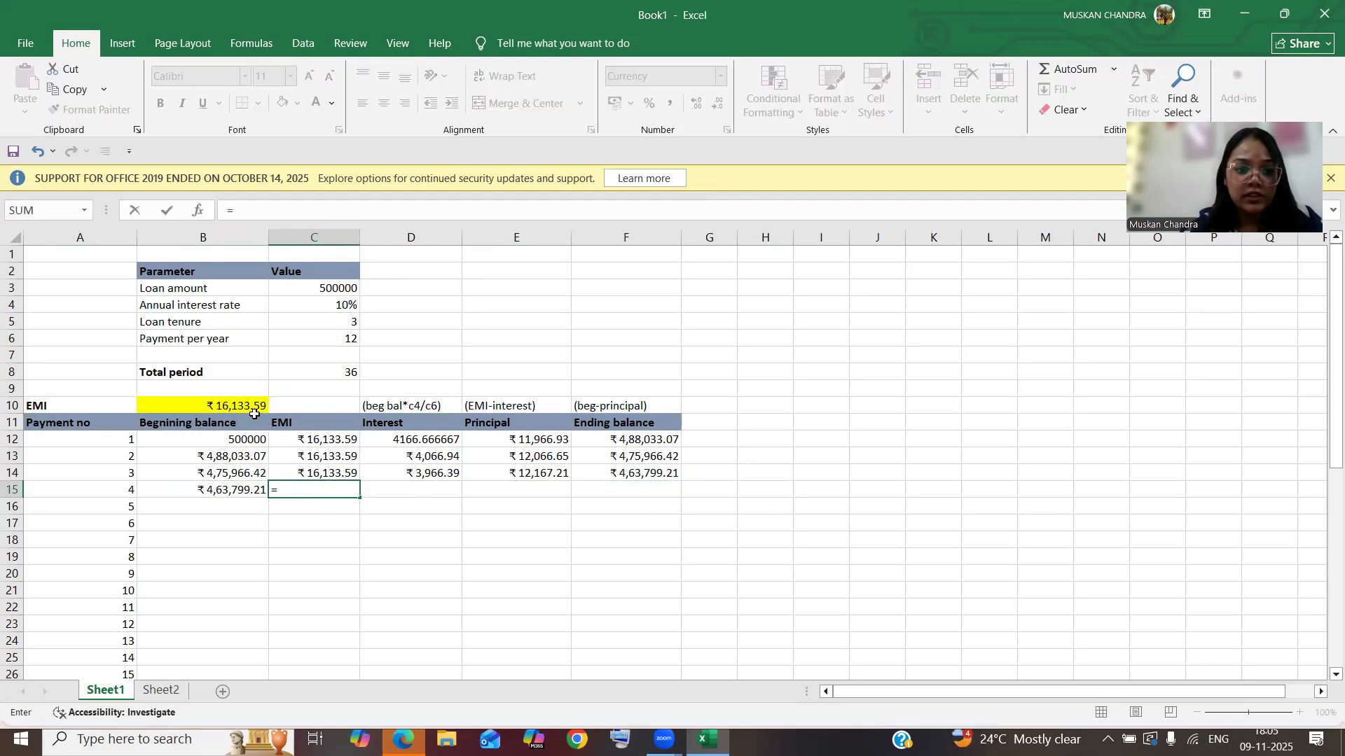
click(250, 412)
key(Return)
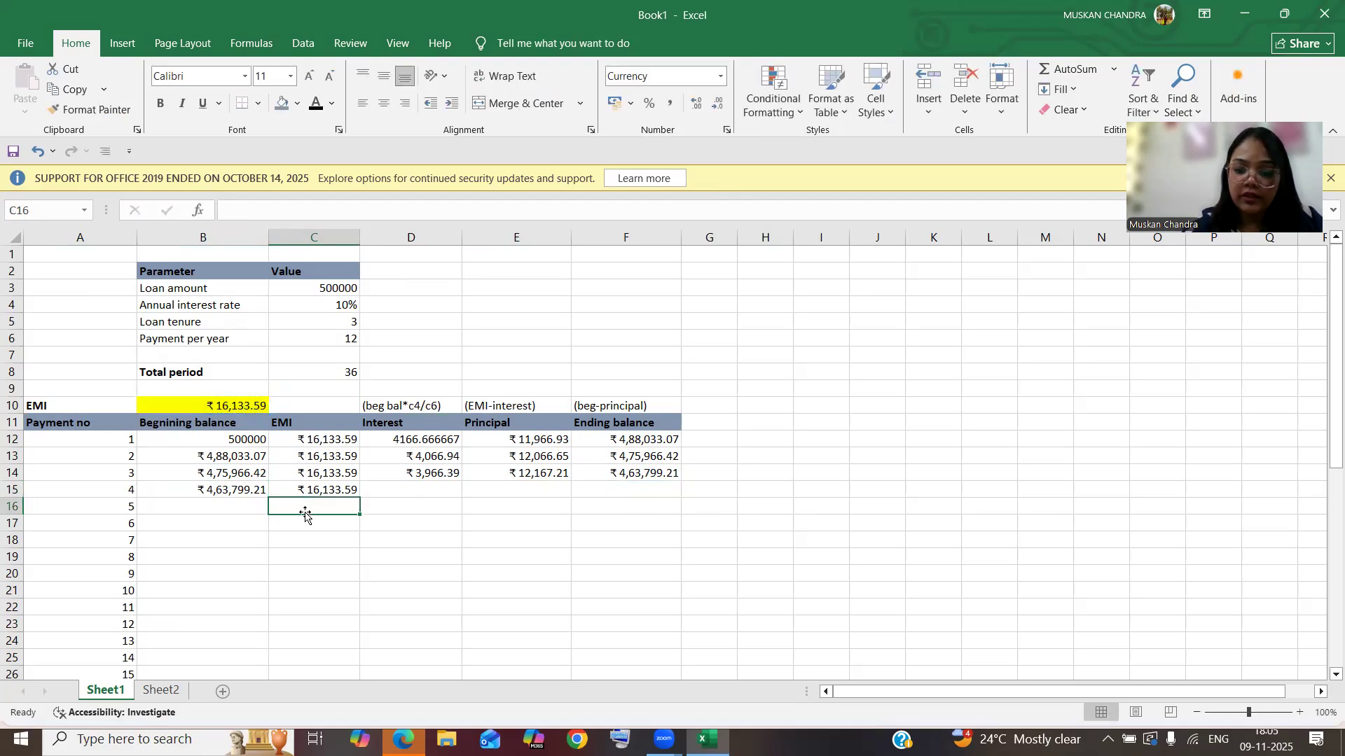
Step: Link the EMI for payments 5 and 6 in C16 and C17 with =B10
text(=)
click(235, 404)
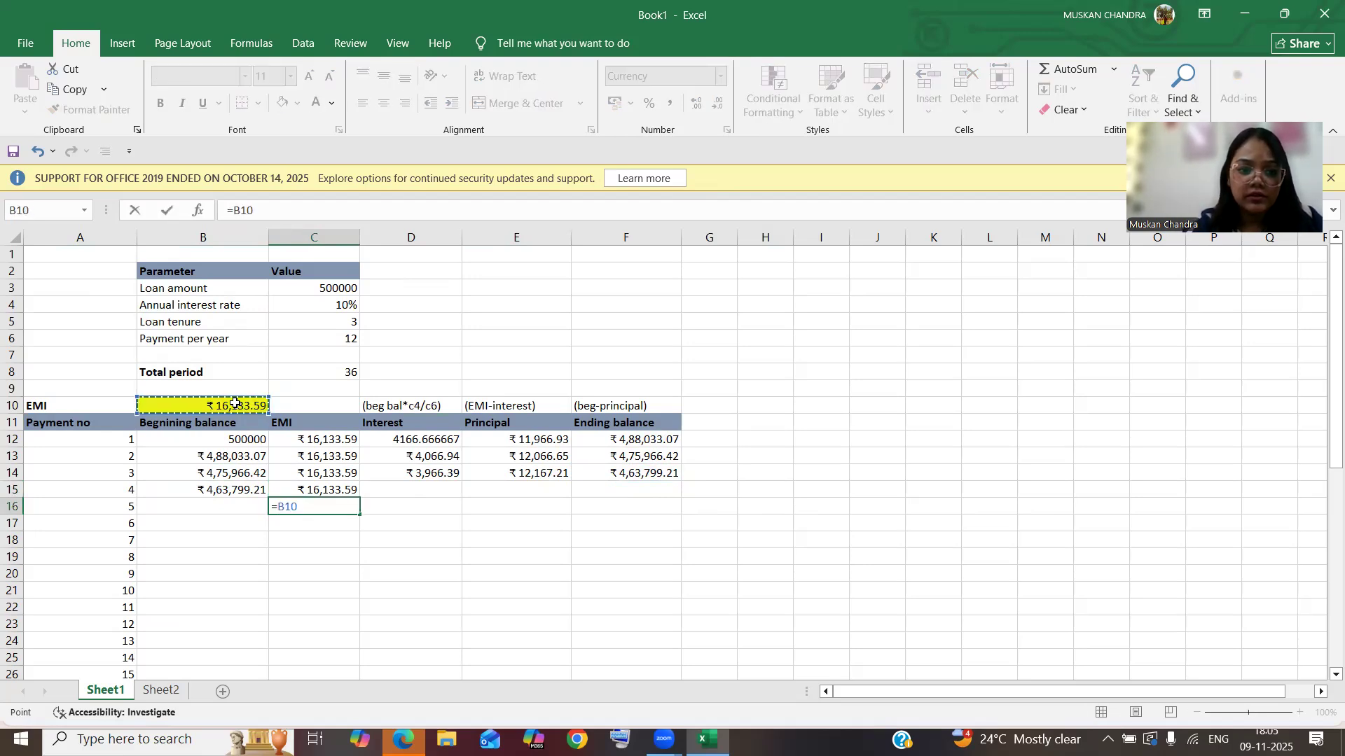
key(Return)
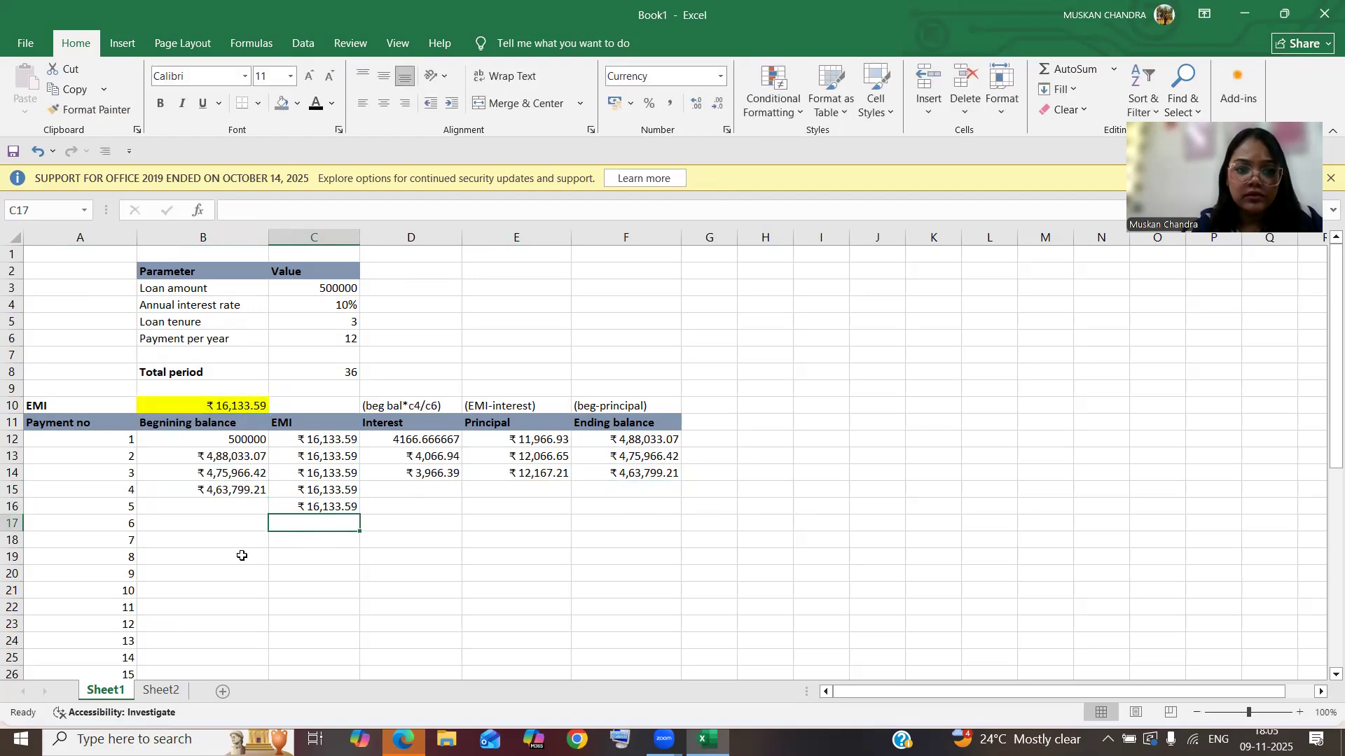
text(=)
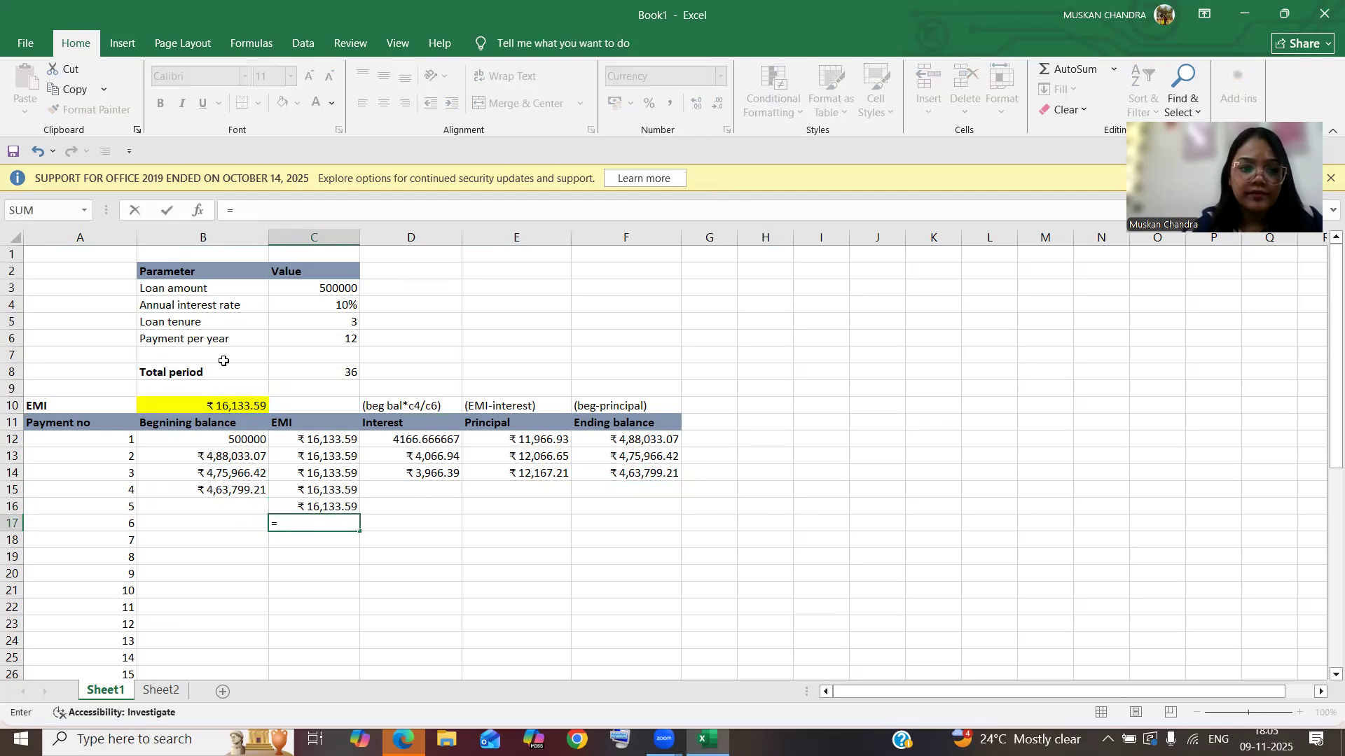
click(227, 406)
key(Return)
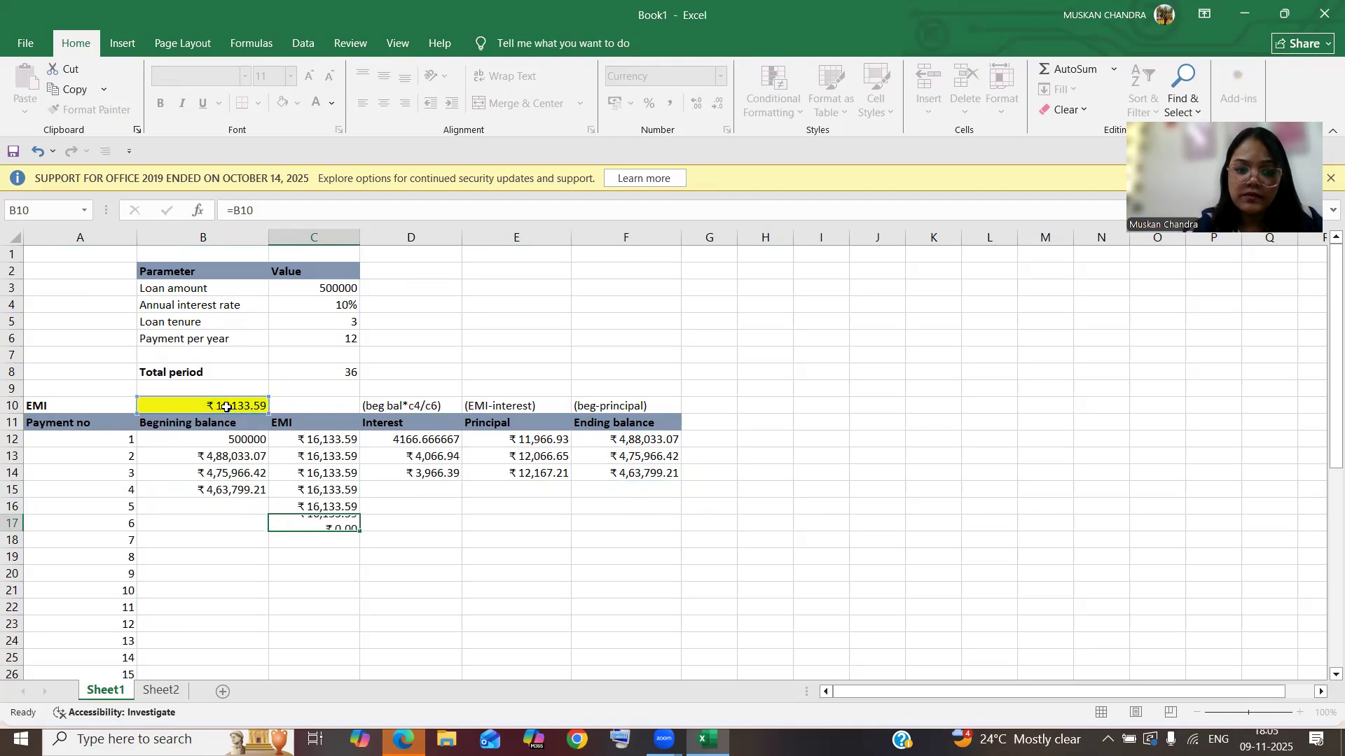
Step: Fill the EMI formula from C17 down to payment 7's cell C18 and inspect the copied formula
click(350, 520)
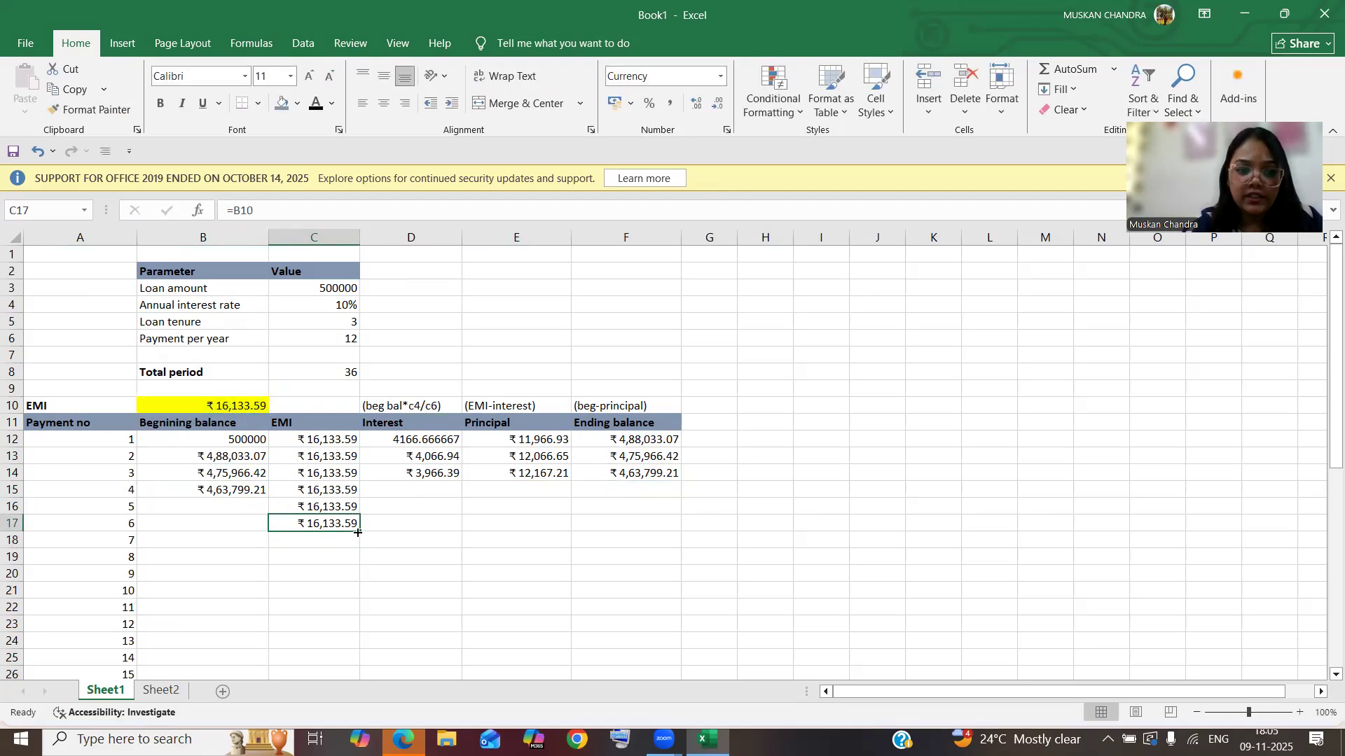
drag(357, 531, 357, 545)
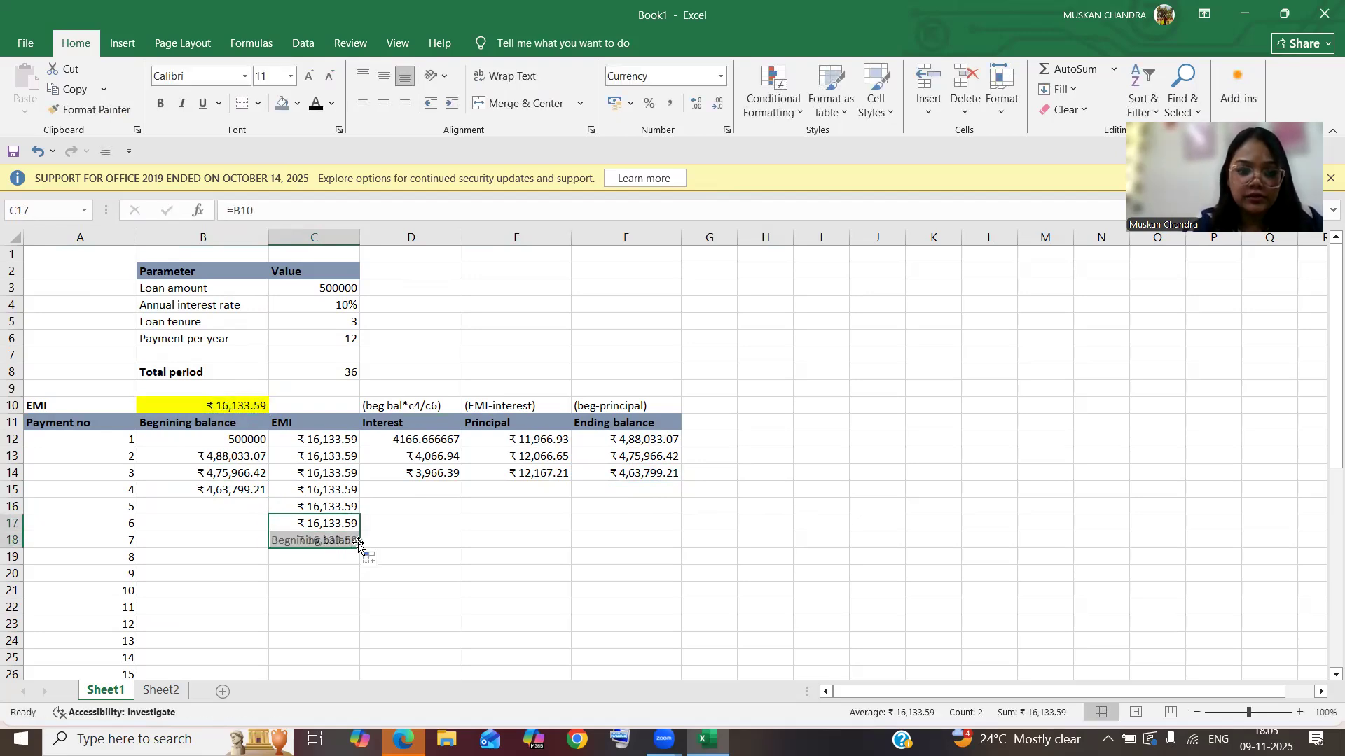
click(352, 545)
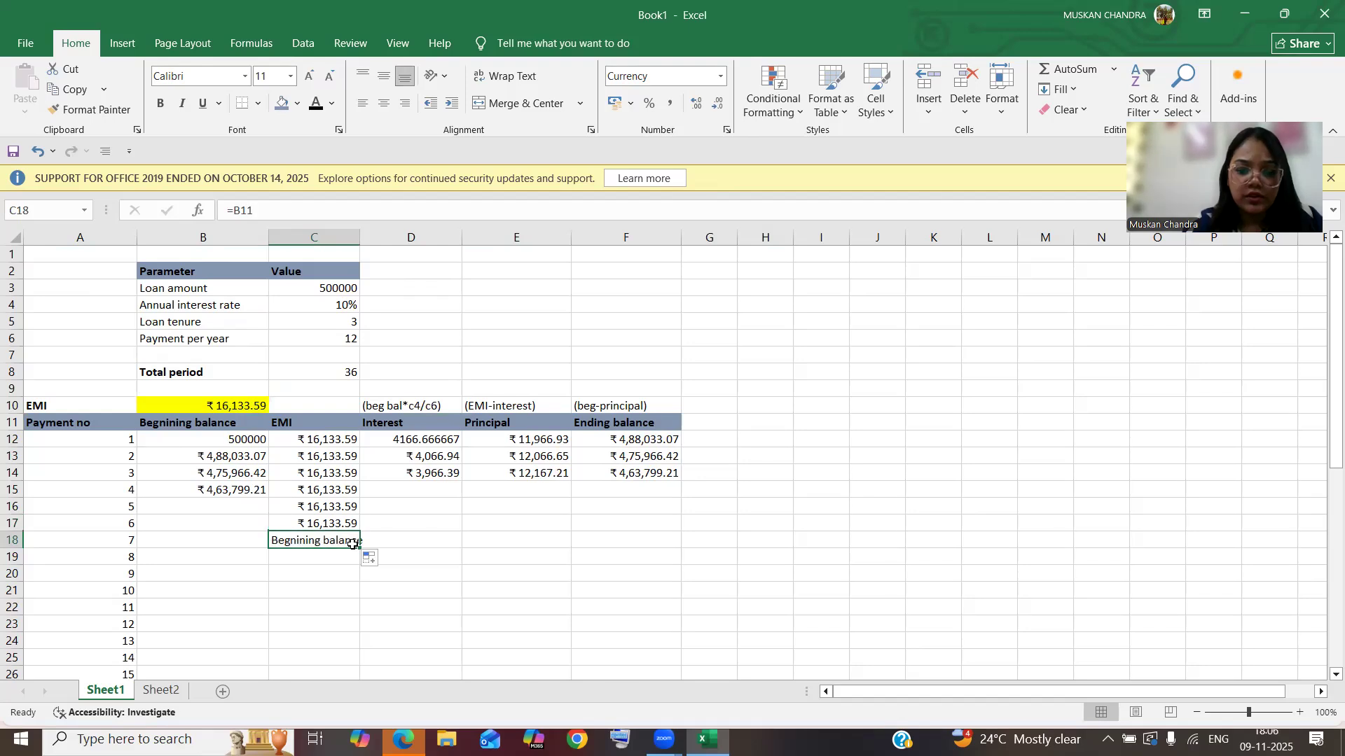
Step: Replace payment 7's EMI formula in C18 with =B10 and link payment 8's EMI in C19 with =B10
key(BackSpace)
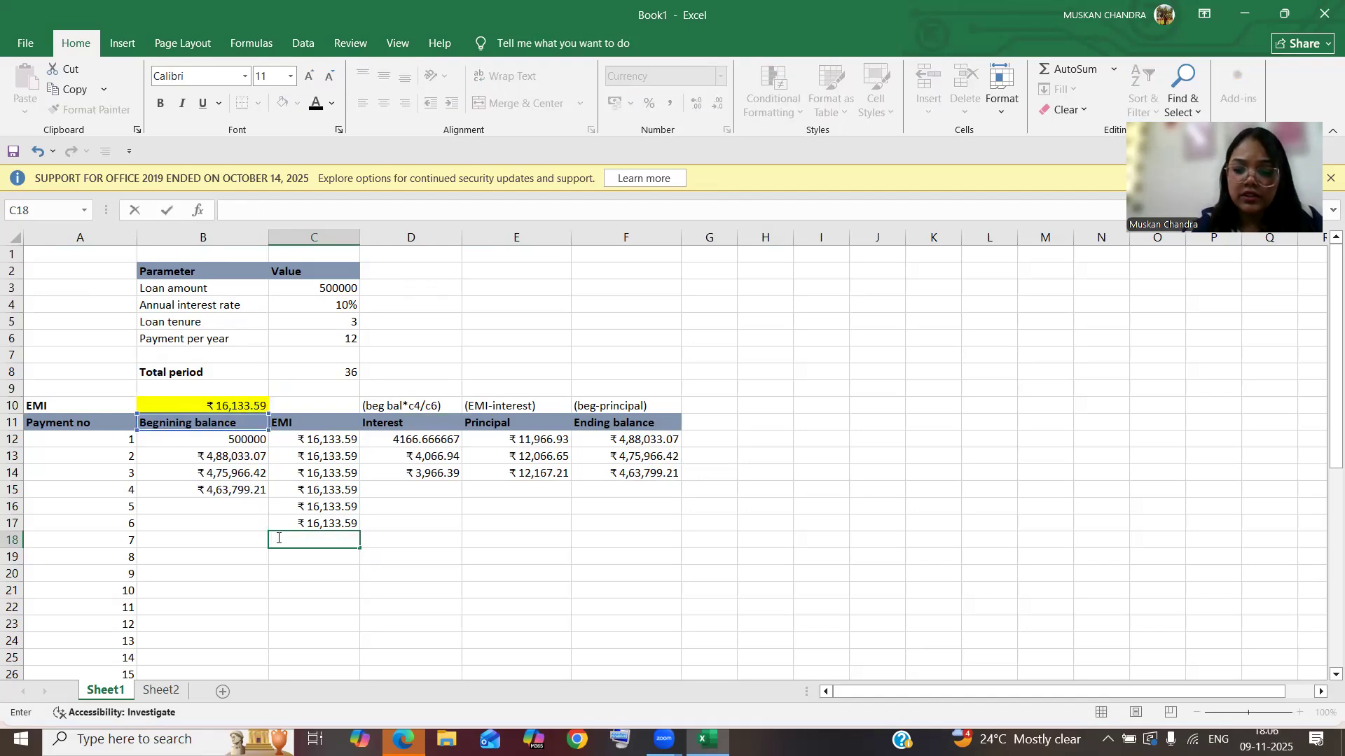
text(=)
click(236, 404)
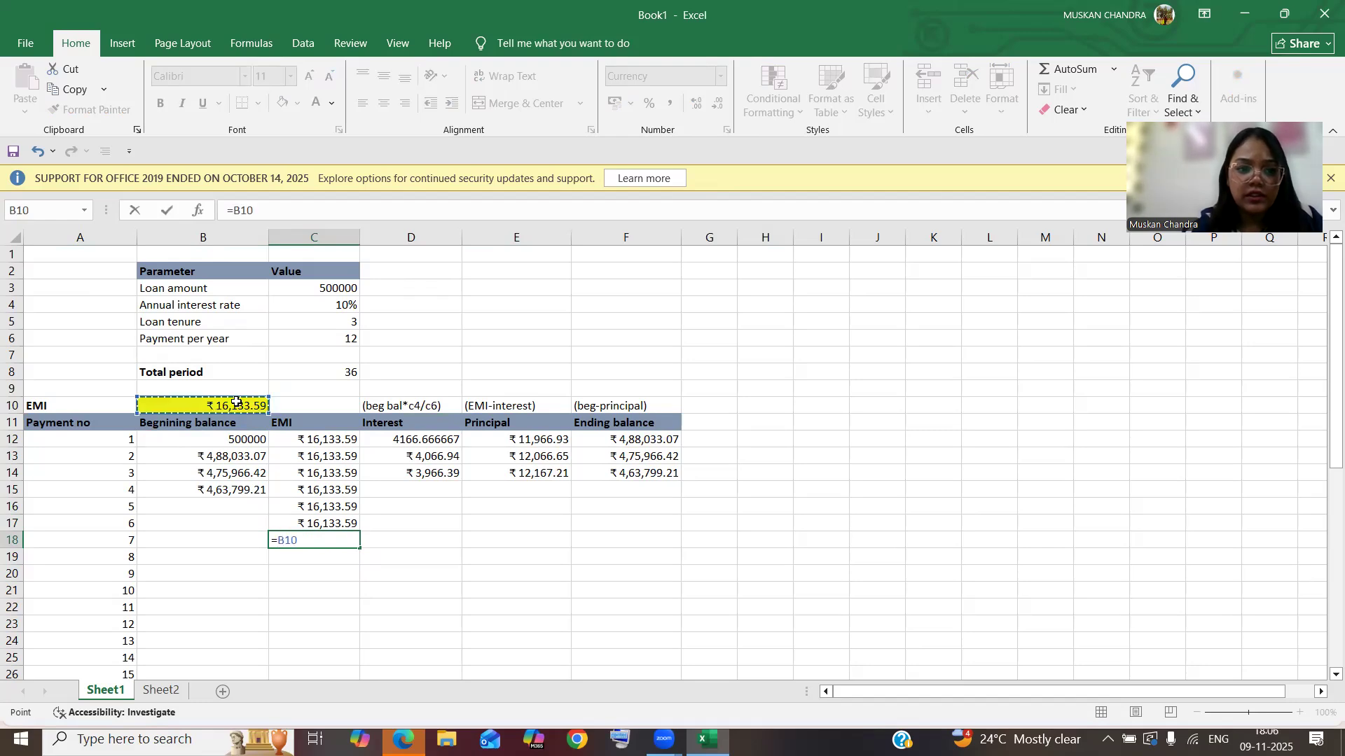
key(Return)
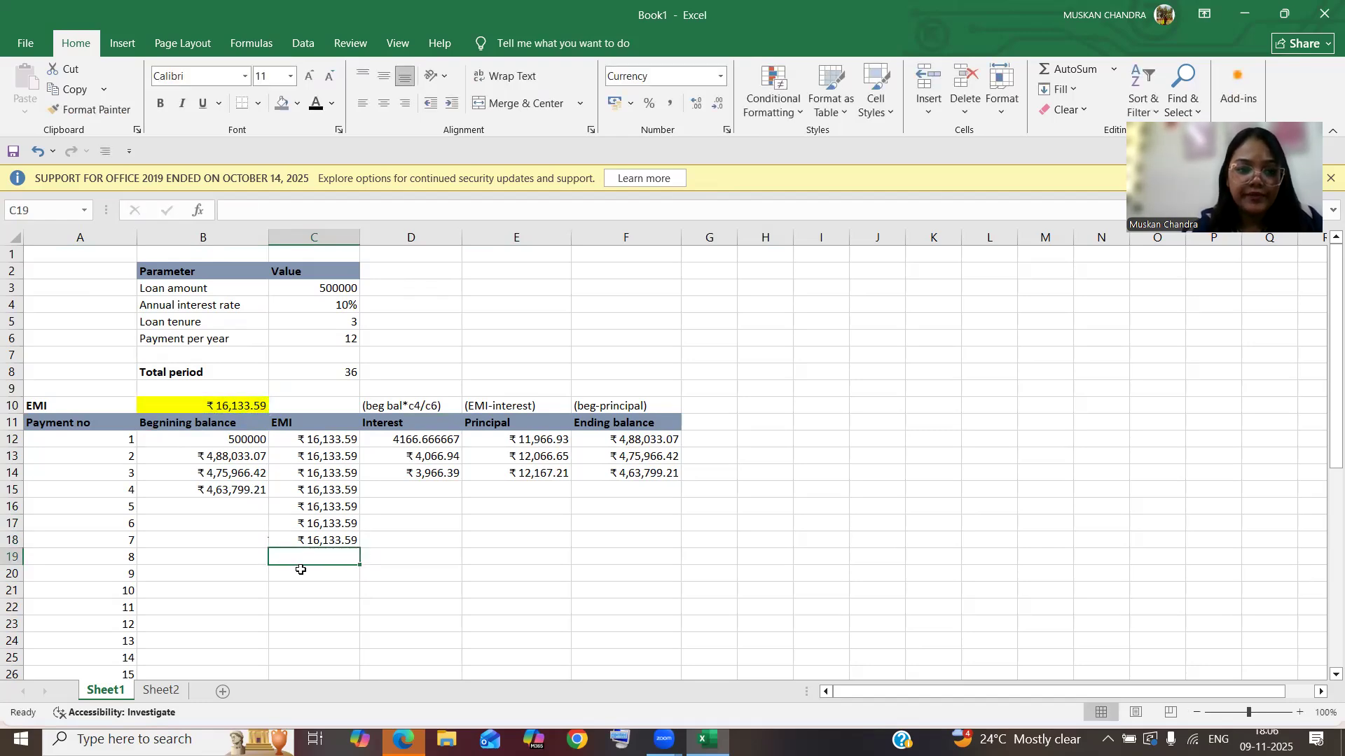
text(=)
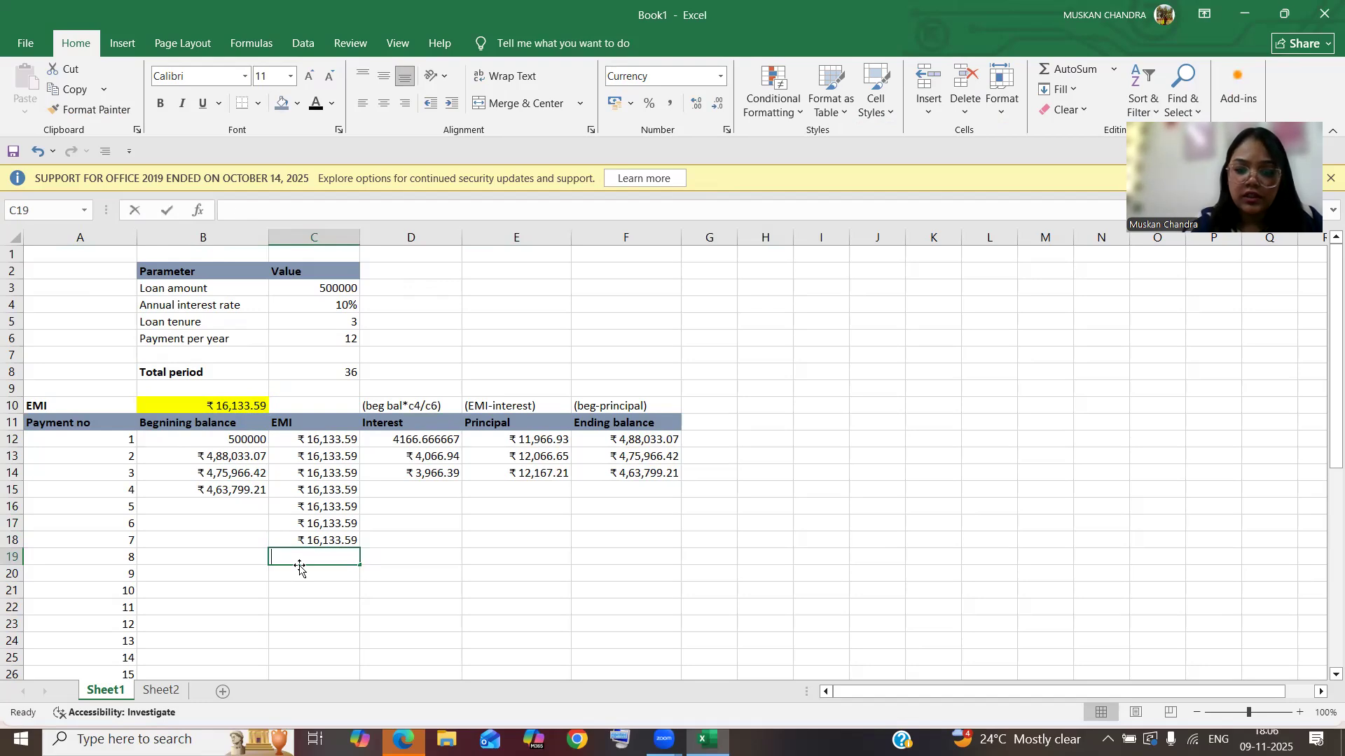
click(235, 407)
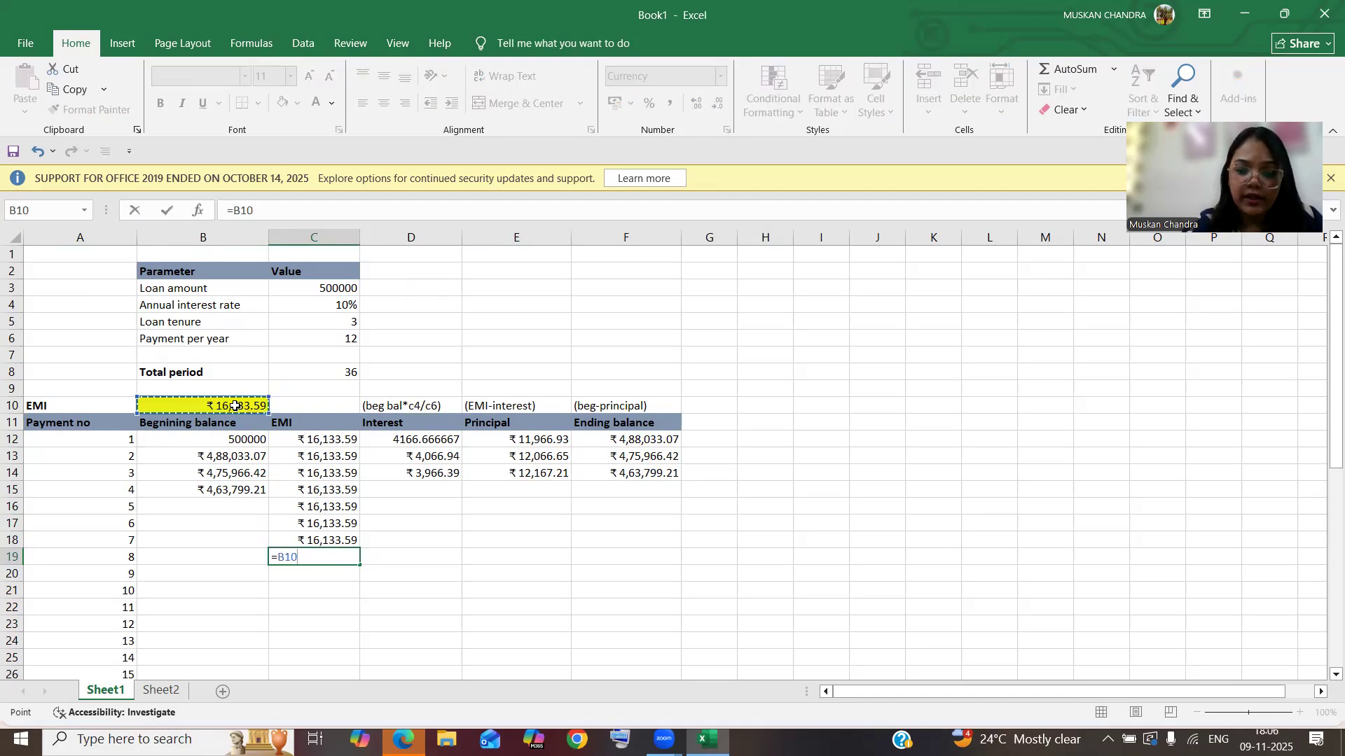
key(Return)
Step: Link the EMI for payments 9, 10 and 11 in C20, C21 and C22 with =B10
key(Down)
key(Up)
text(=)
click(227, 407)
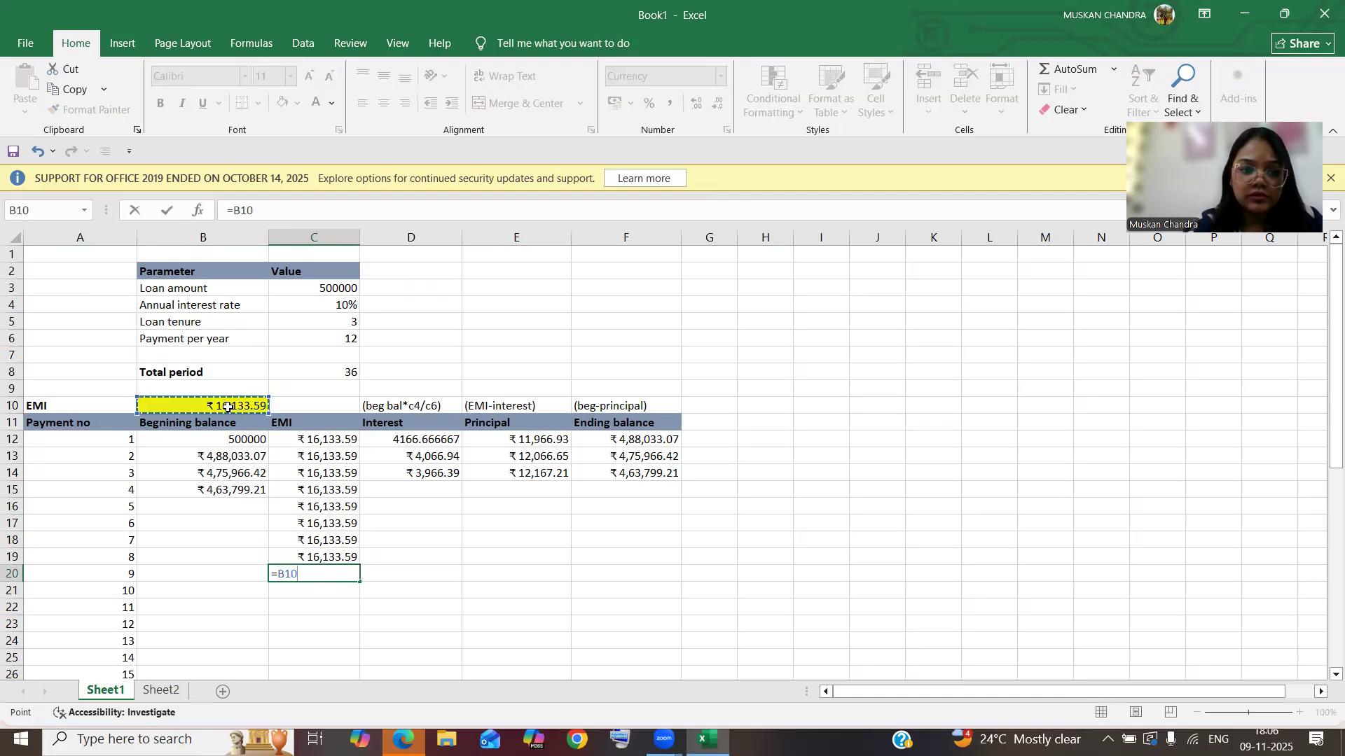
key(Return)
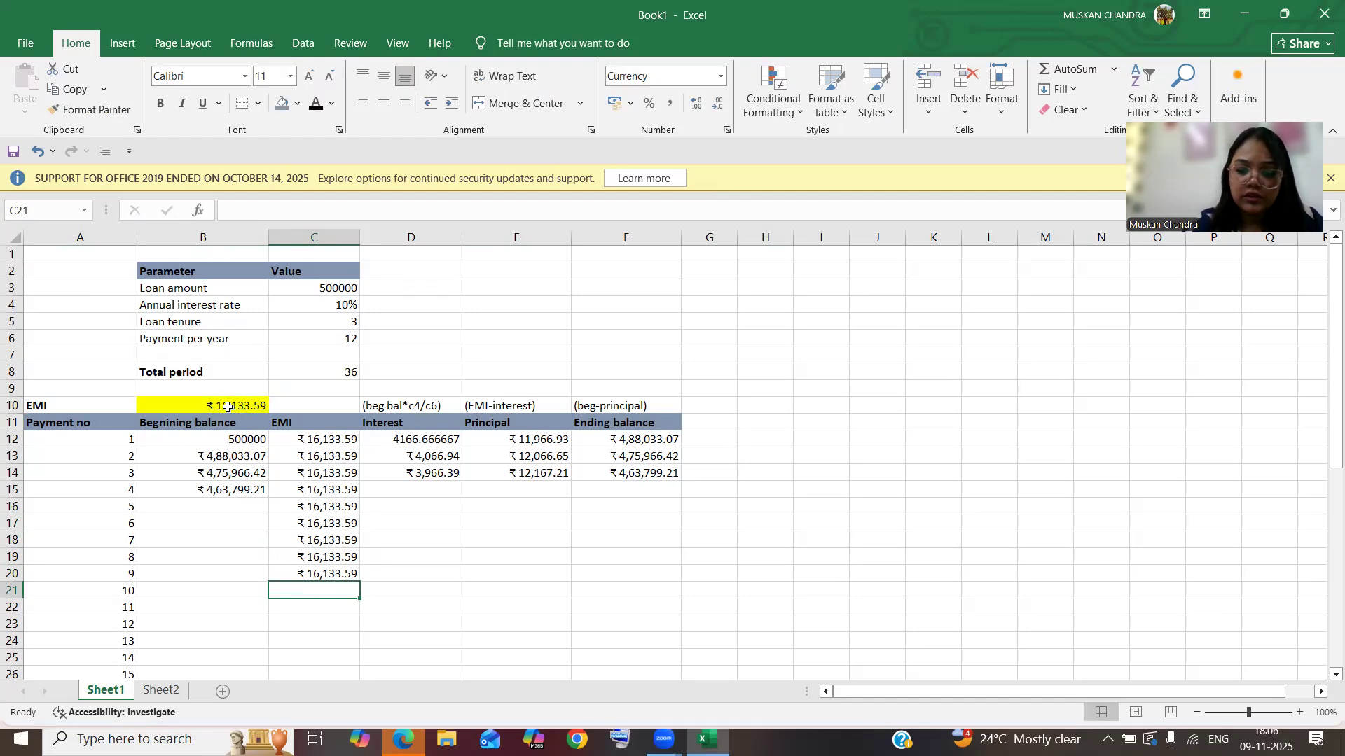
text(=)
click(228, 406)
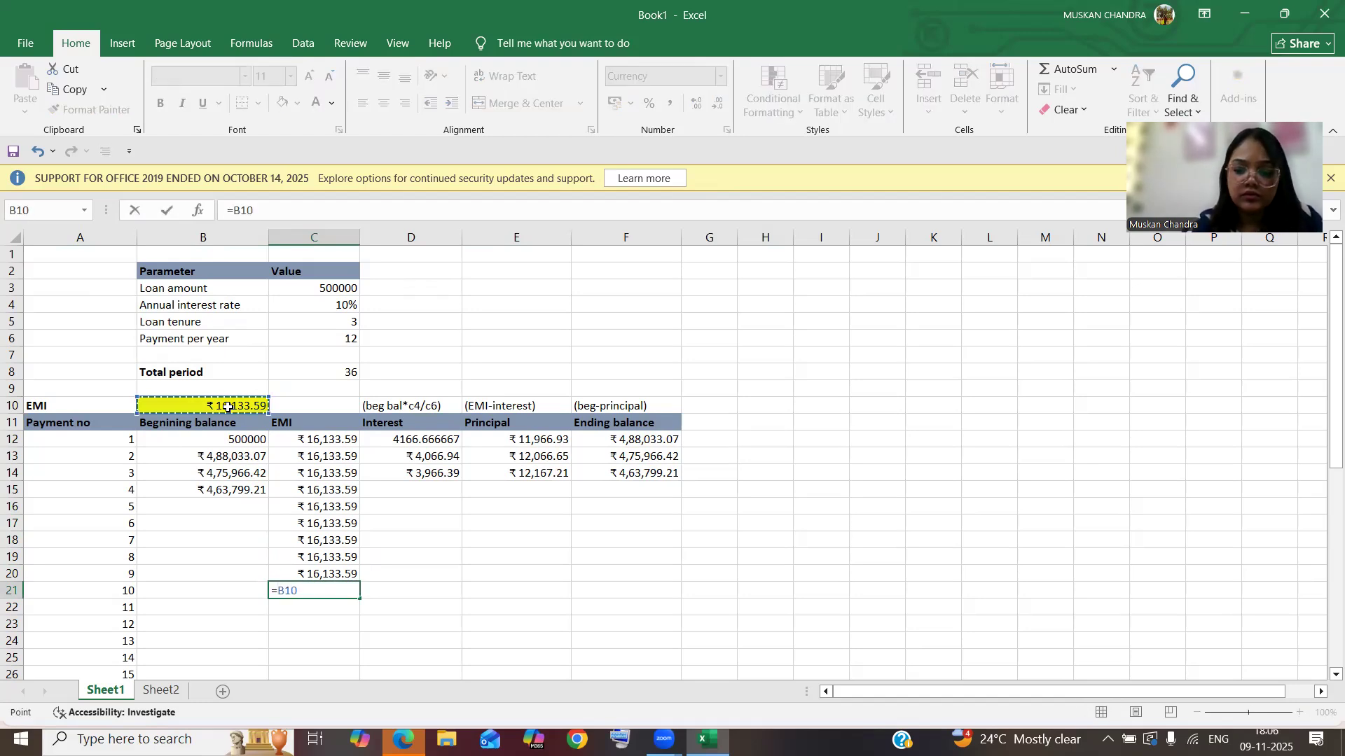
key(Return)
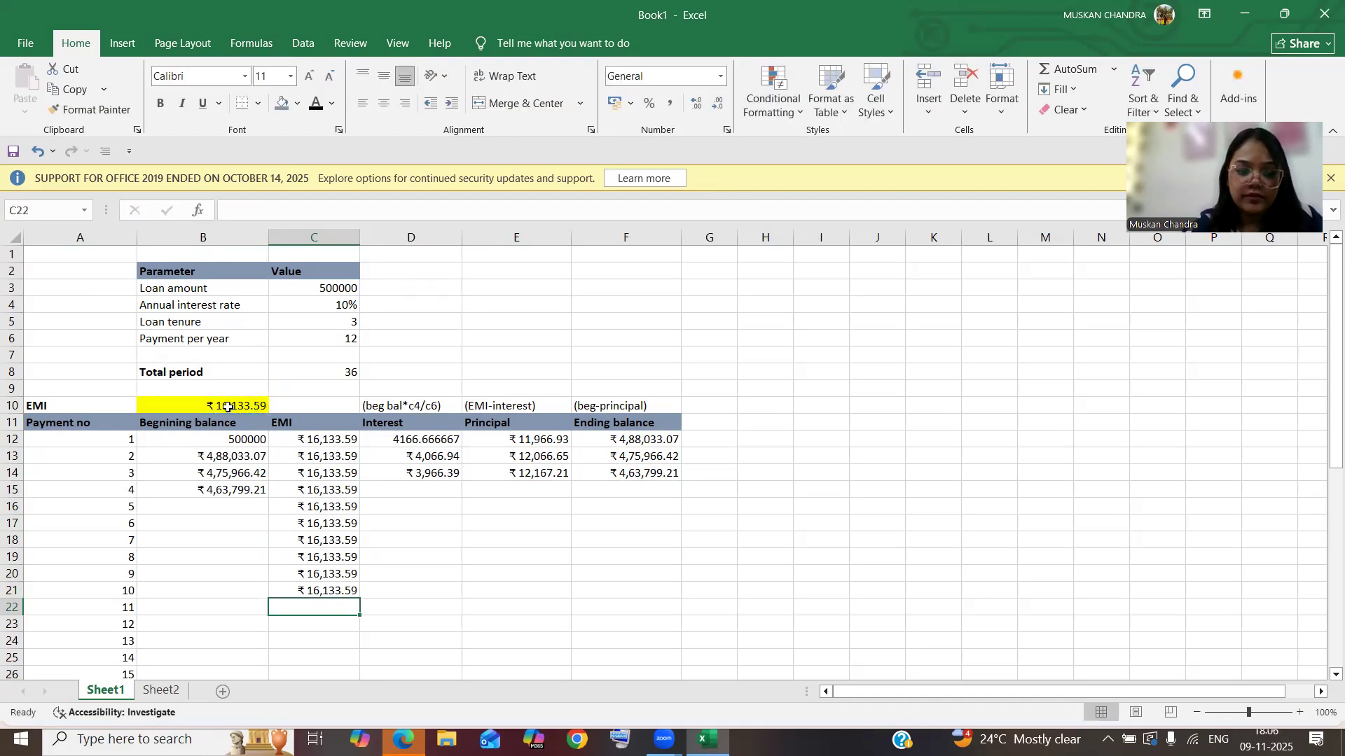
text(=)
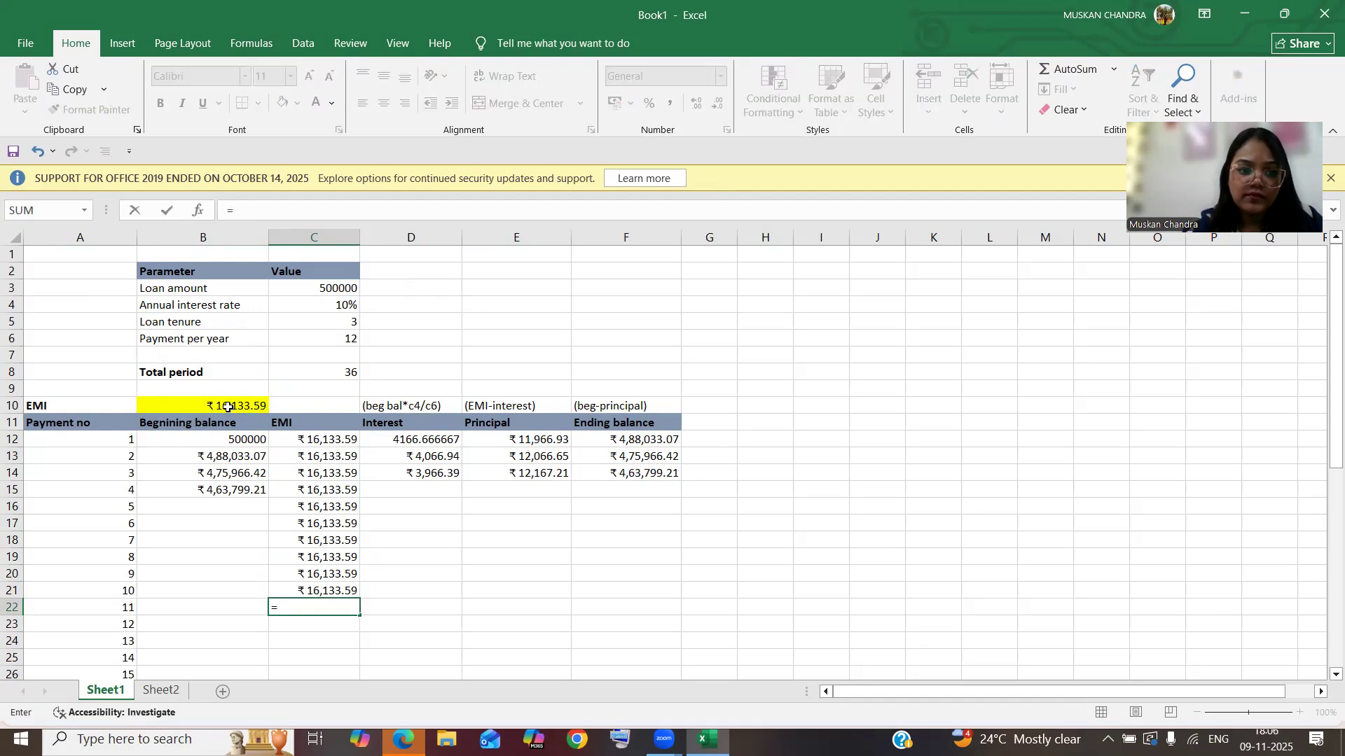
click(227, 407)
key(Return)
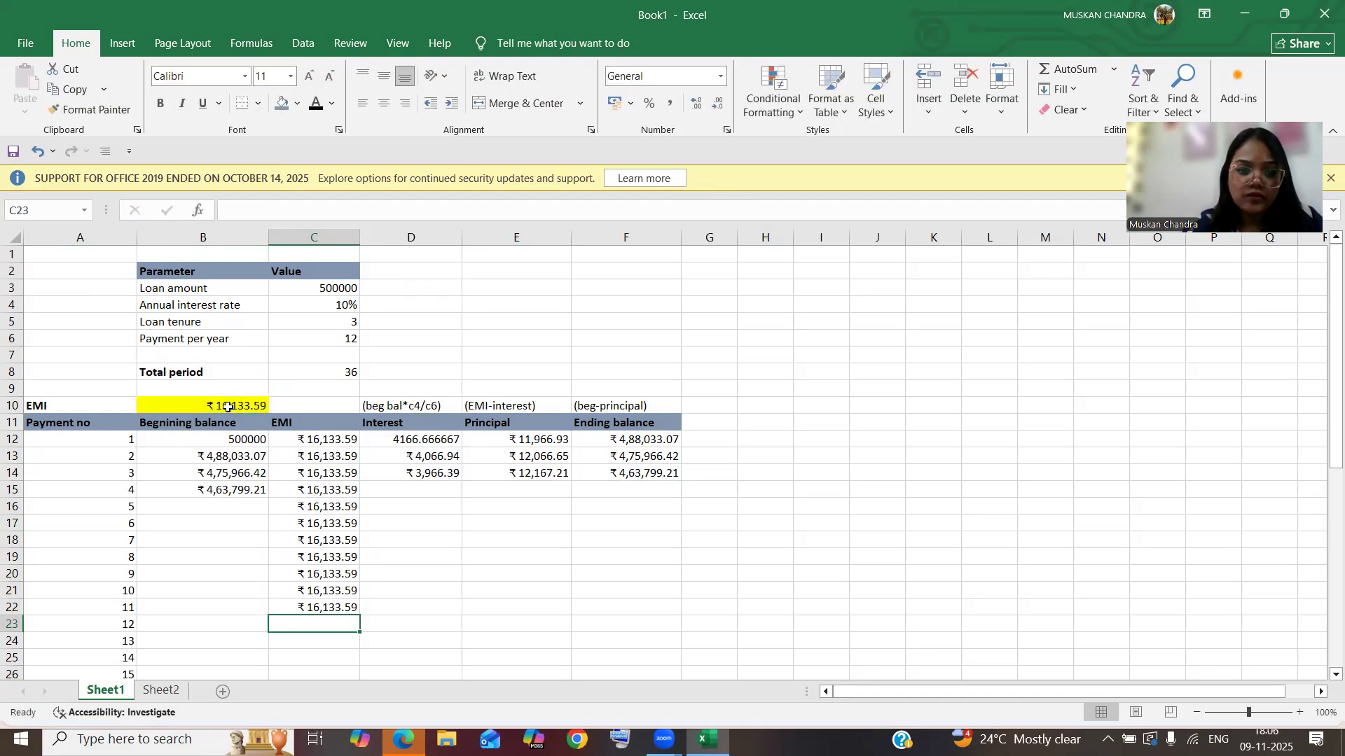
Step: Calculate payment 4's interest in D15 from its beginning balance and the periodic rate with =B15*(C4/C6)
click(419, 493)
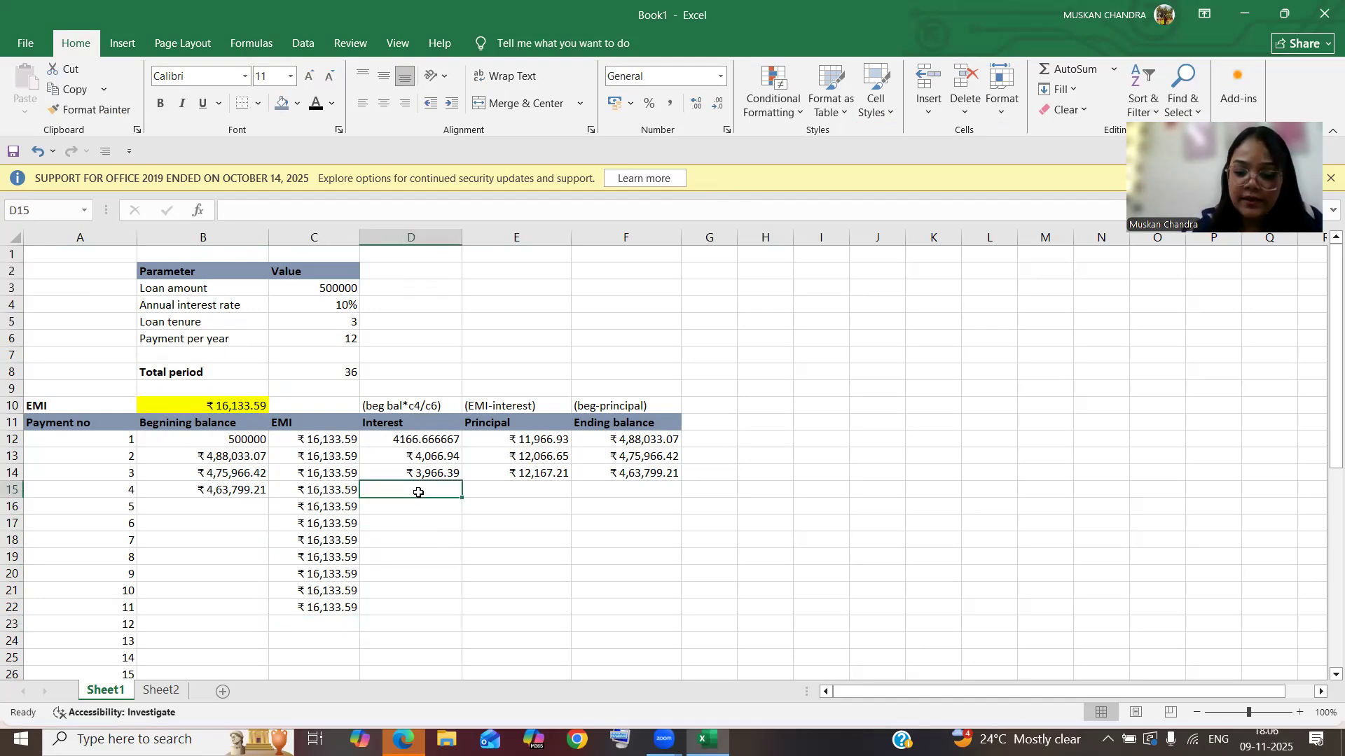
text(=)
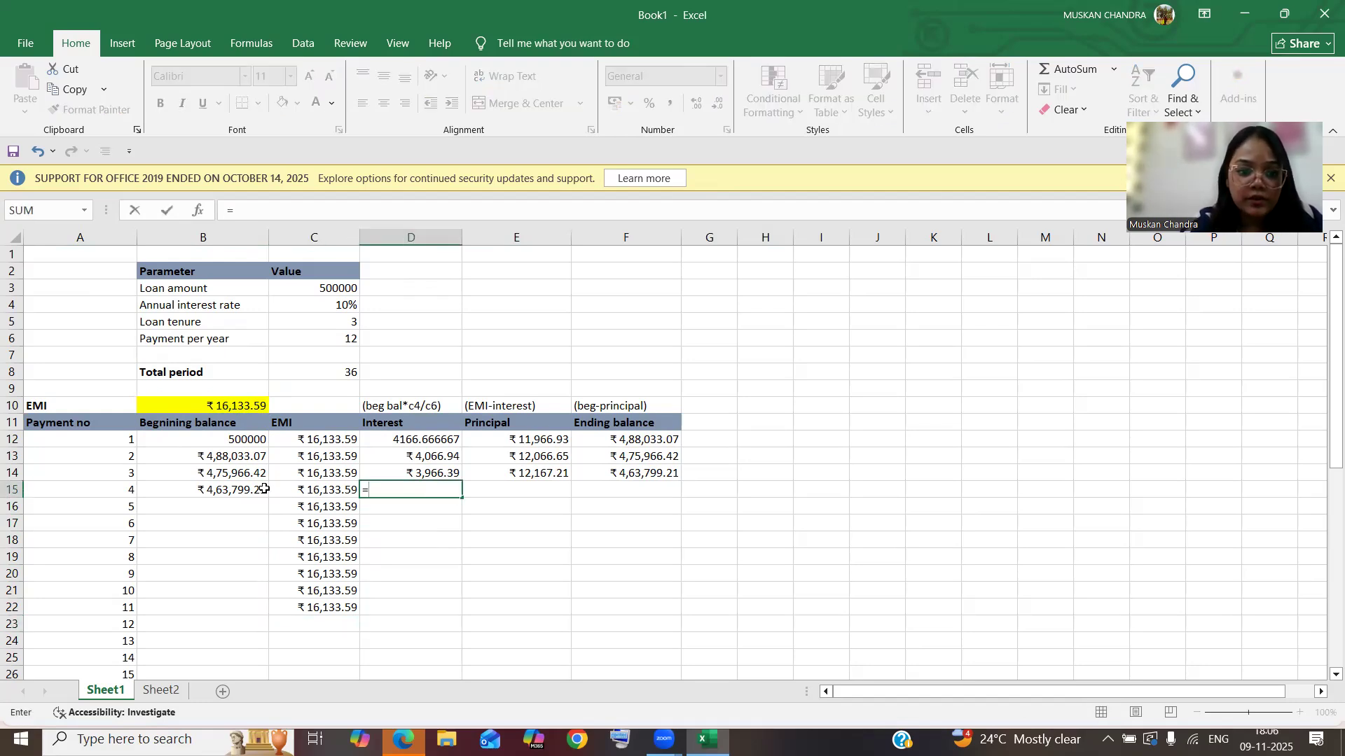
click(252, 490)
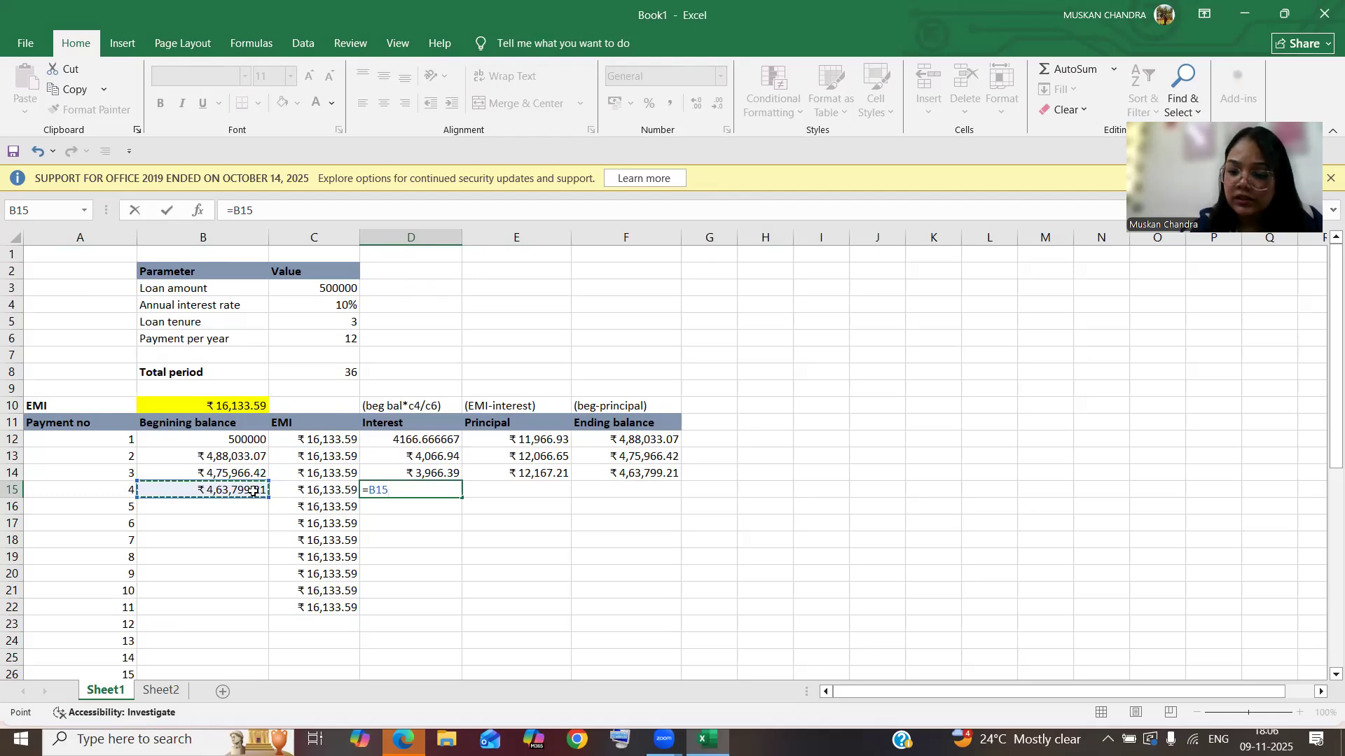
text(*)
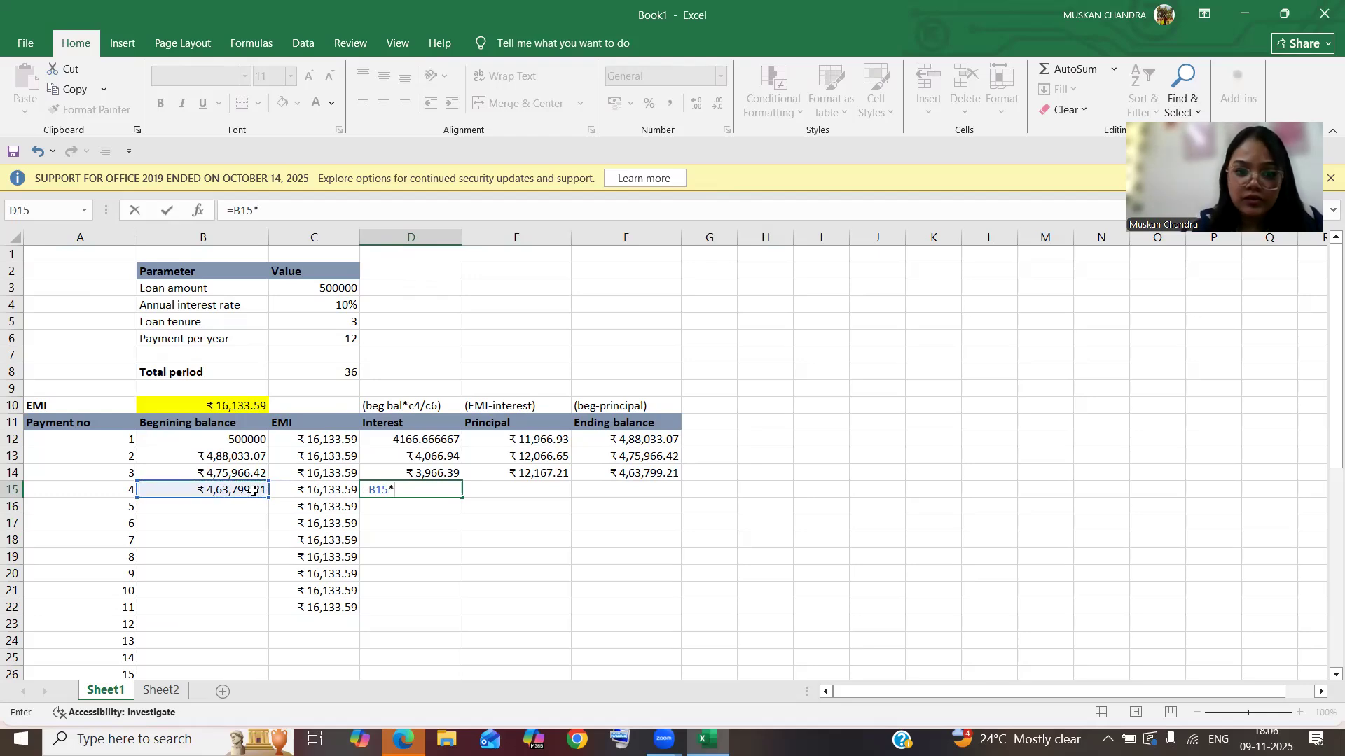
text(()
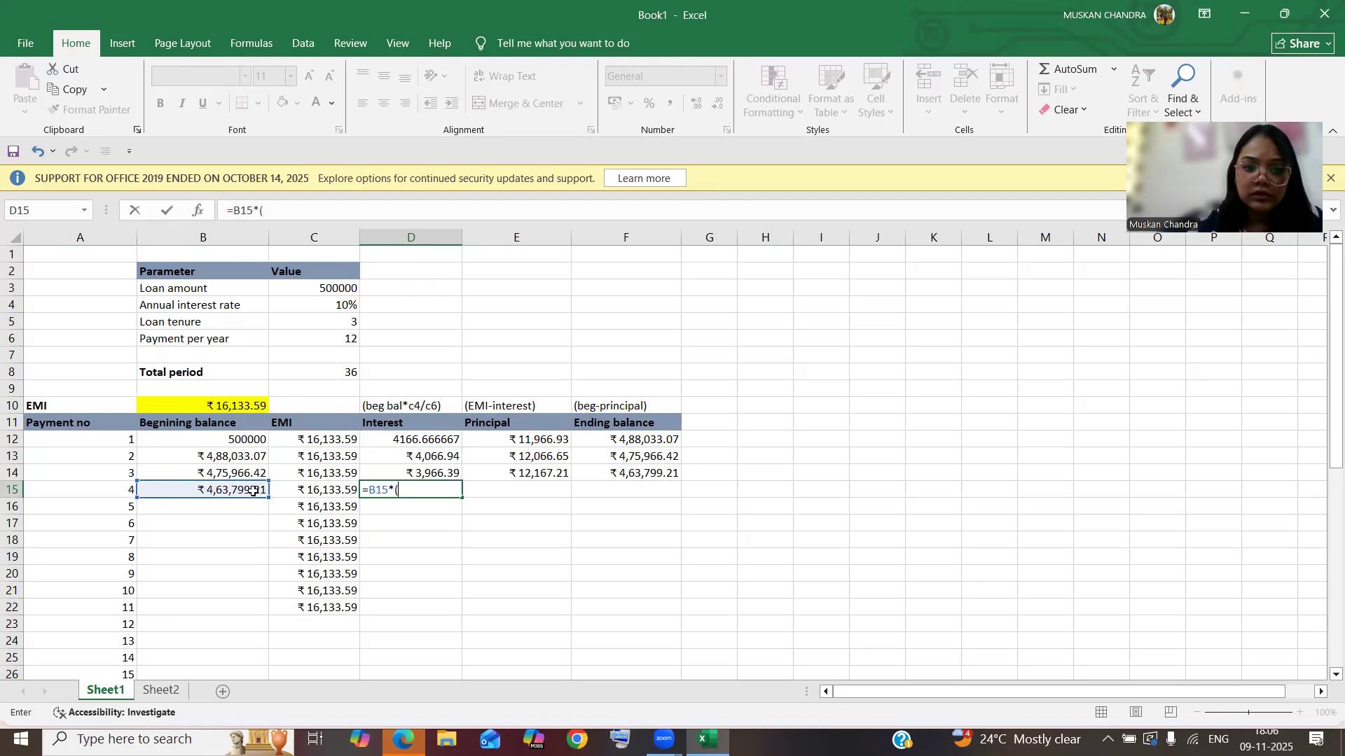
click(336, 307)
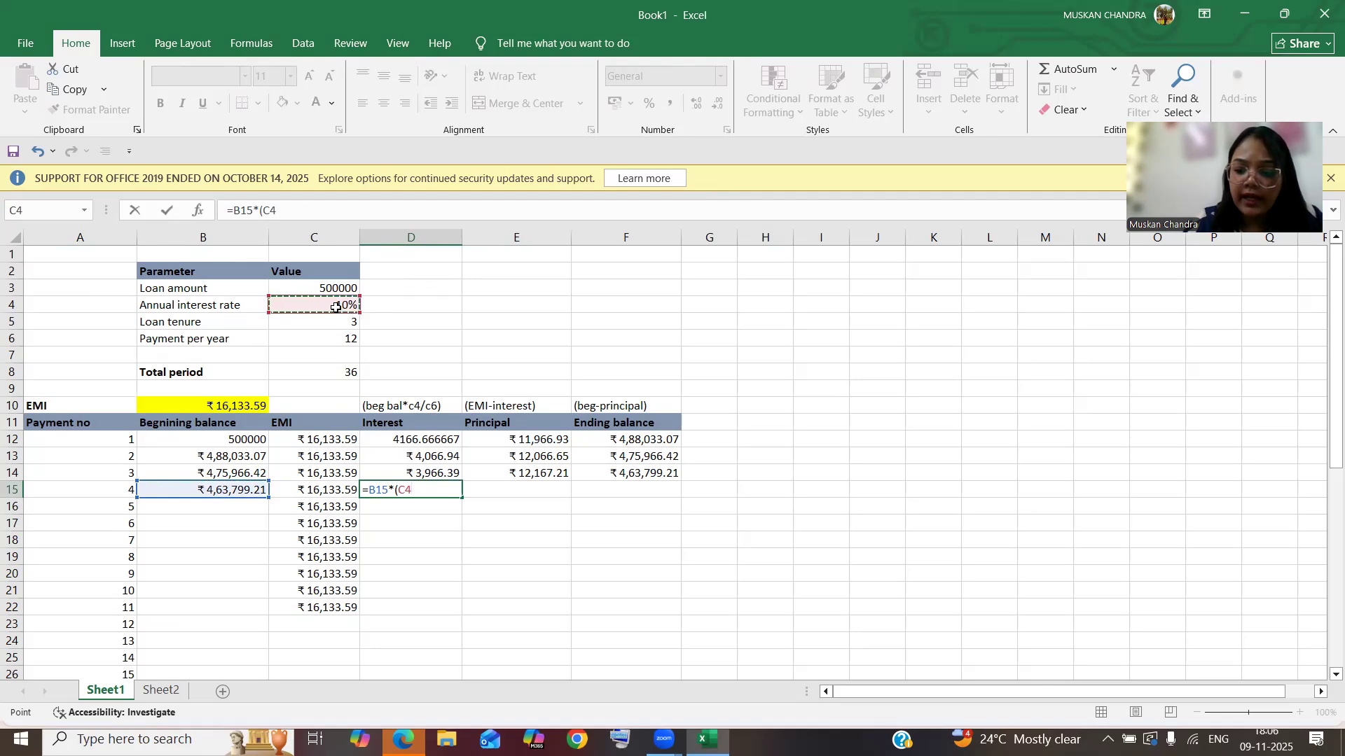
text(/)
click(337, 335)
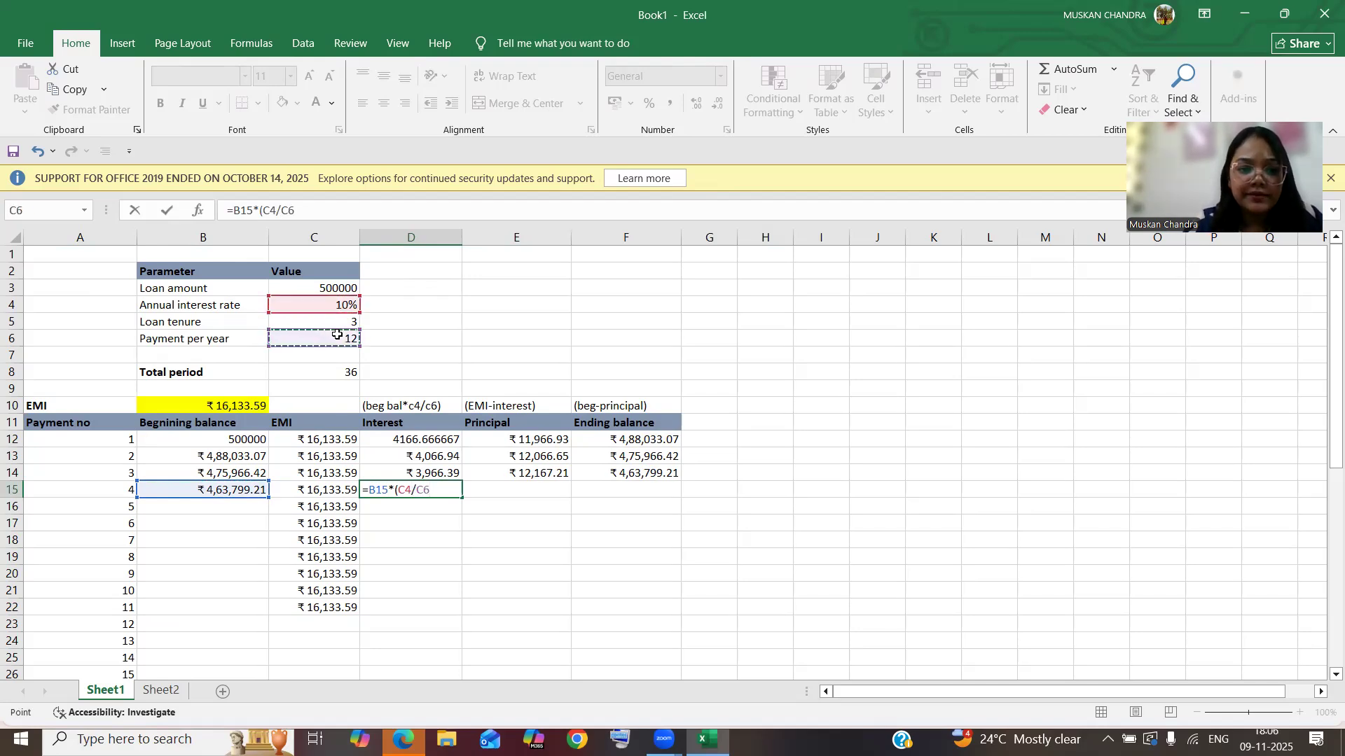
key(Return)
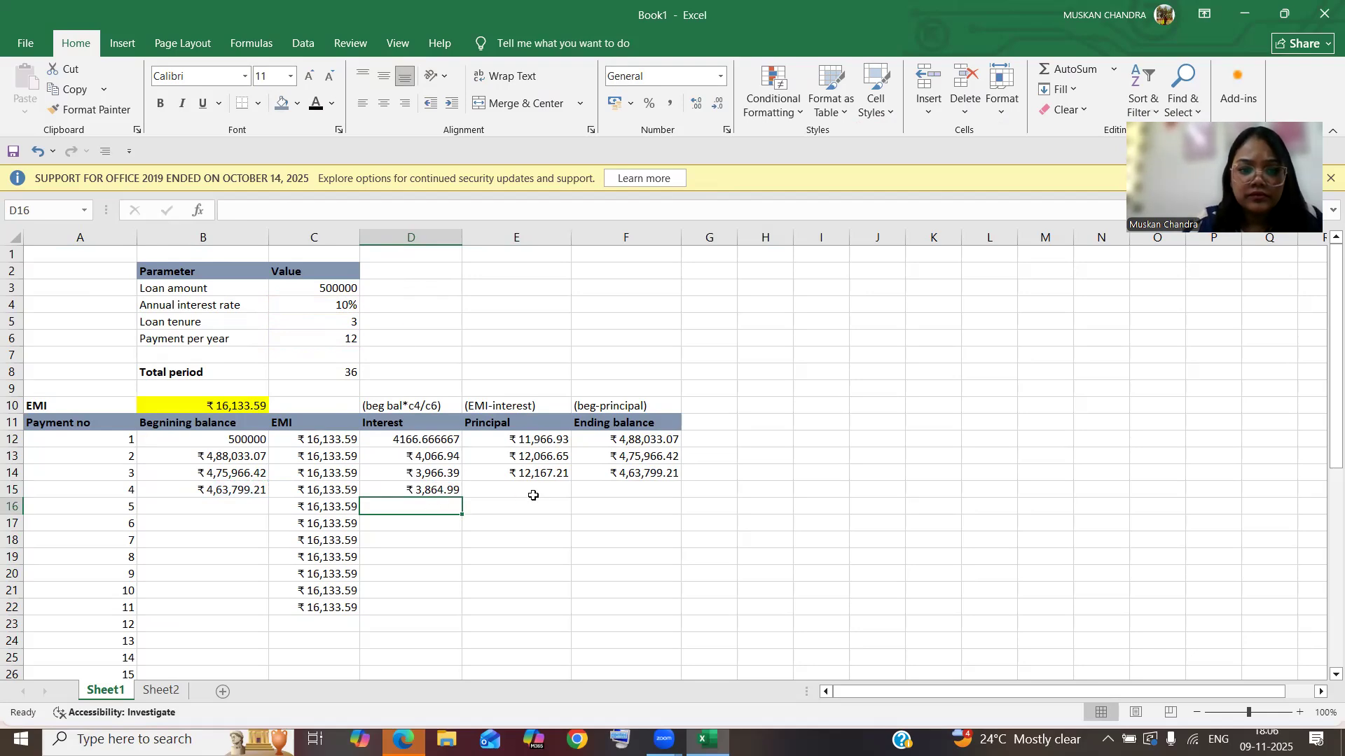
Step: Try to calculate payment 4's principal in E15 with =C15-D16
click(527, 490)
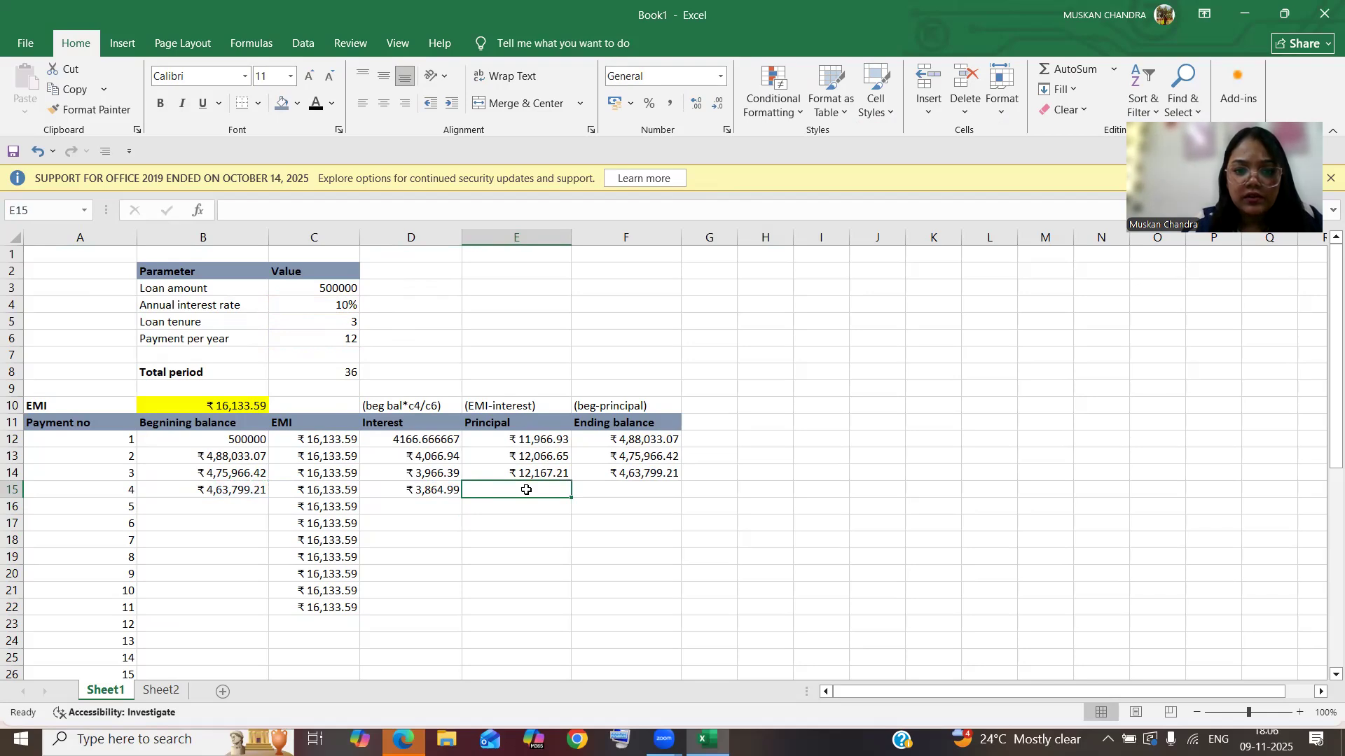
text(=)
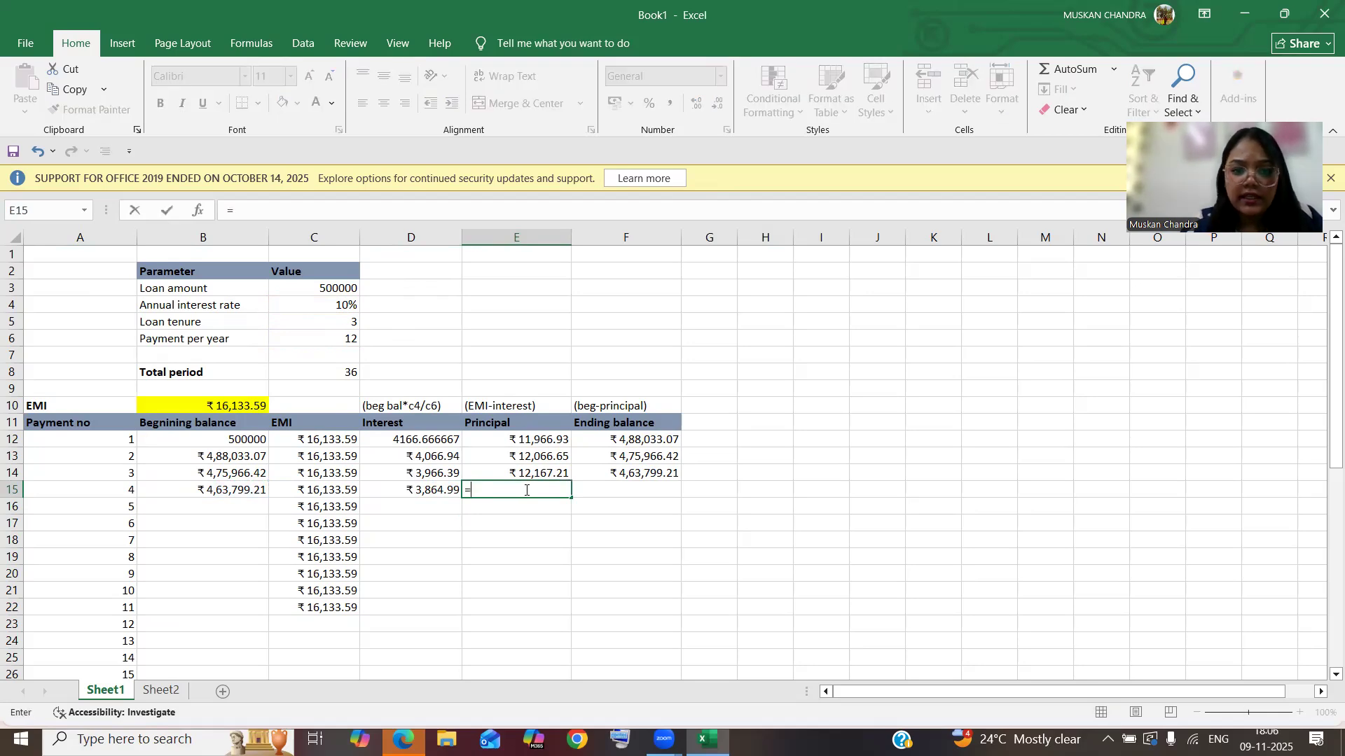
click(349, 490)
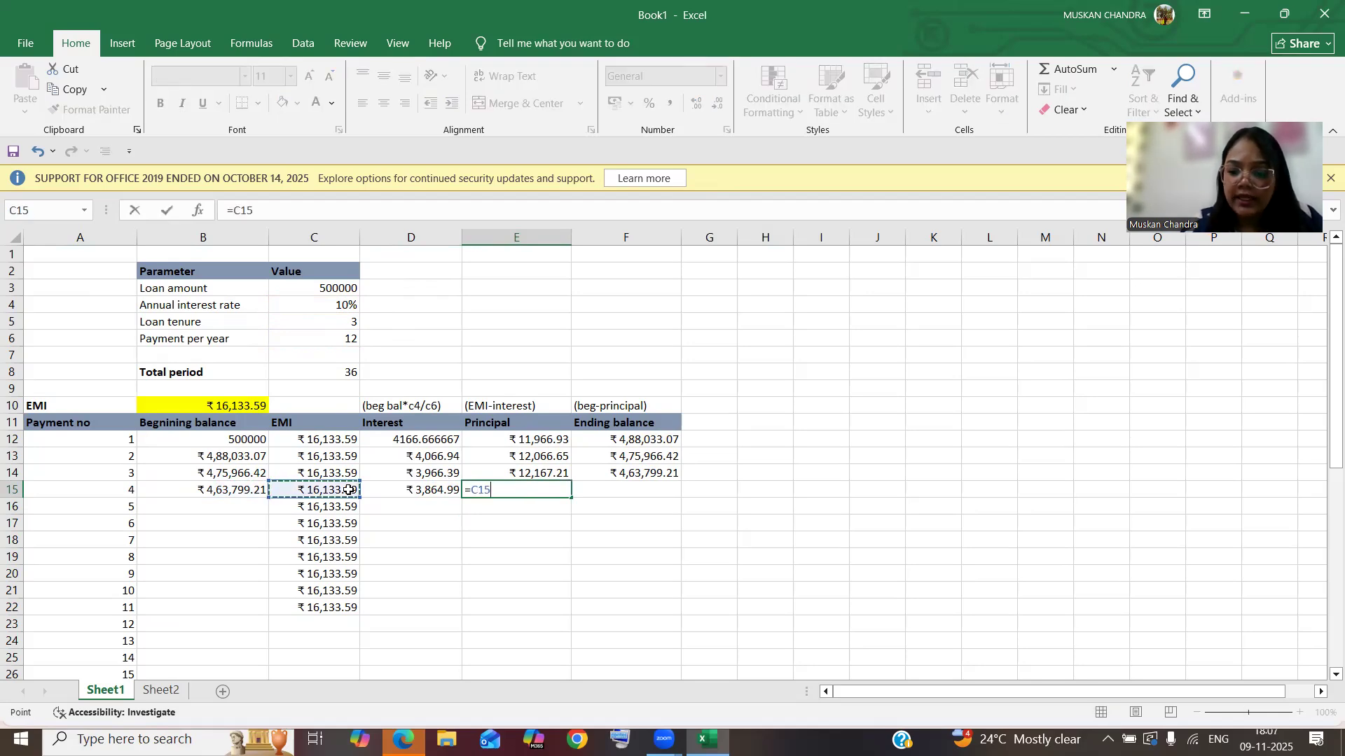
text(-)
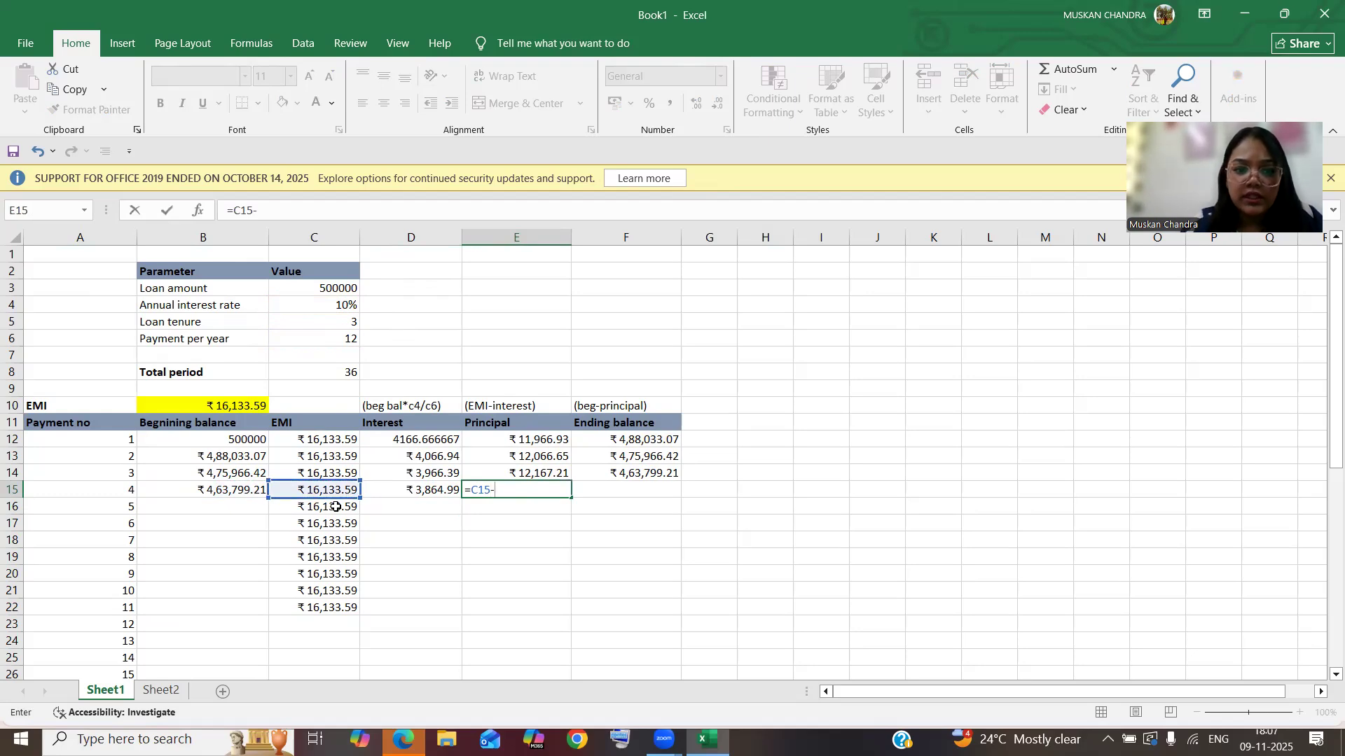
click(425, 503)
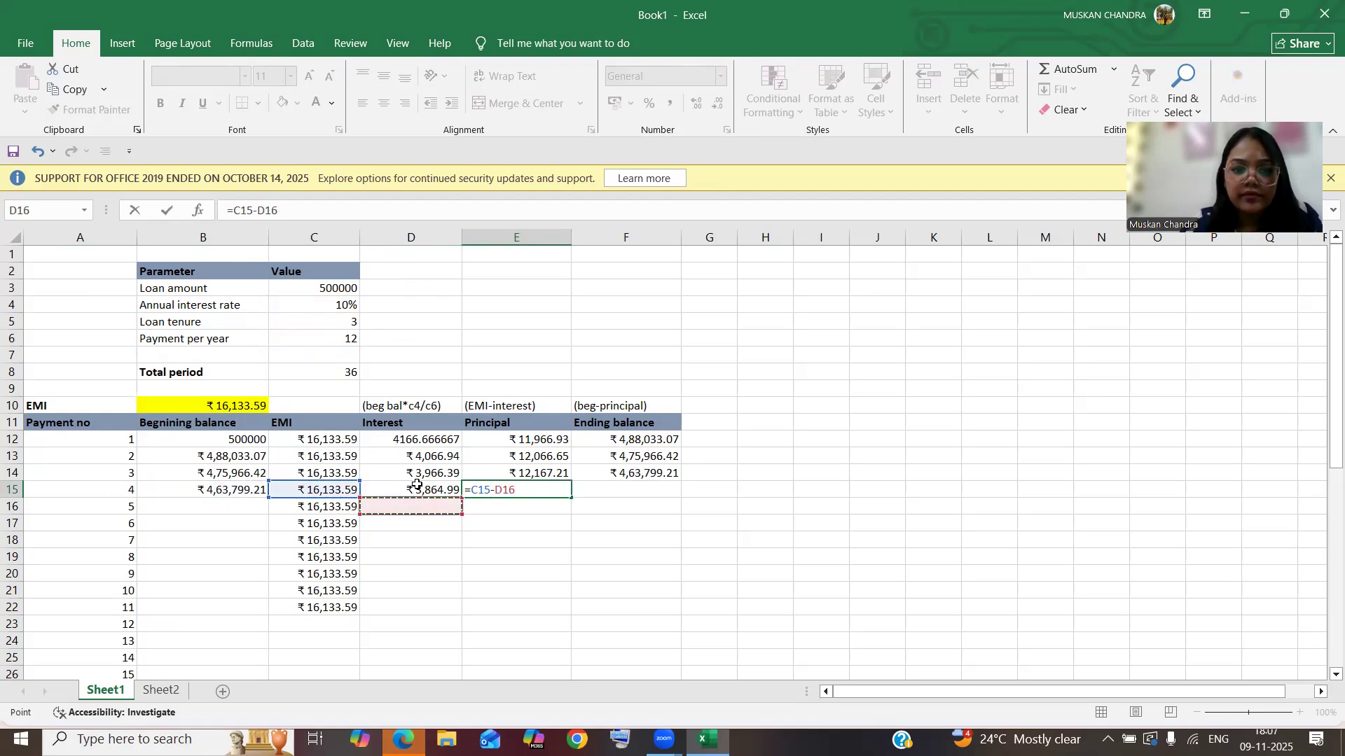
click(418, 502)
key(Return)
click(433, 489)
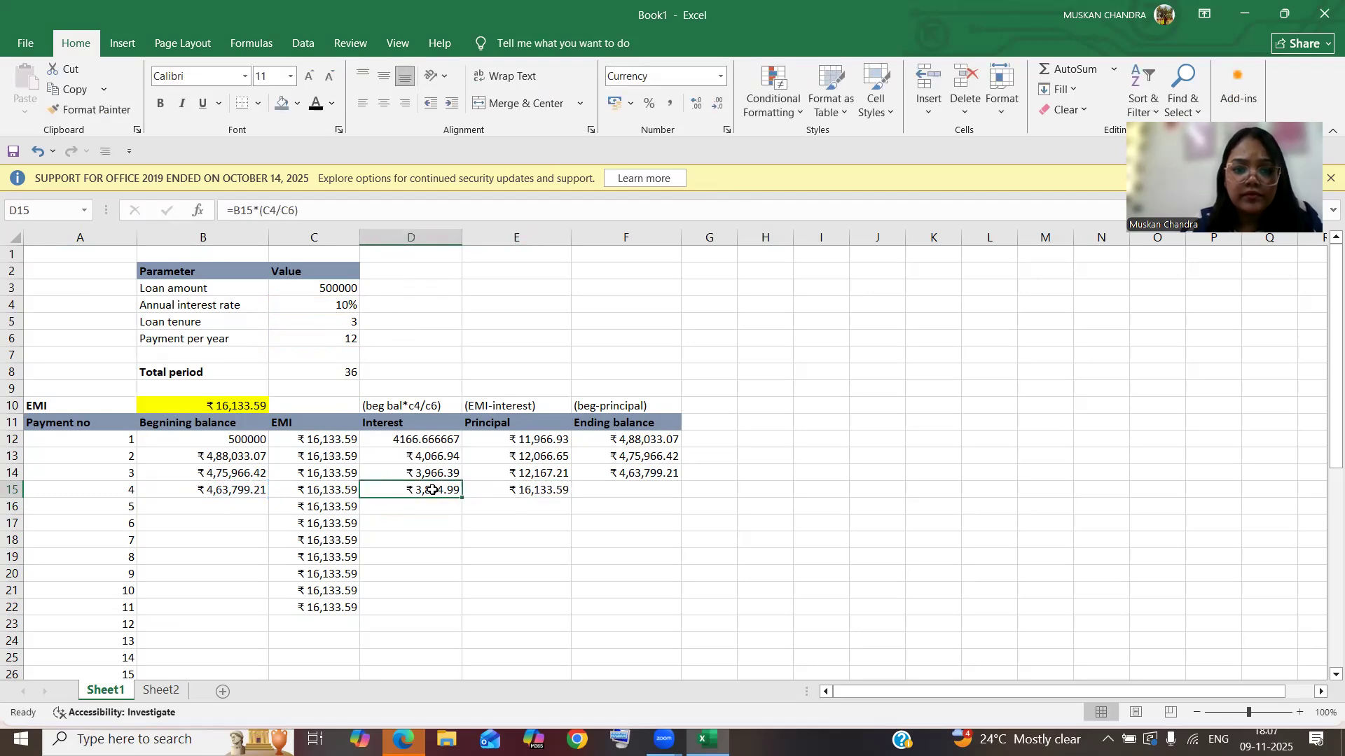
Step: Replace payment 4's principal formula in E15 with EMI minus interest, =C15-D15
click(543, 491)
double_click(546, 489)
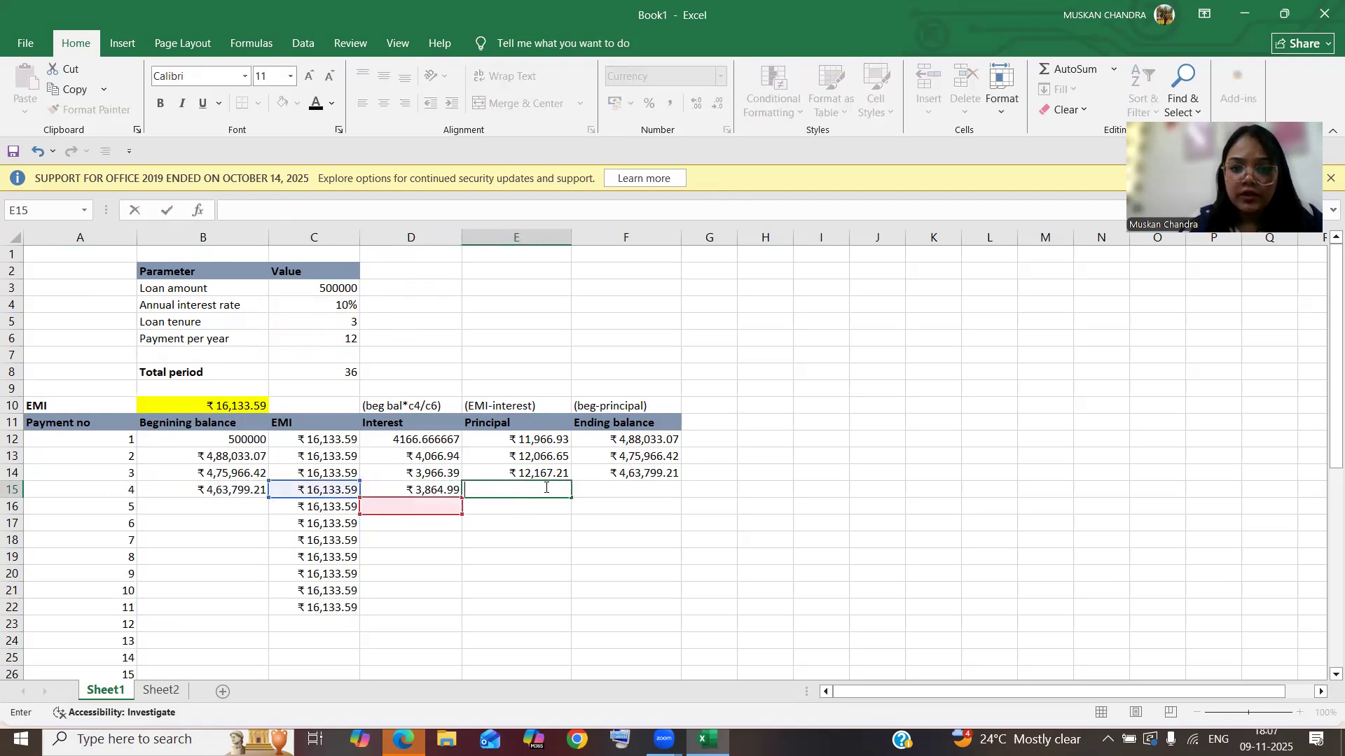
text(=)
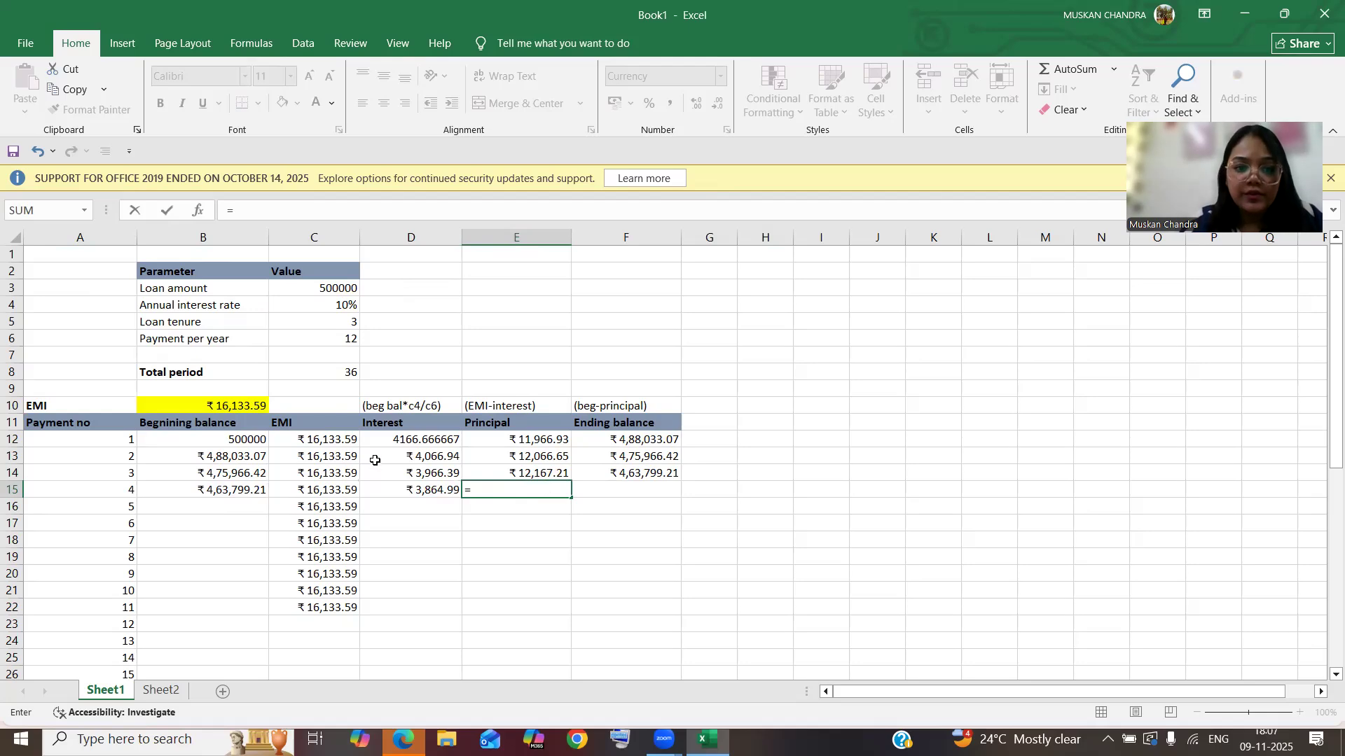
click(346, 489)
text(-)
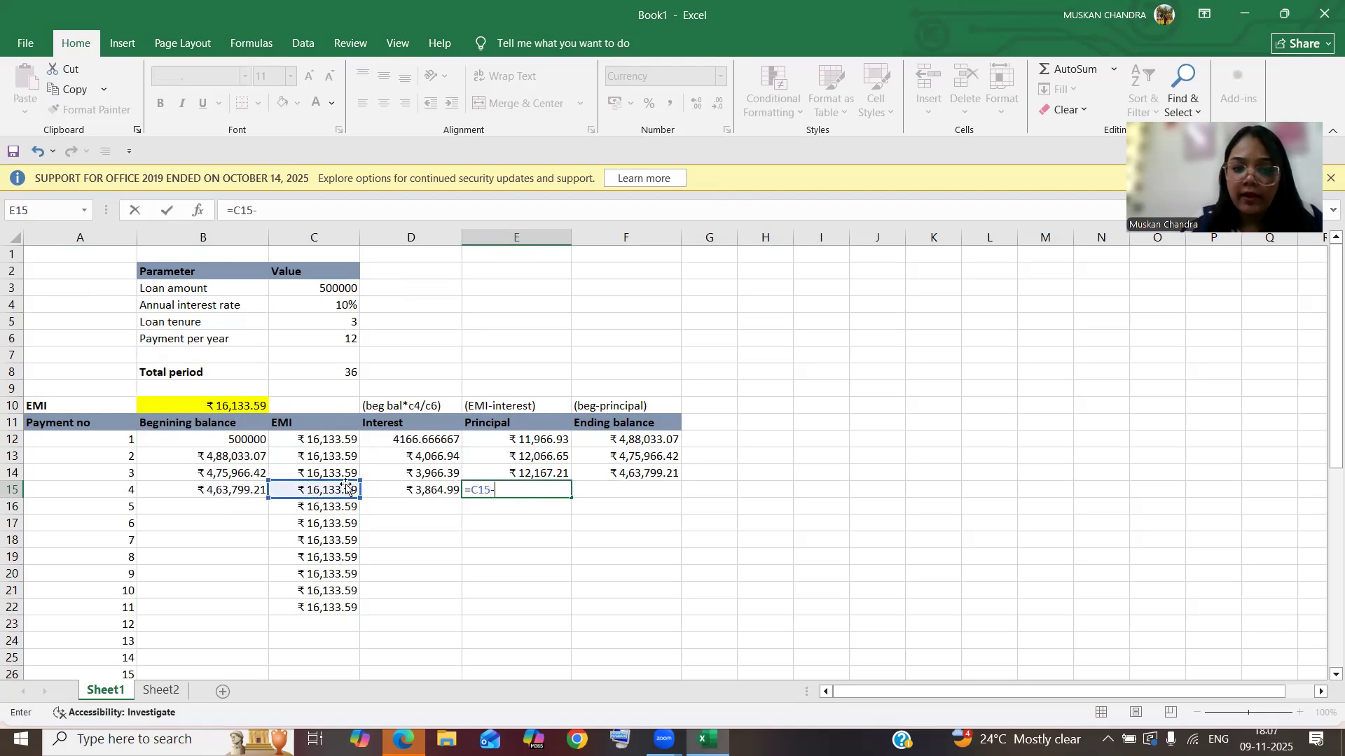
click(397, 490)
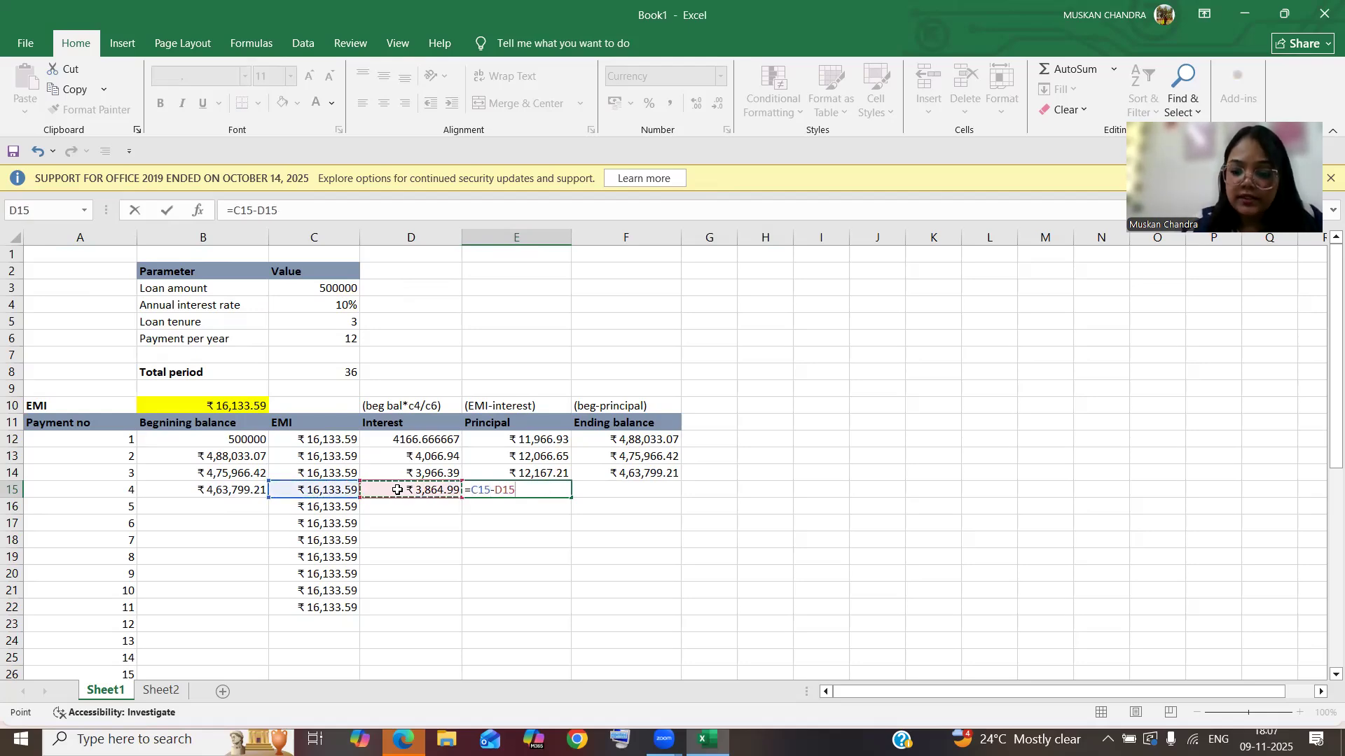
key(Return)
Step: Calculate payment 4's ending balance in F15 as beginning balance minus principal with =B15-E15
click(620, 491)
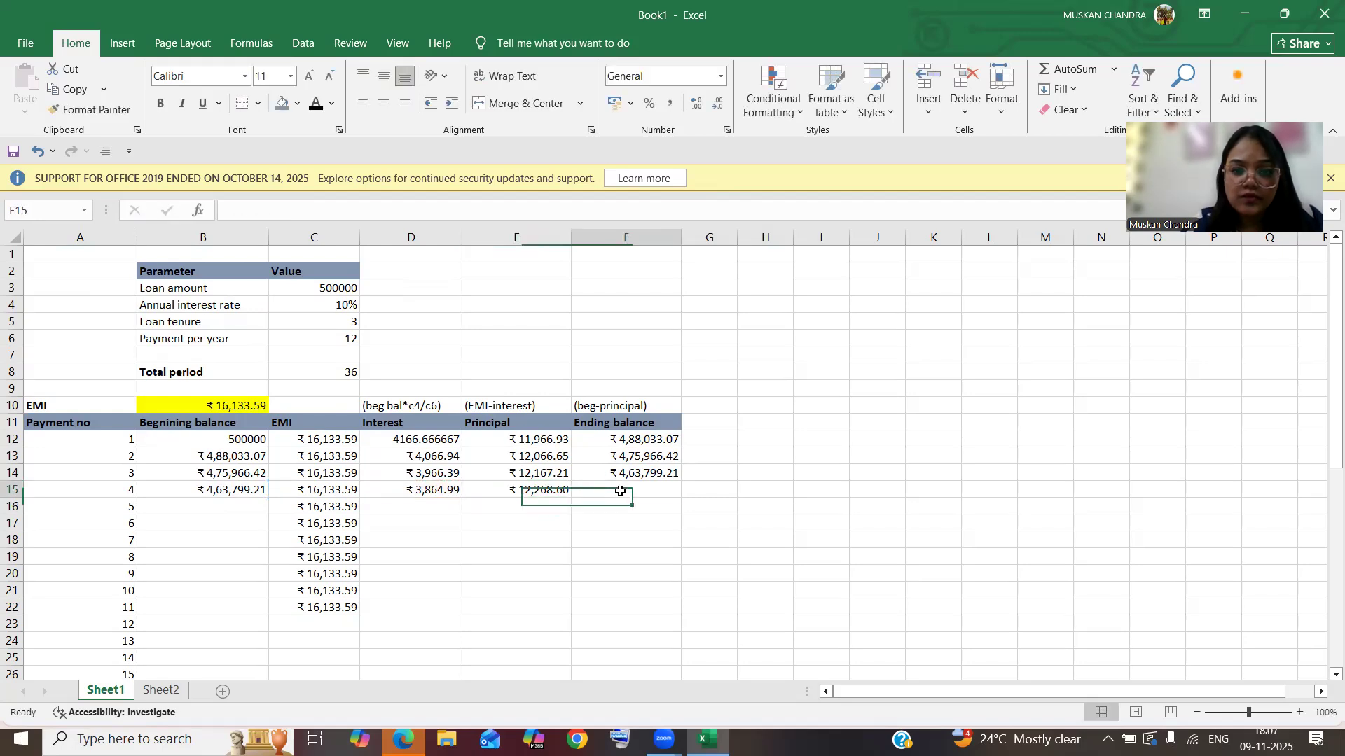
text(=)
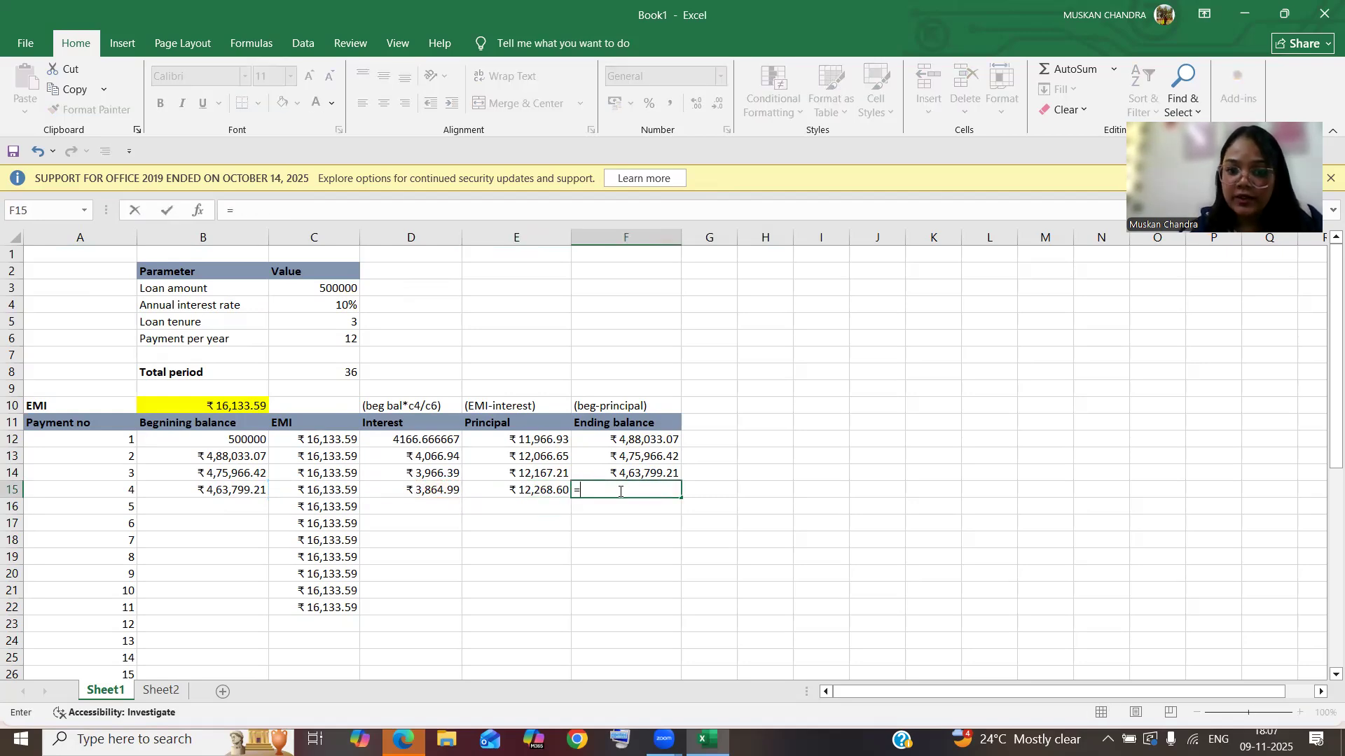
click(238, 491)
text(-)
click(510, 491)
key(Return)
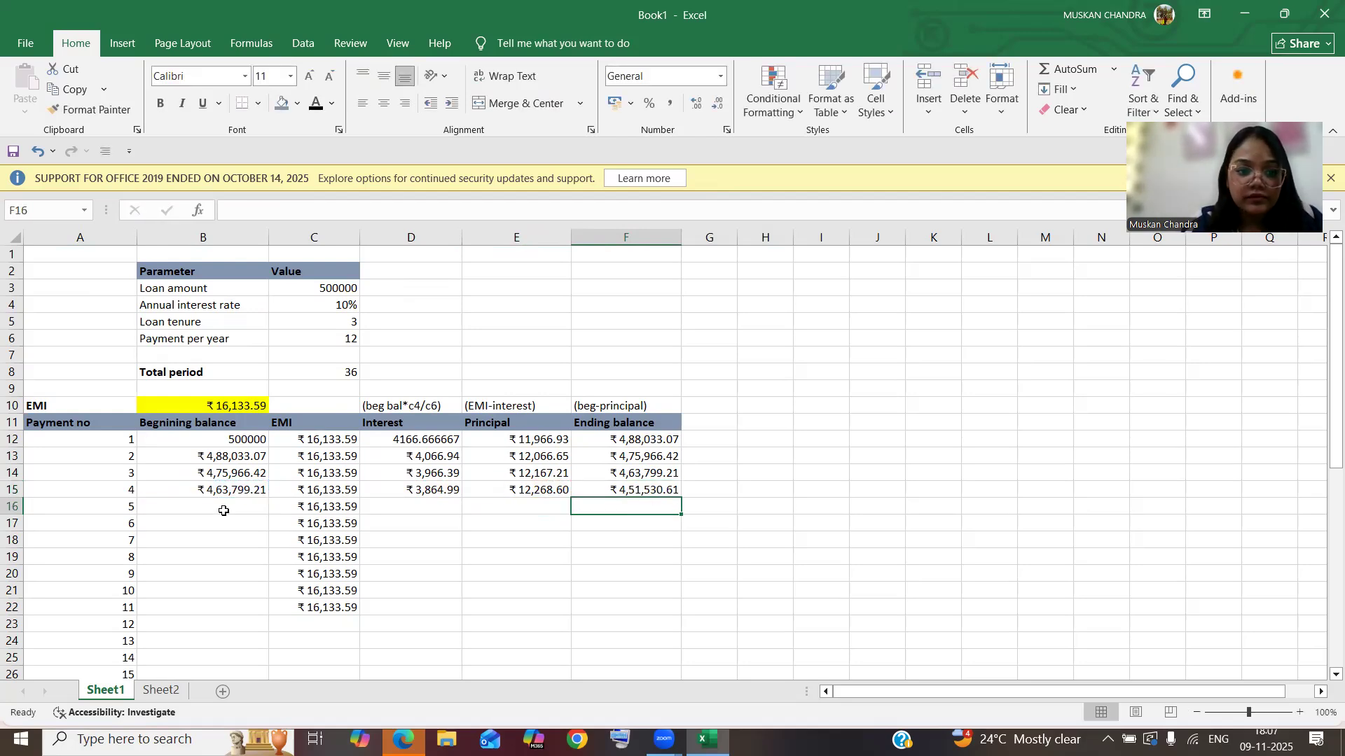
Step: Link payment 5's beginning balance in B16 to payment 4's ending balance with =F15
click(226, 504)
text(=)
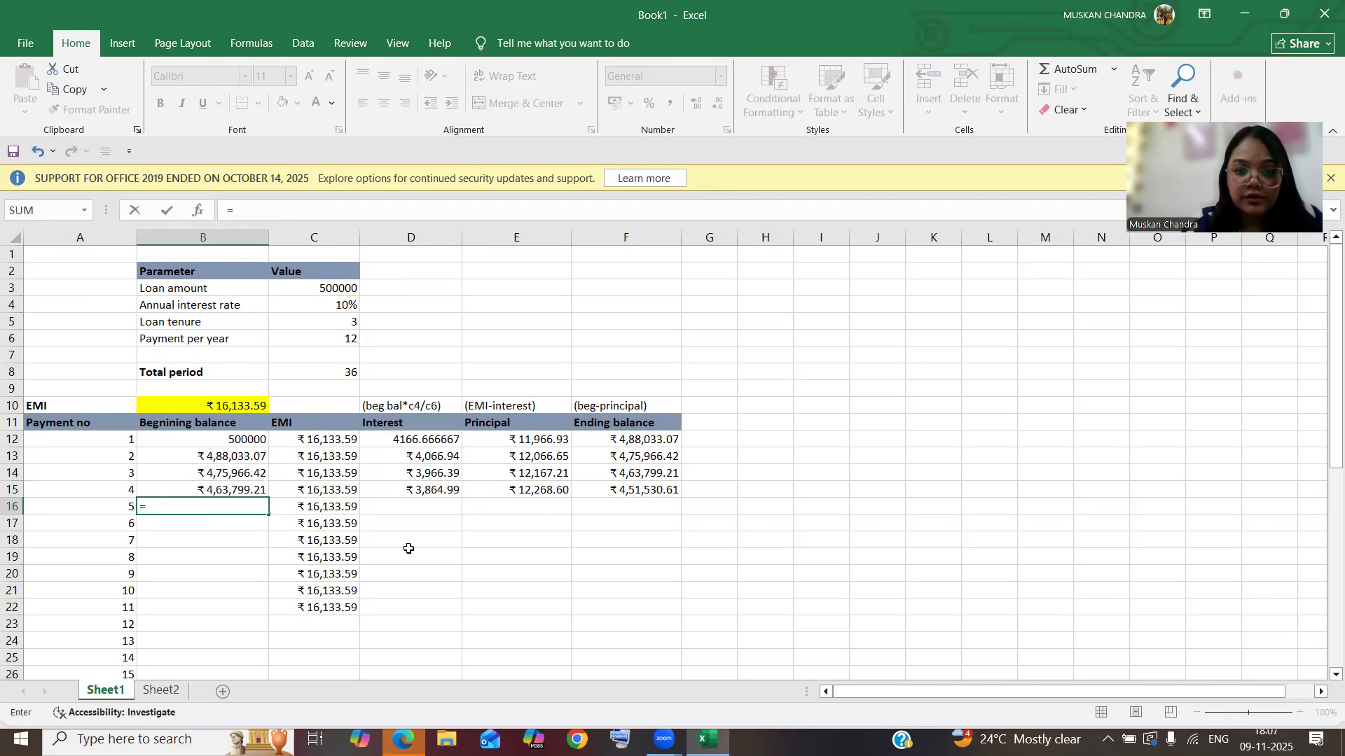
click(607, 491)
key(Return)
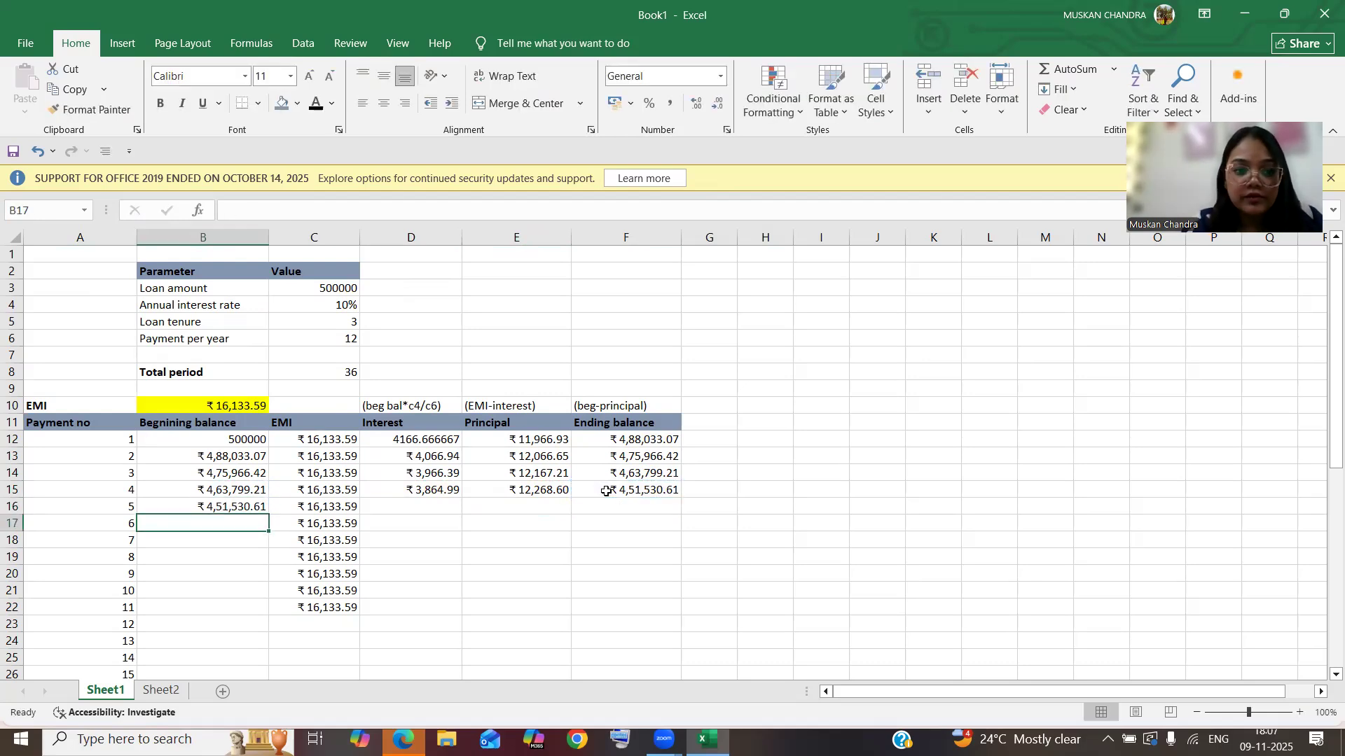
Step: Calculate payment 5's interest in D16 from its beginning balance, annual rate and payments per year with =B16*(C4/C6)
click(409, 503)
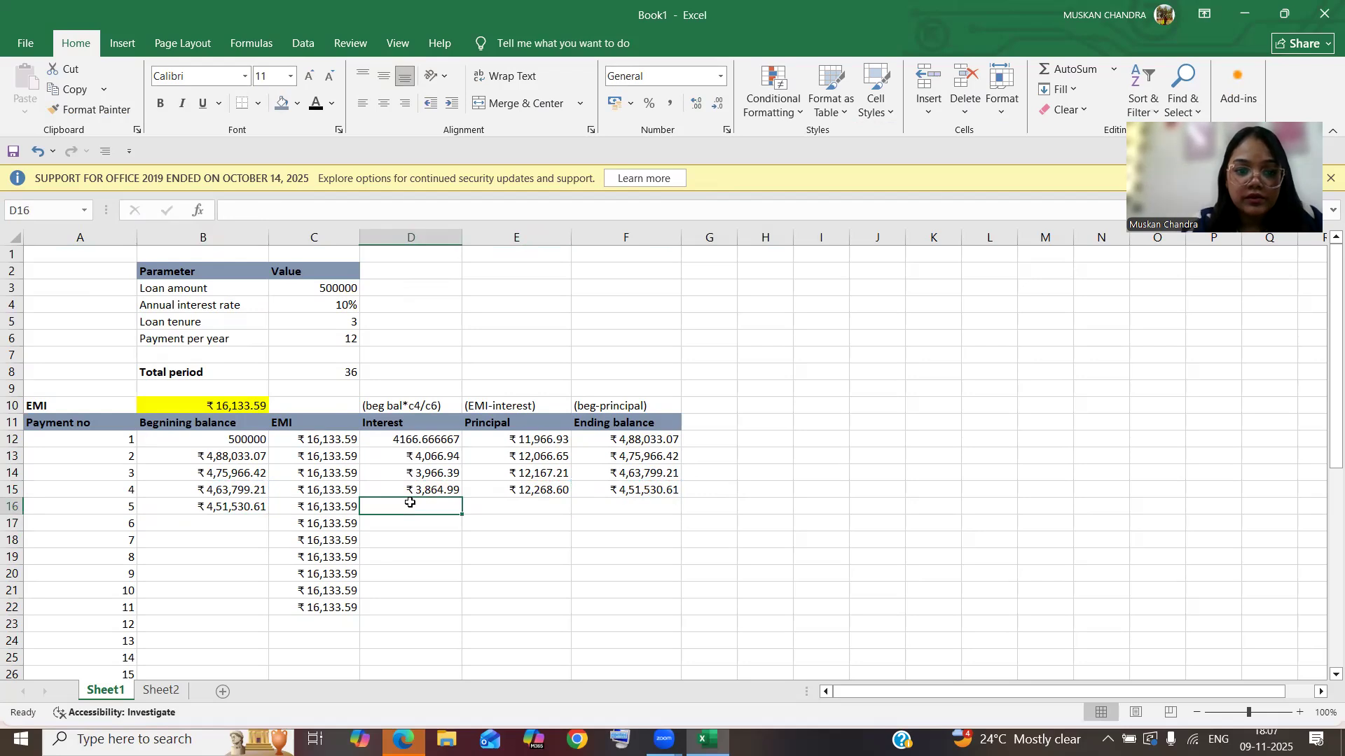
text(=)
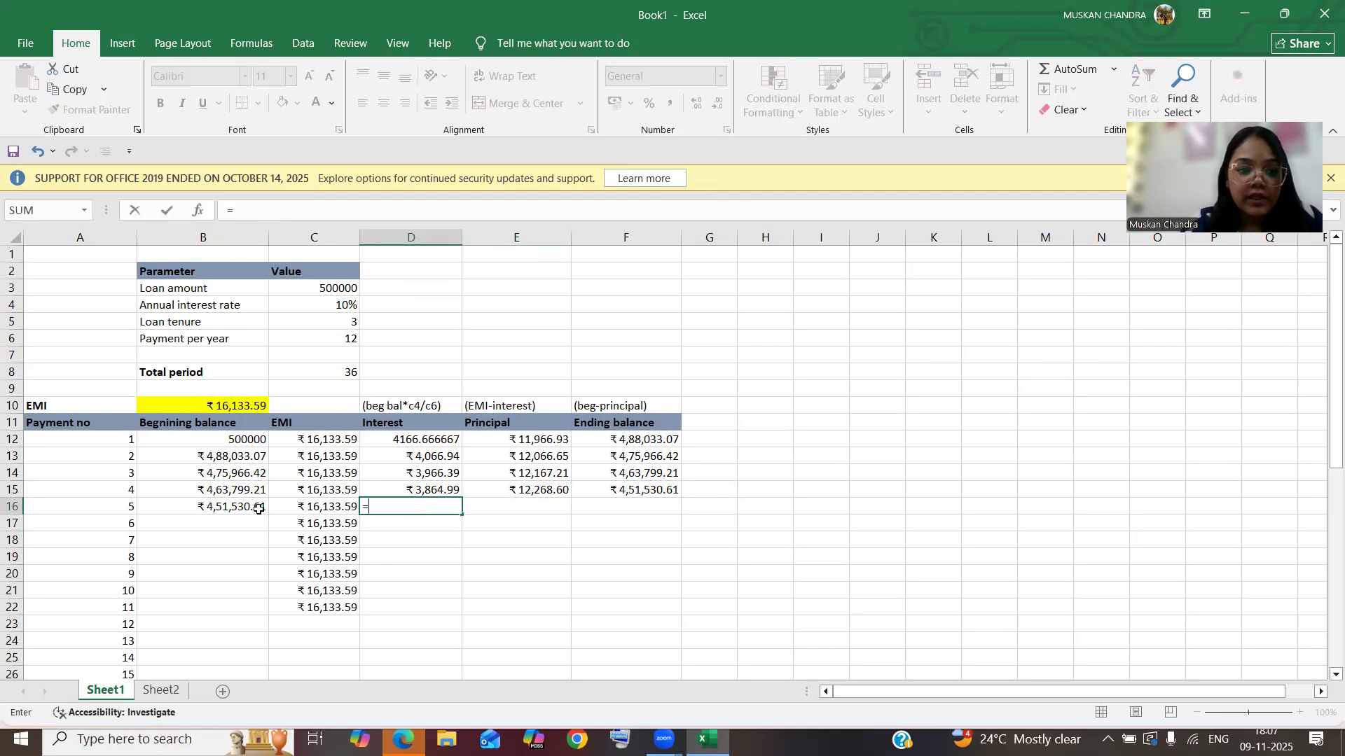
click(258, 508)
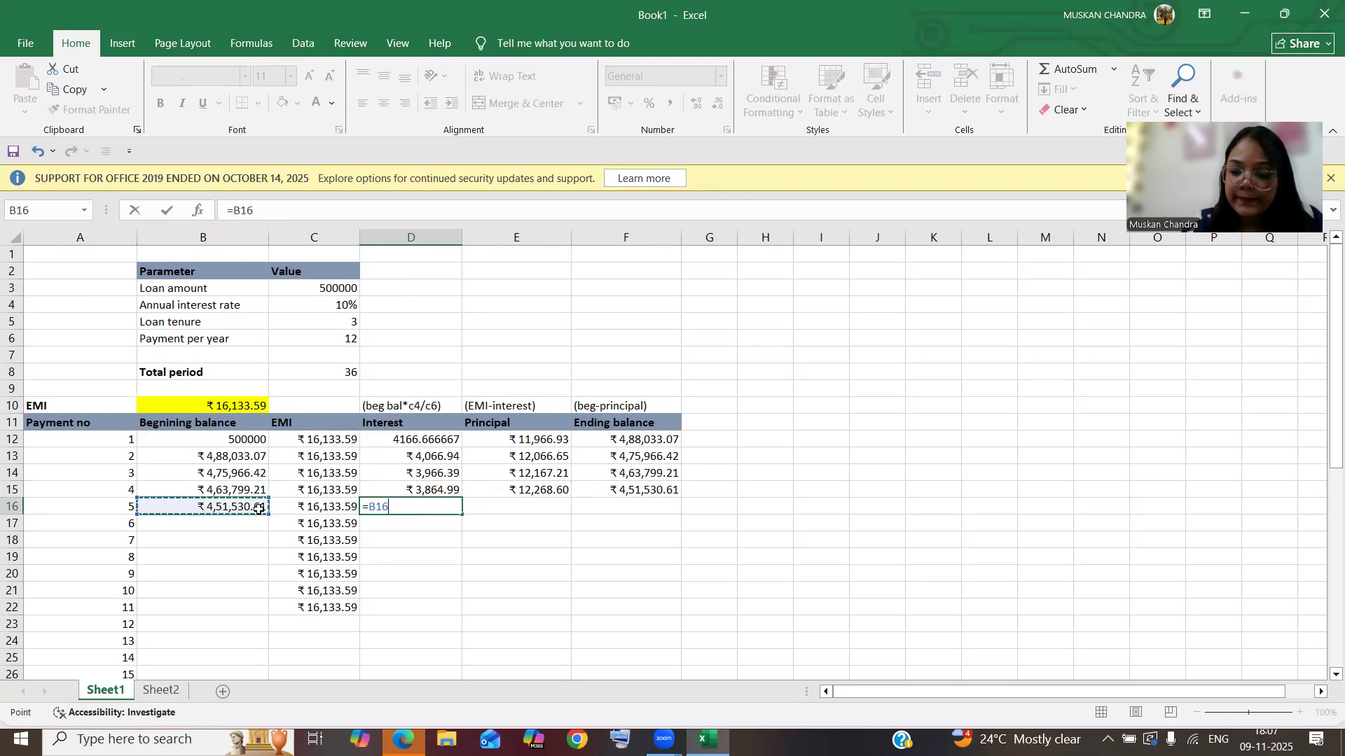
text(*)
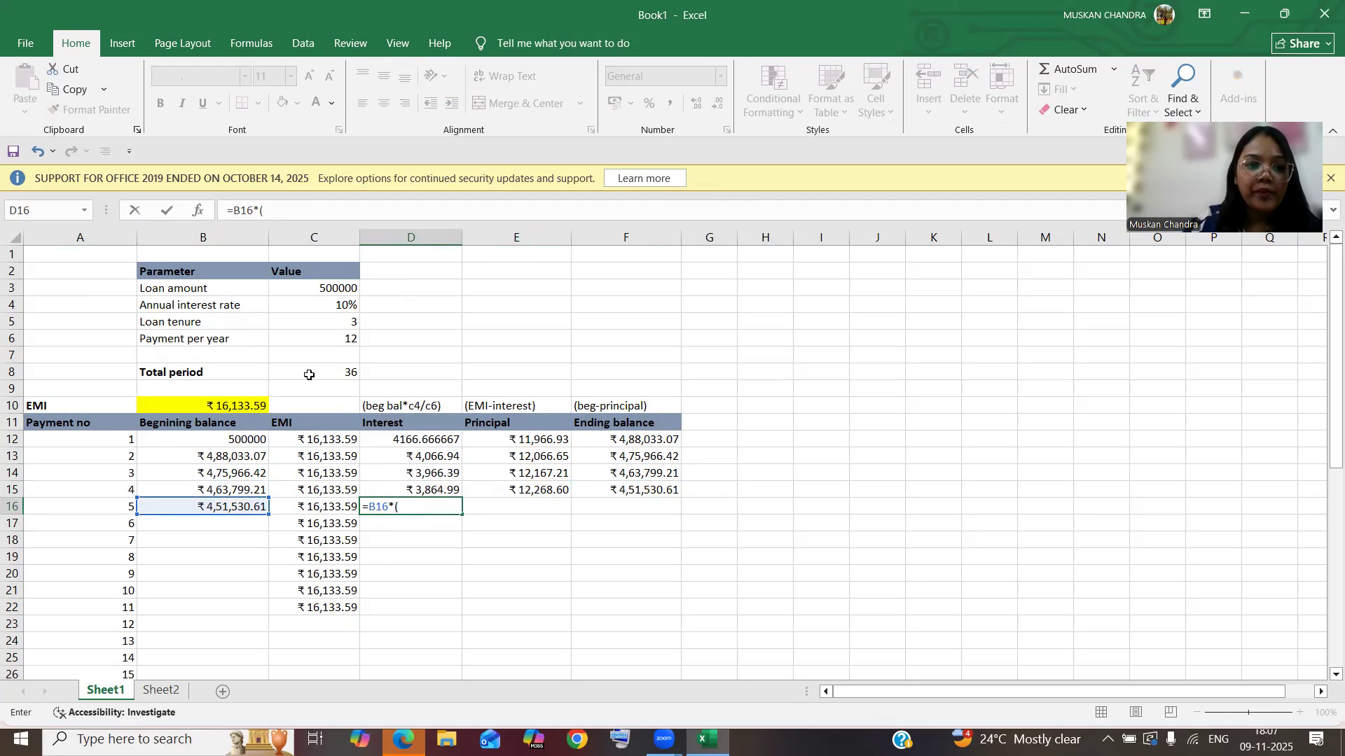
click(326, 305)
text(/)
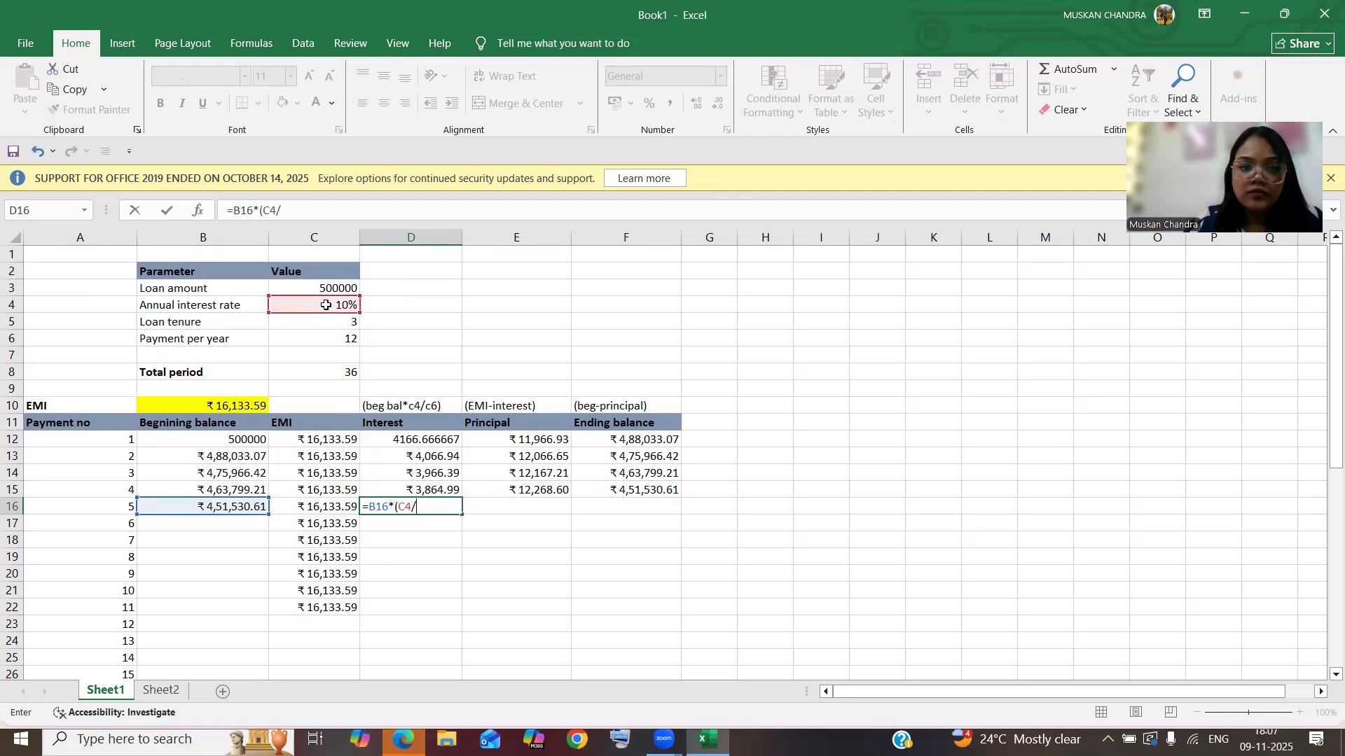
click(334, 340)
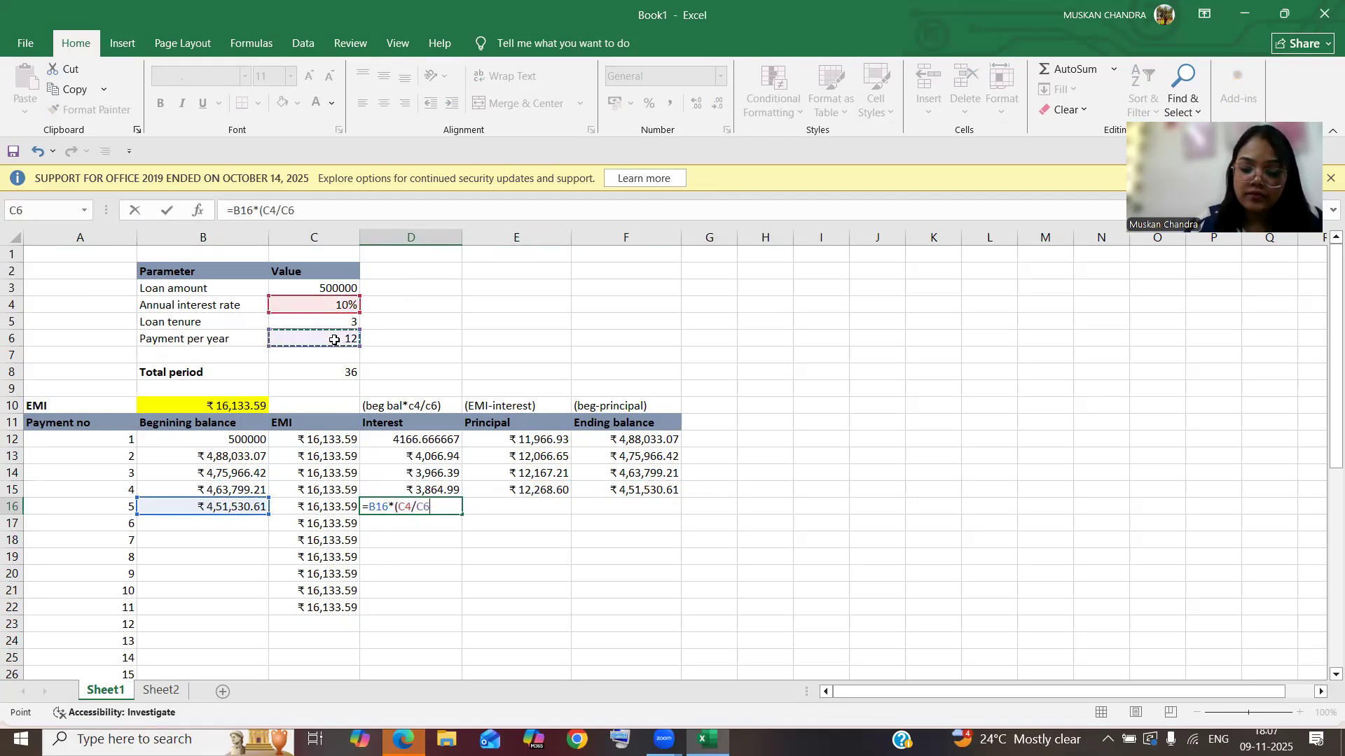
text())
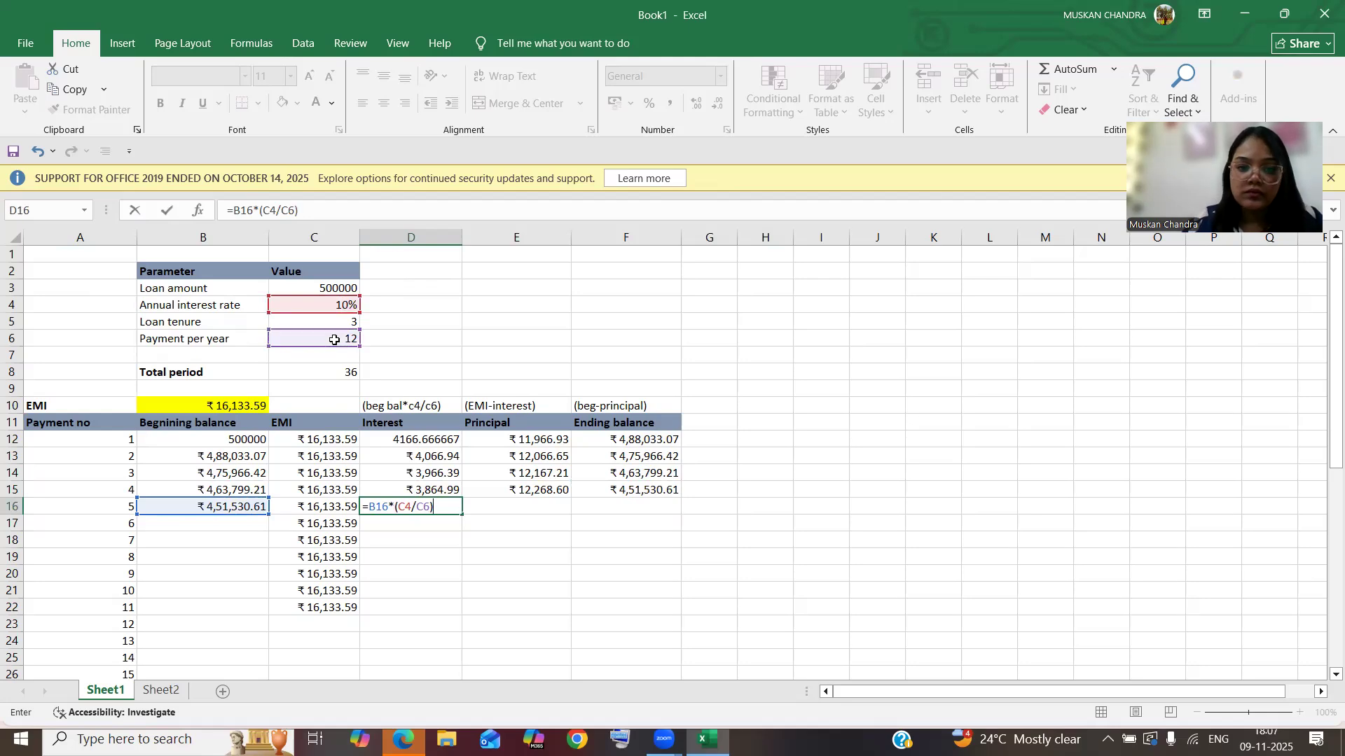
key(Return)
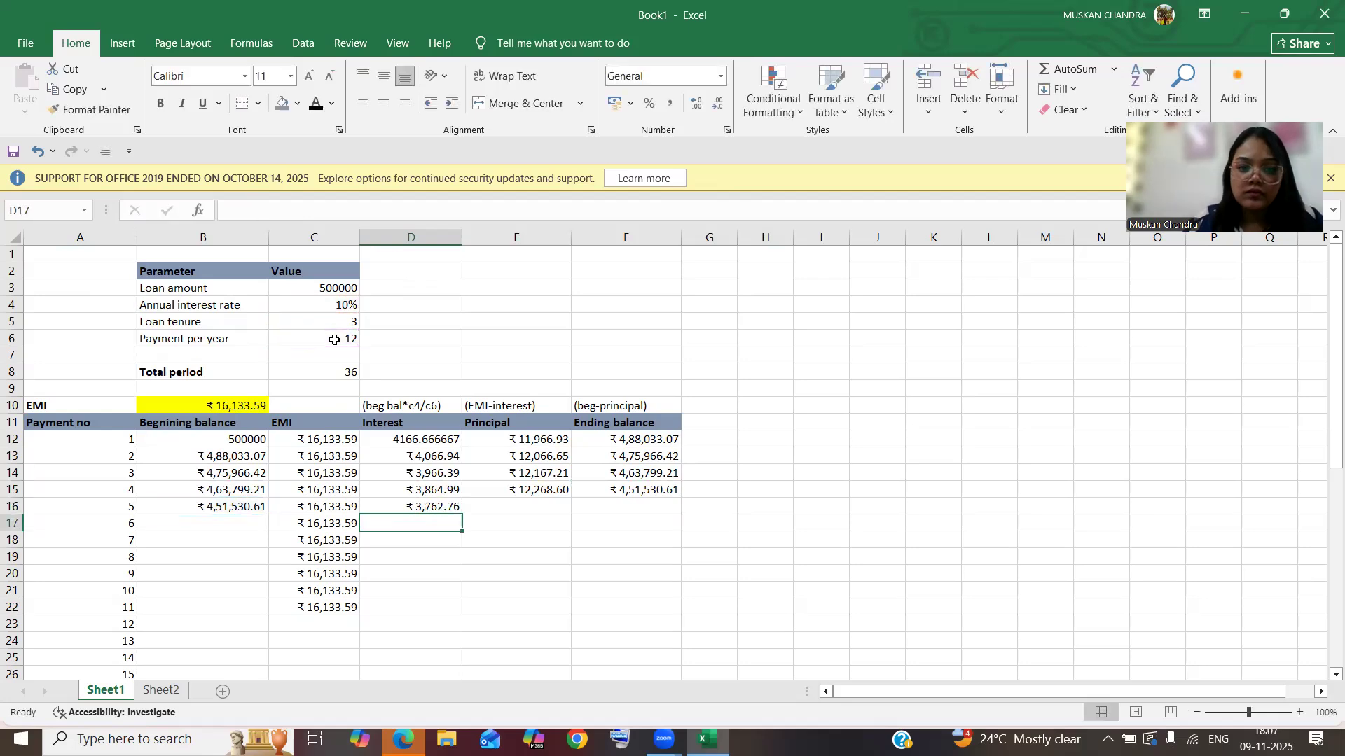
Step: Calculate payment 5's principal in E16 as EMI minus interest with =C16-D16
click(521, 505)
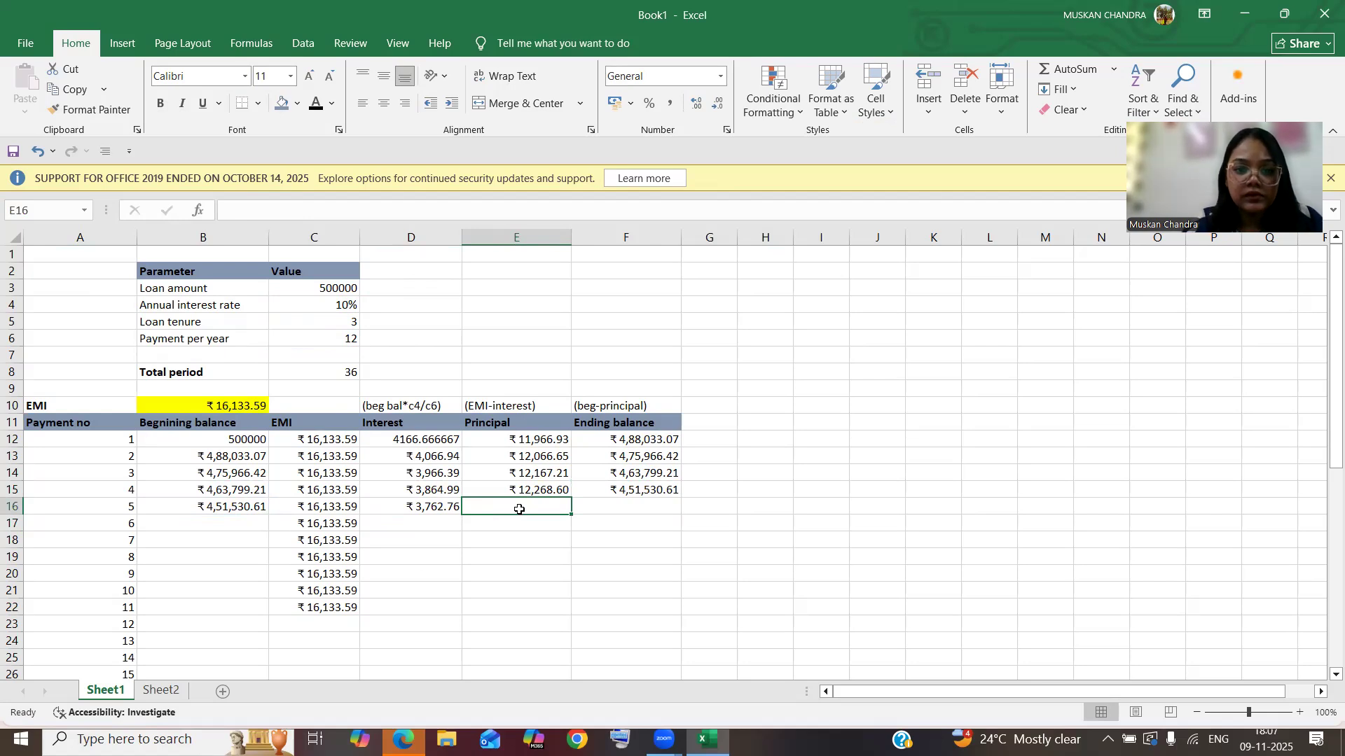
text(=)
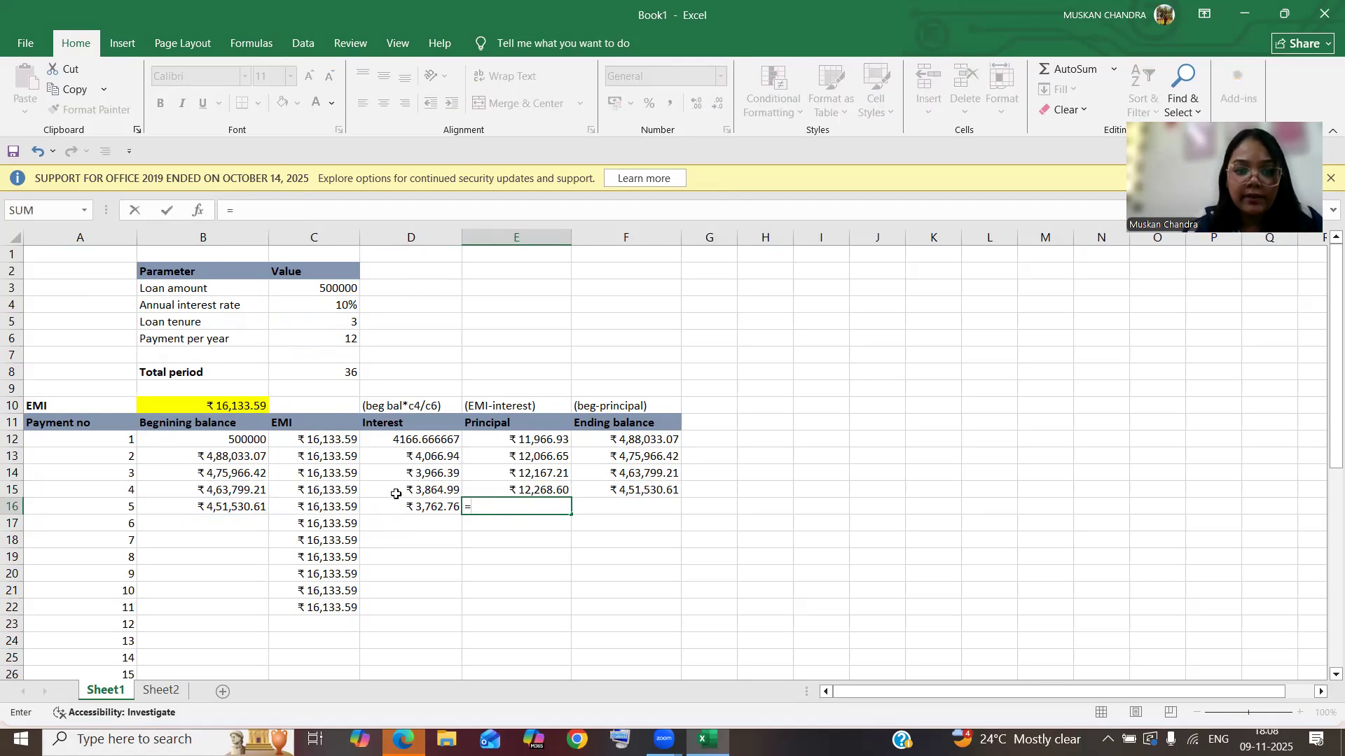
click(352, 507)
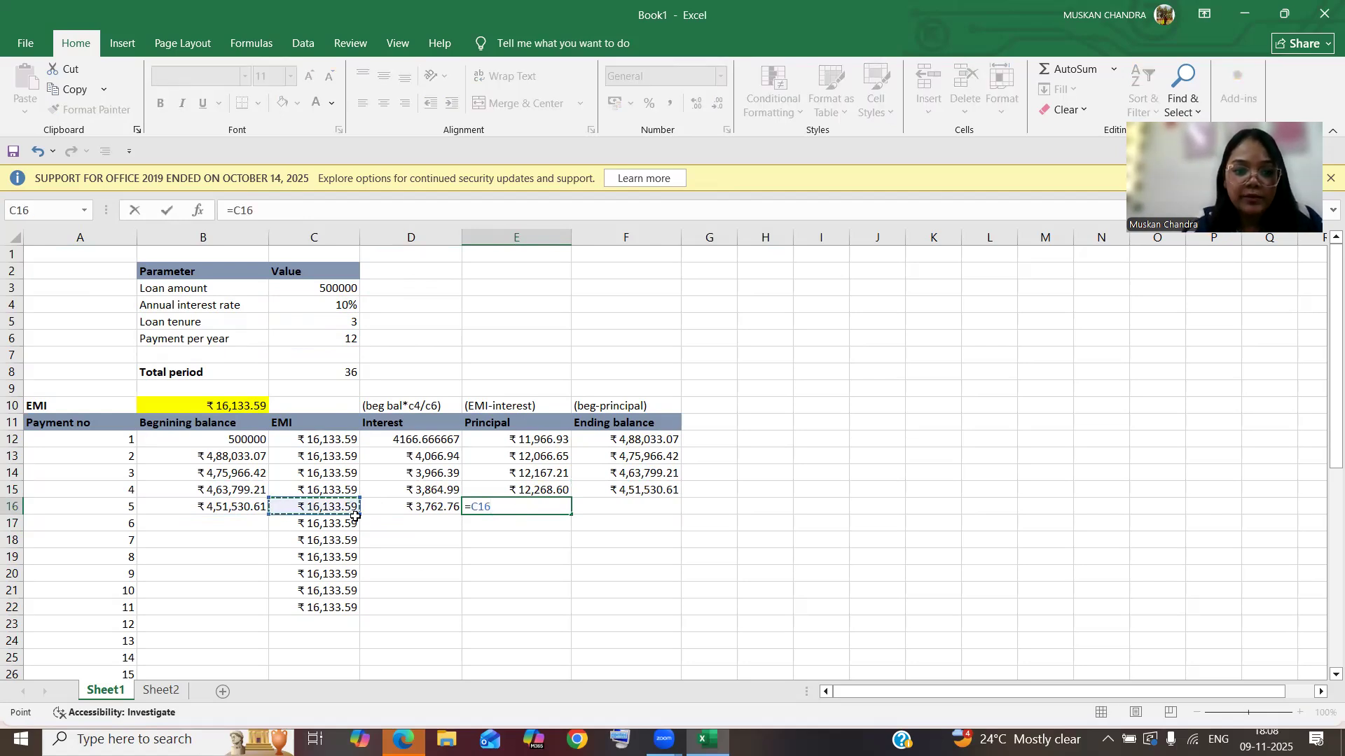
text(-)
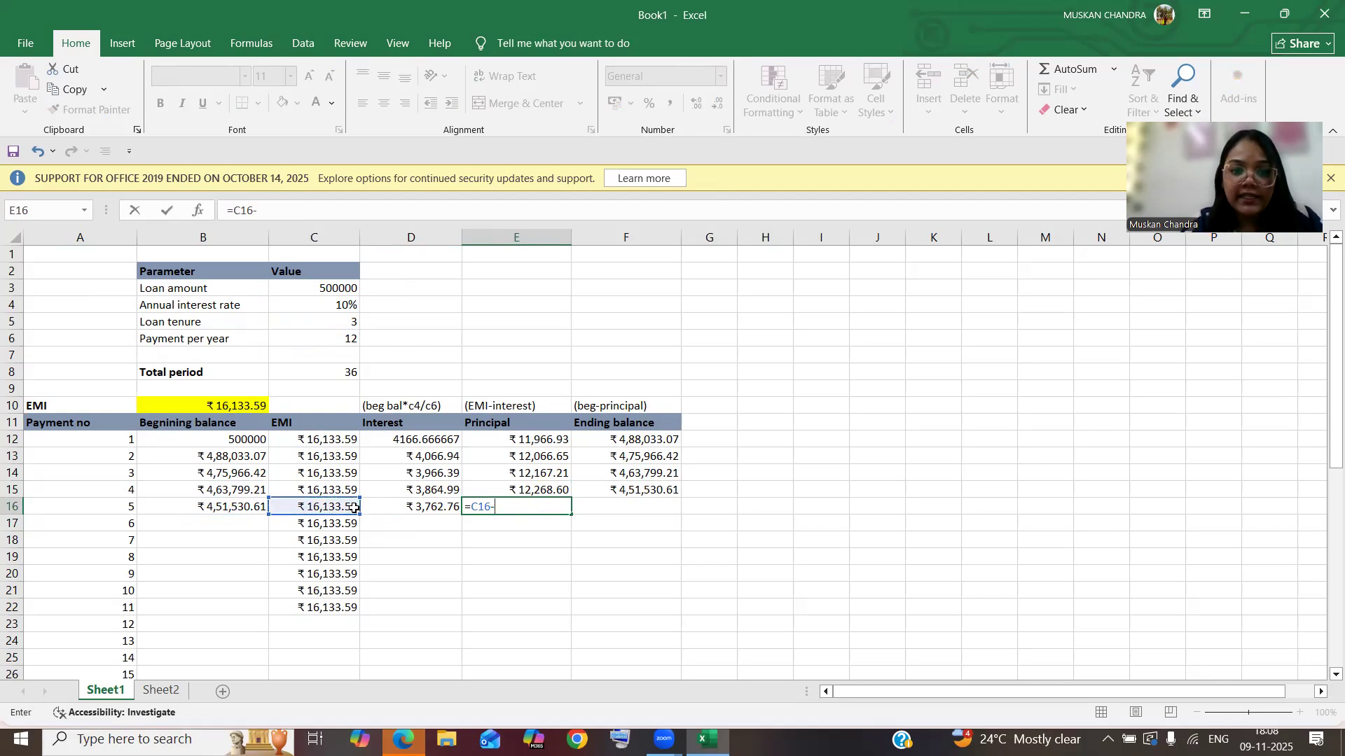
click(428, 508)
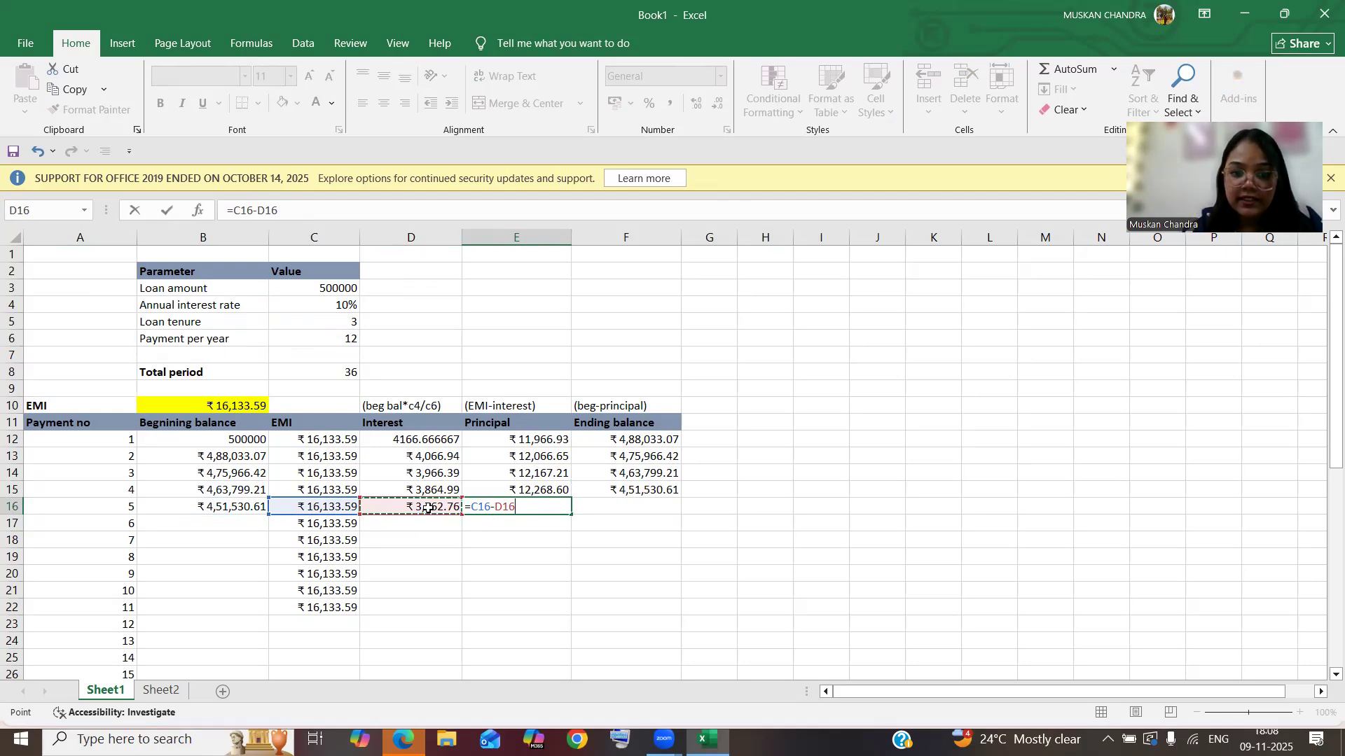
key(Return)
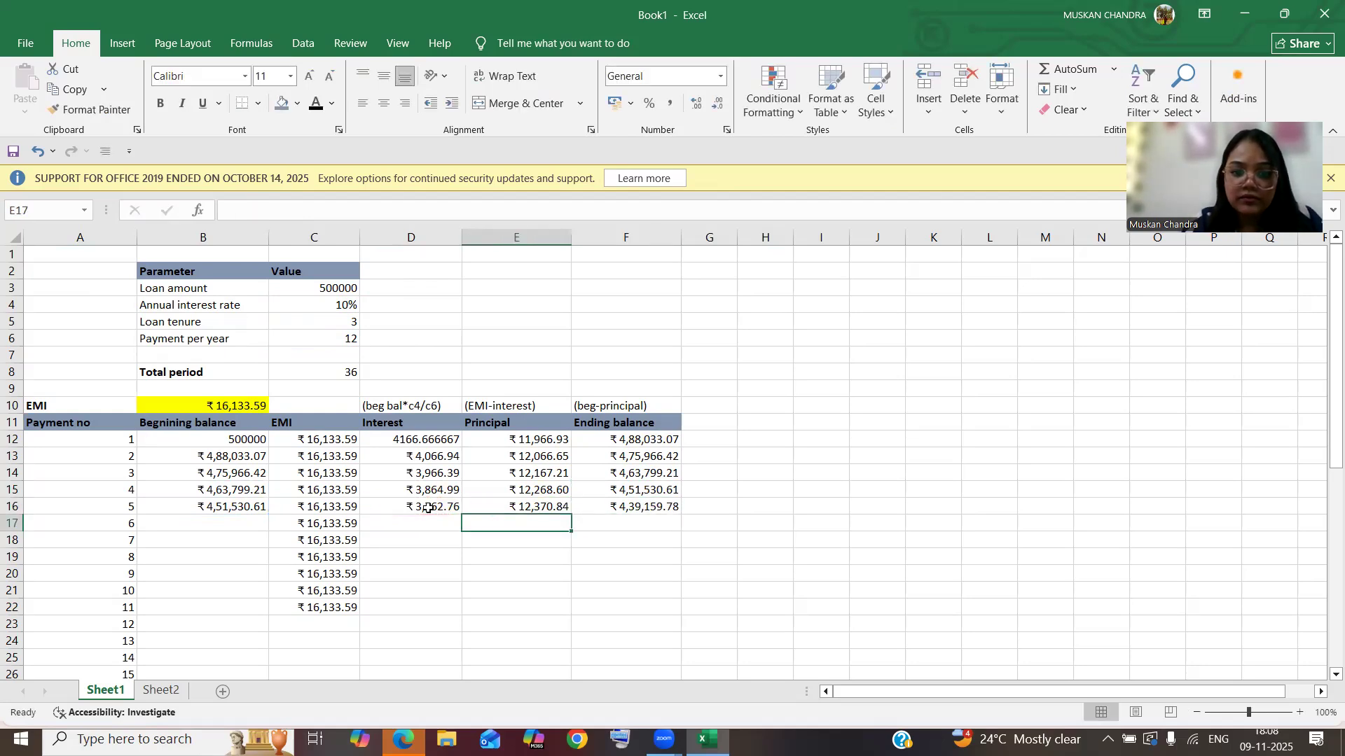
Step: Check payment 5's ending balance formula against payment 4's, and link payment 6's beginning balance in B17 to it with =F16
click(624, 512)
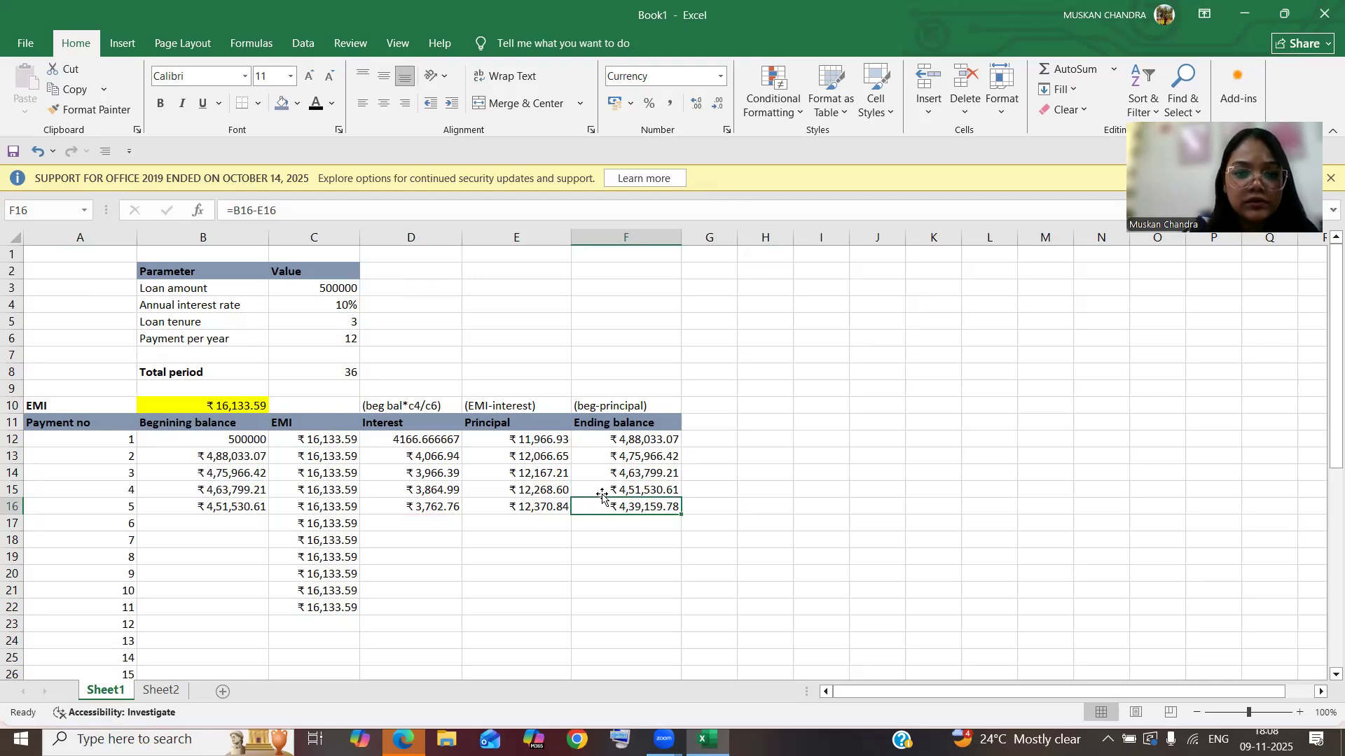
click(599, 489)
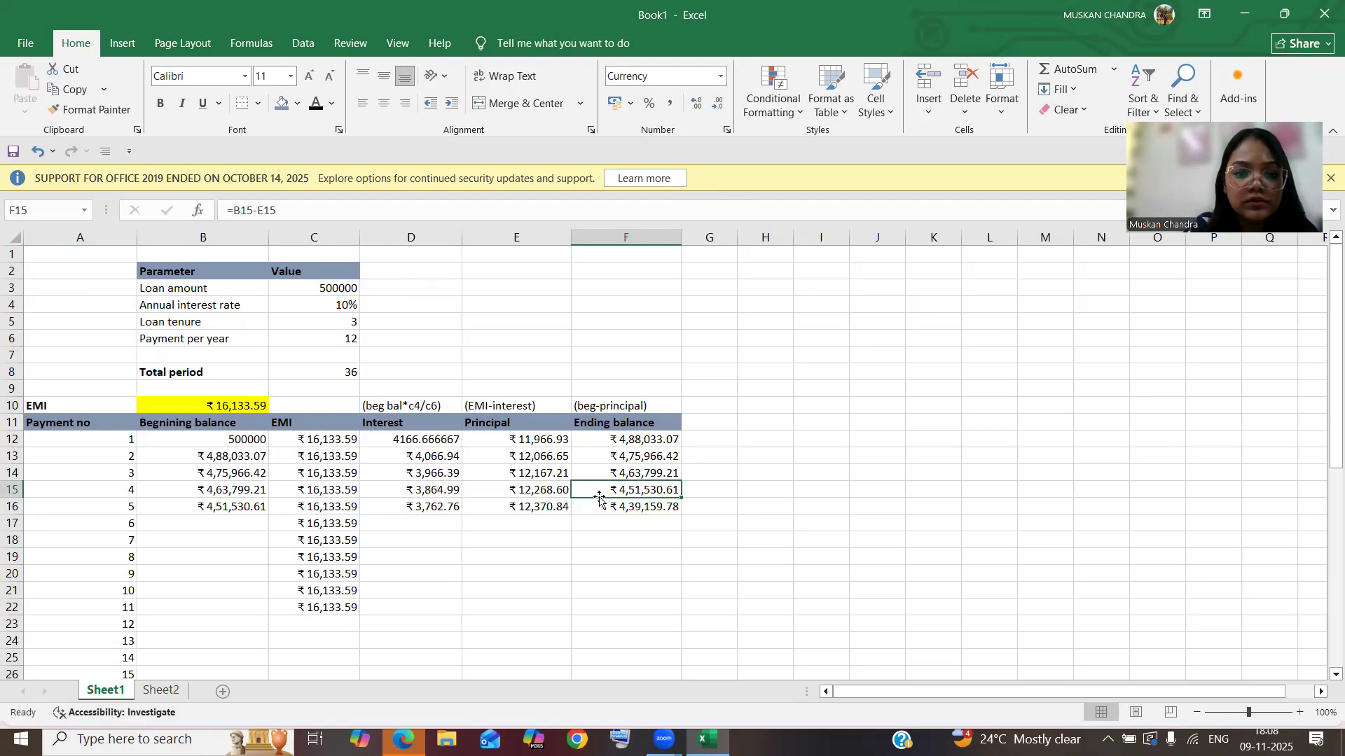
click(603, 506)
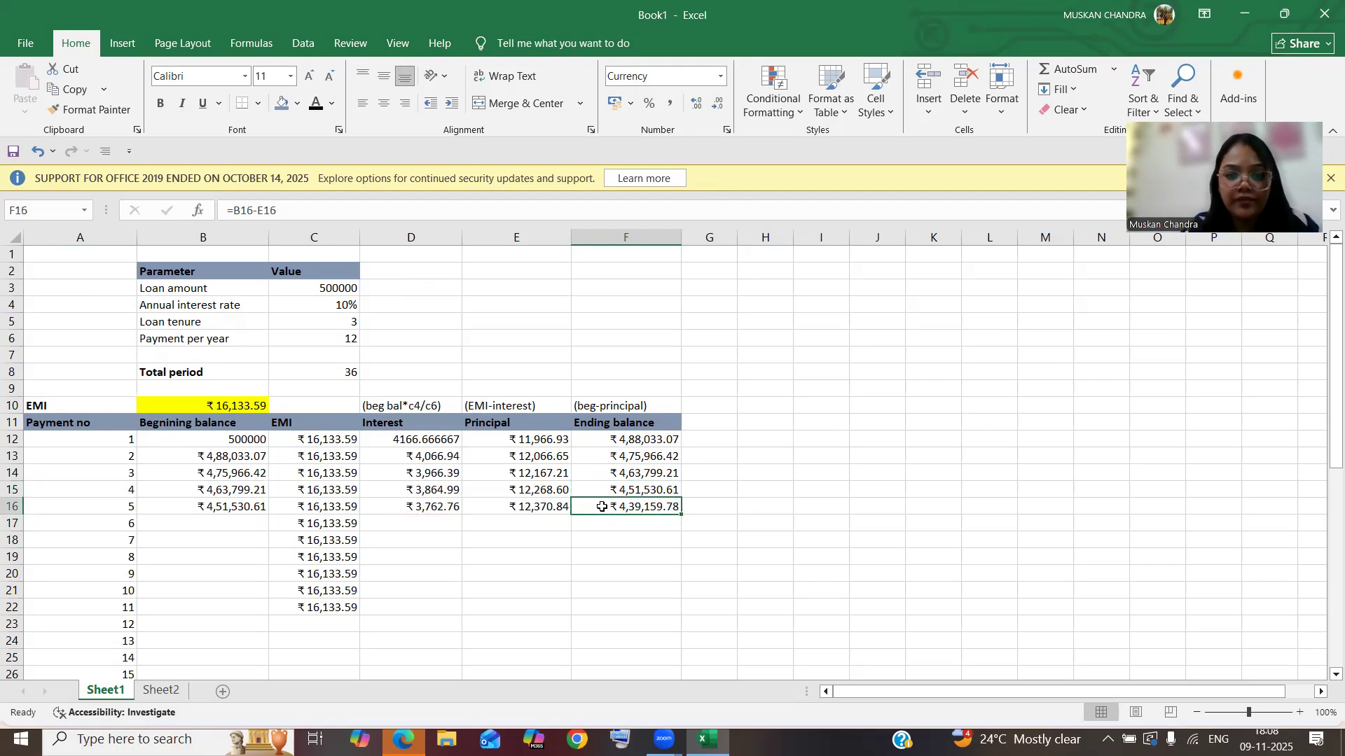
click(228, 521)
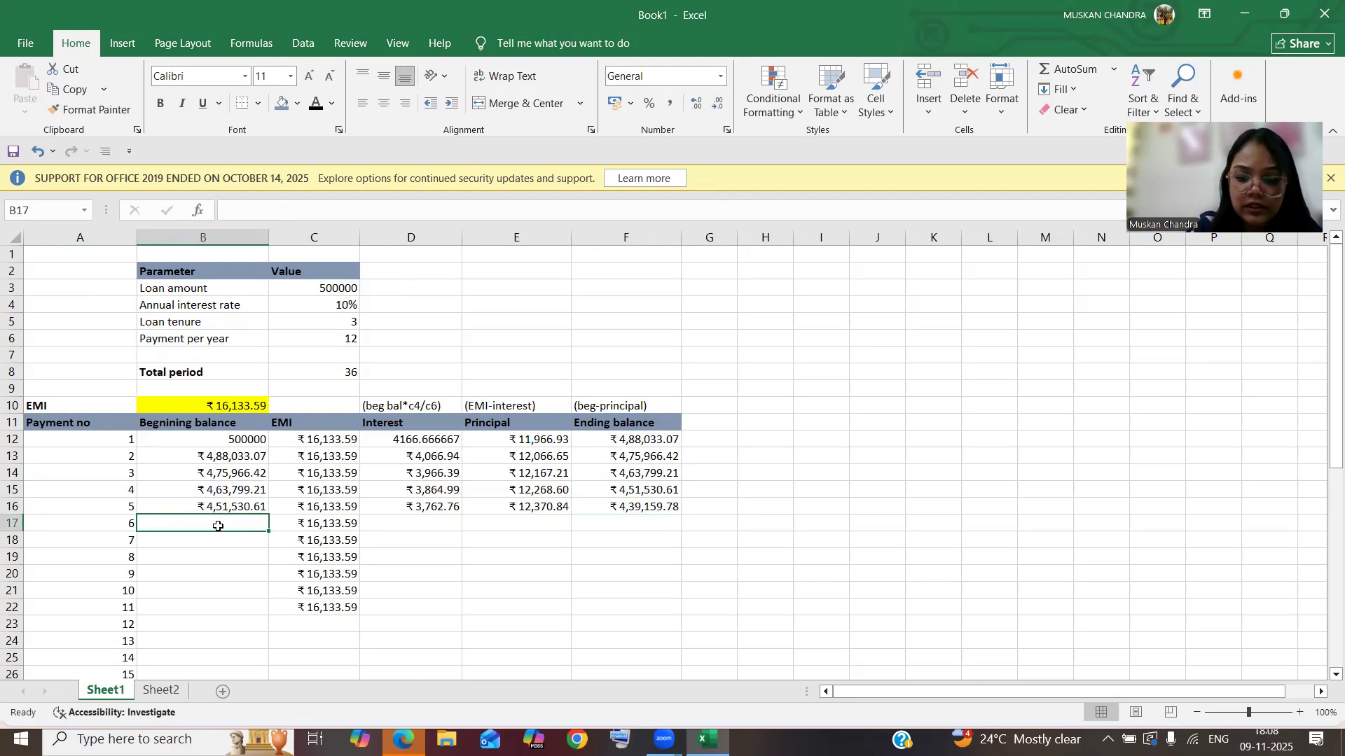
text(=)
click(642, 510)
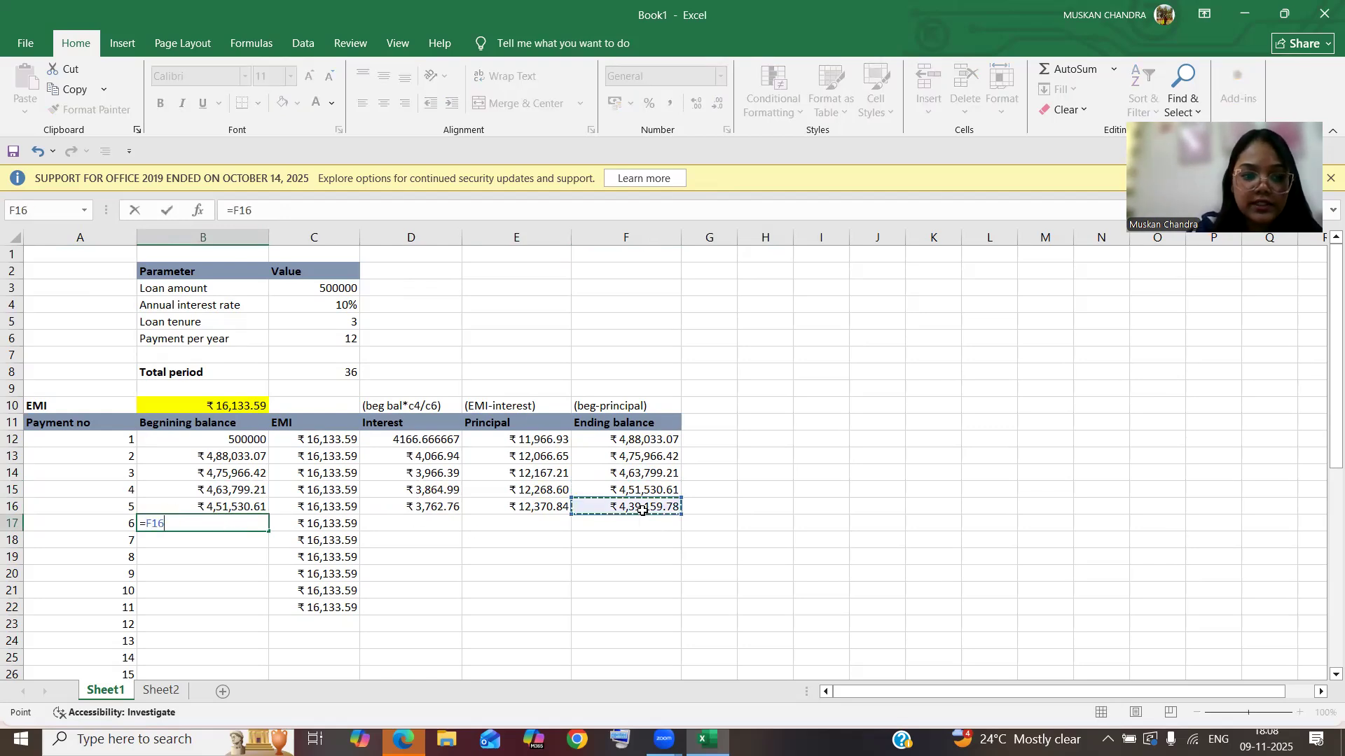
key(Return)
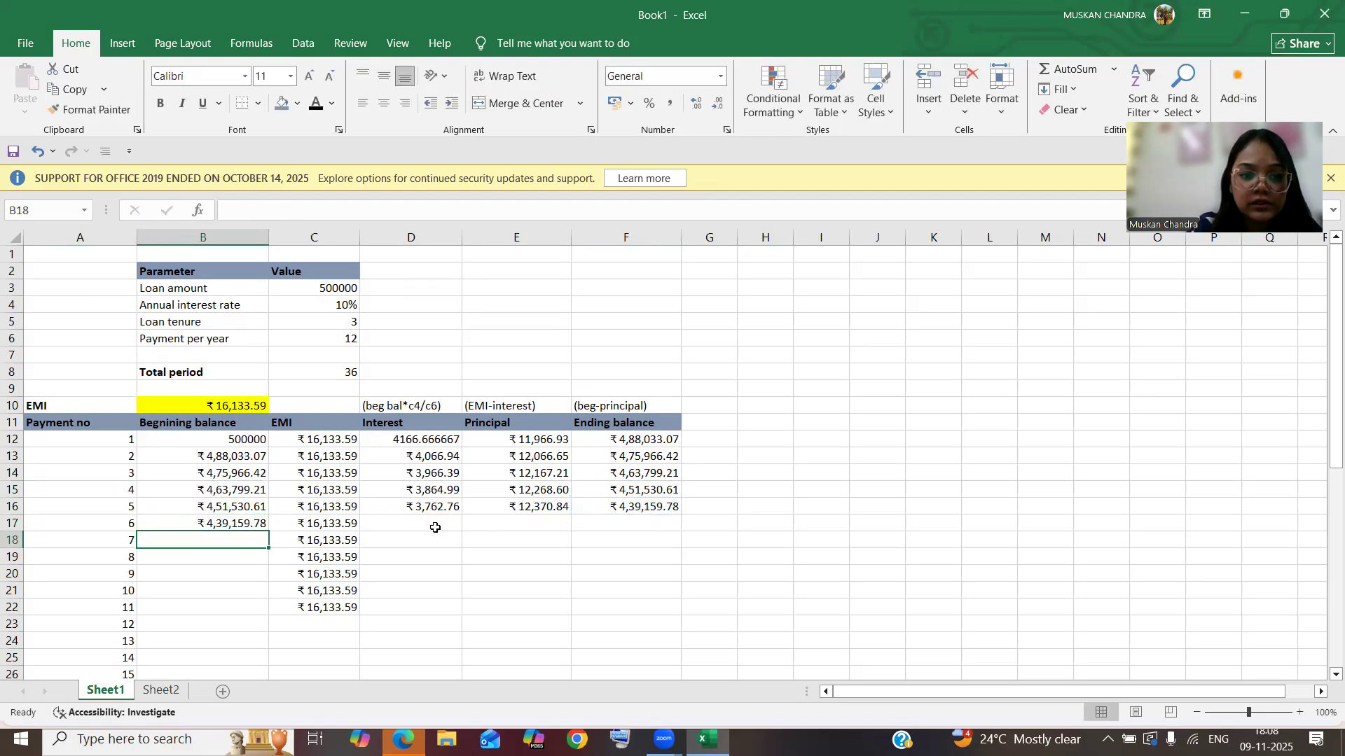
Step: Calculate payment 6's interest in D17 from its beginning balance, annual rate and payments per year with =B17*(C4/C6)
click(414, 523)
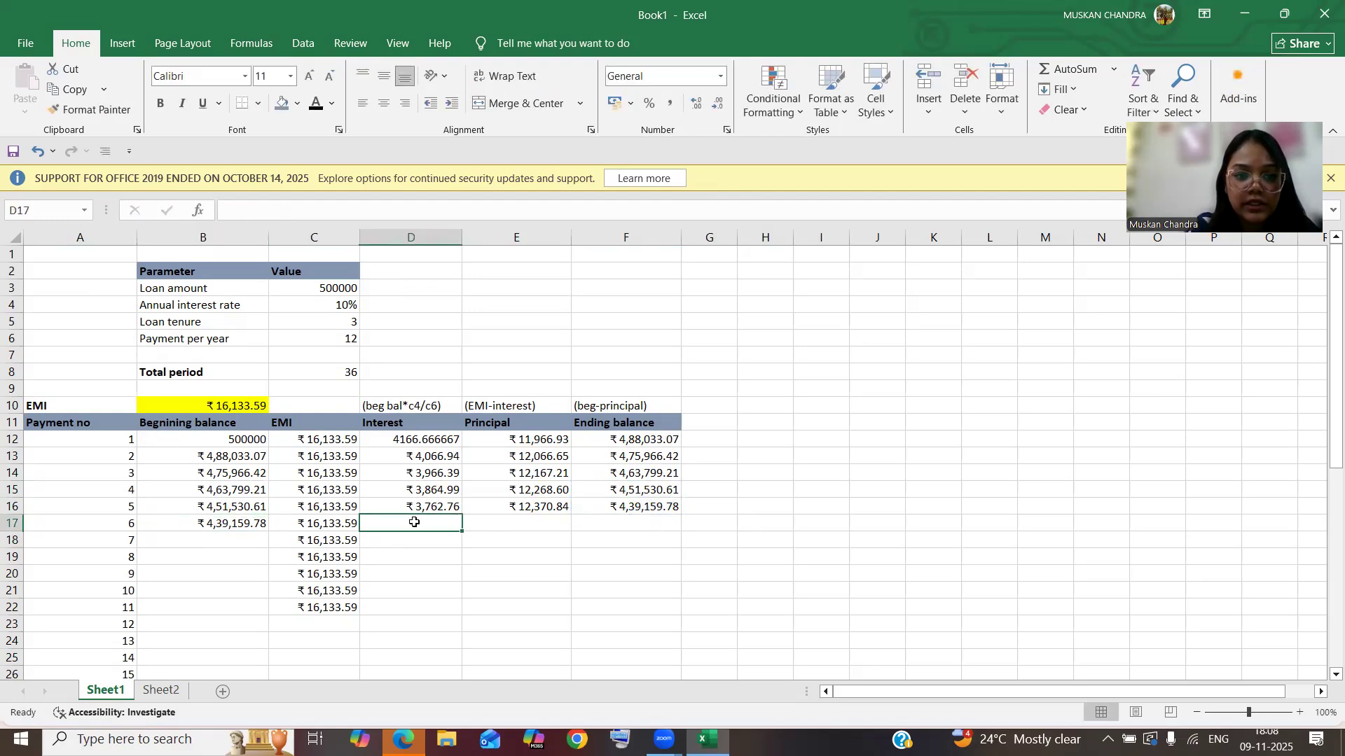
click(246, 520)
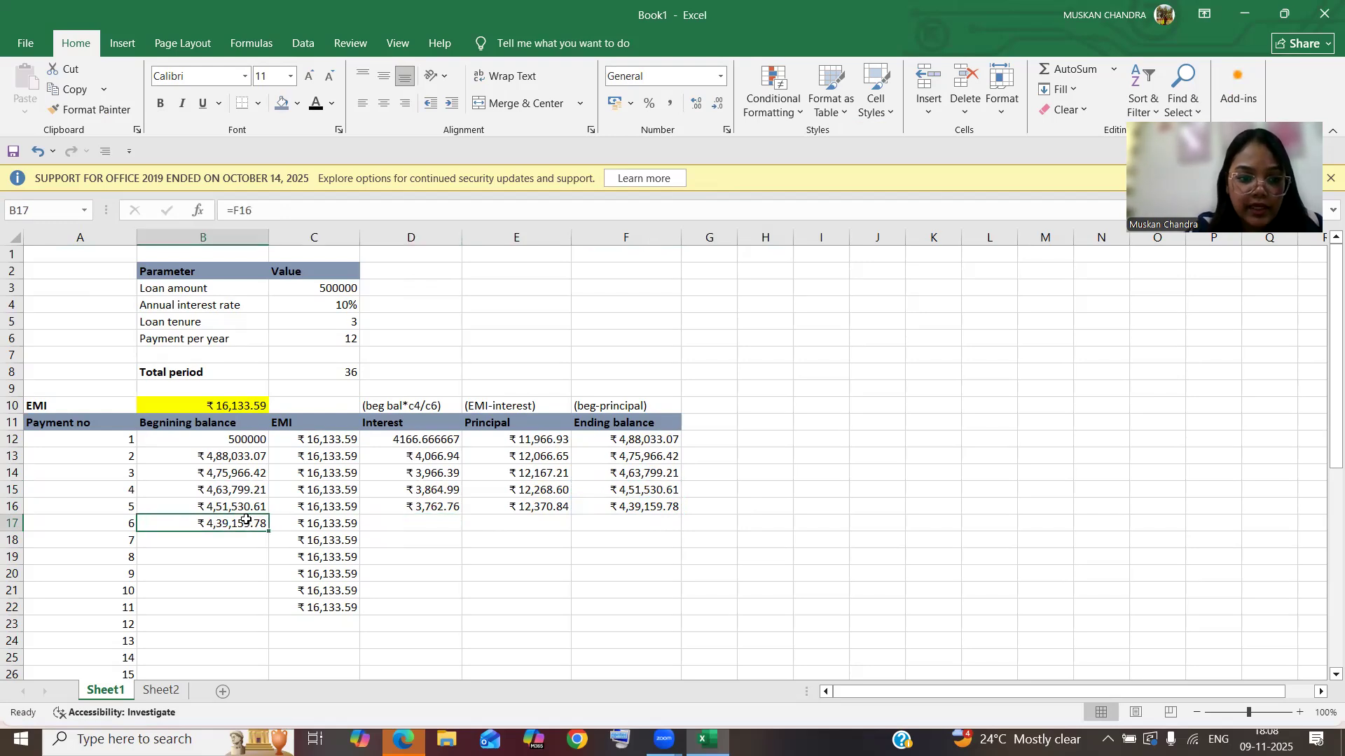
click(423, 523)
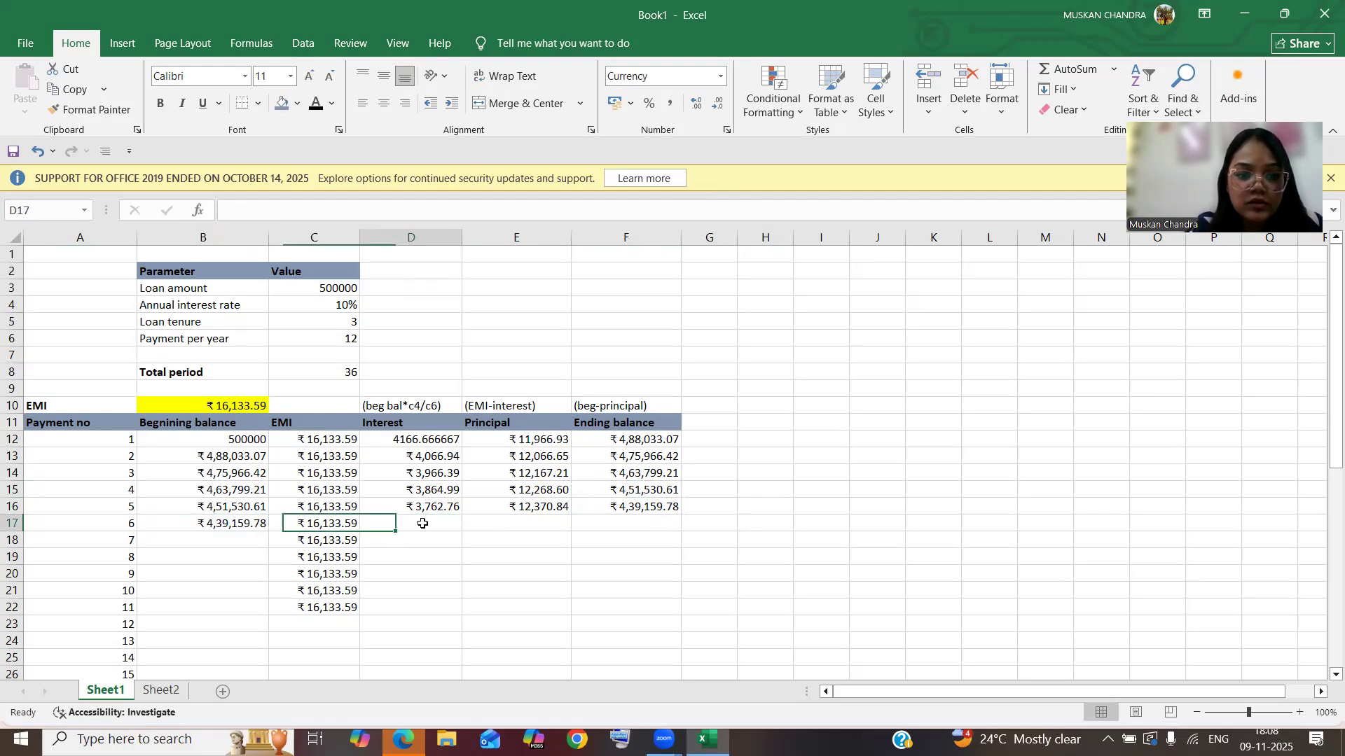
text(=)
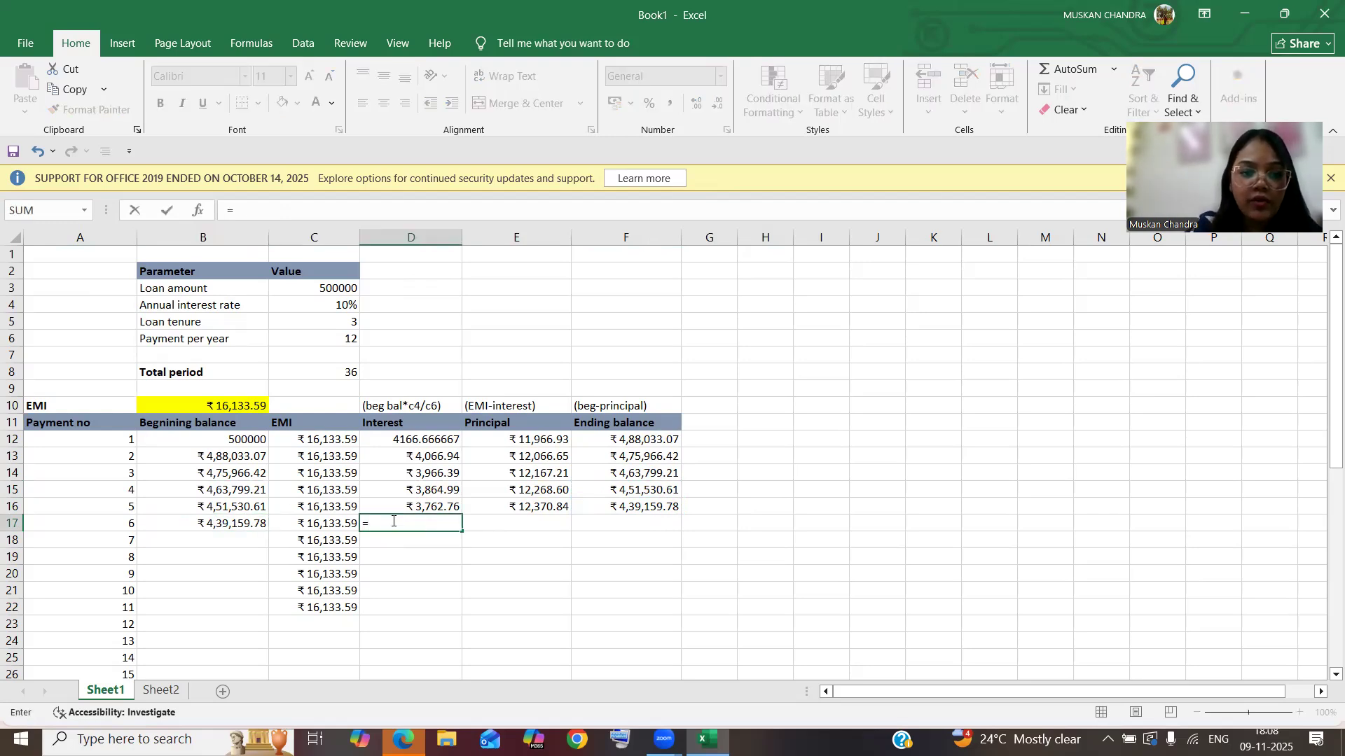
click(247, 522)
text(*)
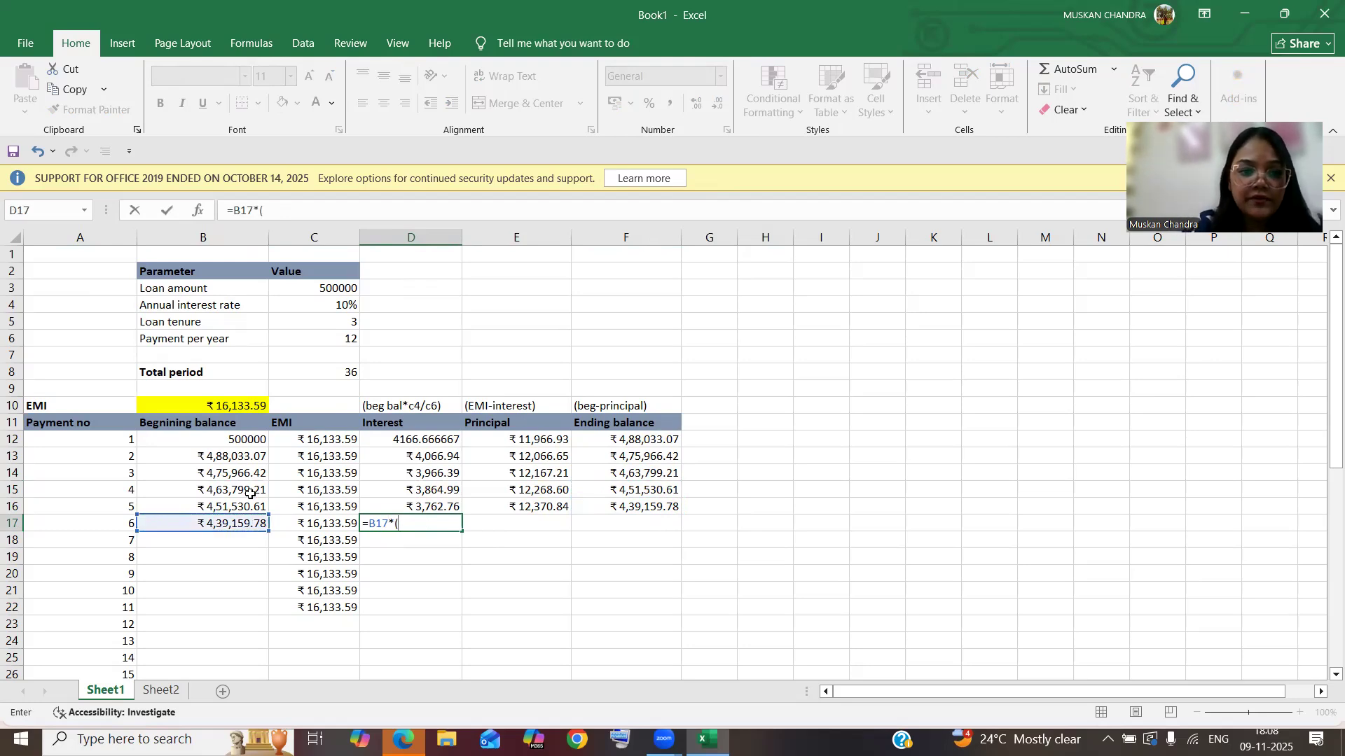
click(237, 305)
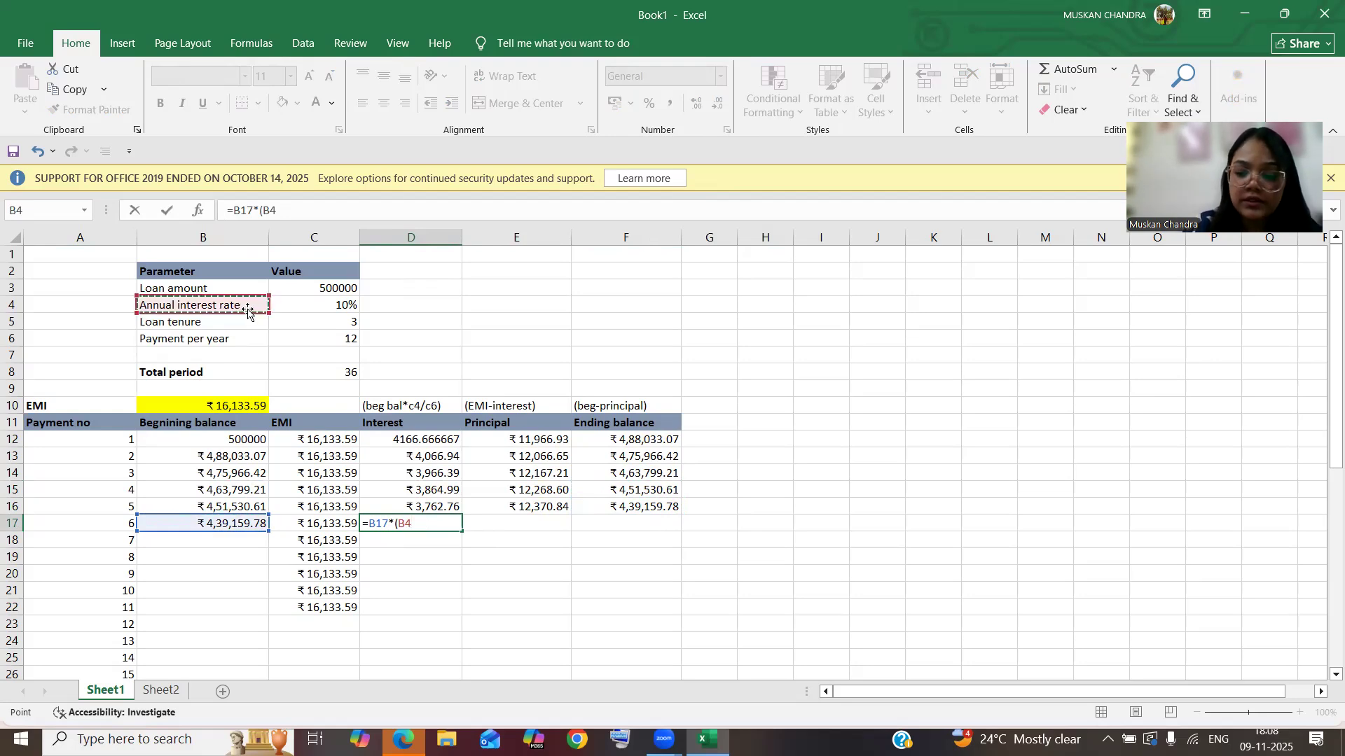
key(BackSpace)
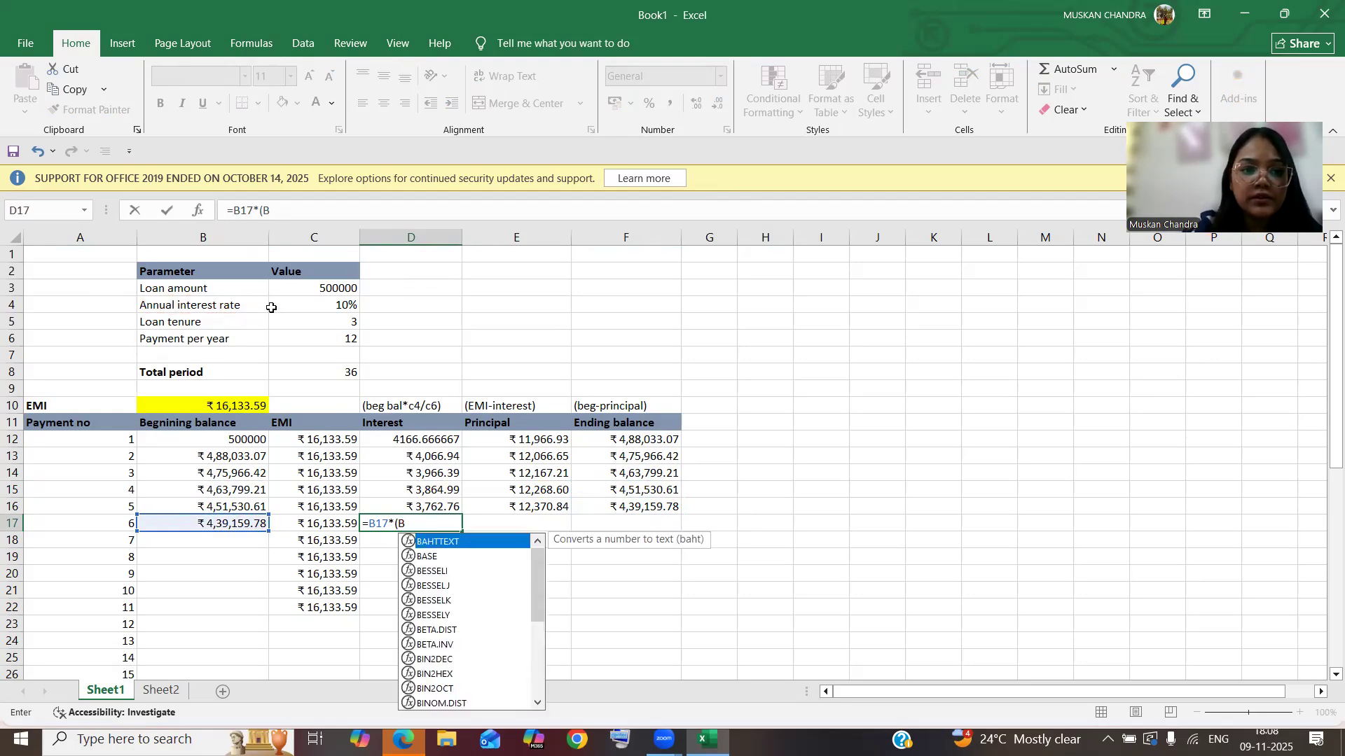
key(BackSpace)
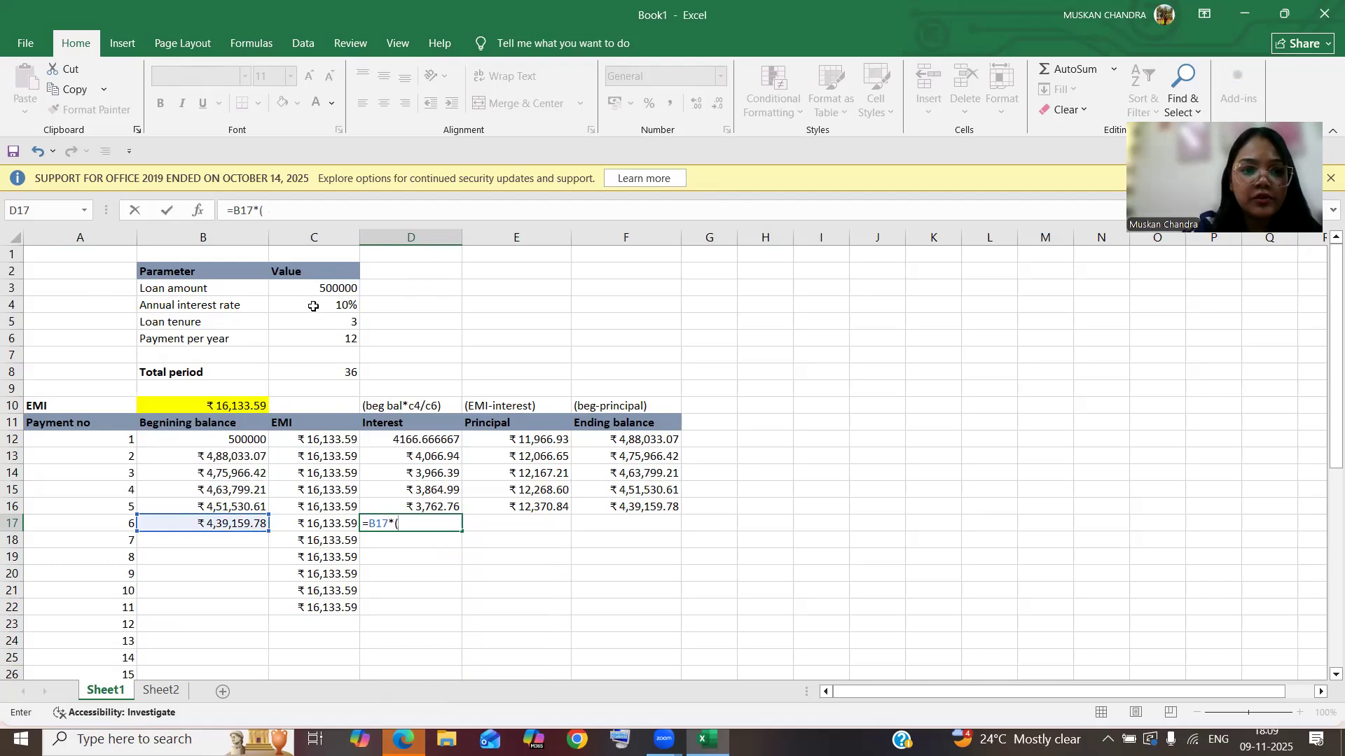
click(313, 306)
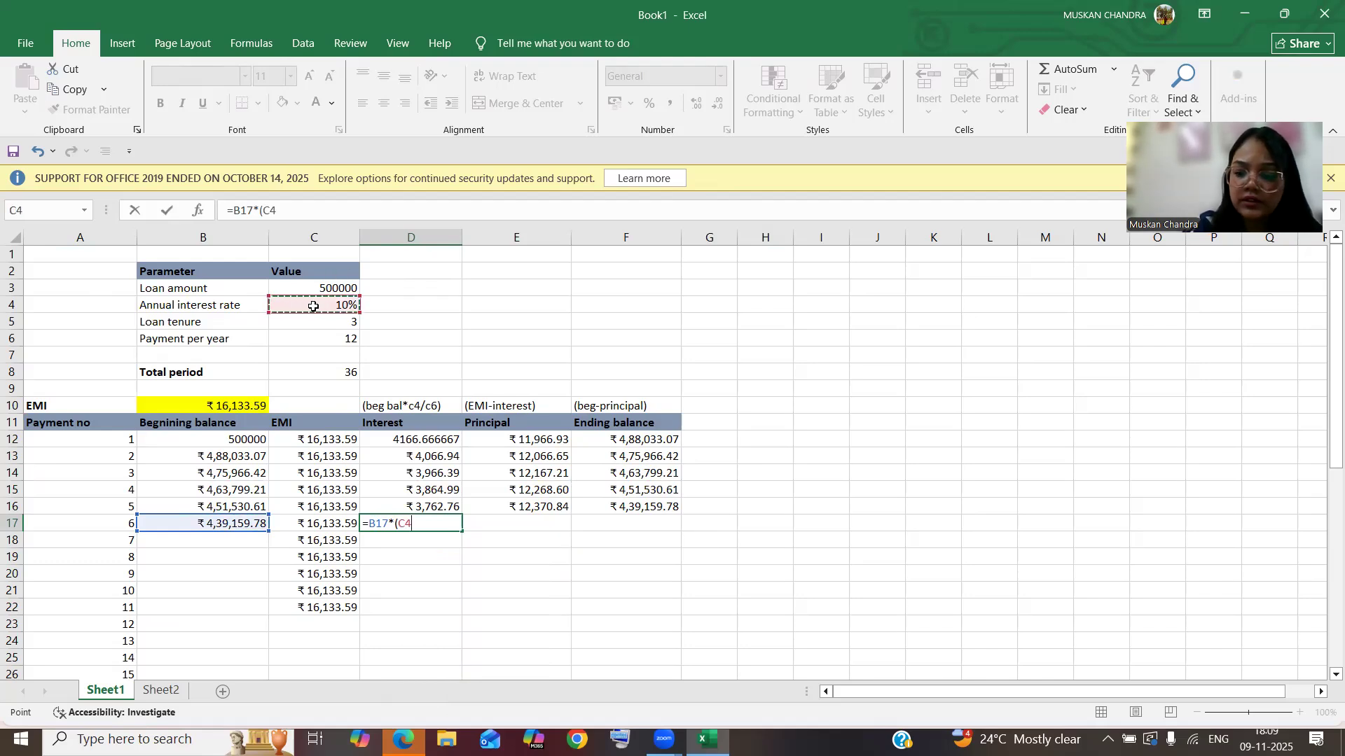
text(/)
click(322, 337)
text())
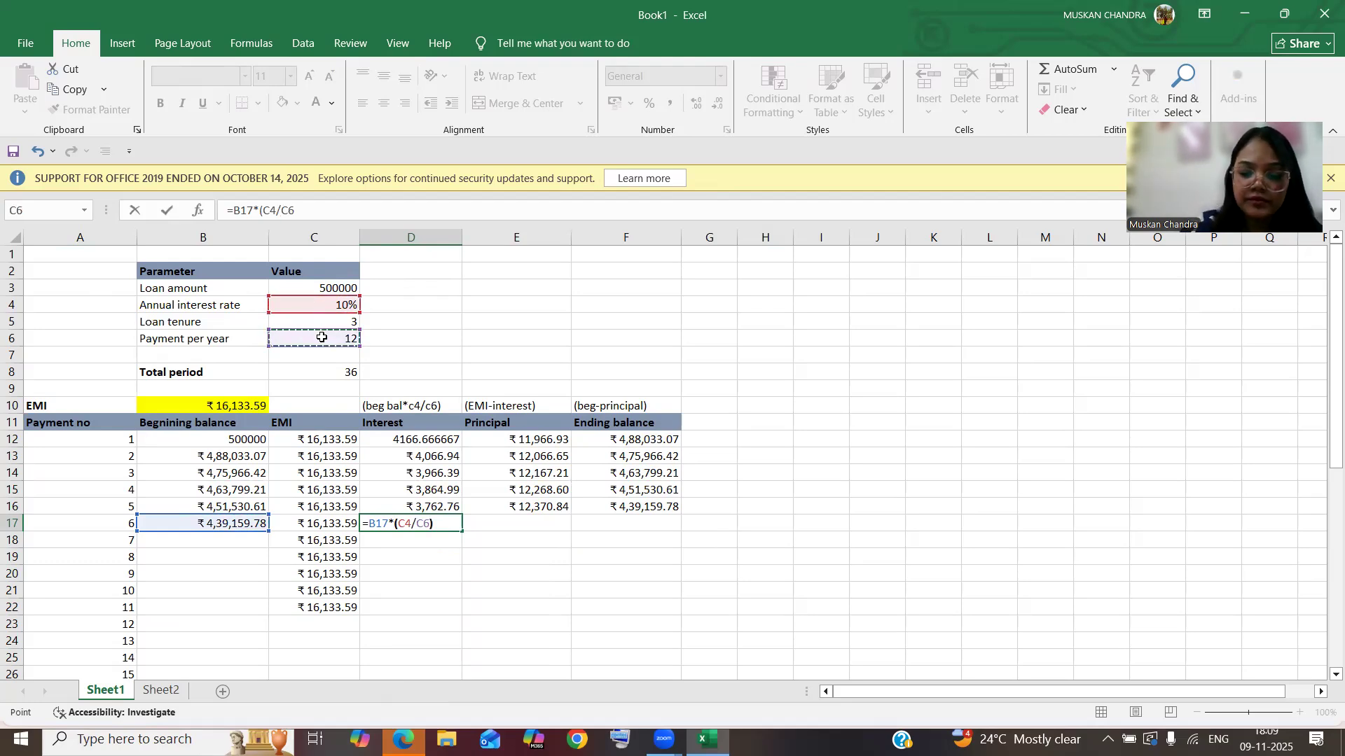
key(Return)
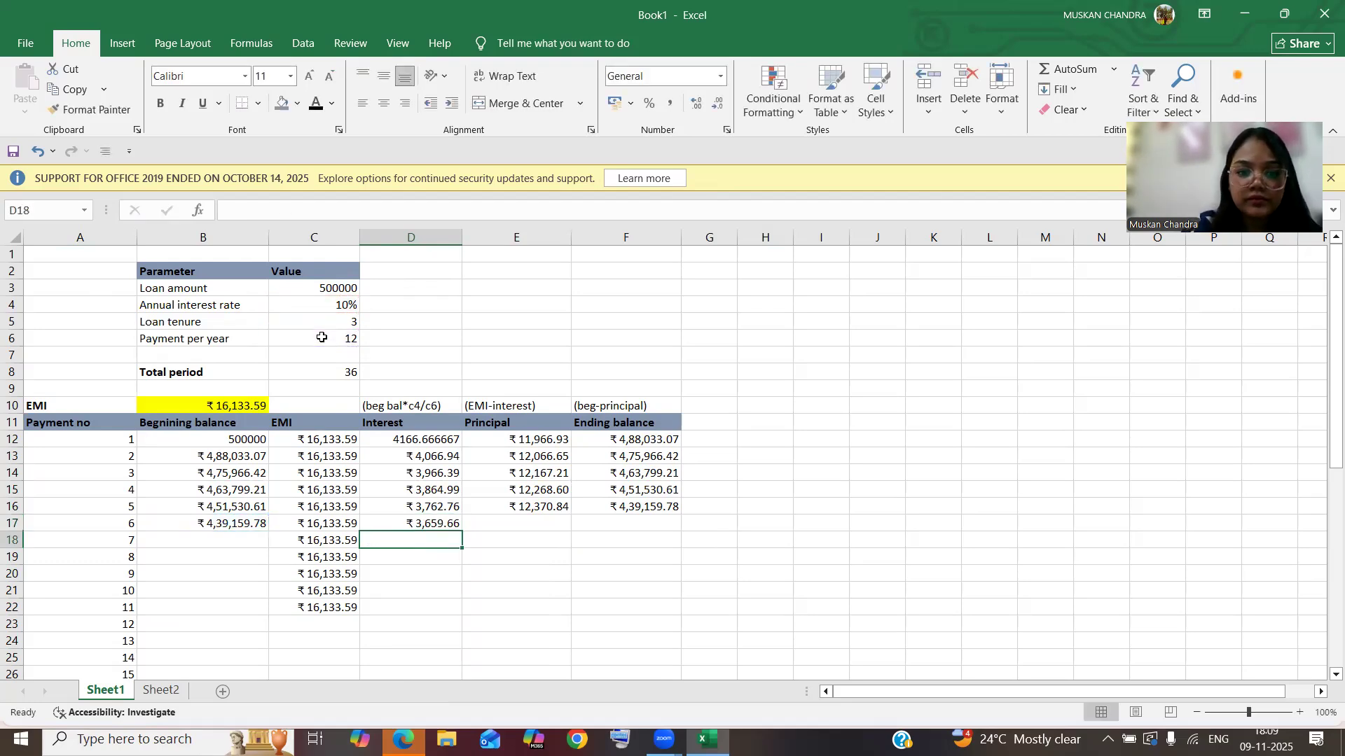
Step: Calculate payment 6's principal in E17 as EMI minus interest with =C17-D17
click(510, 519)
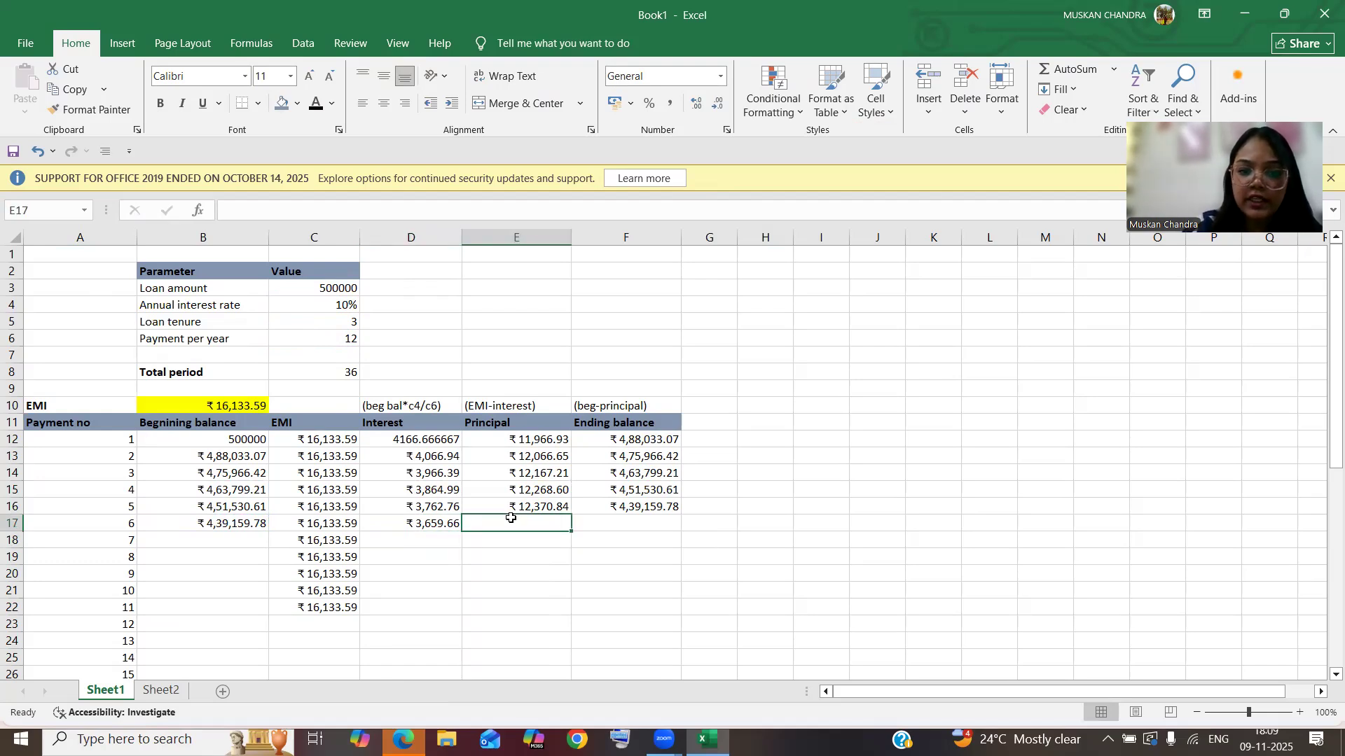
text(=)
click(345, 524)
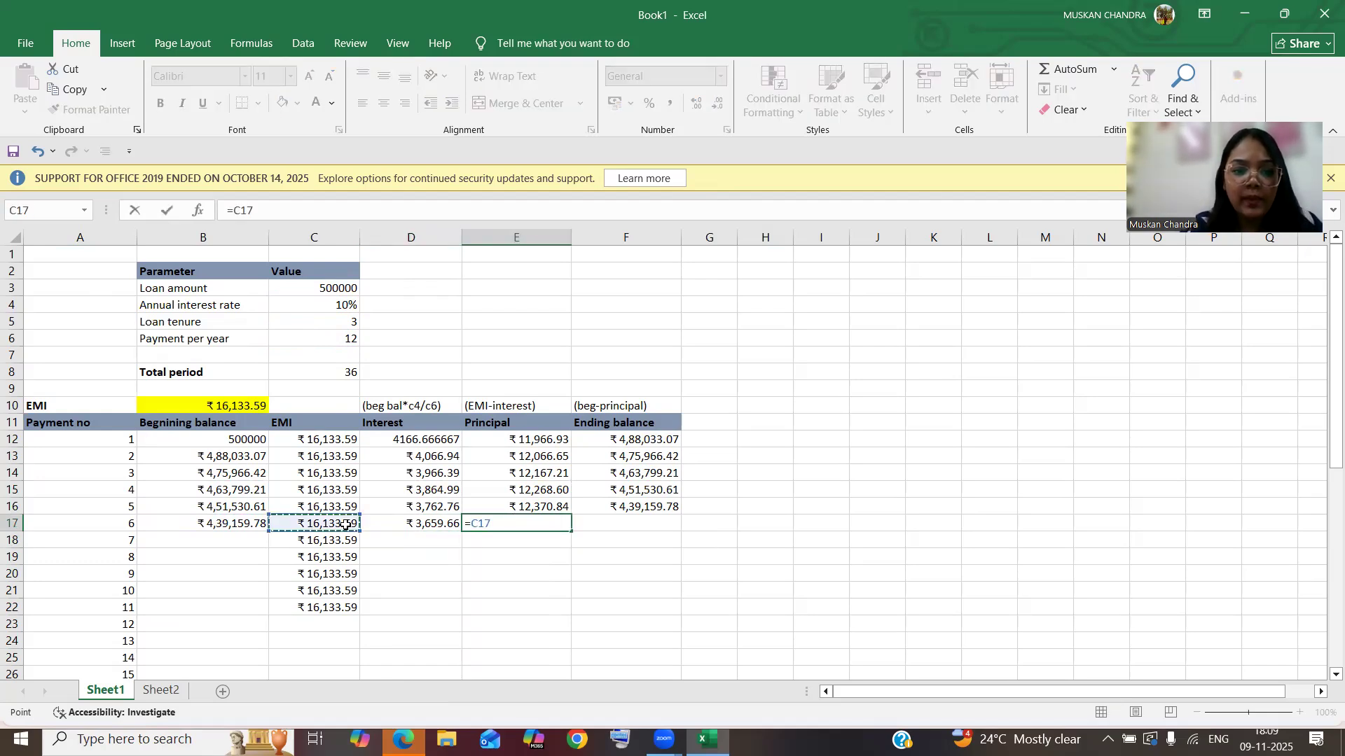
text(-)
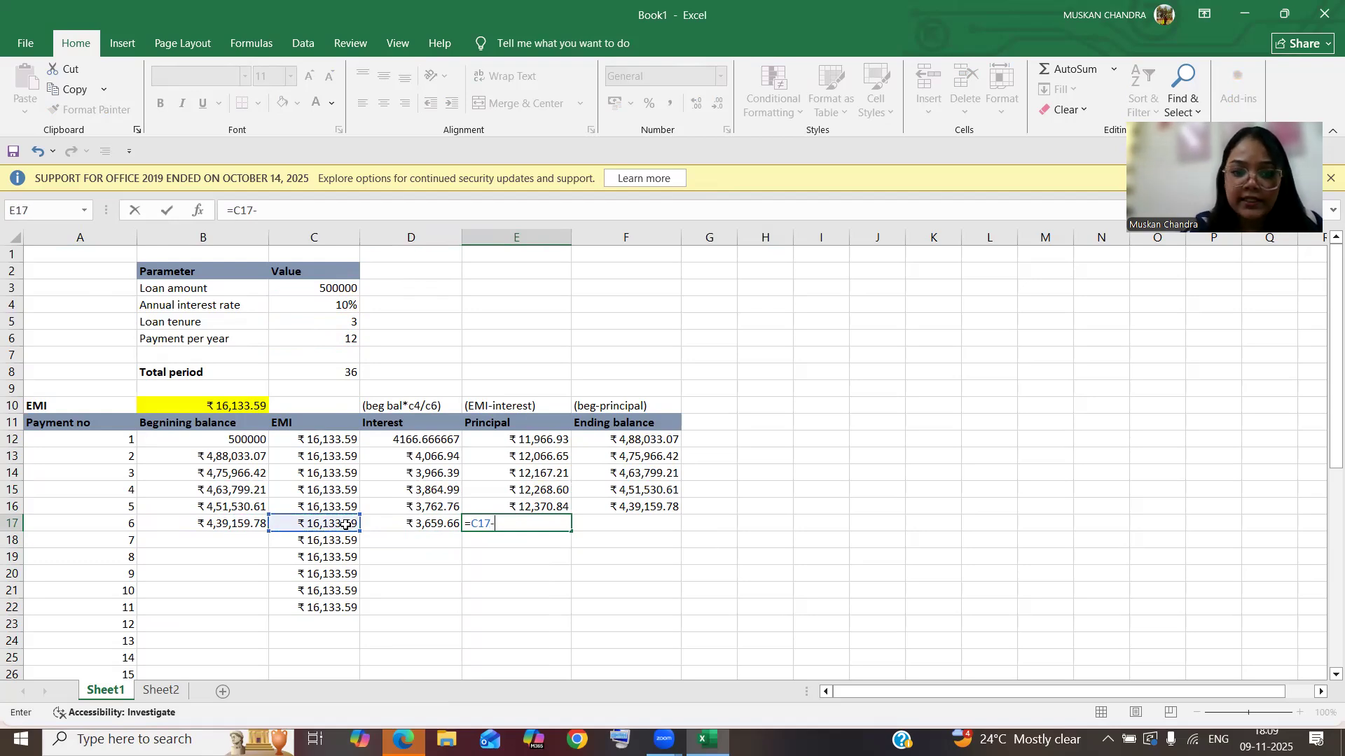
click(416, 524)
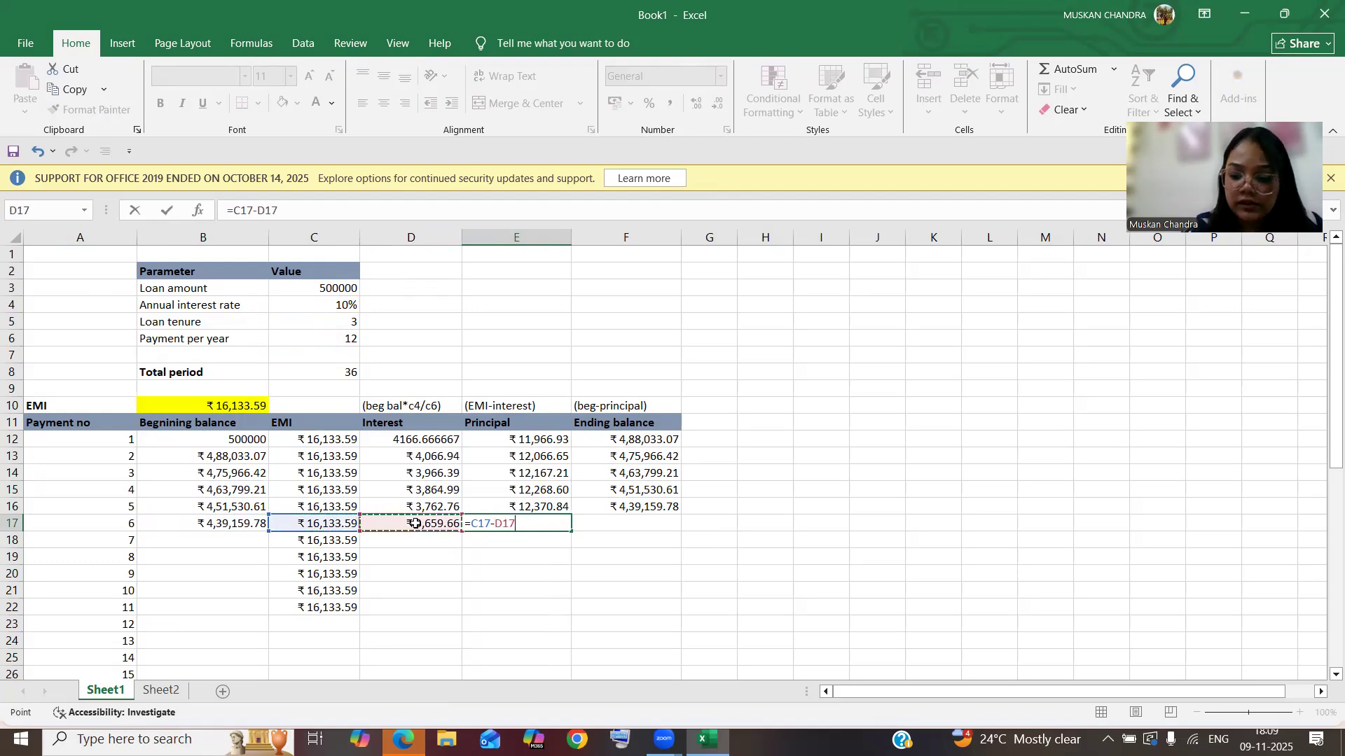
key(Return)
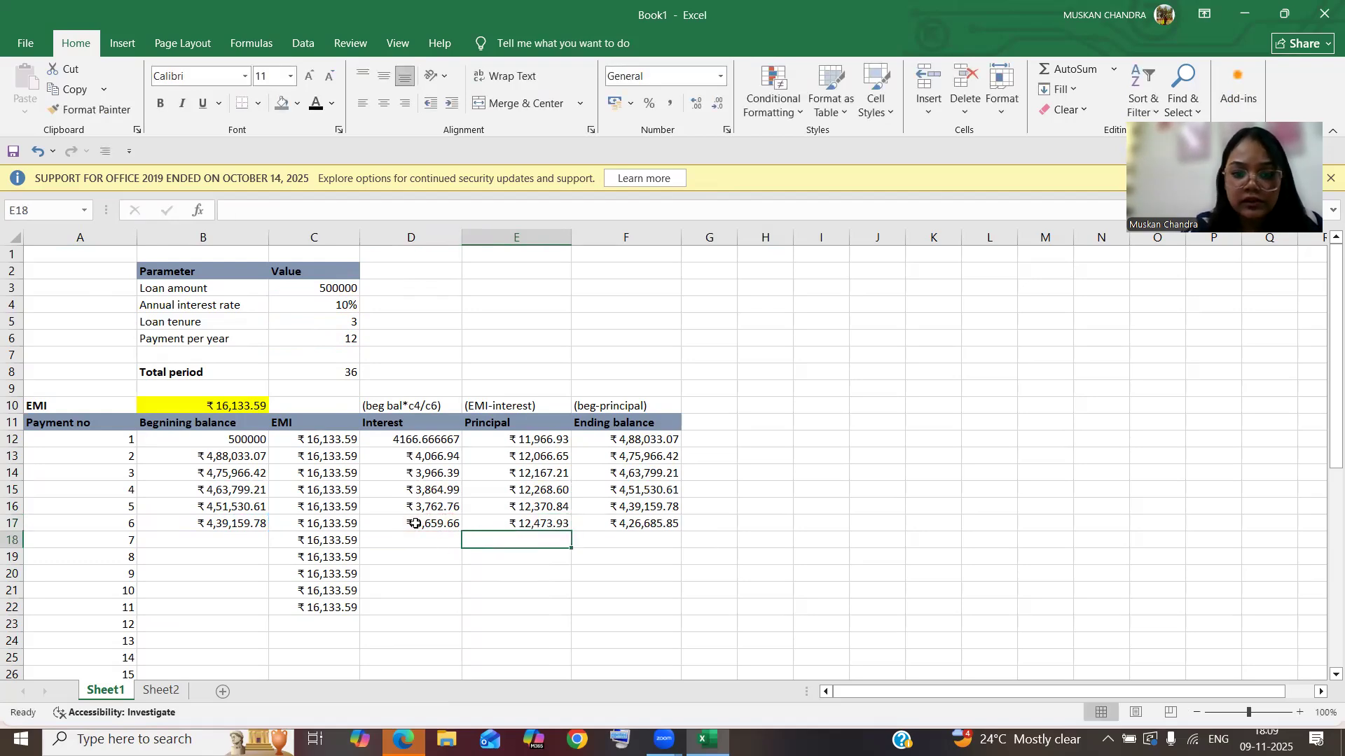
Step: Link payment 7's beginning balance in B18 to payment 6's ending balance with =F17
click(207, 544)
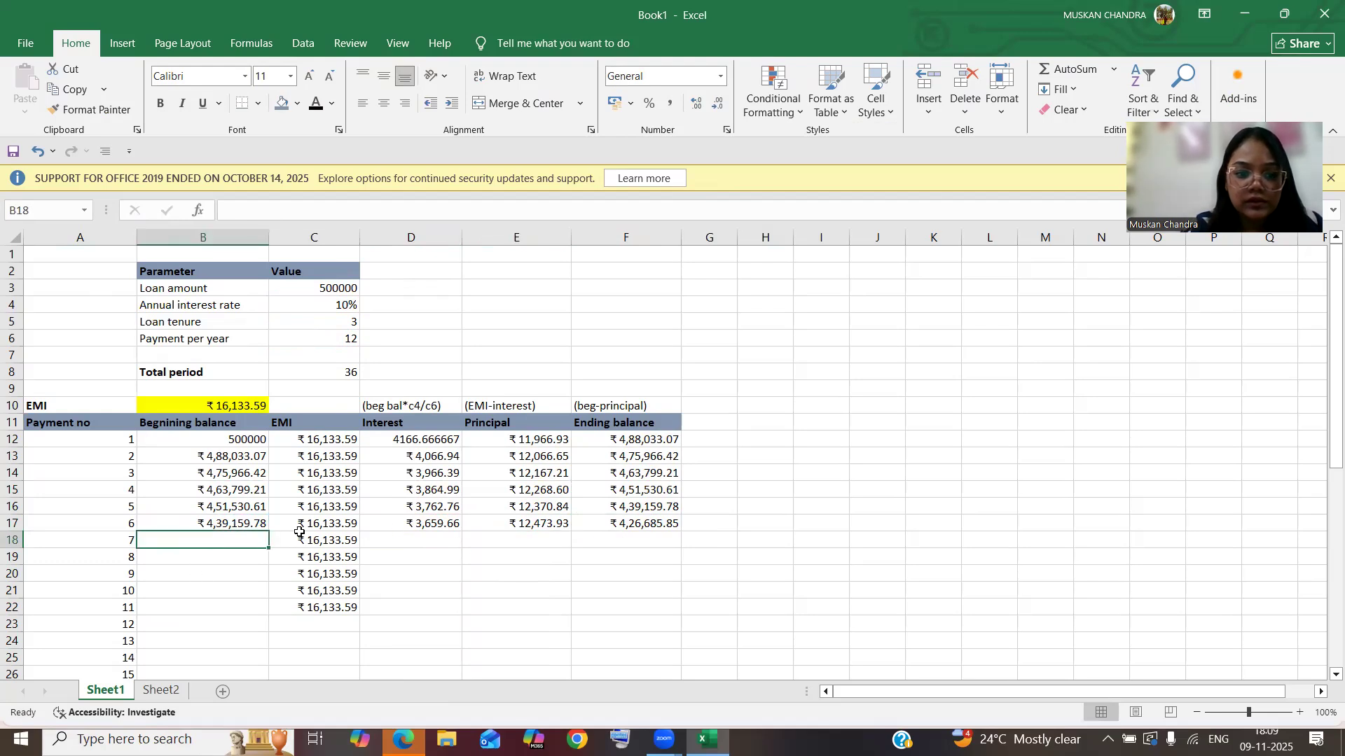
click(625, 525)
click(204, 545)
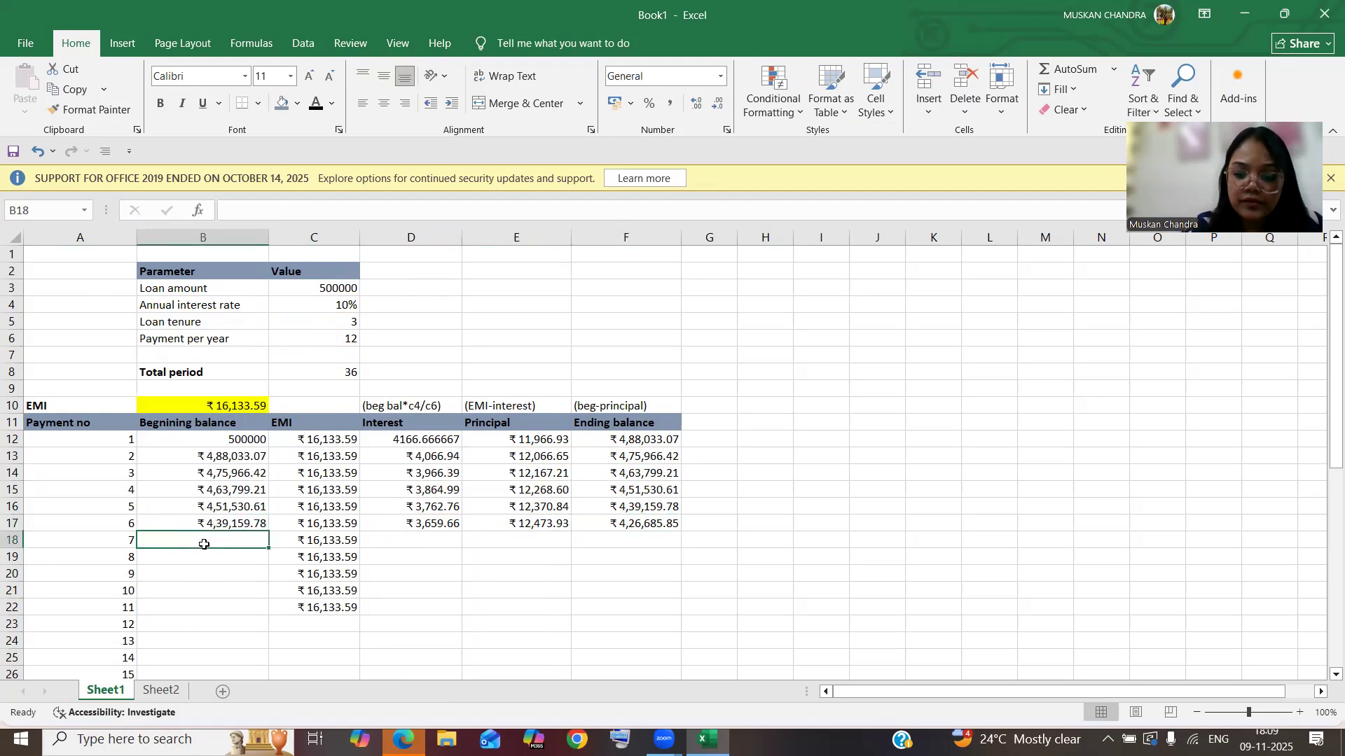
text(=)
click(630, 529)
key(Return)
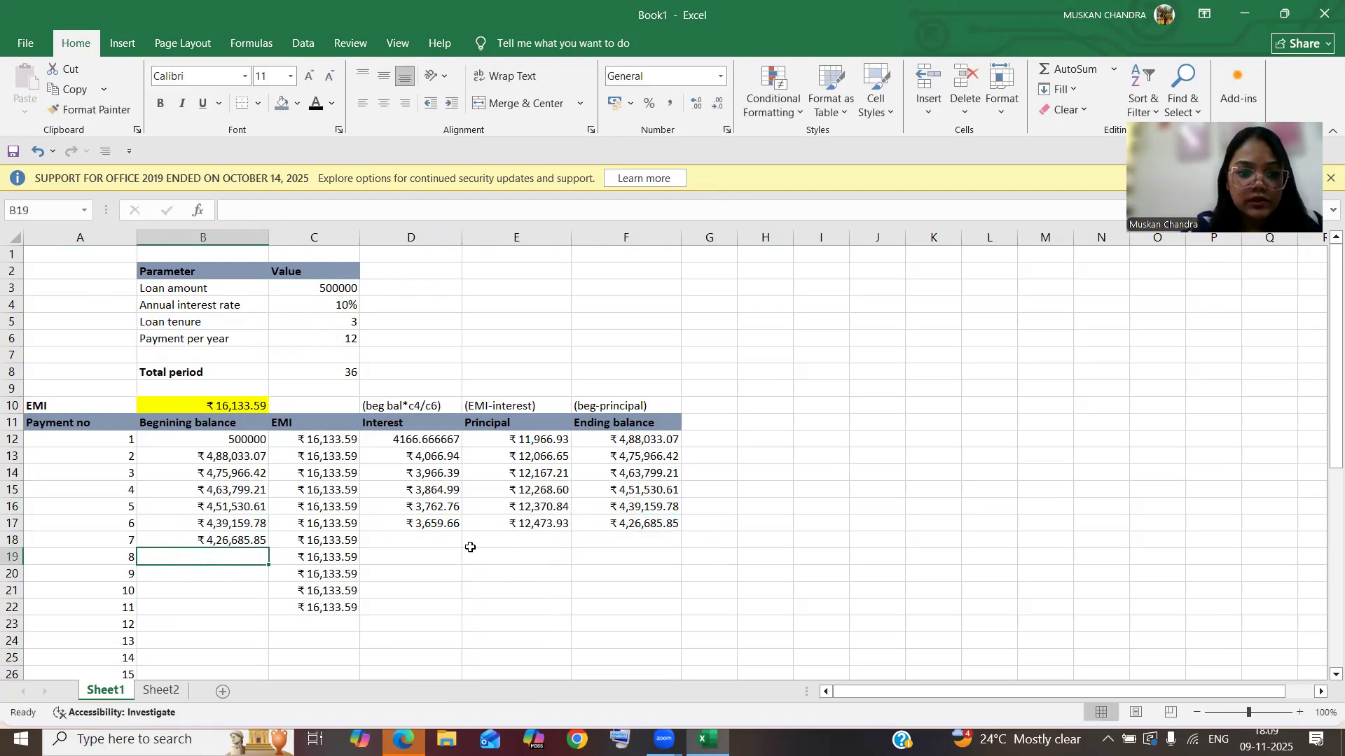
click(413, 538)
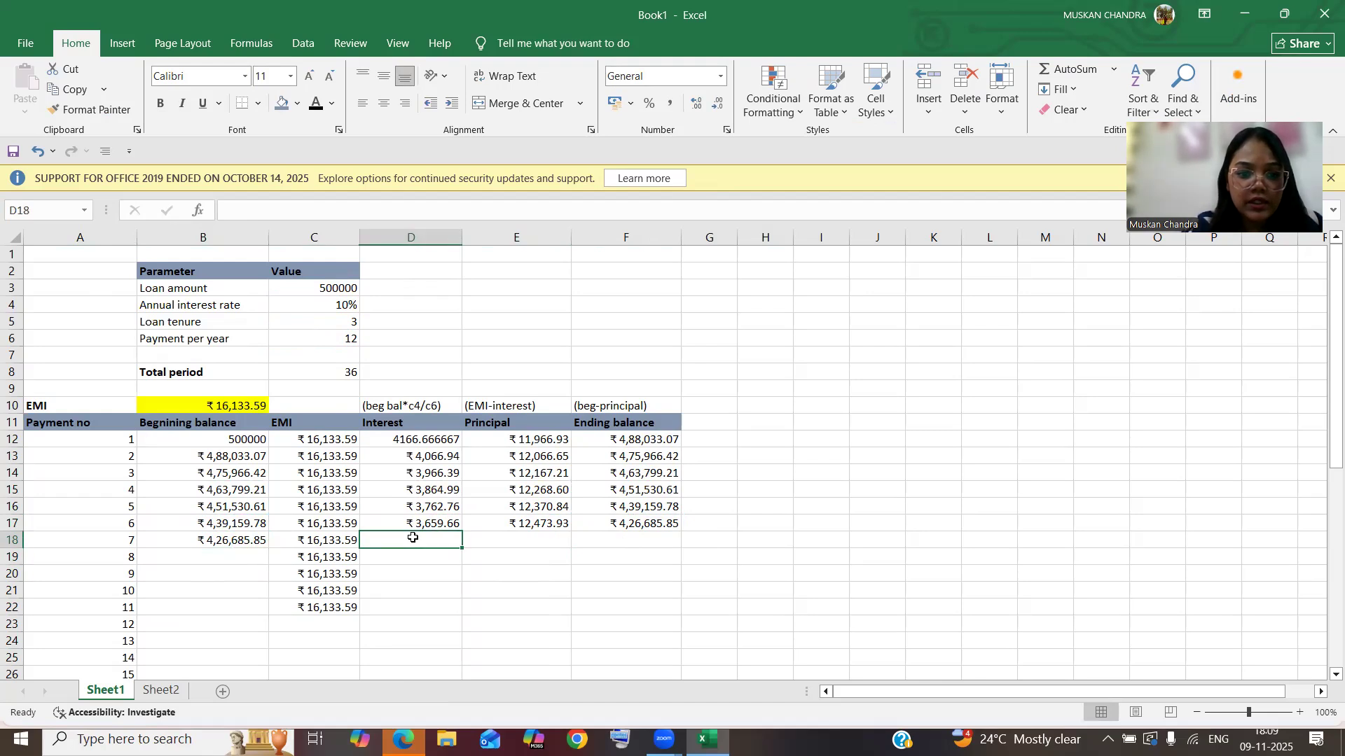
text(()
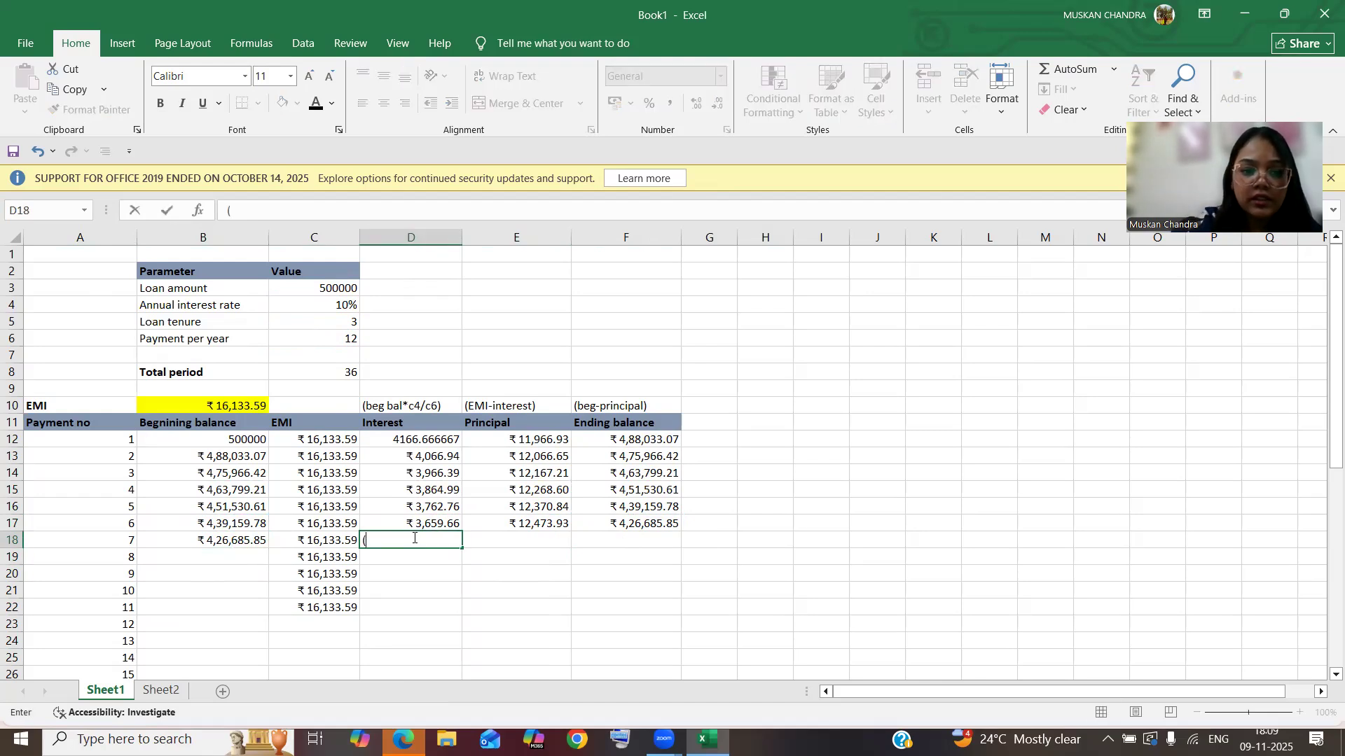
click(252, 541)
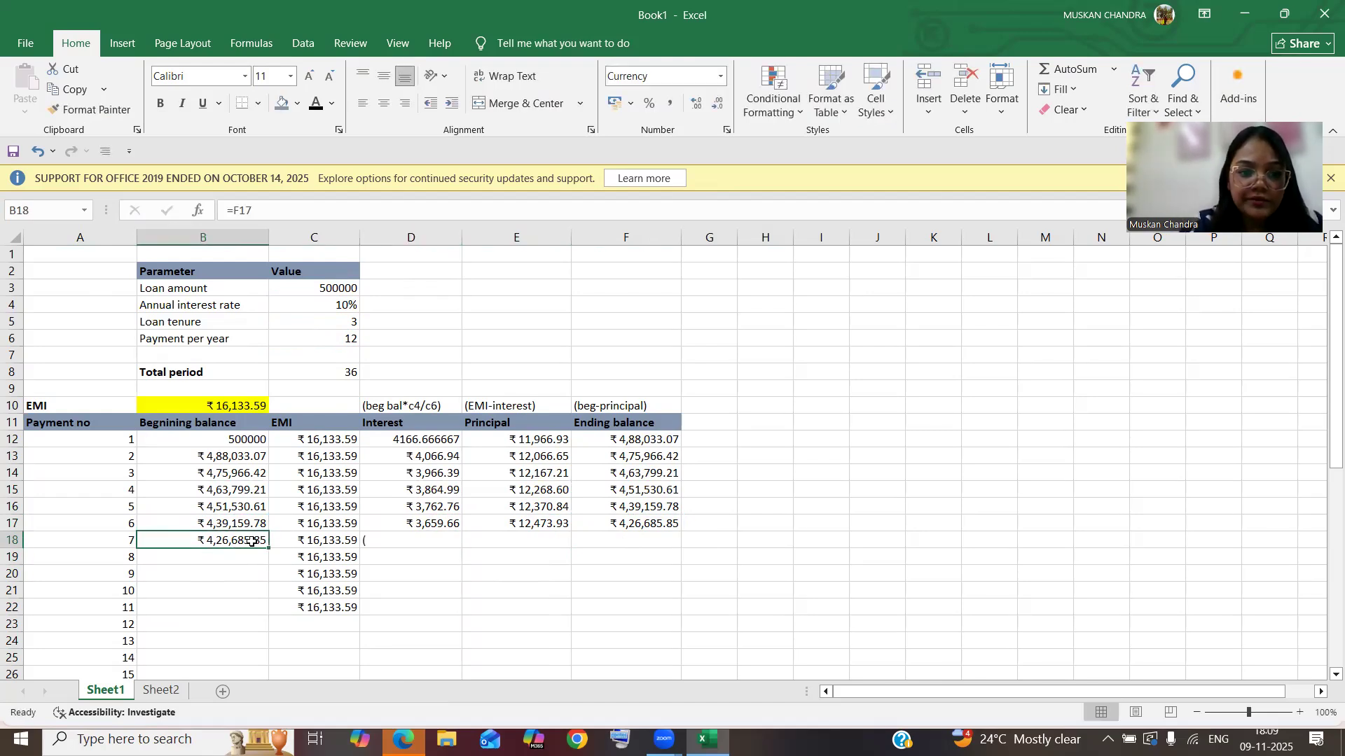
text(*)
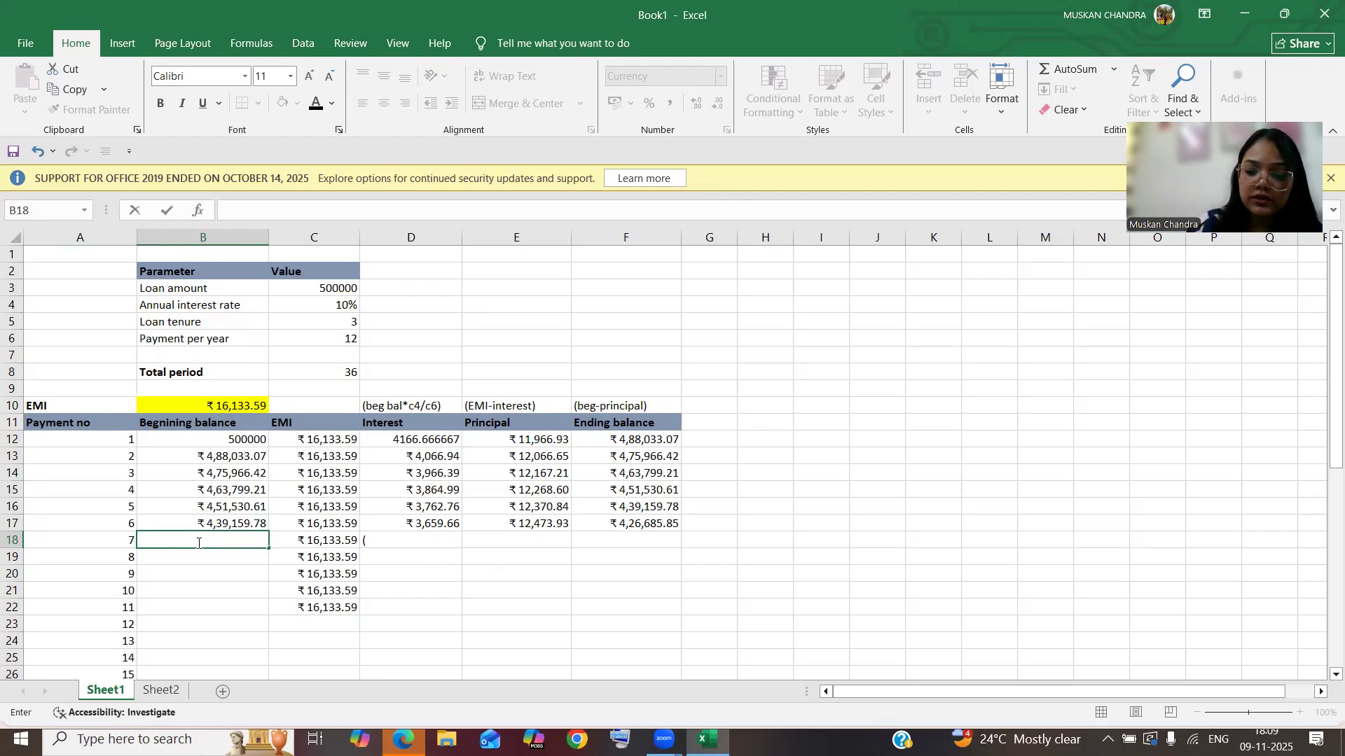
text(=)
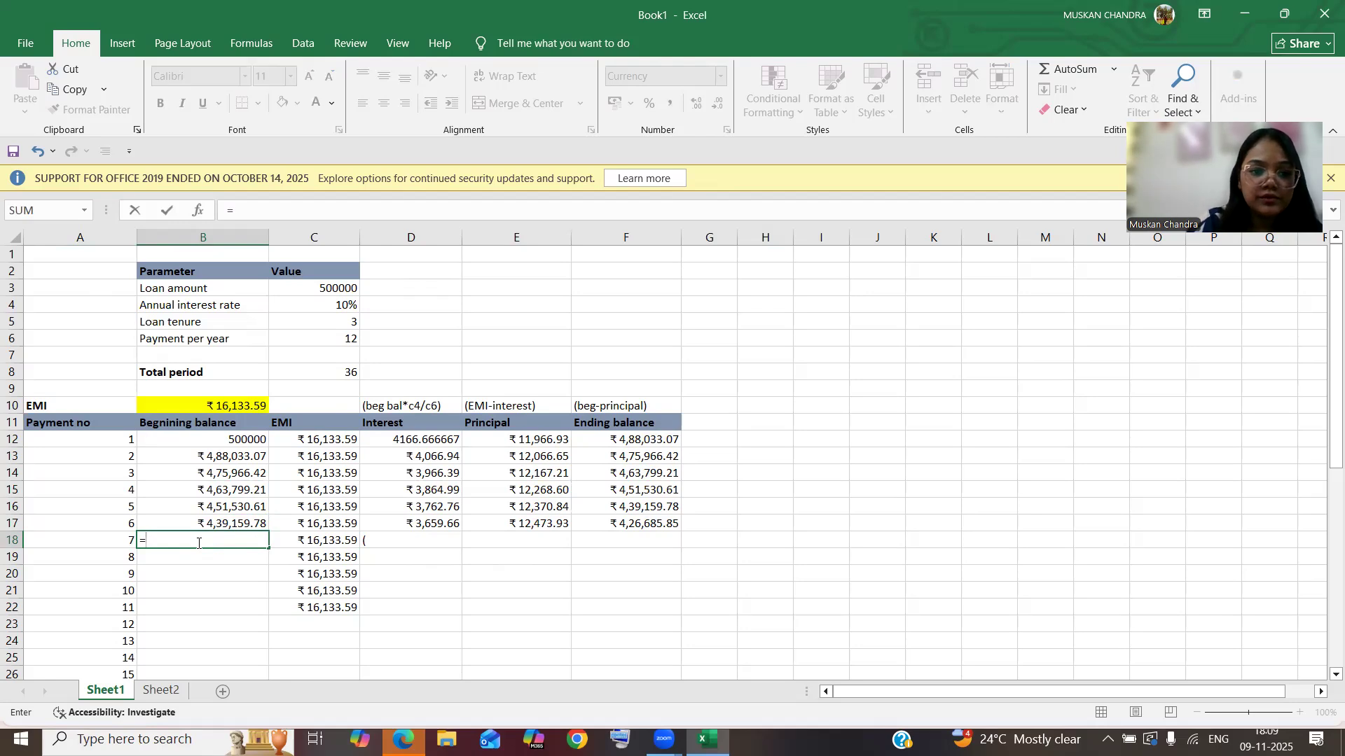
click(657, 524)
key(Return)
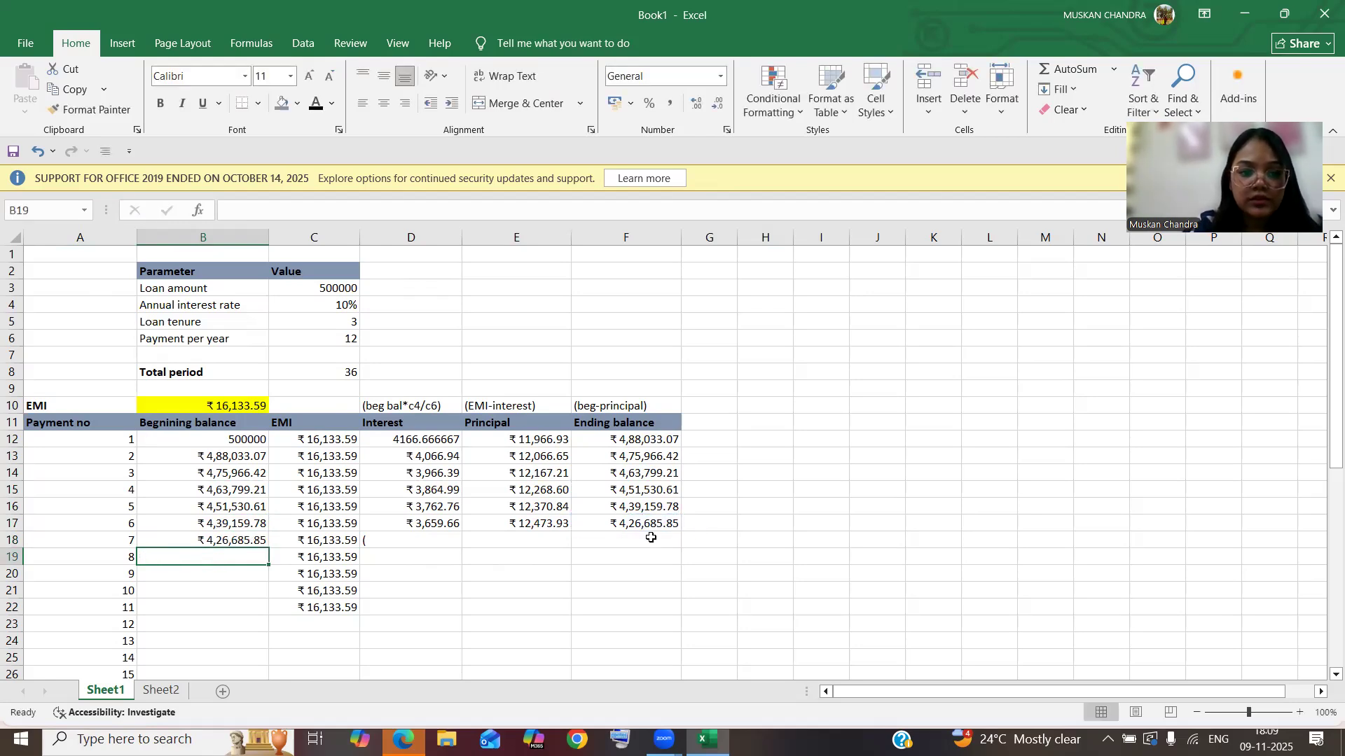
Step: Calculate payment 7's interest in D18 from its beginning balance, annual rate and payments per year with =B18*(C4/C6), replacing the stray bracket
click(390, 538)
key(BackSpace)
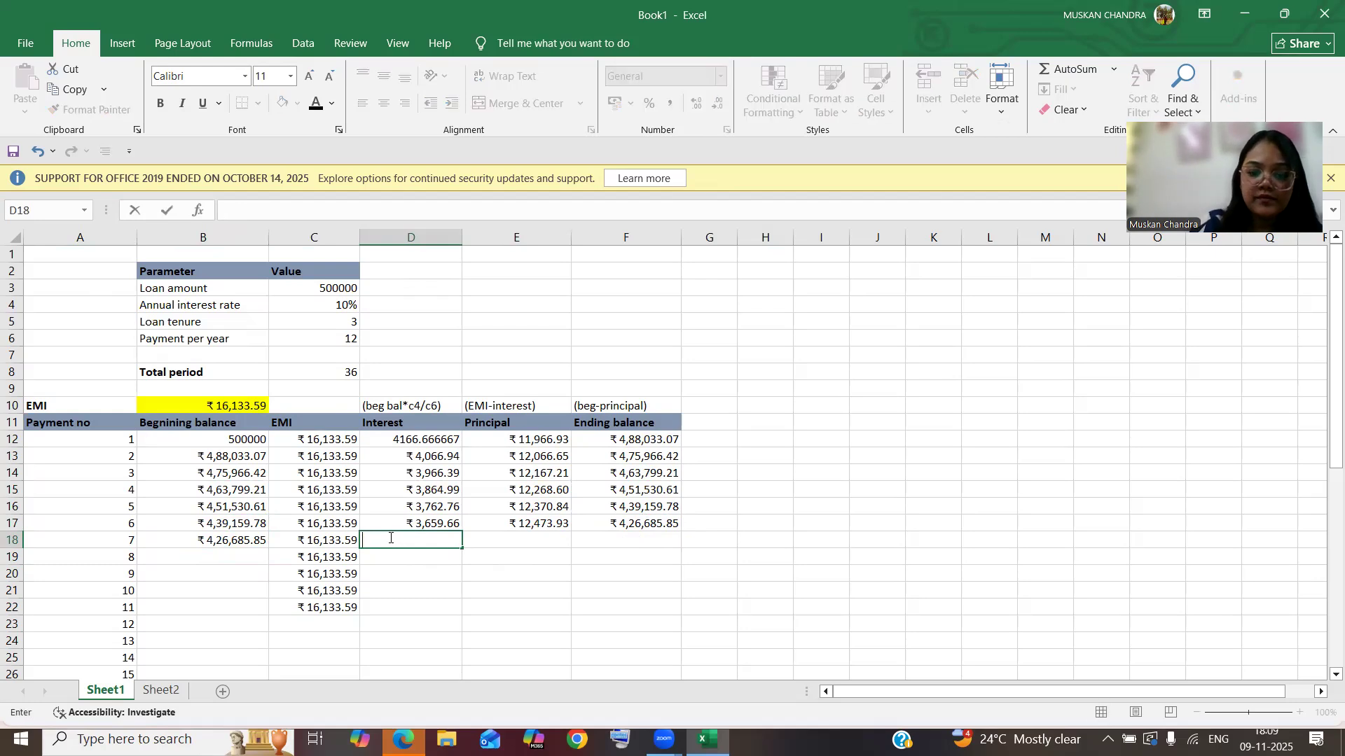
text(=)
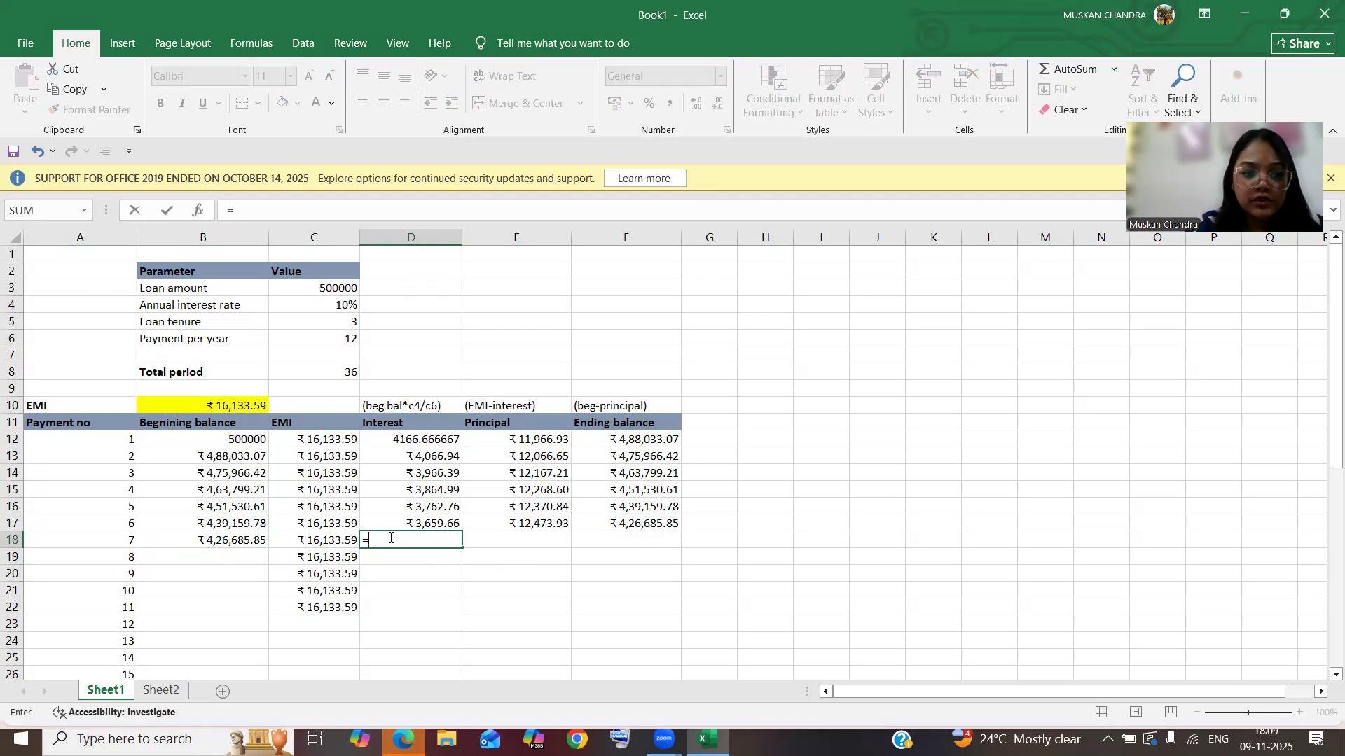
click(258, 541)
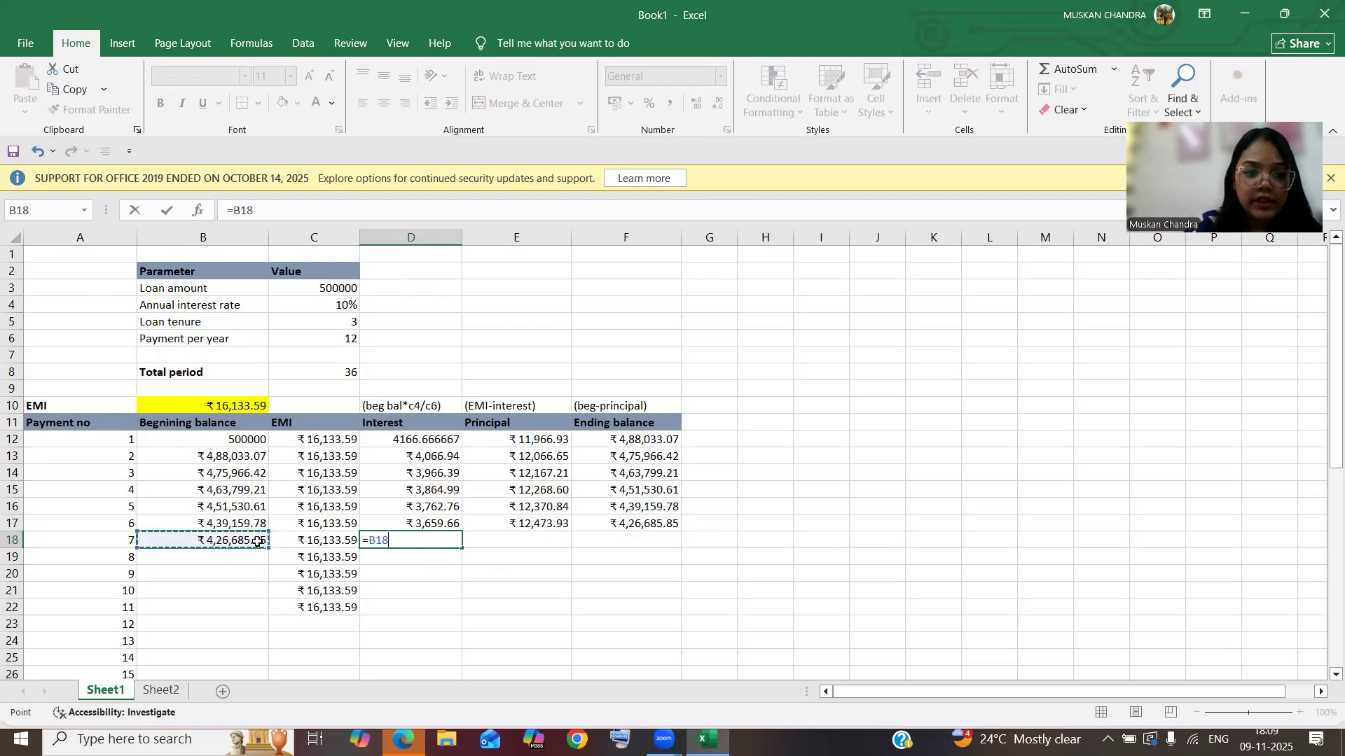
text(*)
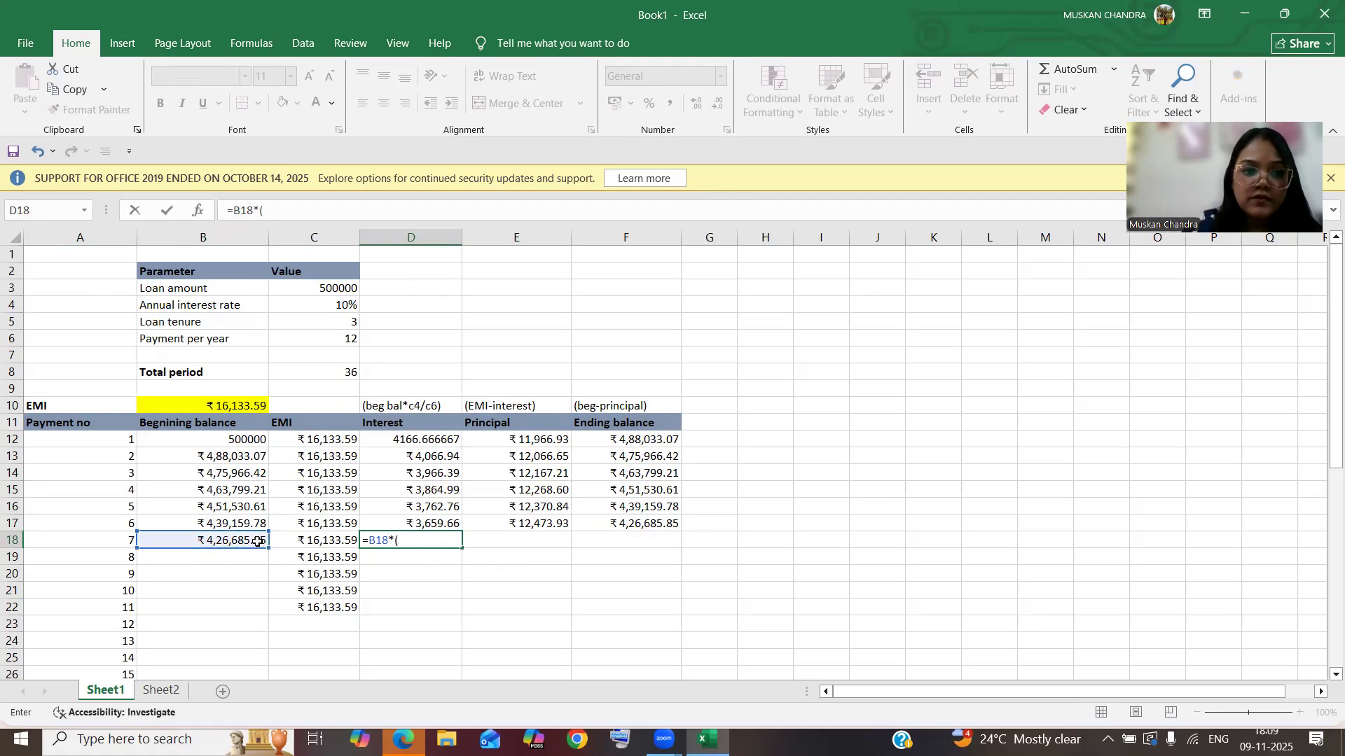
click(327, 309)
text(/)
click(341, 336)
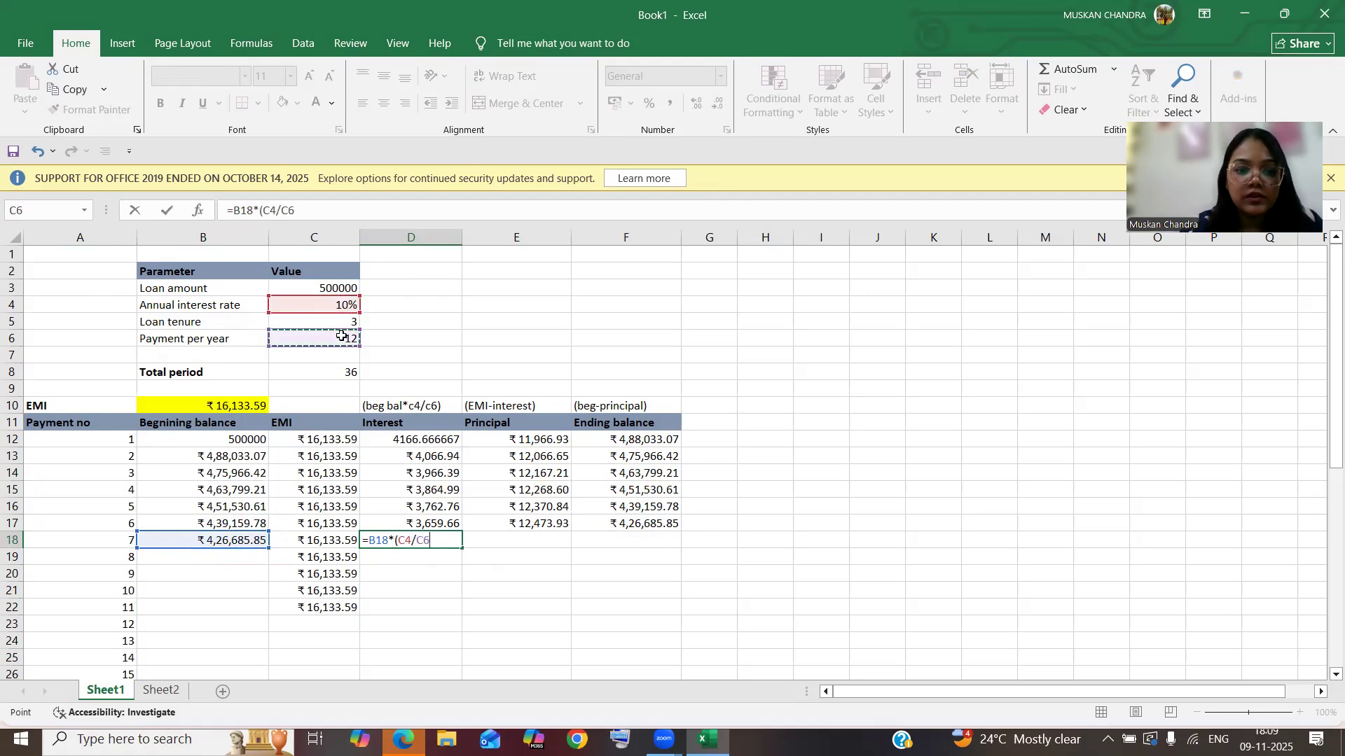
text())
key(Return)
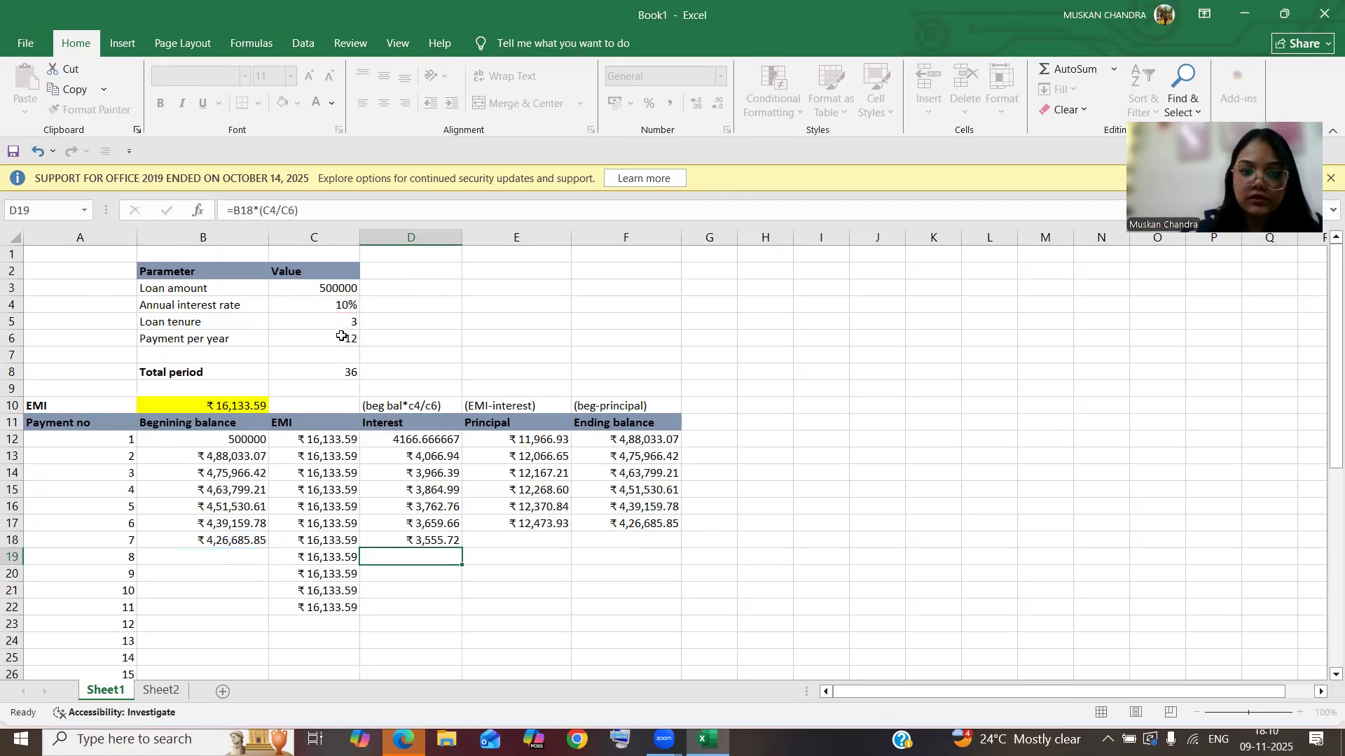
Step: Calculate payment 7's principal in E18 as EMI minus interest with =C18-D18
click(505, 543)
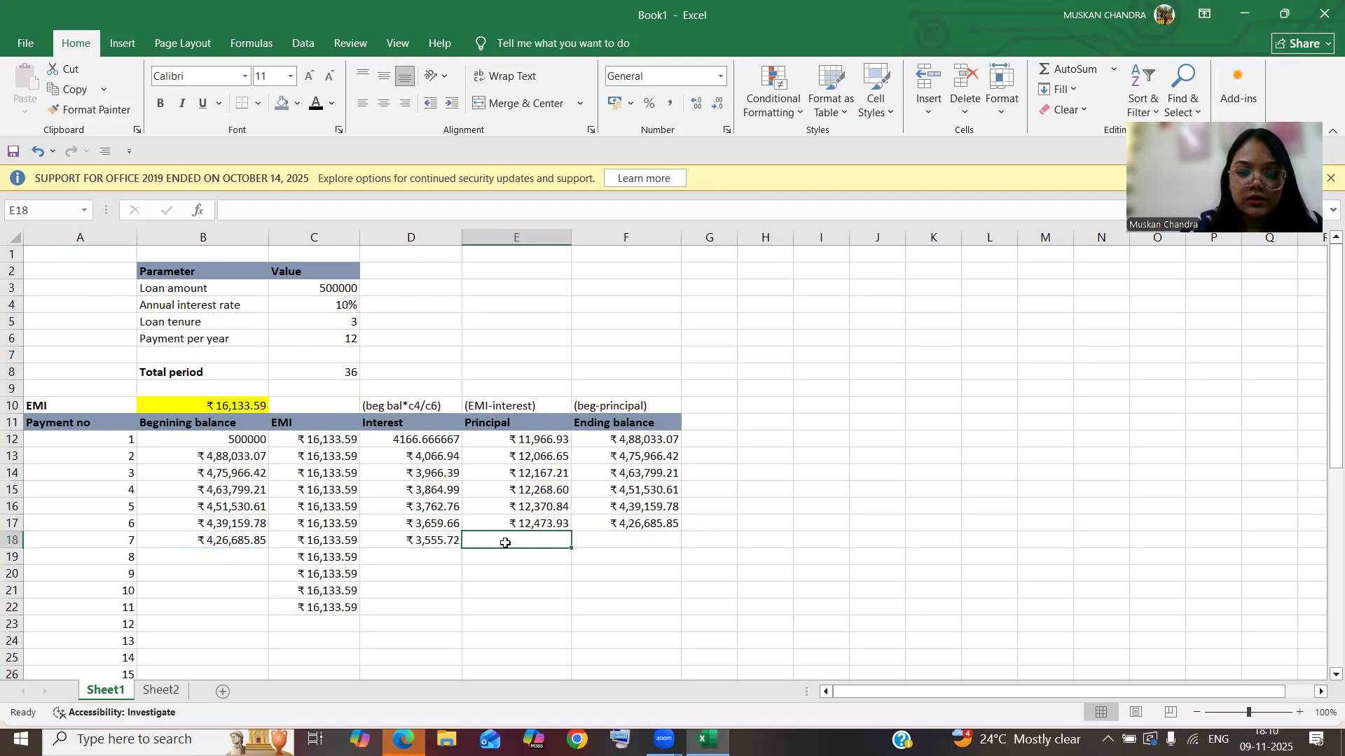
text(=)
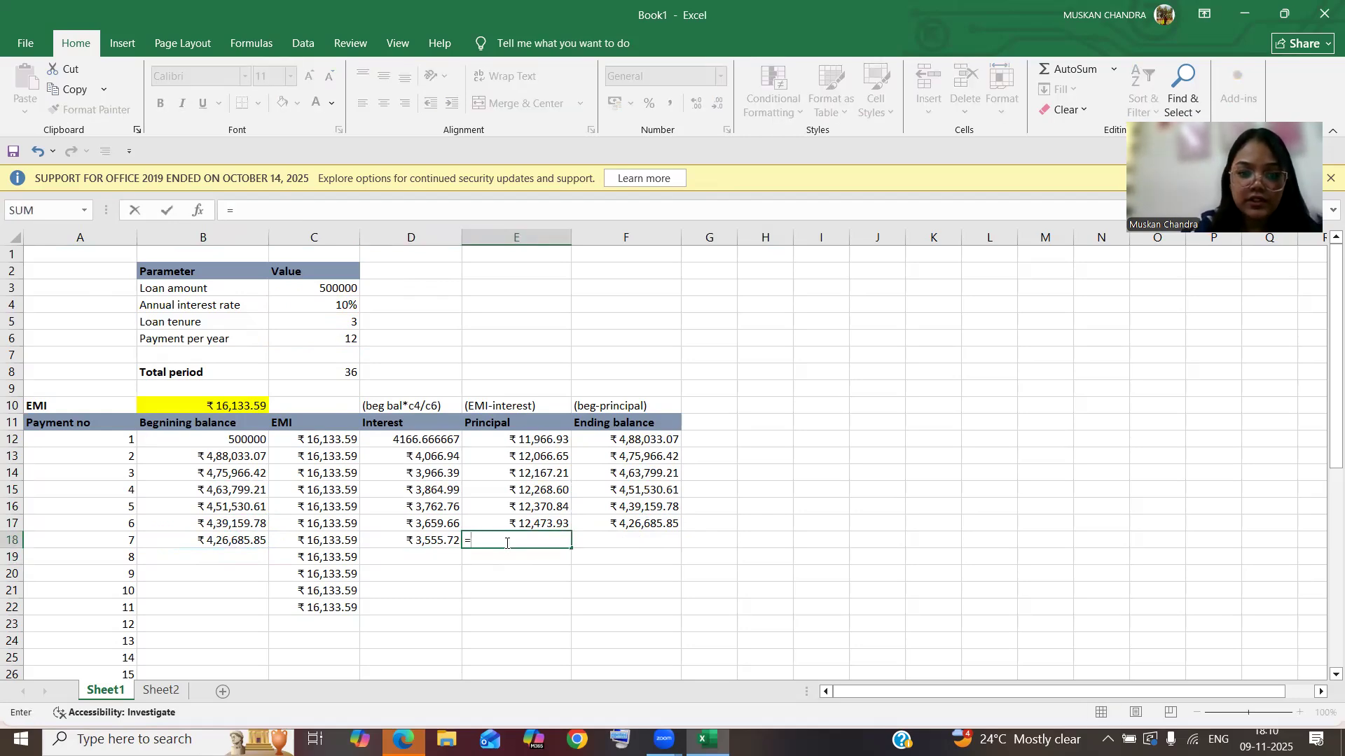
click(353, 539)
text(-)
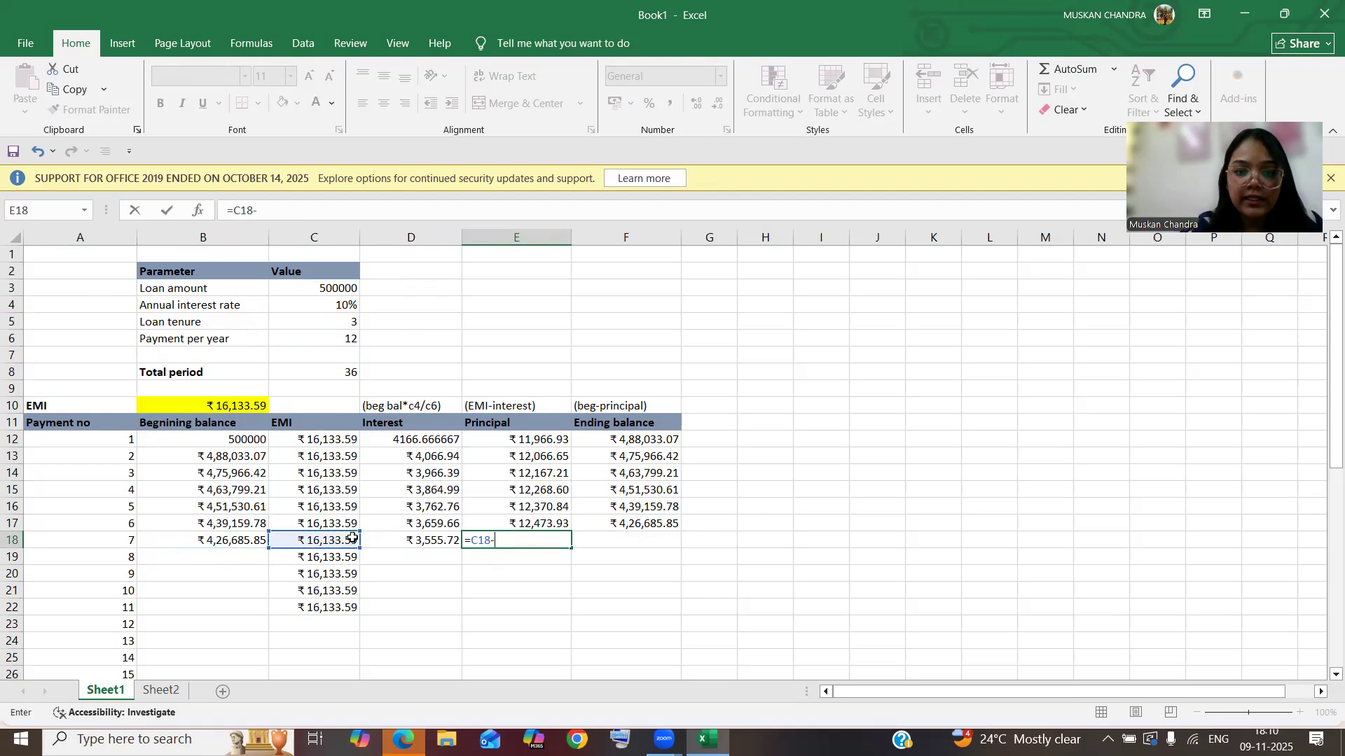
click(435, 546)
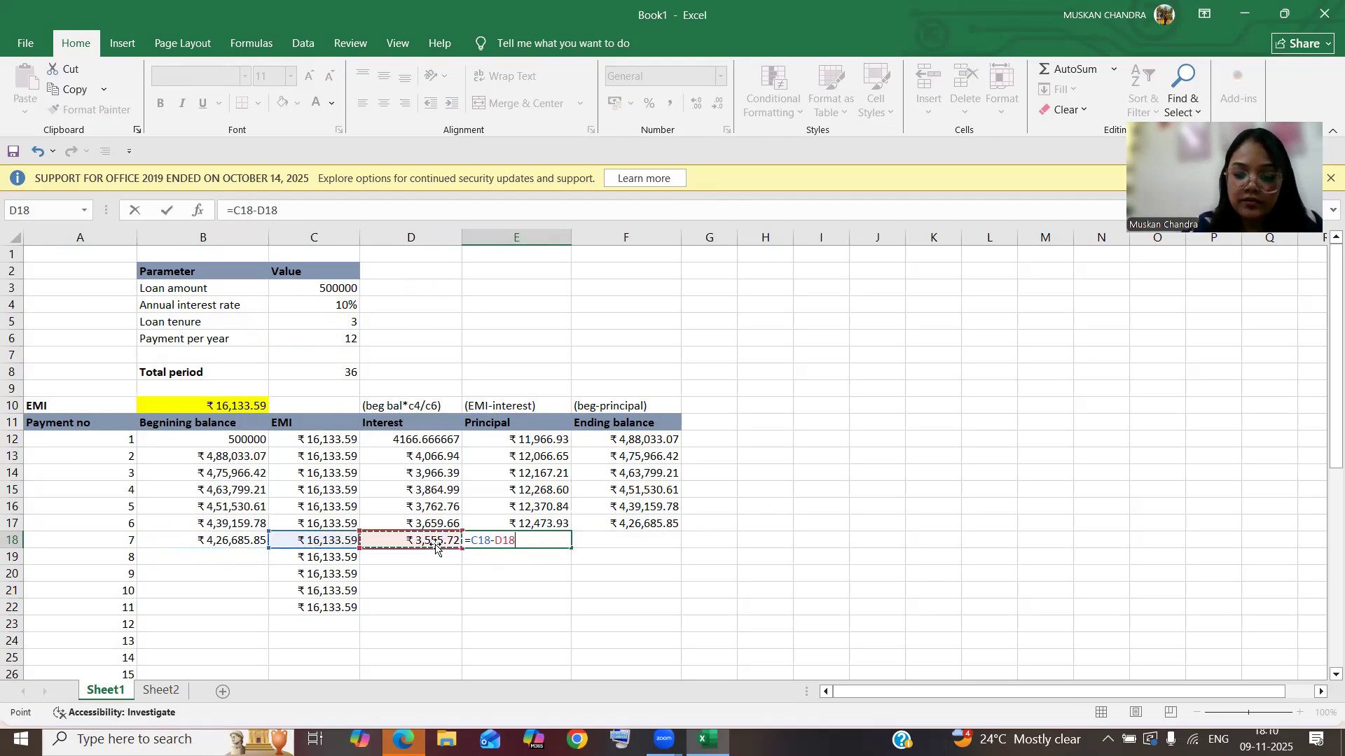
key(Return)
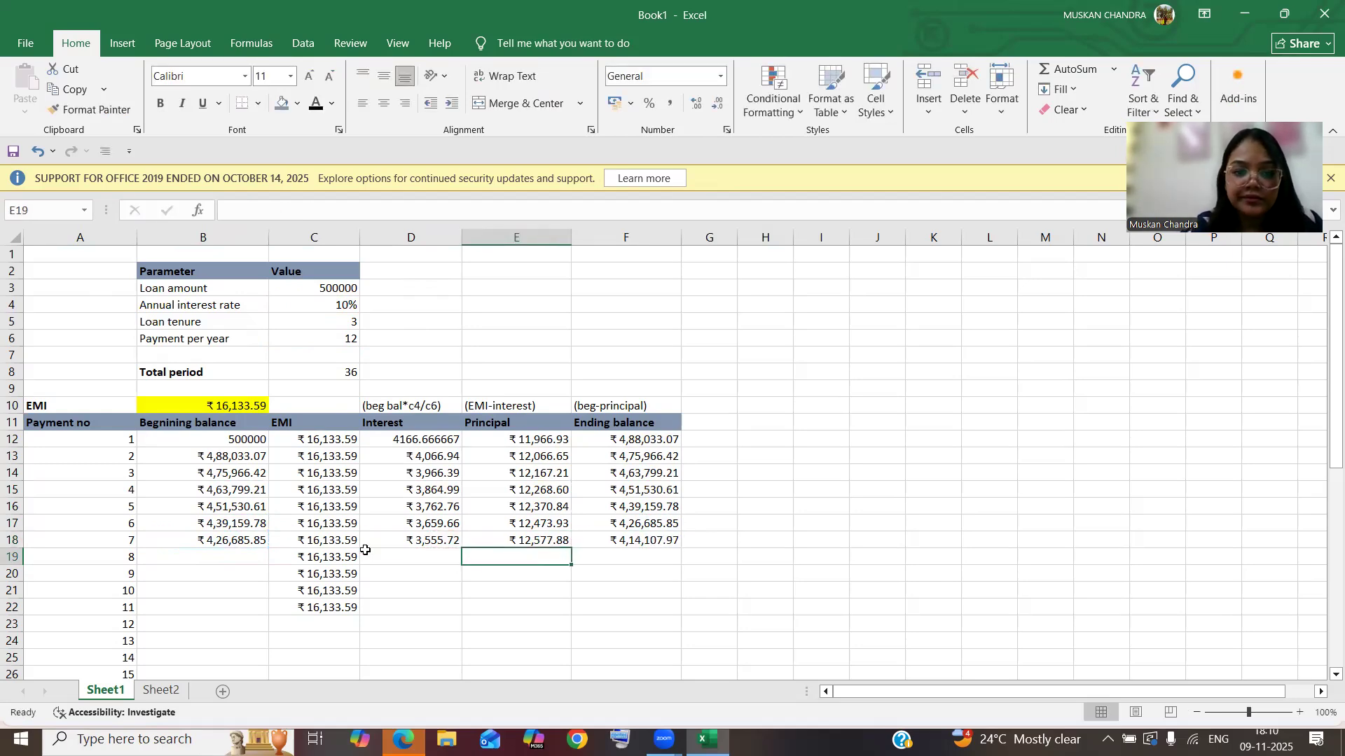
Step: Link payment 8's beginning balance in B19 to payment 7's ending balance with =F18
click(250, 557)
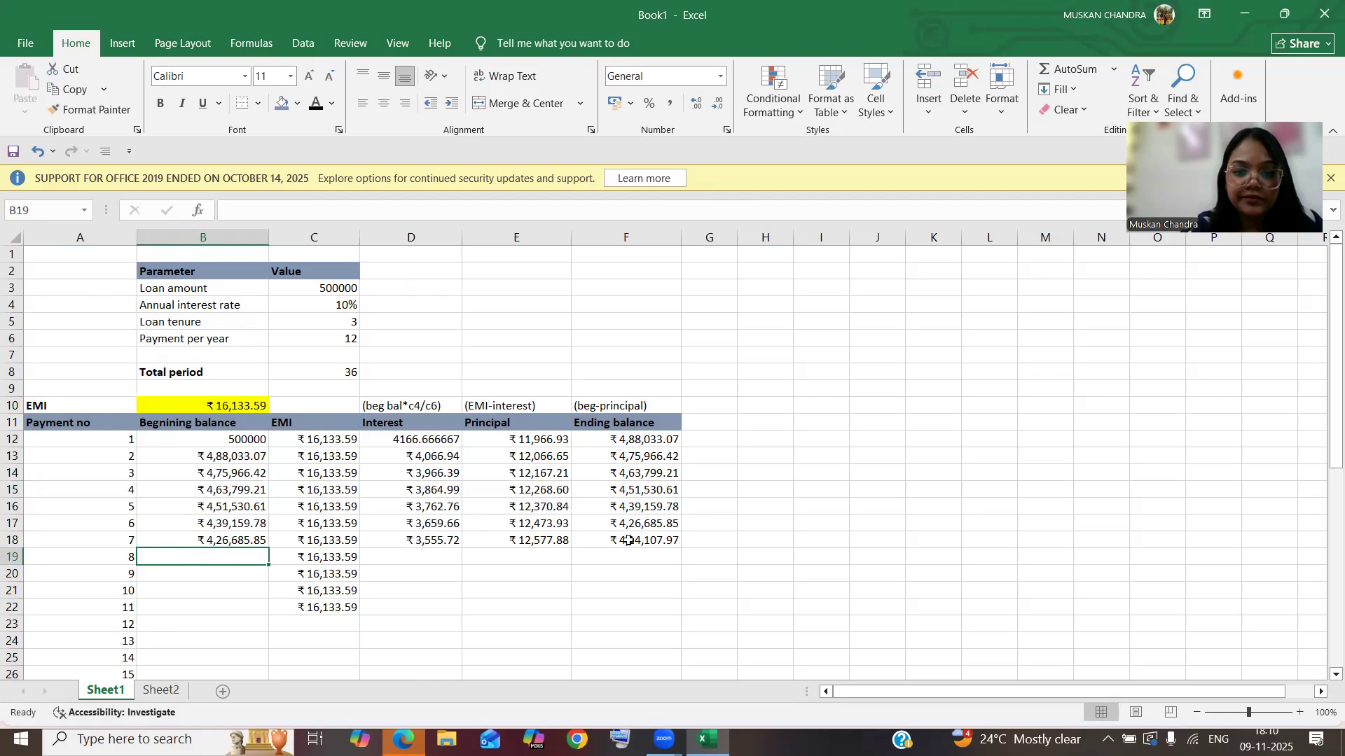
click(624, 542)
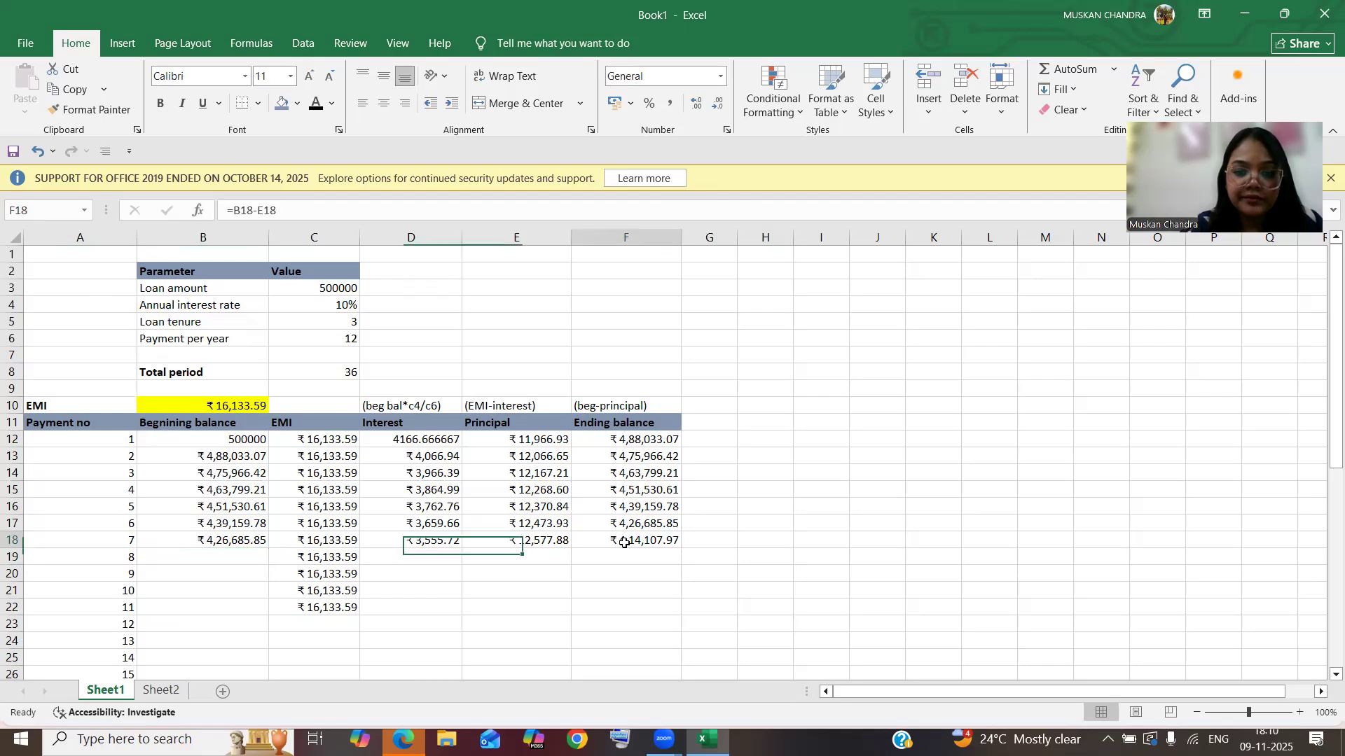
click(215, 554)
text(=)
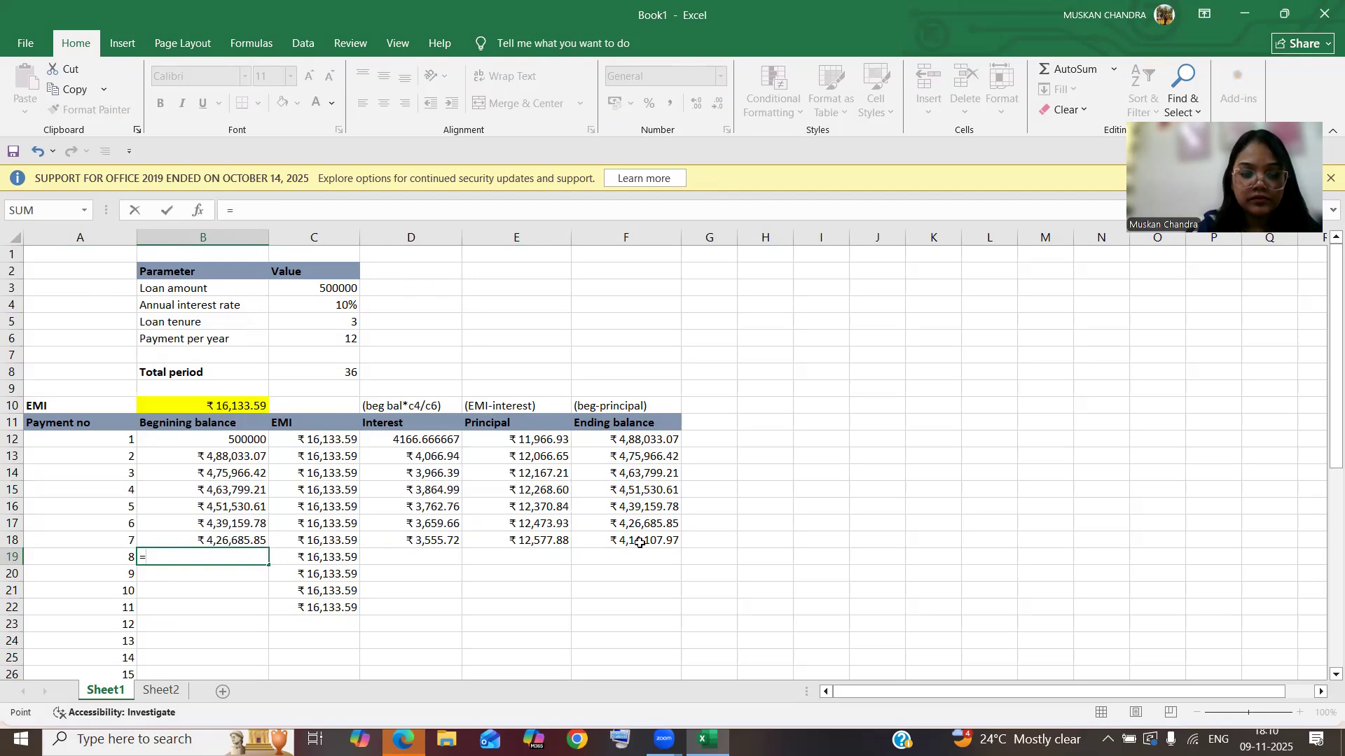
click(640, 543)
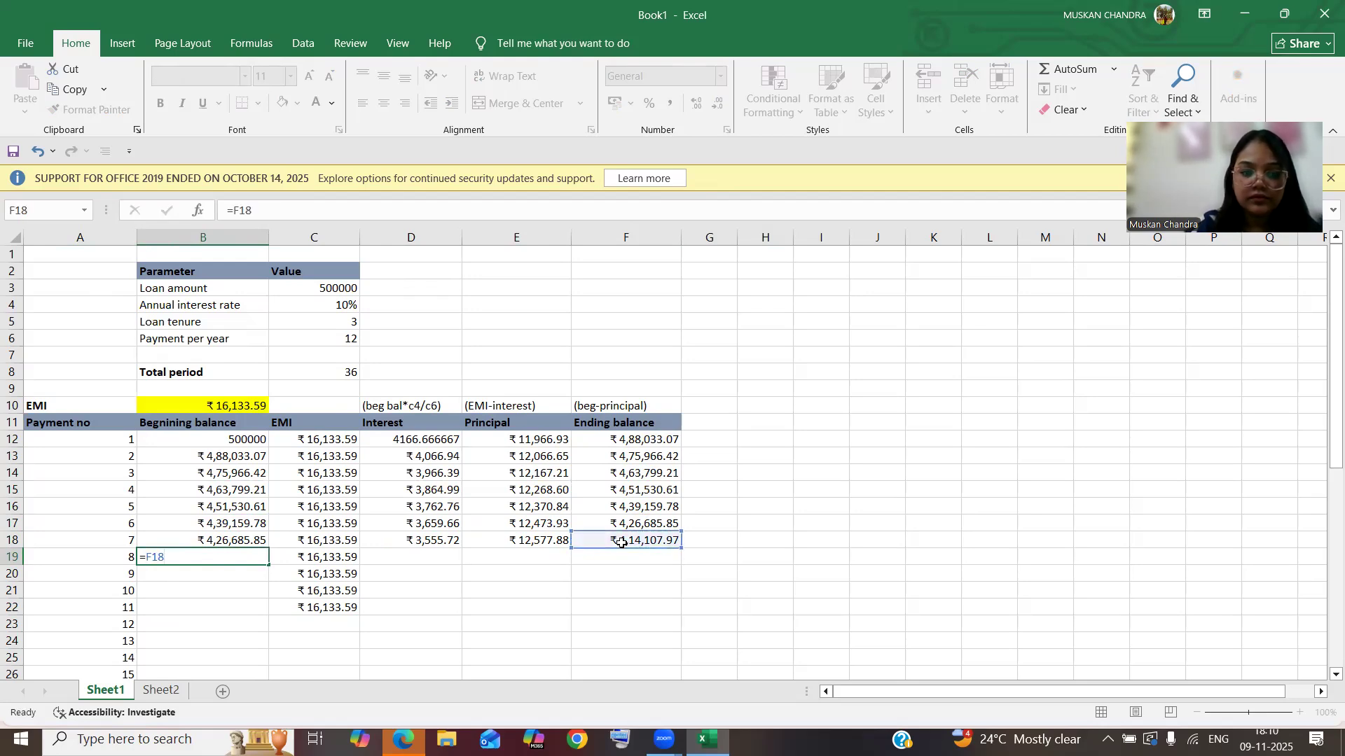
key(Return)
click(411, 558)
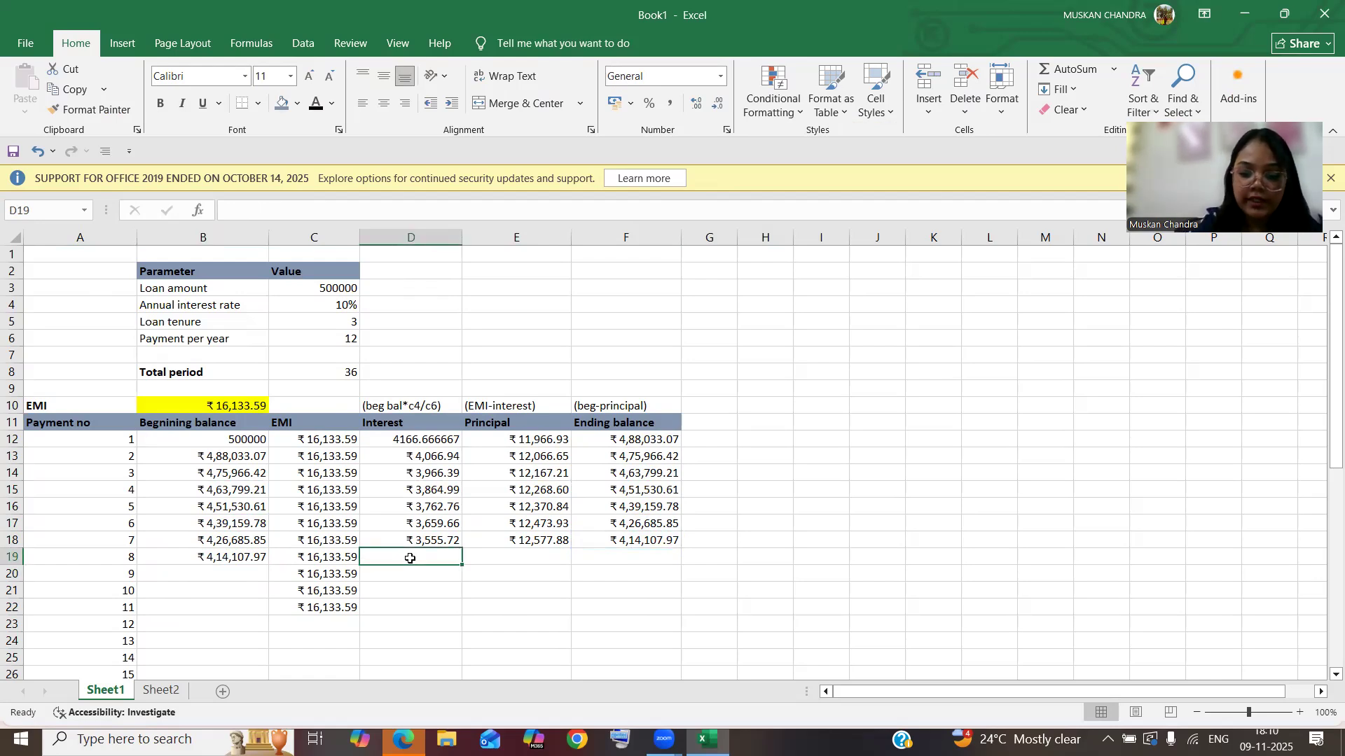
text(()
click(250, 559)
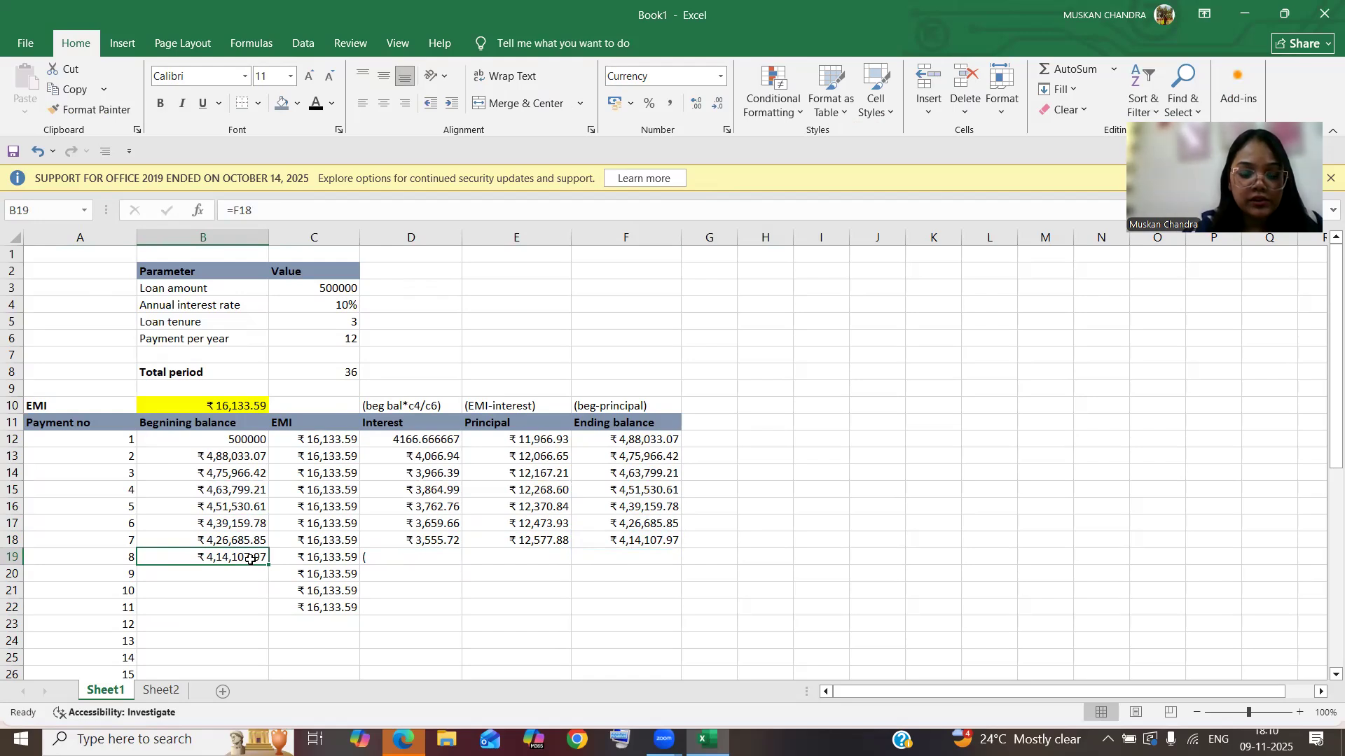
Step: Calculate payment 8's interest in D19 from its beginning balance, annual rate and payments per year with =B19*(C4/C6), replacing the stray bracket
click(376, 559)
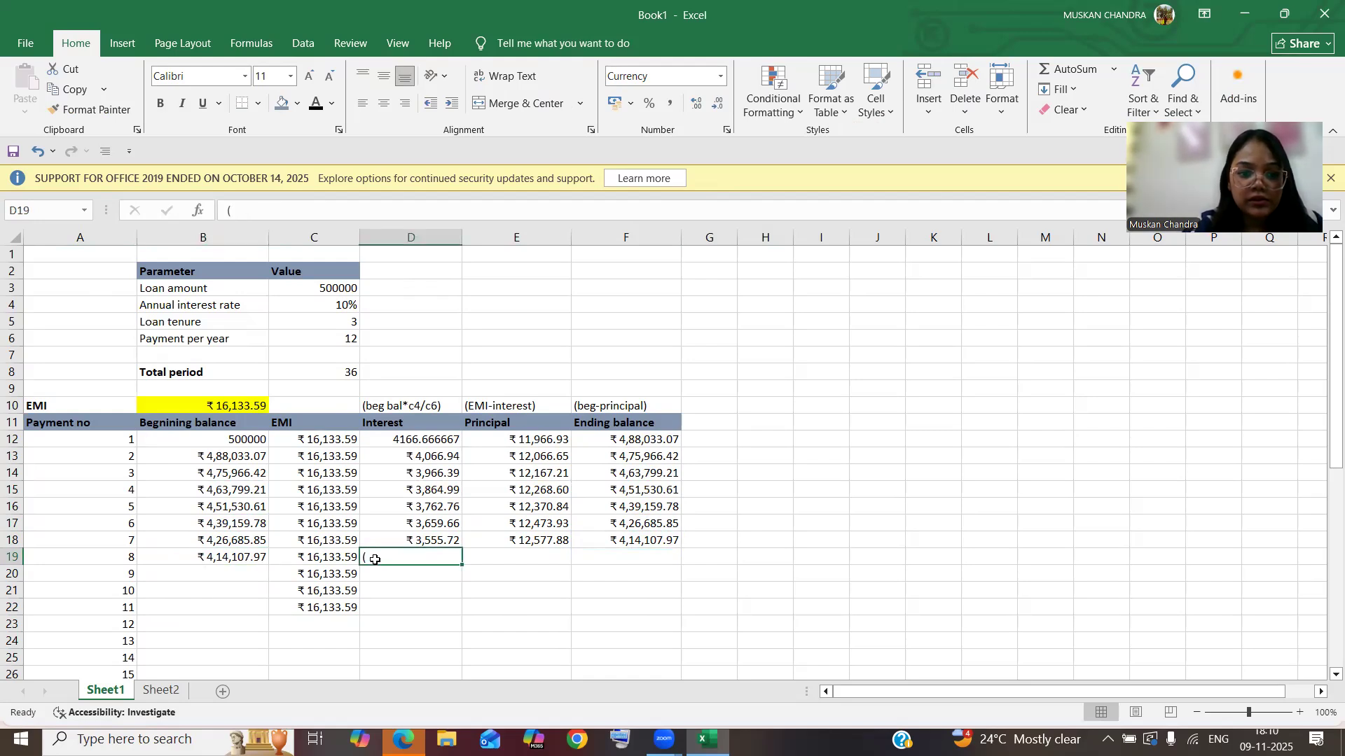
key(BackSpace)
text(=)
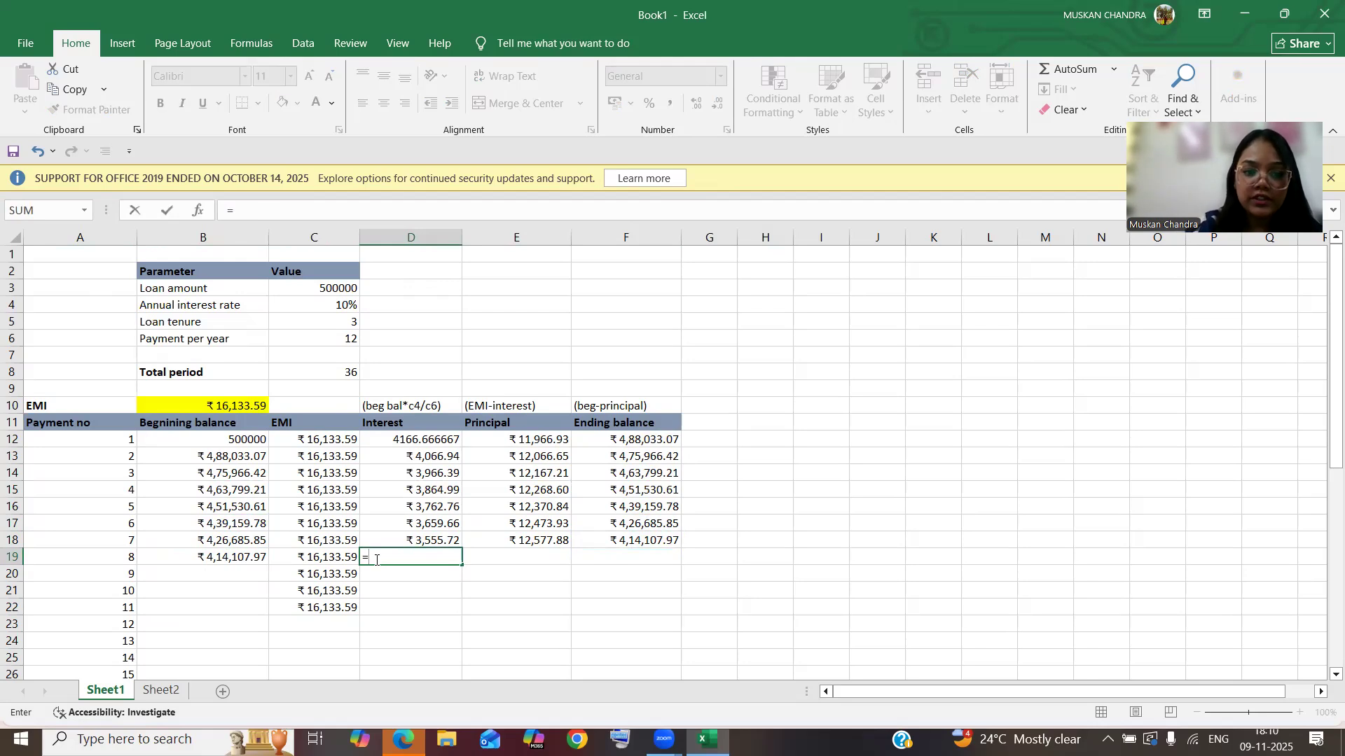
click(202, 558)
text(*)
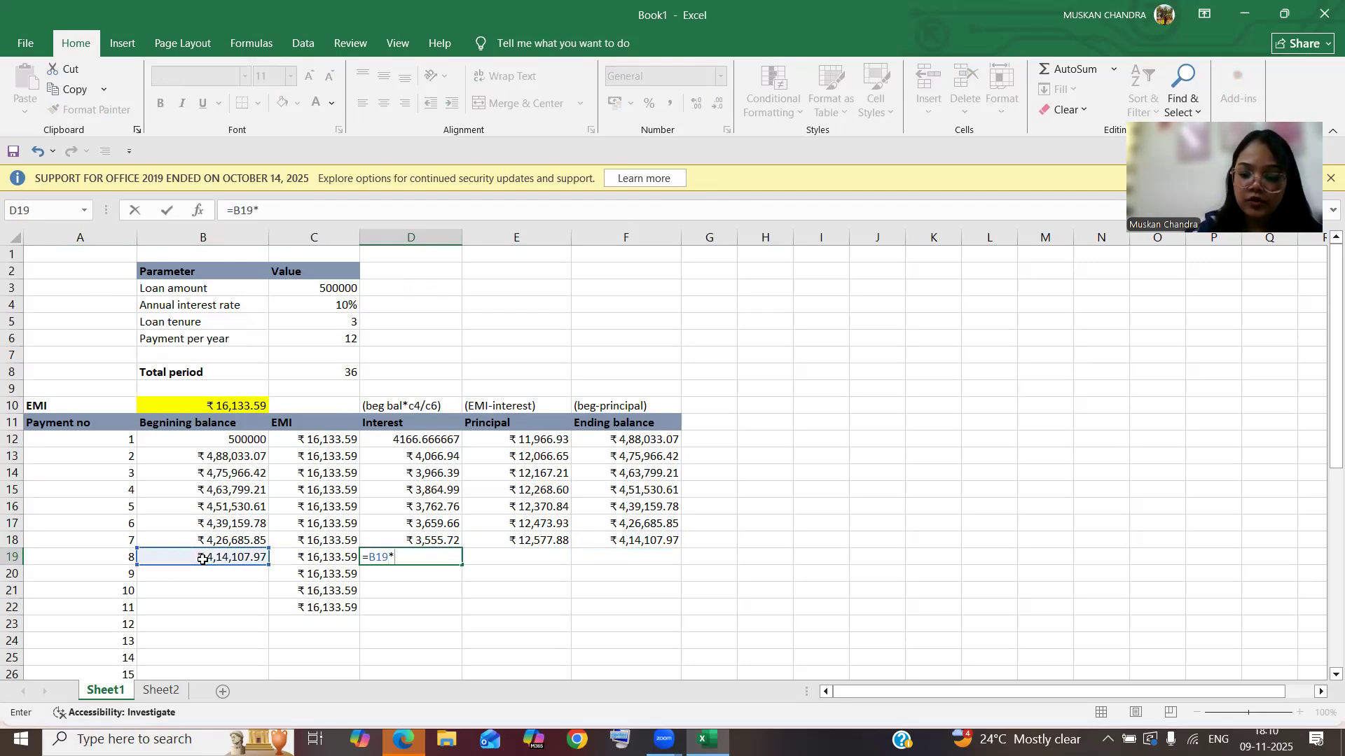
text(()
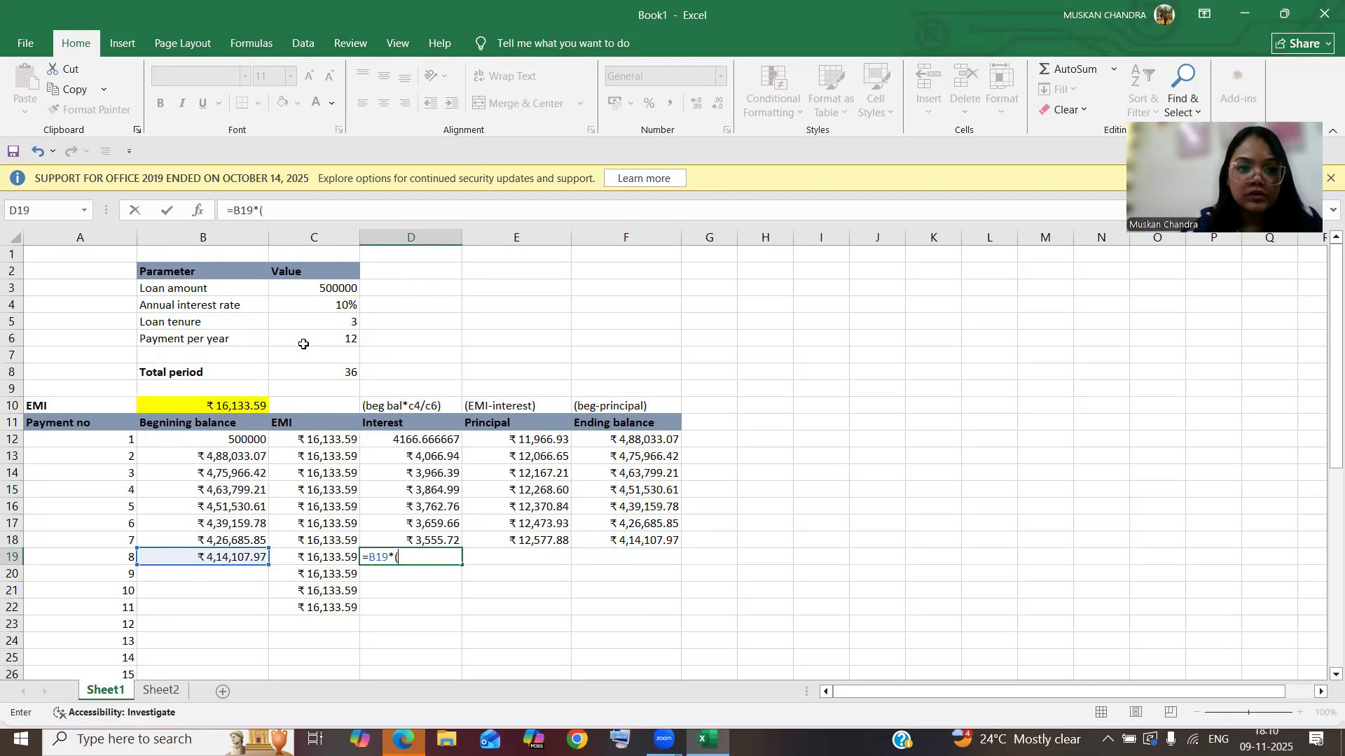
click(301, 303)
text(/)
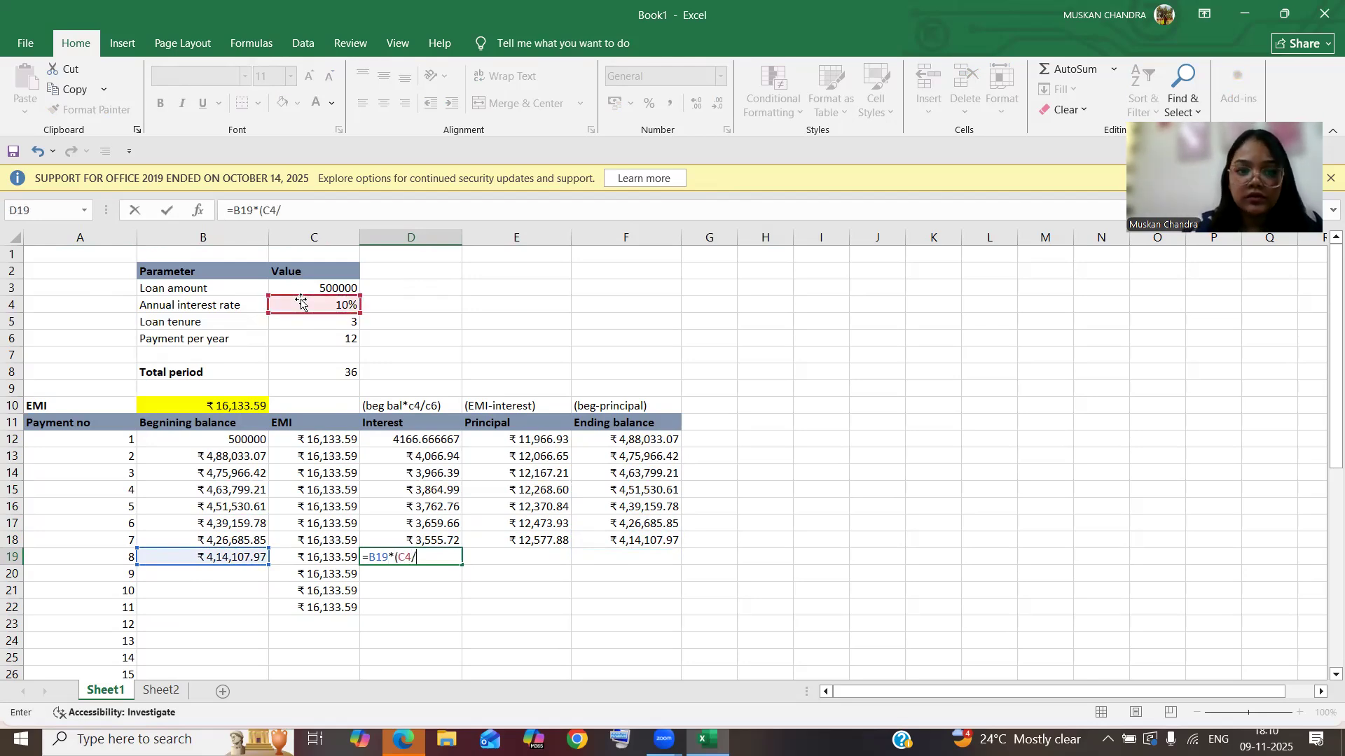
click(321, 344)
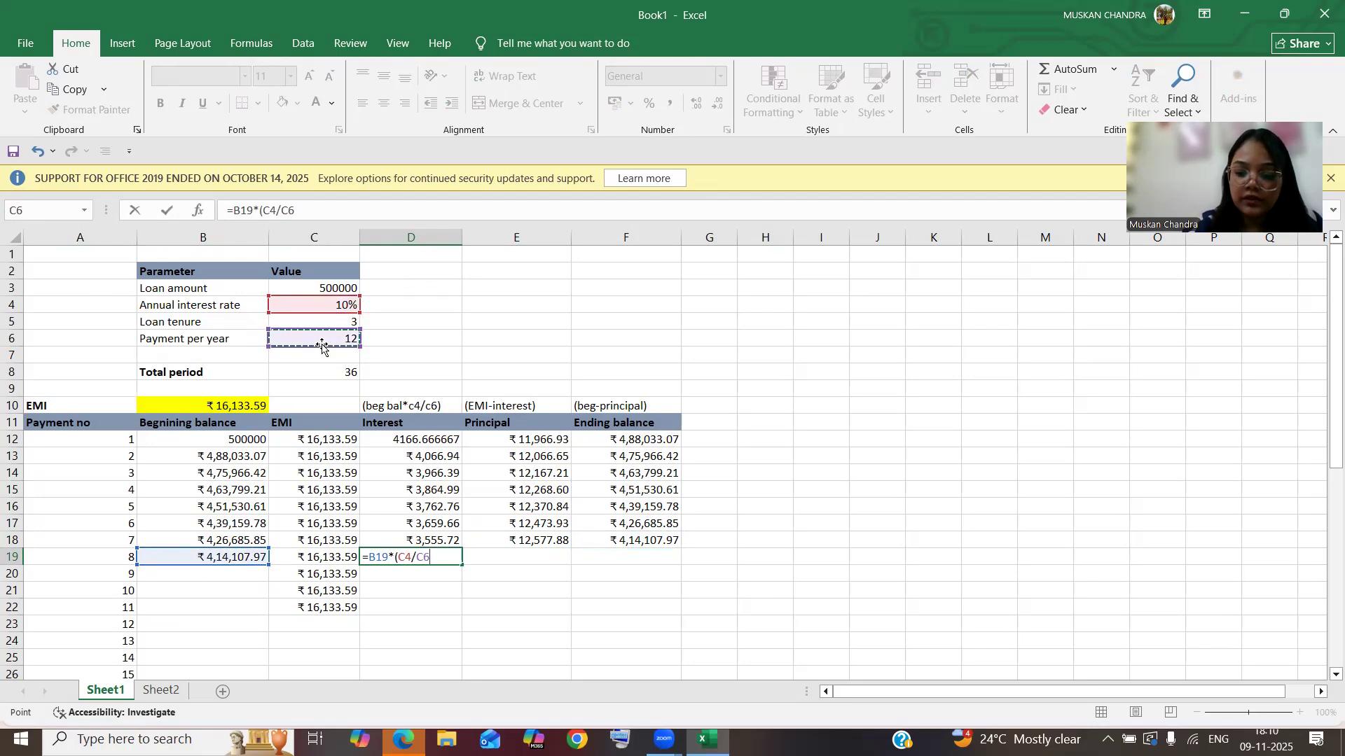
text())
key(Return)
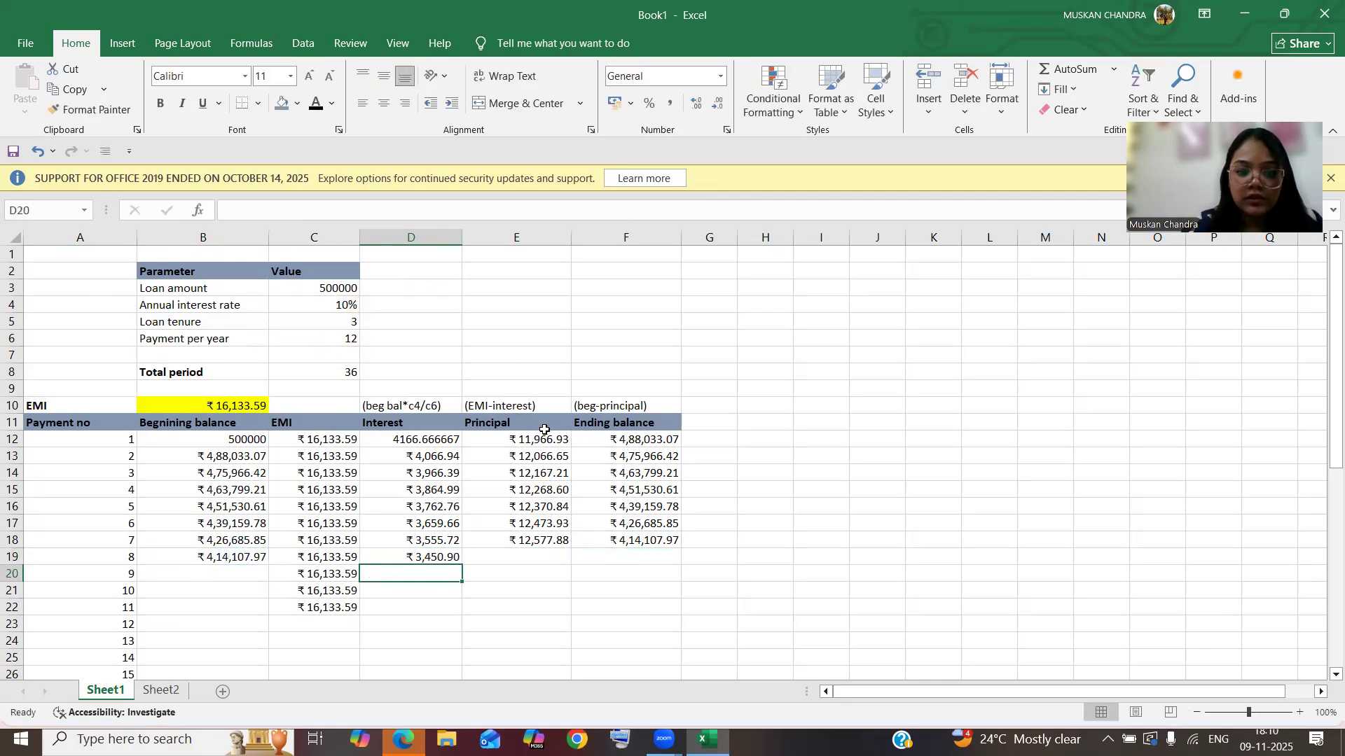
Step: Calculate payment 8's principal in E19 as EMI minus interest with =C19-D19
click(505, 554)
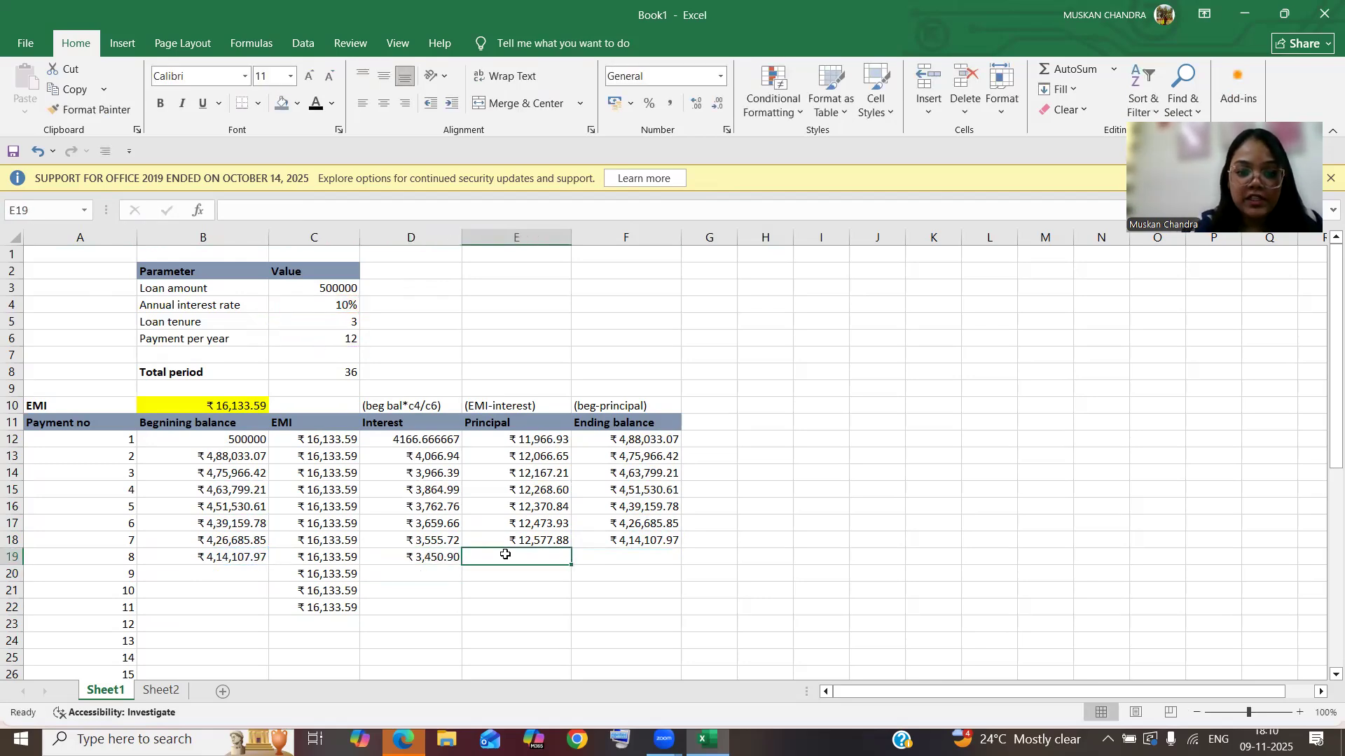
text(=)
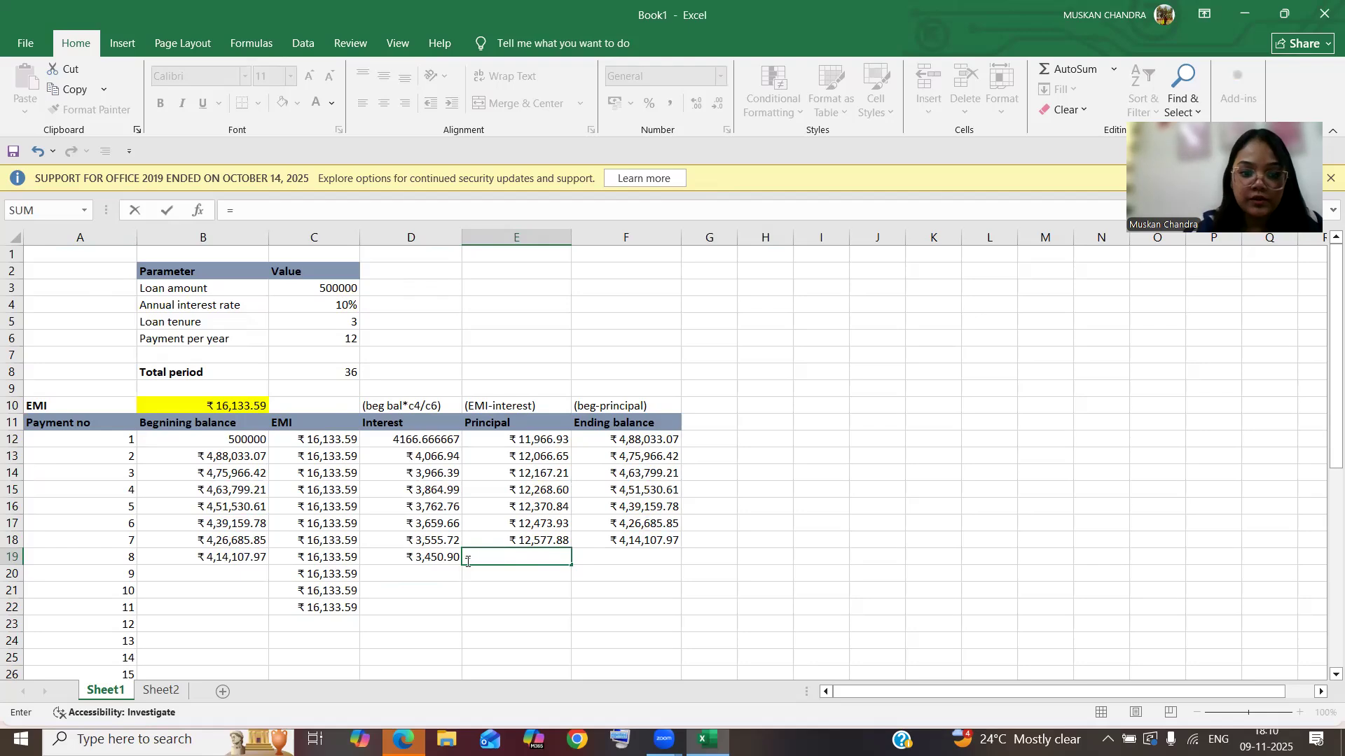
click(340, 558)
text(-)
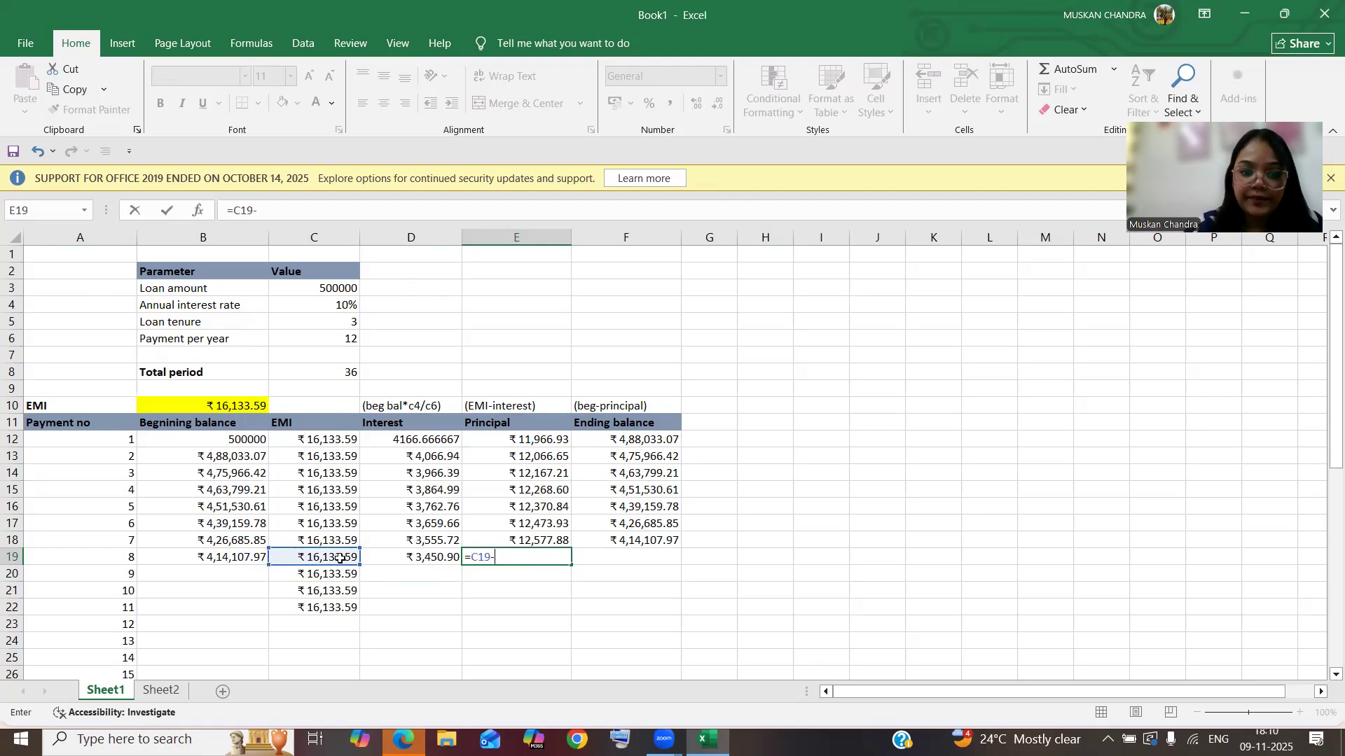
click(430, 558)
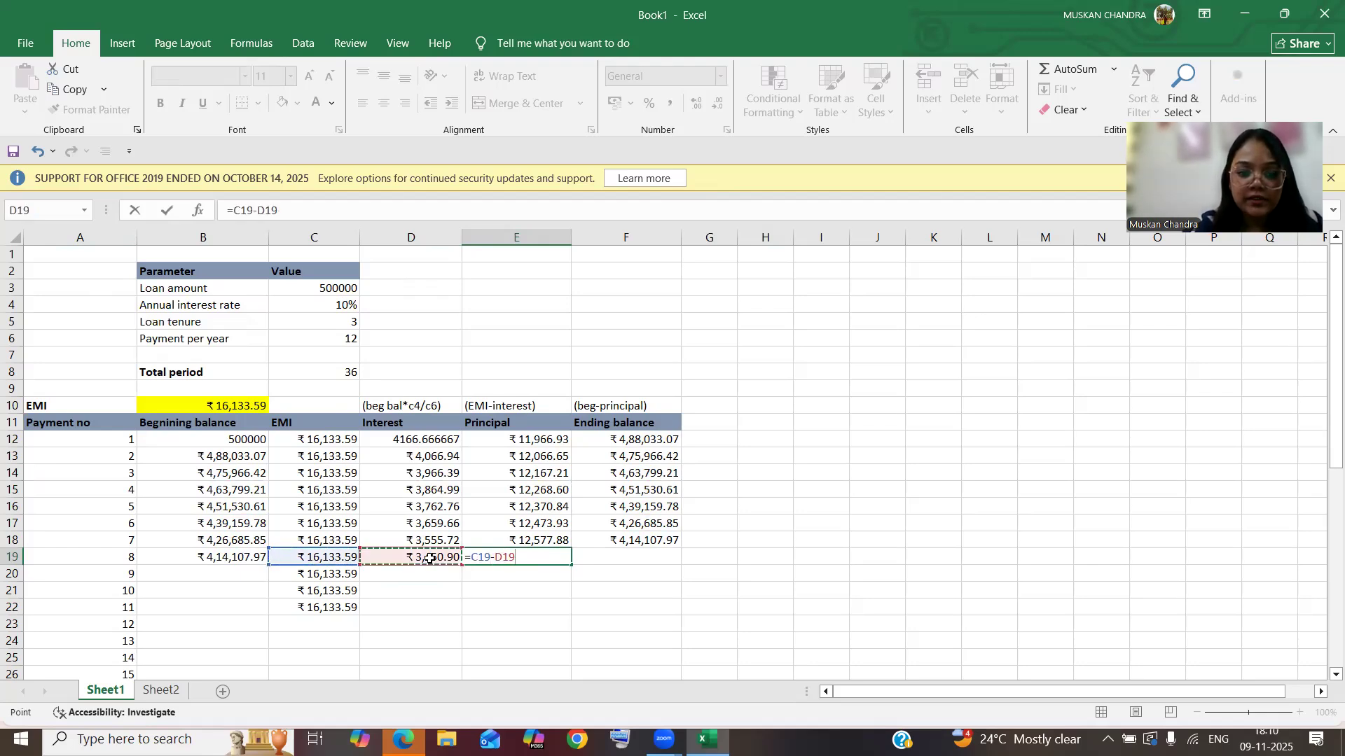
key(Return)
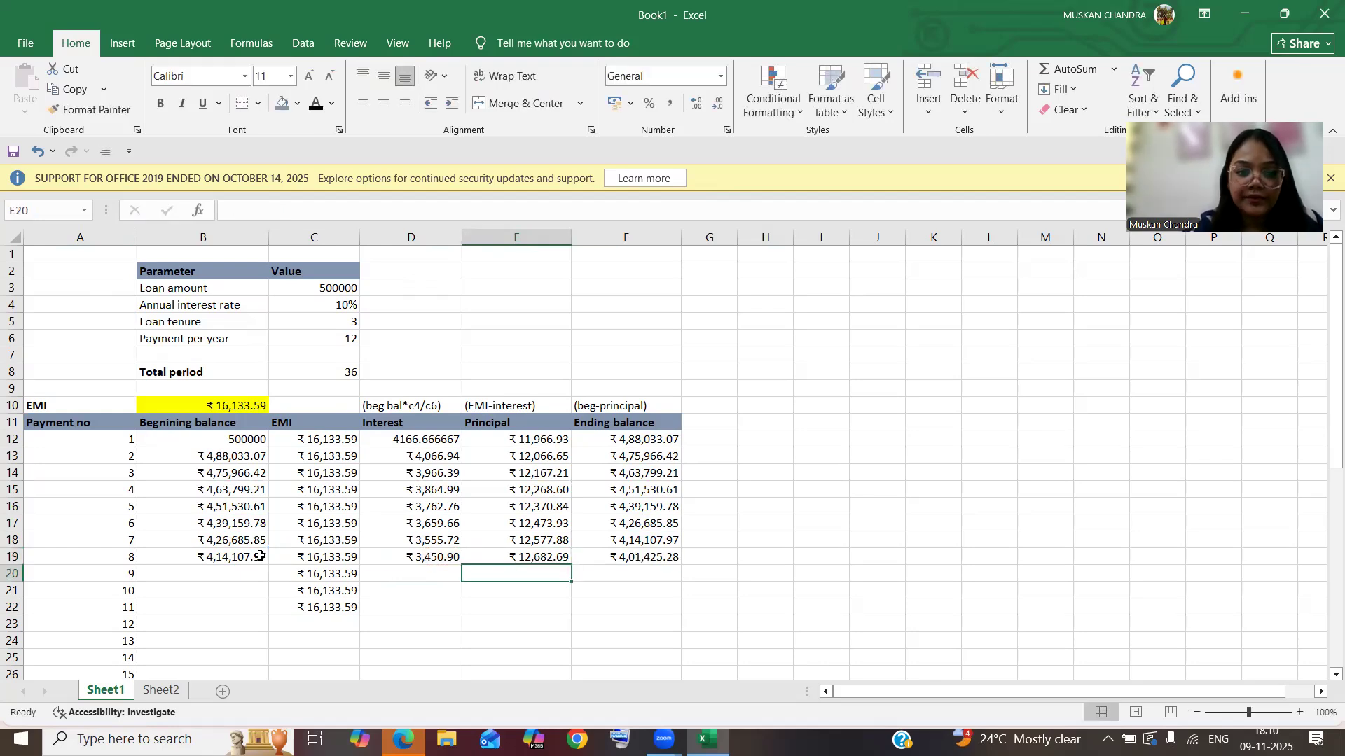
Step: Link payment 9's beginning balance in B20 to payment 8's ending balance with =F19
click(238, 575)
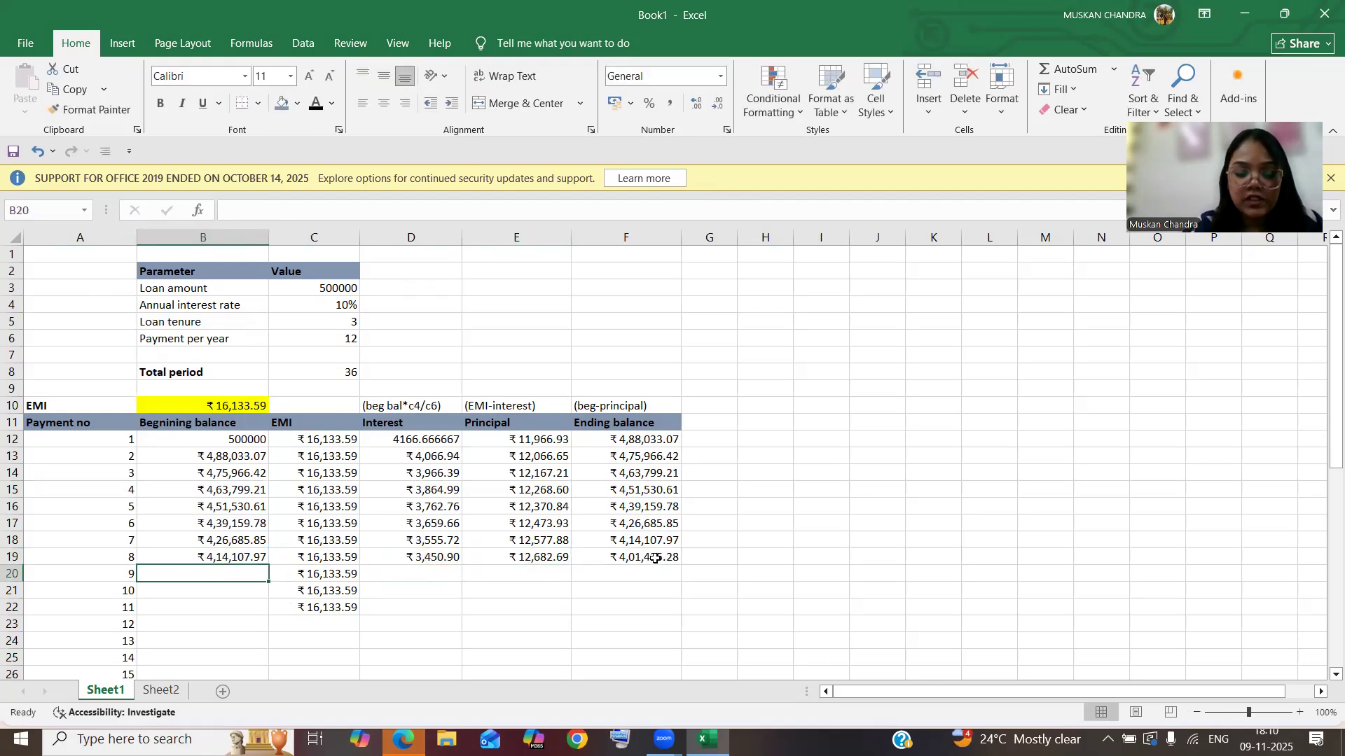
text(=)
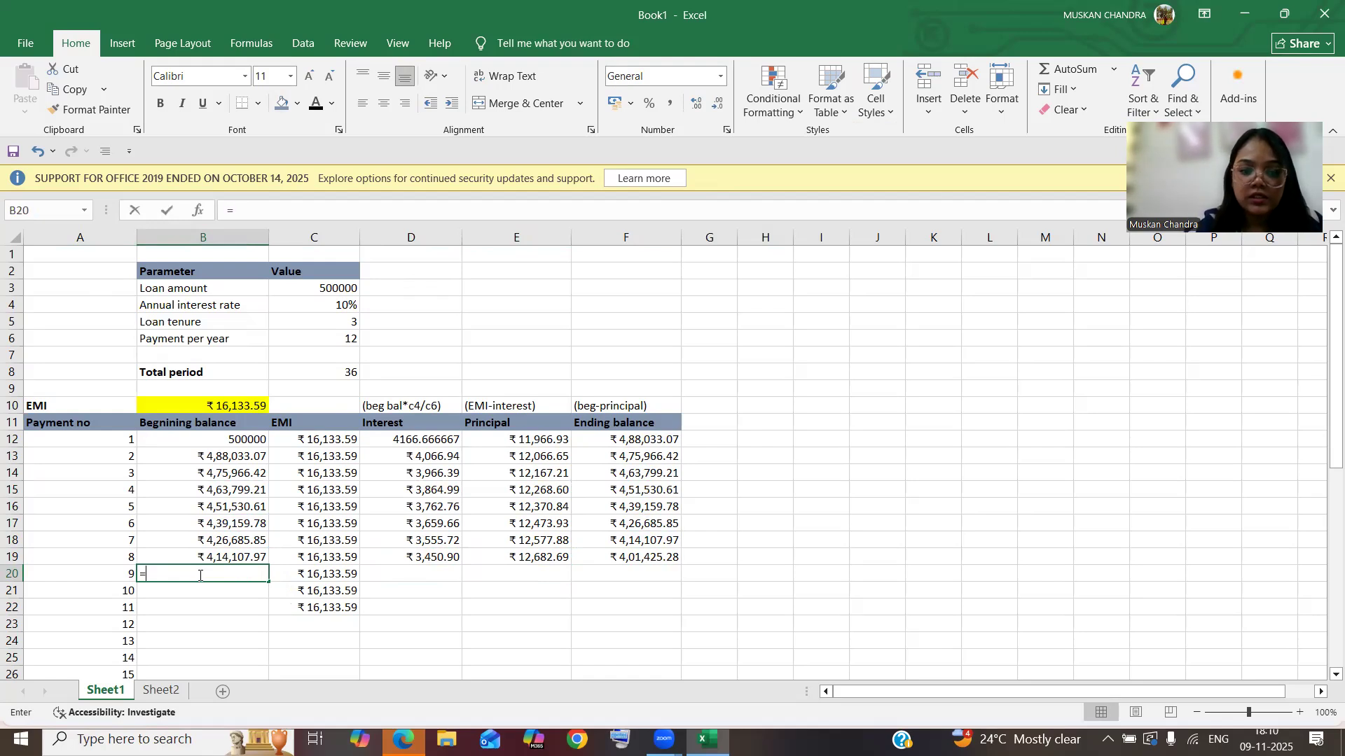
click(649, 558)
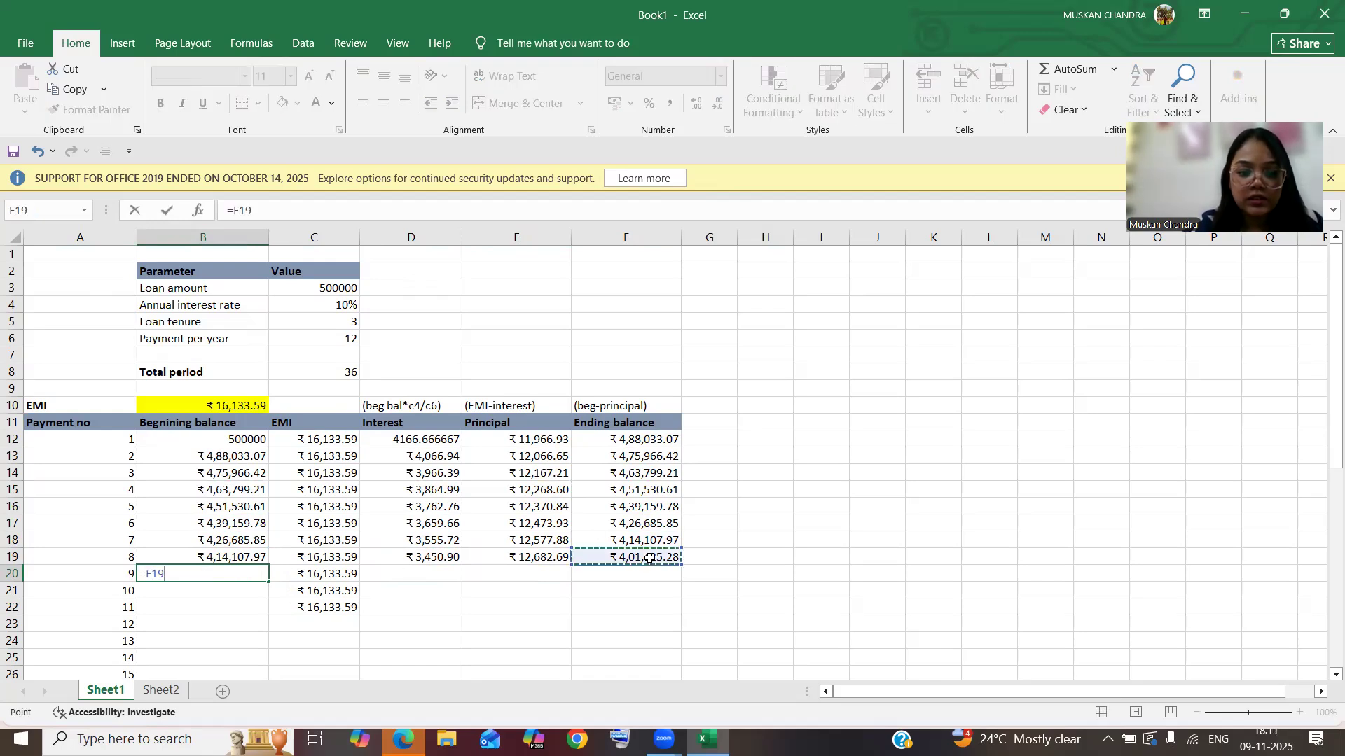
key(Return)
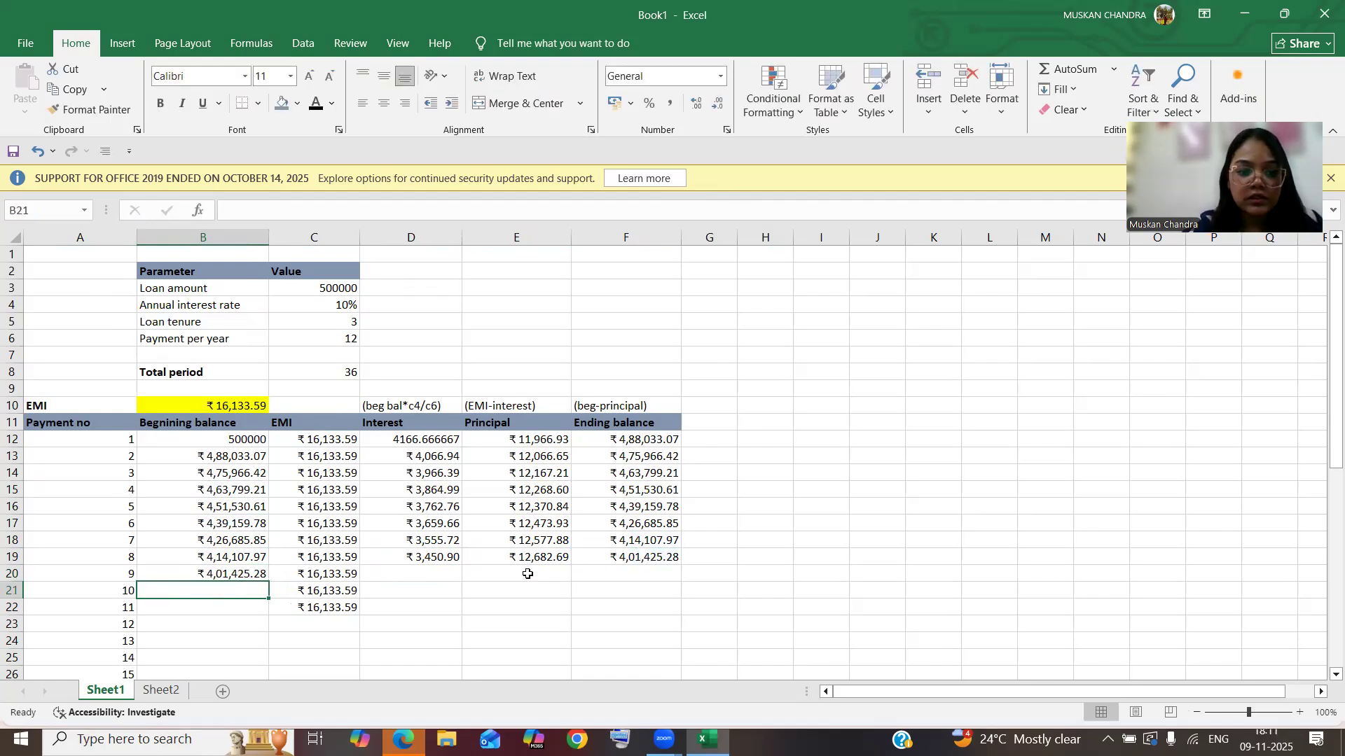
Step: Calculate payment 9's interest in D20 from its beginning balance, annual rate and payments per year with =B20*(C4/C6)
click(418, 575)
text(=)
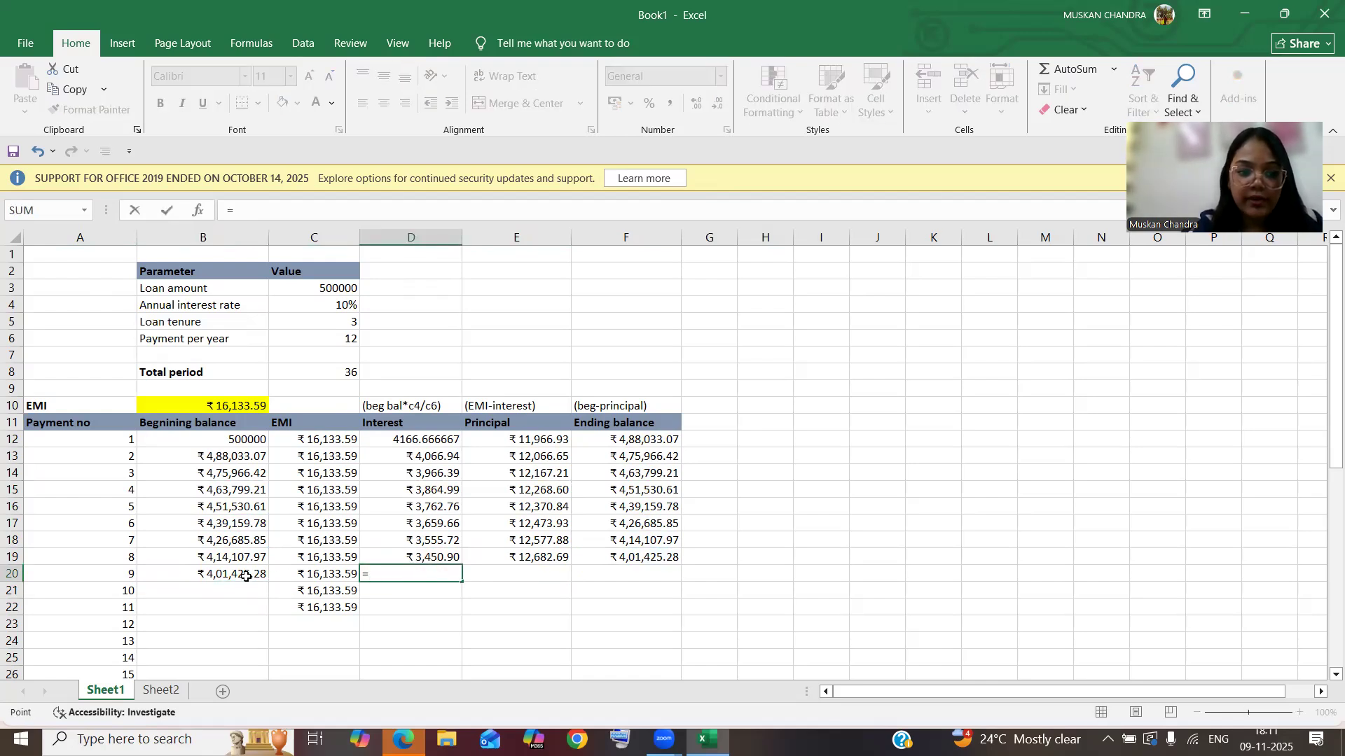
click(246, 575)
text(*)
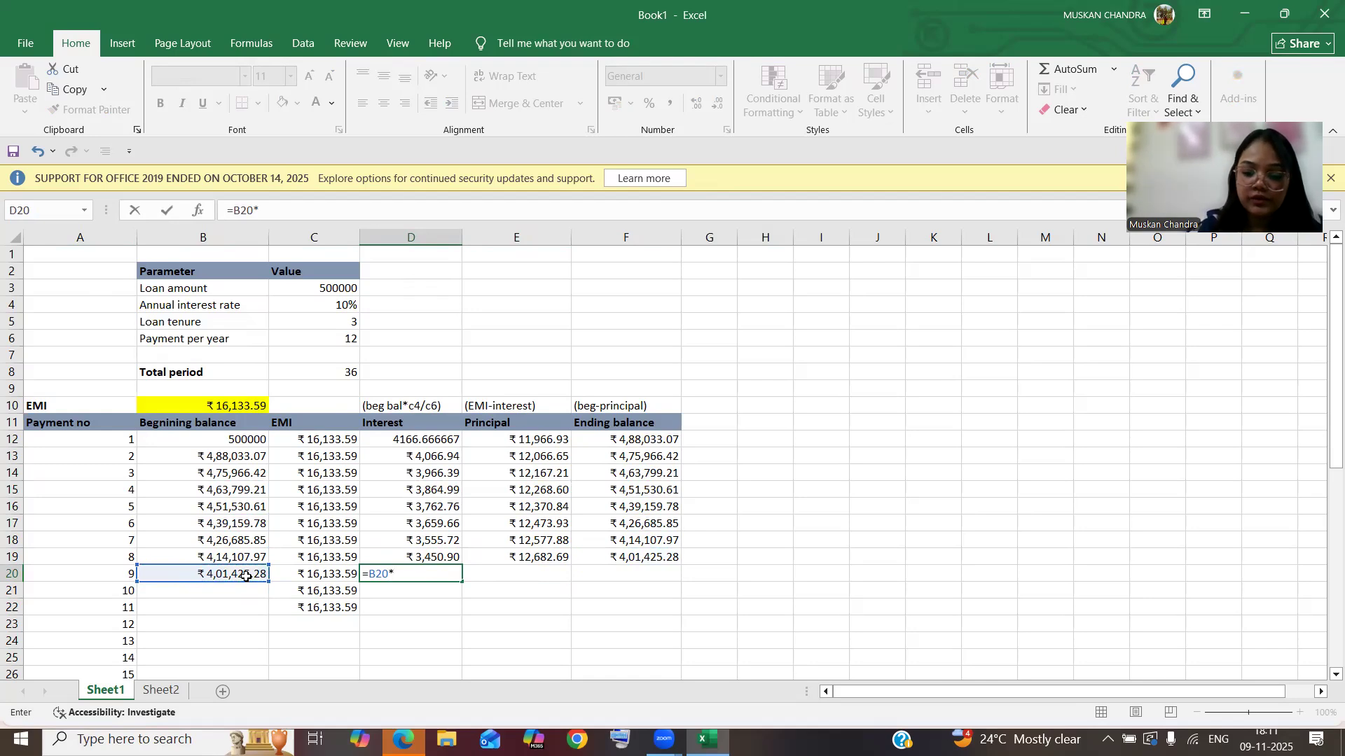
click(310, 307)
text(/)
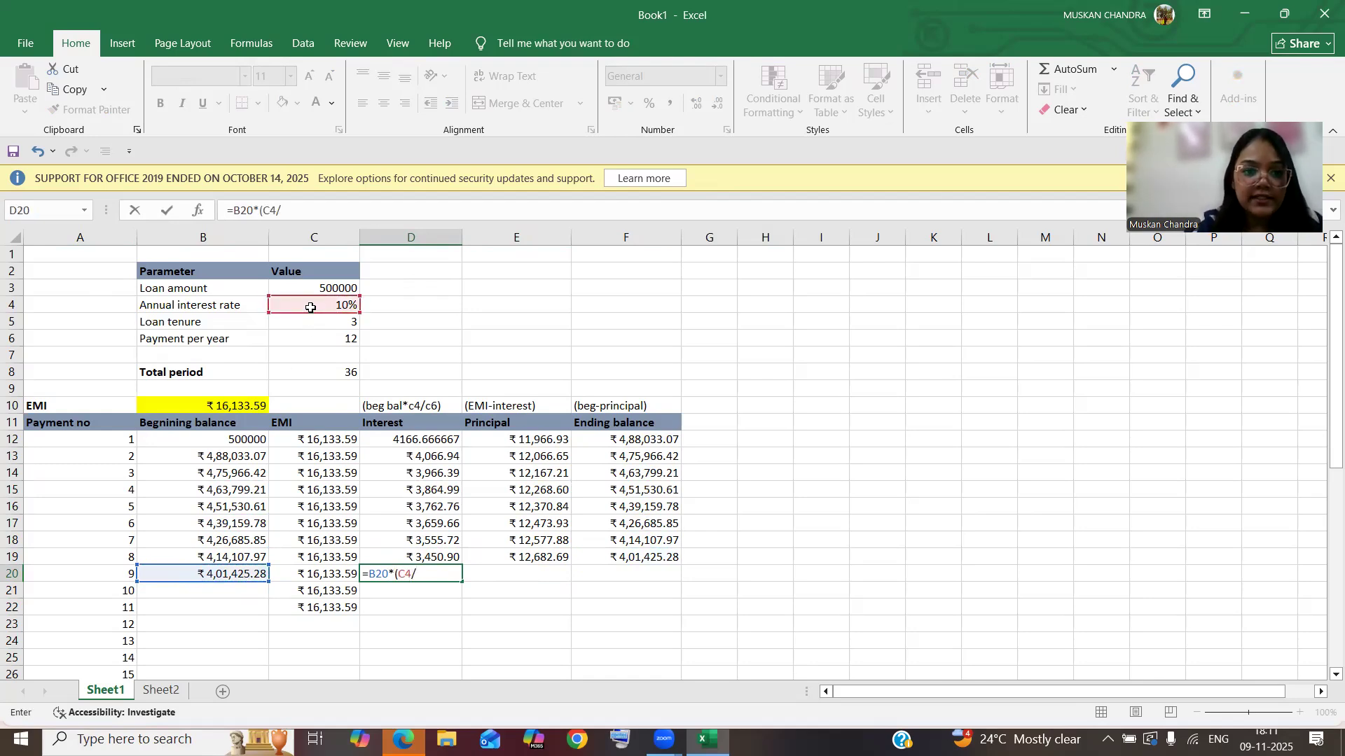
click(319, 343)
text())
key(Return)
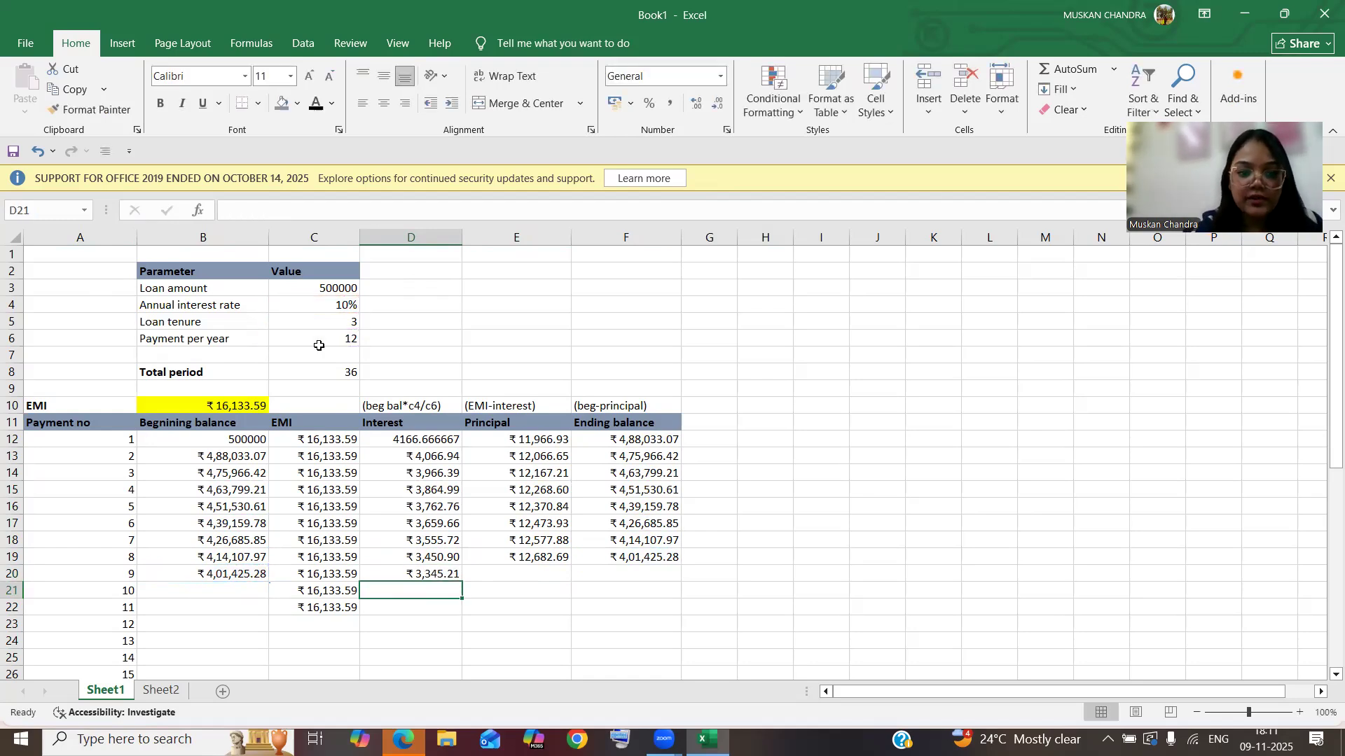
Step: Calculate payment 9's principal in E20 as EMI minus interest with =C20-D20
click(515, 574)
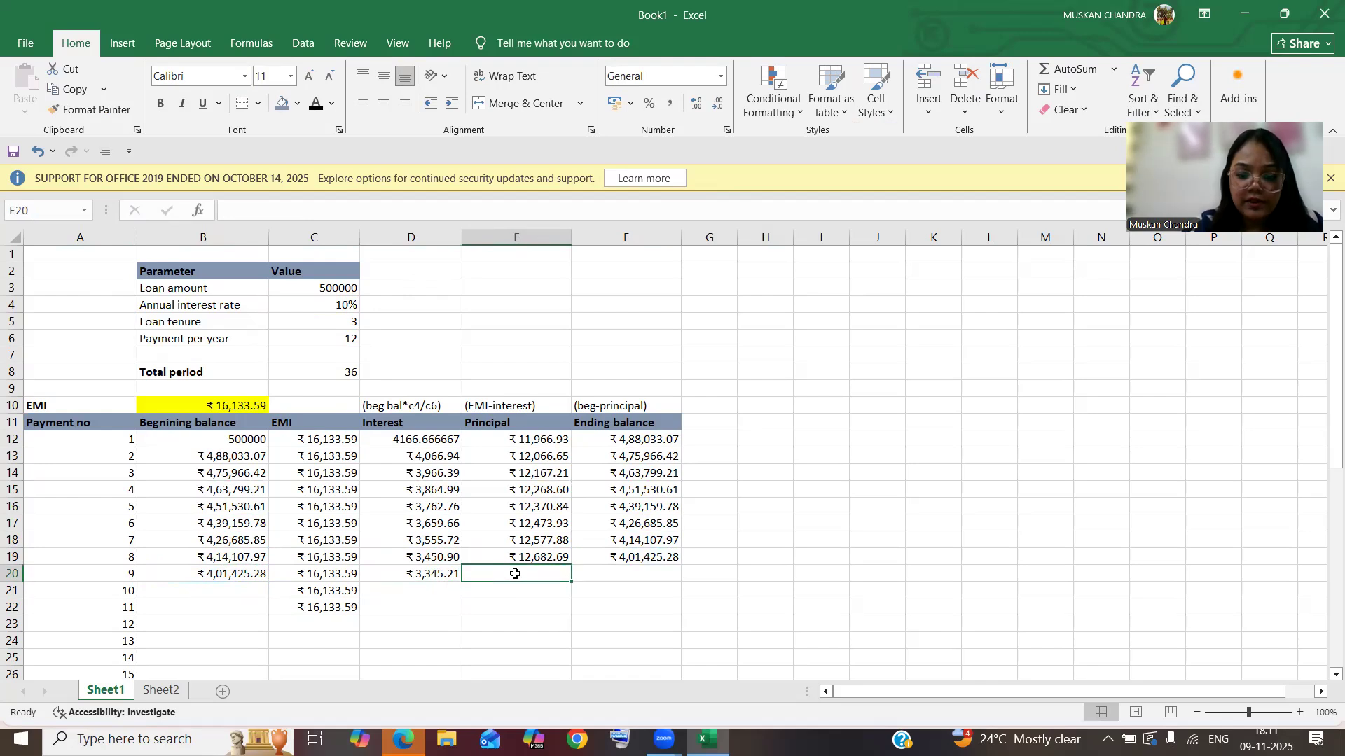
text(=)
click(317, 573)
text(-)
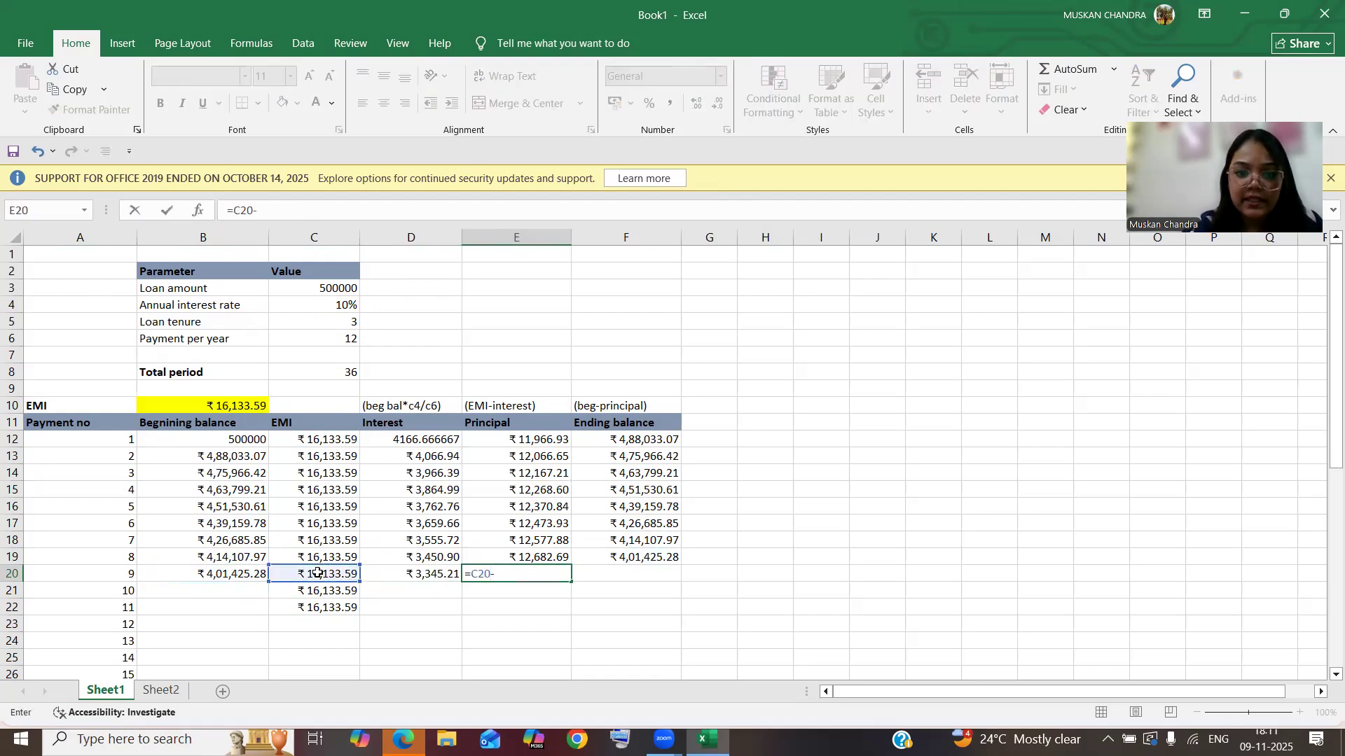
click(424, 574)
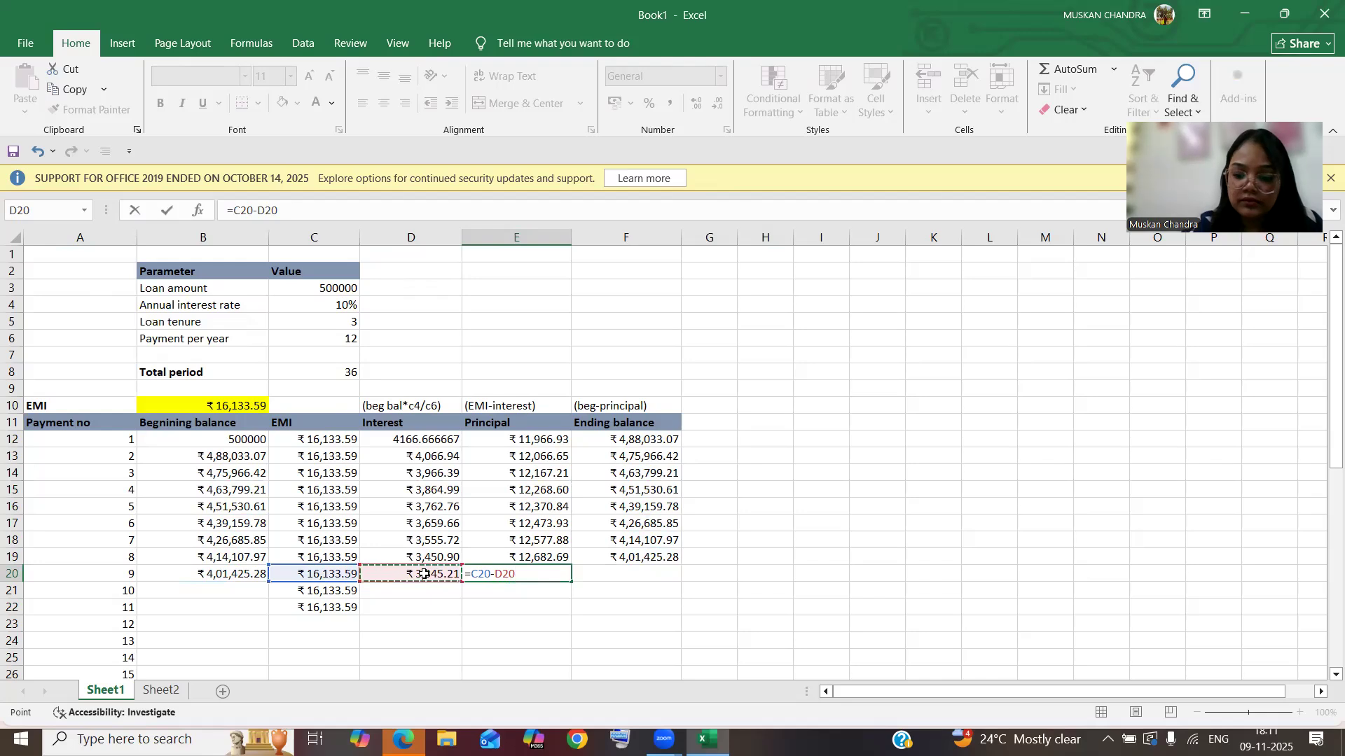
key(Return)
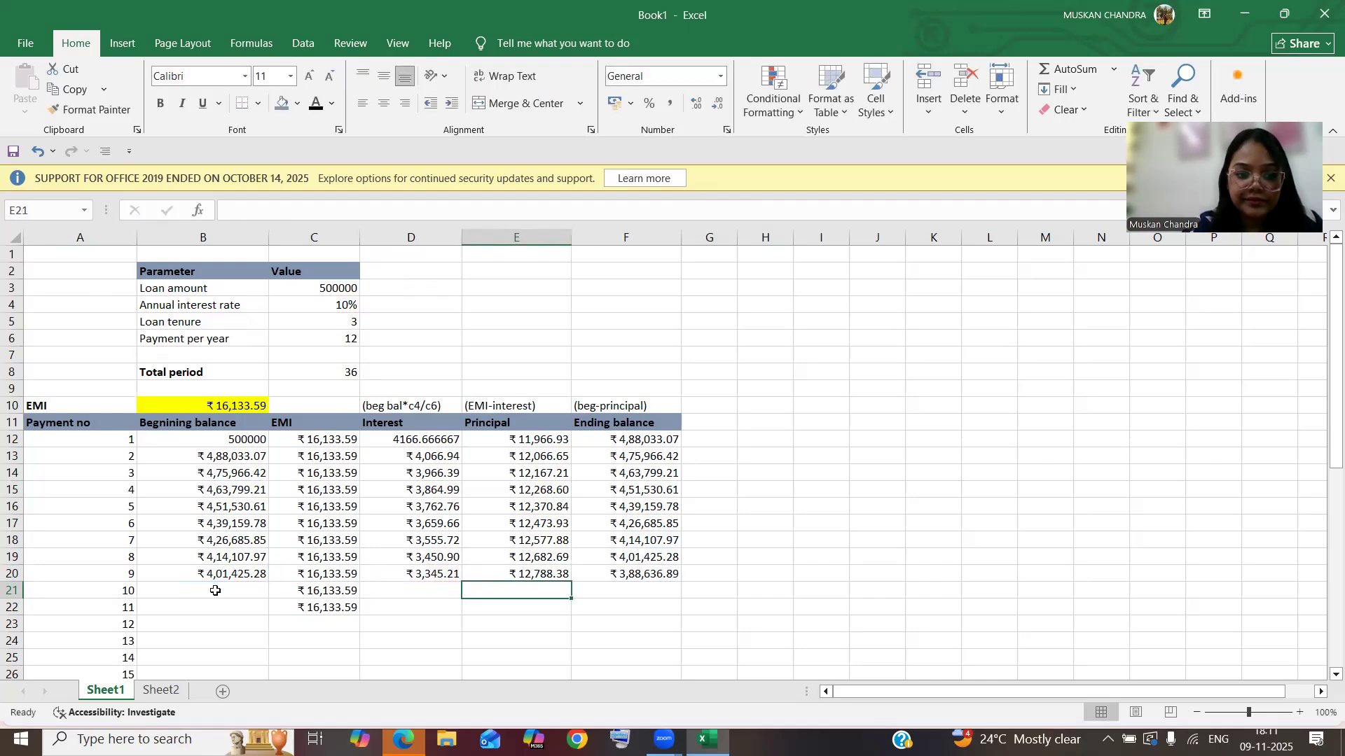
Step: Link payment 10's beginning balance in B21 to payment 9's ending balance with =F20
click(215, 591)
text(=)
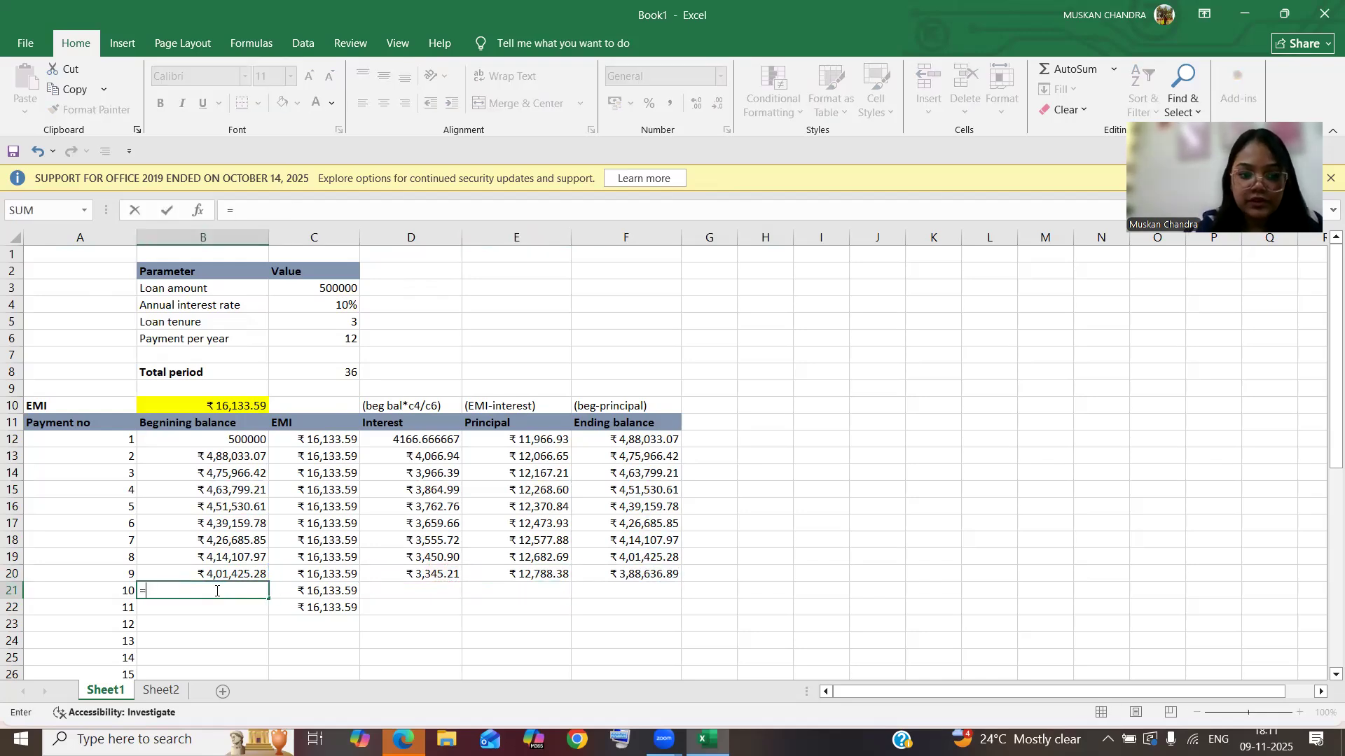
click(598, 575)
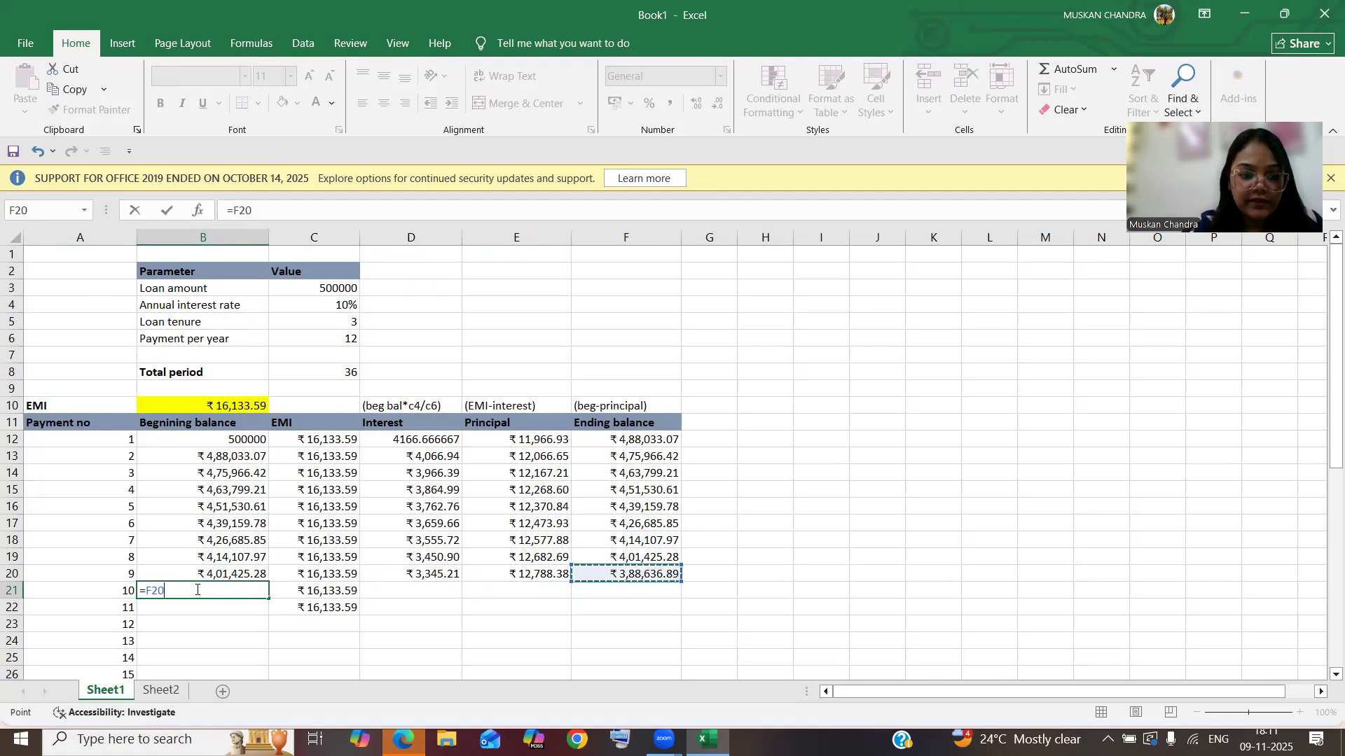
key(Return)
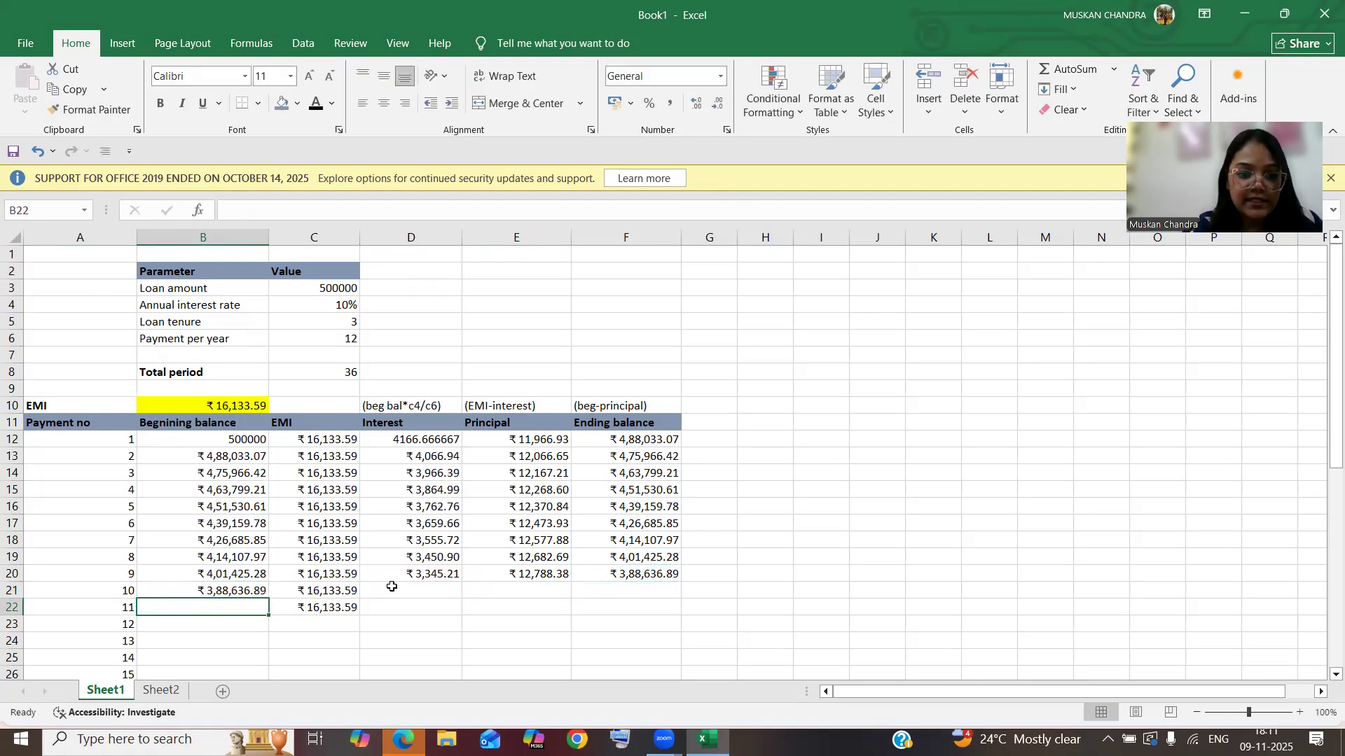
Step: Calculate payment 10's interest in D21 from its beginning balance, annual rate and payments per year with =B21*(C4/C6)
click(395, 588)
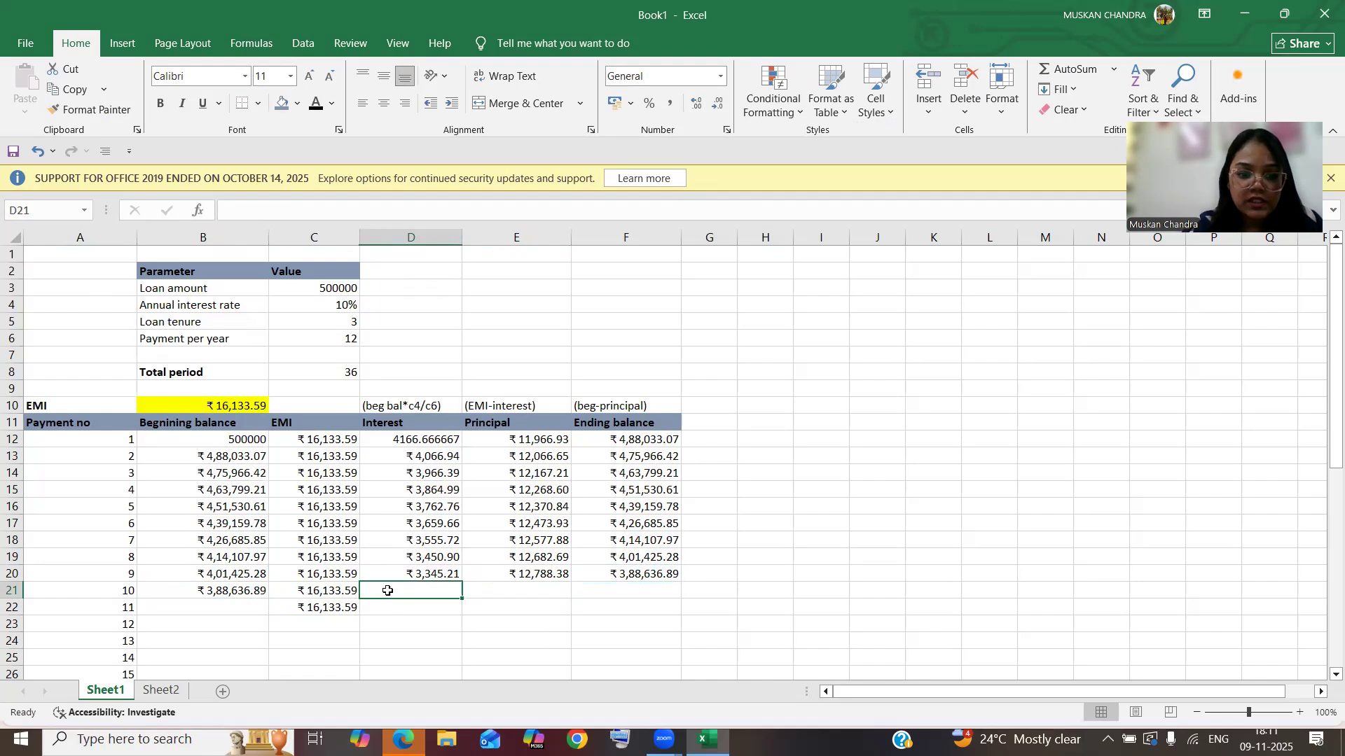
text(=)
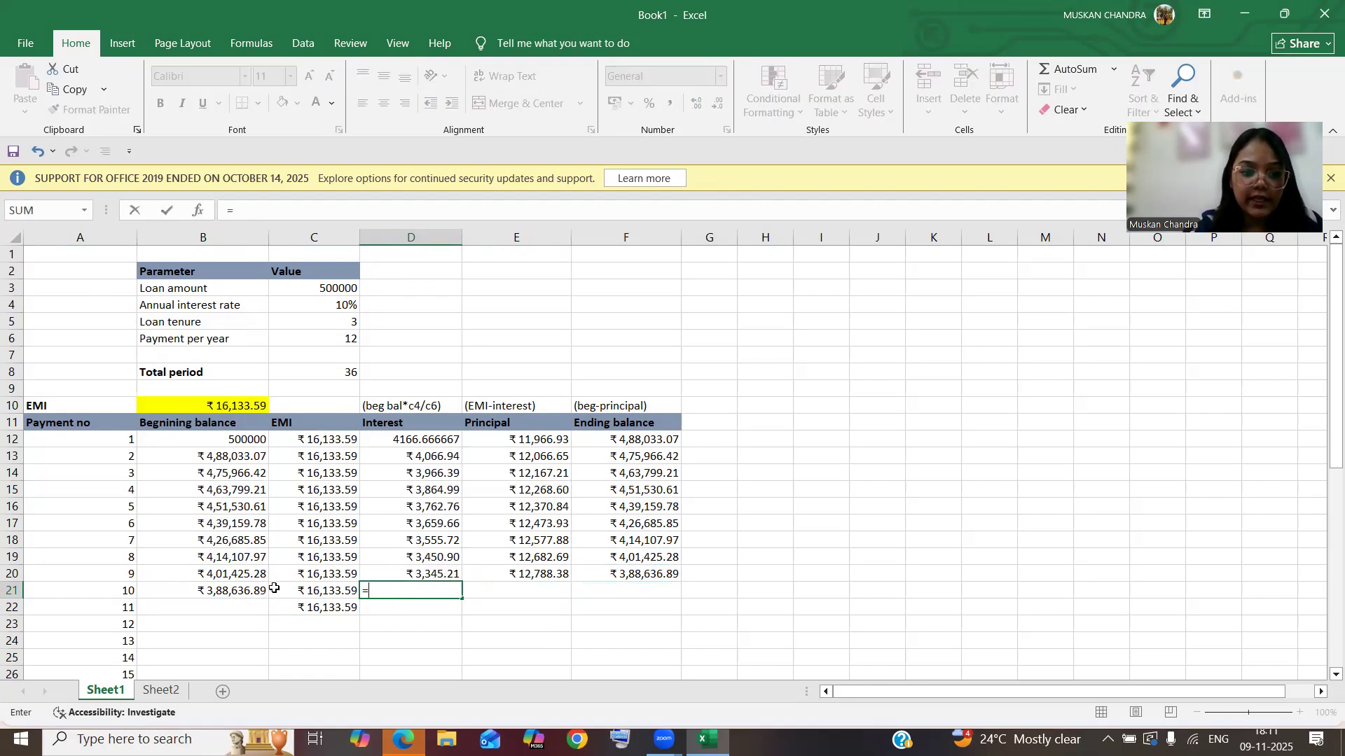
click(260, 592)
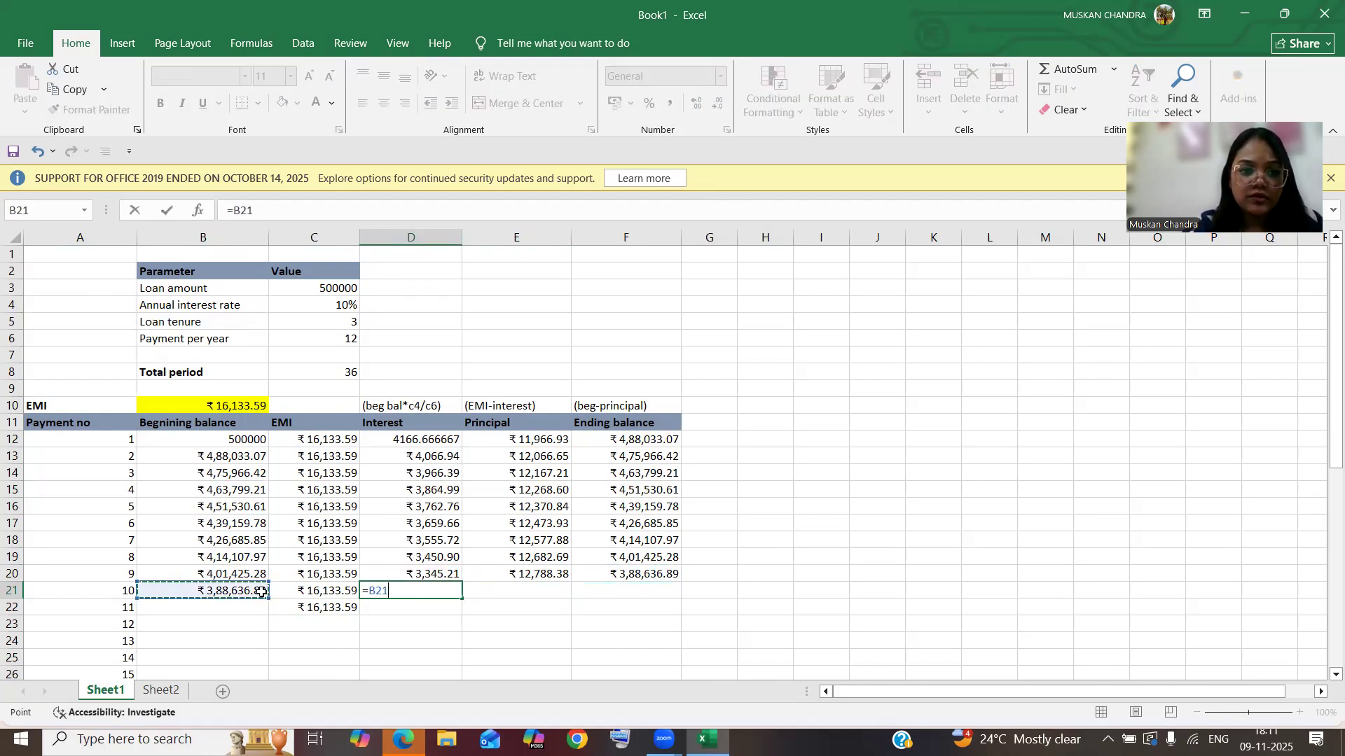
text(*)
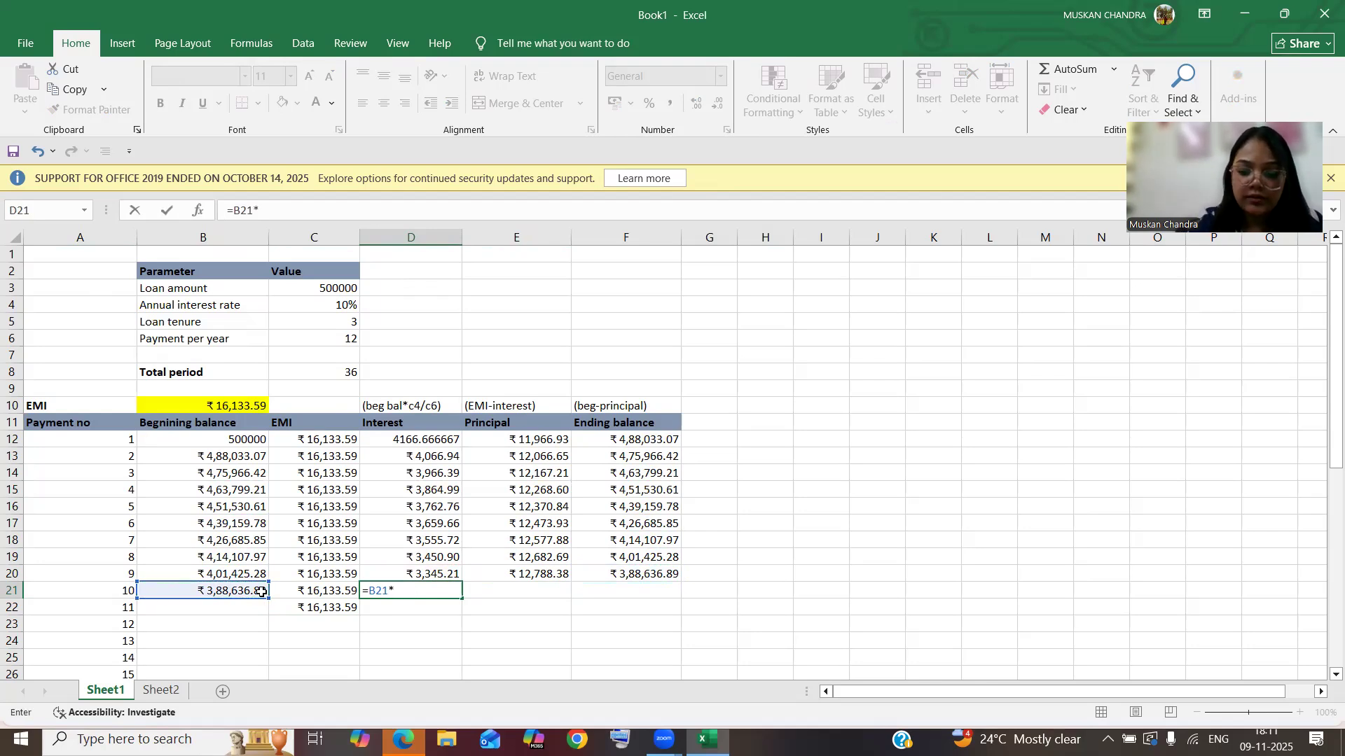
text(()
click(307, 308)
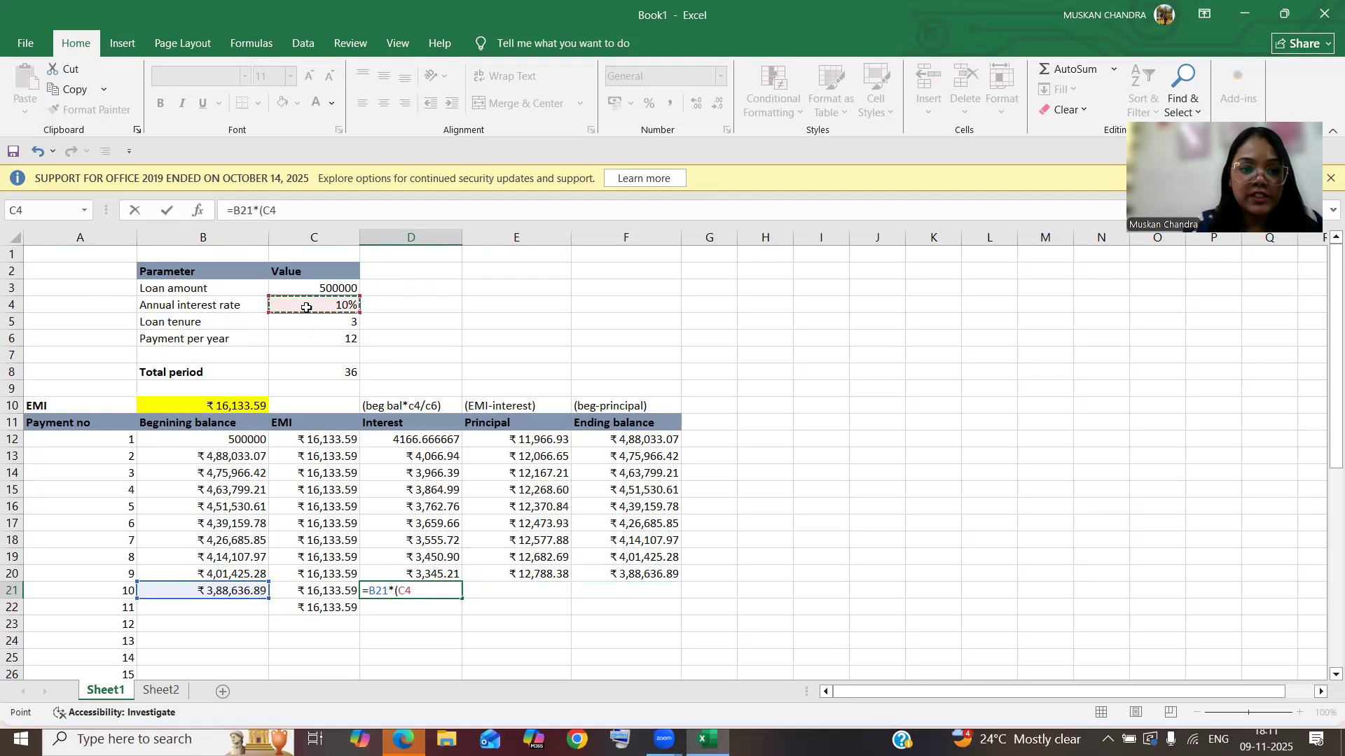
text(/)
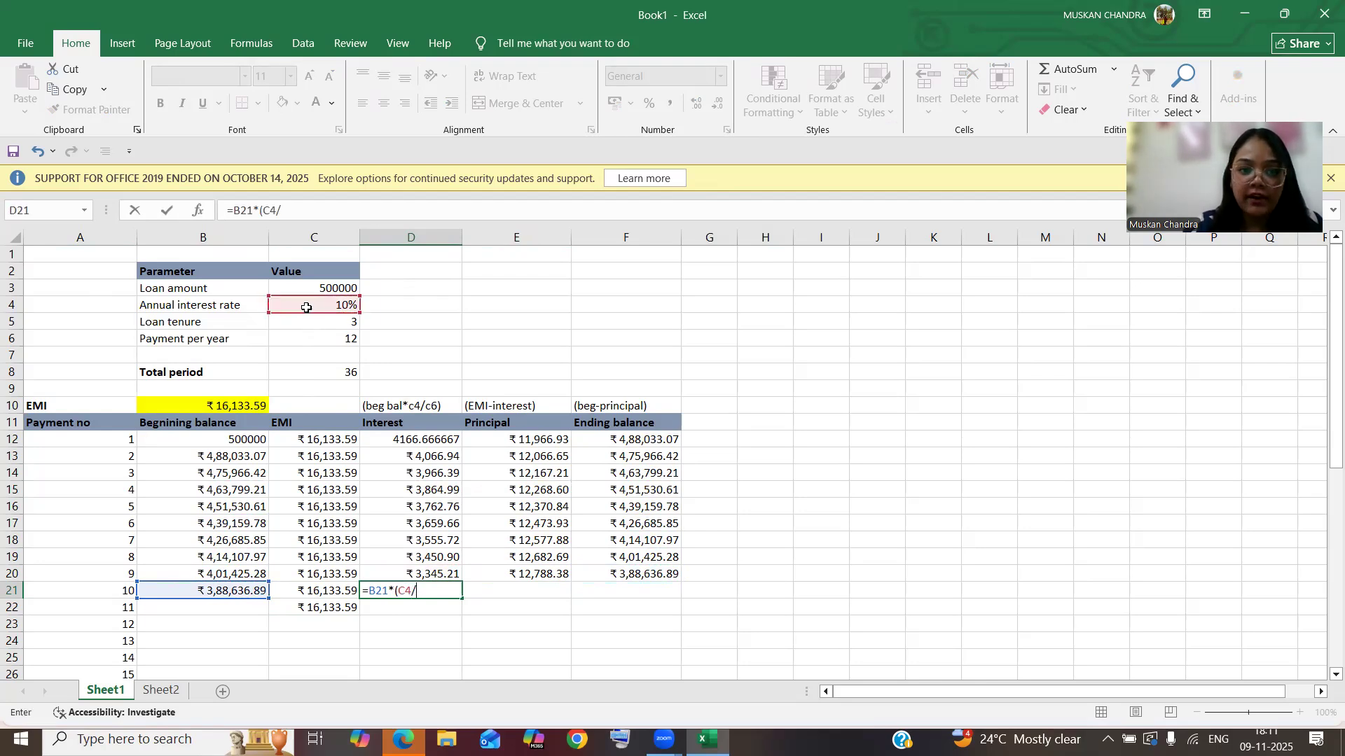
click(326, 344)
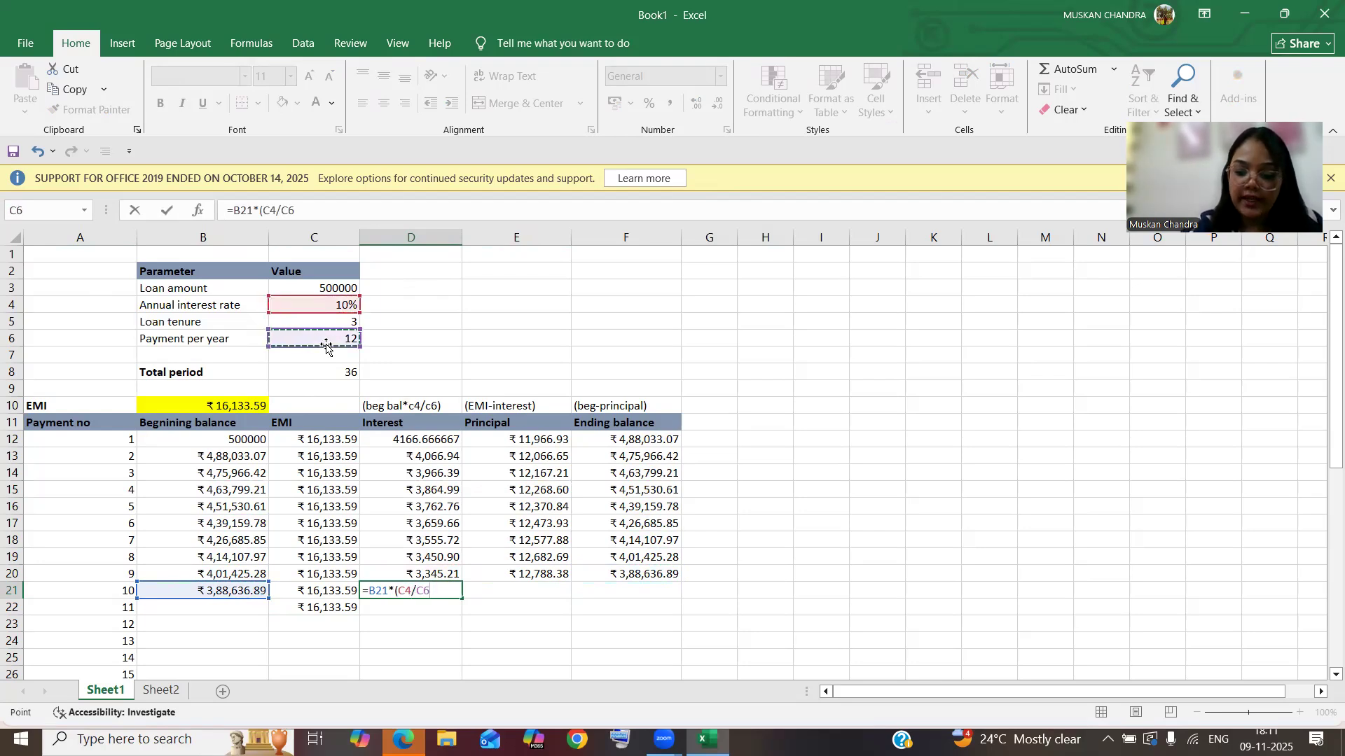
text())
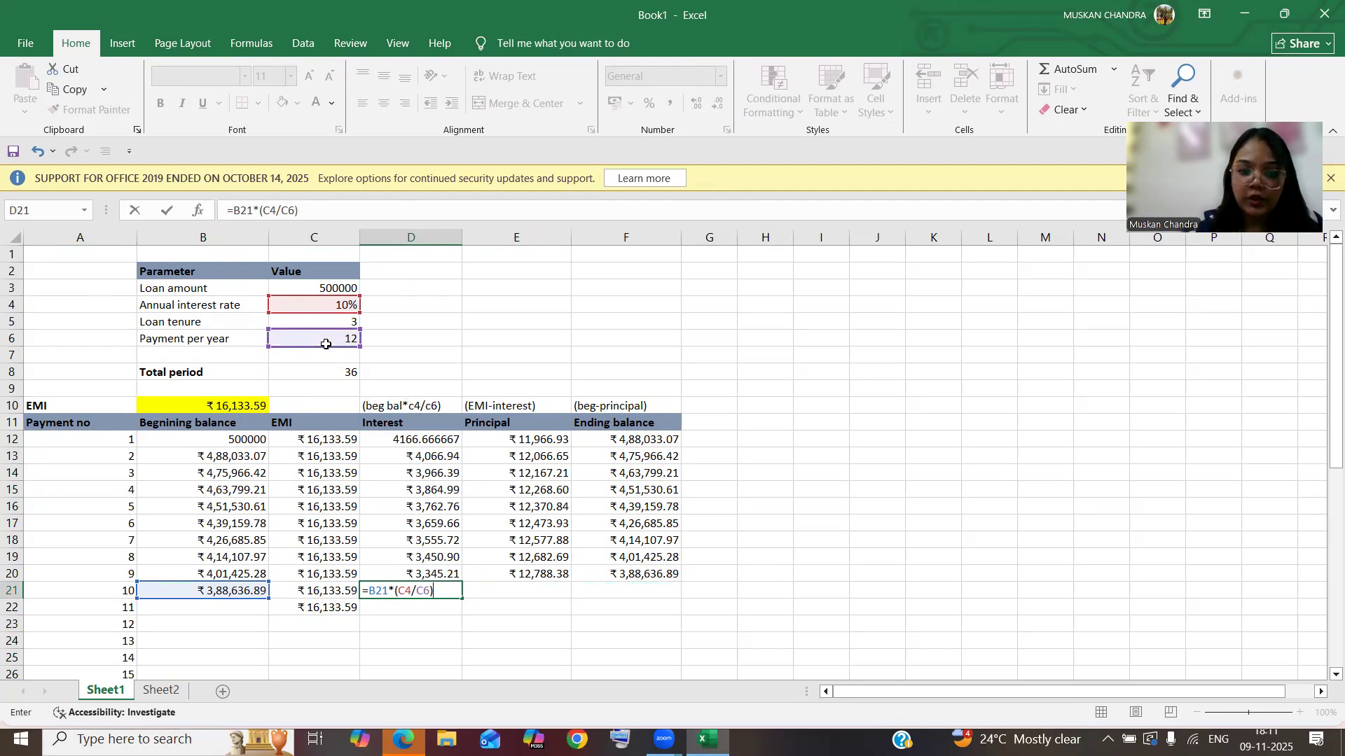
key(Return)
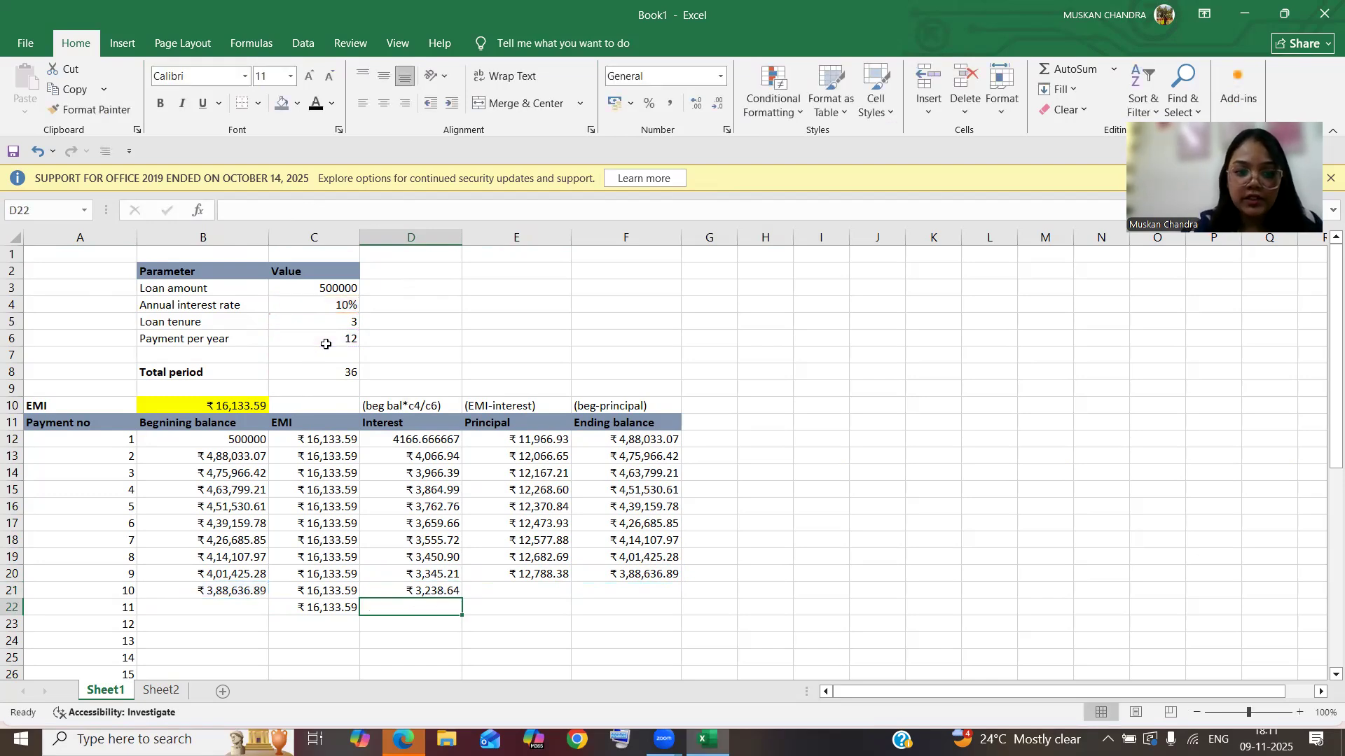
Step: Calculate payment 10's principal in E21 as EMI minus interest with =C21-D21
click(513, 592)
text(=)
click(344, 590)
text(-)
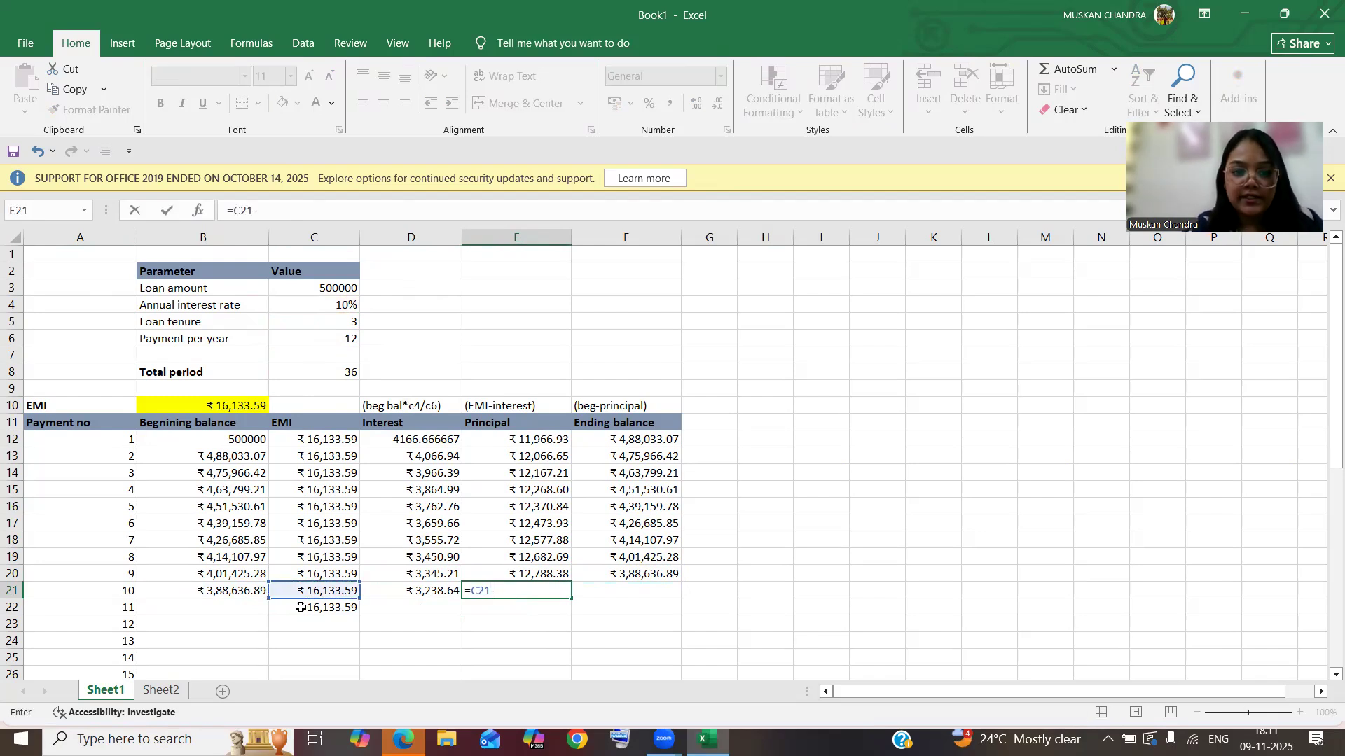
click(434, 590)
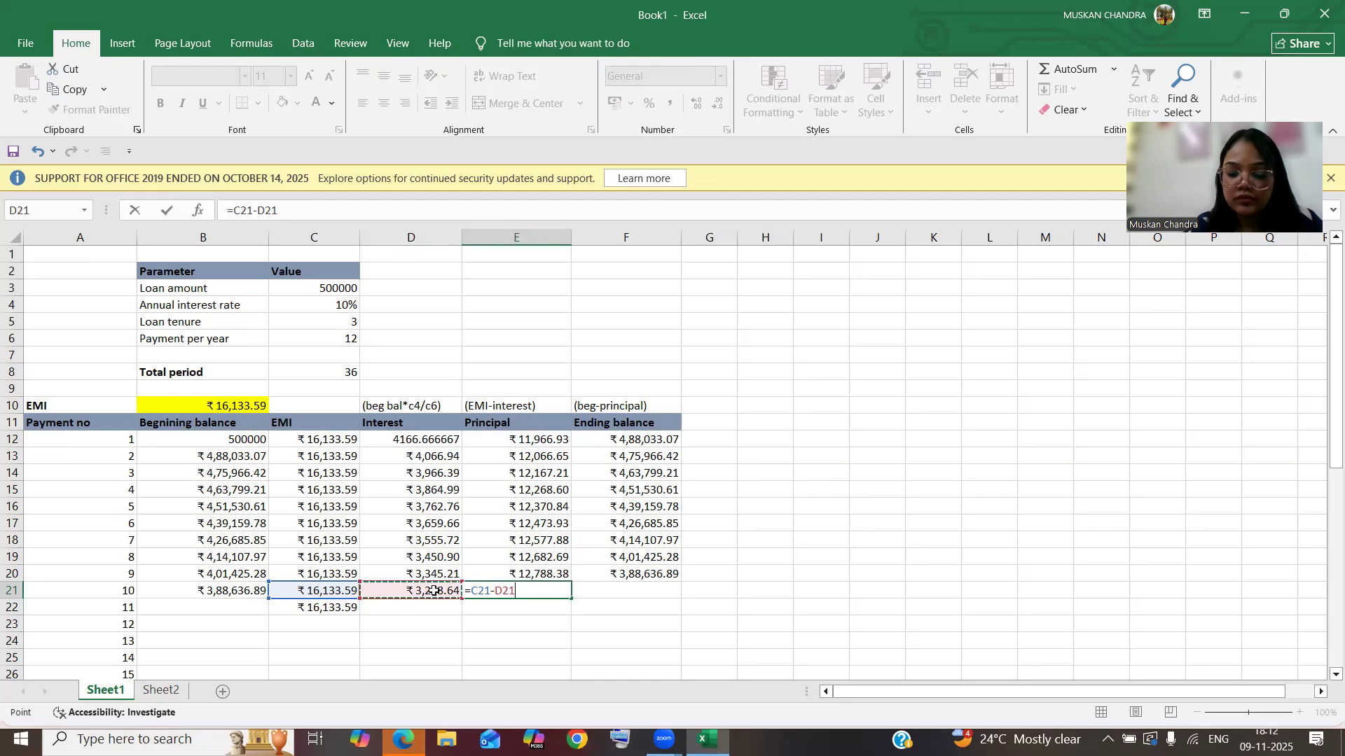
key(Return)
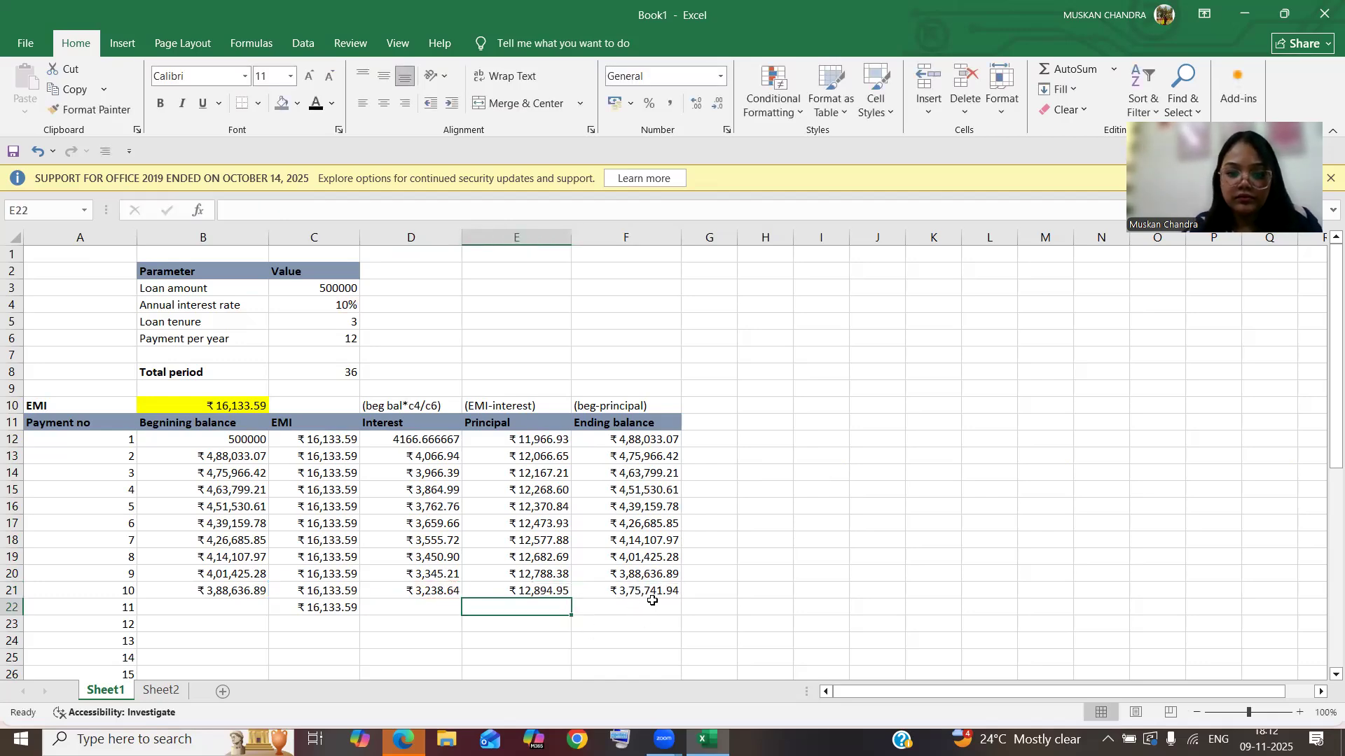
Step: Link payment 11's beginning balance in B22 to payment 10's ending balance with =F21
click(262, 610)
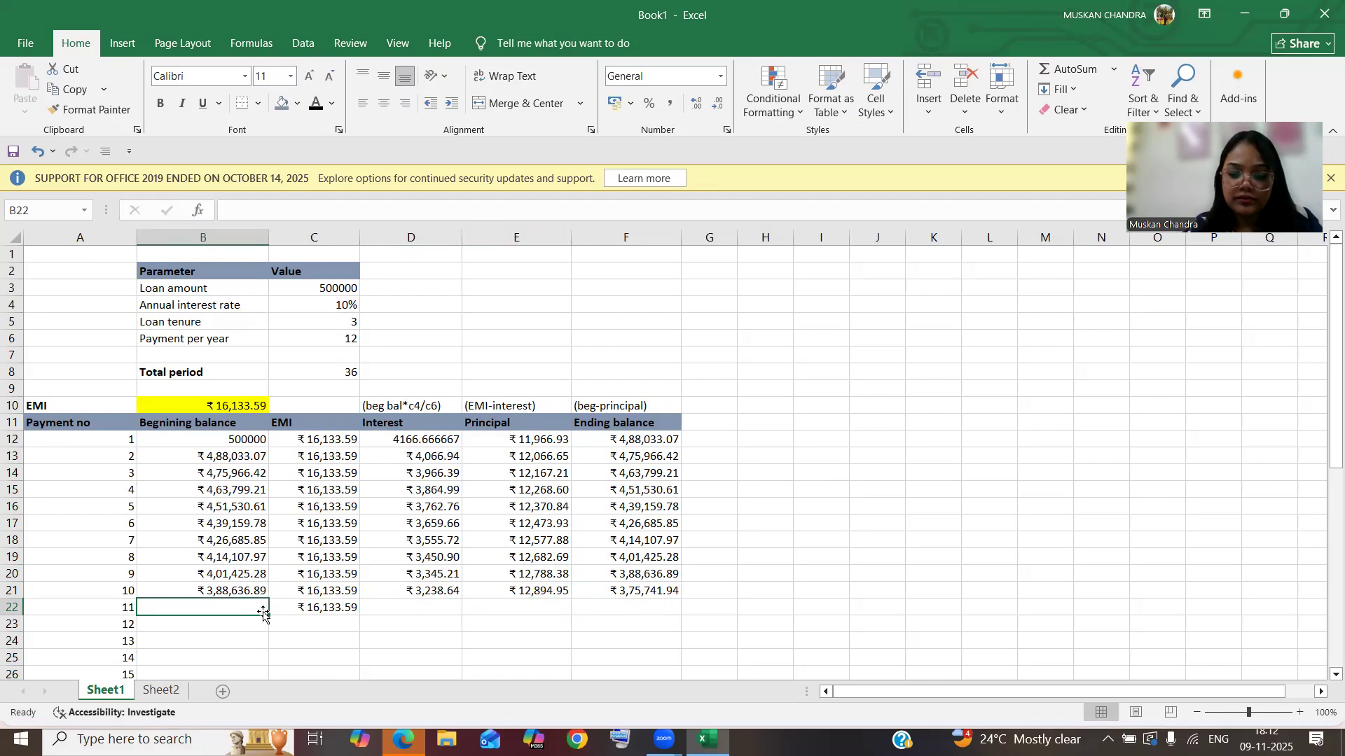
text(=)
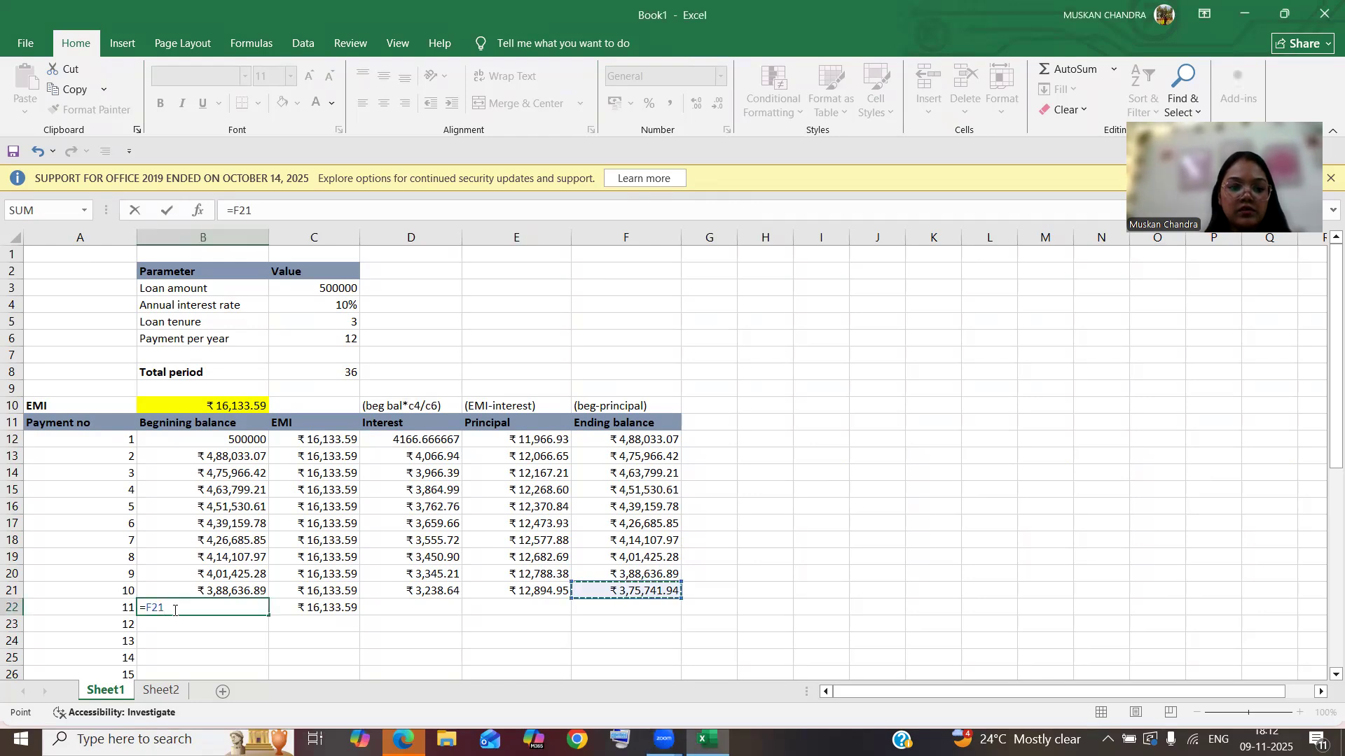
key(Return)
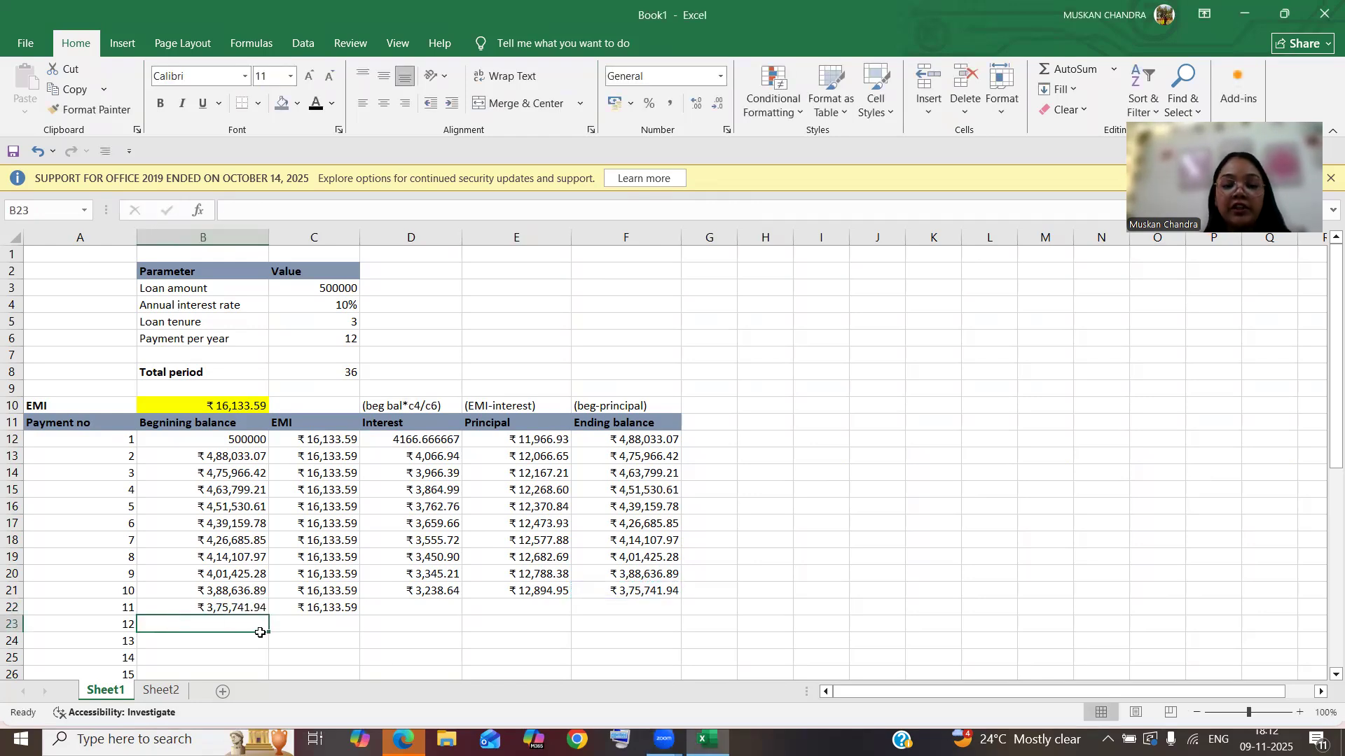
Step: Enter the bold label "Total principal paid" in H4, beside the loan parameters
click(1133, 6)
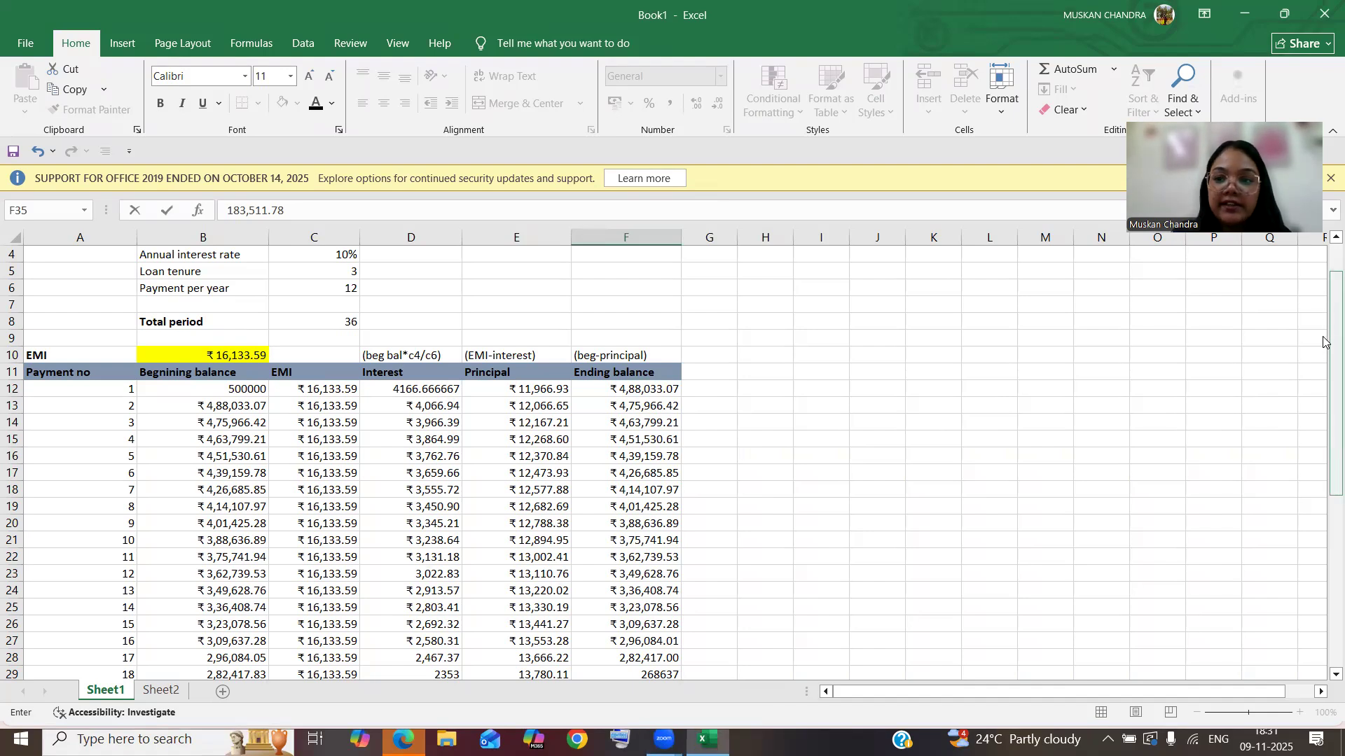
drag(1324, 346, 1323, 304)
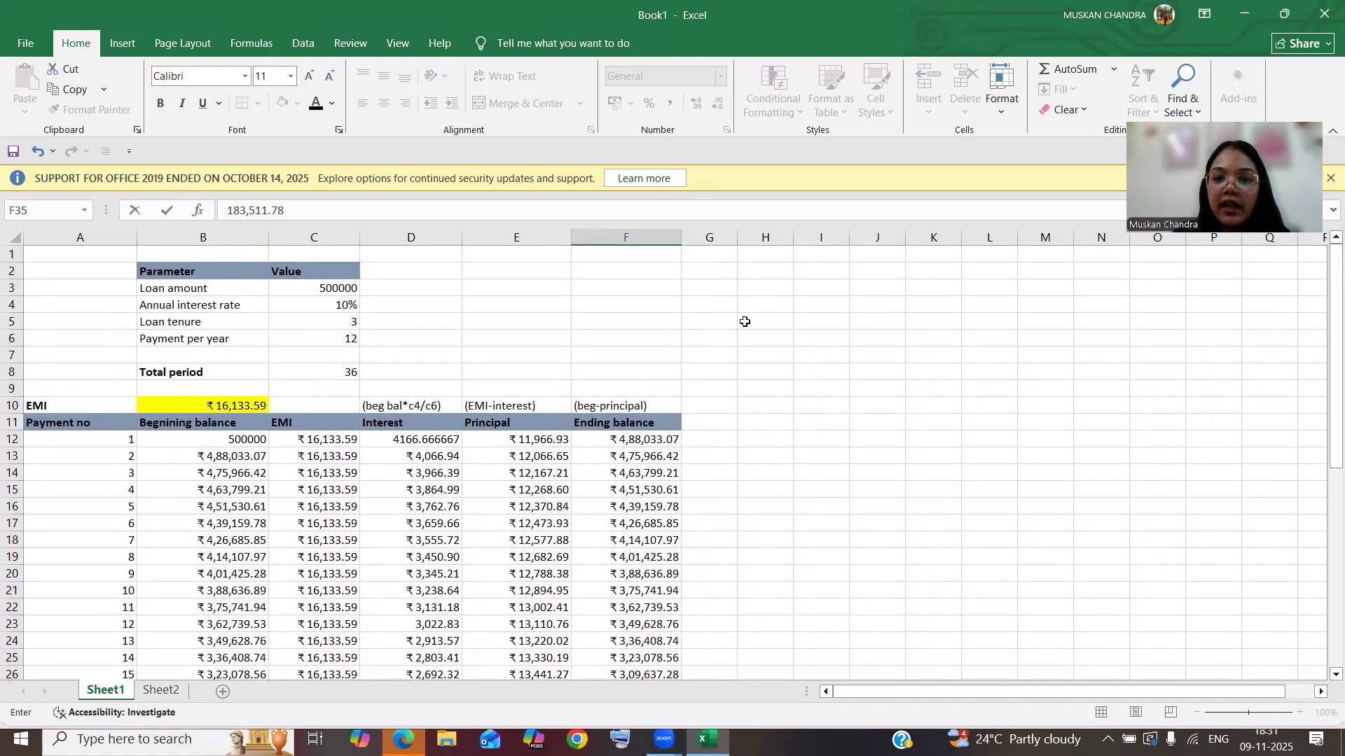
click(758, 301)
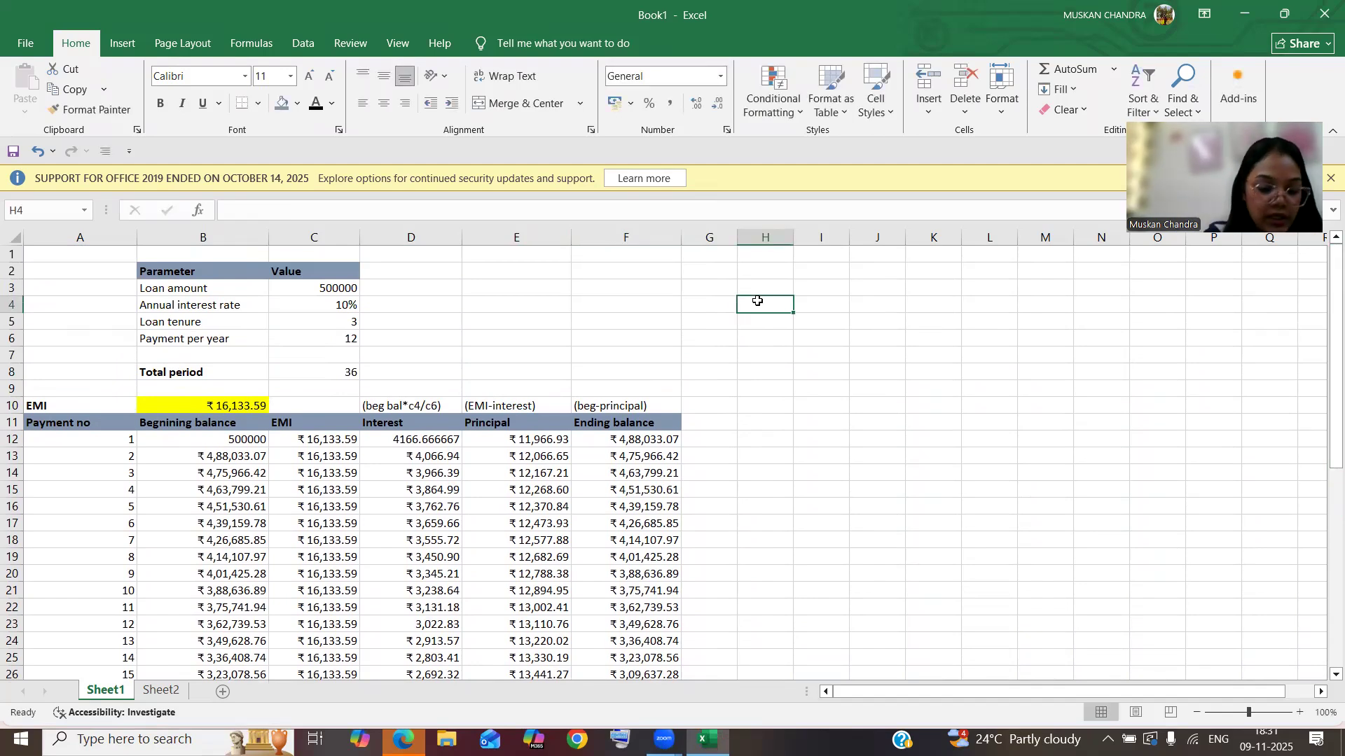
click(161, 103)
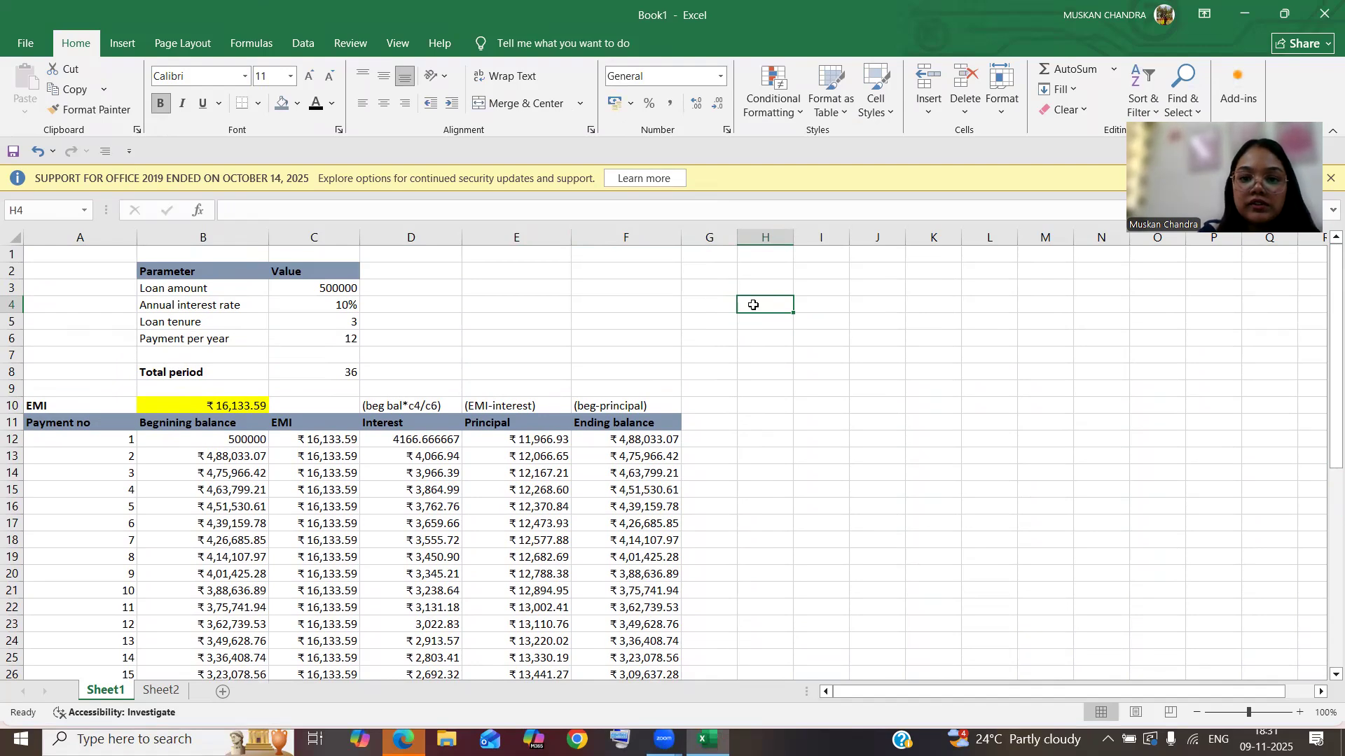
text(Total)
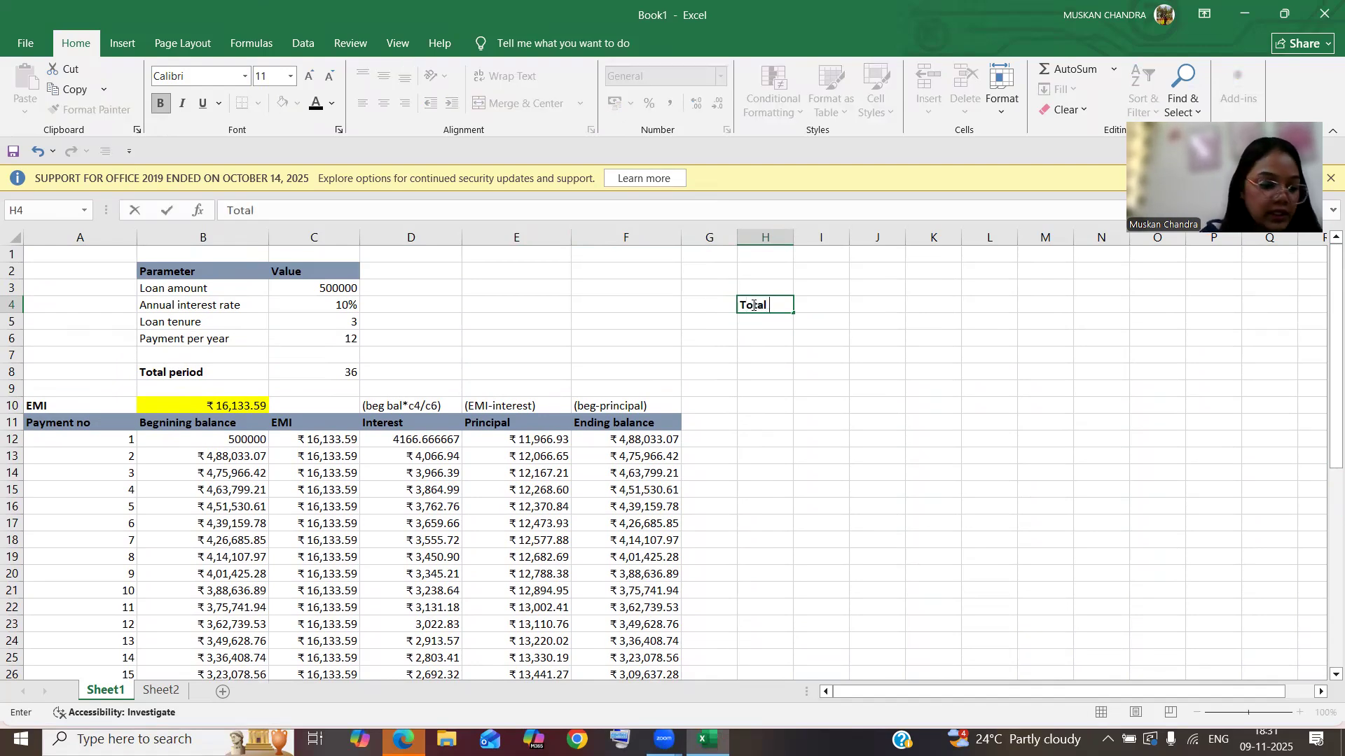
text( principal paid)
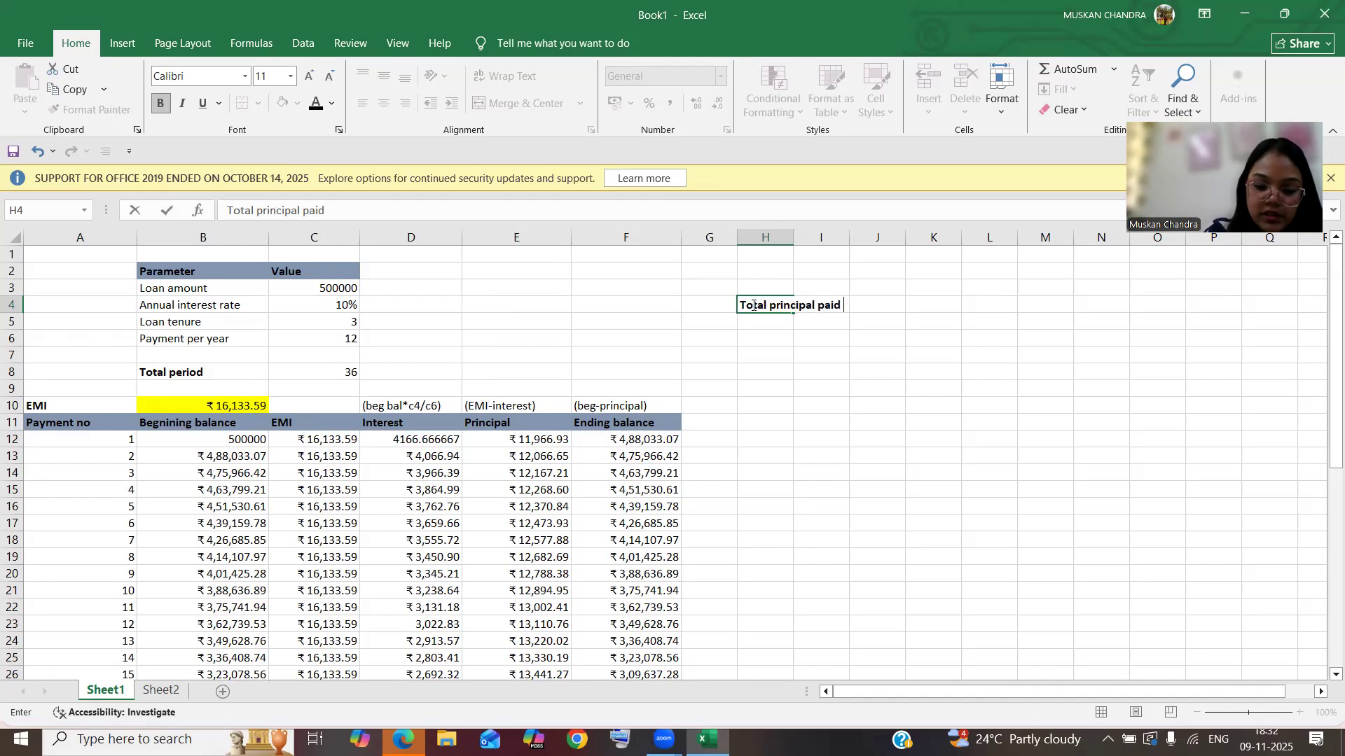
Step: Enter the bold label "Total Interest paid" in H6
click(755, 341)
text(T)
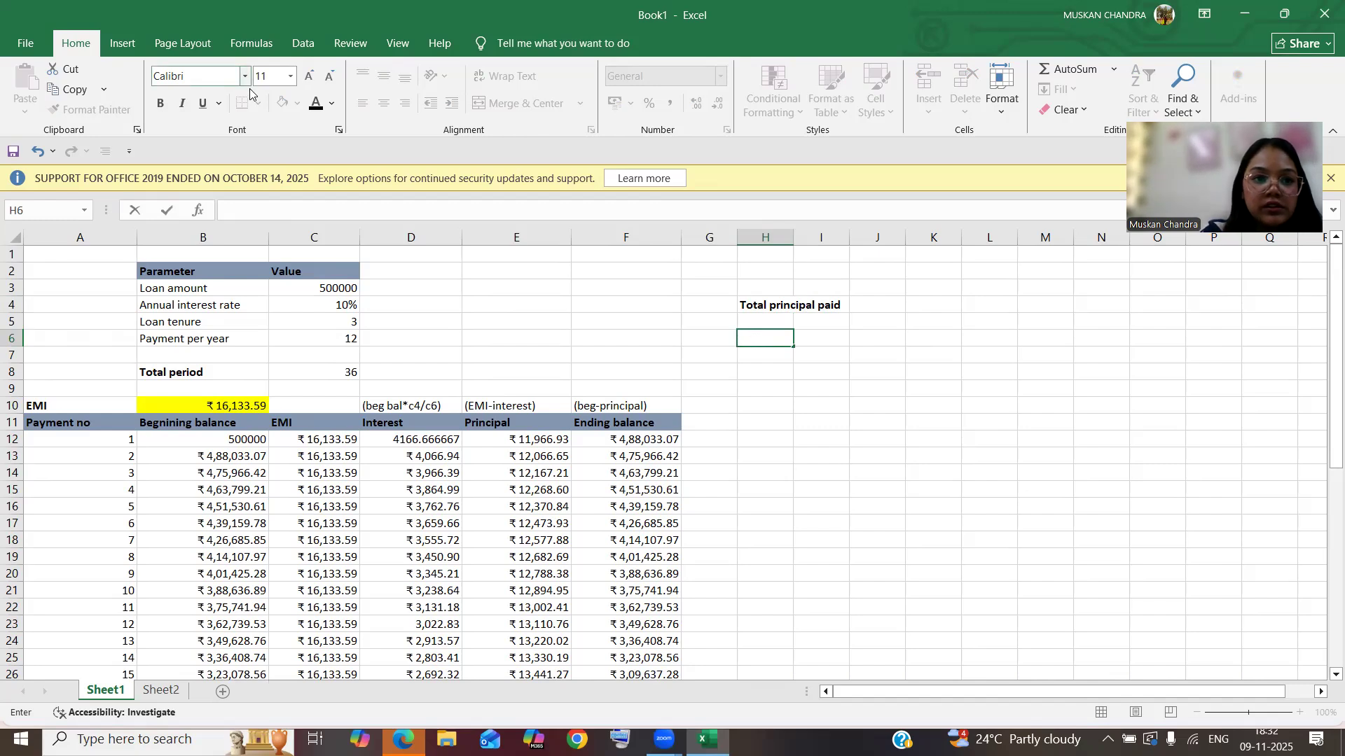
click(163, 101)
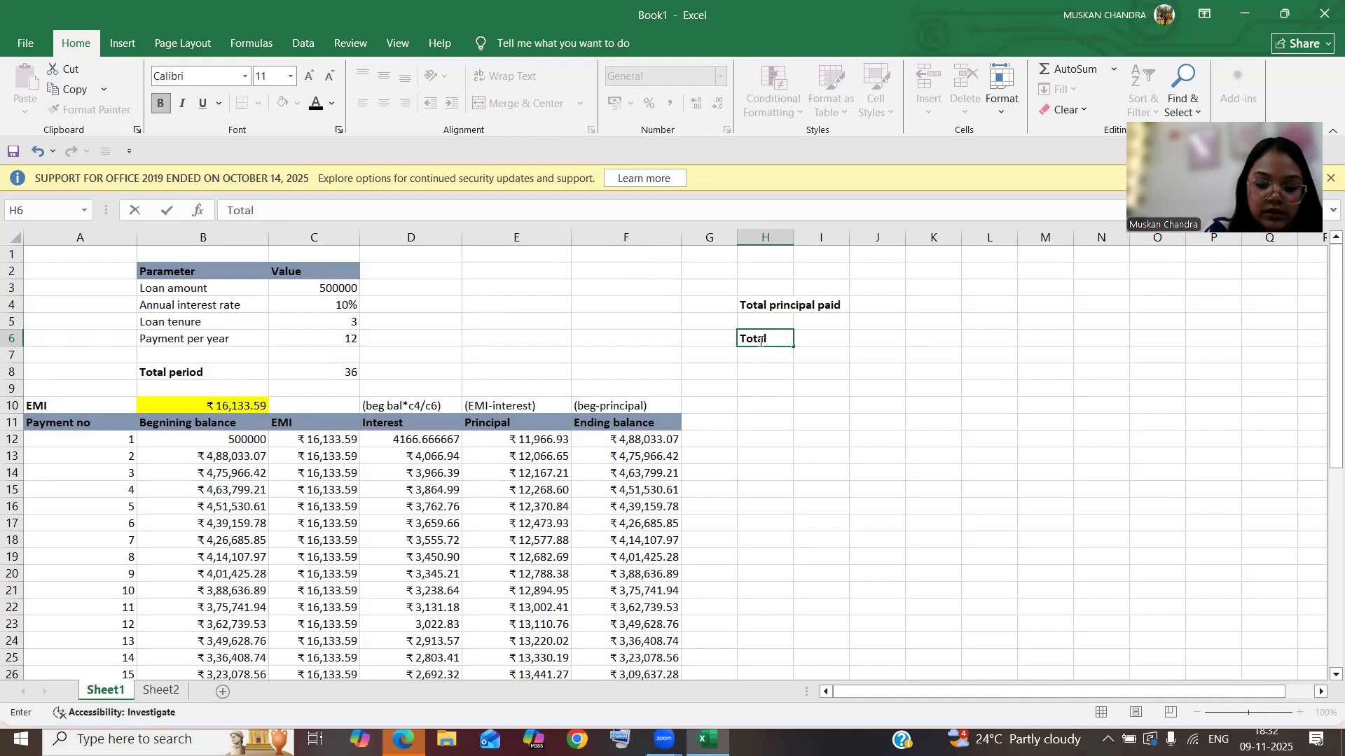
text(rest paid)
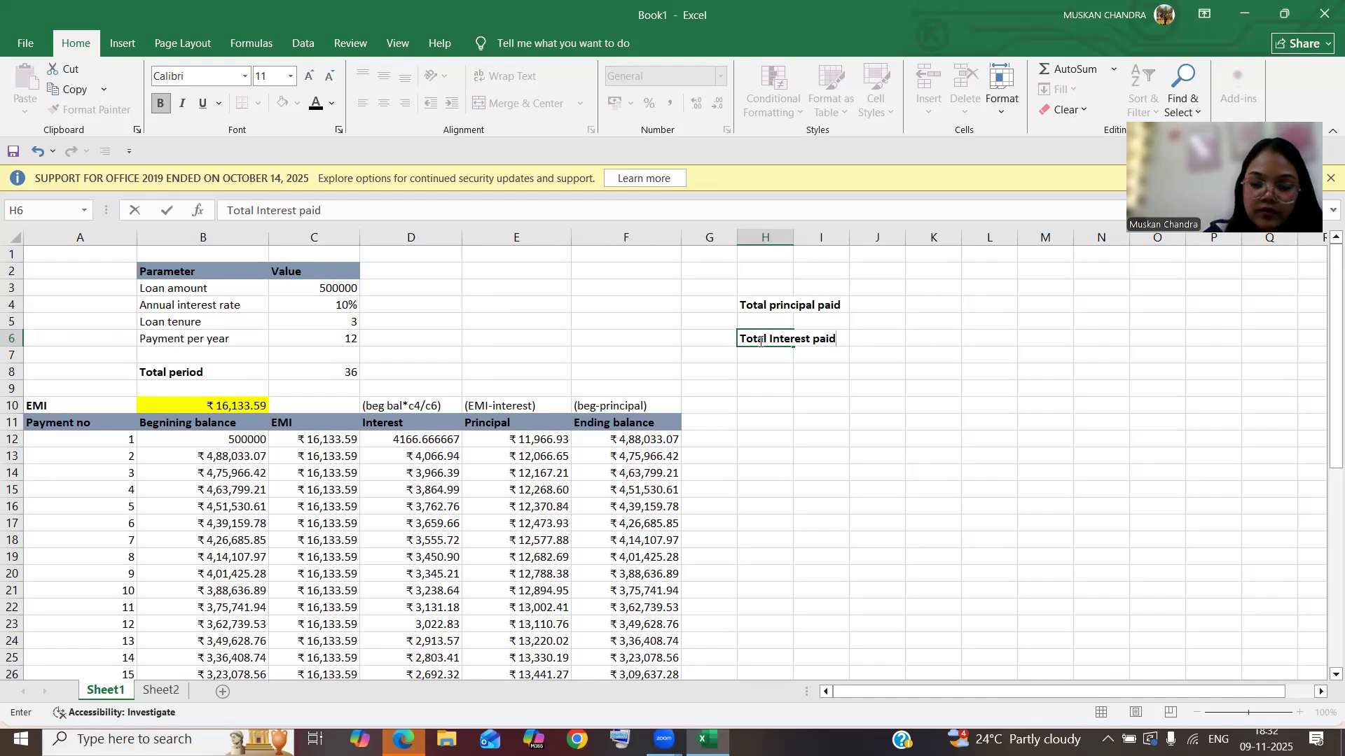
Step: Enter the bold label "Total payments(principal+interest)" in H8
click(750, 379)
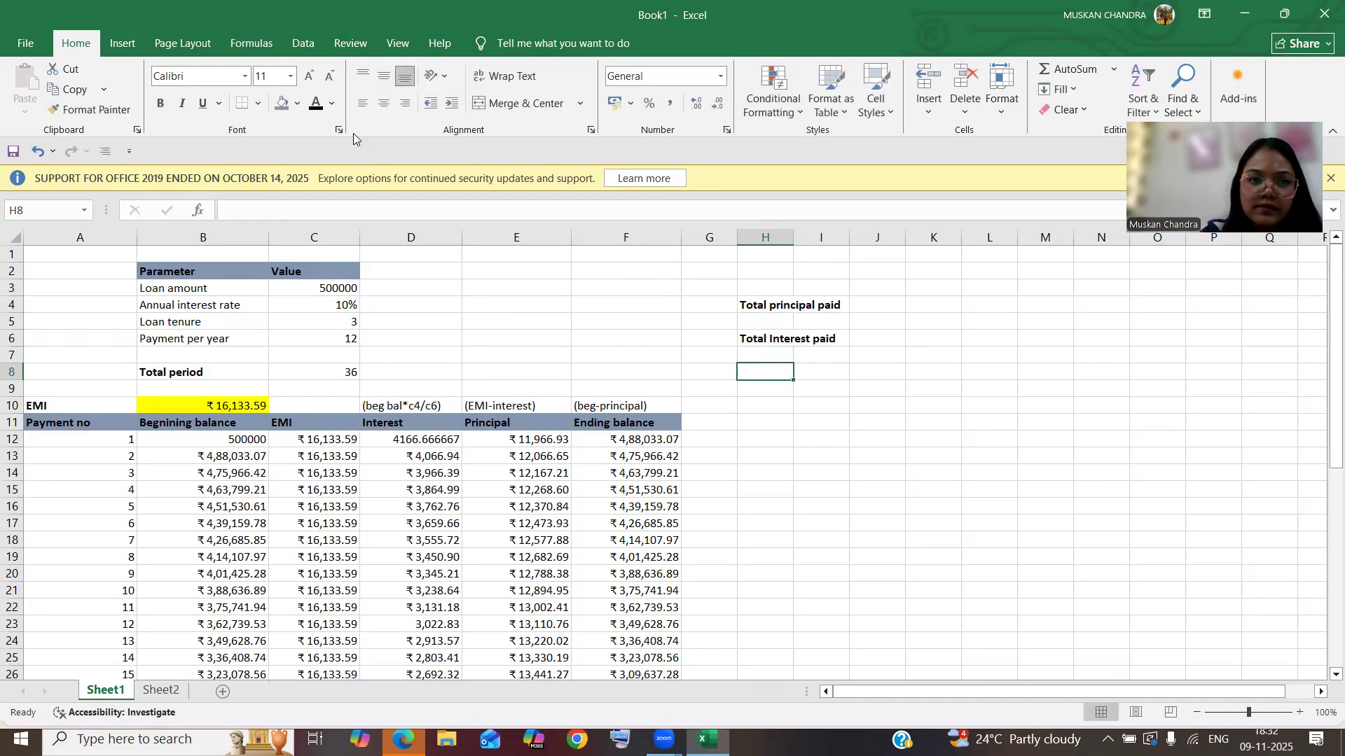
click(162, 103)
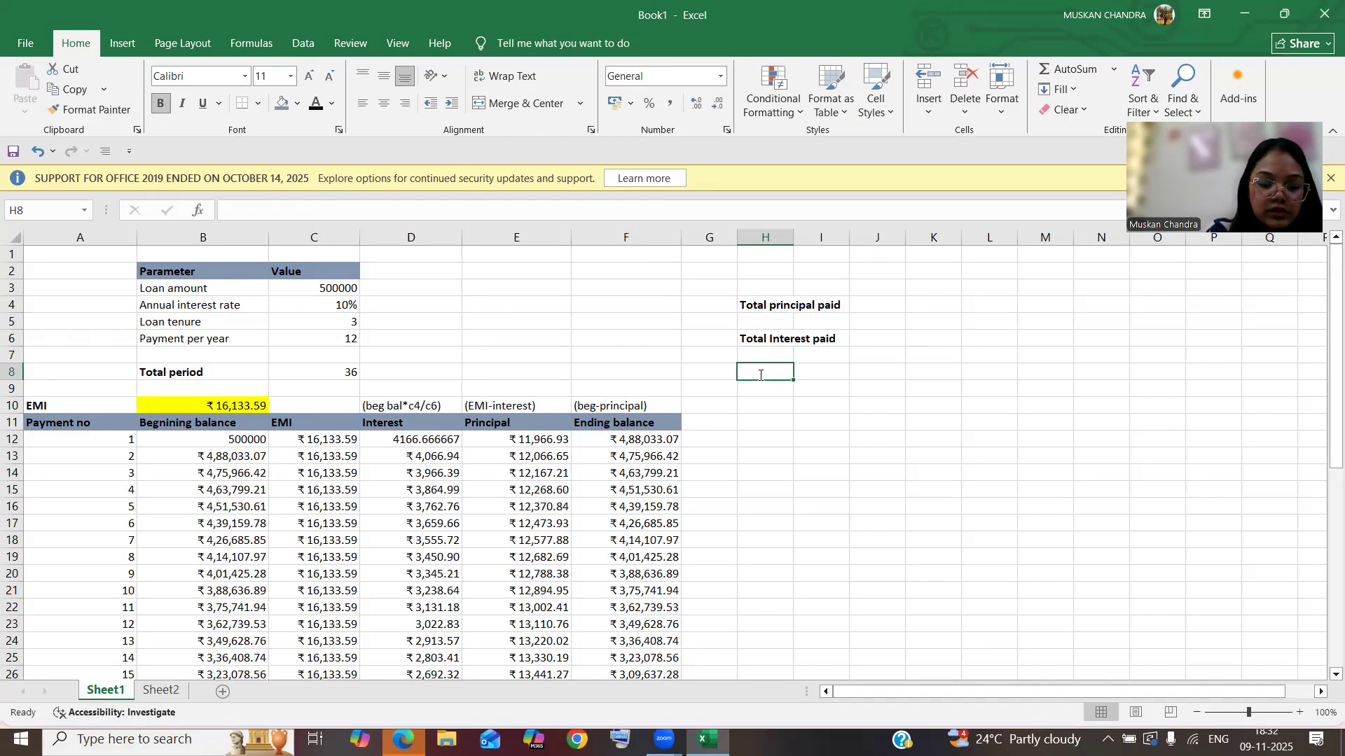
text(T)
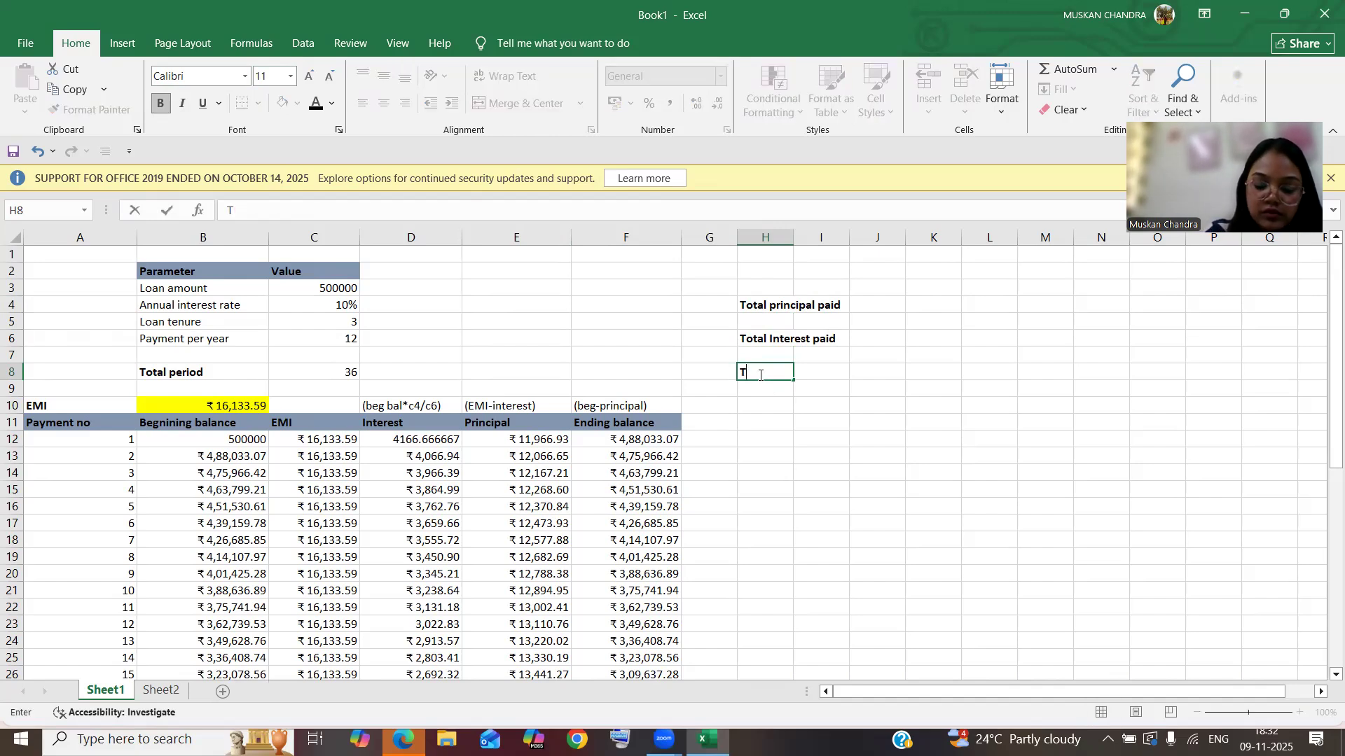
text(otal payments(pr)
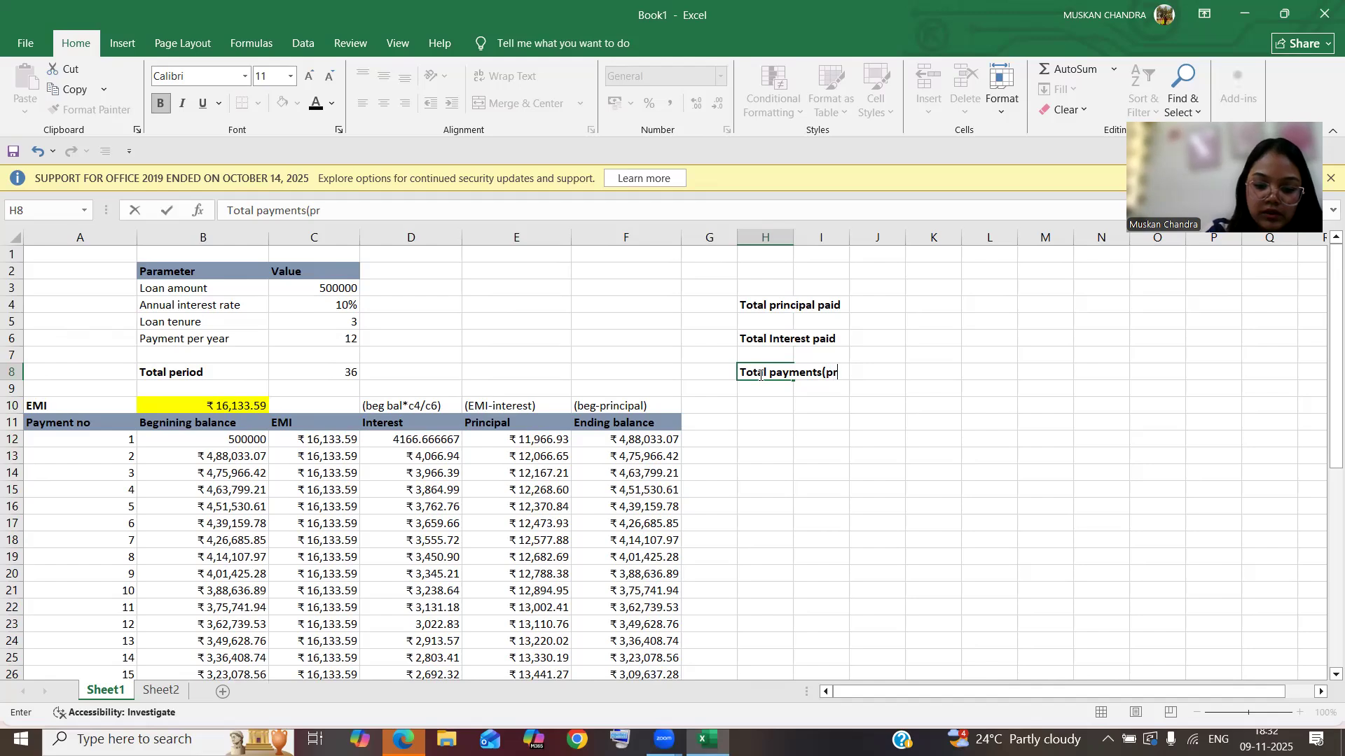
text(incip)
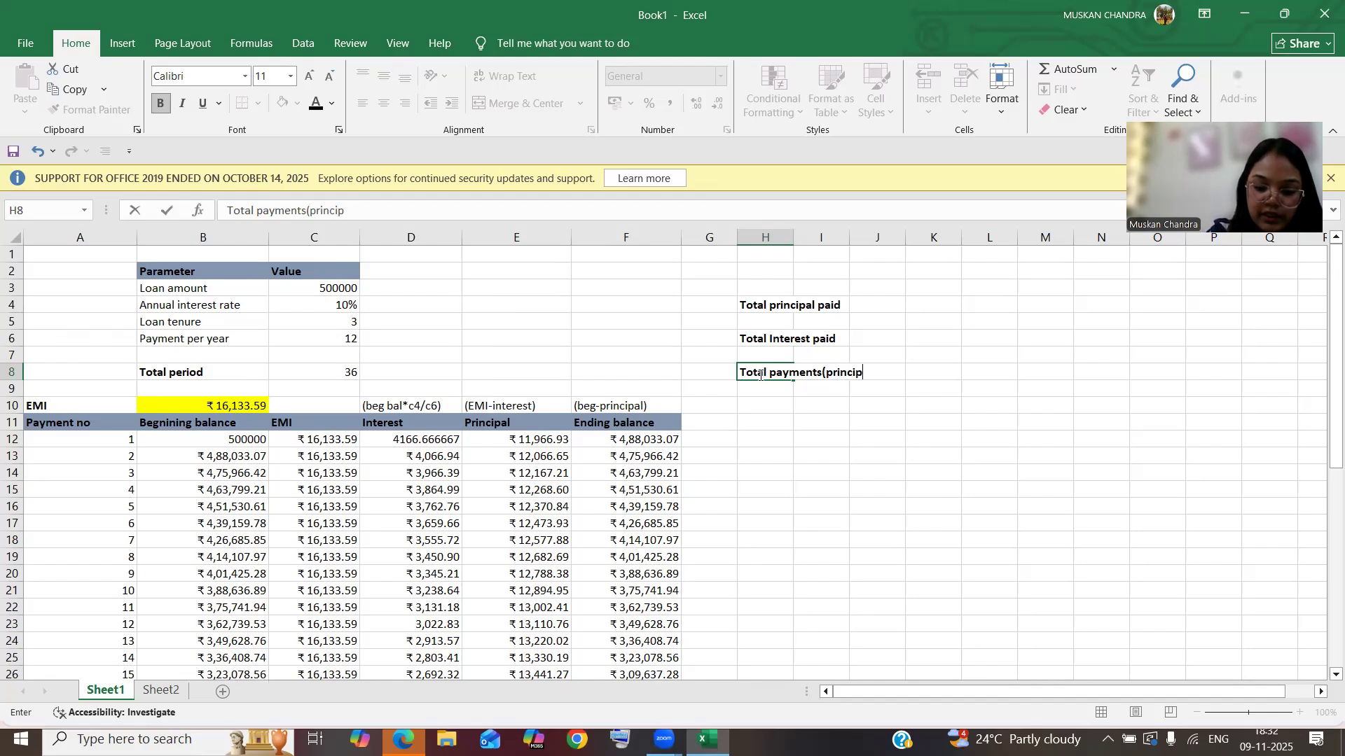
text(al+interest)
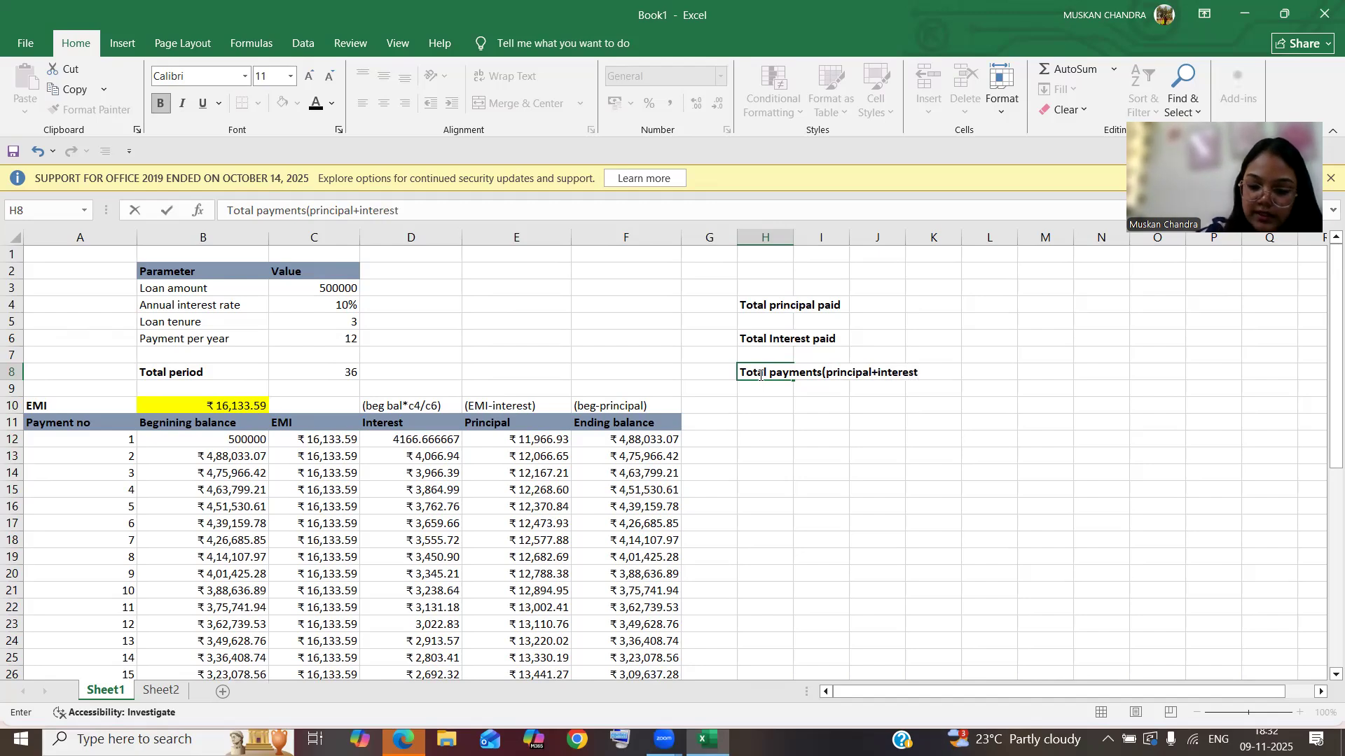
Step: Widen column H so that the three total labels fit inside it
click(846, 239)
click(876, 286)
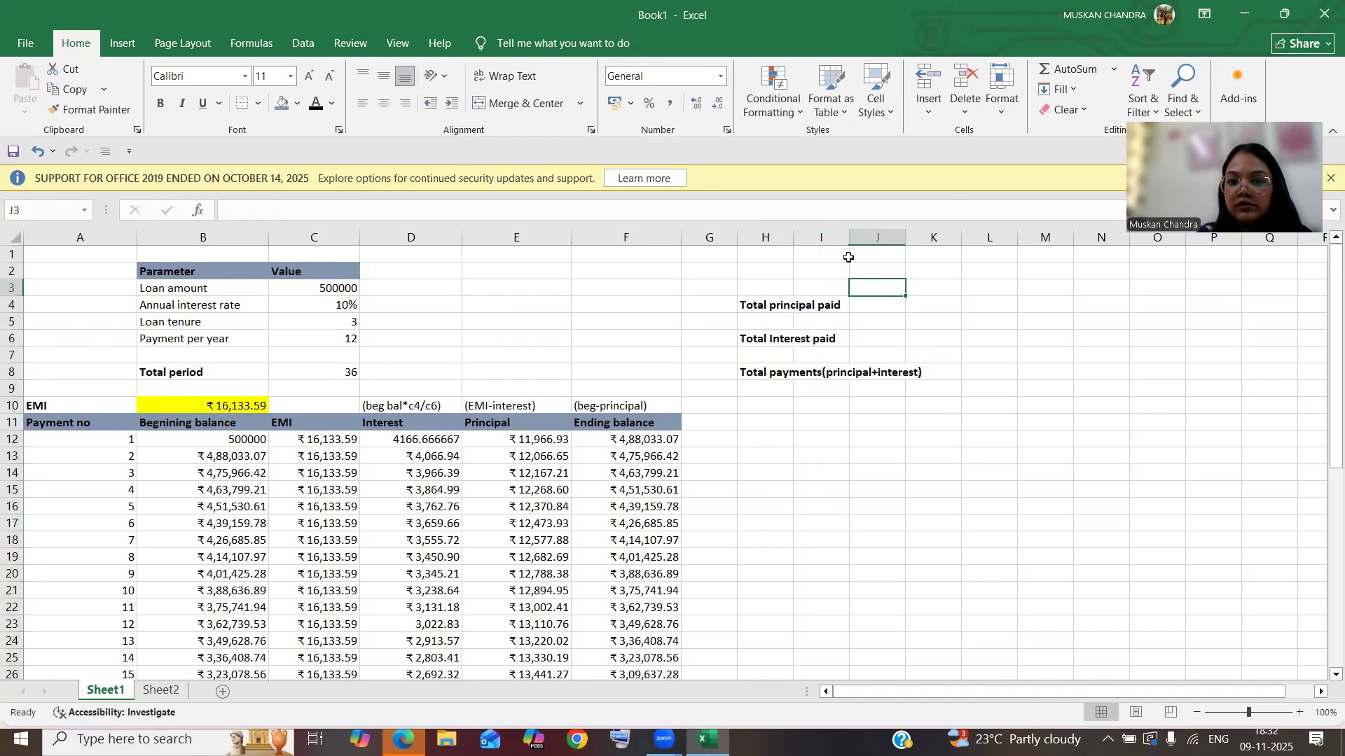
drag(793, 242, 937, 243)
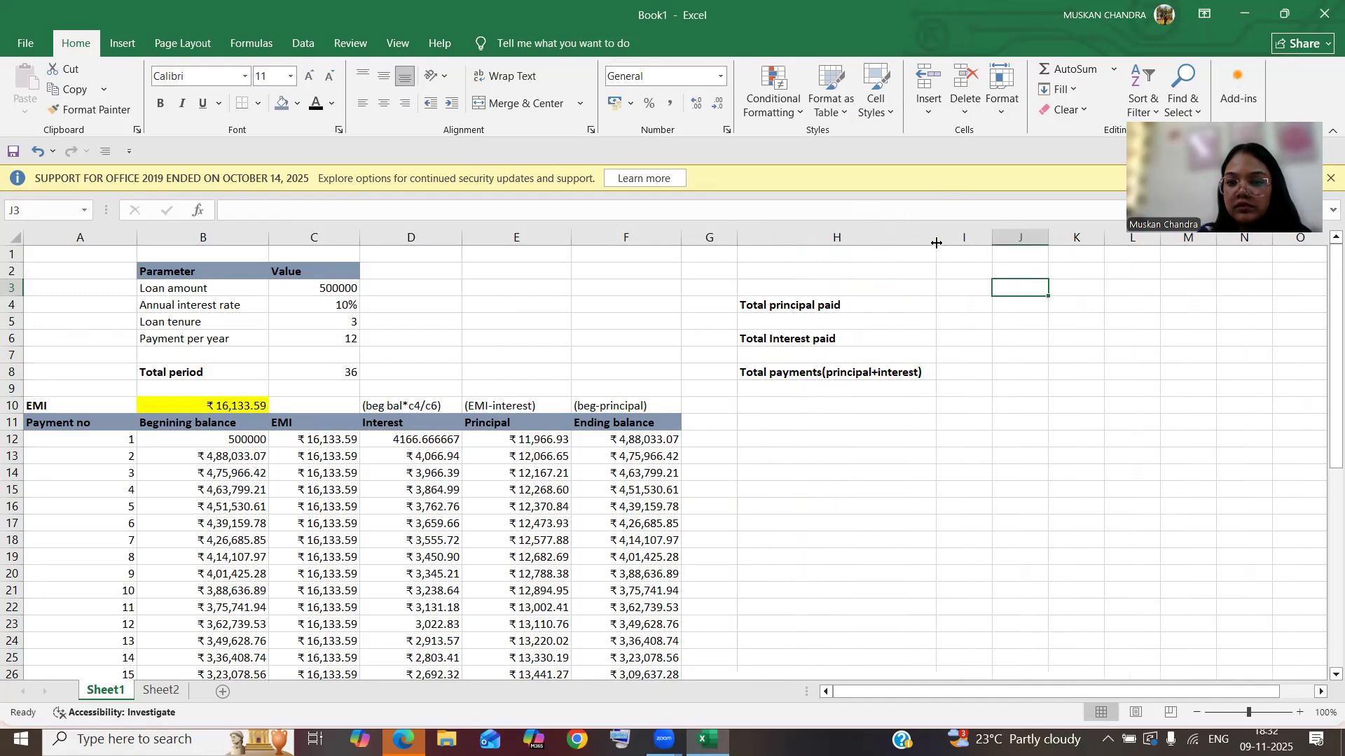
Step: Enter 500000 in I4 as the total principal paid
click(949, 304)
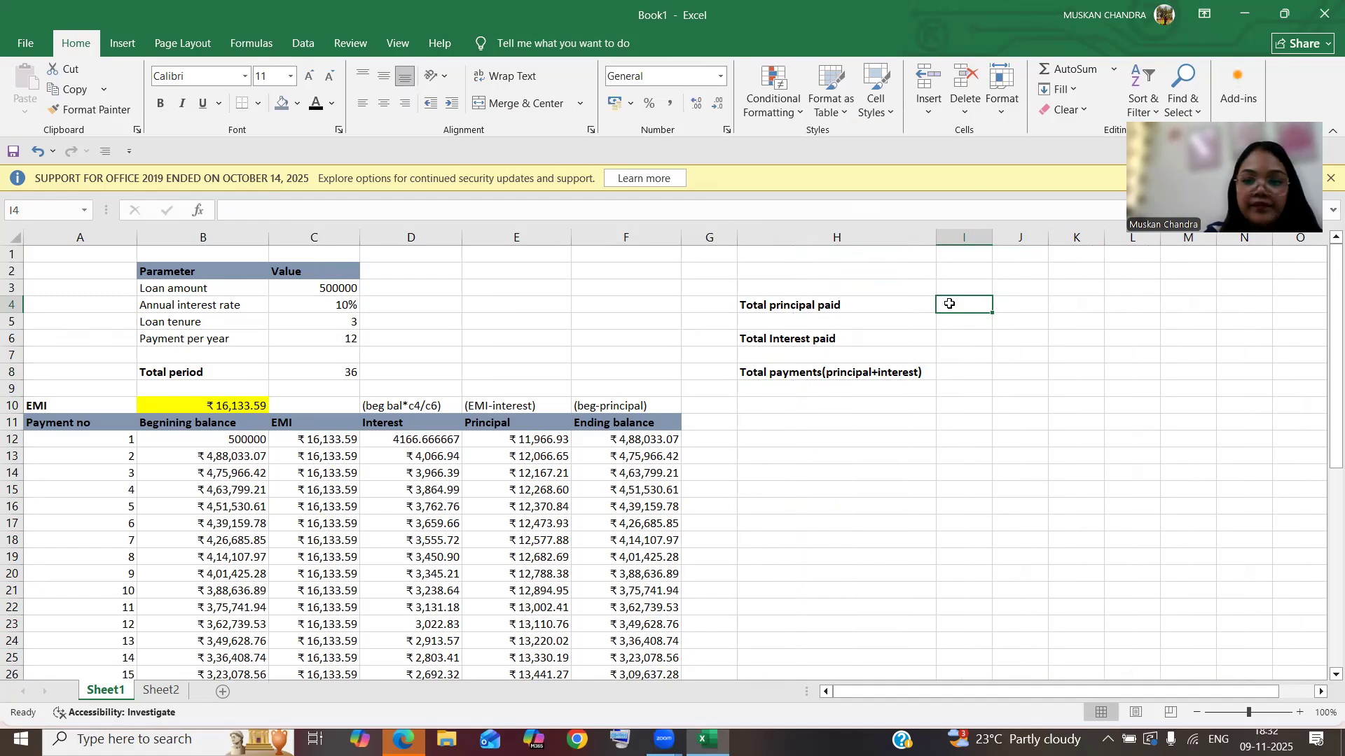
text(5)
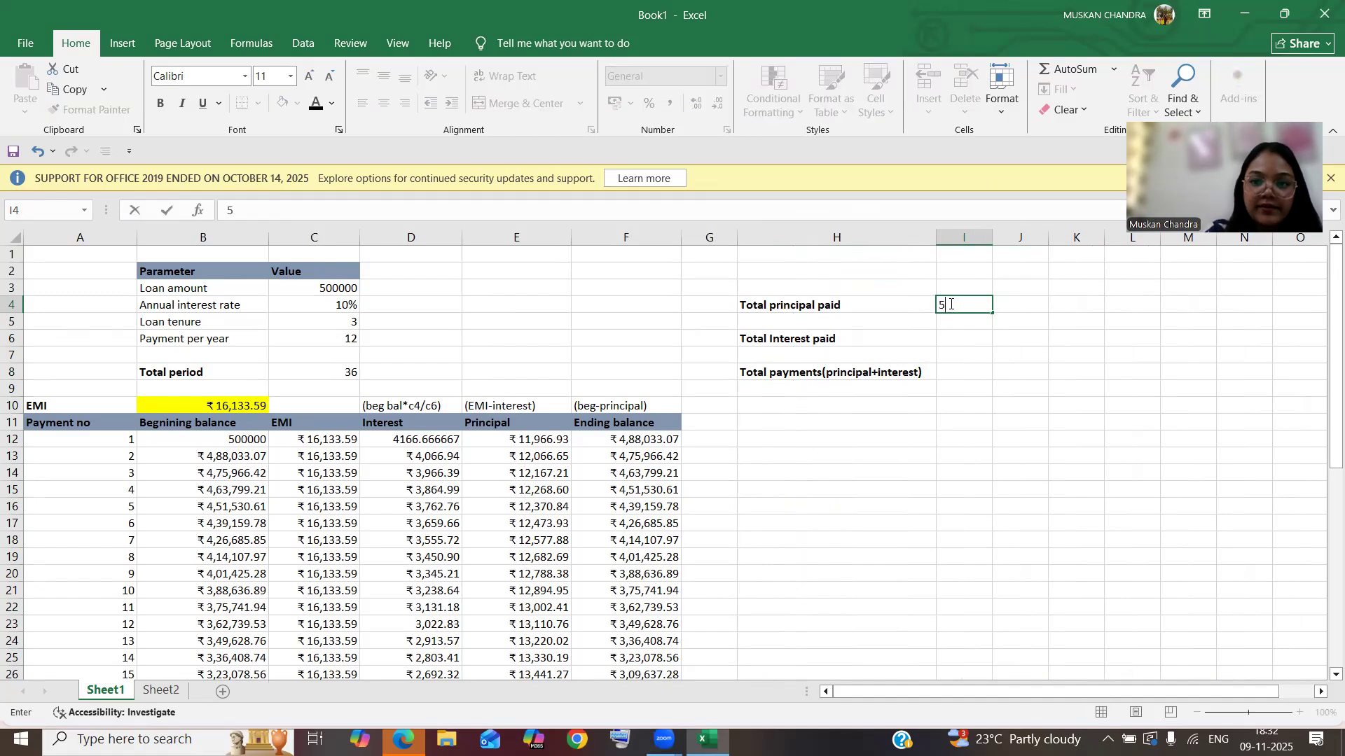
text(000000)
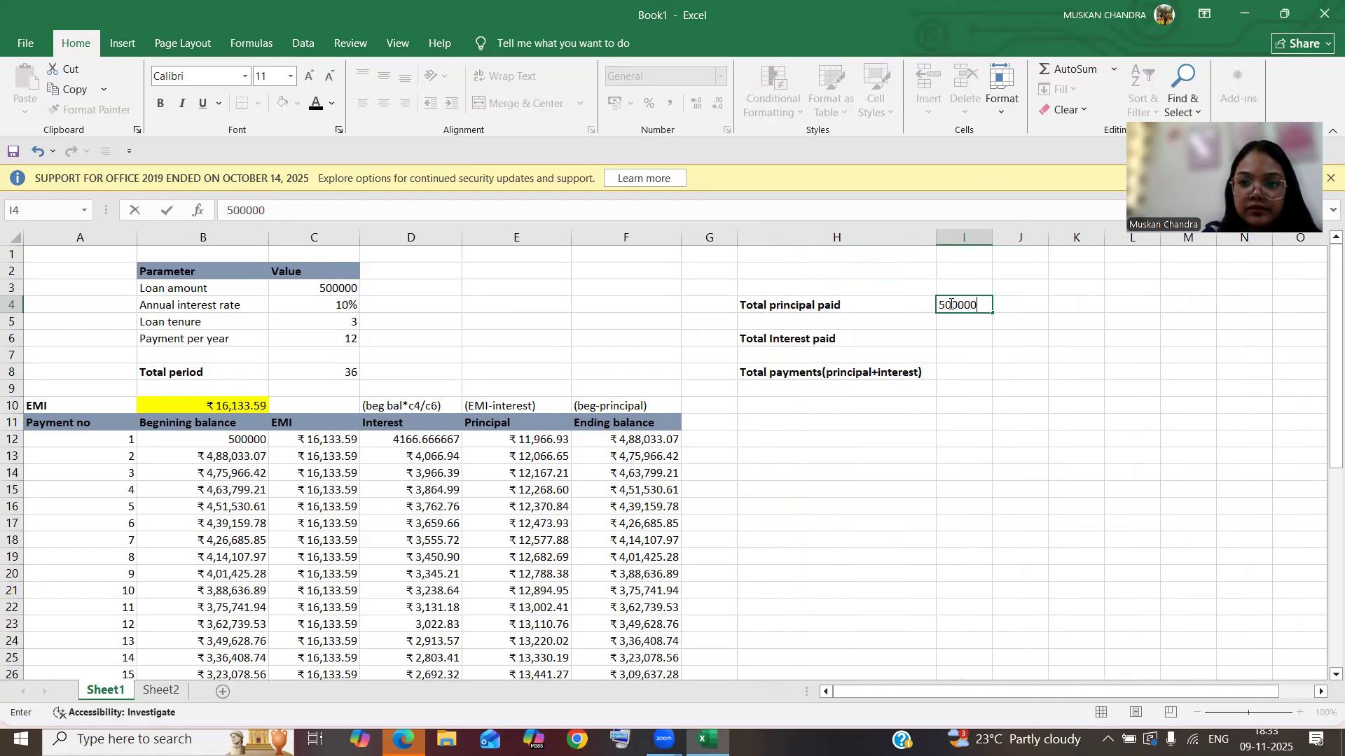
key(BackSpace)
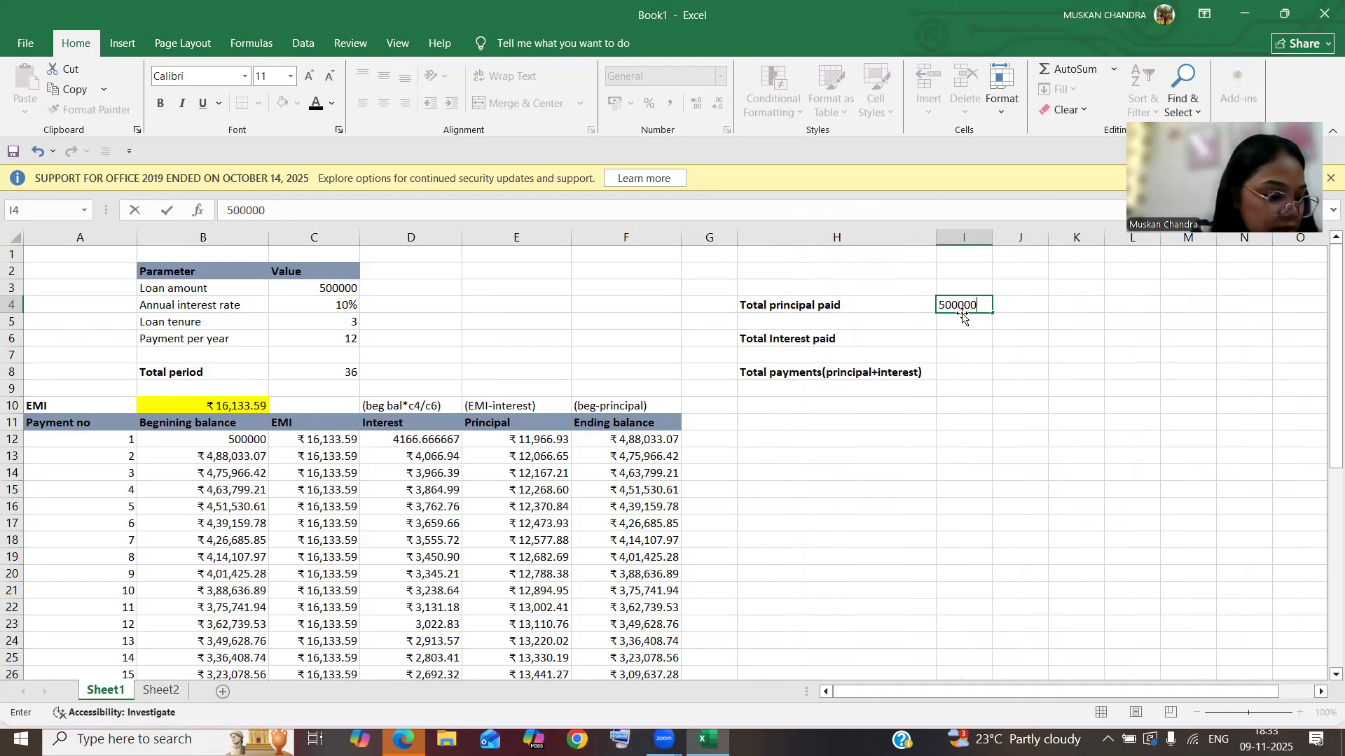
Step: Enter 80,809.42 in I6 as the total interest paid
click(943, 346)
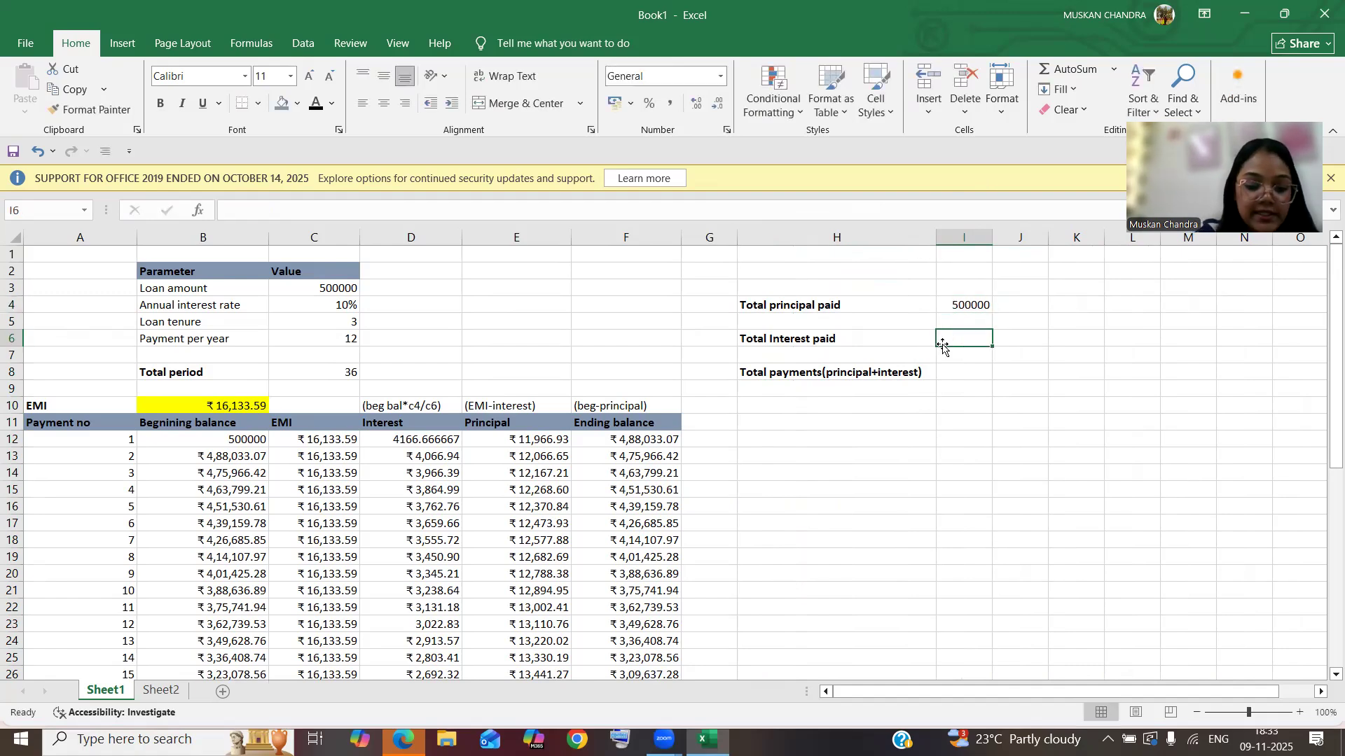
text(80)
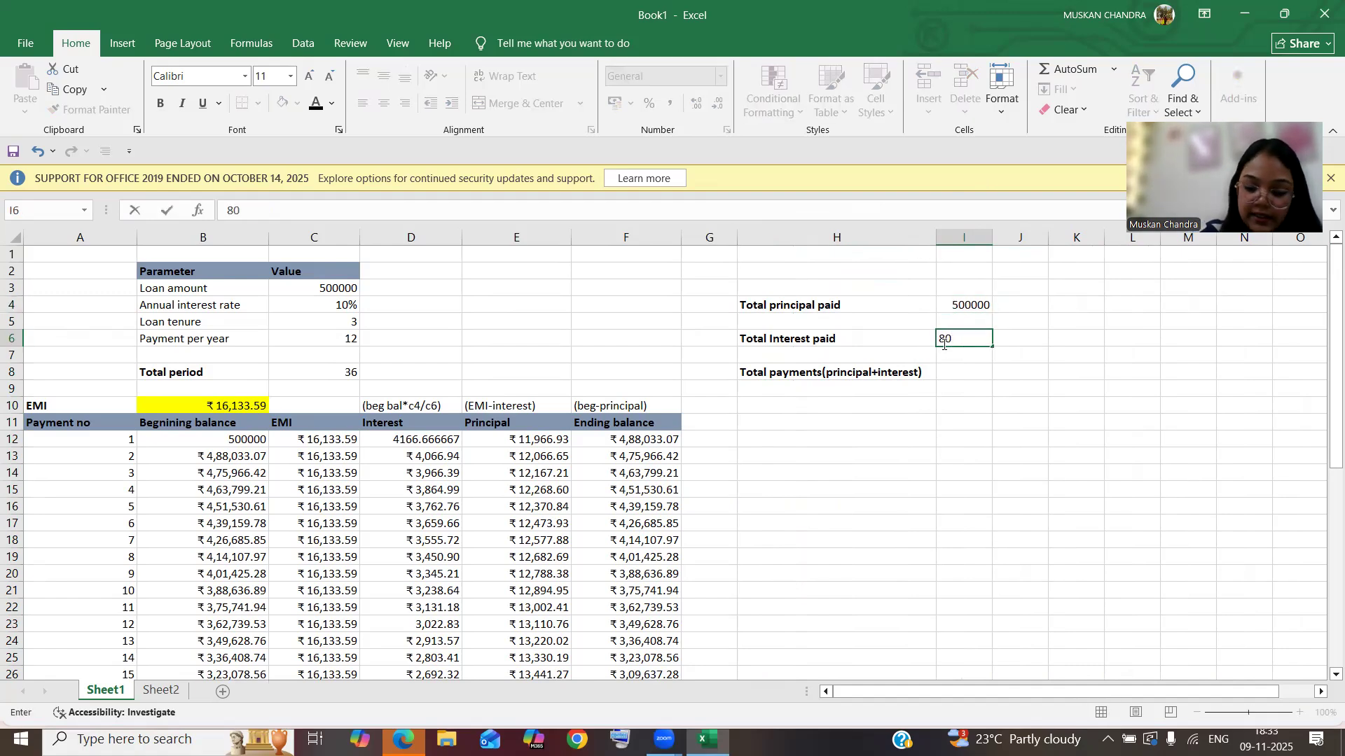
text(,809)
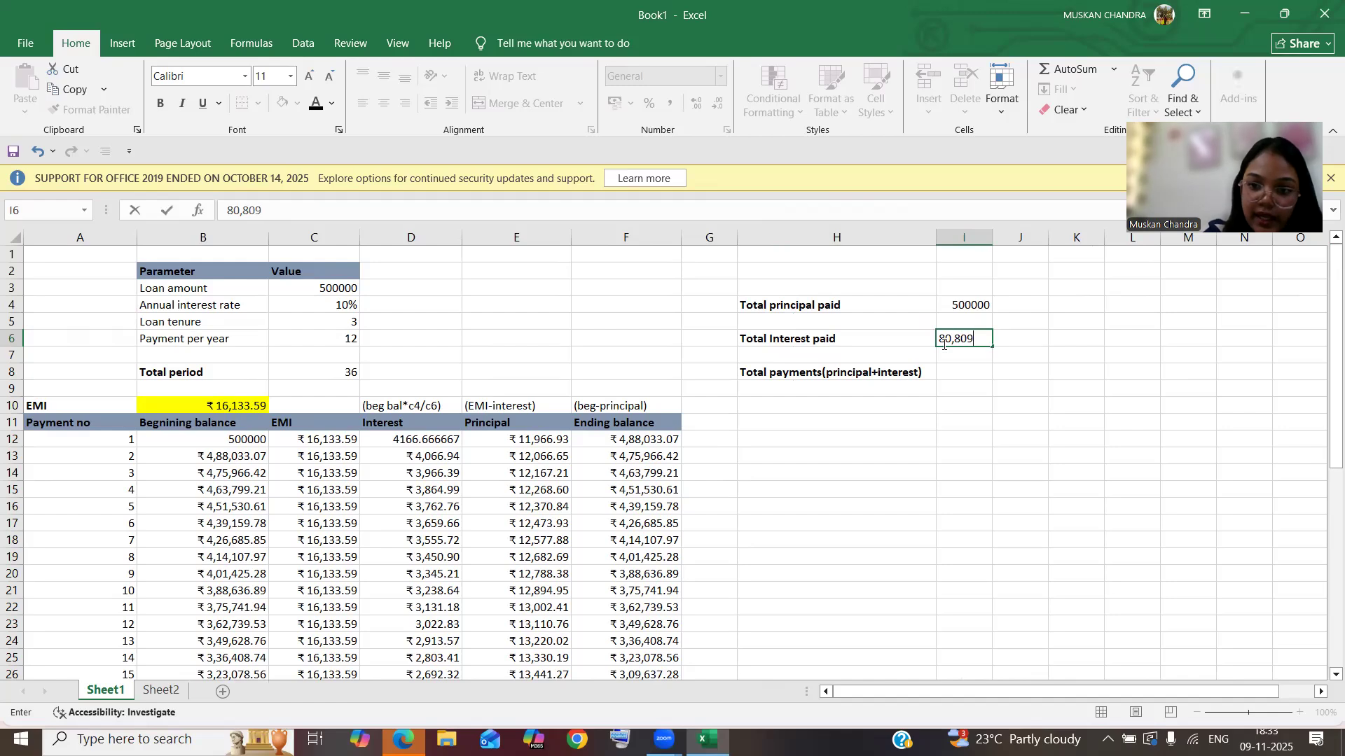
text(.42)
key(Return)
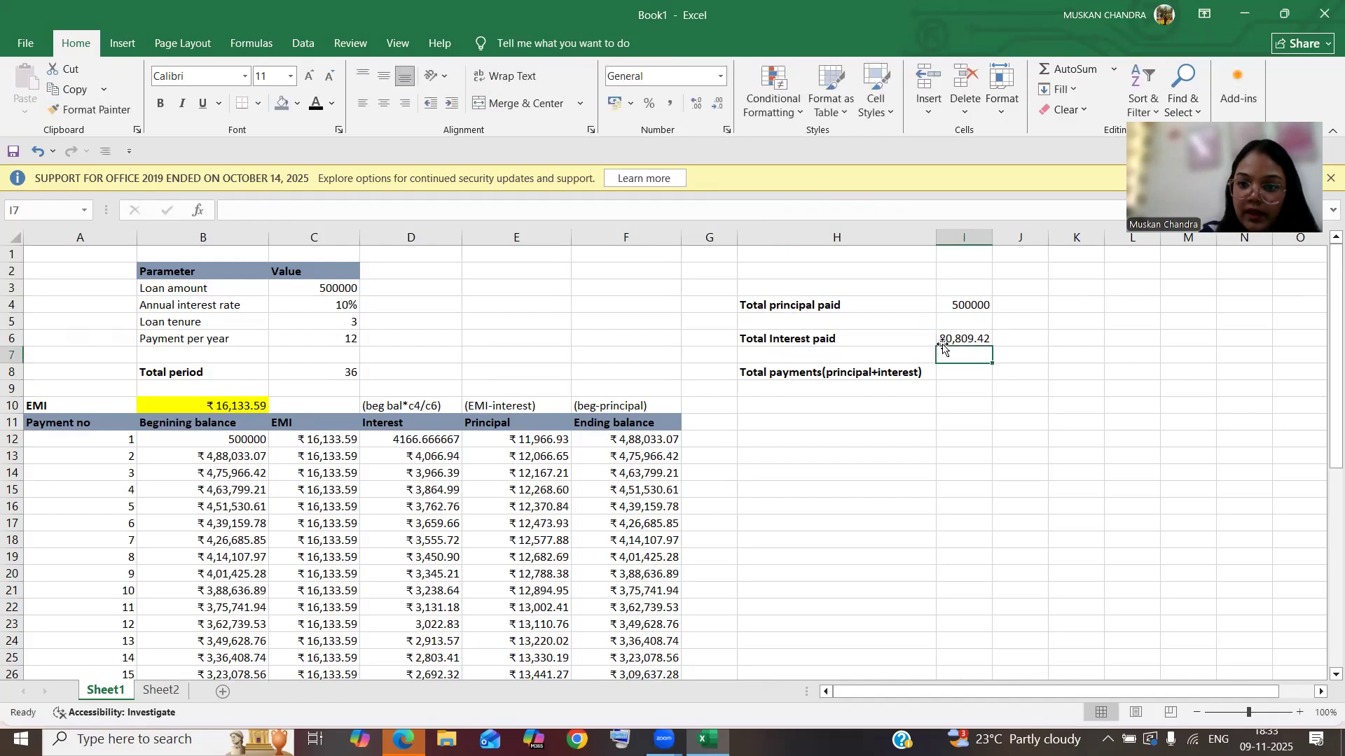
Step: Calculate the total payments in I8 by adding principal and interest with the formula =I4+I6
click(954, 376)
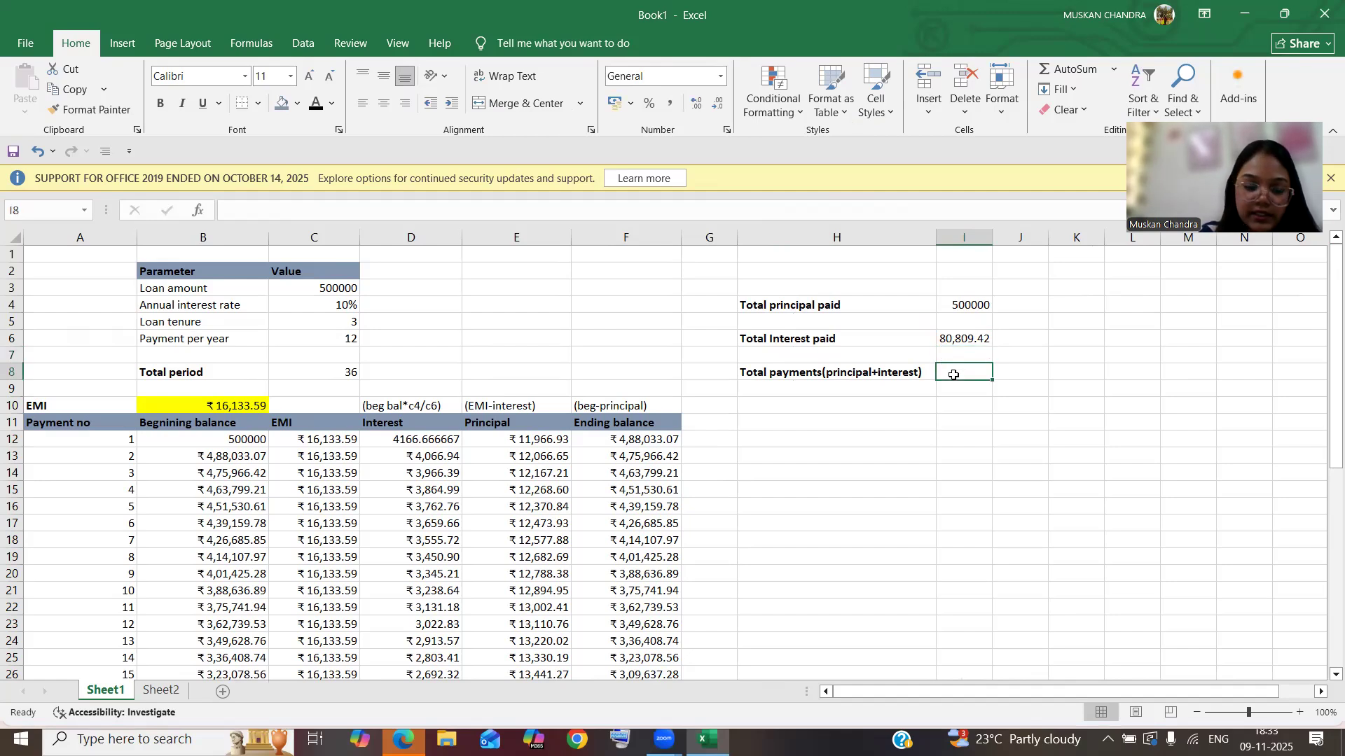
text(5)
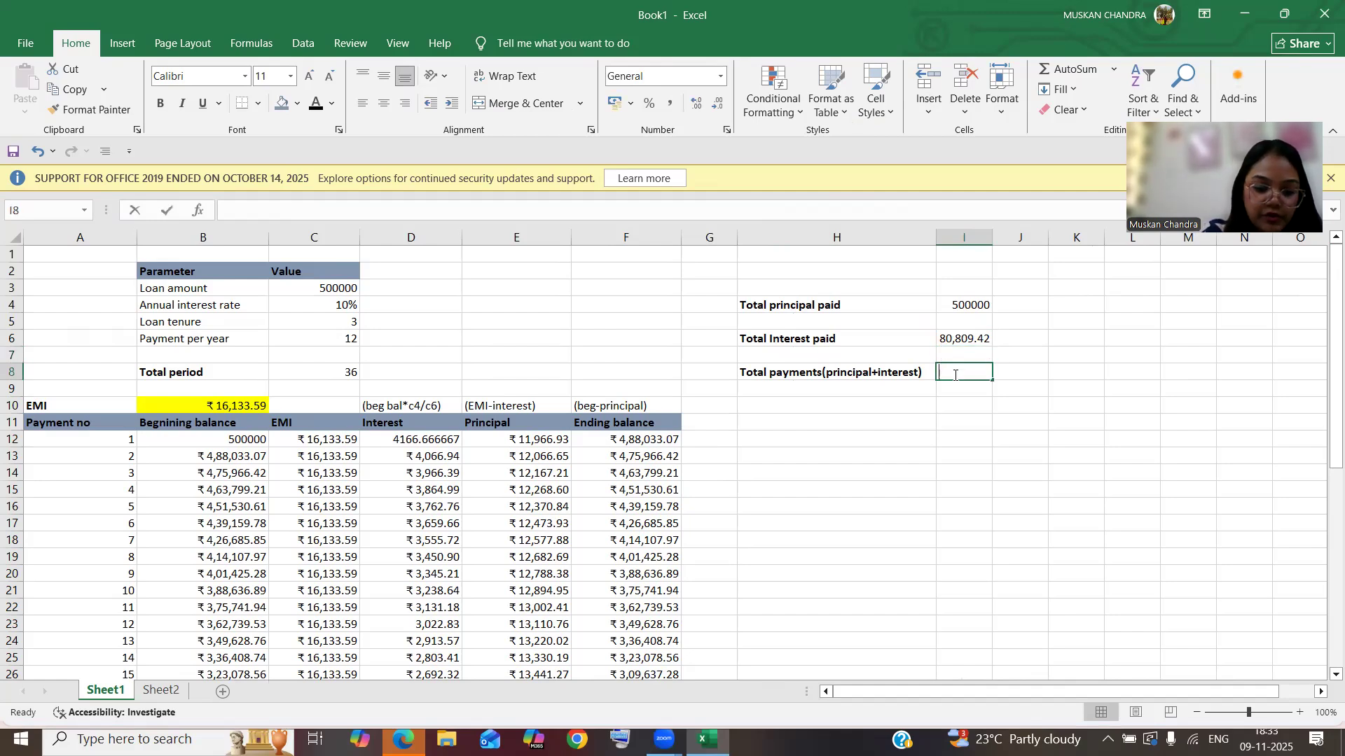
key(BackSpace)
text(=)
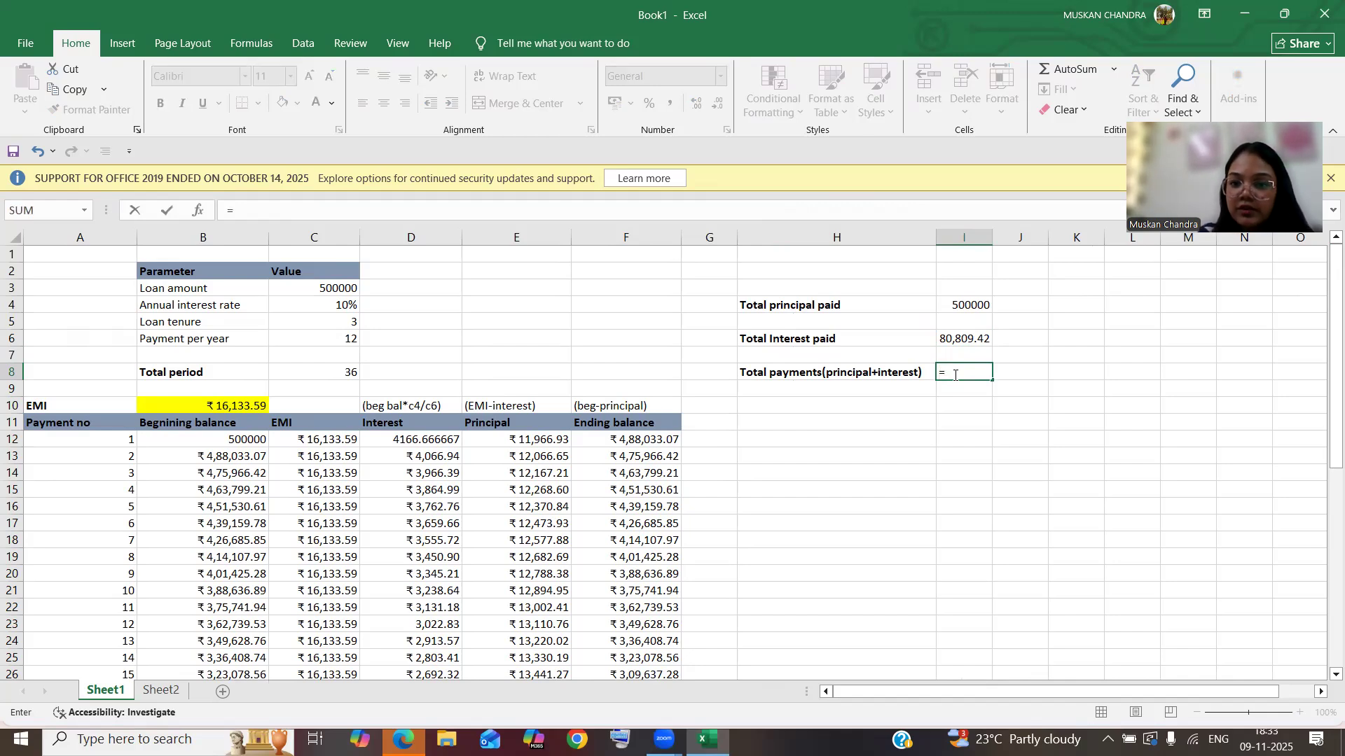
click(965, 304)
text(+)
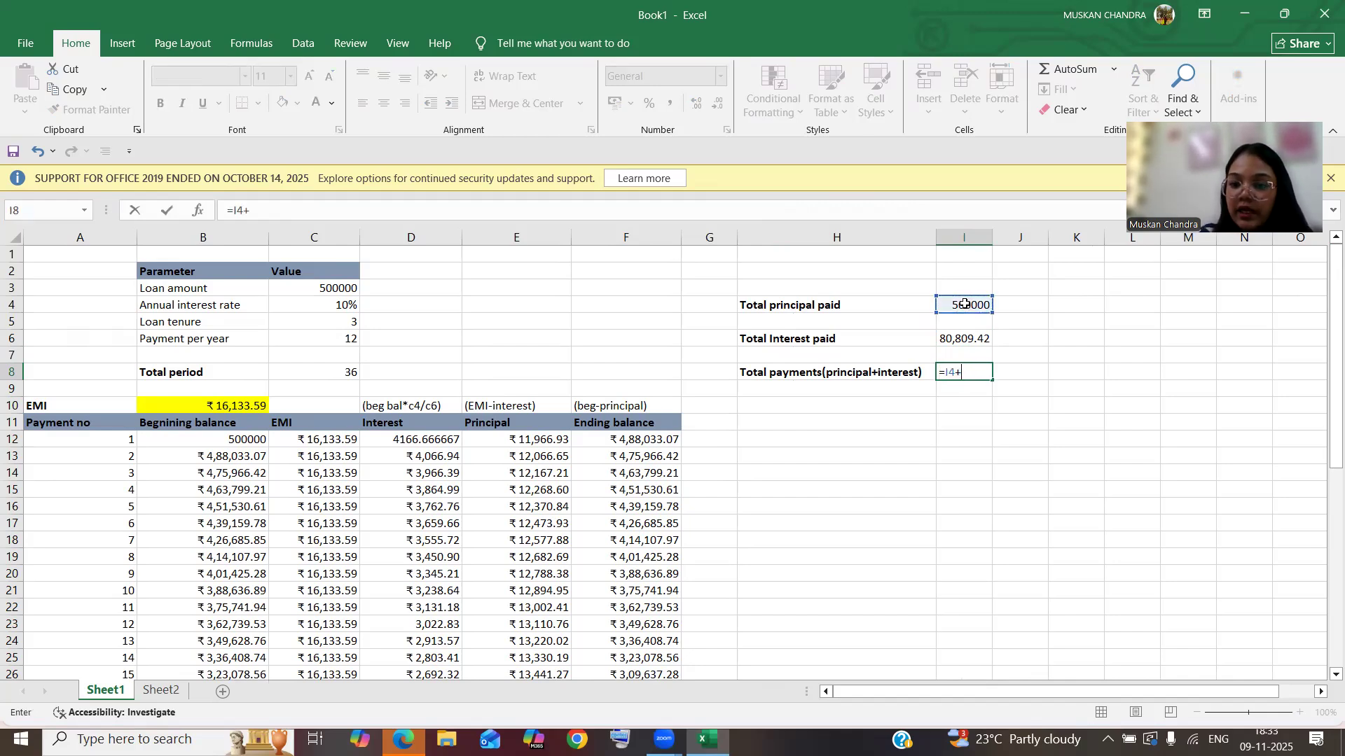
click(962, 336)
key(Return)
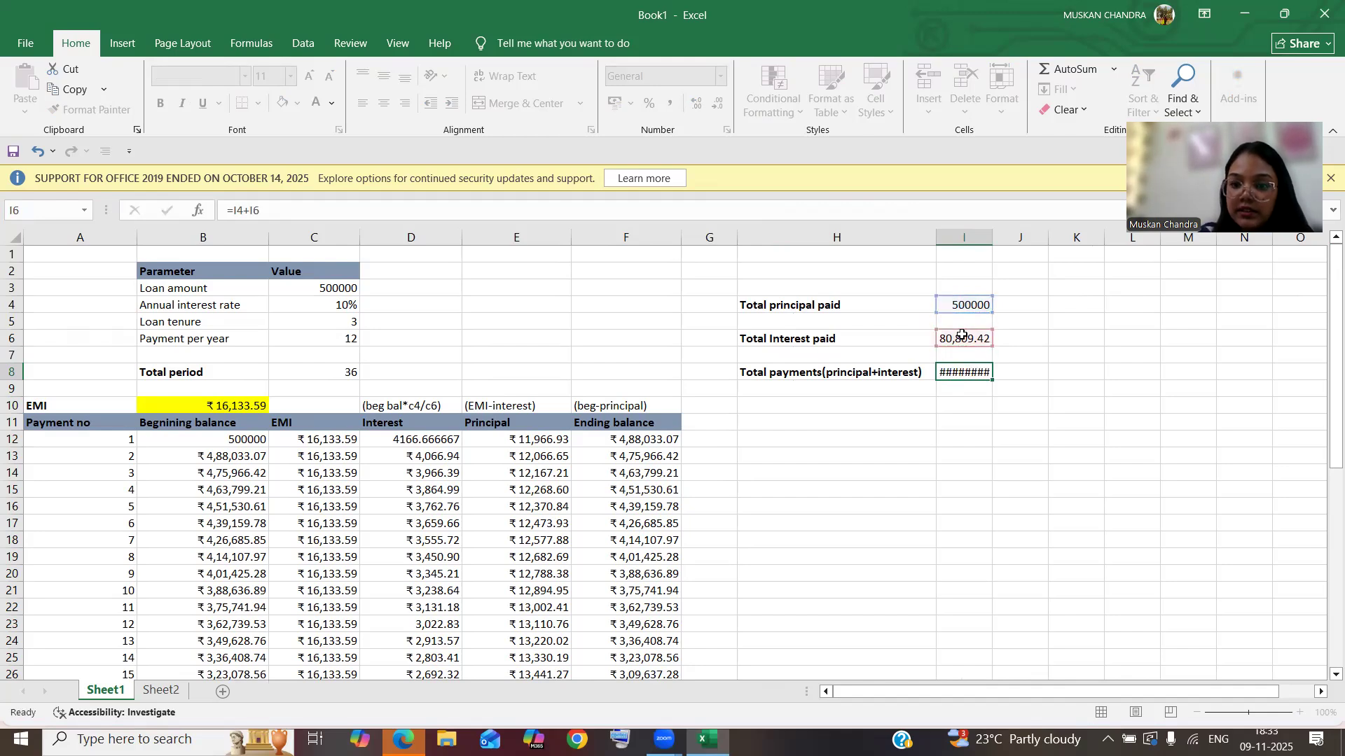